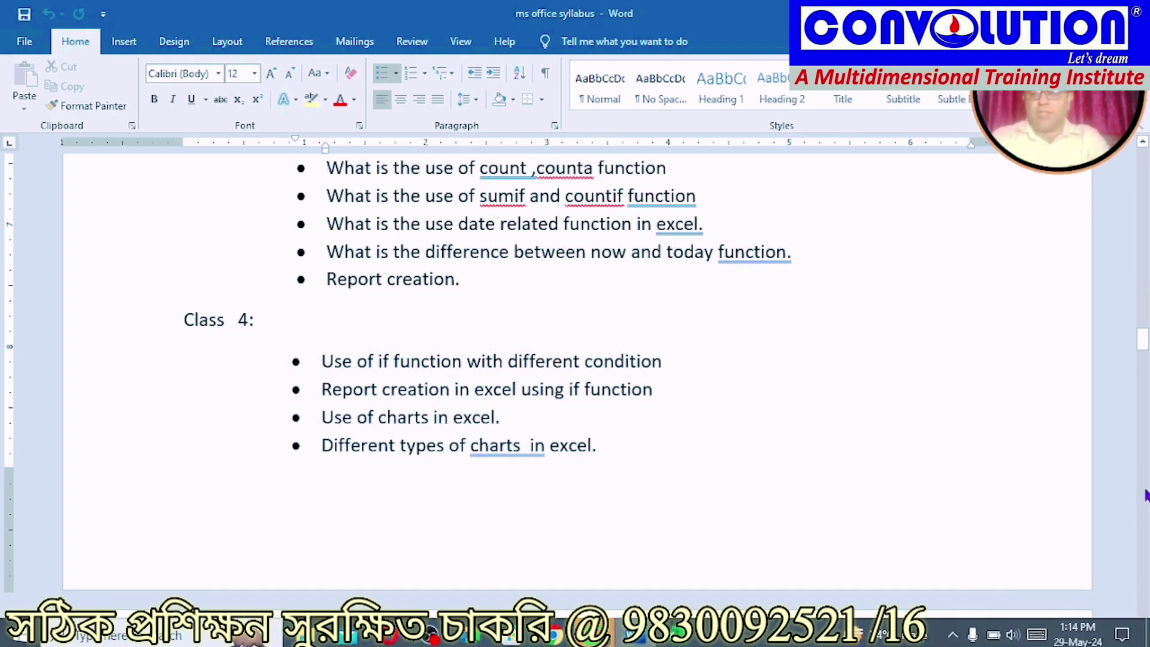
Review the four Class 4 bullet topics in the Word syllabus, then bring the Excel workbook forward
{"action": "mouse_move", "coordinate": [312, 361]}
{"action": "left_mouse_down"}
{"action": "mouse_move", "coordinate": [503, 442]}
{"action": "mouse_move", "coordinate": [630, 437]}
{"action": "left_mouse_up"}
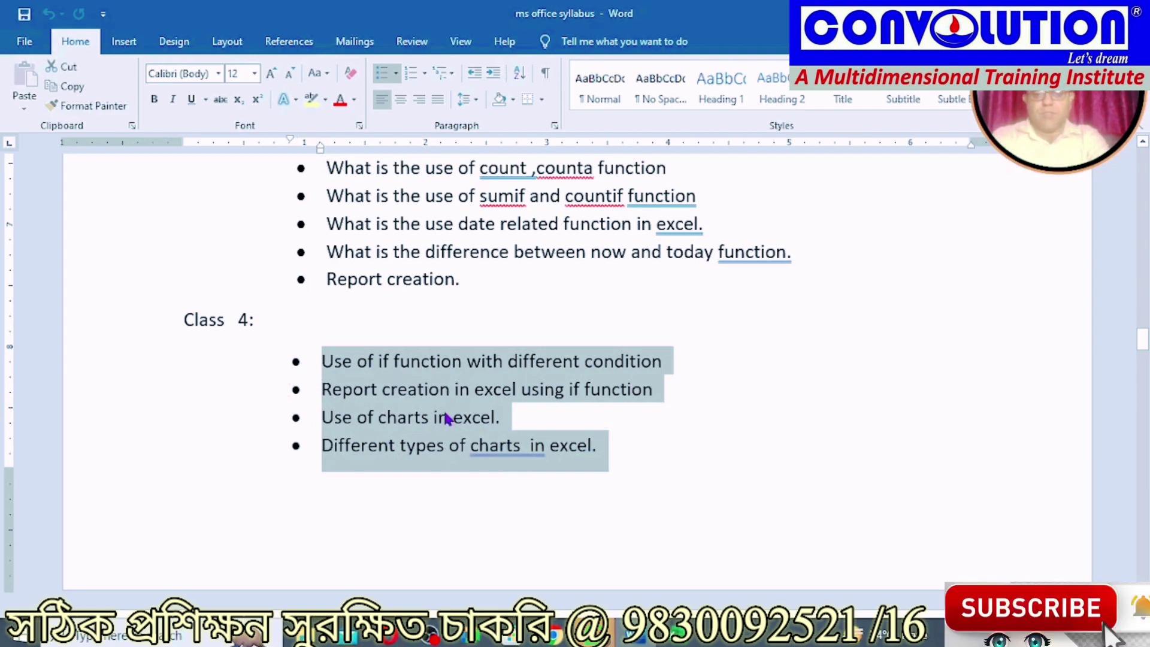
{"action": "left_click", "coordinate": [601, 400]}
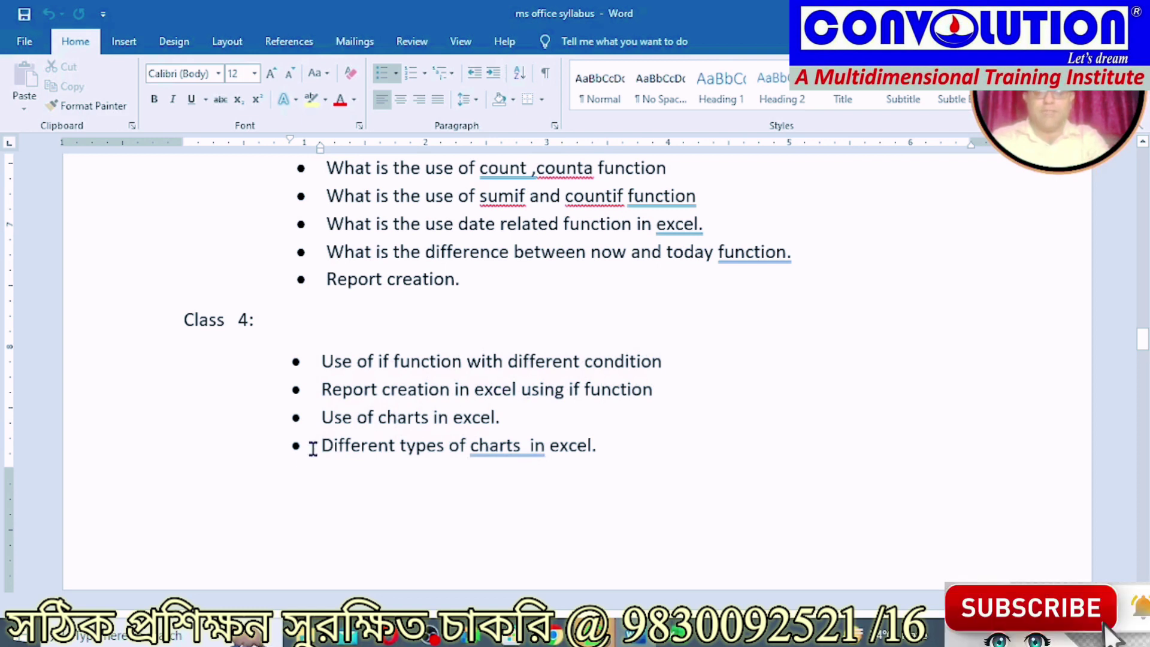
{"action": "left_click_drag", "start_coordinate": [313, 448], "coordinate": [606, 463]}
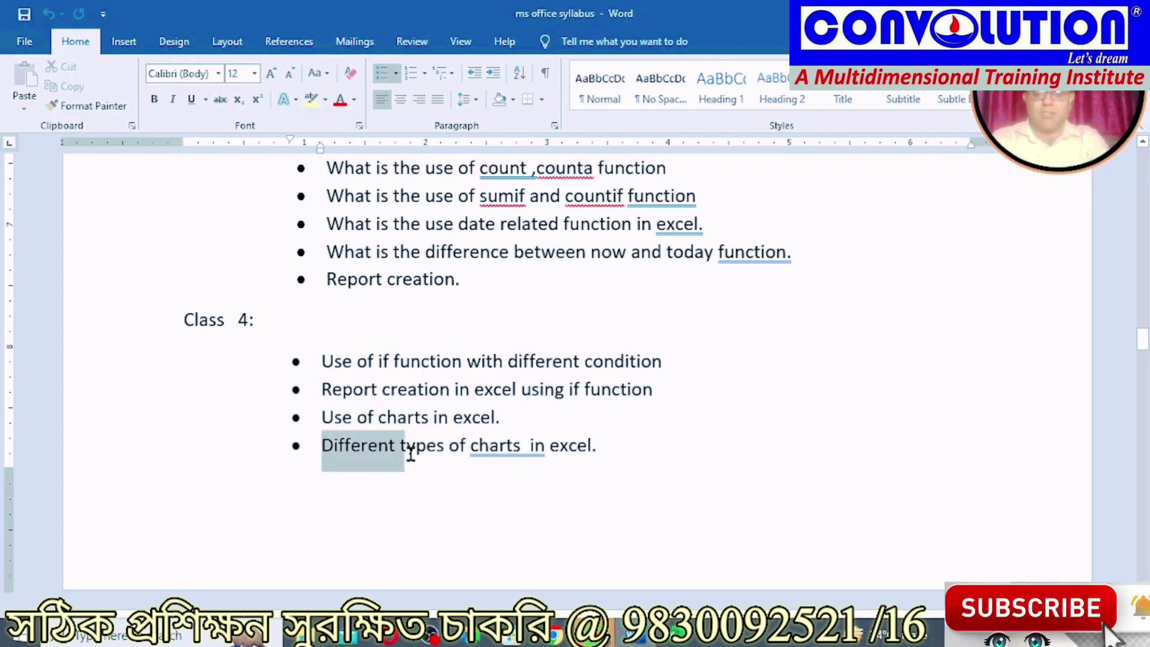
{"action": "left_click", "coordinate": [580, 423]}
{"action": "left_click_drag", "start_coordinate": [317, 360], "coordinate": [609, 451]}
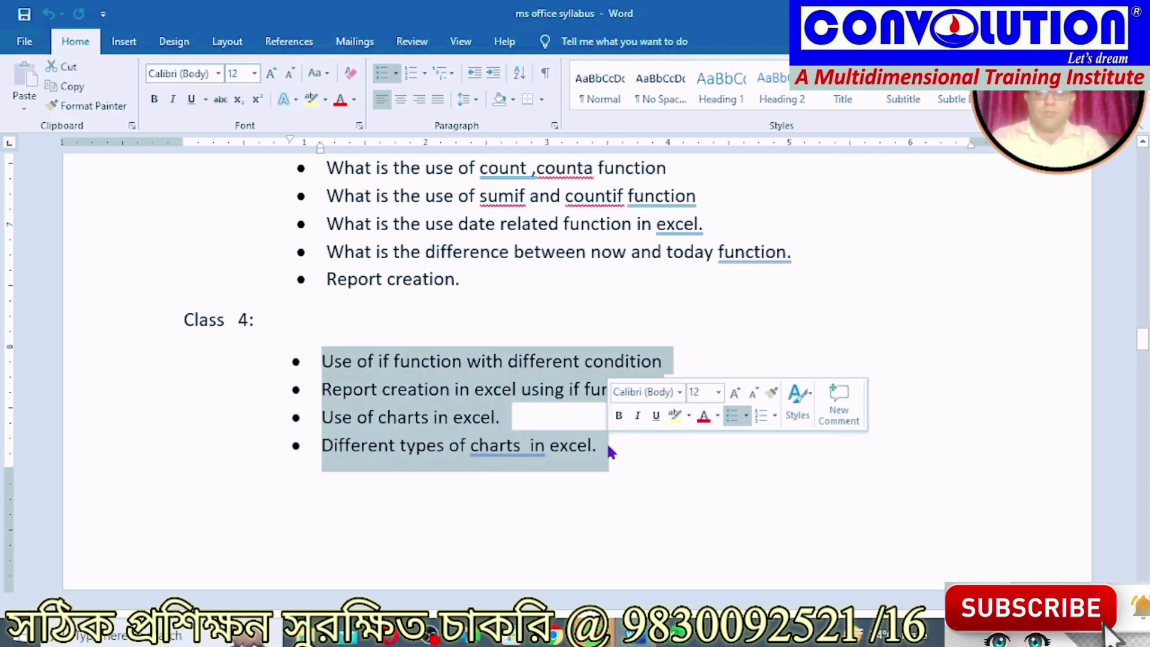
{"action": "left_click", "coordinate": [648, 458]}
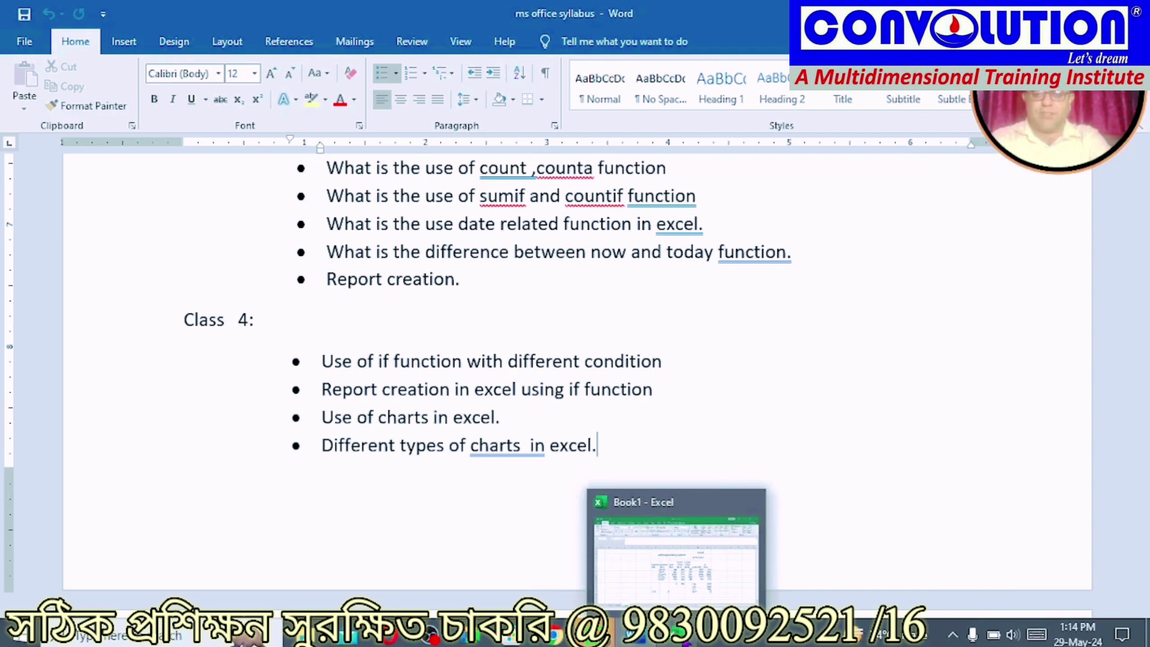
{"action": "mouse_move", "coordinate": [676, 629]}
{"action": "left_click", "coordinate": [677, 636]}
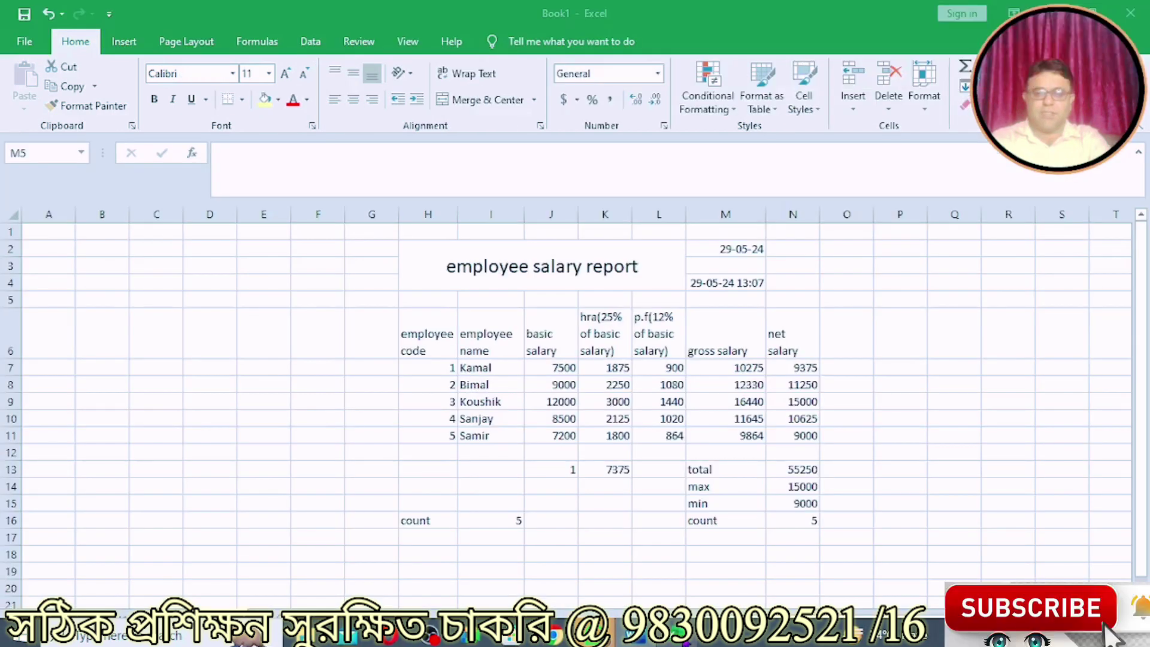
Create a new blank workbook, Book2, and select cell G2
{"action": "left_click", "coordinate": [24, 46]}
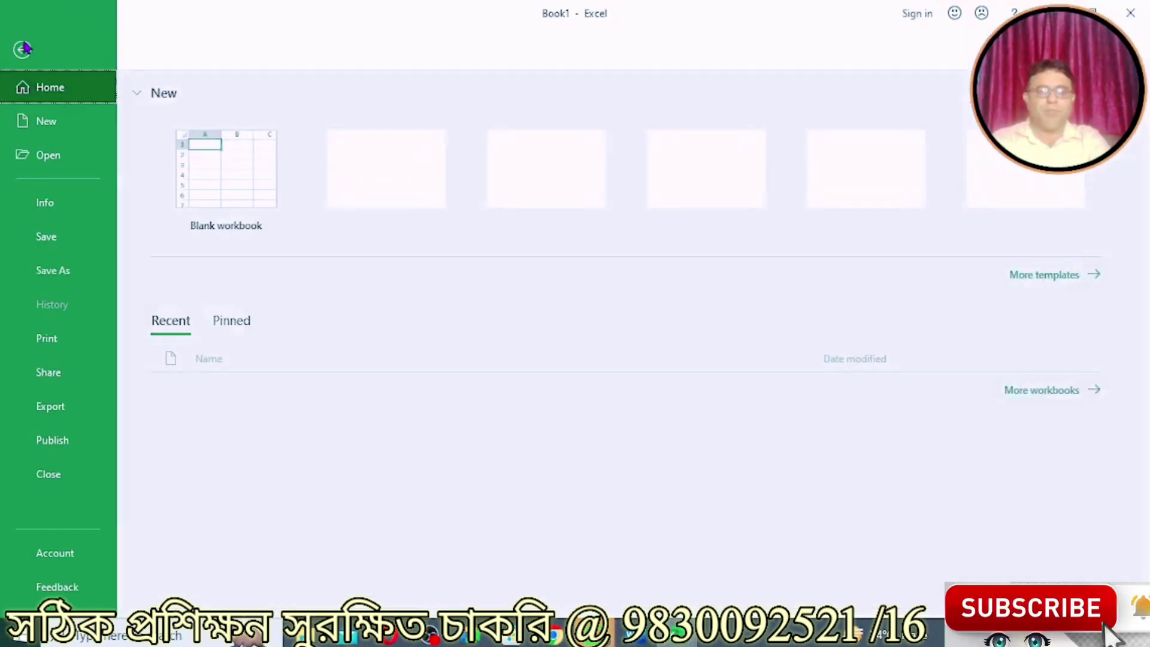
{"action": "left_click", "coordinate": [47, 123]}
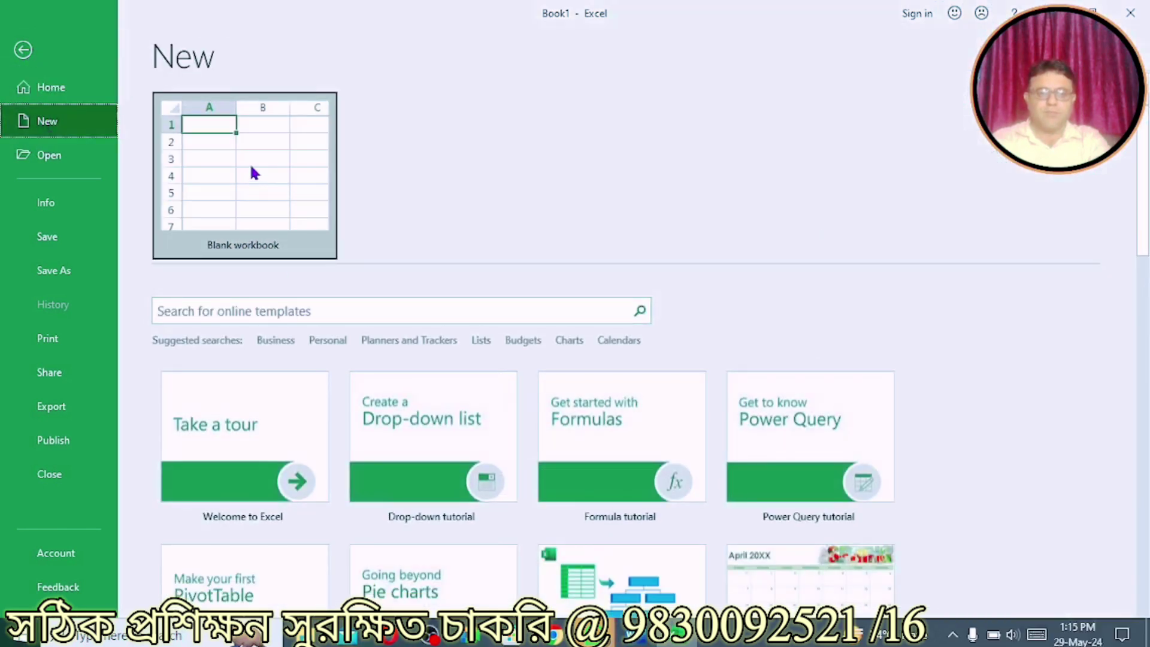
{"action": "left_click", "coordinate": [251, 168]}
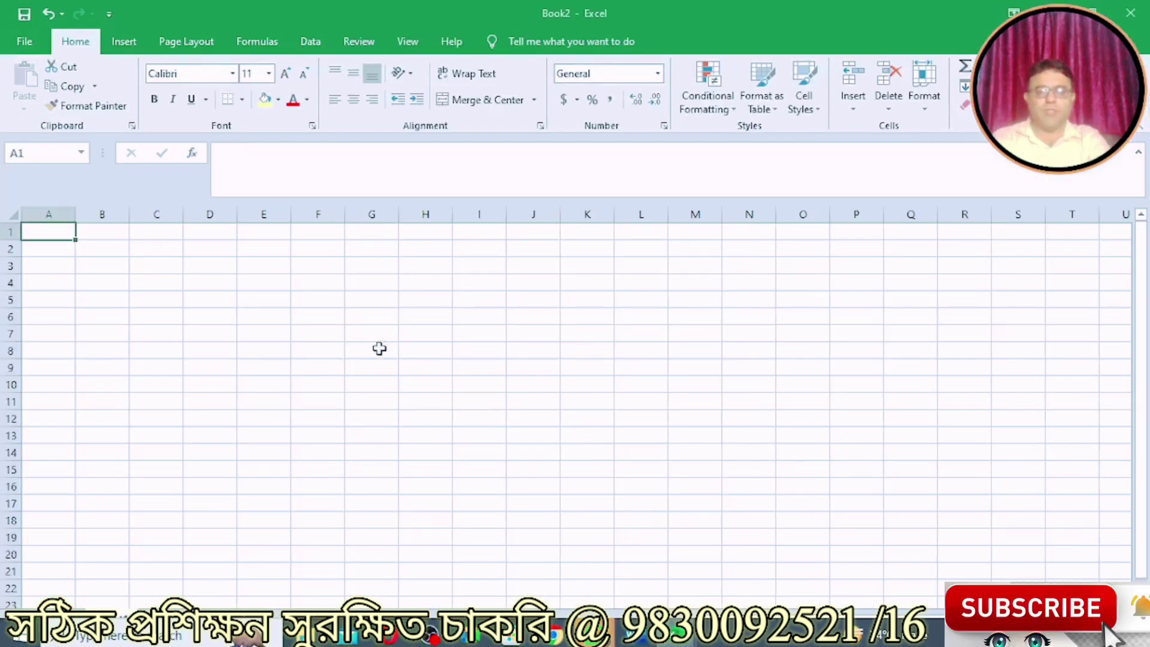
{"action": "left_click", "coordinate": [366, 244]}
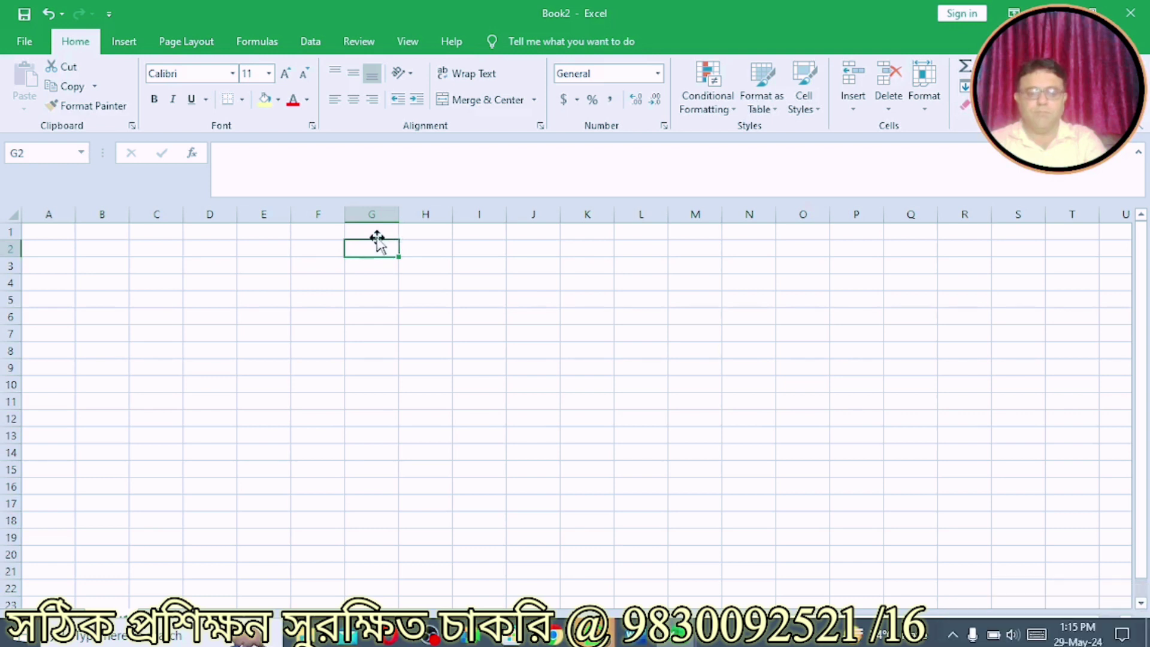
Merge G2:K4 and enter the title 'STUDENT REPORT CARD' in it
{"action": "left_click_drag", "start_coordinate": [376, 245], "coordinate": [591, 287]}
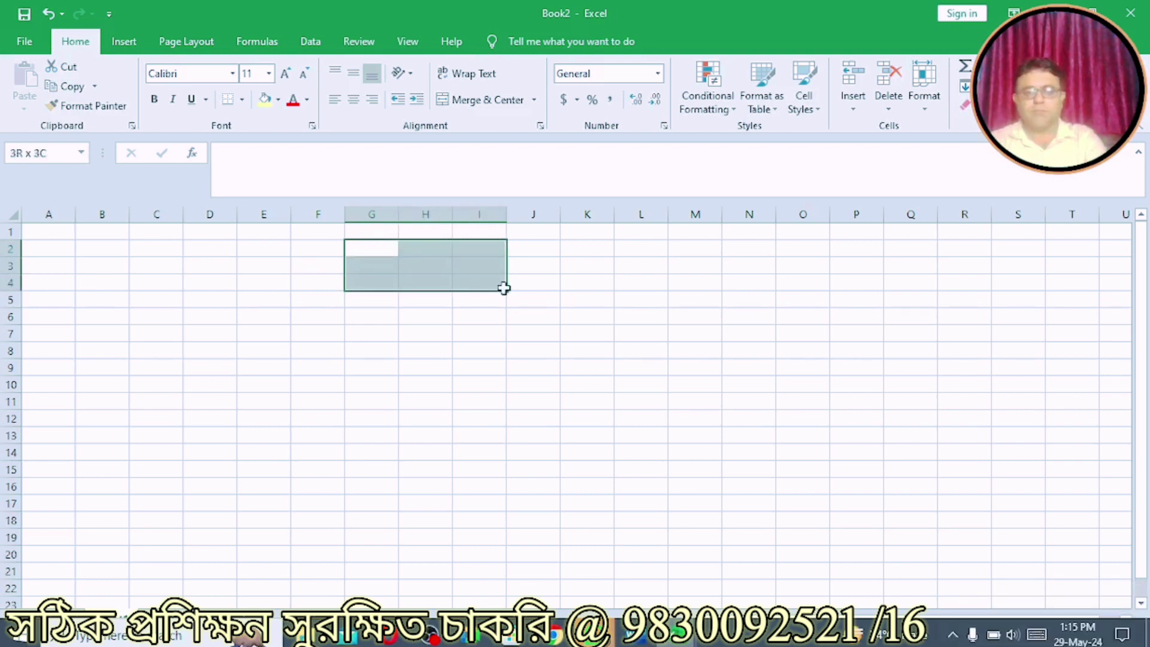
{"action": "left_click", "coordinate": [462, 100]}
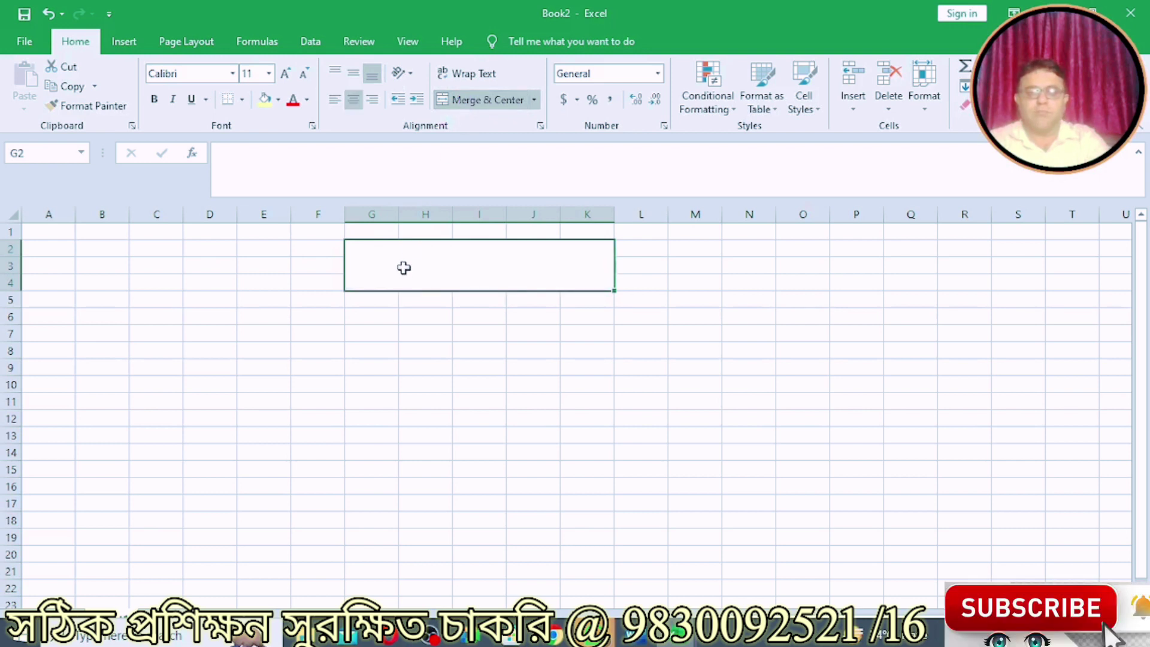
{"action": "type", "text": "student"}
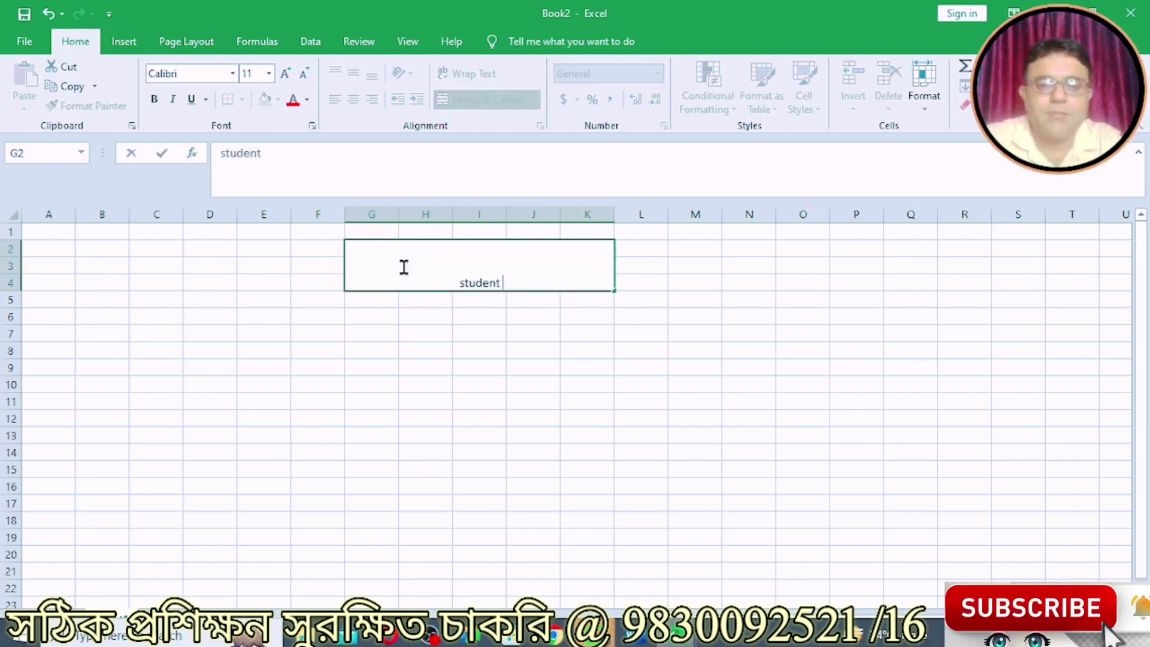
{"action": "key", "text": "BackSpace"}
{"action": "key", "text": "BackSpace"}
{"action": "key", "text": "BackSpace"}
{"action": "key", "text": "BackSpace"}
{"action": "key", "text": "BackSpace"}
{"action": "key", "text": "BackSpace"}
{"action": "key", "text": "BackSpace"}
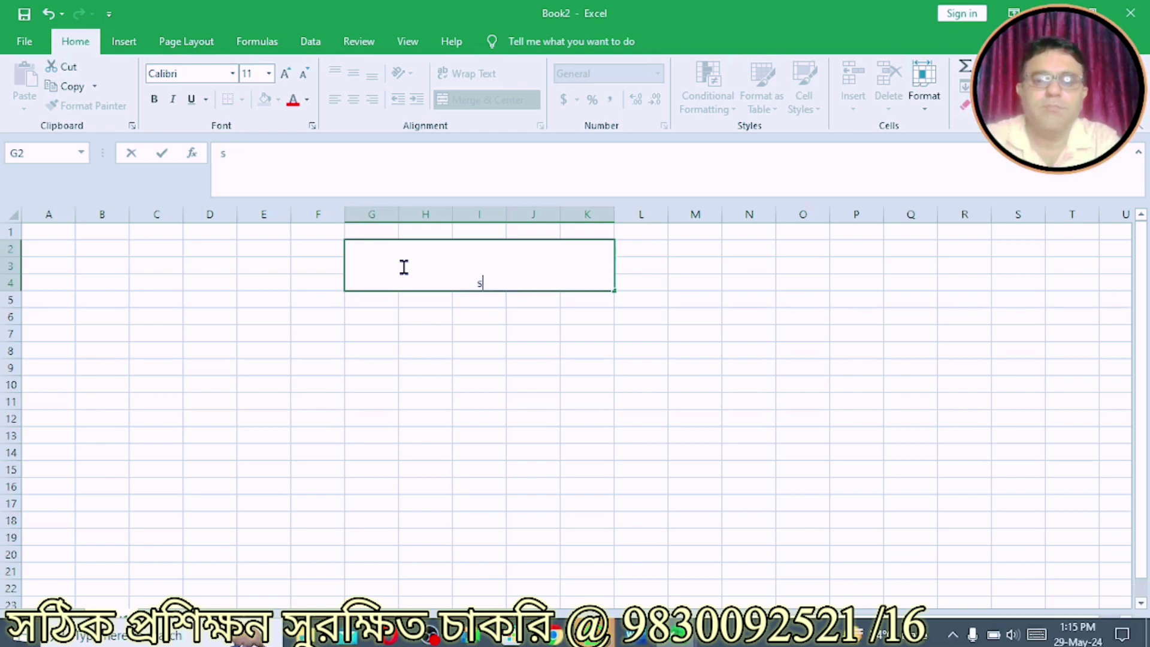
{"action": "type", "text": "STUDENT REPORT CARD"}
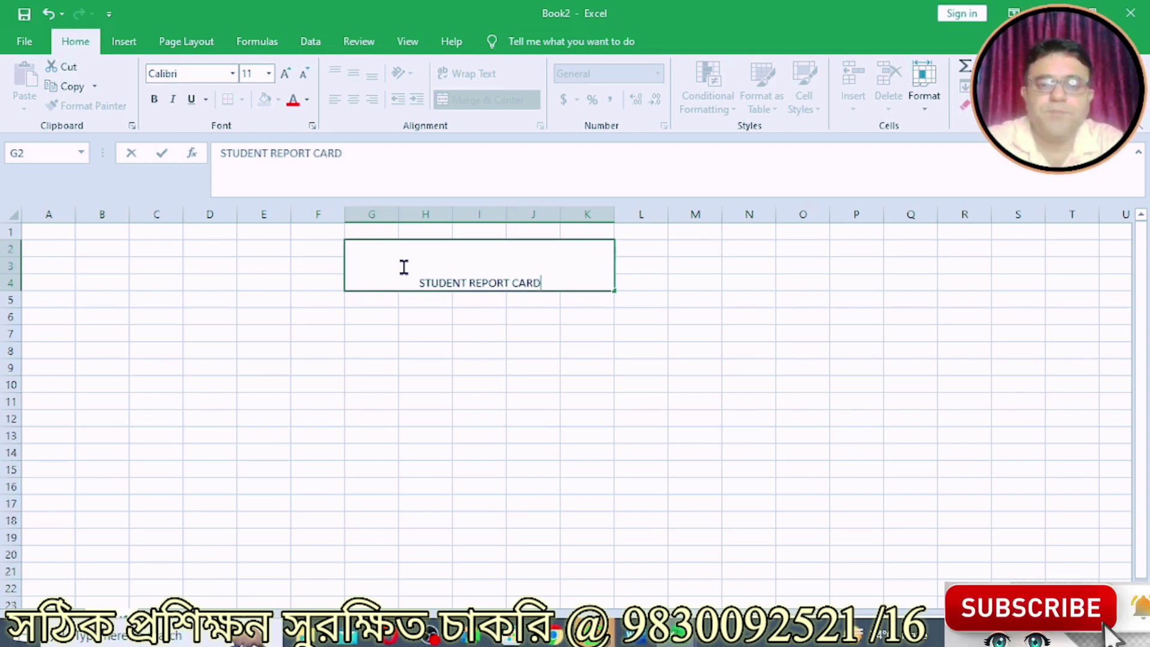
{"action": "key", "text": "Return"}
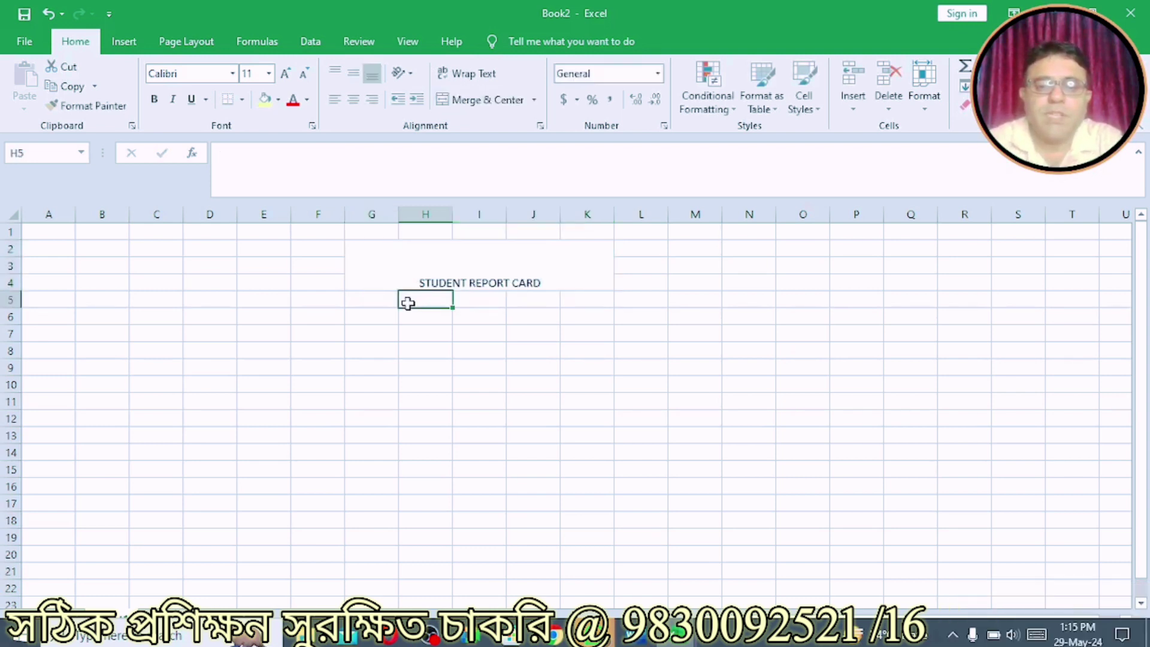
Set the title to font size 16 and middle-align it vertically
{"action": "left_click", "coordinate": [425, 270]}
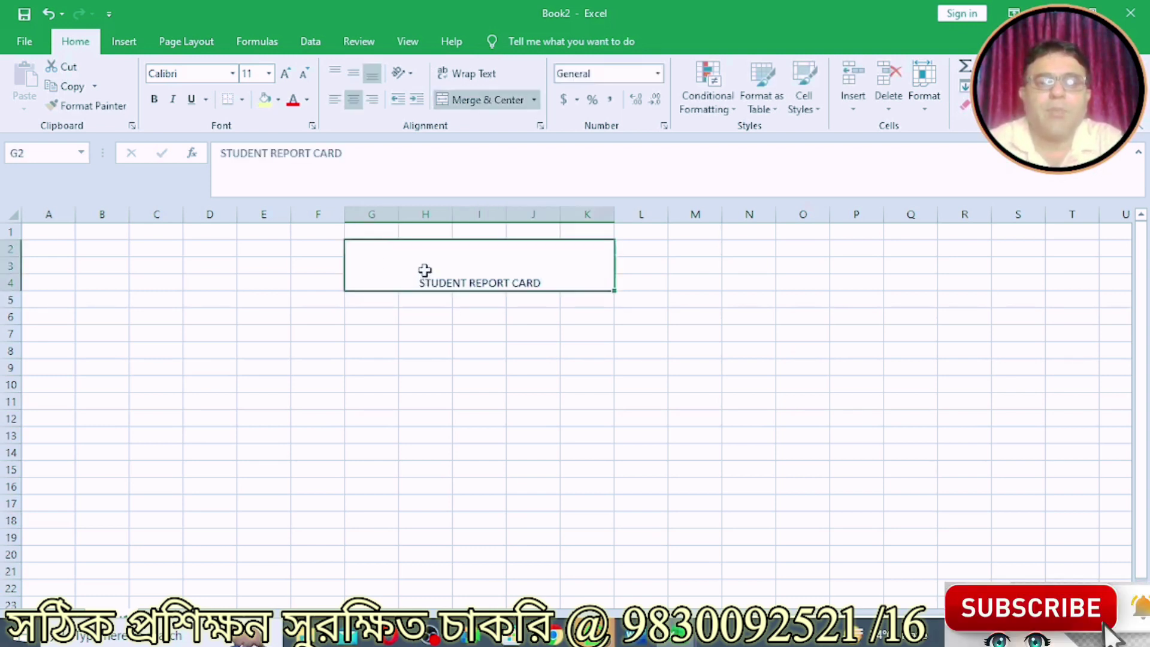
{"action": "left_click", "coordinate": [286, 74]}
{"action": "left_click", "coordinate": [286, 74]}
{"action": "left_click", "coordinate": [287, 73]}
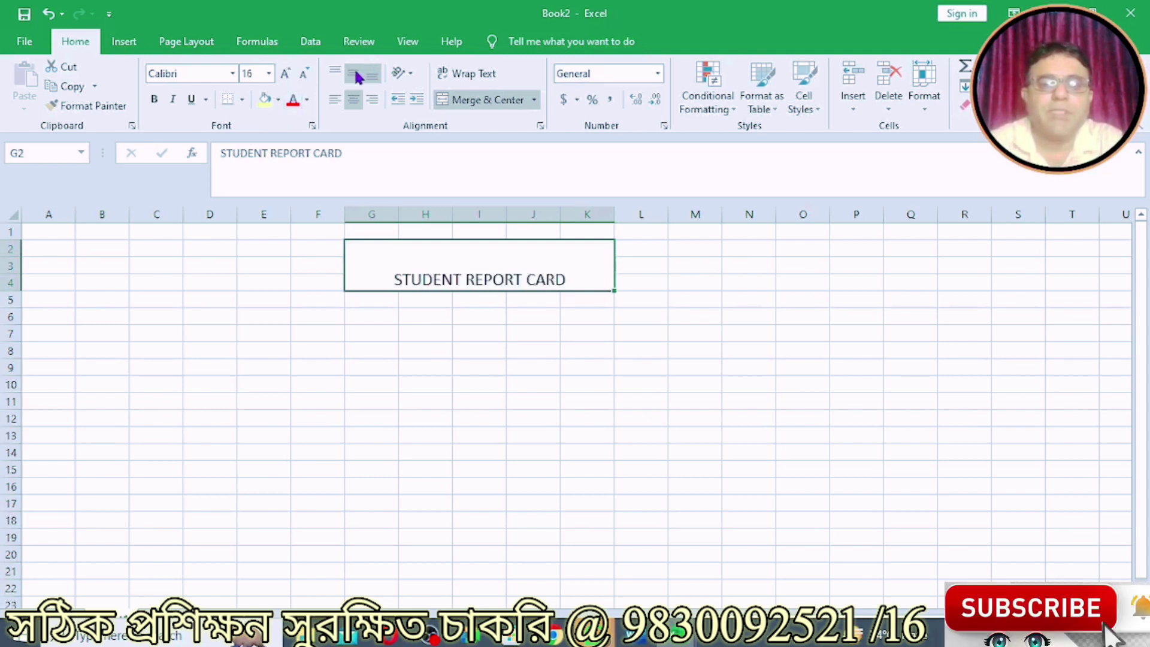
{"action": "left_click", "coordinate": [358, 77]}
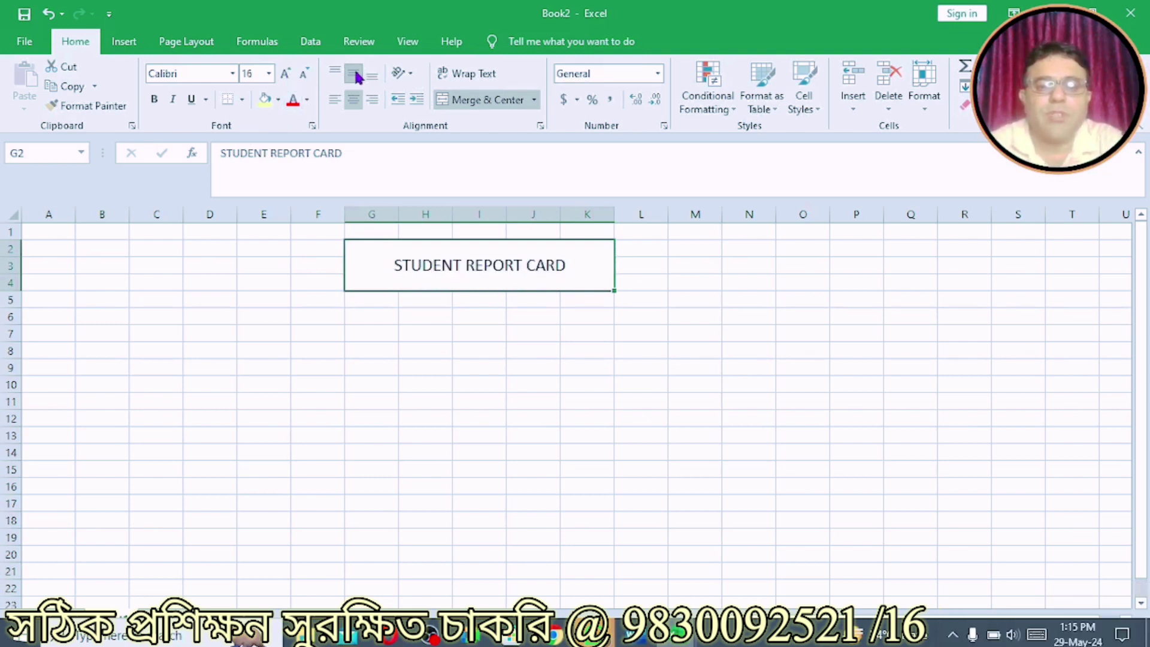
{"action": "left_click", "coordinate": [366, 323]}
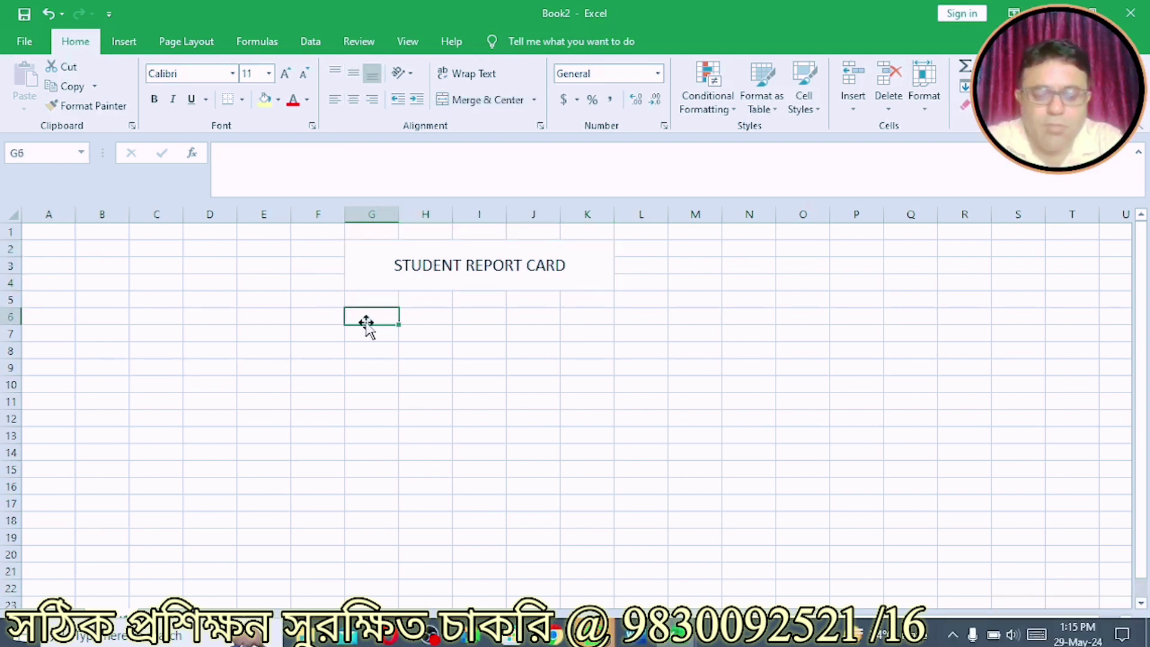
Enter the headers ROLL NO in F6 and STUDENT NAME in G6
{"action": "type", "text": "ROLL"}
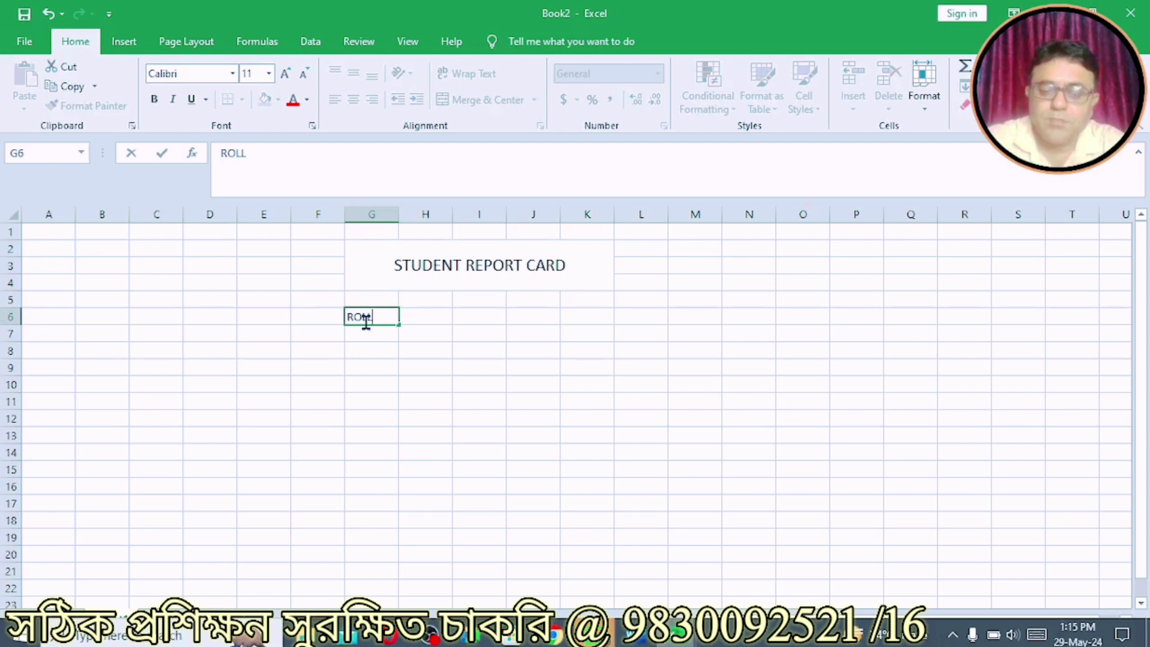
{"action": "key", "text": "BackSpace"}
{"action": "key", "text": "BackSpace"}
{"action": "key", "text": "BackSpace"}
{"action": "left_click", "coordinate": [377, 345]}
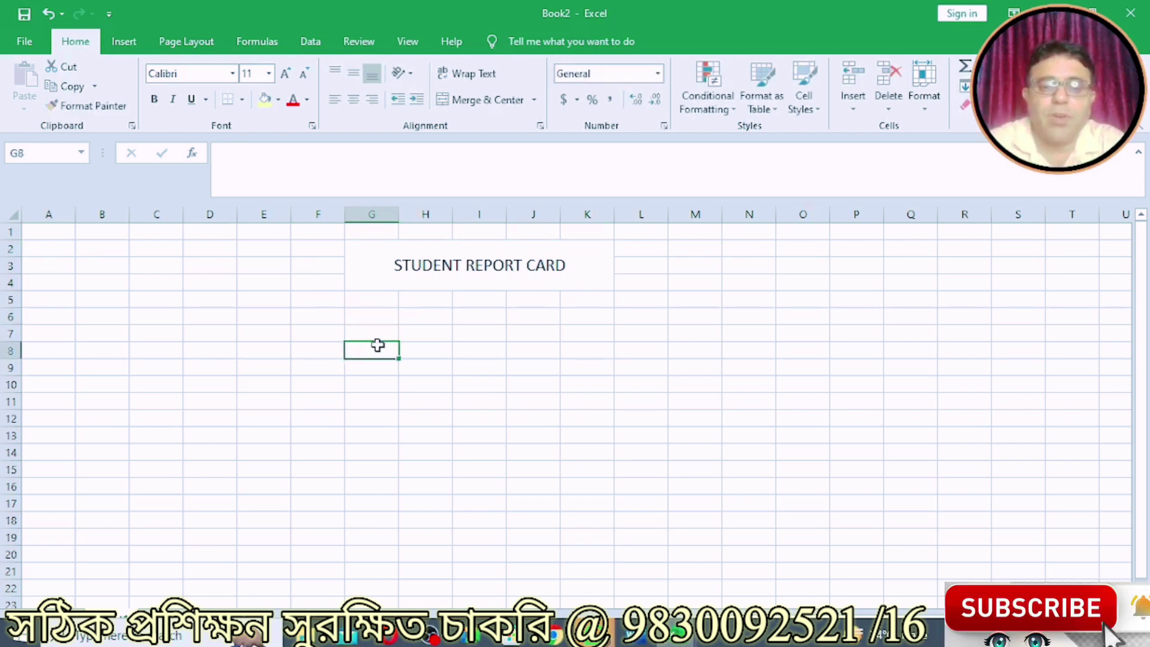
{"action": "mouse_move", "coordinate": [328, 316]}
{"action": "left_mouse_down"}
{"action": "mouse_move", "coordinate": [534, 326]}
{"action": "mouse_move", "coordinate": [662, 312]}
{"action": "left_mouse_up"}
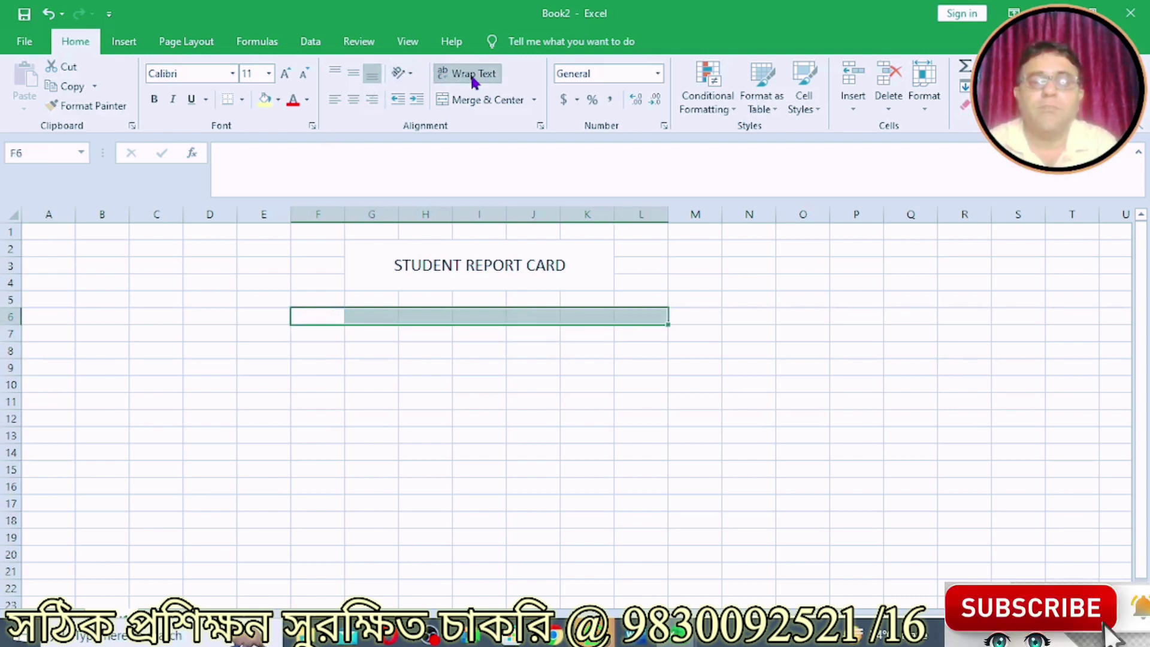
{"action": "left_click", "coordinate": [306, 321]}
{"action": "type", "text": "ROLL NO"}
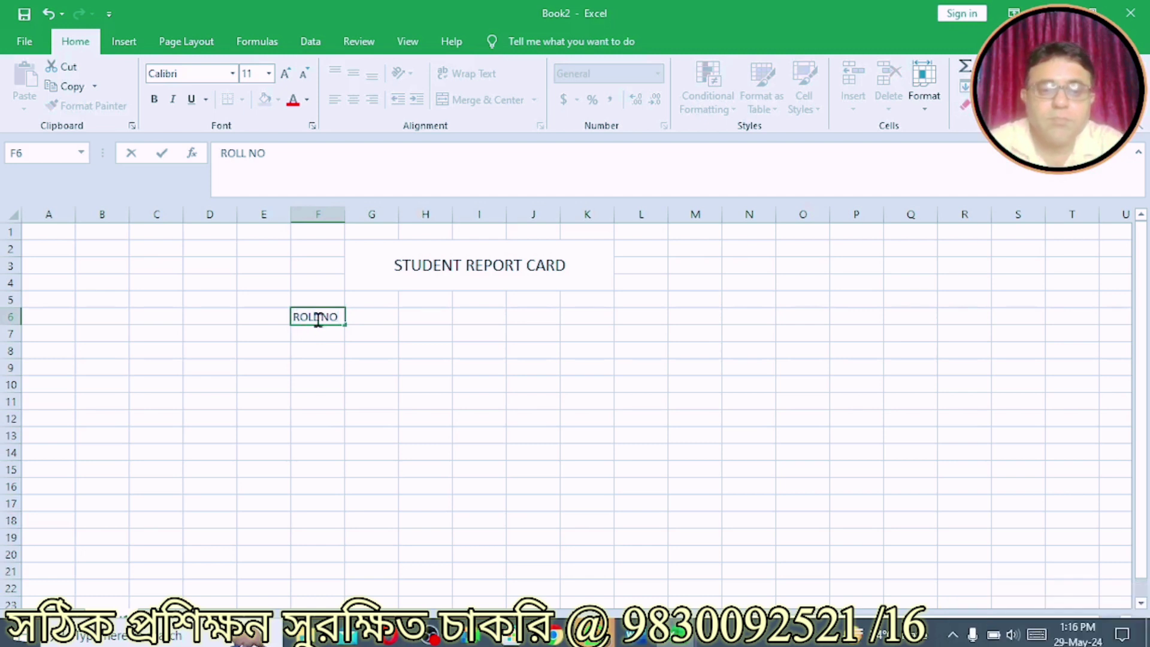
{"action": "left_click", "coordinate": [386, 317]}
{"action": "type", "text": "ST"}
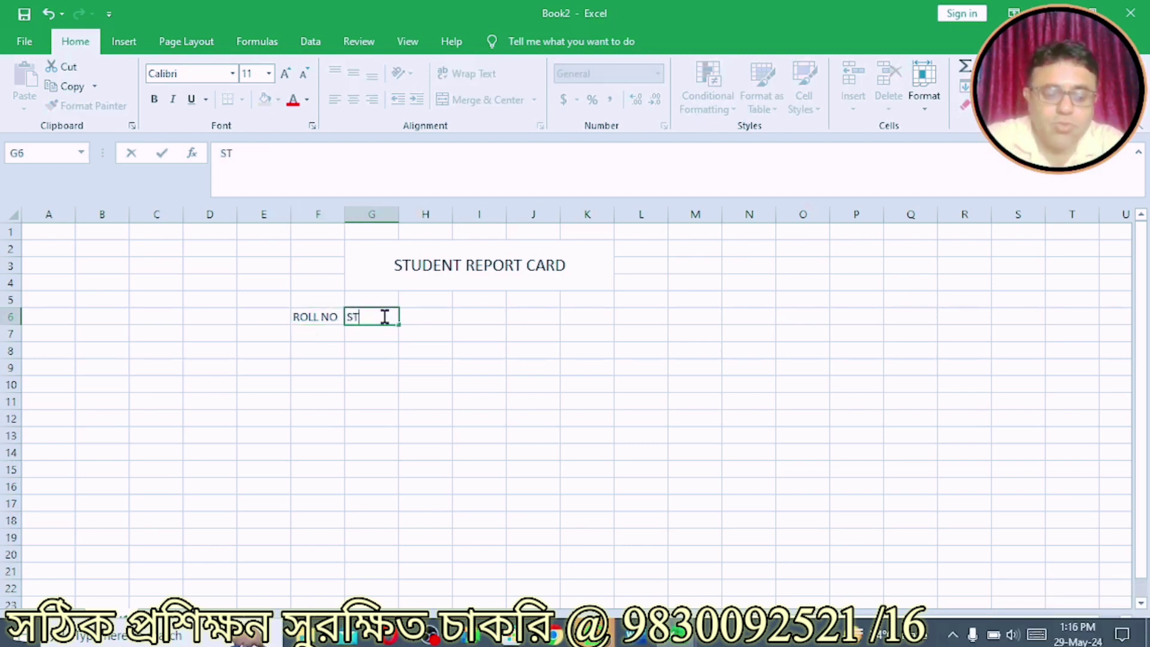
{"action": "type", "text": "UDENT NAME"}
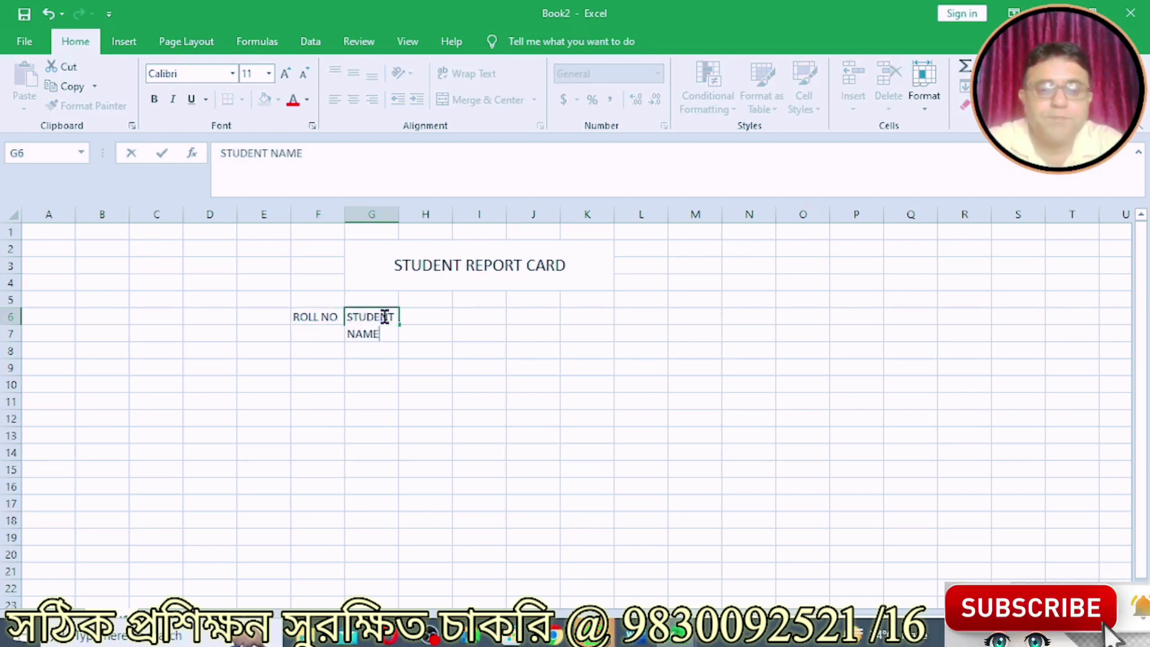
{"action": "key", "text": "Tab"}
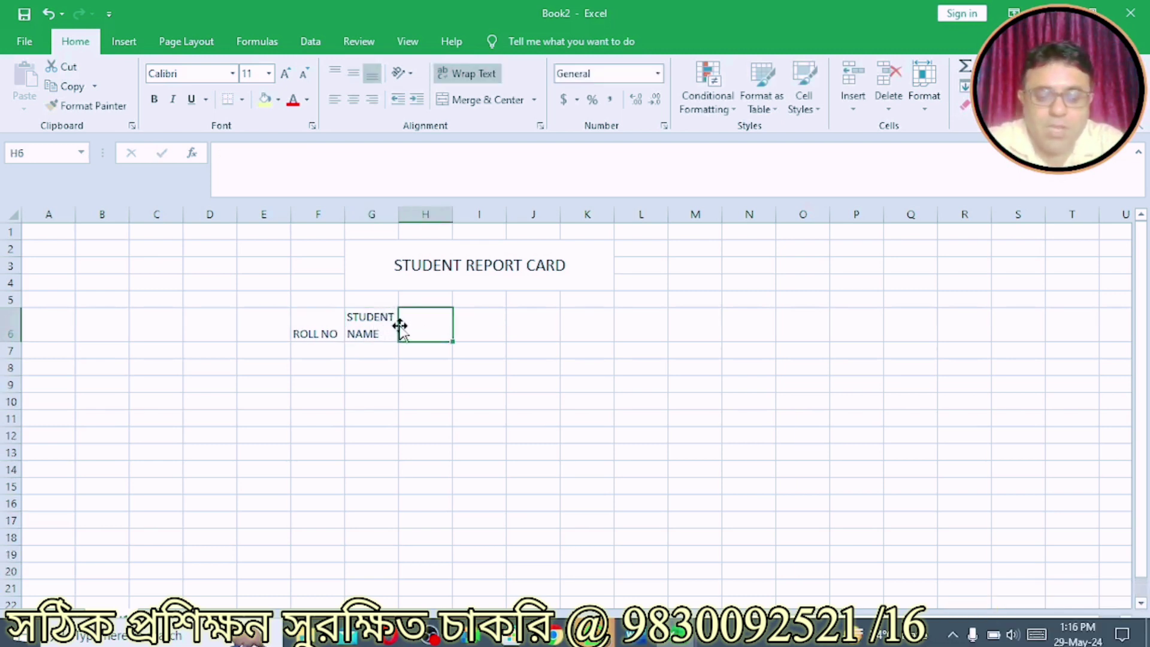
Add the headers SEM1, SEM2, SEM3 and TOTAL across H6:K6
{"action": "type", "text": "PR"}
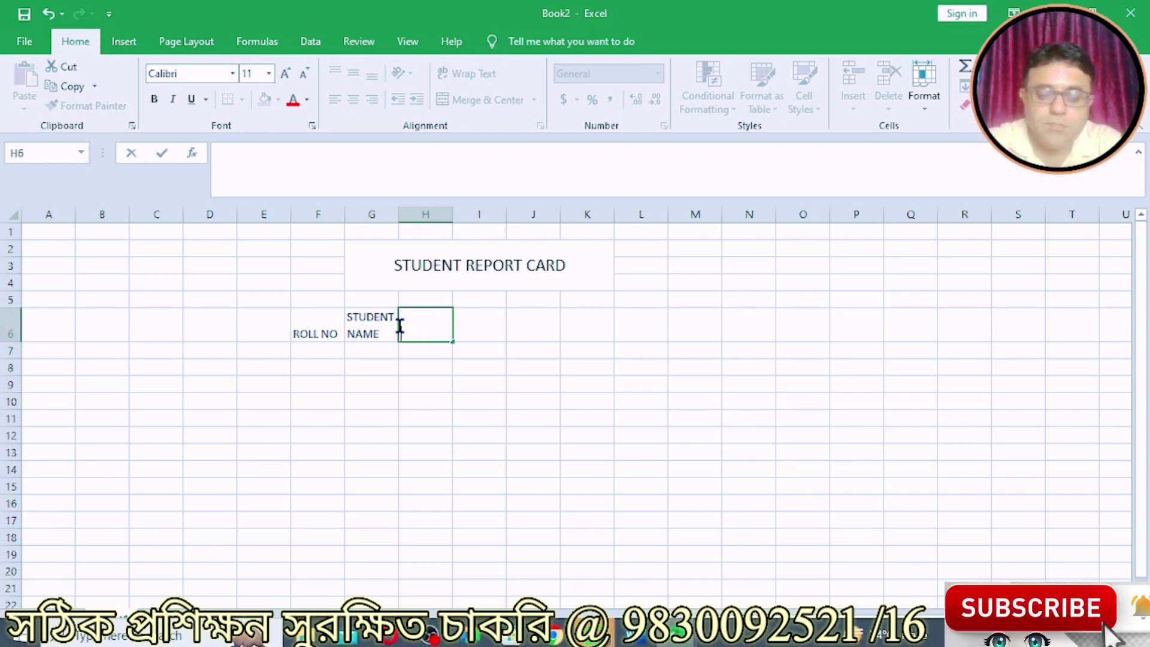
{"action": "type", "text": "SEM1"}
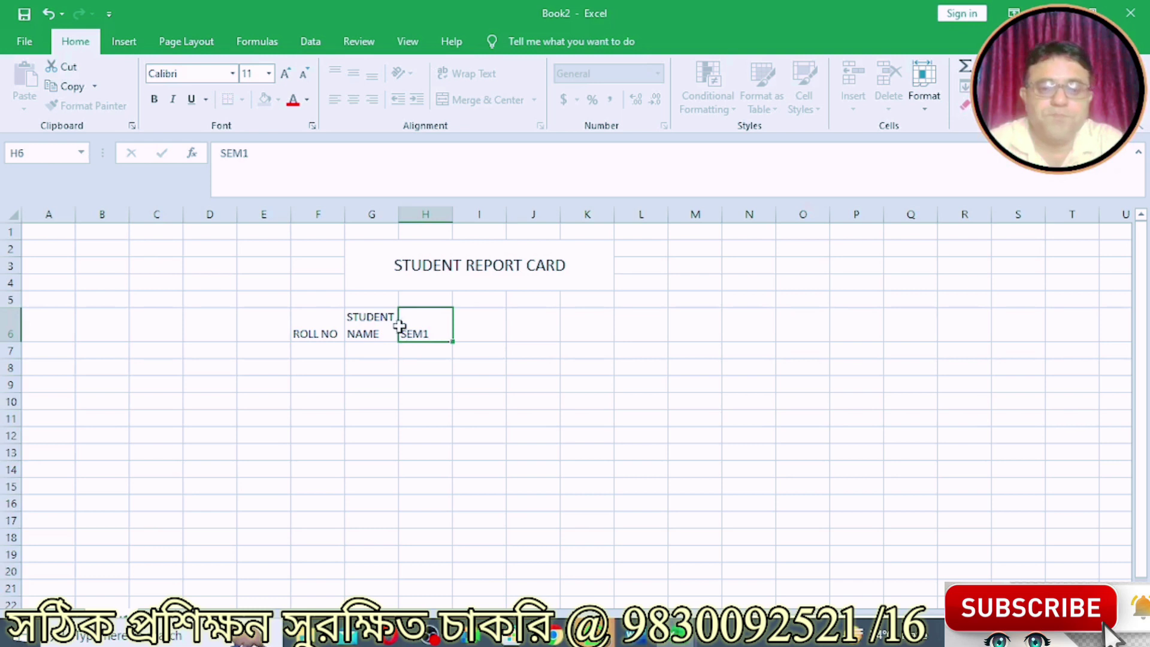
{"action": "key", "text": "Tab"}
{"action": "type", "text": "SEM"}
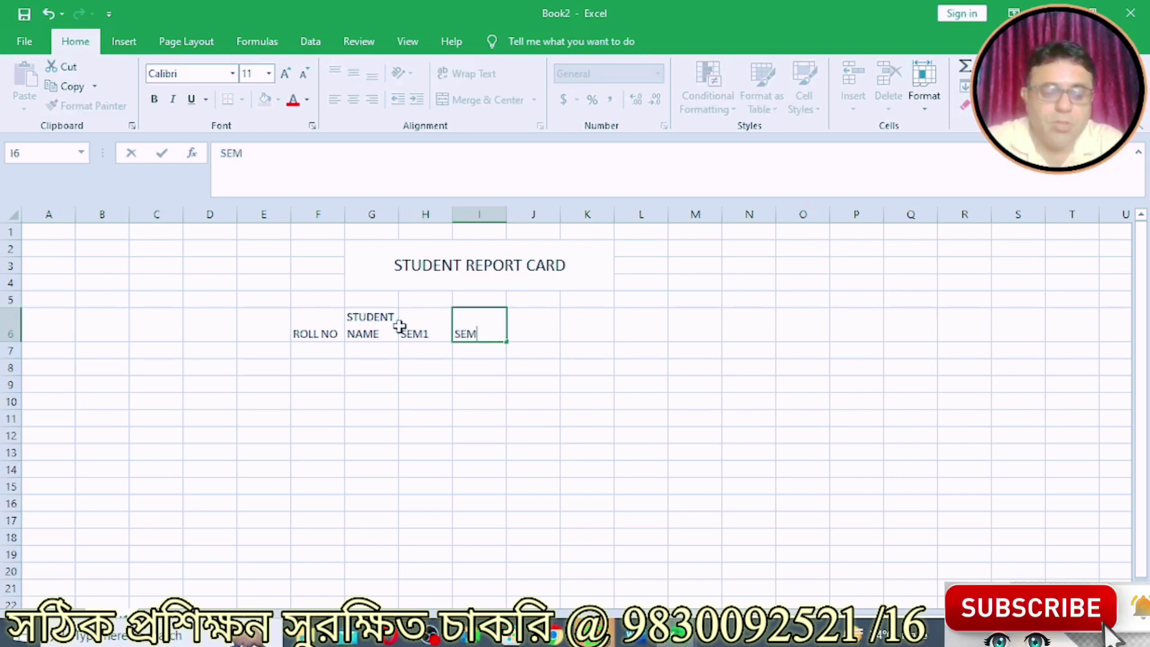
{"action": "key", "text": "Tab"}
{"action": "type", "text": "SEM"}
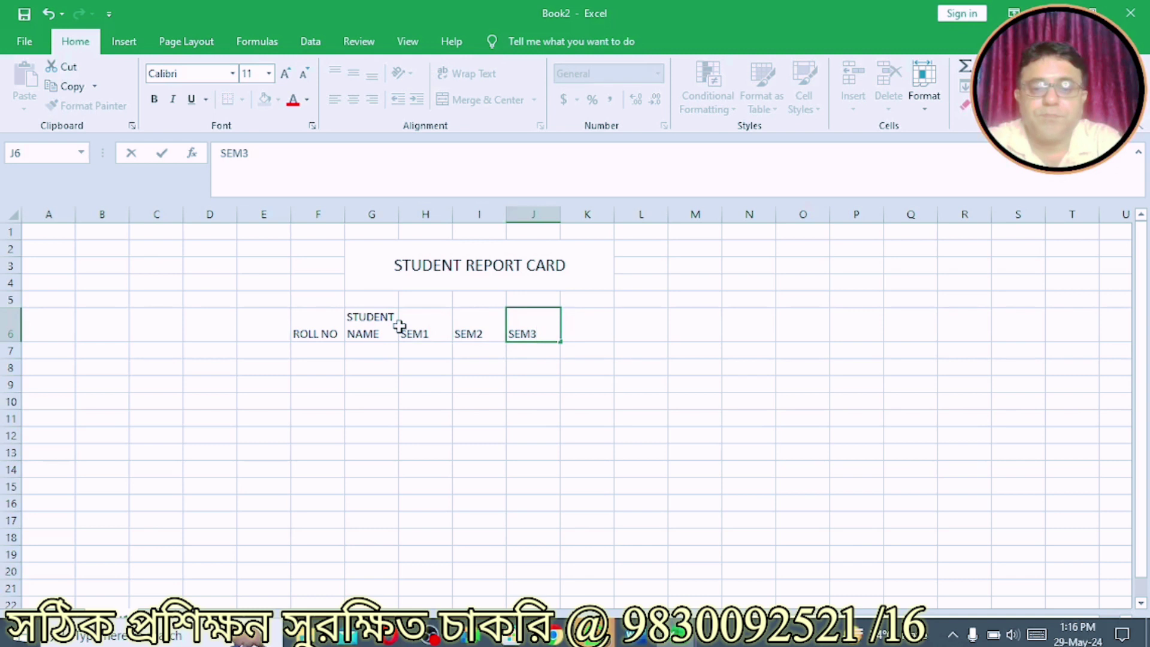
{"action": "key", "text": "Tab"}
{"action": "type", "text": "T"}
{"action": "type", "text": "L"}
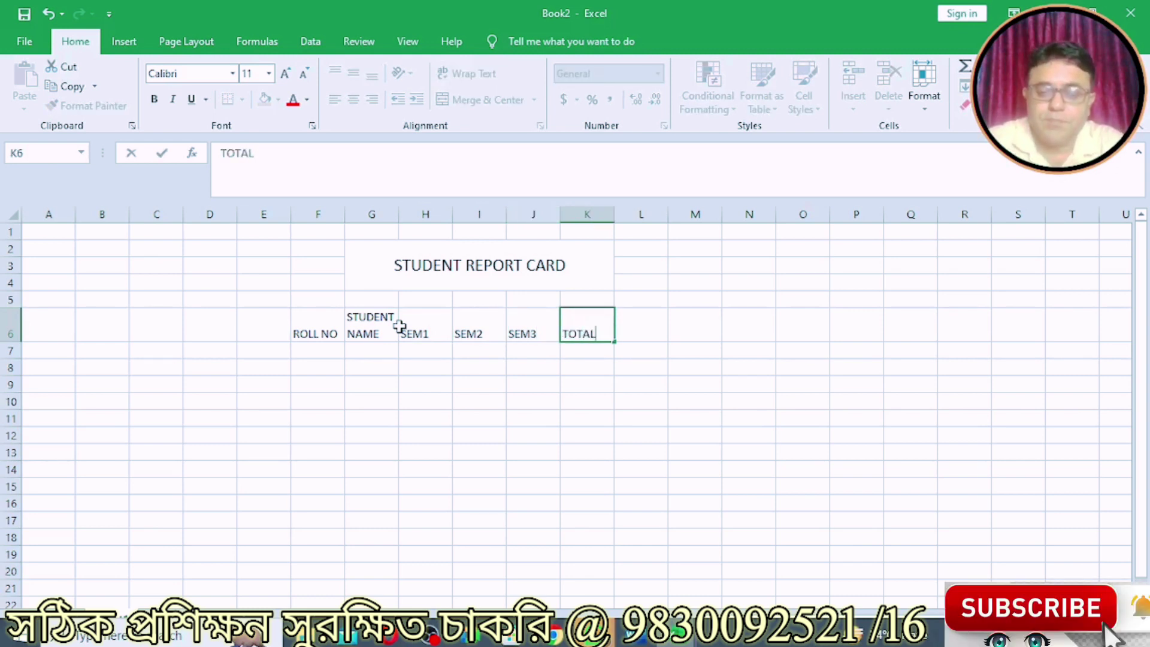
{"action": "key", "text": "Return"}
Enter REMARKS as the heading in L6, correcting the typo
{"action": "key", "text": "Right"}
{"action": "key", "text": "Right"}
{"action": "key", "text": "Right"}
{"action": "key", "text": "Right"}
{"action": "key", "text": "Right"}
{"action": "key", "text": "Up"}
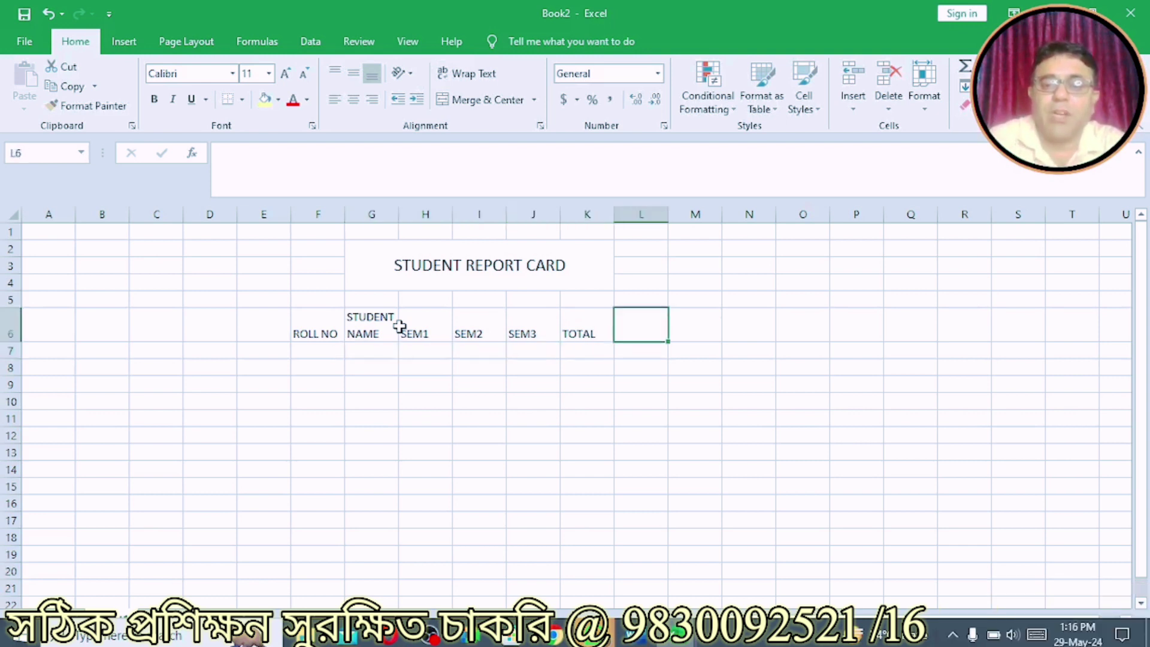
{"action": "type", "text": "FTRERMAR"}
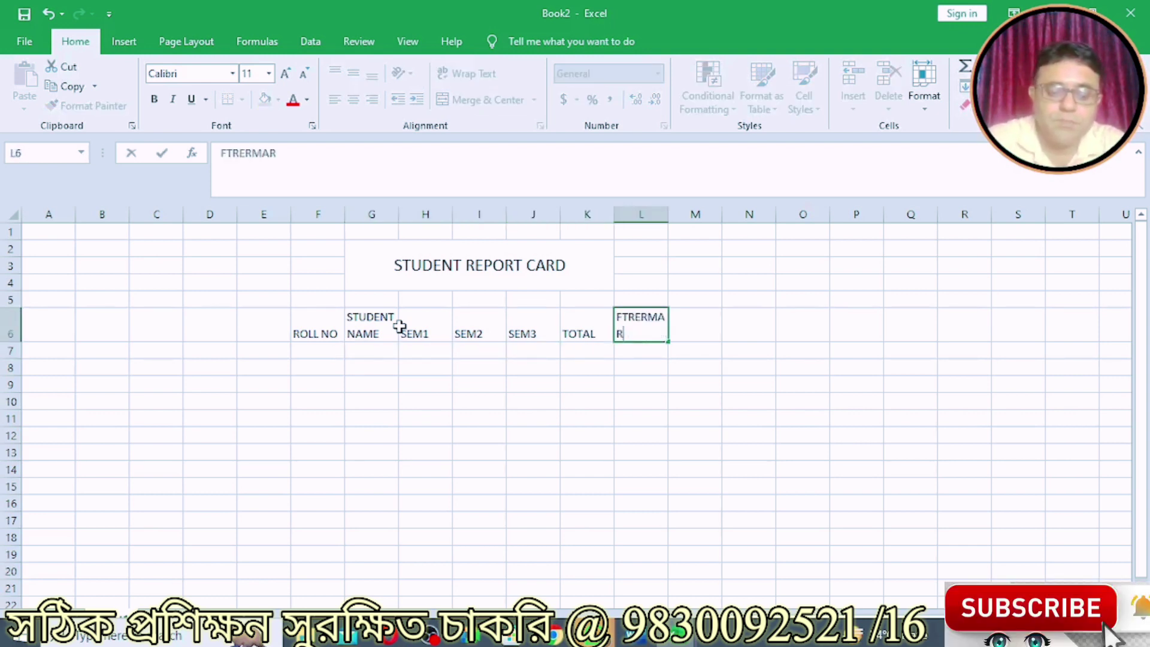
{"action": "type", "text": "KS"}
{"action": "key", "text": "BackSpace"}
{"action": "key", "text": "BackSpace"}
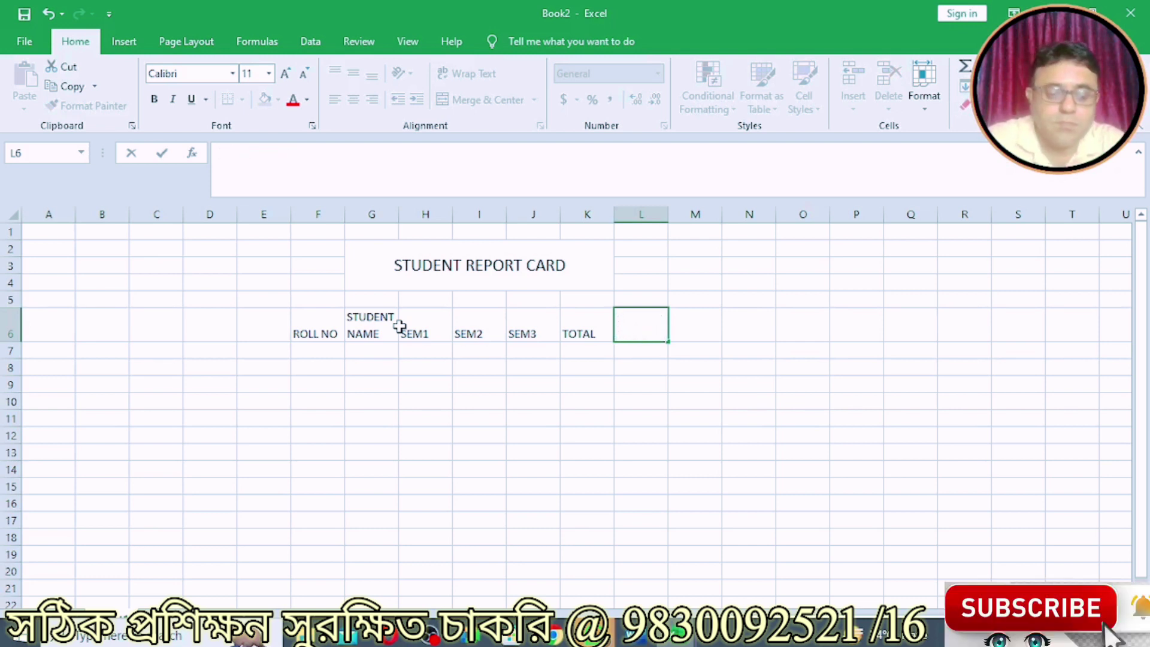
{"action": "type", "text": "REMARKS"}
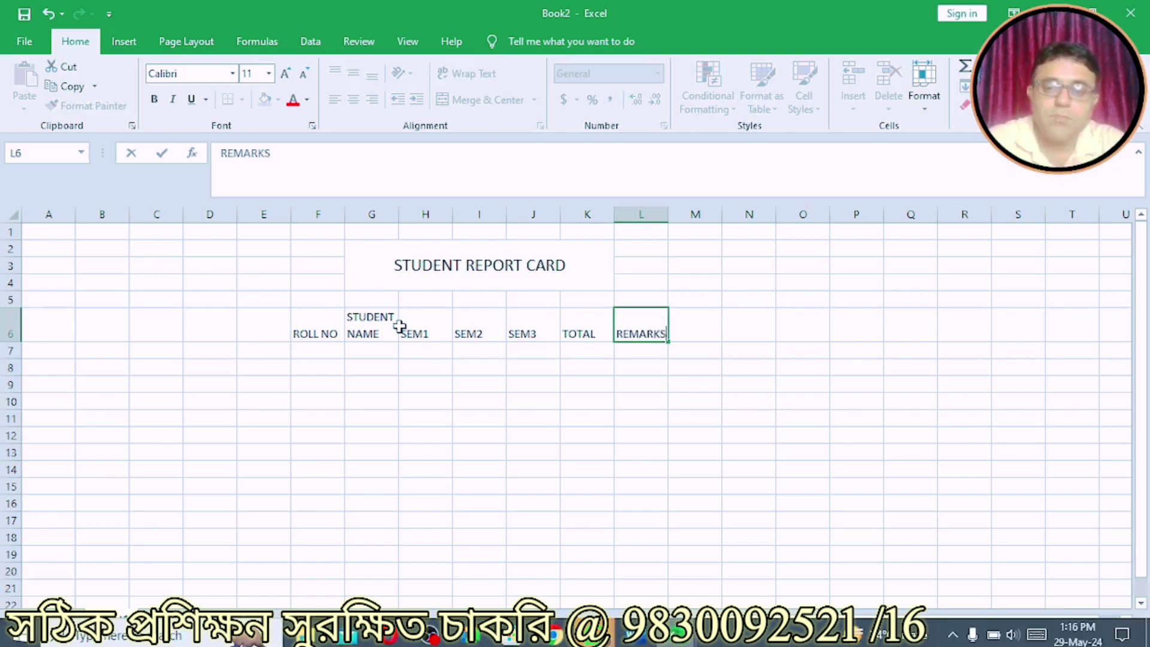
{"action": "key", "text": "Return"}
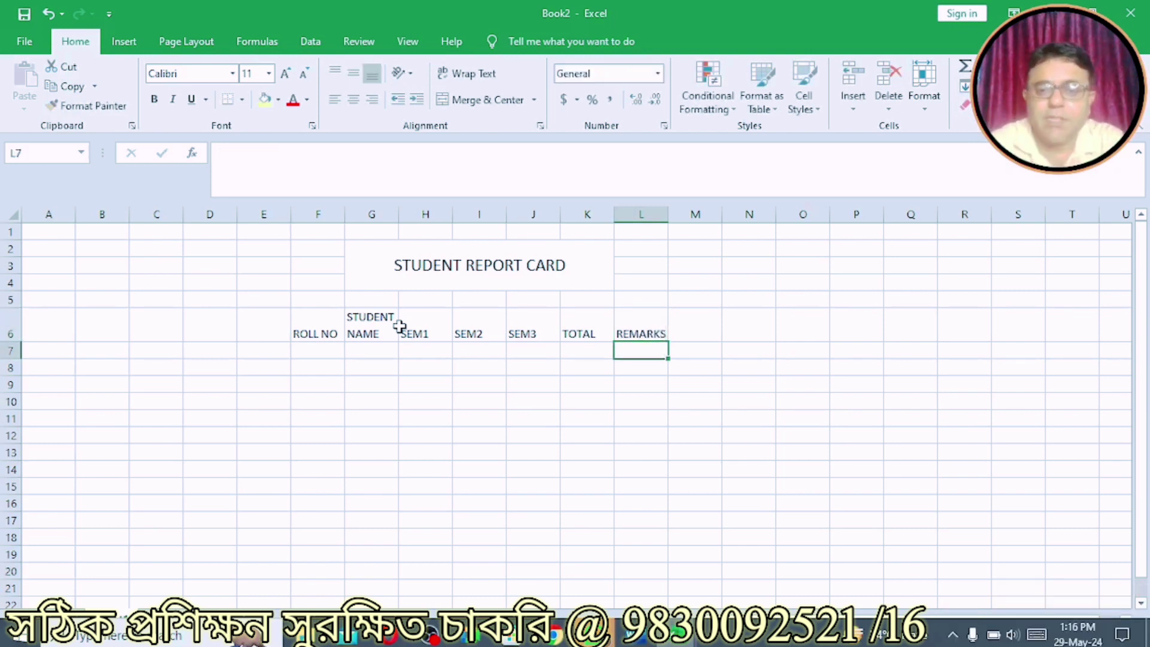
{"action": "left_click", "coordinate": [314, 350]}
Fill roll numbers 1 to 5 down F7:F11, then go to the File start page
{"action": "type", "text": "1"}
{"action": "key", "text": "Return"}
{"action": "type", "text": "2"}
{"action": "key", "text": "Return"}
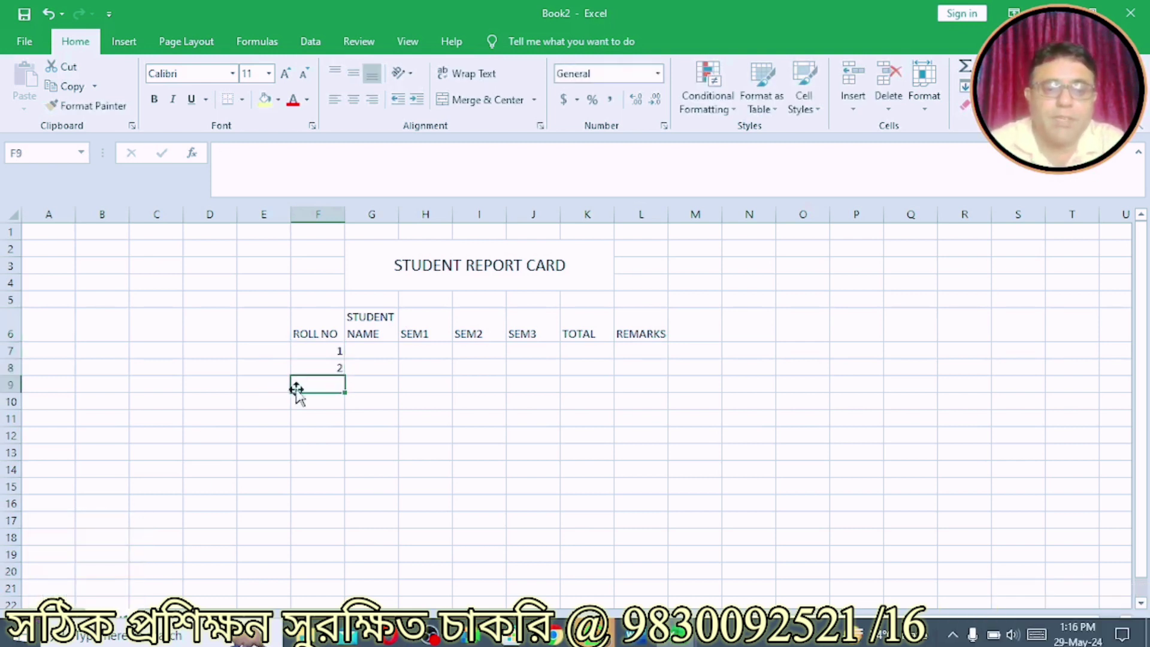
{"action": "left_click_drag", "start_coordinate": [307, 351], "coordinate": [345, 427]}
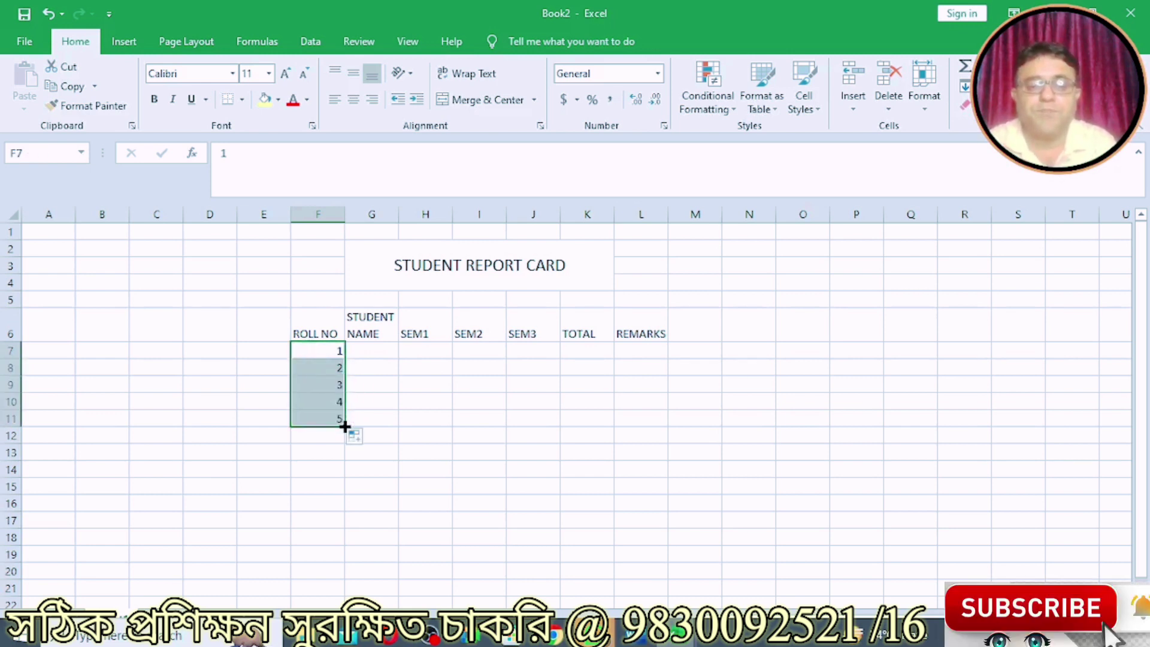
{"action": "left_click", "coordinate": [372, 350]}
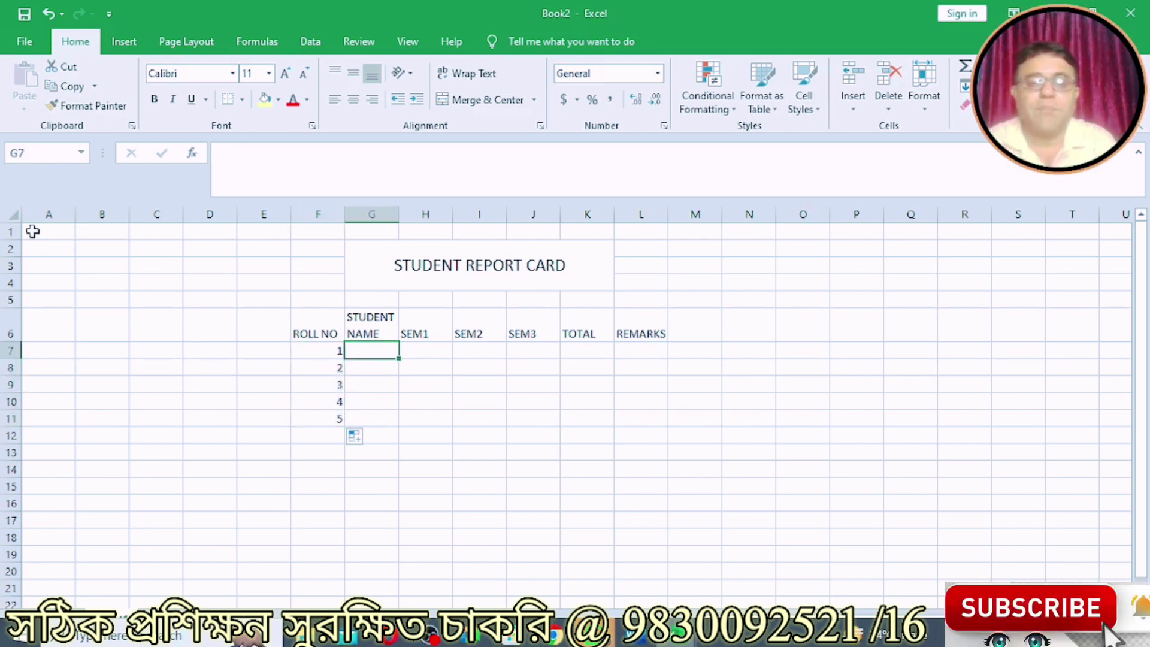
{"action": "left_click", "coordinate": [25, 43]}
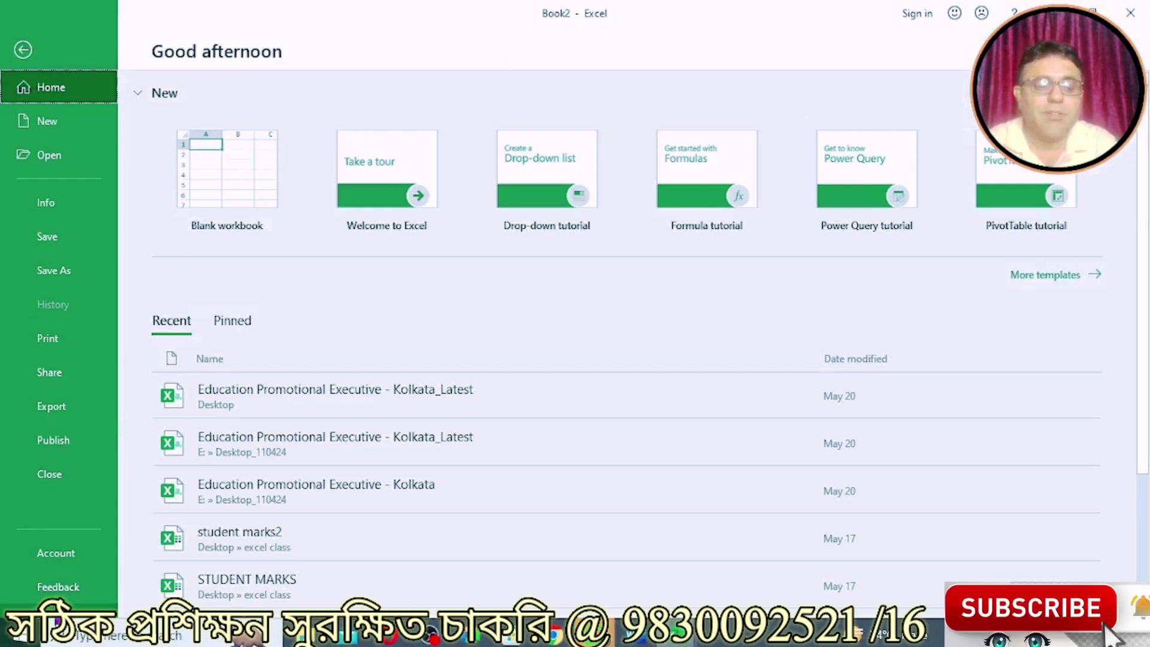
Check the five-name student list in Options > Advanced > Edit Custom Lists, then close Options
{"action": "left_click", "coordinate": [48, 620]}
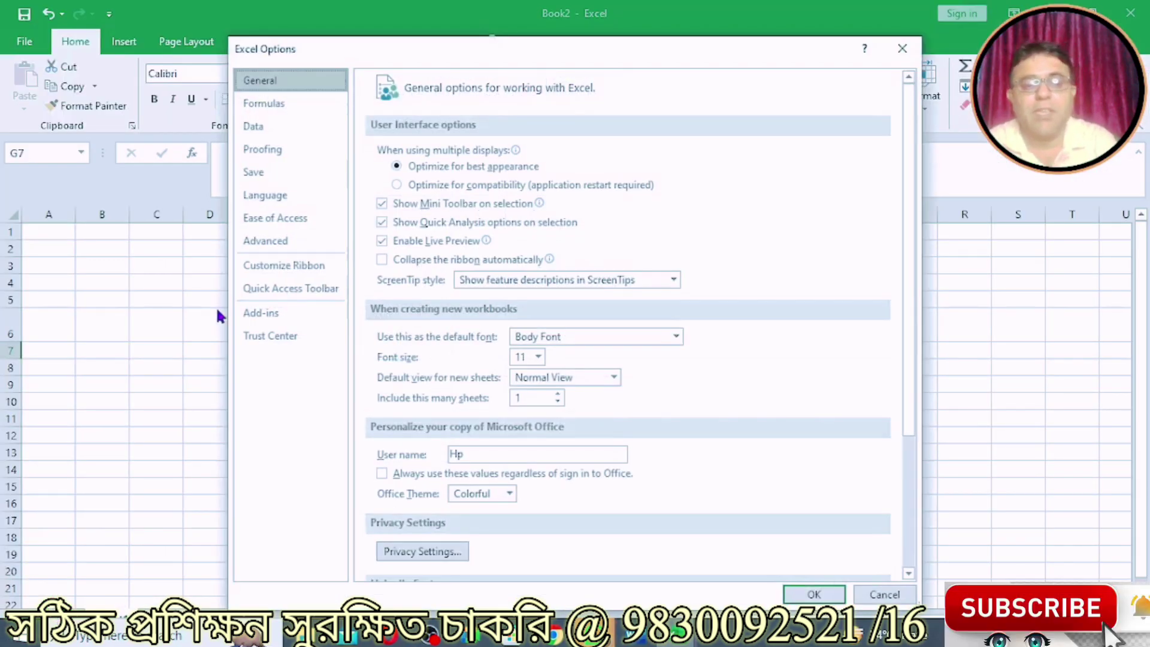
{"action": "left_click", "coordinate": [262, 243]}
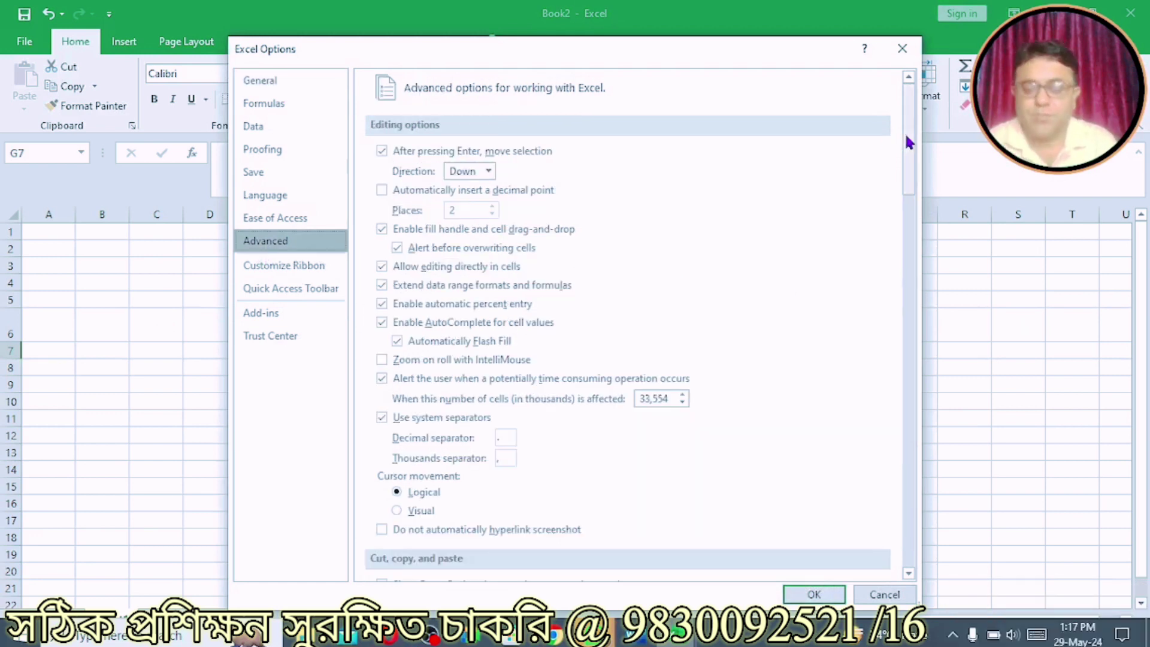
{"action": "left_click_drag", "start_coordinate": [906, 137], "coordinate": [921, 556]}
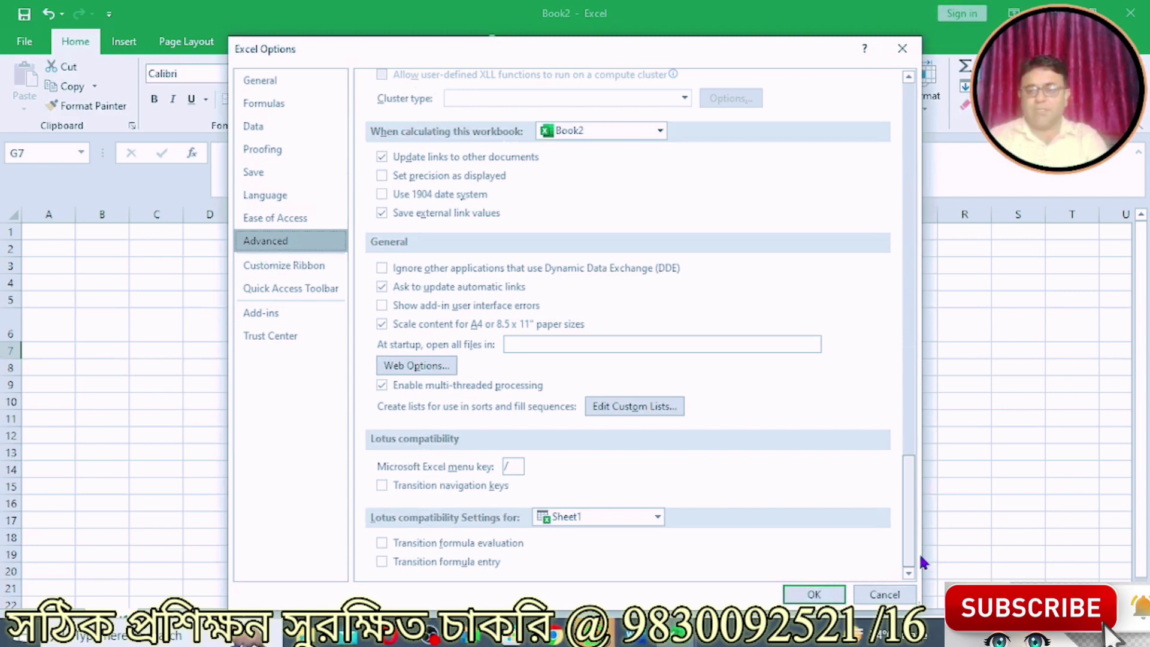
{"action": "left_click", "coordinate": [619, 398]}
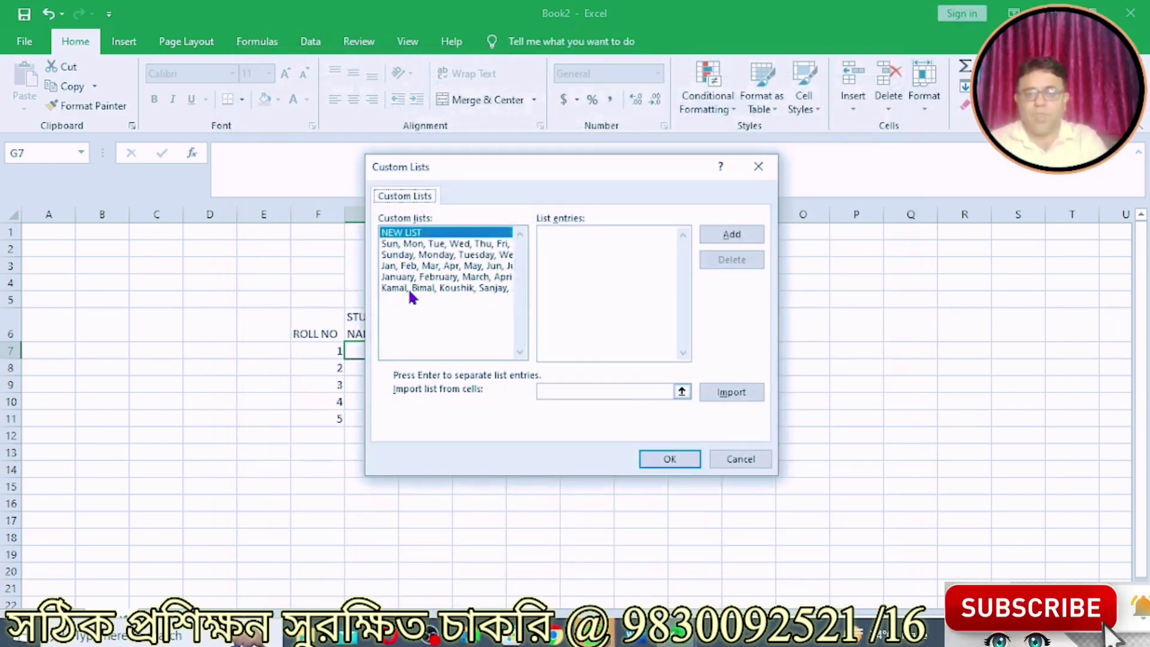
{"action": "left_click", "coordinate": [410, 290]}
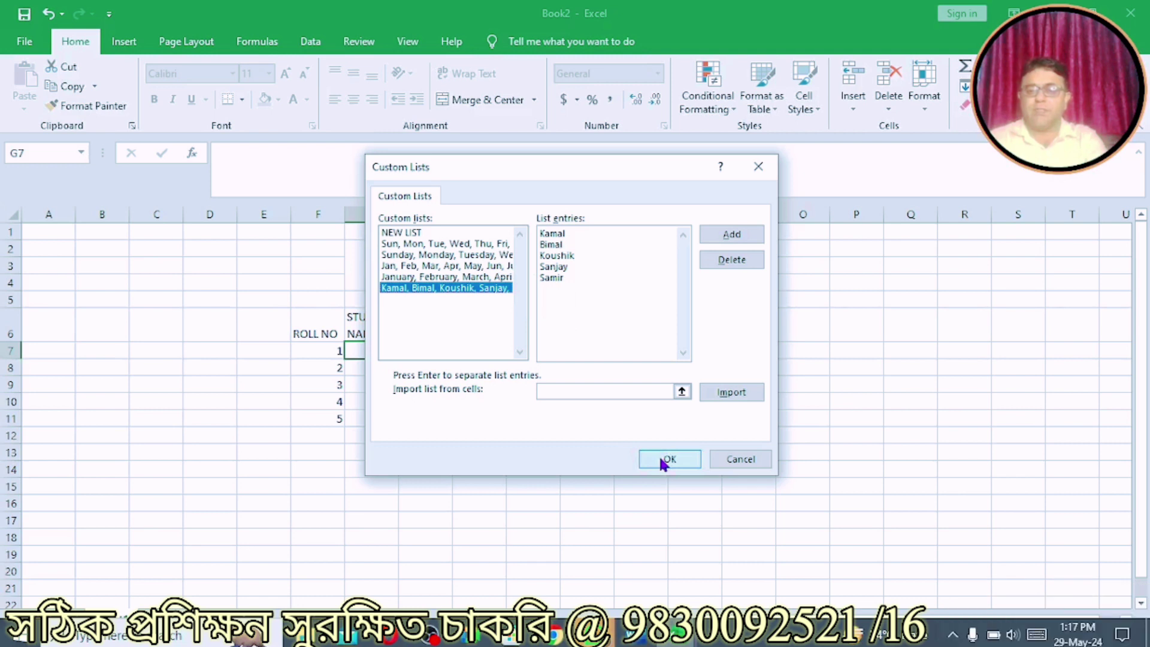
{"action": "left_click", "coordinate": [661, 460]}
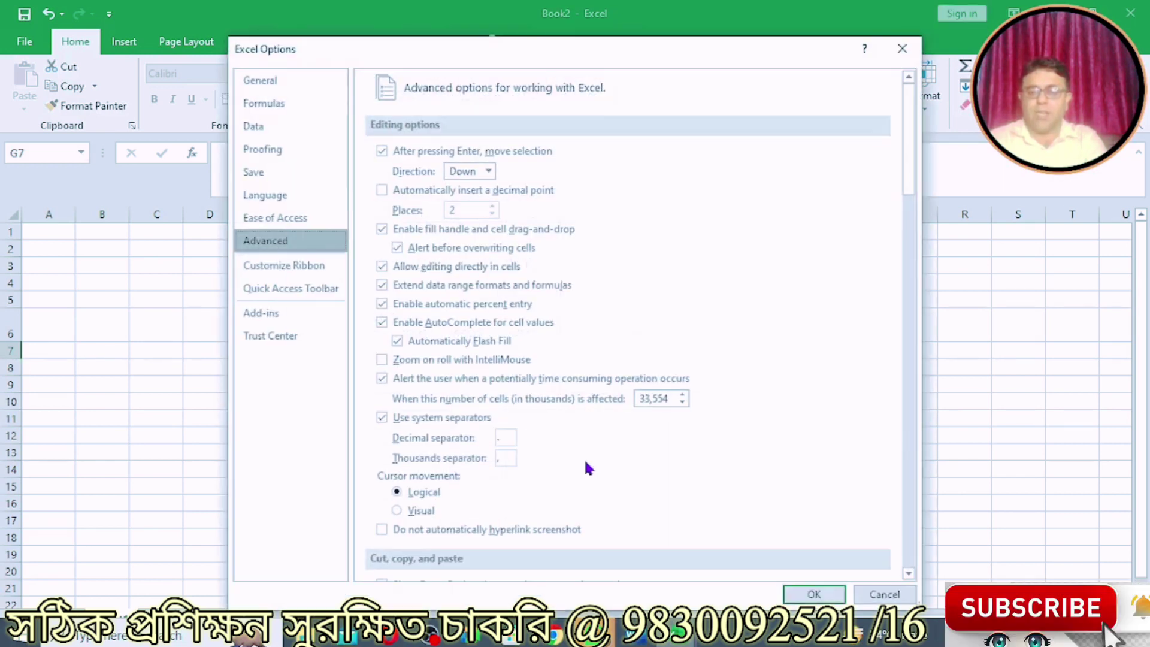
{"action": "left_click", "coordinate": [799, 590]}
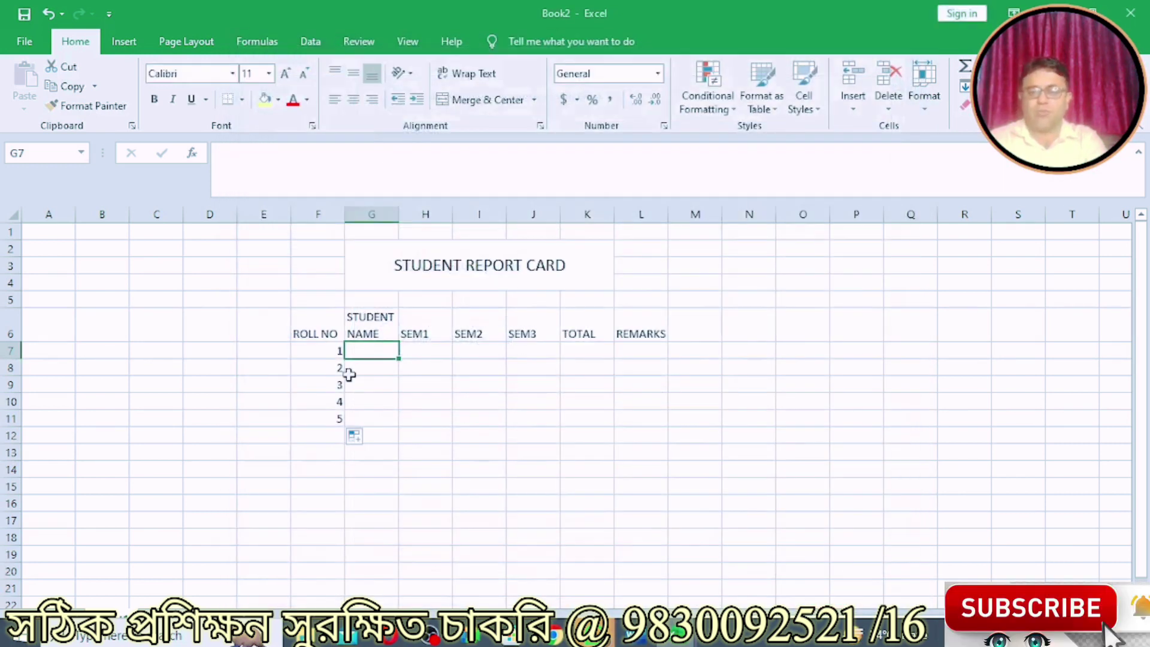
Type the first student's name in capitals in G7, fill down to G11, and select G7:G11
{"action": "type", "text": "KAMAL"}
{"action": "key", "text": "Return"}
{"action": "left_click", "coordinate": [377, 335]}
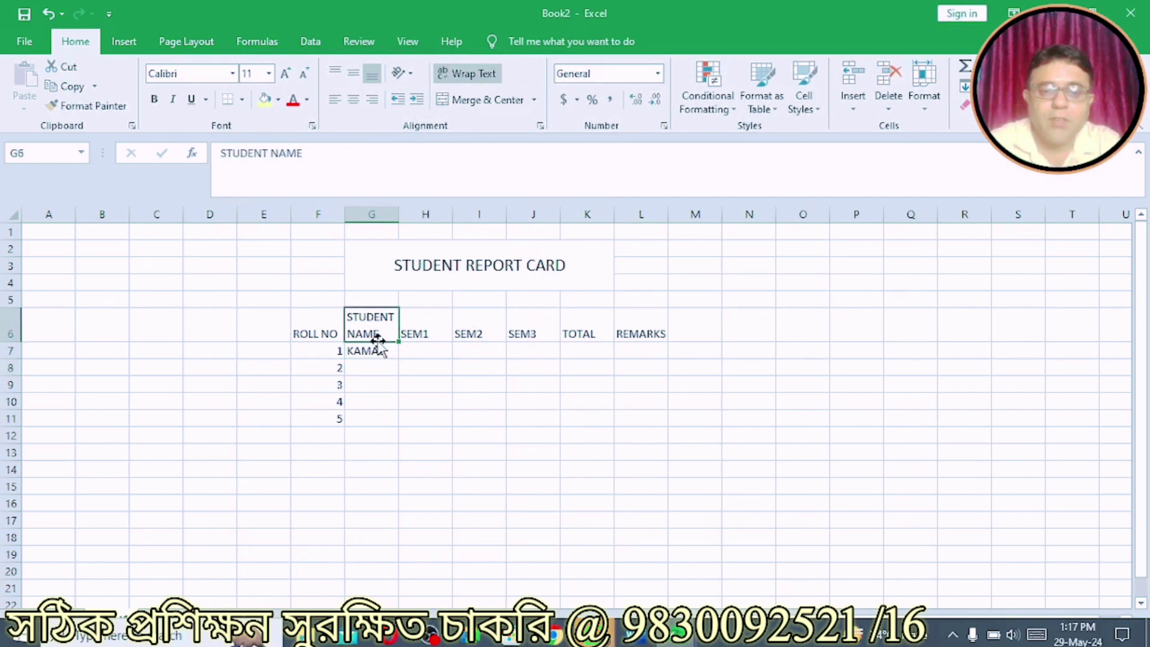
{"action": "left_click", "coordinate": [379, 349]}
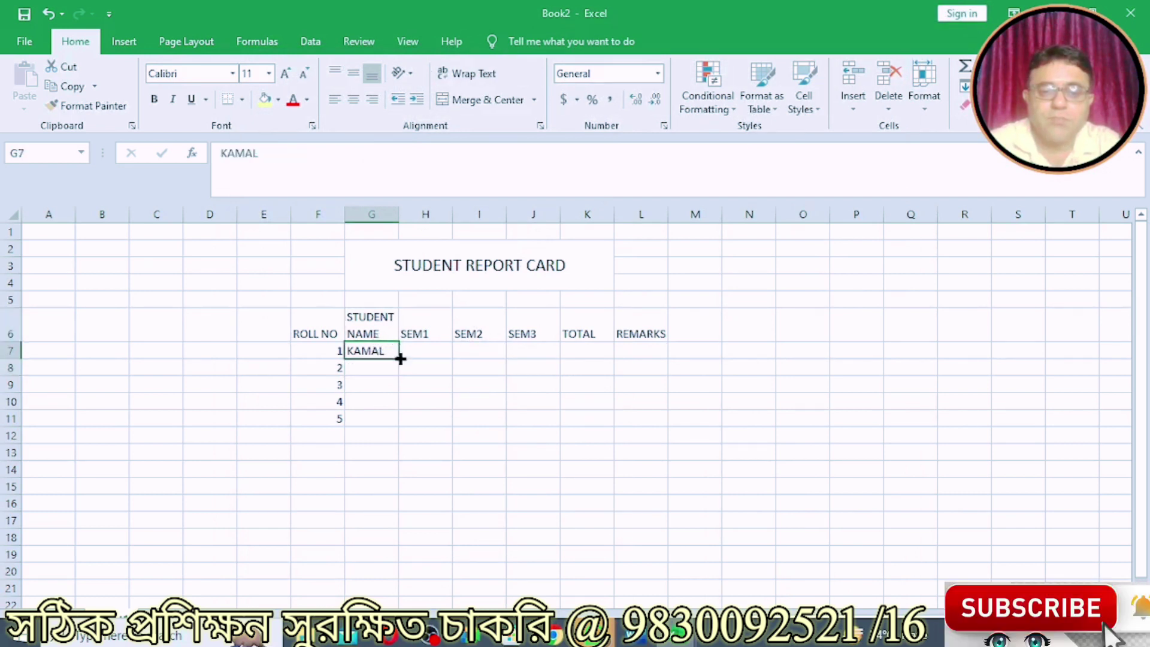
{"action": "left_click_drag", "start_coordinate": [400, 358], "coordinate": [385, 425]}
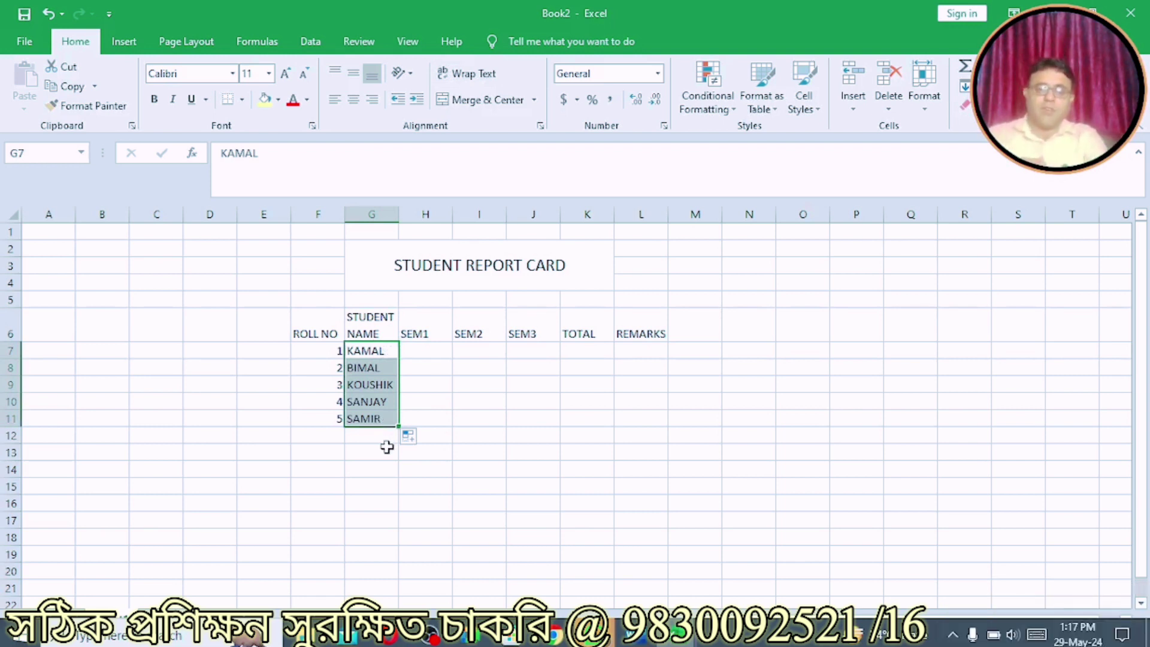
{"action": "left_click", "coordinate": [372, 351]}
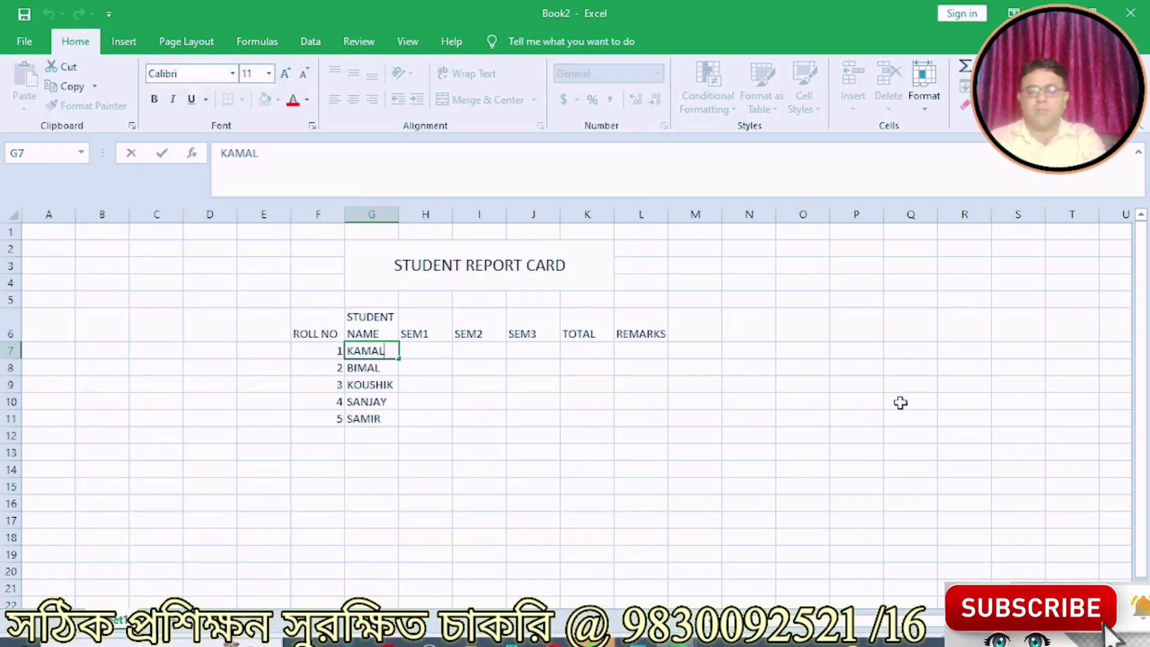
{"action": "left_click", "coordinate": [905, 402]}
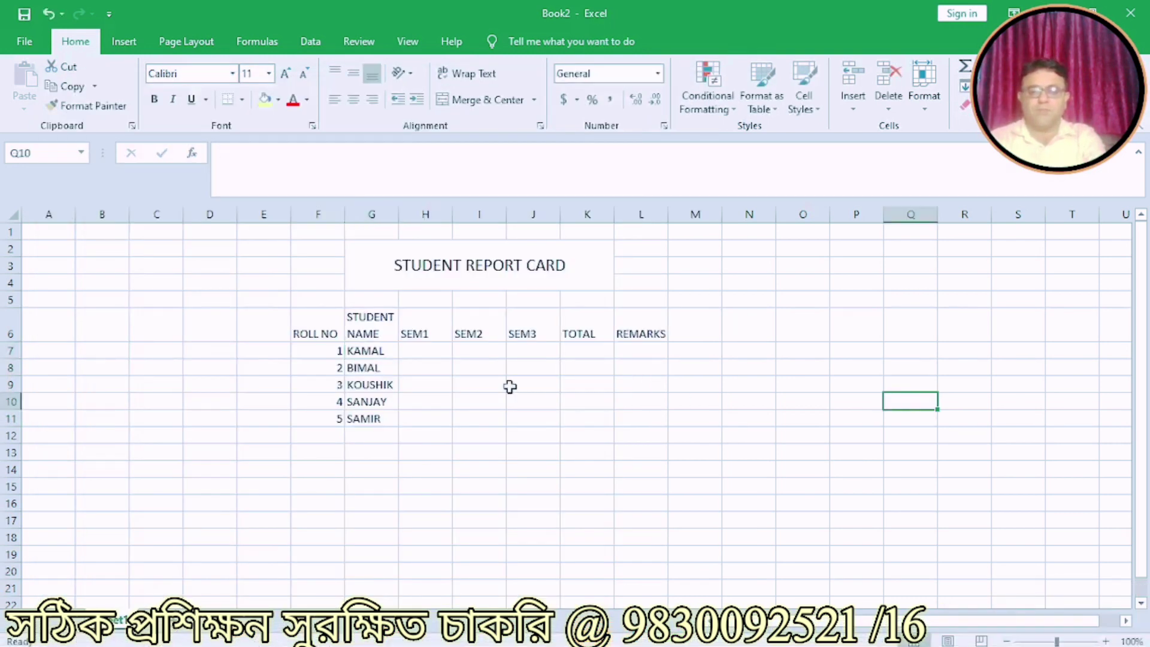
{"action": "left_click_drag", "start_coordinate": [368, 349], "coordinate": [361, 413]}
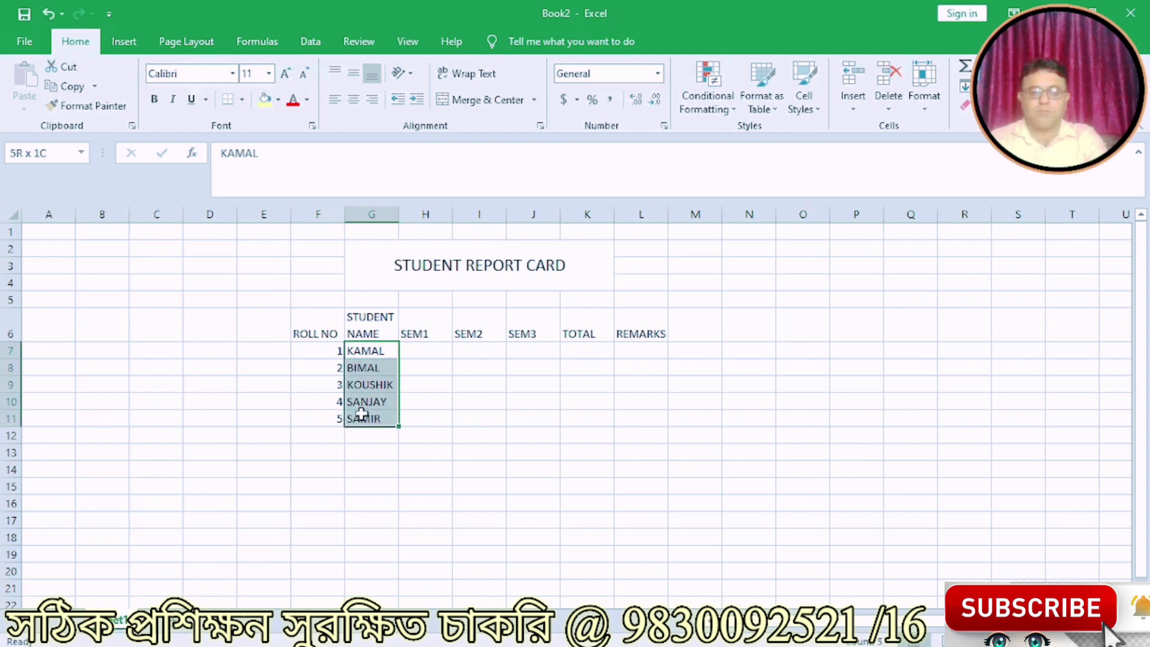
Copy the names, retype the first name in title case, and refill G7:G11
{"action": "key", "text": "ctrl+c"}
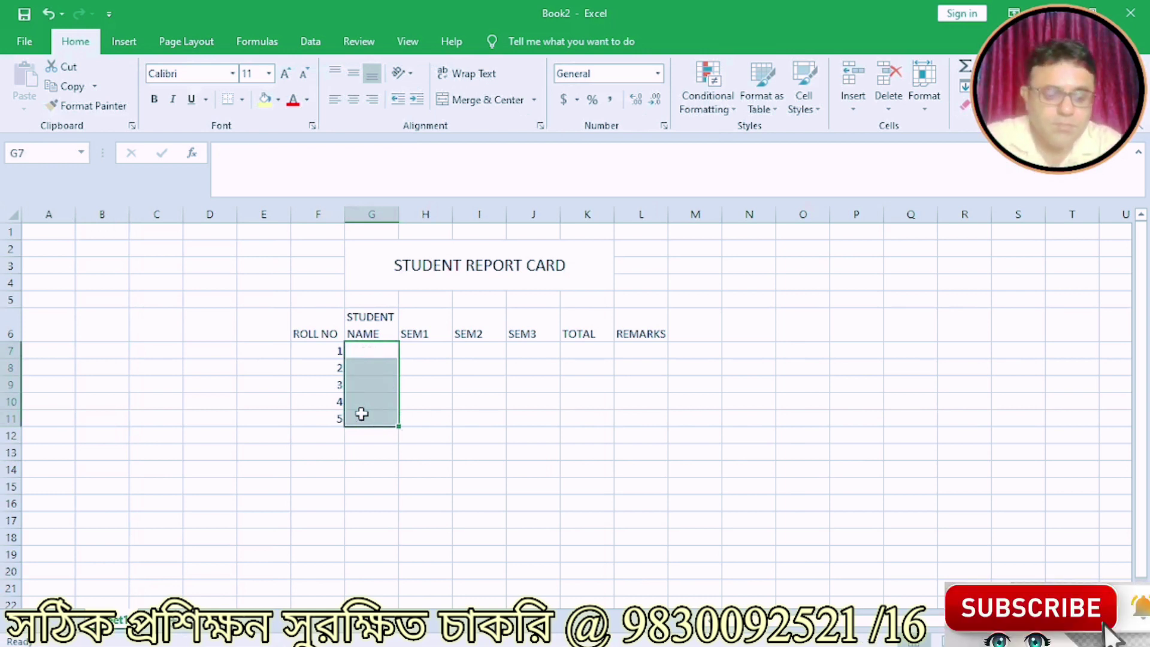
{"action": "type", "text": "M"}
{"action": "key", "text": "BackSpace"}
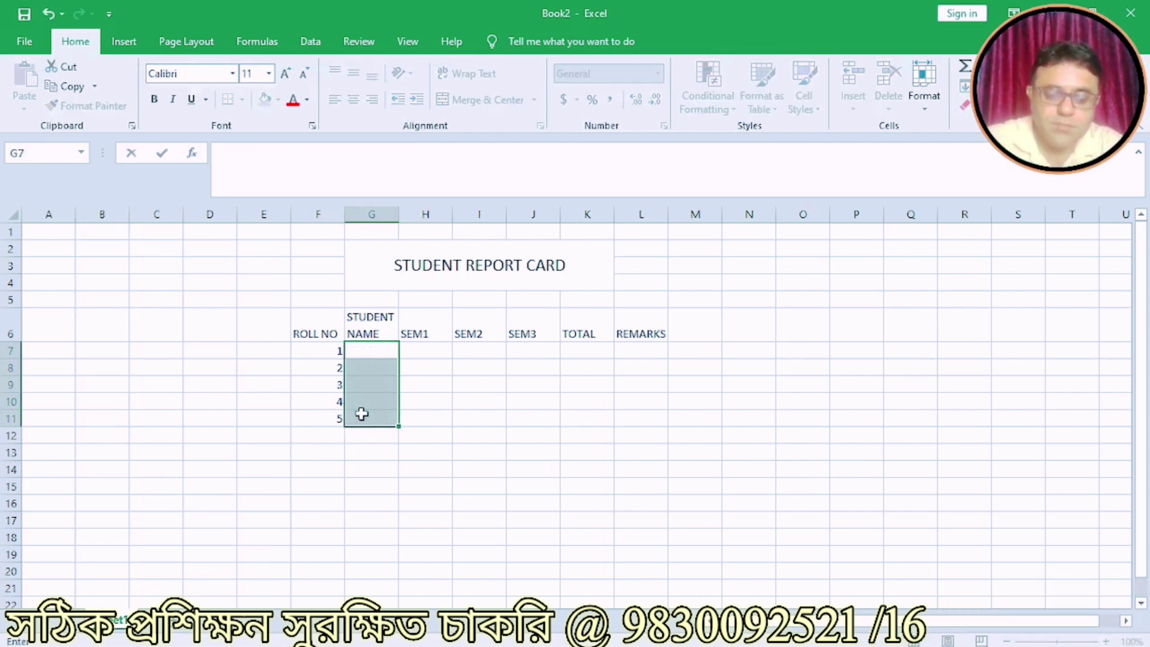
{"action": "type", "text": "Kamal"}
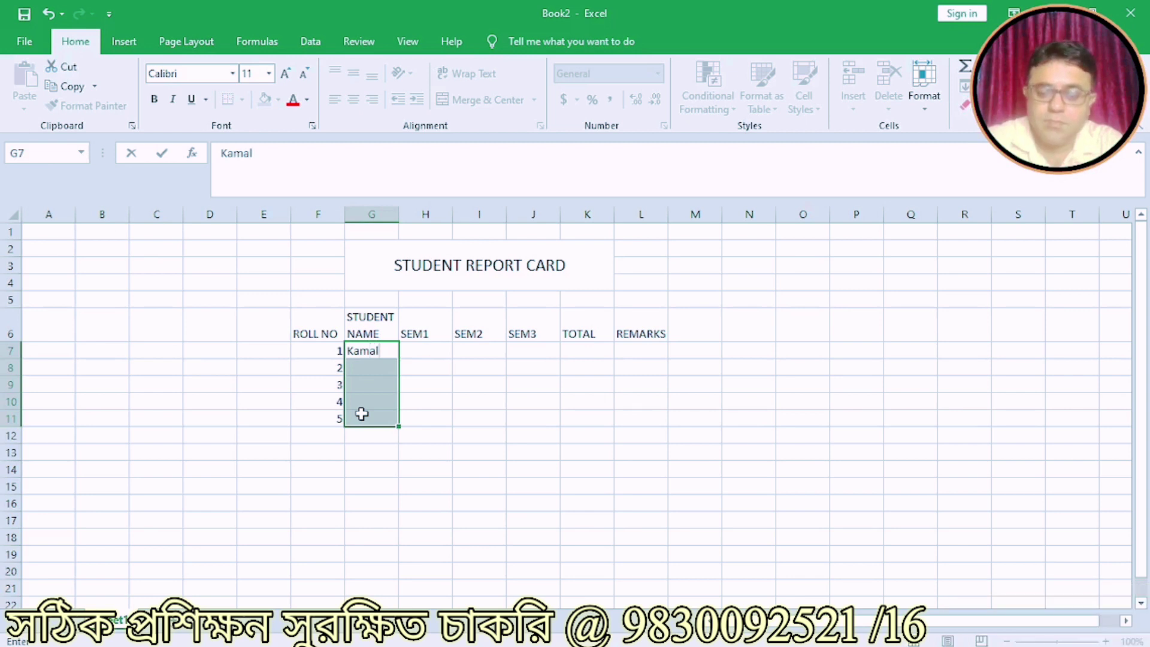
{"action": "key", "text": "Return"}
{"action": "left_click", "coordinate": [389, 350]}
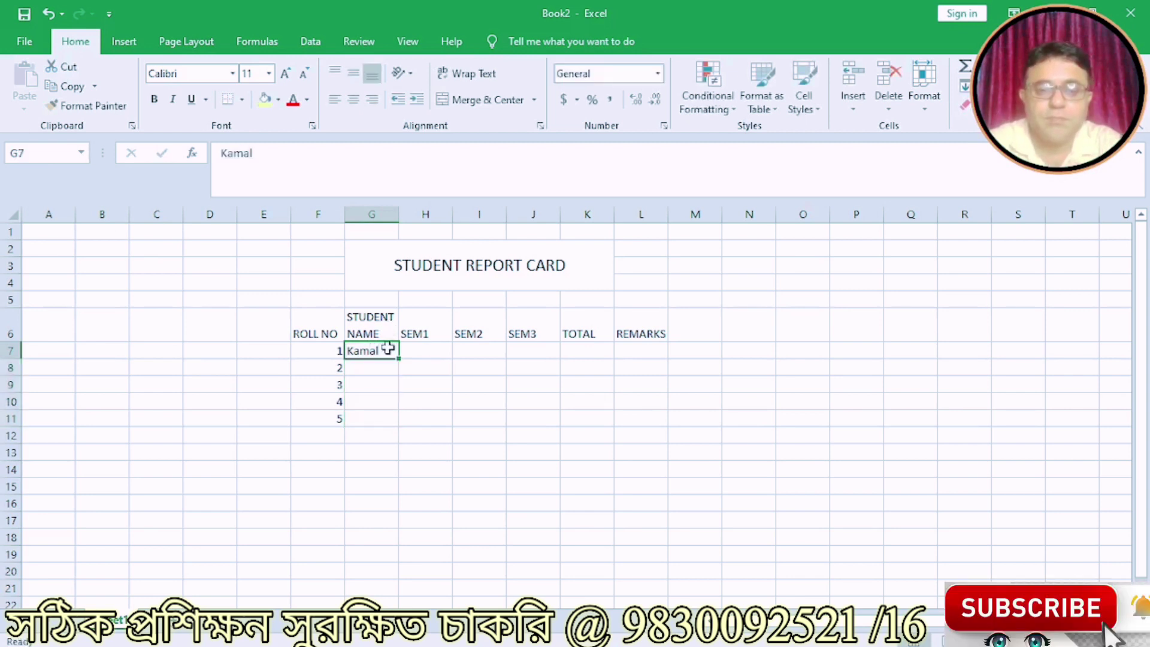
{"action": "left_click_drag", "start_coordinate": [398, 361], "coordinate": [393, 428]}
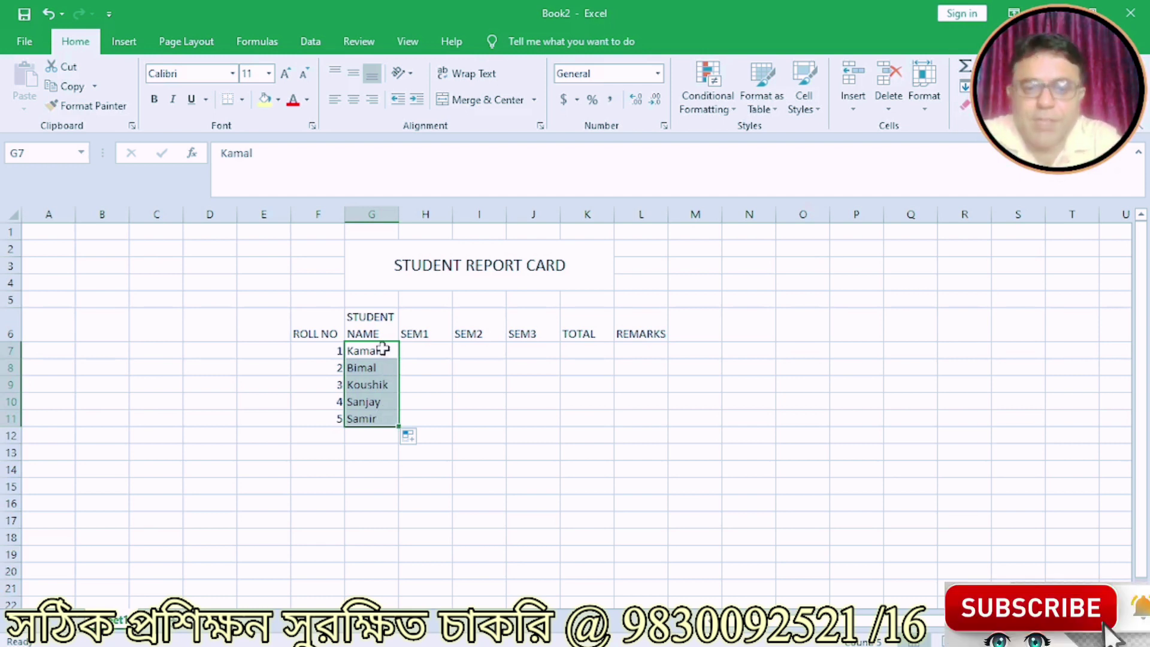
Clear G7:G11, enter the first name in lowercase, and fill down to G11
{"action": "key", "text": "Delete"}
{"action": "key", "text": "Left"}
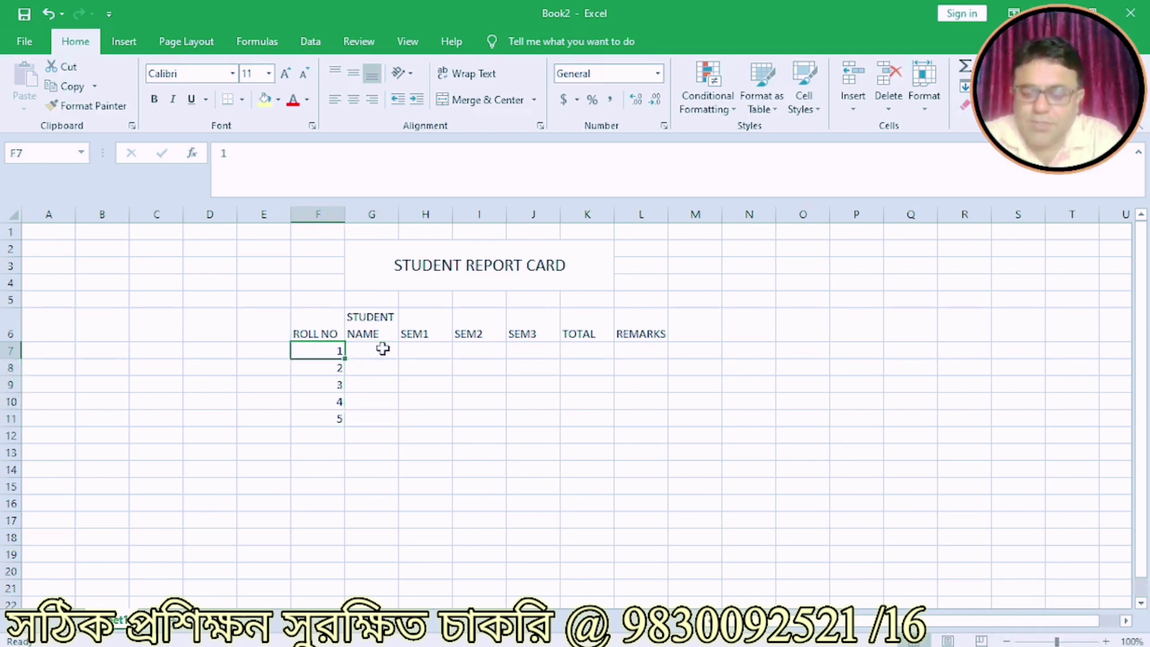
{"action": "key", "text": "Right"}
{"action": "type", "text": "kamal"}
{"action": "key", "text": "Return"}
{"action": "key", "text": "Up"}
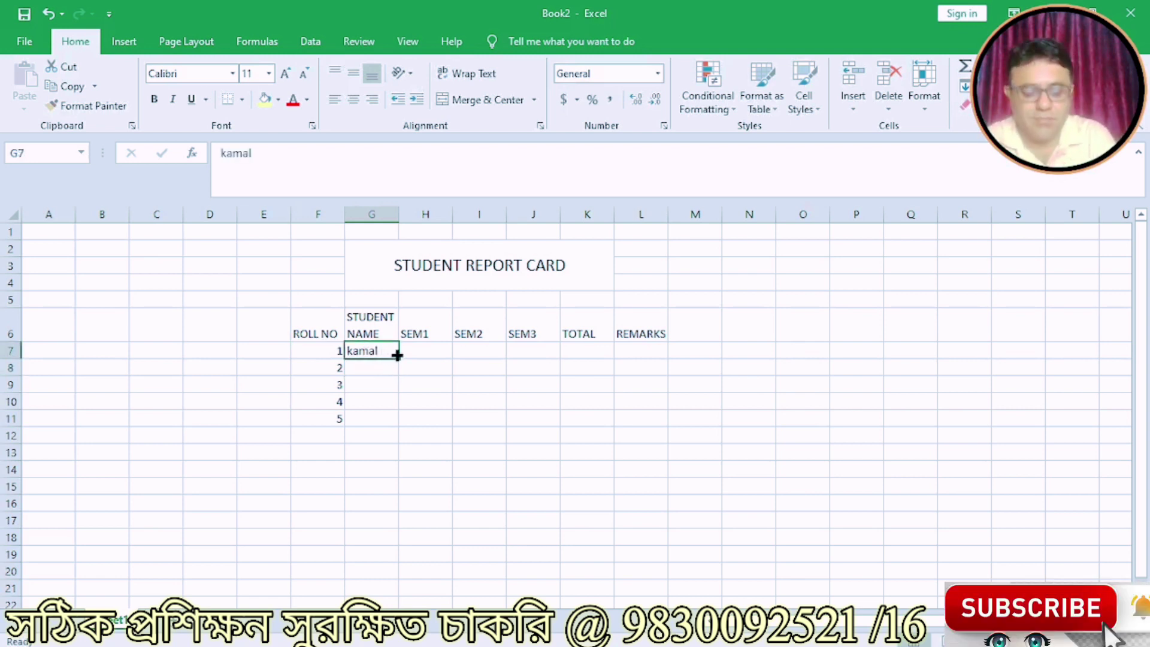
{"action": "left_click_drag", "start_coordinate": [398, 358], "coordinate": [391, 426]}
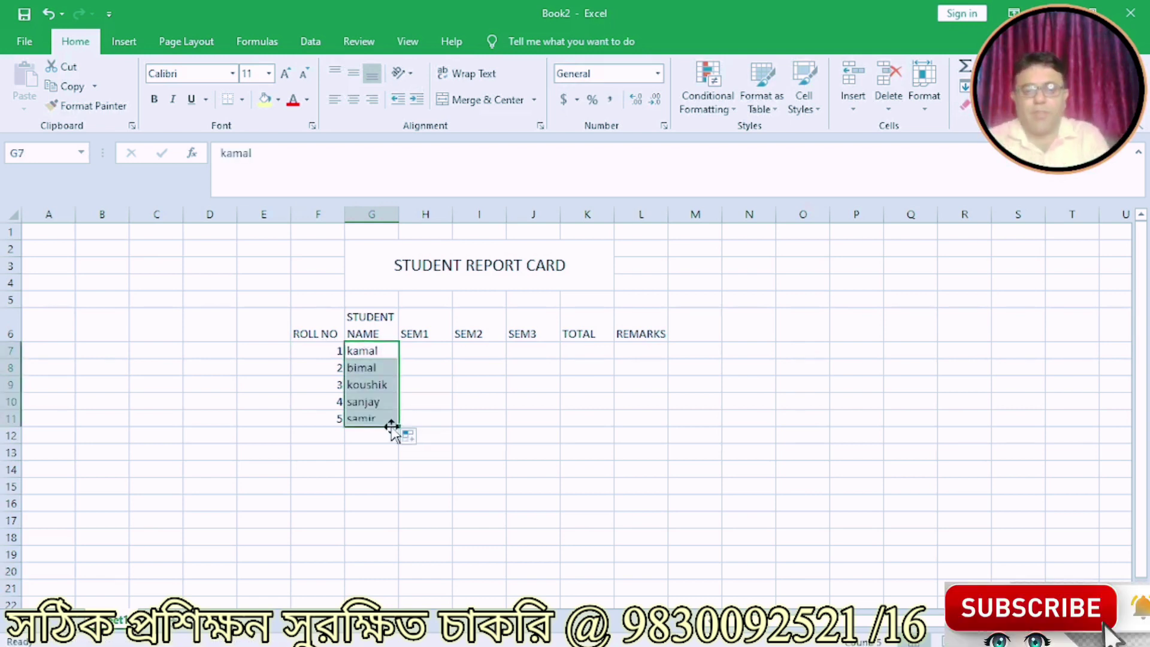
Recheck the student-name custom list in Excel Options and return to the report card sheet
{"action": "left_click", "coordinate": [16, 41]}
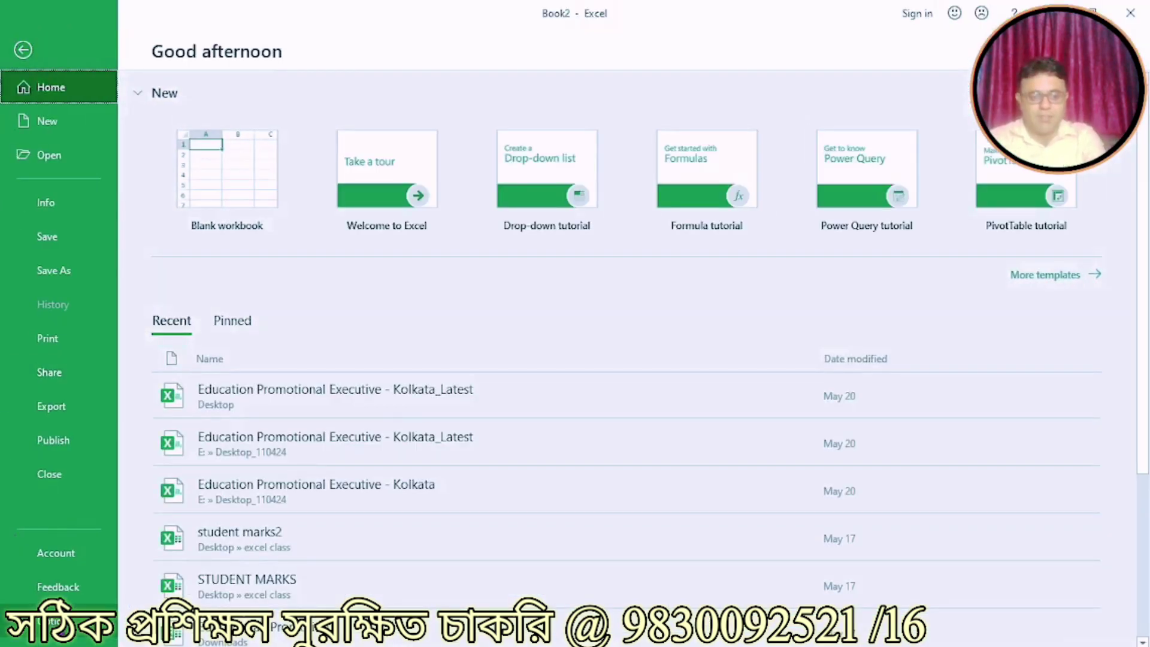
{"action": "left_click", "coordinate": [24, 620]}
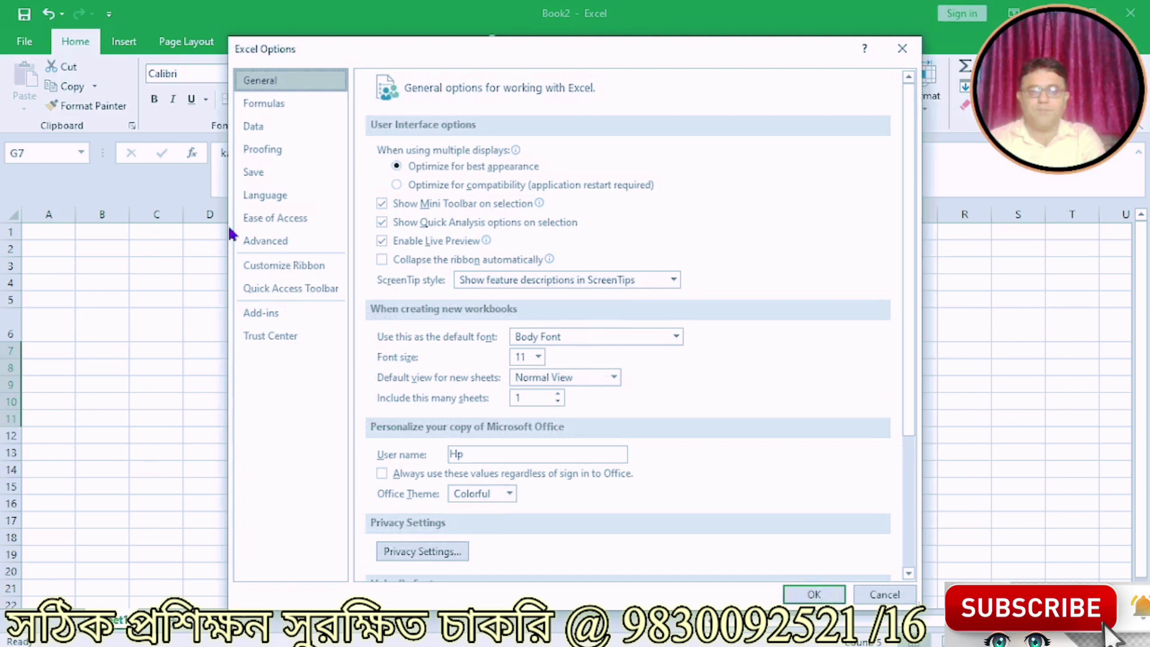
{"action": "left_click", "coordinate": [263, 242]}
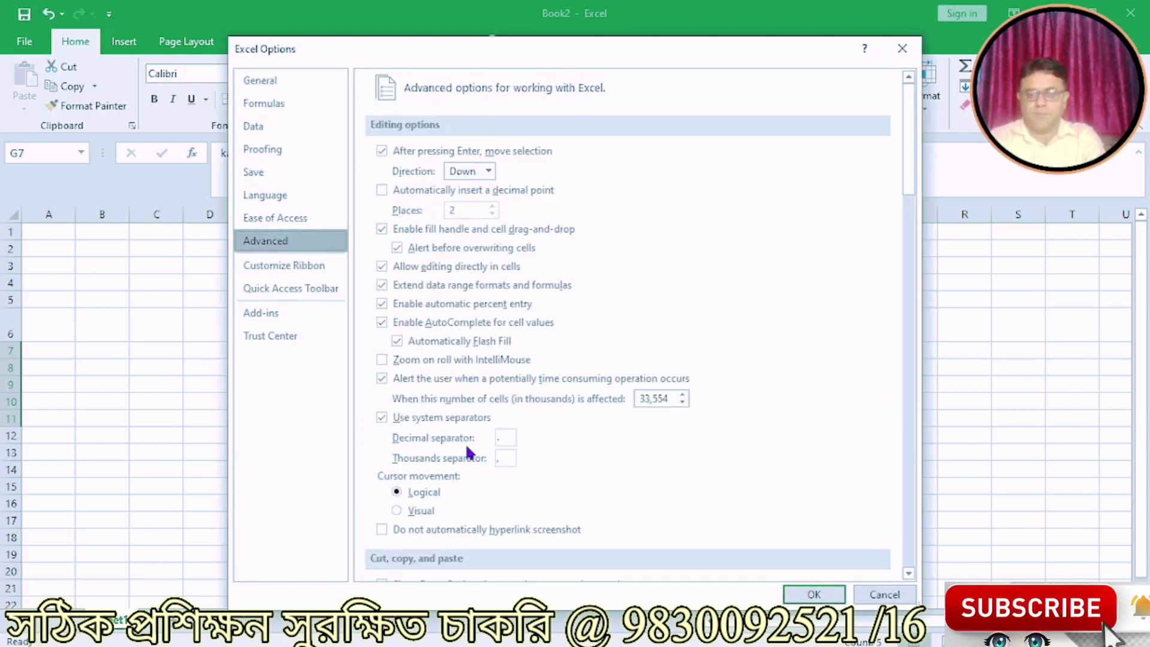
{"action": "left_click_drag", "start_coordinate": [908, 92], "coordinate": [889, 499]}
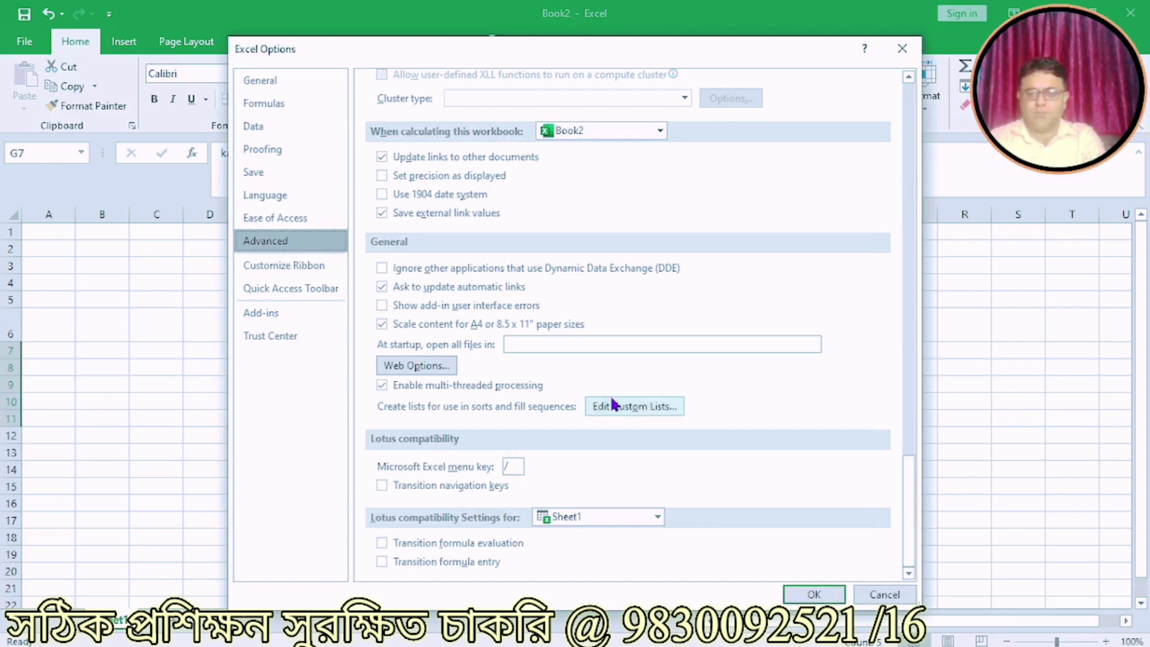
{"action": "left_click", "coordinate": [611, 399]}
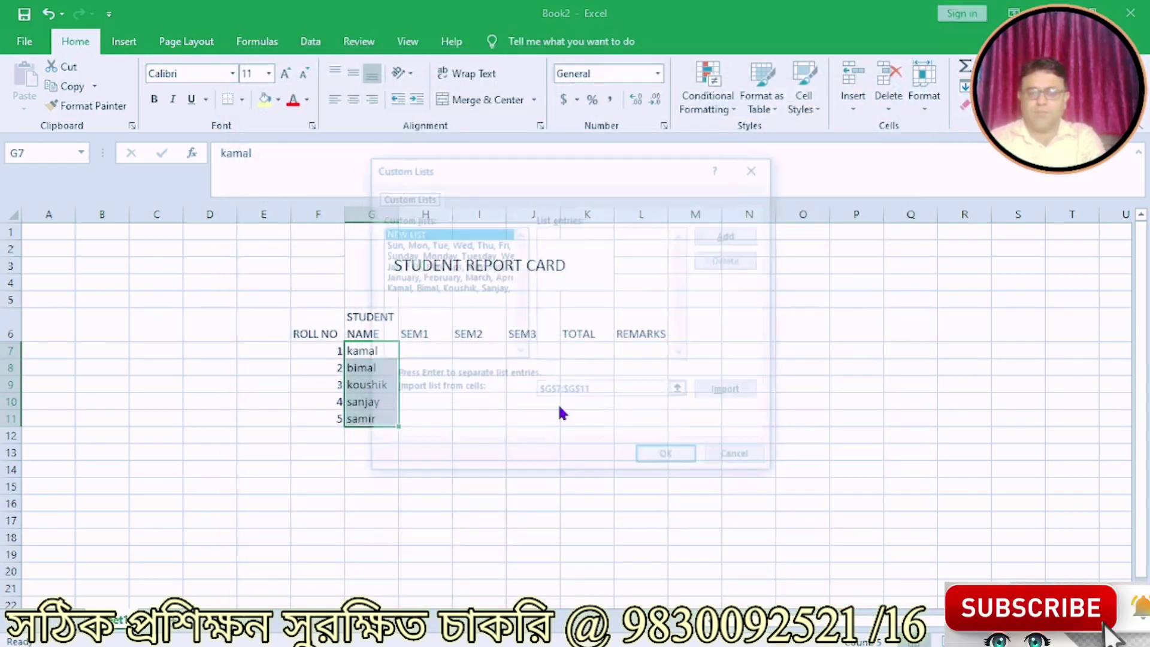
{"action": "left_click", "coordinate": [407, 288]}
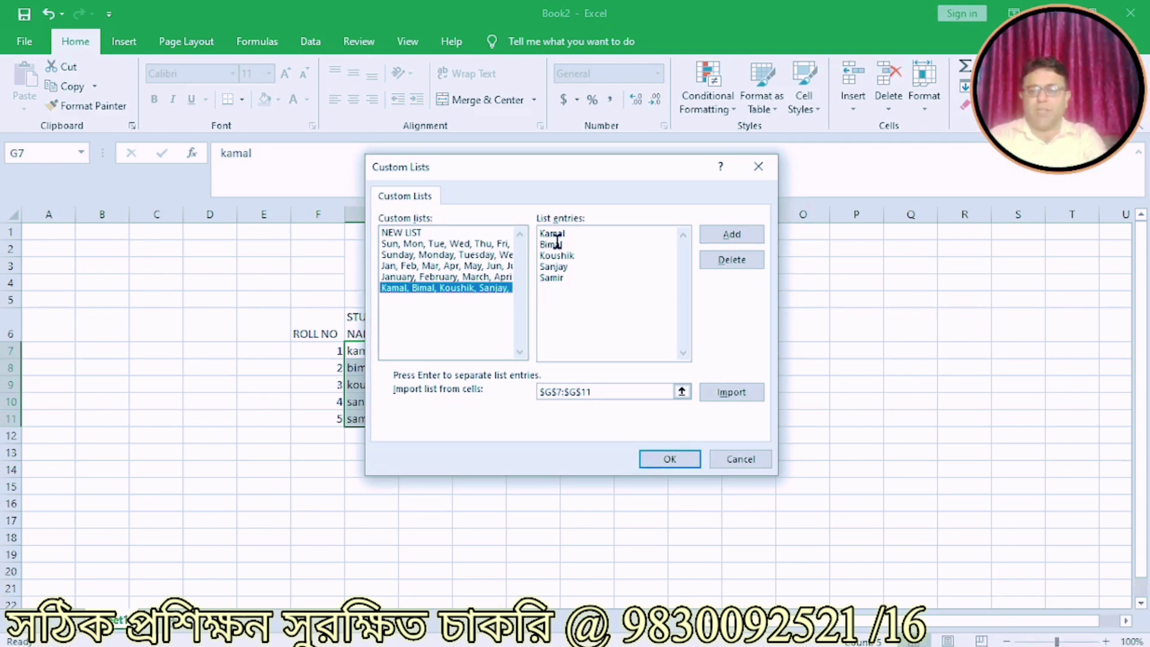
{"action": "left_click", "coordinate": [663, 459]}
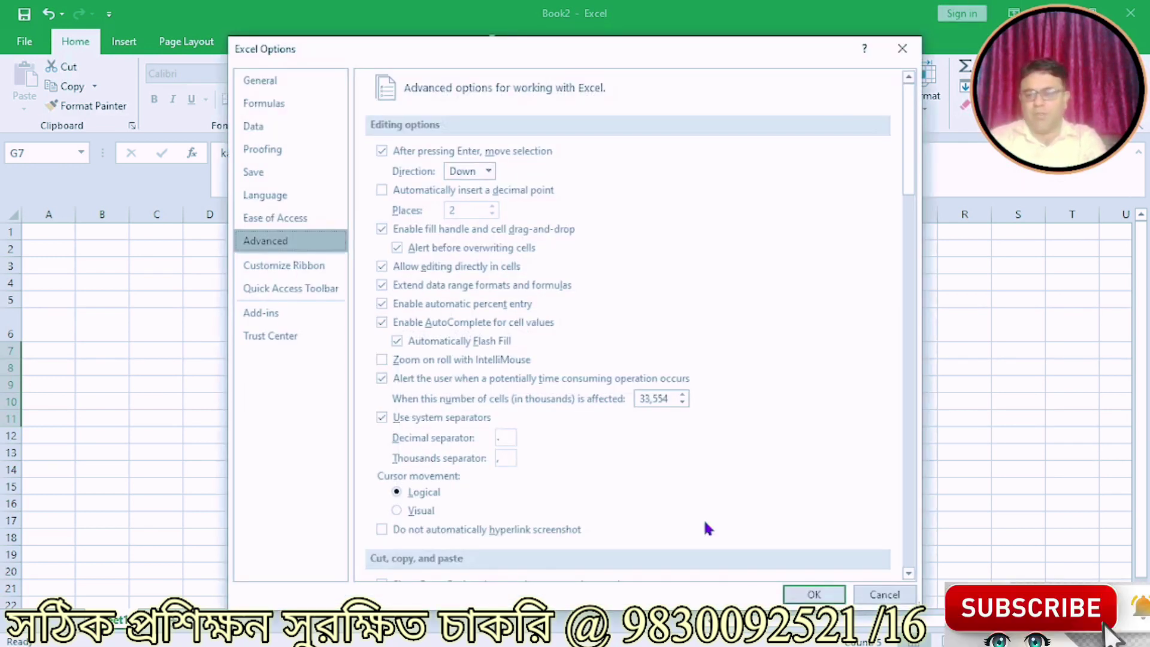
{"action": "left_click", "coordinate": [803, 596]}
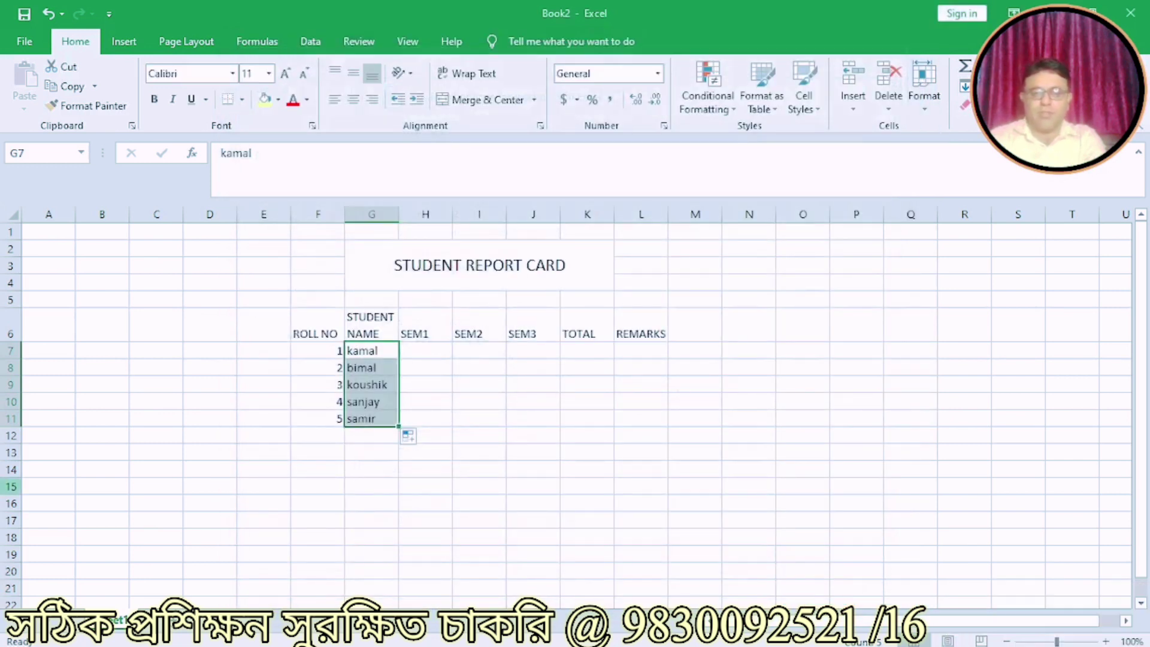
Enter the first student's marks: SEM1 80, SEM2 70, SEM3 75 in H7:J7
{"action": "left_click", "coordinate": [419, 351]}
{"action": "type", "text": "80"}
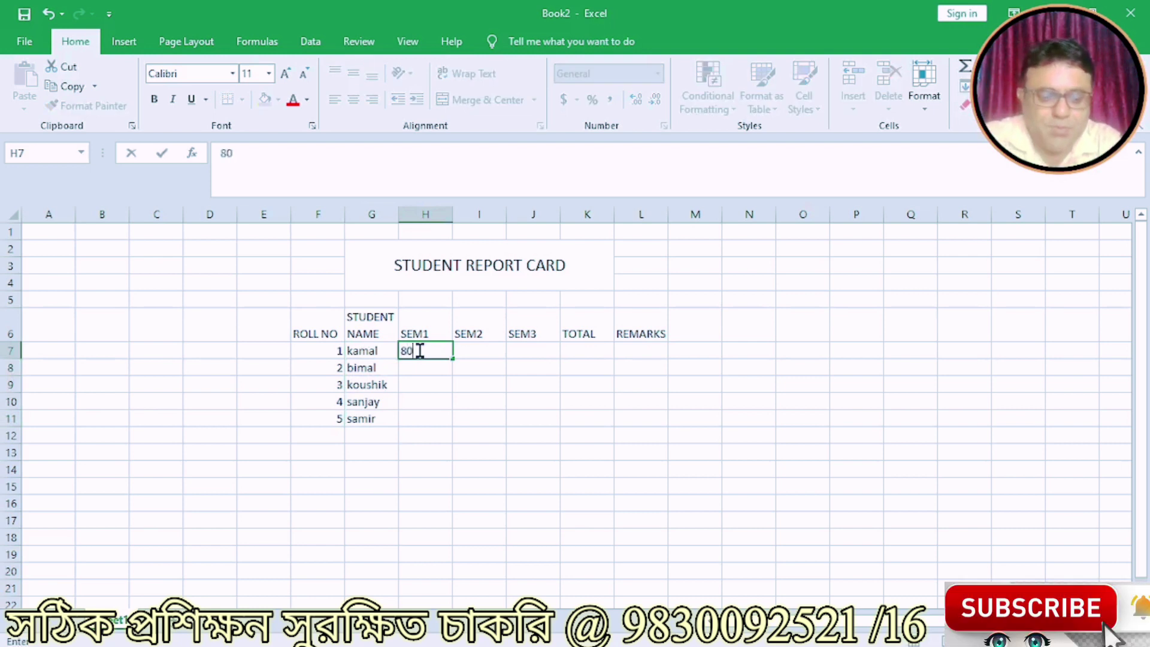
{"action": "key", "text": "Tab"}
{"action": "type", "text": "70"}
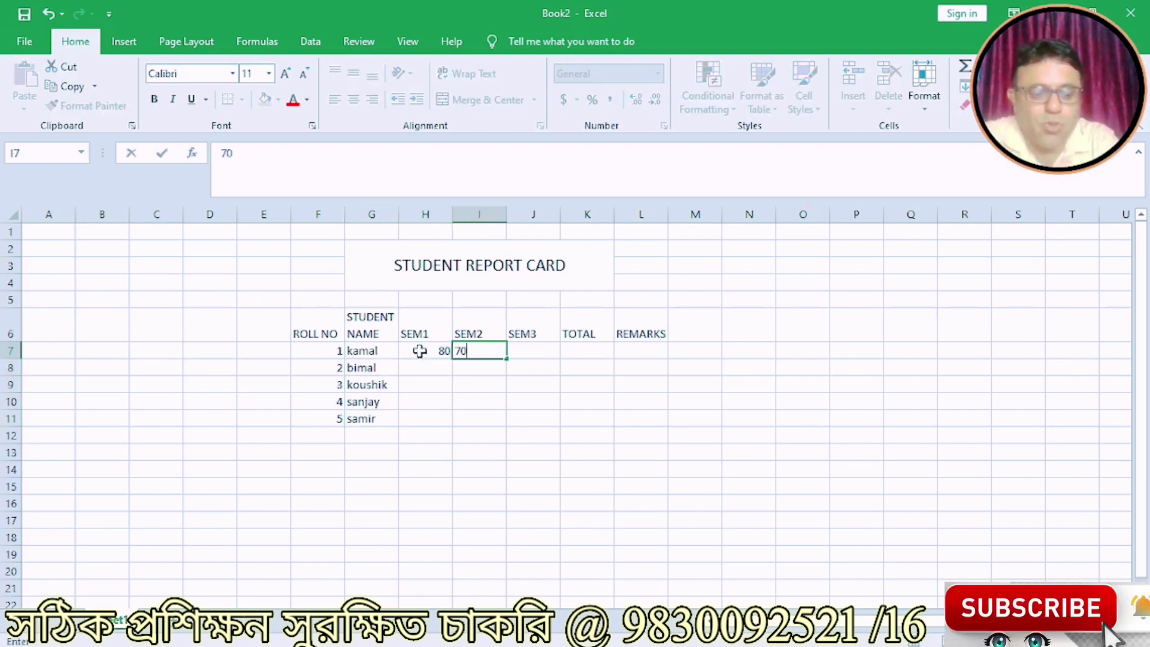
{"action": "key", "text": "Tab"}
{"action": "key", "text": "Tab"}
{"action": "type", "text": "7"}
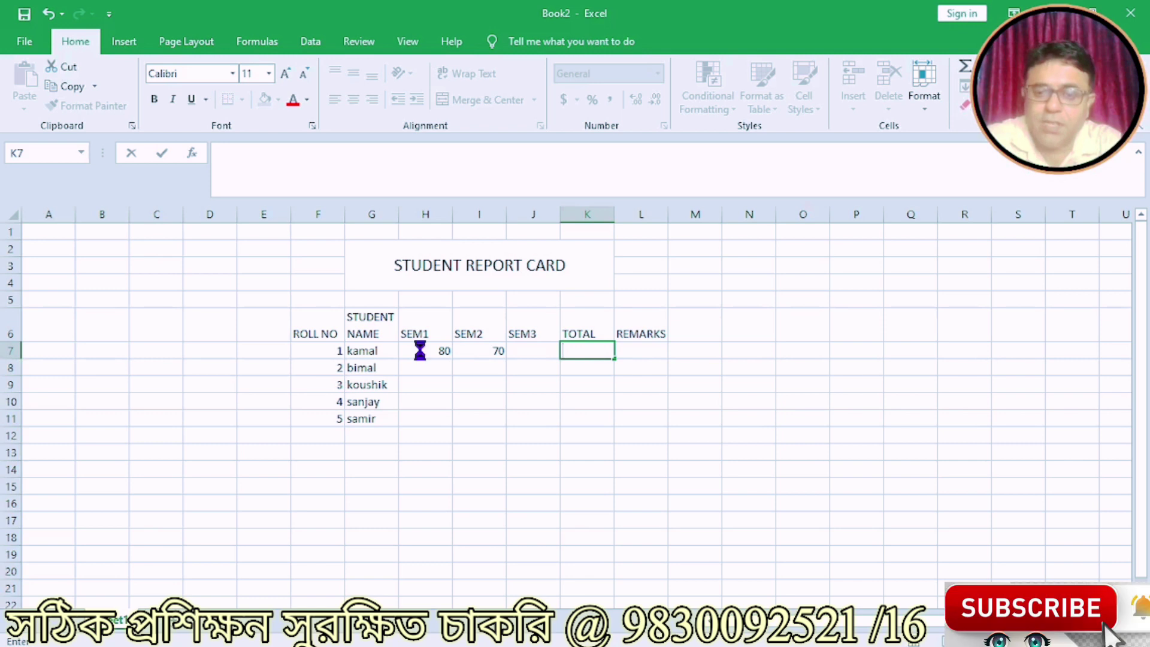
{"action": "key", "text": "Return"}
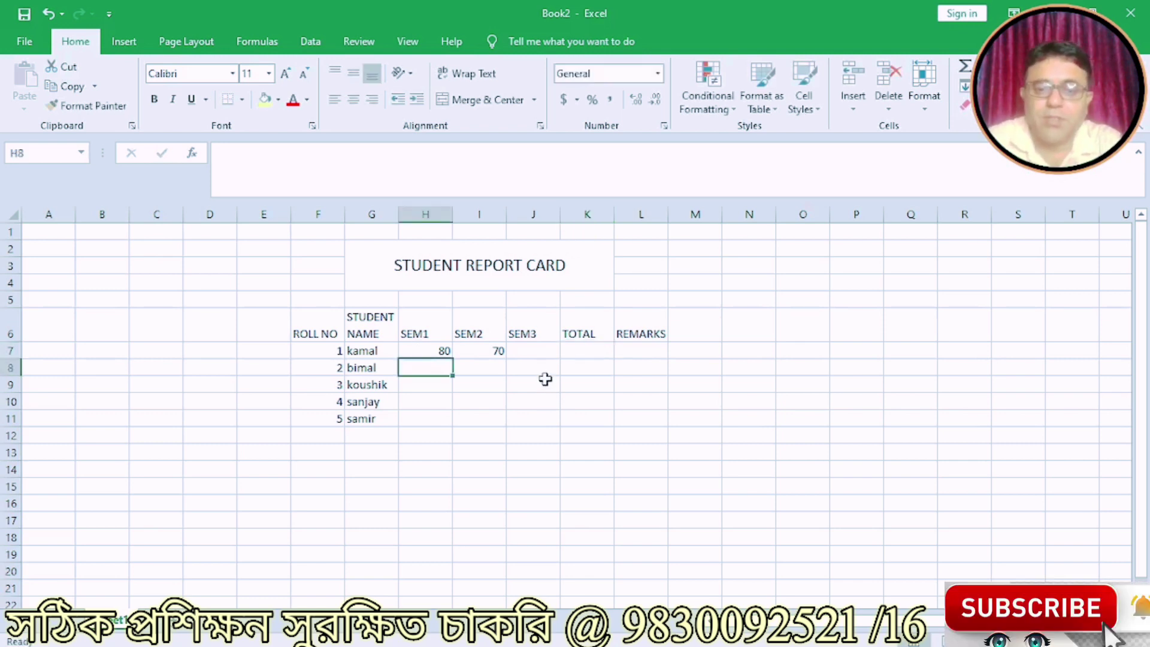
{"action": "left_click", "coordinate": [539, 349]}
{"action": "type", "text": "75"}
{"action": "key", "text": "Return"}
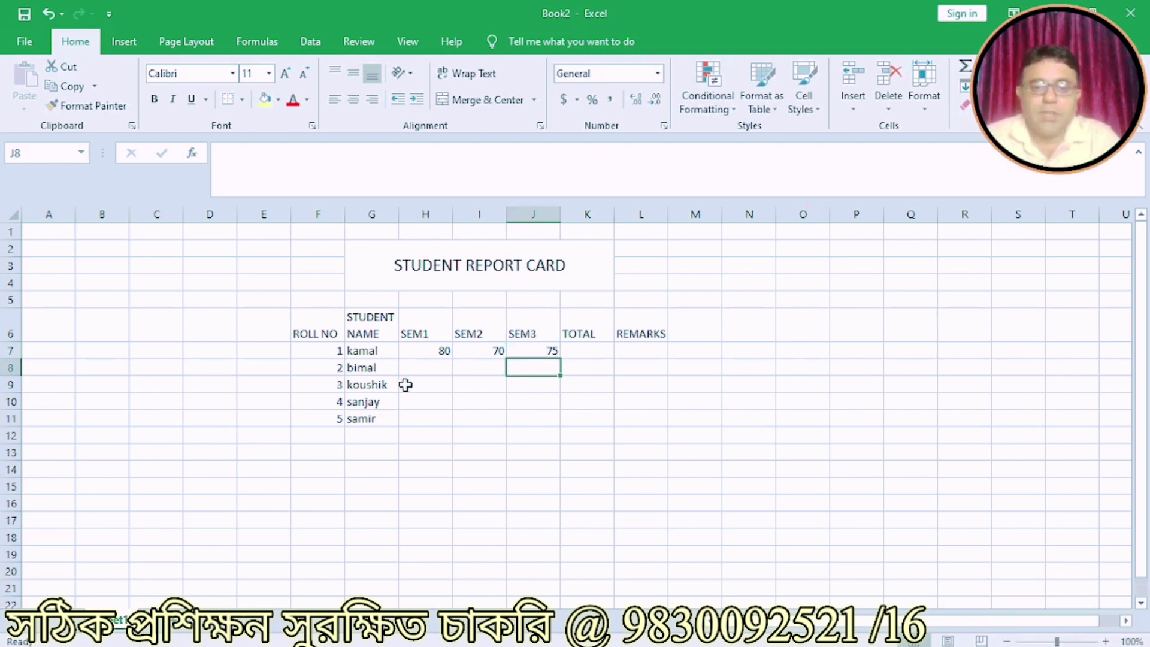
Enter marks 50, 78, 67 in row 8 and 80, 70, 50 in row 9
{"action": "left_click", "coordinate": [417, 372]}
{"action": "type", "text": "50"}
{"action": "key", "text": "Tab"}
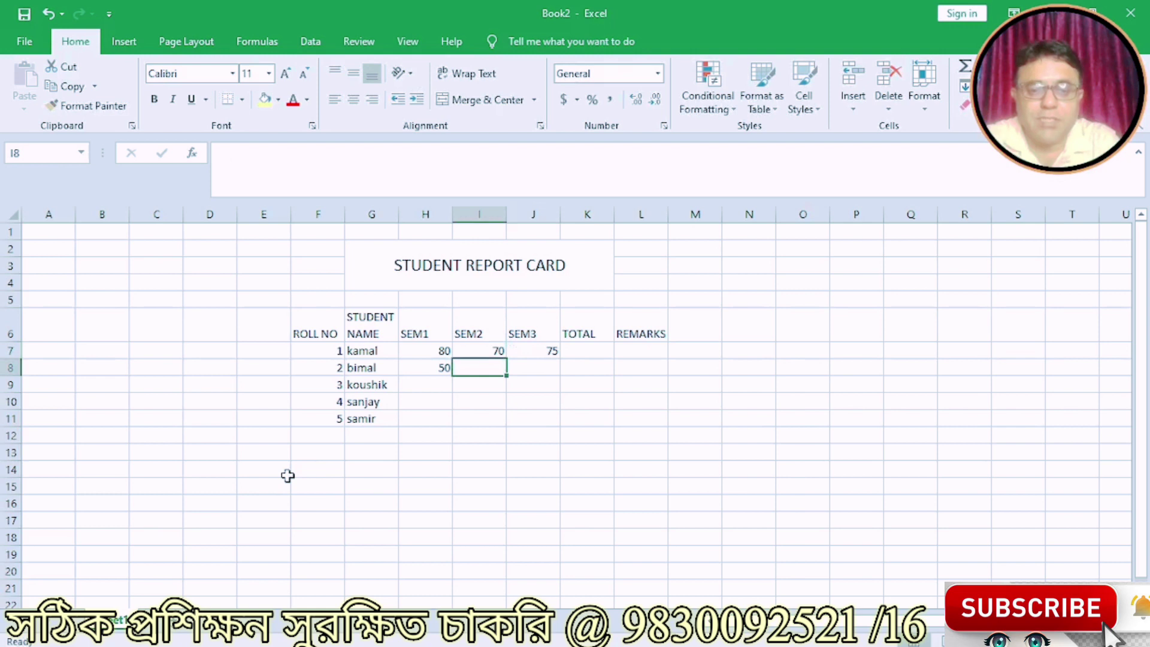
{"action": "type", "text": "78"}
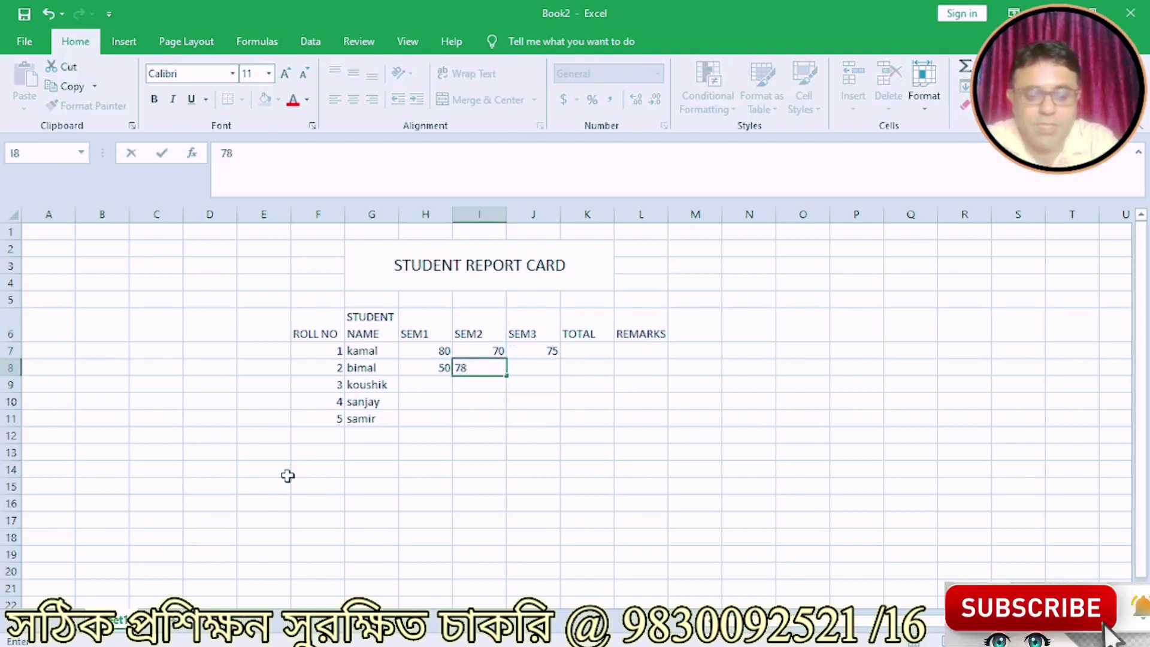
{"action": "key", "text": "Tab"}
{"action": "type", "text": "67"}
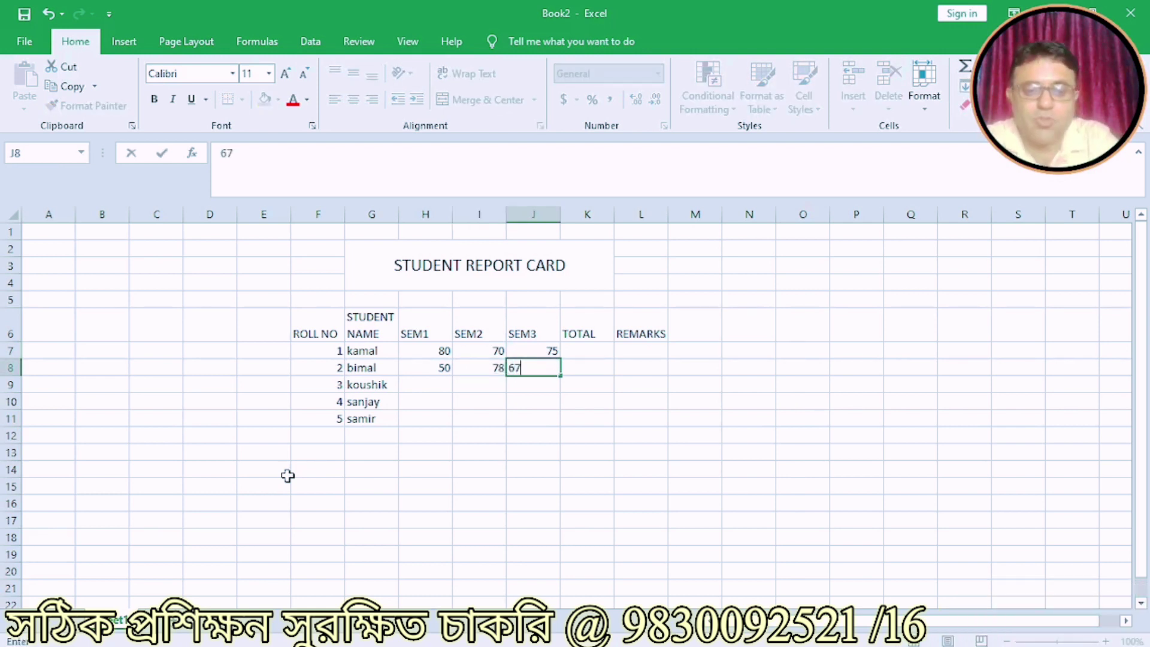
{"action": "key", "text": "Tab"}
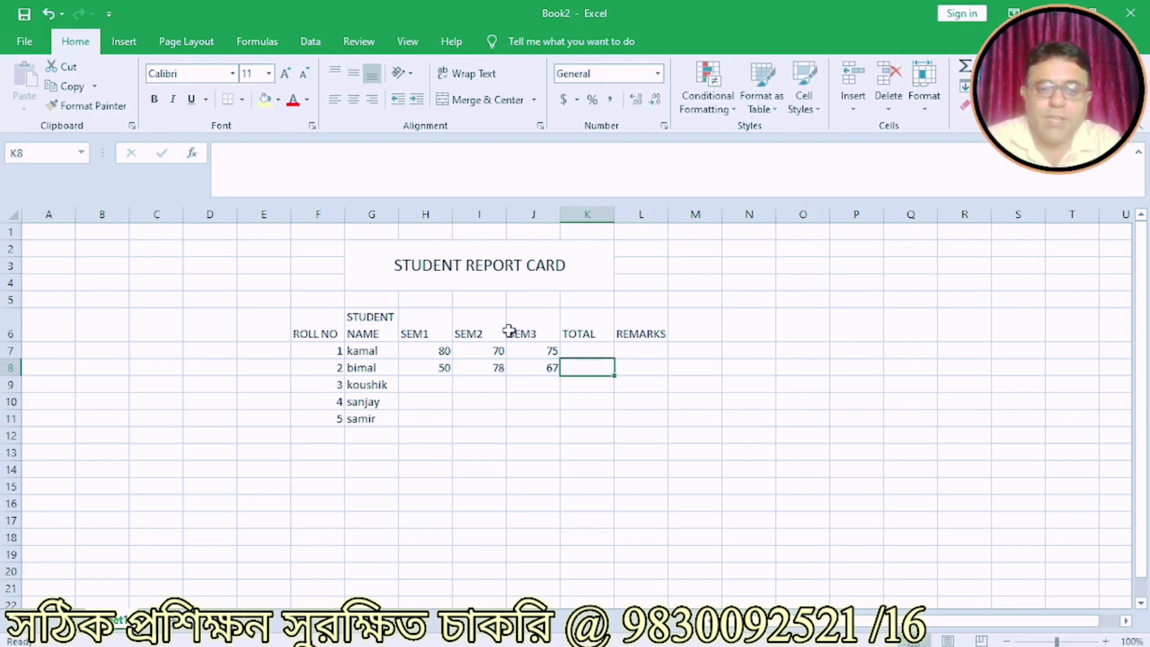
{"action": "left_click", "coordinate": [424, 386]}
{"action": "type", "text": "80"}
{"action": "key", "text": "Tab"}
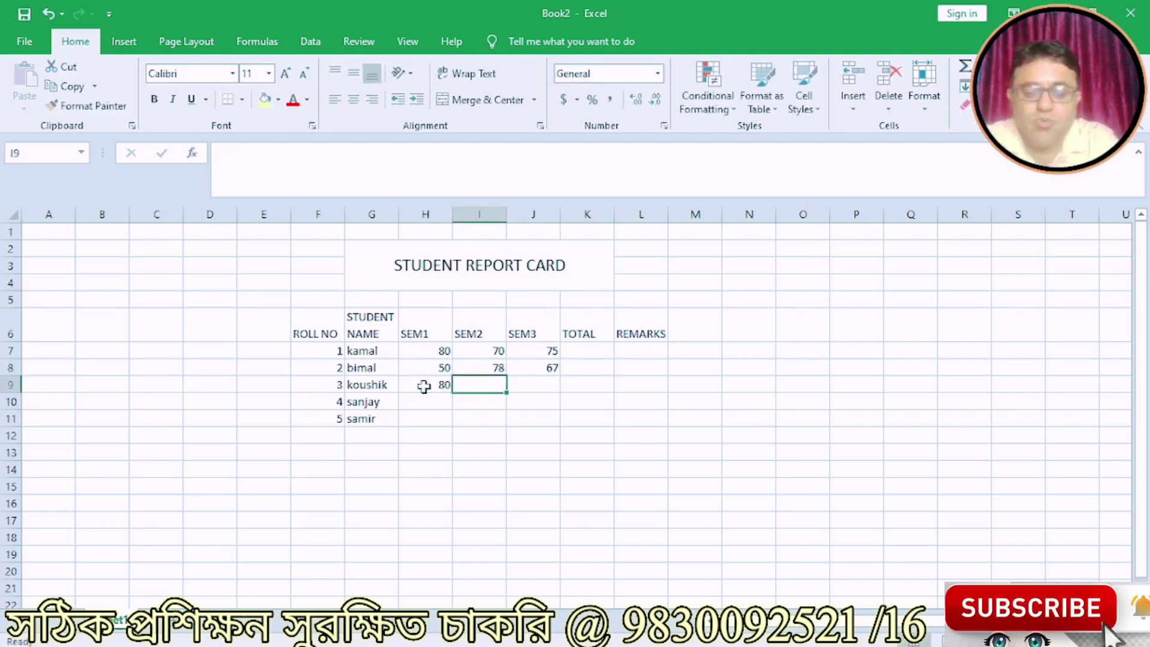
{"action": "type", "text": "70"}
{"action": "key", "text": "Tab"}
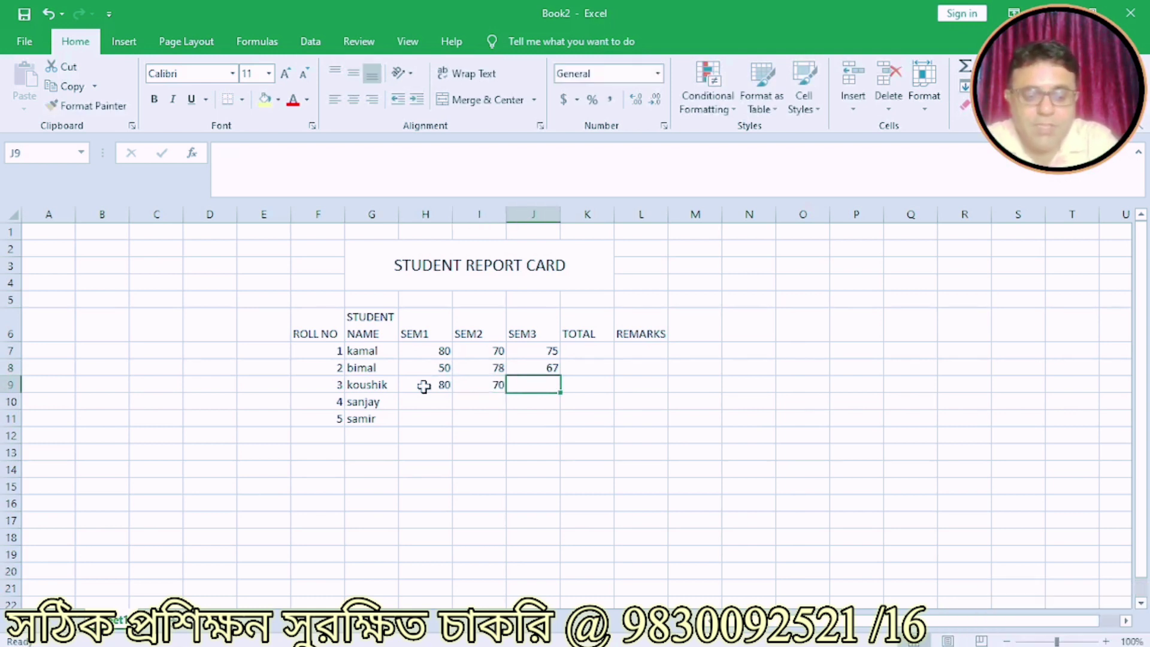
{"action": "type", "text": "5-"}
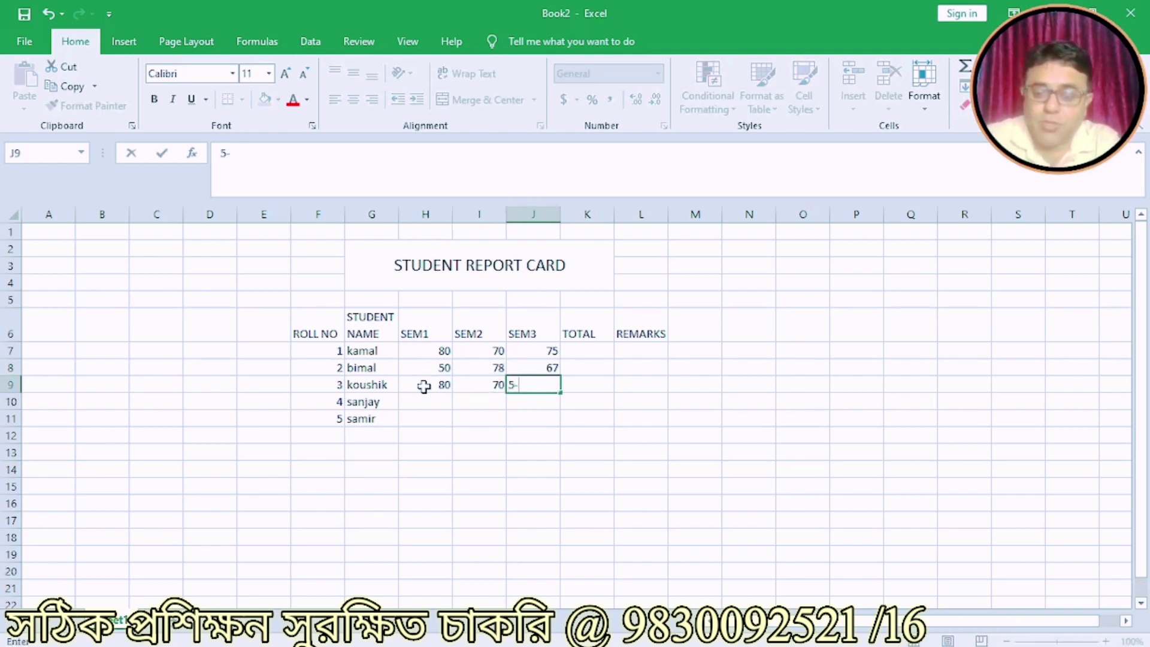
{"action": "type", "text": "0"}
{"action": "key", "text": "Return"}
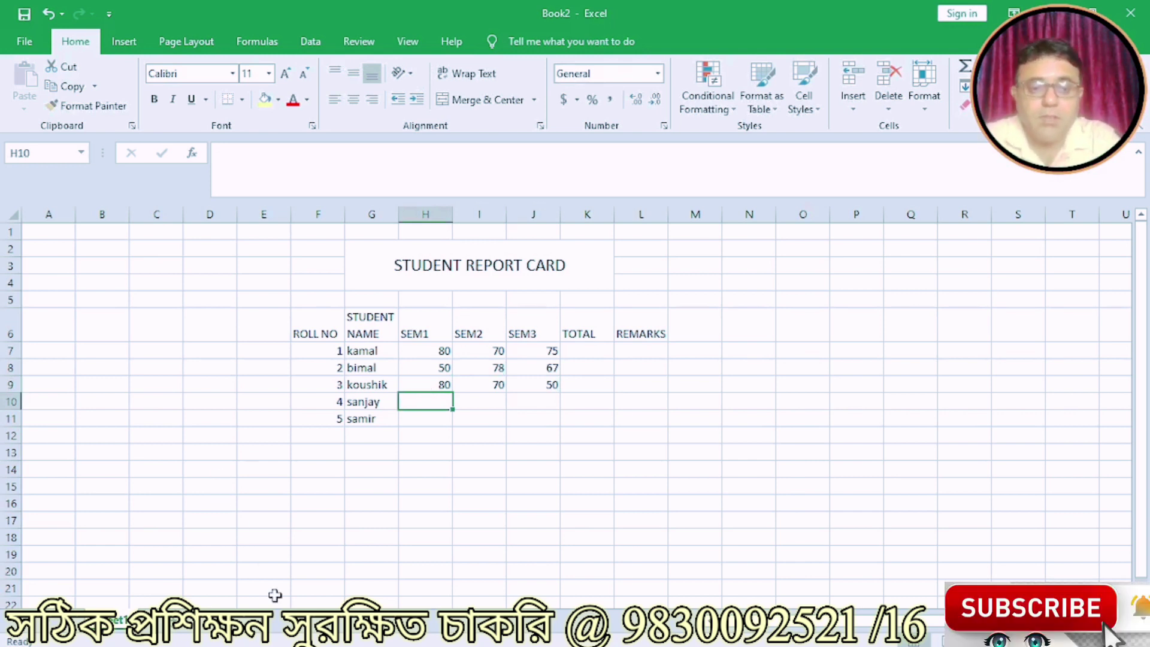
Enter marks 67, 76, 45 in row 10 and 80, 80, 67 in row 11
{"action": "type", "text": "67"}
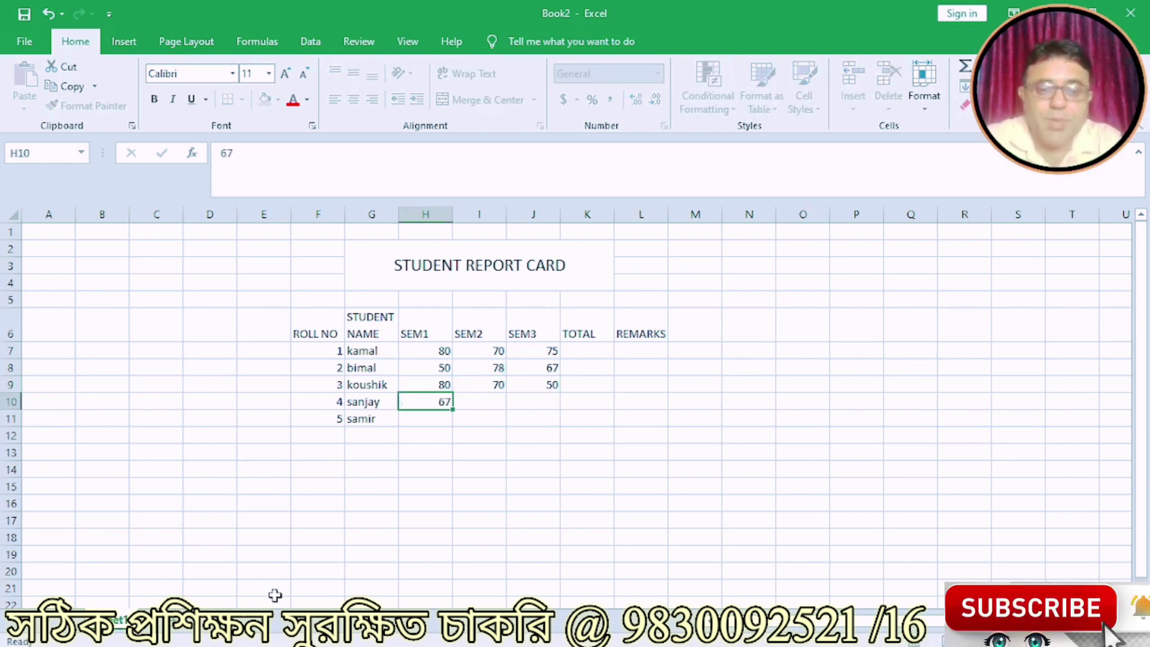
{"action": "key", "text": "Tab"}
{"action": "type", "text": "7"}
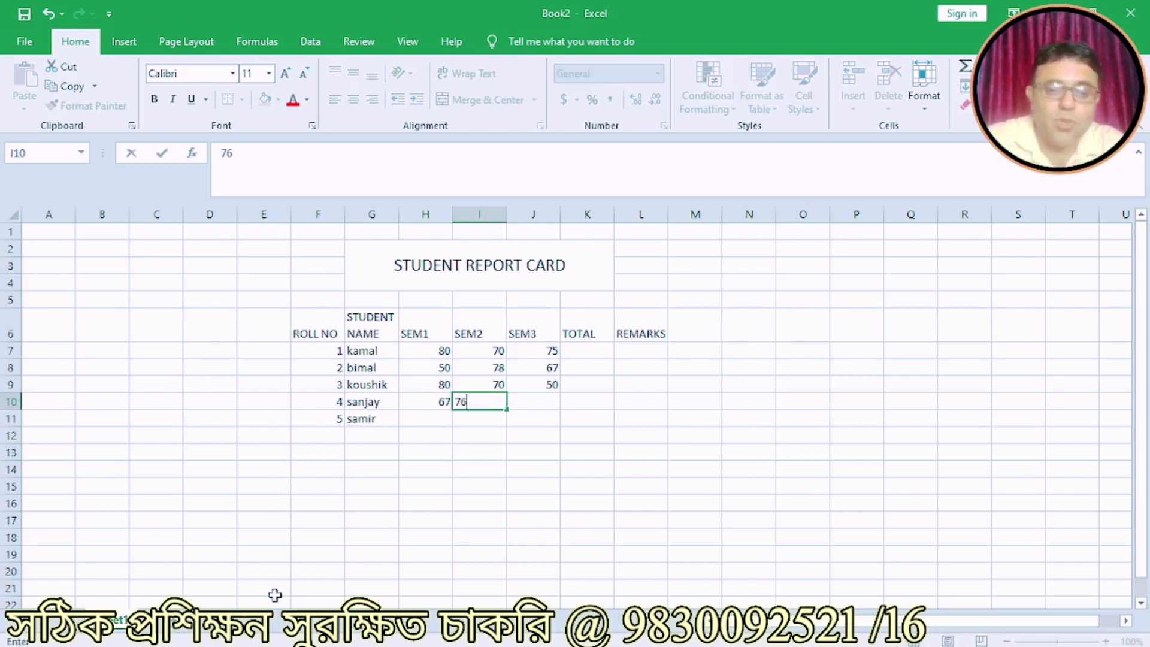
{"action": "key", "text": "Tab"}
{"action": "type", "text": "45"}
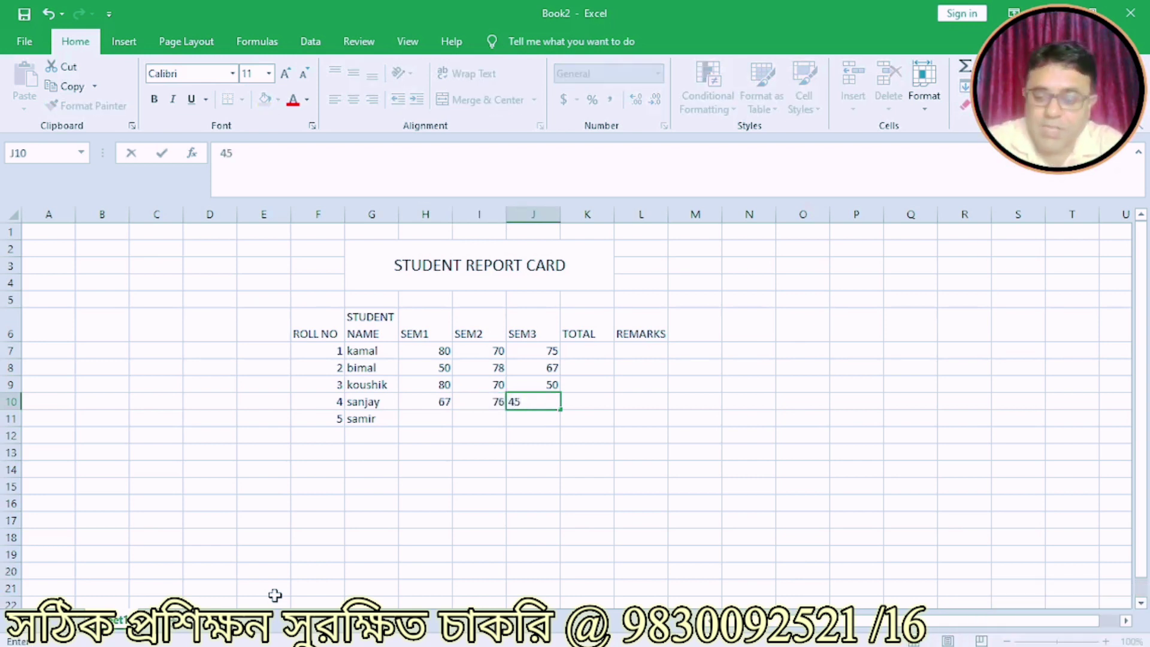
{"action": "key", "text": "Return"}
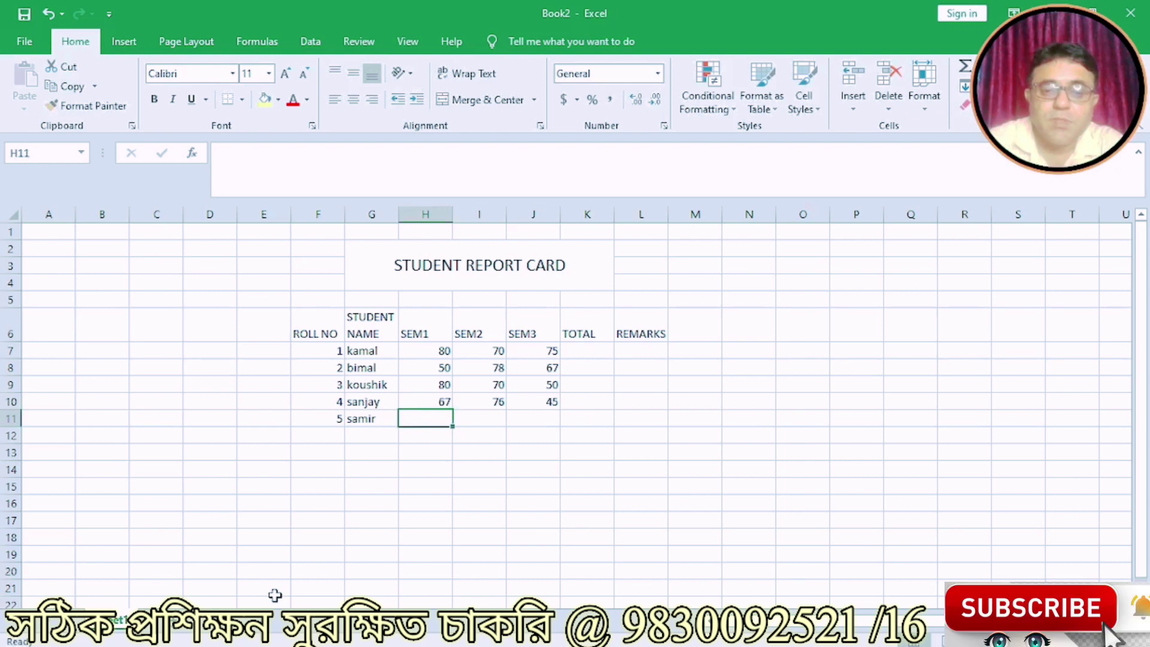
{"action": "type", "text": "8"}
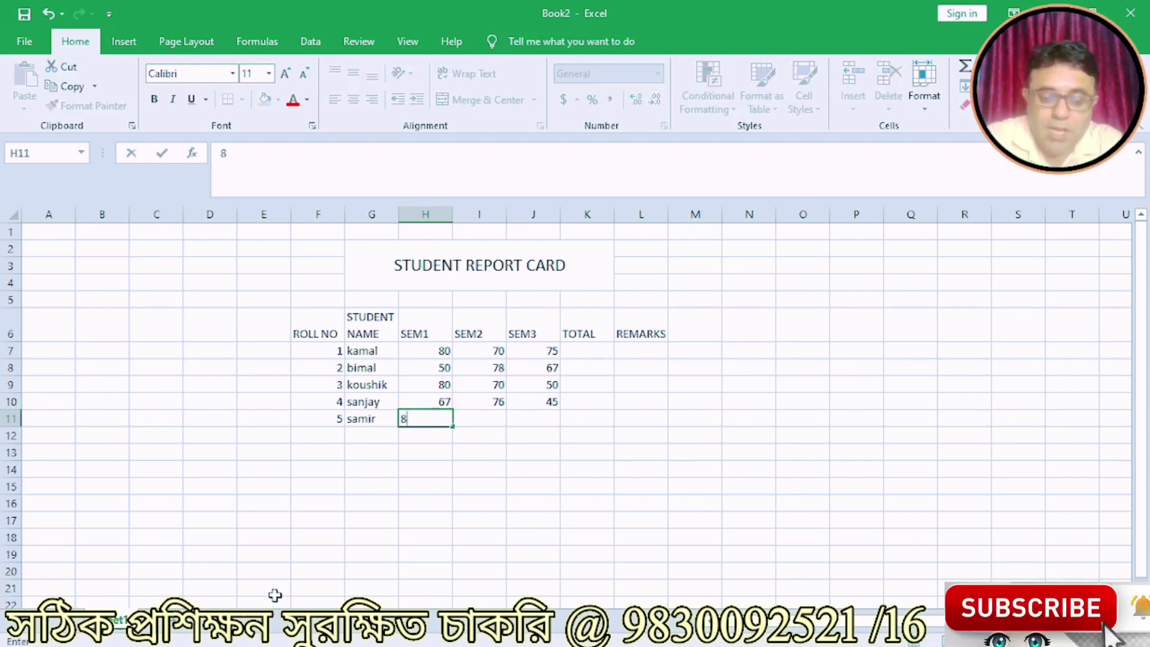
{"action": "type", "text": "0"}
{"action": "key", "text": "Tab"}
{"action": "type", "text": "80"}
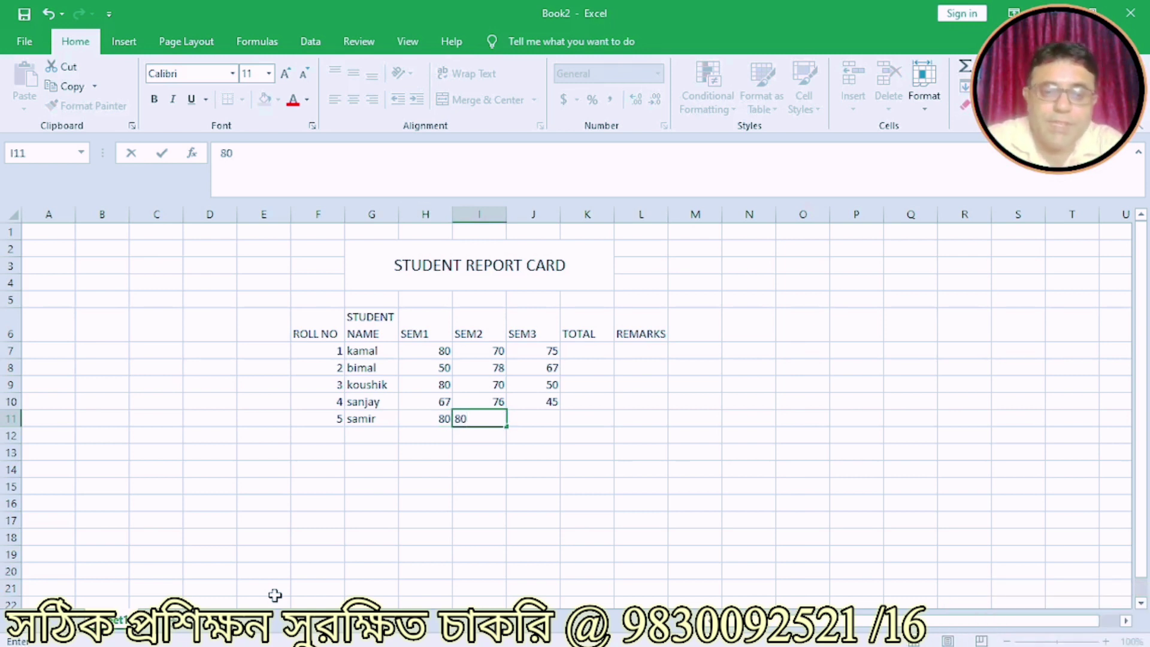
{"action": "key", "text": "Tab"}
{"action": "type", "text": "67"}
{"action": "key", "text": "Tab"}
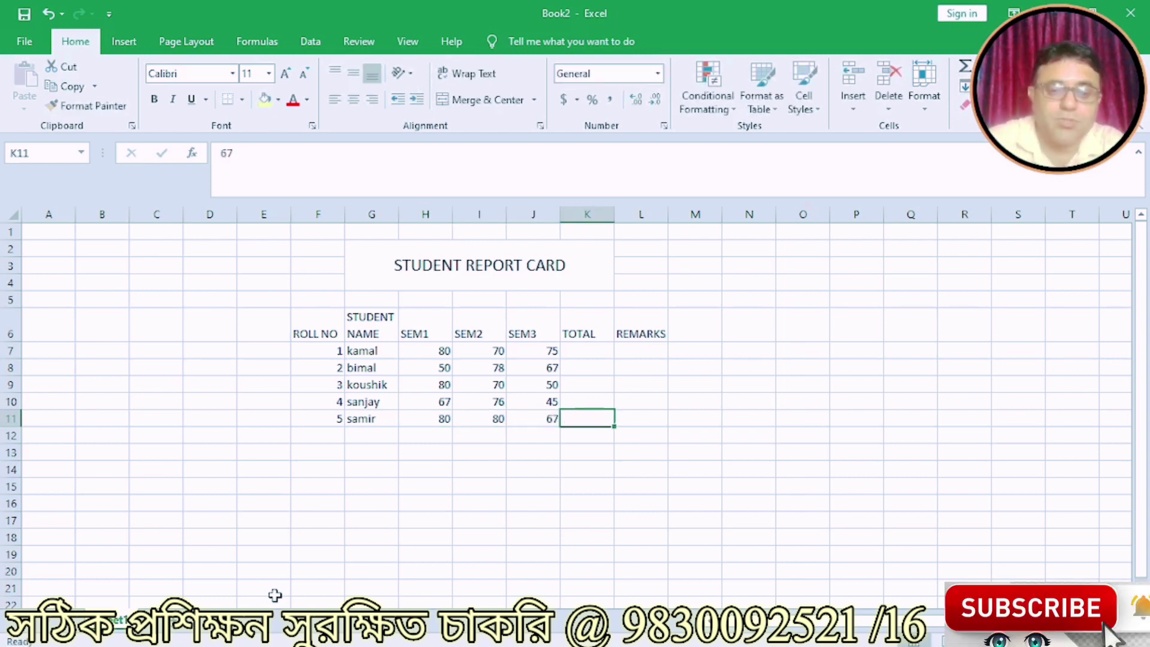
{"action": "left_click", "coordinate": [587, 352]}
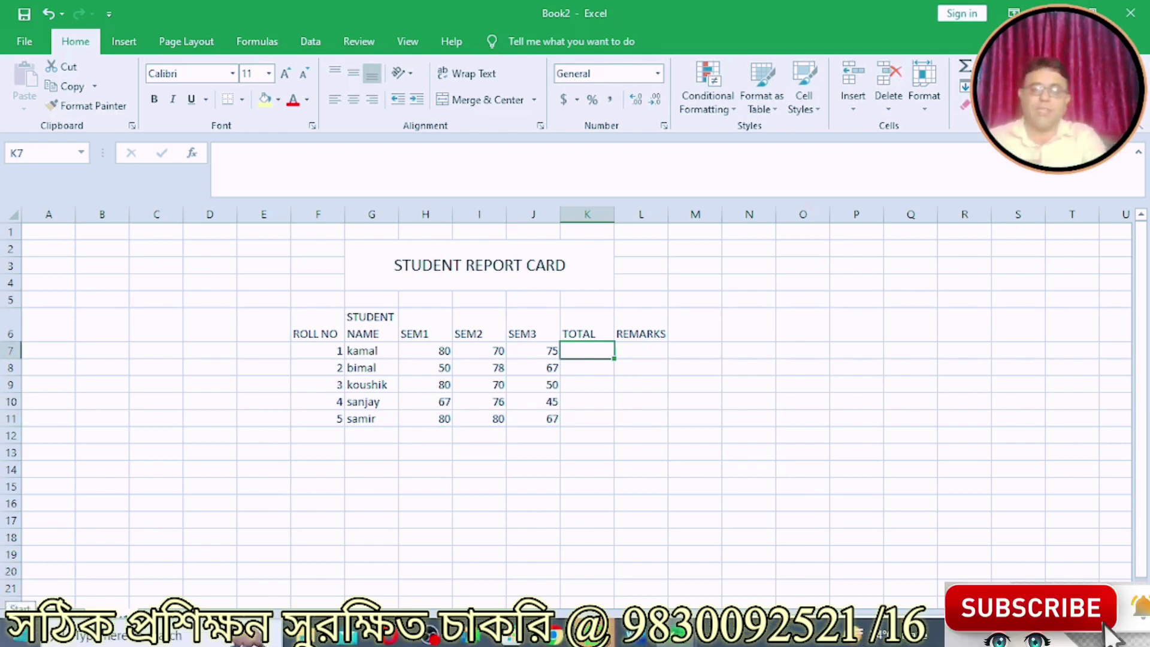
Enter =SUM(H7:J7) in K7 to total kamal's three semester marks, giving 225
{"action": "type", "text": "="}
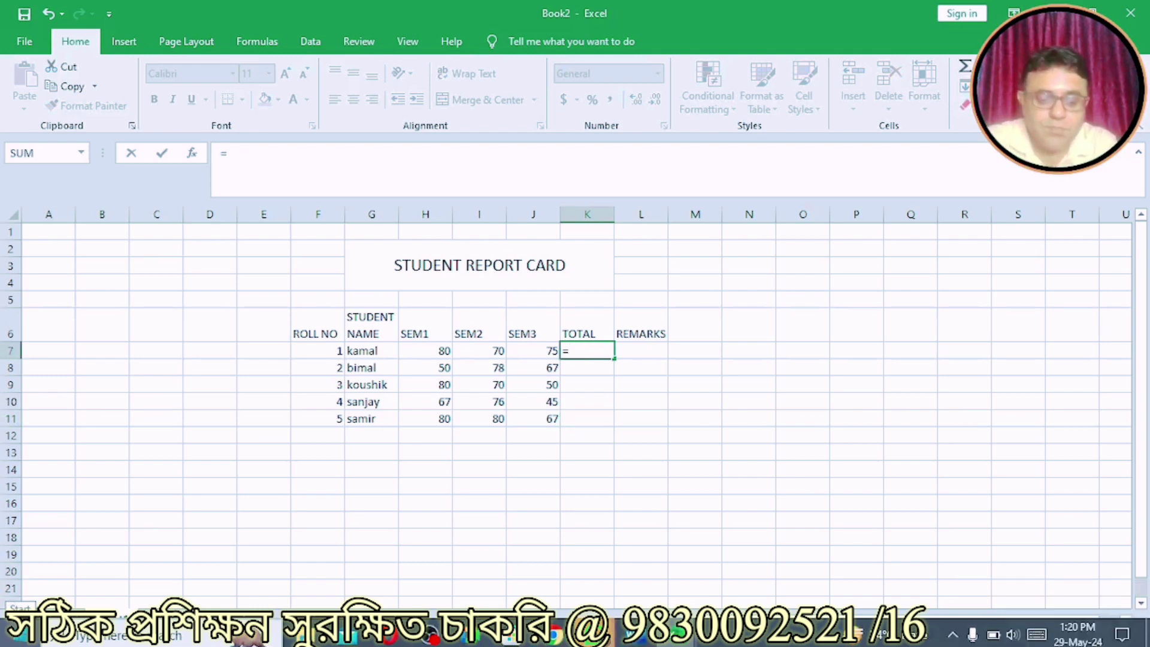
{"action": "type", "text": "sum("}
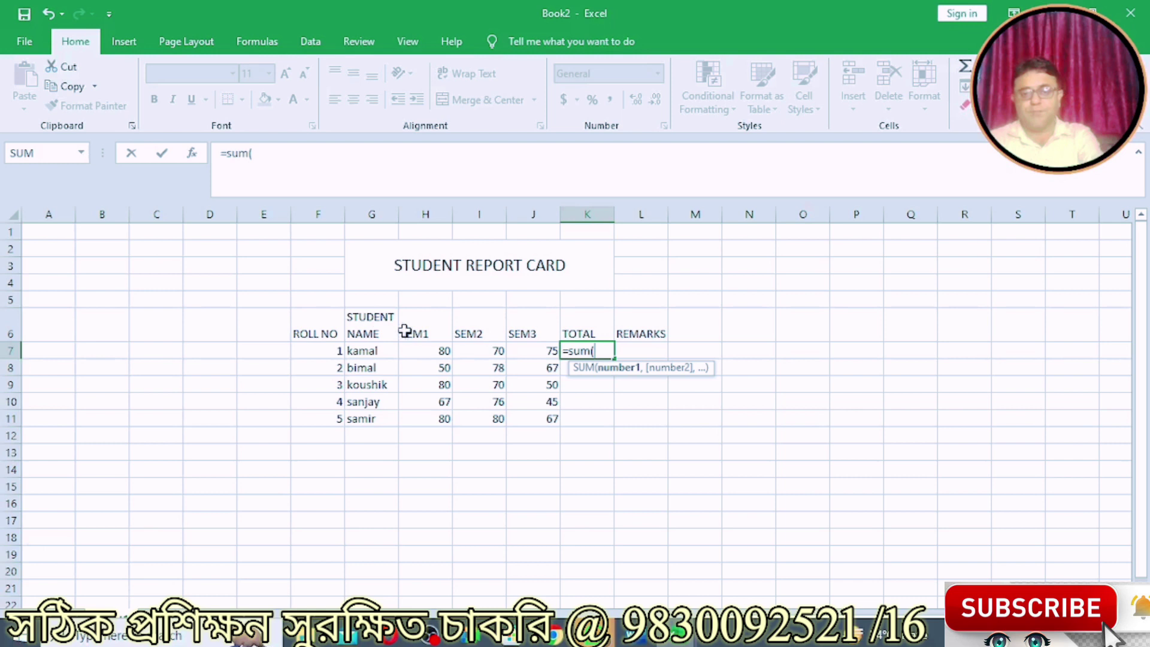
{"action": "left_click_drag", "start_coordinate": [412, 349], "coordinate": [521, 359]}
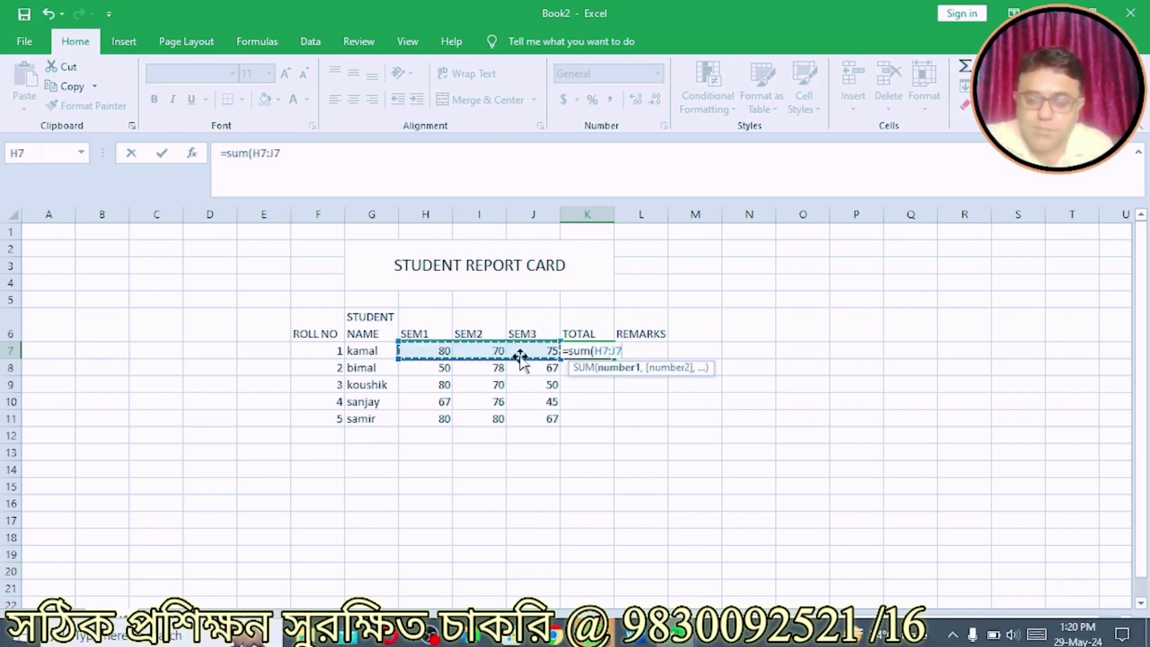
{"action": "type", "text": ")"}
{"action": "key", "text": "Return"}
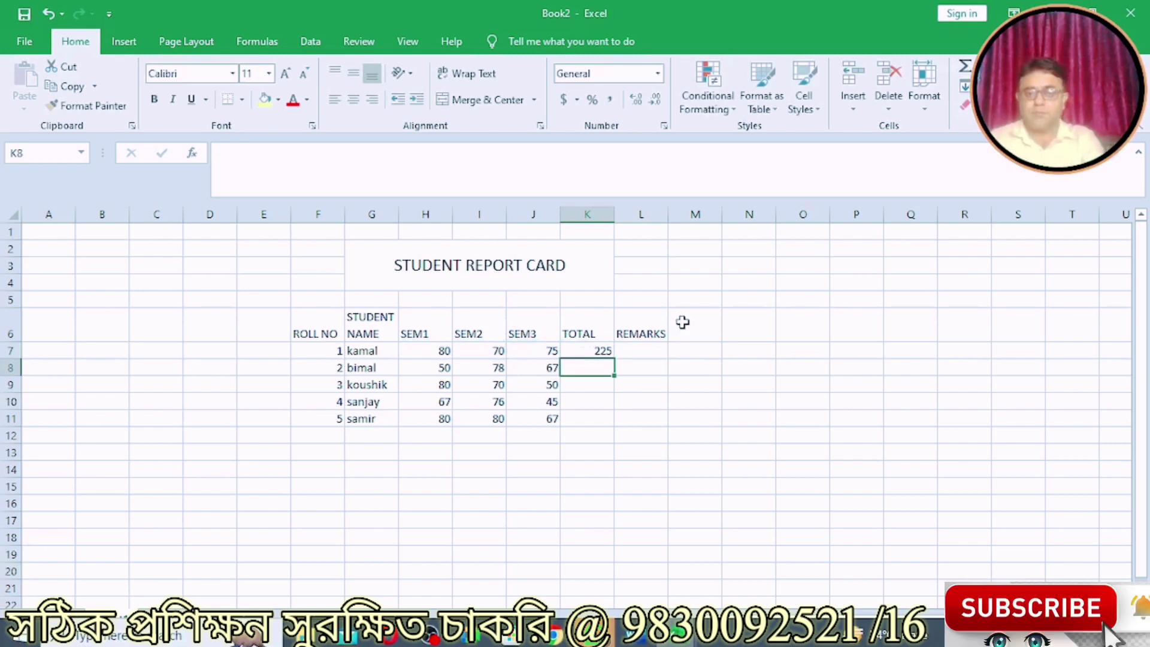
Copy the K7 total formula down to K11, giving 195, 200, 188 and 227
{"action": "left_click", "coordinate": [577, 350]}
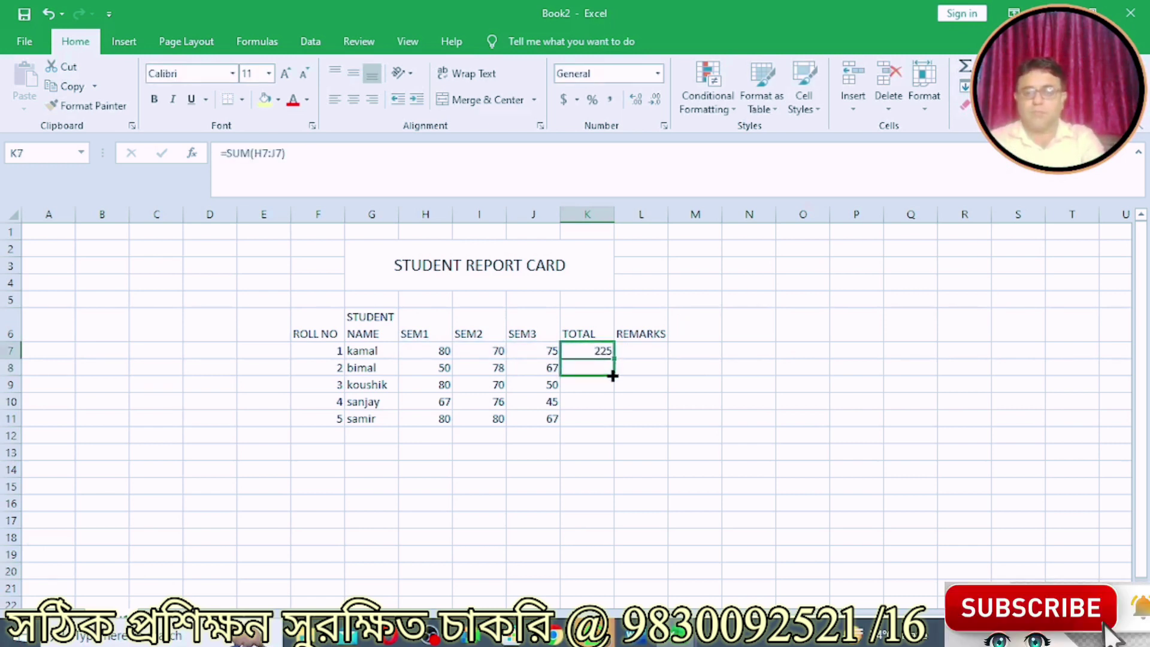
{"action": "left_click_drag", "start_coordinate": [612, 356], "coordinate": [611, 427]}
{"action": "left_click", "coordinate": [610, 423]}
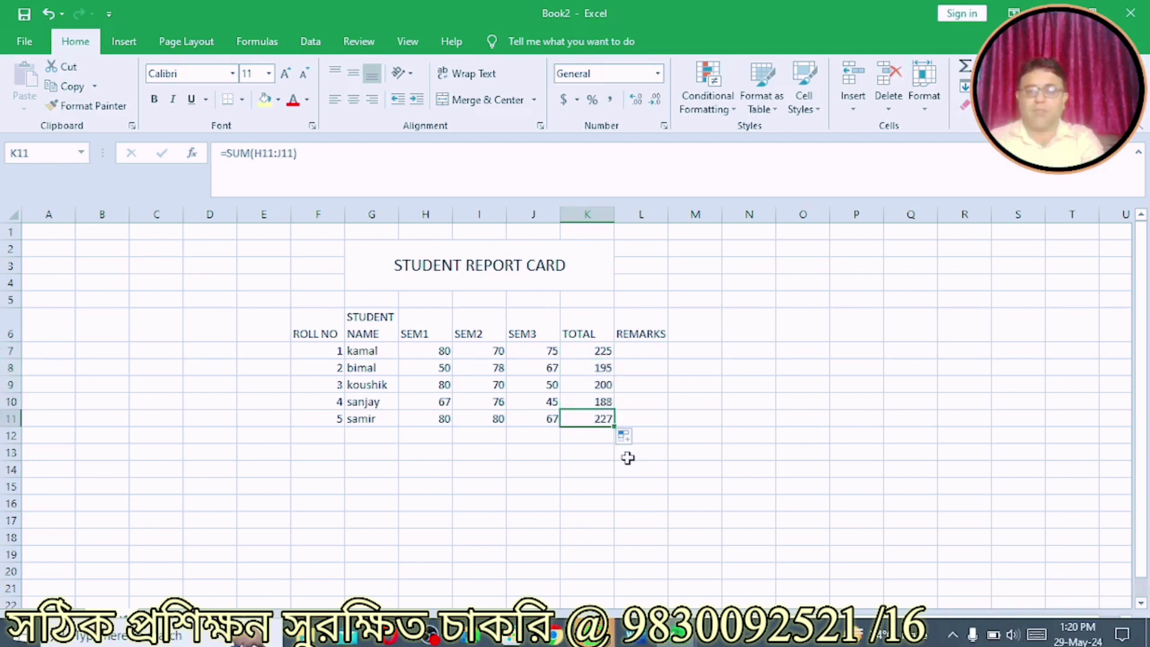
{"action": "left_click", "coordinate": [626, 457]}
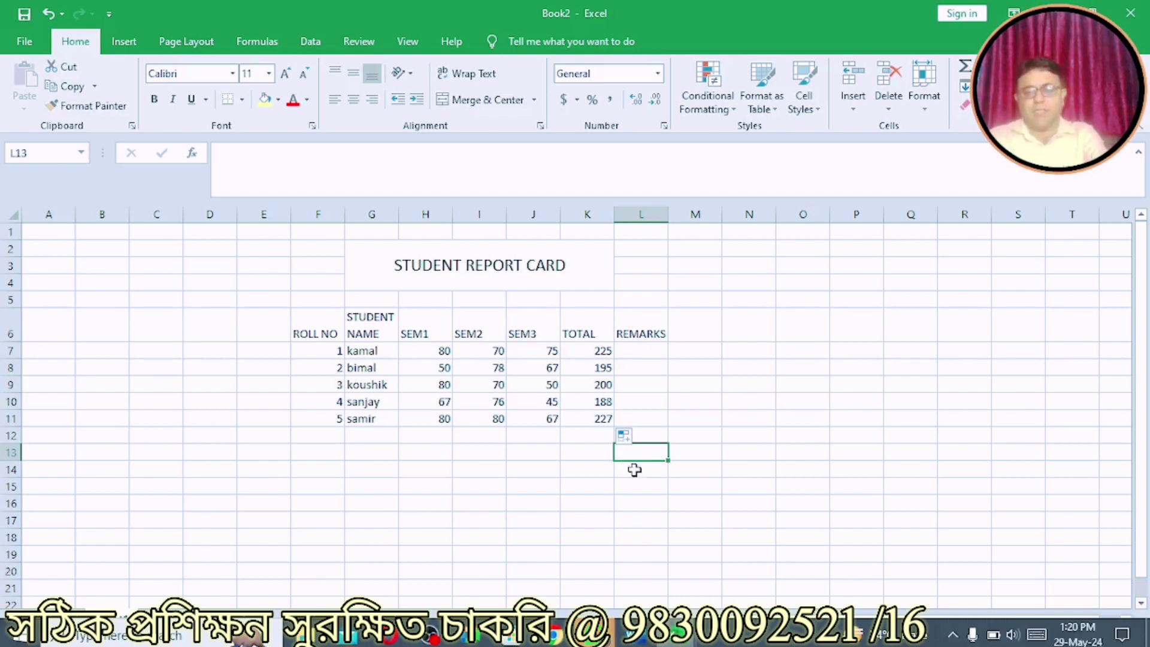
{"action": "left_click", "coordinate": [640, 353]}
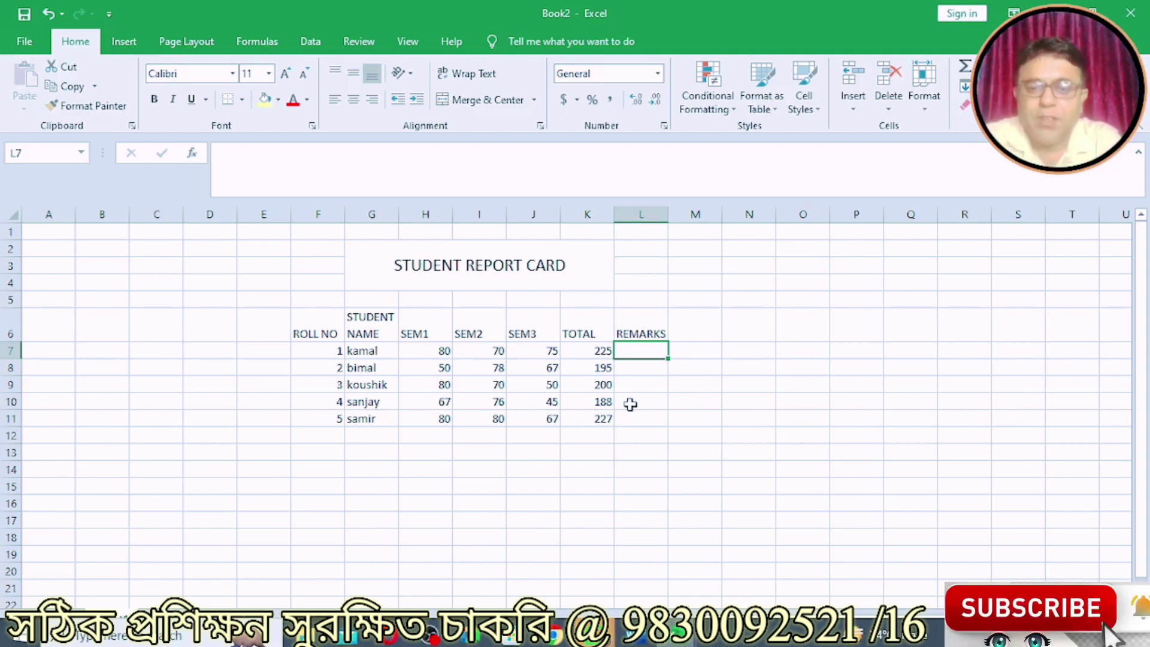
Enter =IF(K7>=210,"PASS CANDIDATE","FAIL CANDIDATE") in L7 so kamal shows PASS CANDIDATE
{"action": "type", "text": "="}
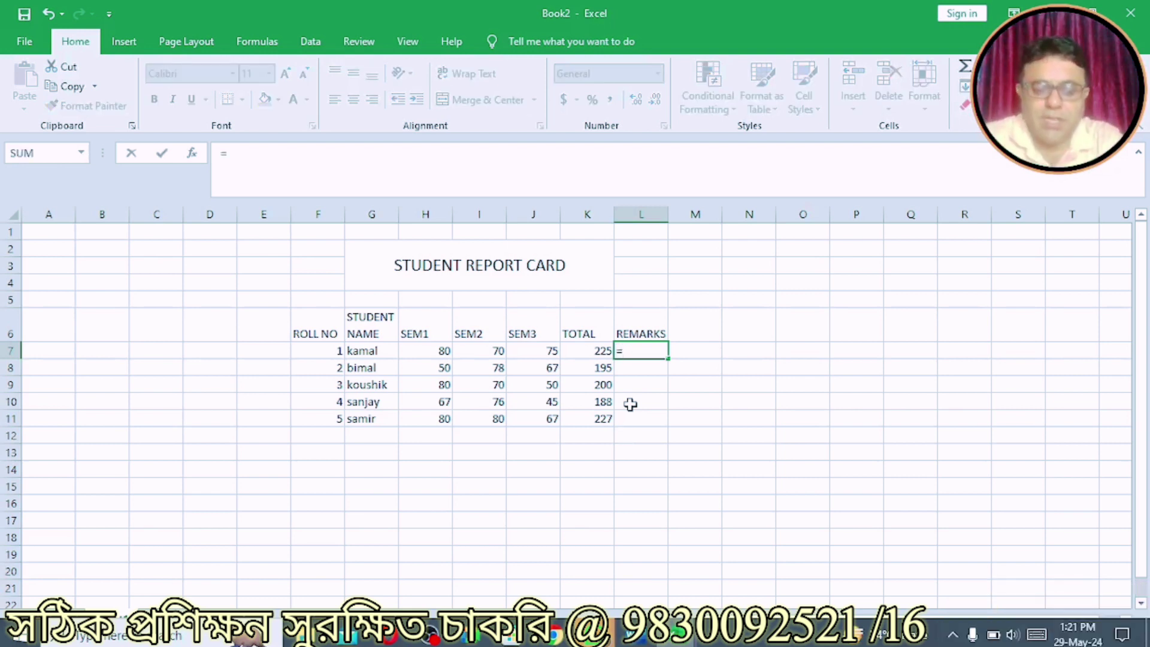
{"action": "type", "text": "if"}
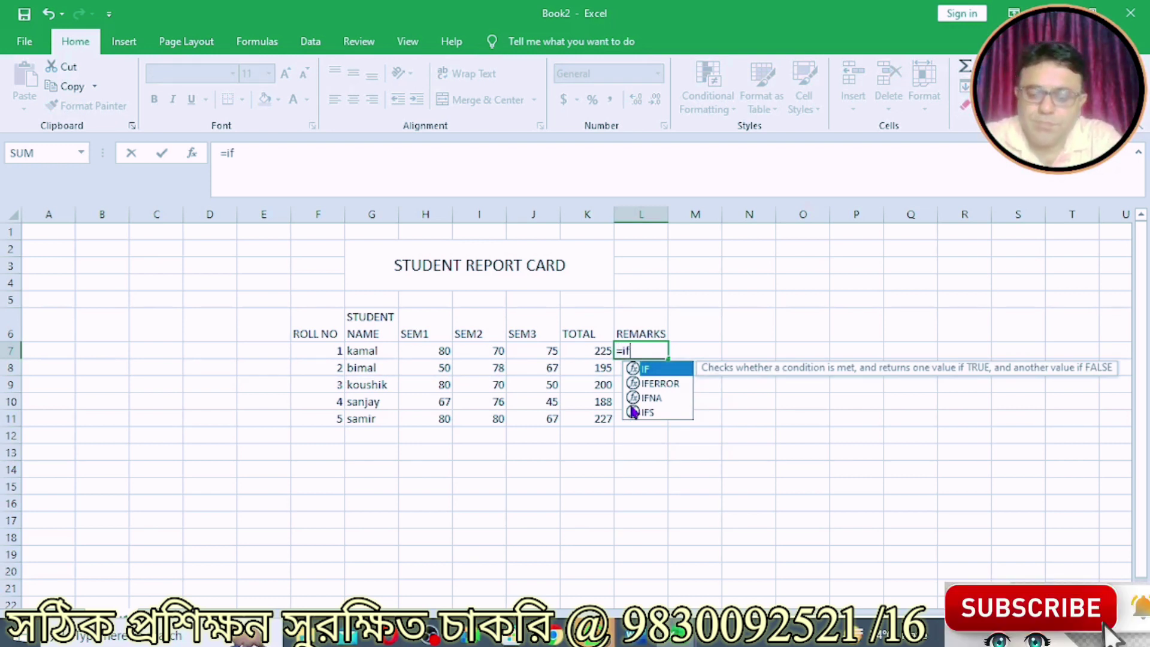
{"action": "type", "text": "("}
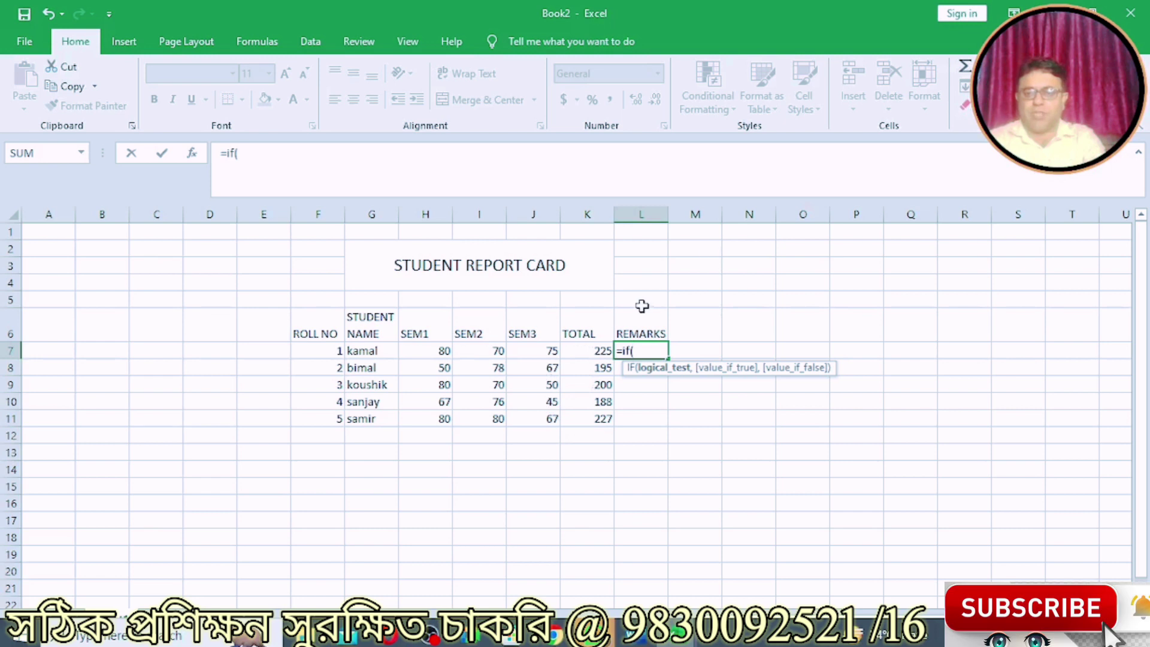
{"action": "left_click", "coordinate": [583, 351]}
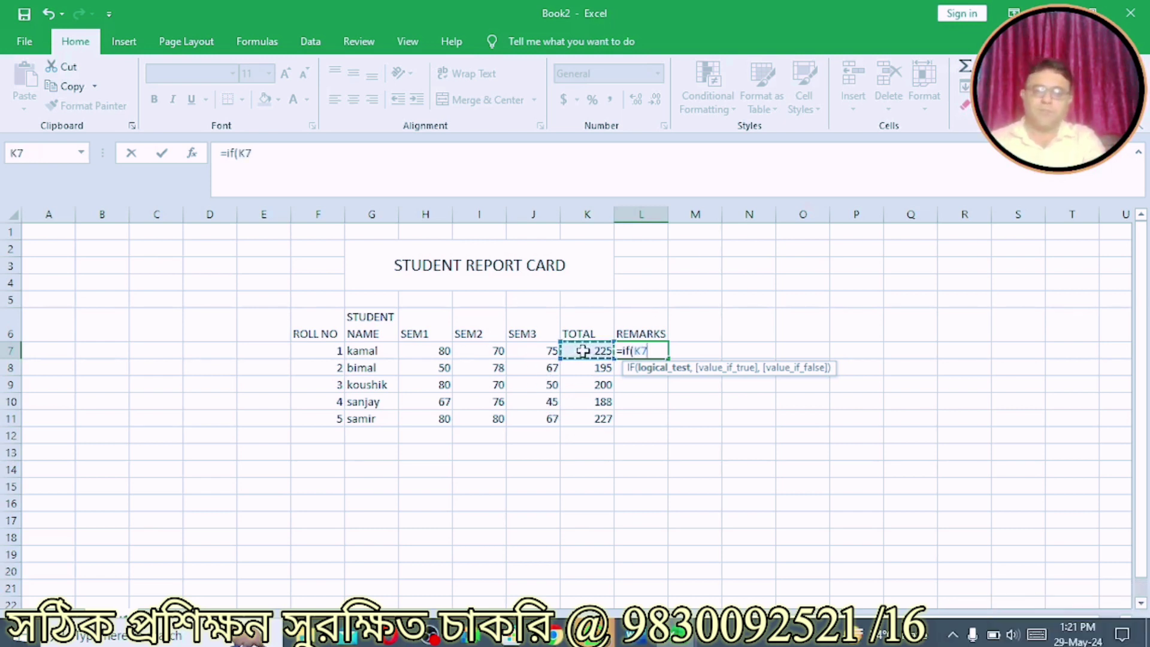
{"action": "type", "text": ">="}
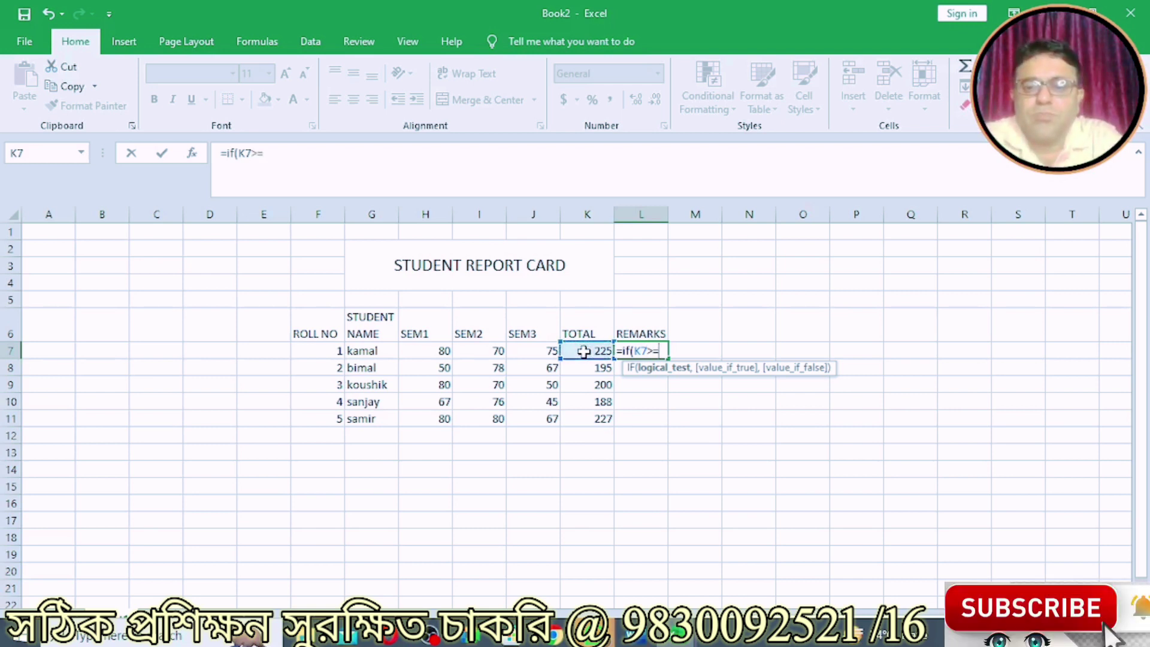
{"action": "type", "text": "210"}
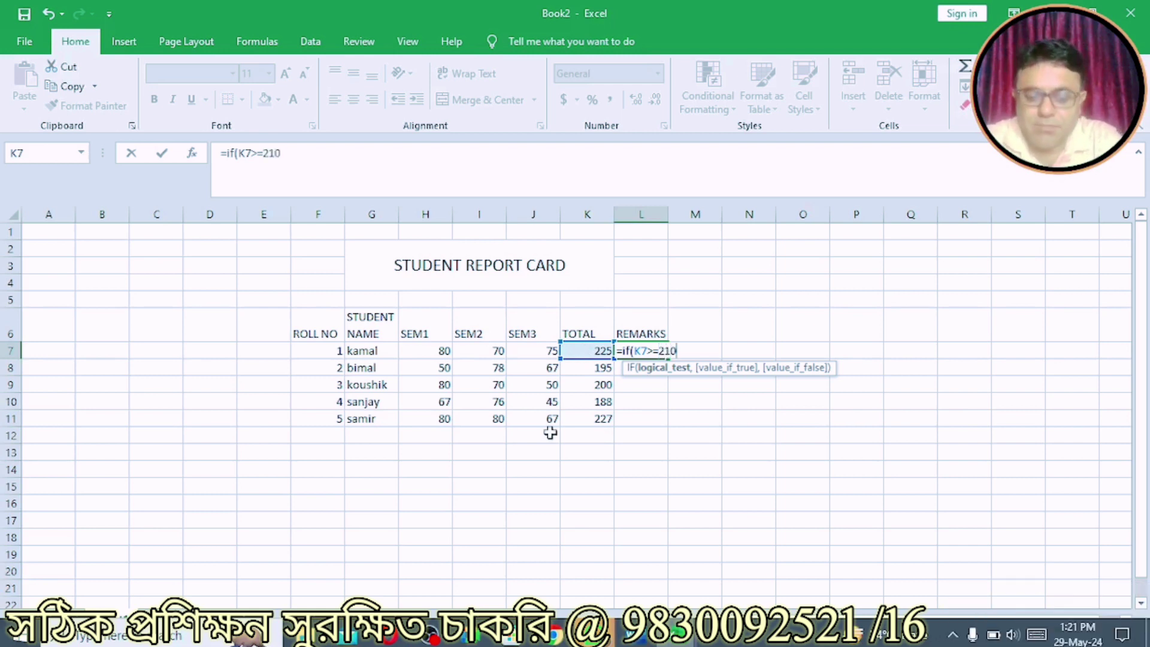
{"action": "type", "text": ","}
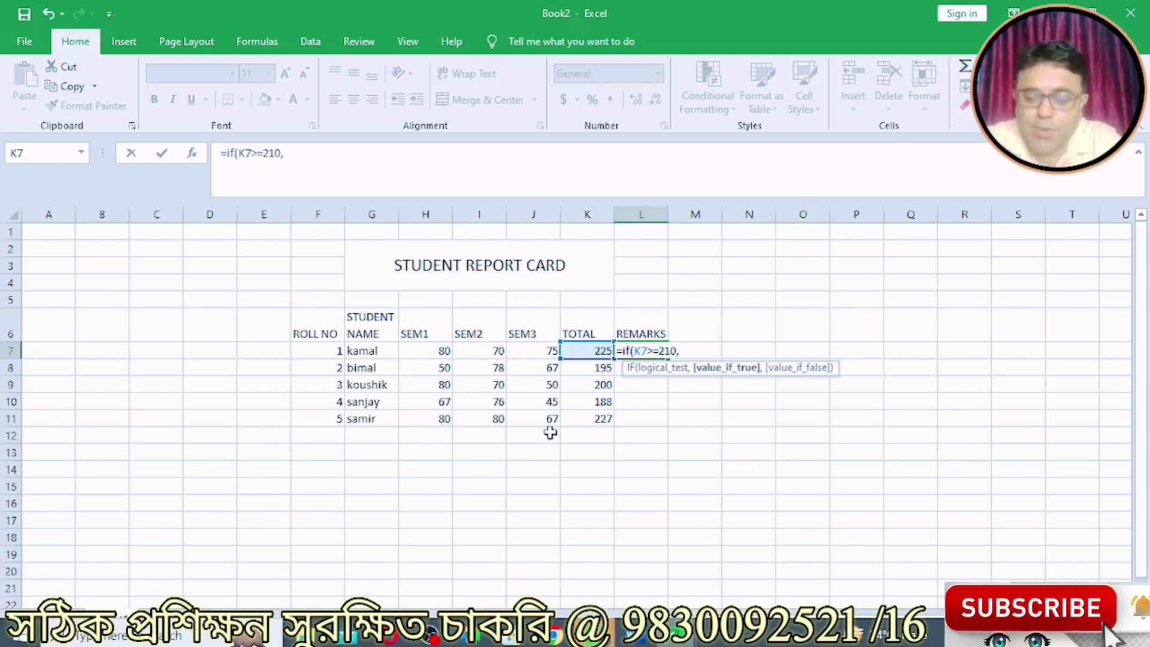
{"action": "type", "text": "pasxs"}
{"action": "key", "text": "BackSpace"}
{"action": "key", "text": "BackSpace"}
{"action": "type", "text": "PASS CA"}
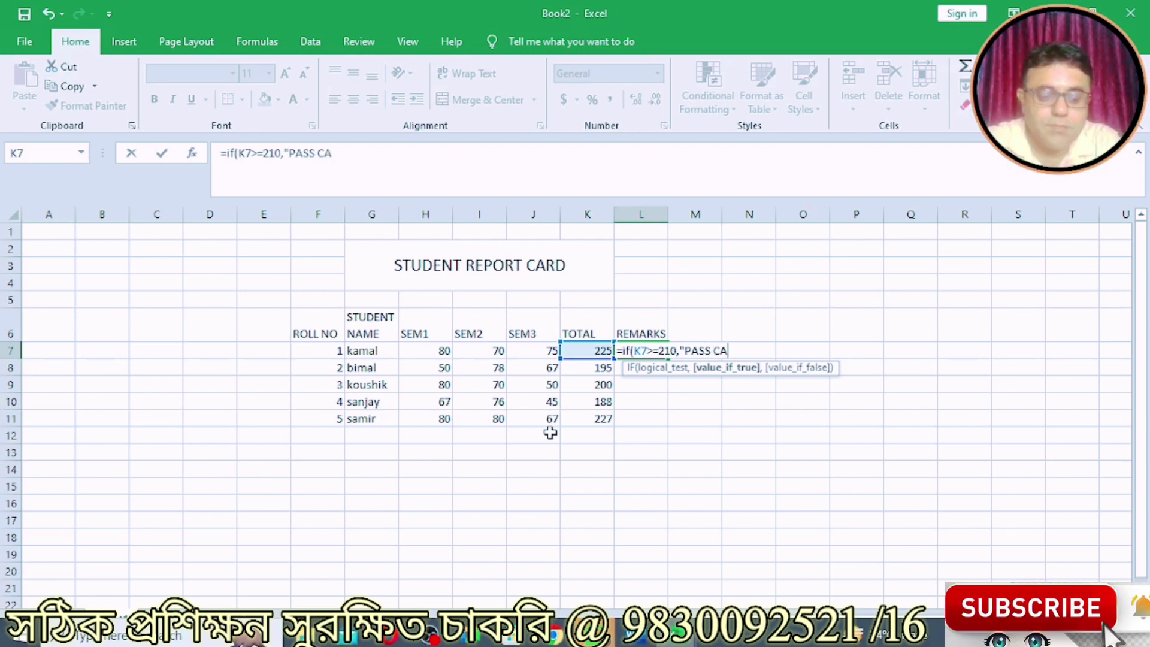
{"action": "type", "text": "NDIDATE"}
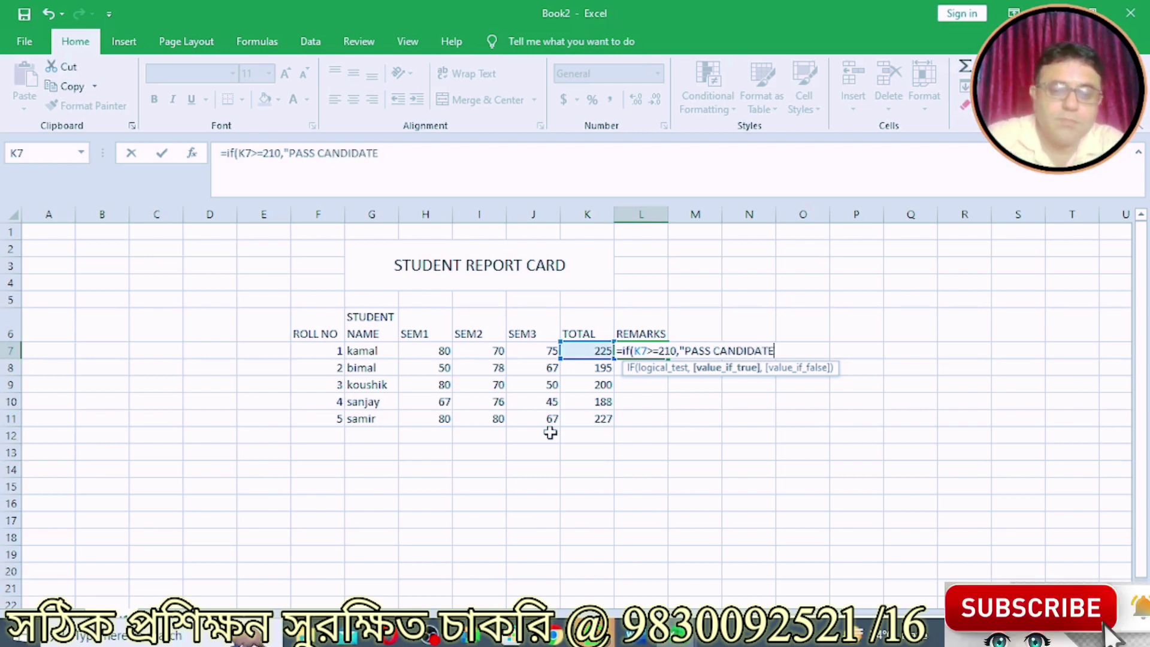
{"action": "type", "text": "\","}
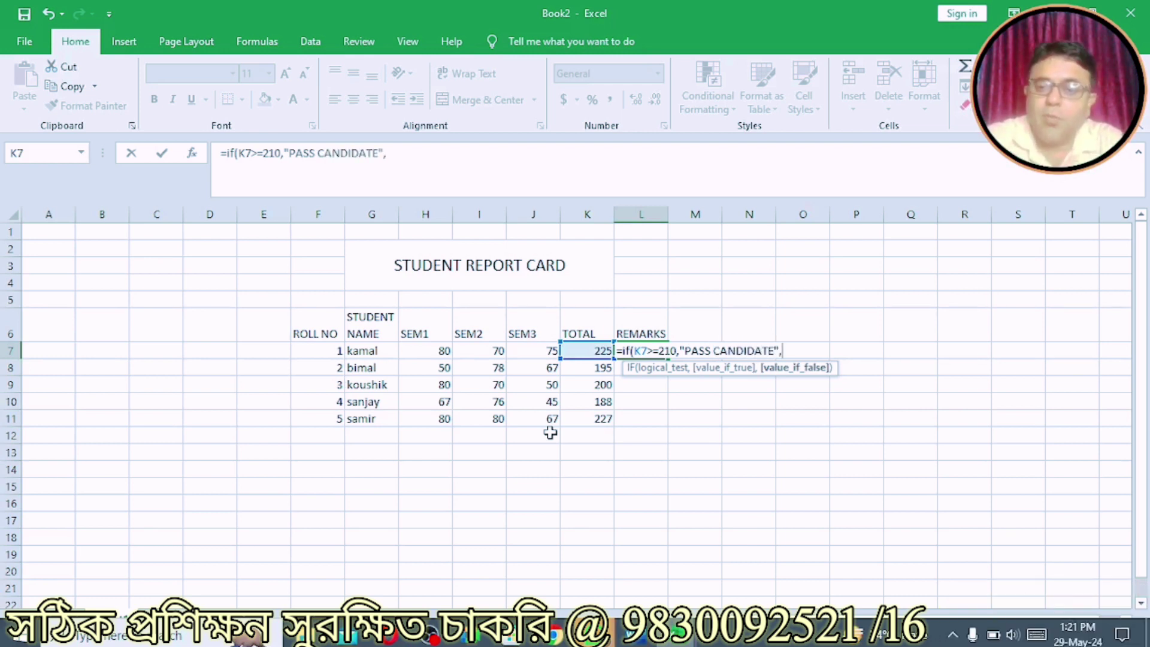
{"action": "type", "text": "\"FAIL CANDIDATE\""}
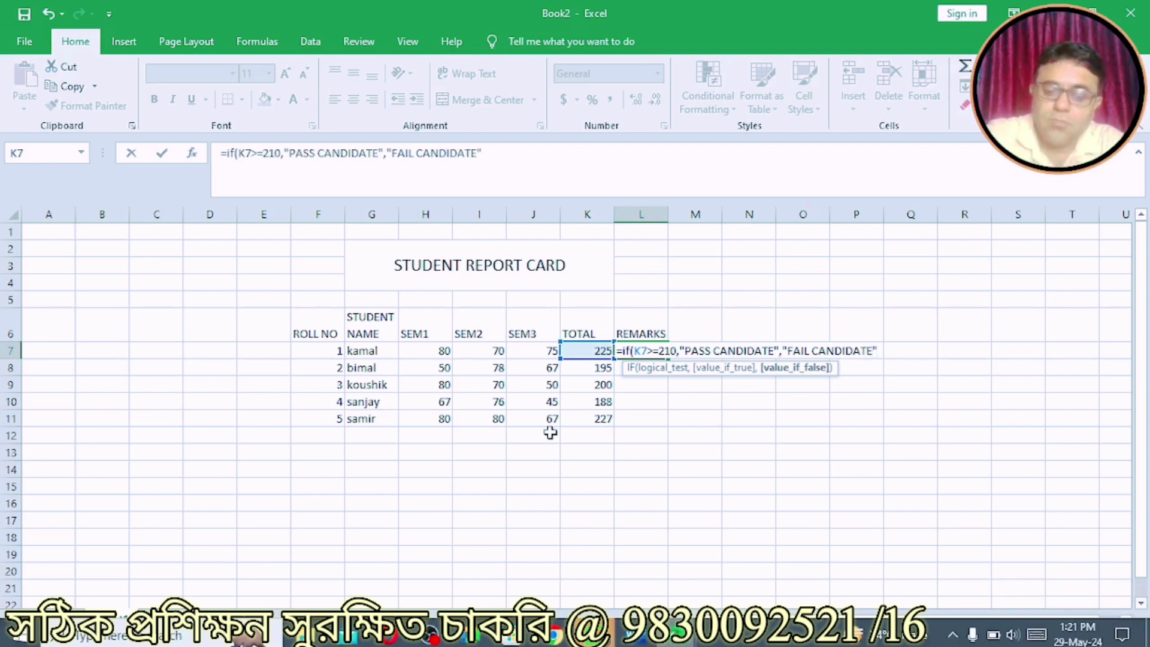
{"action": "type", "text": ")"}
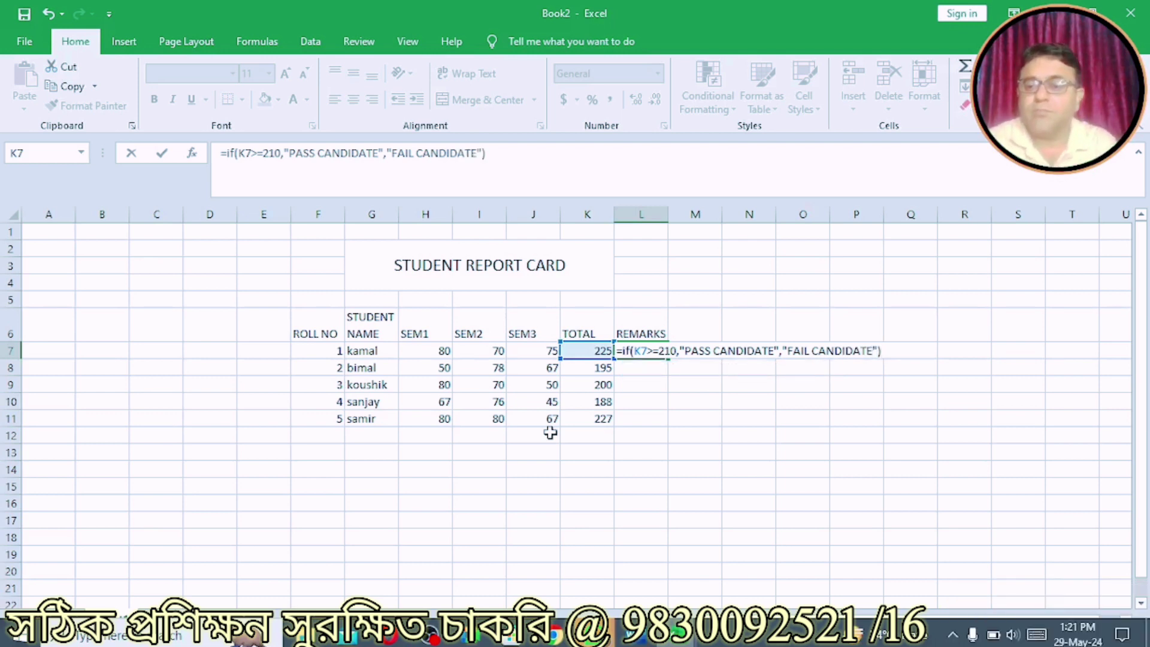
{"action": "key", "text": "Return"}
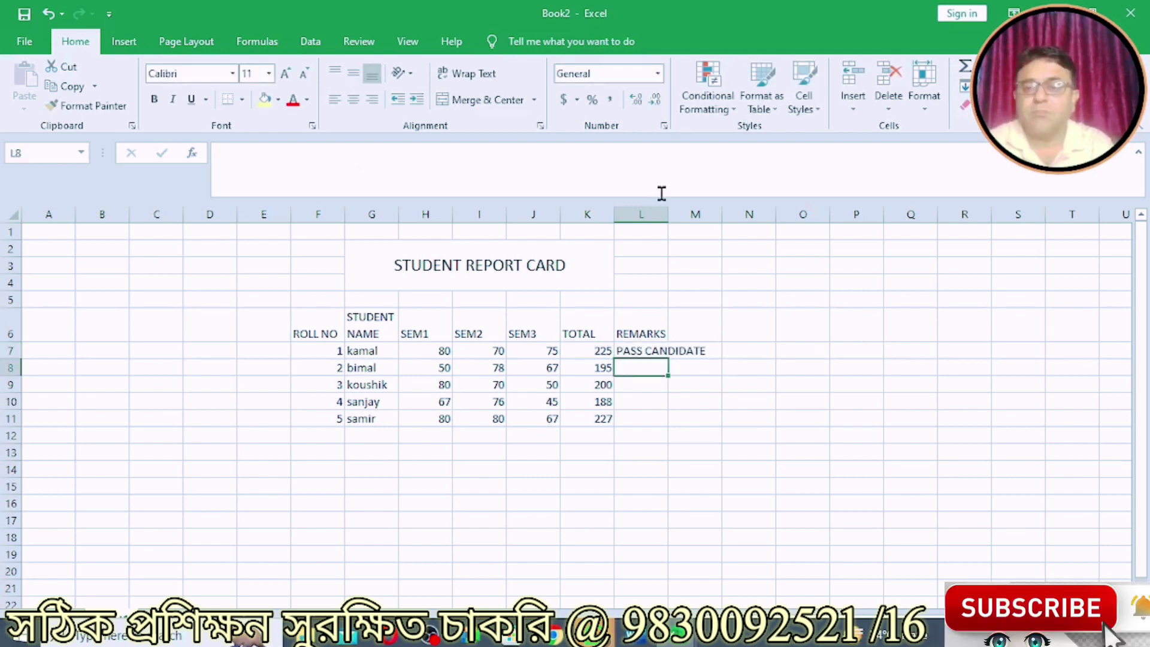
Widen column L and copy the L7 remark formula down to L11, marking kamal and samir PASS CANDIDATE
{"action": "left_click_drag", "start_coordinate": [664, 216], "coordinate": [710, 215]}
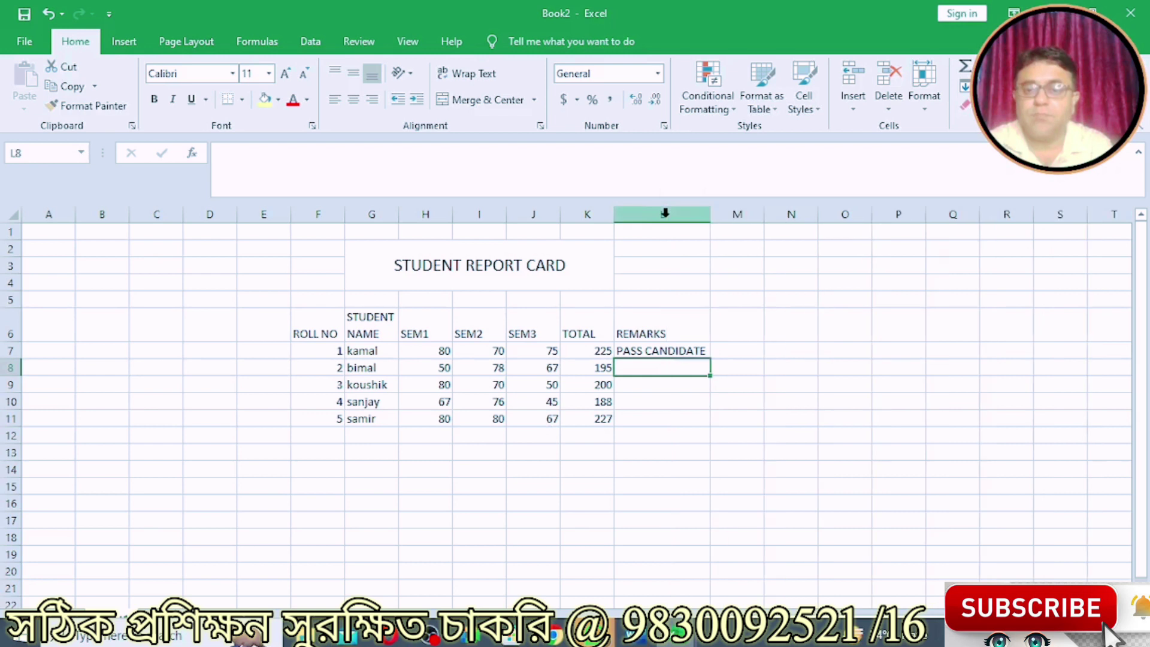
{"action": "left_click", "coordinate": [589, 348]}
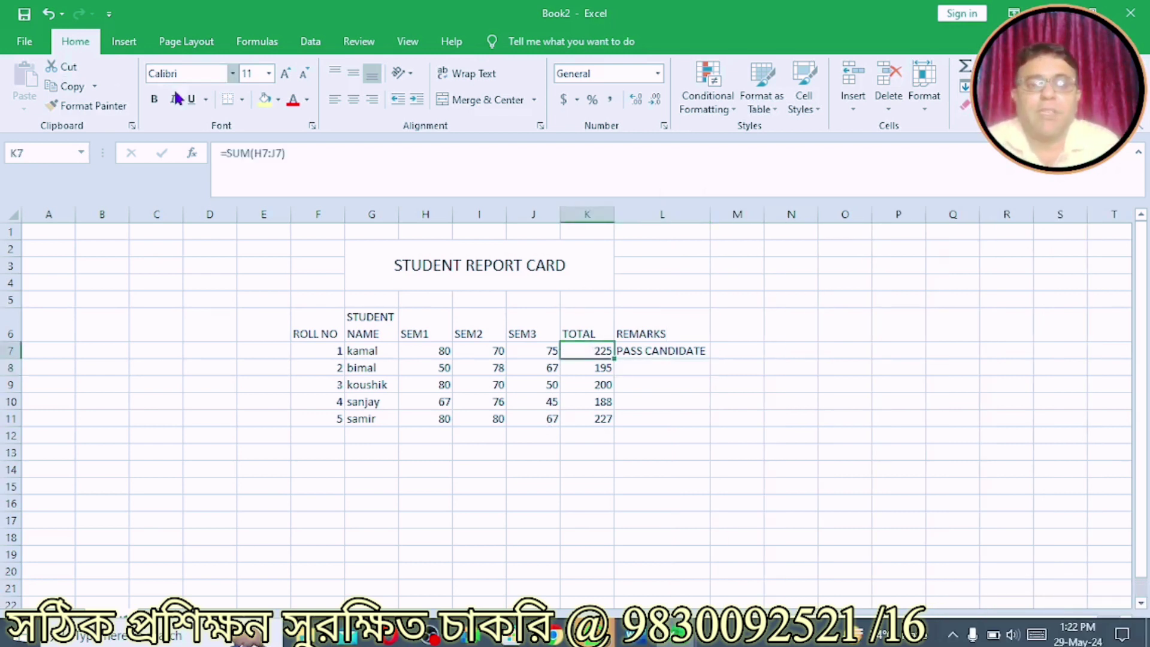
{"action": "left_click", "coordinate": [684, 352]}
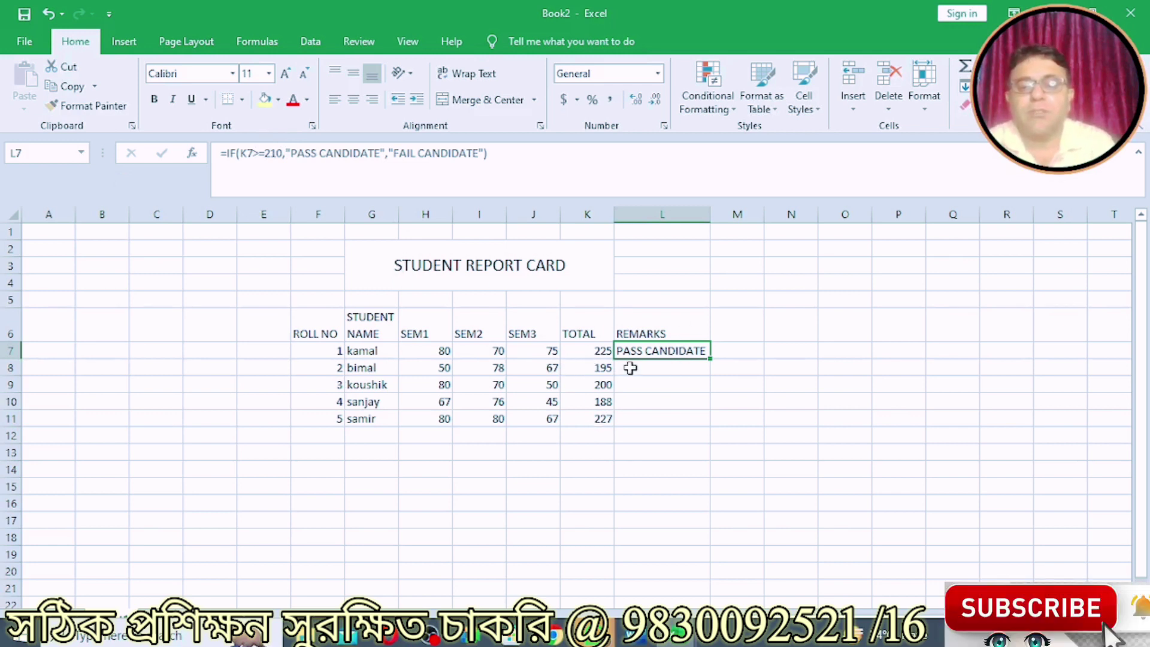
{"action": "left_click_drag", "start_coordinate": [708, 358], "coordinate": [705, 436]}
{"action": "left_click", "coordinate": [657, 550]}
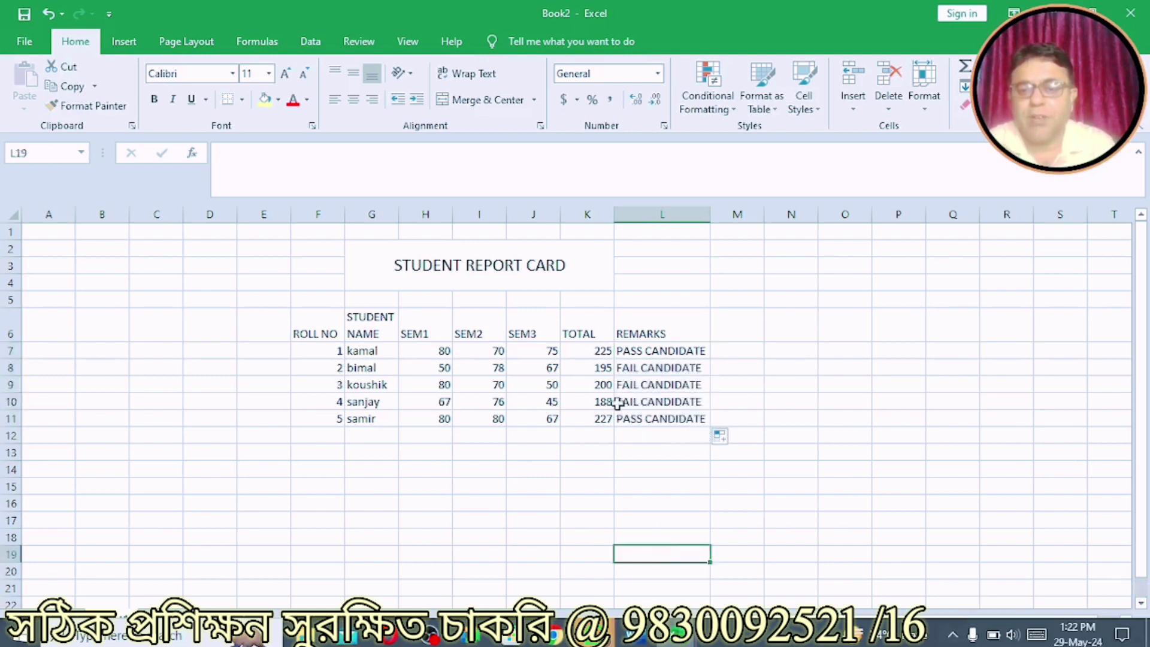
{"action": "left_click", "coordinate": [592, 369]}
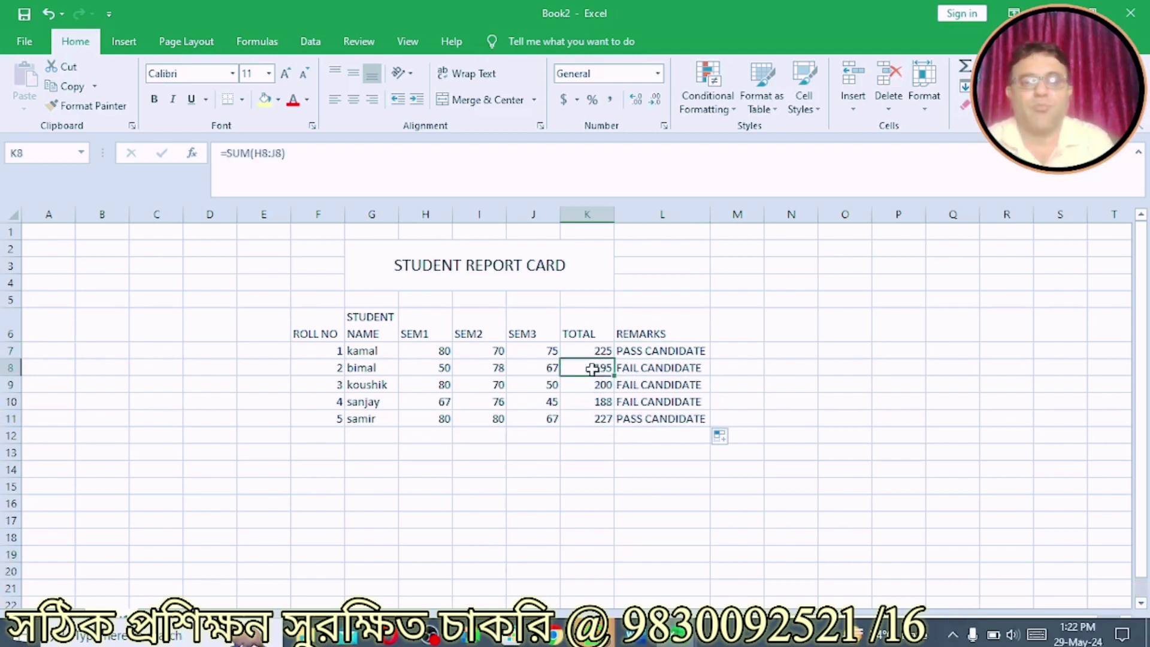
{"action": "left_click", "coordinate": [668, 350]}
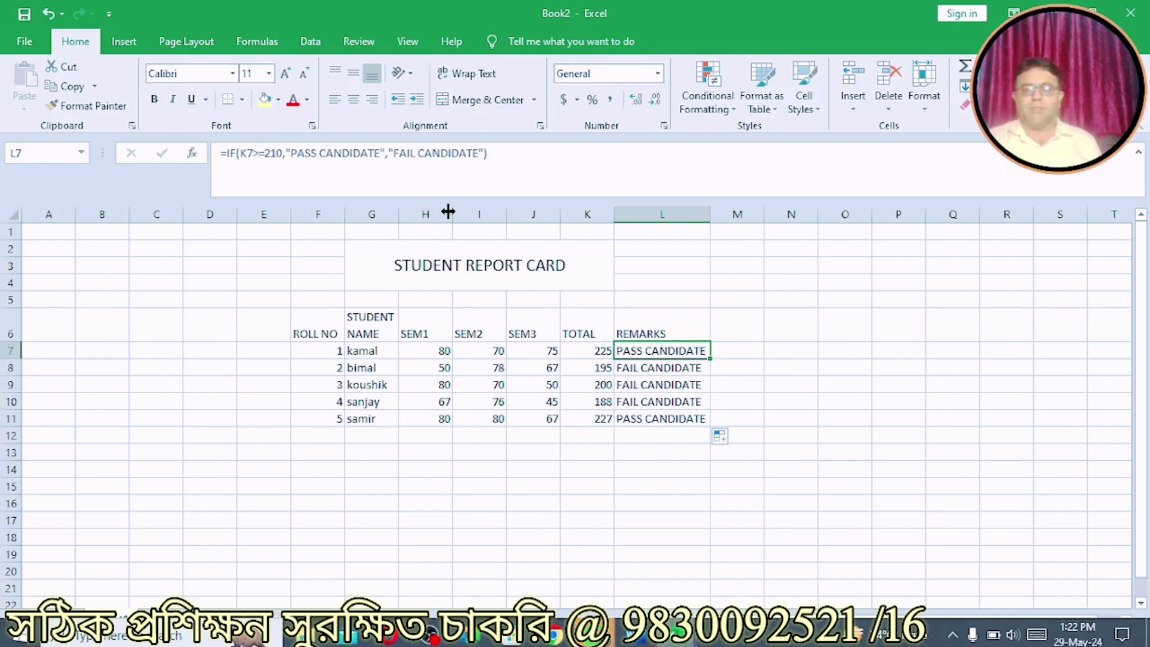
{"action": "left_click", "coordinate": [689, 571]}
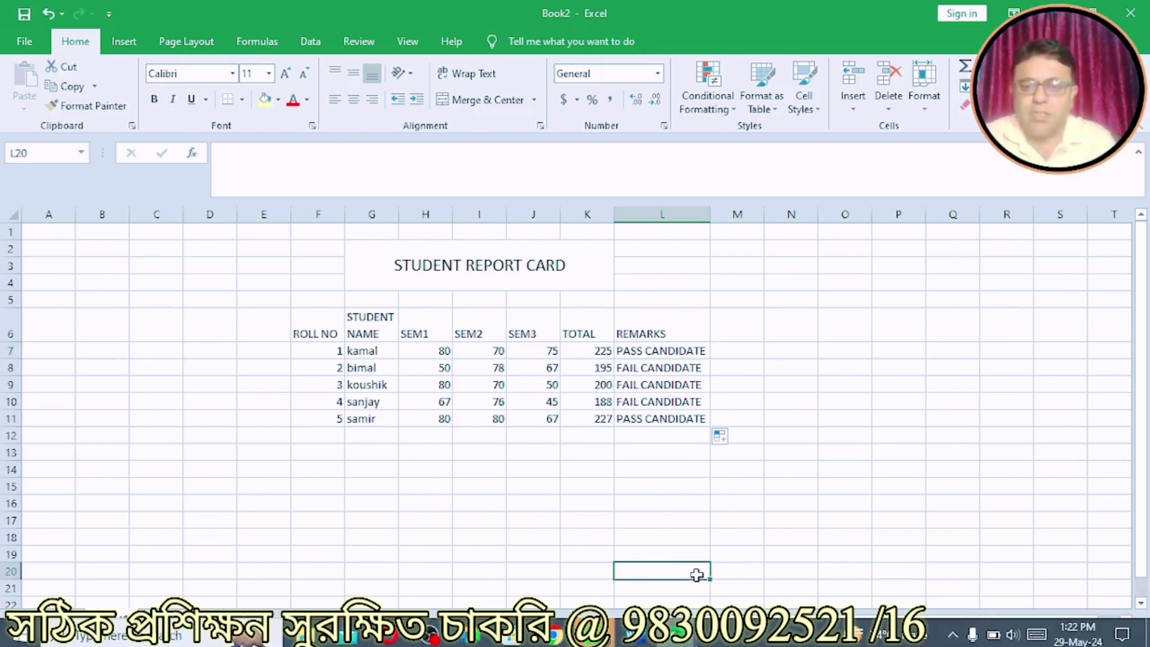
Clear remarks L7:L11 and start a new IF formula in L7 testing K7 with "PASS CANDIDATE"
{"action": "left_click_drag", "start_coordinate": [682, 353], "coordinate": [675, 410]}
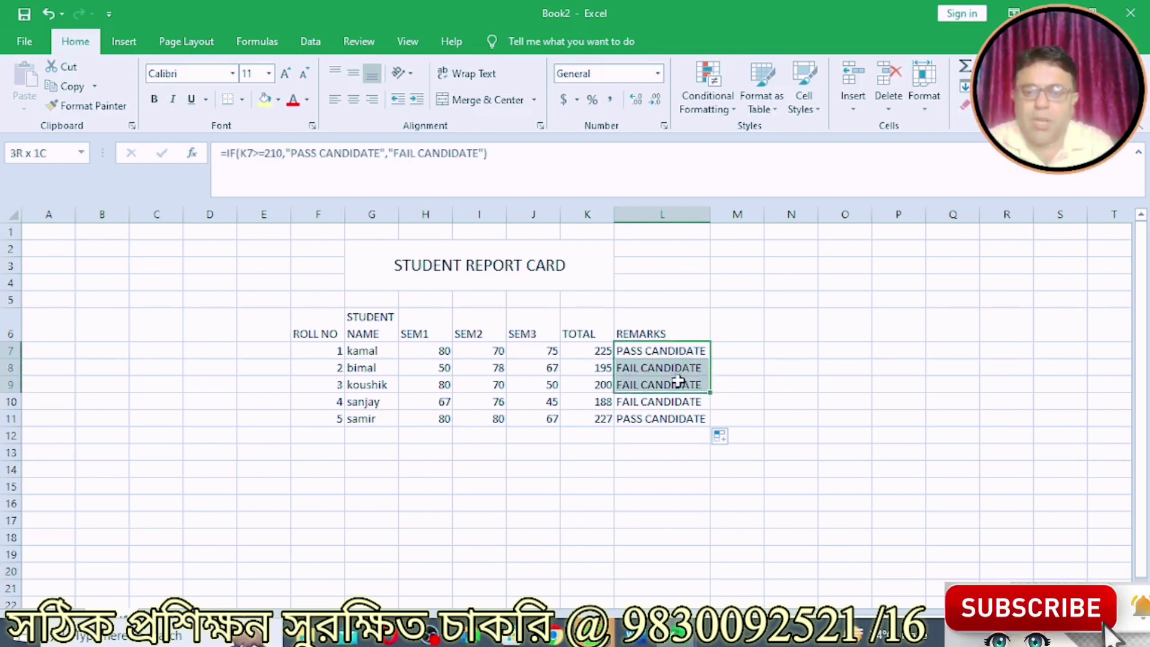
{"action": "key", "text": "Delete"}
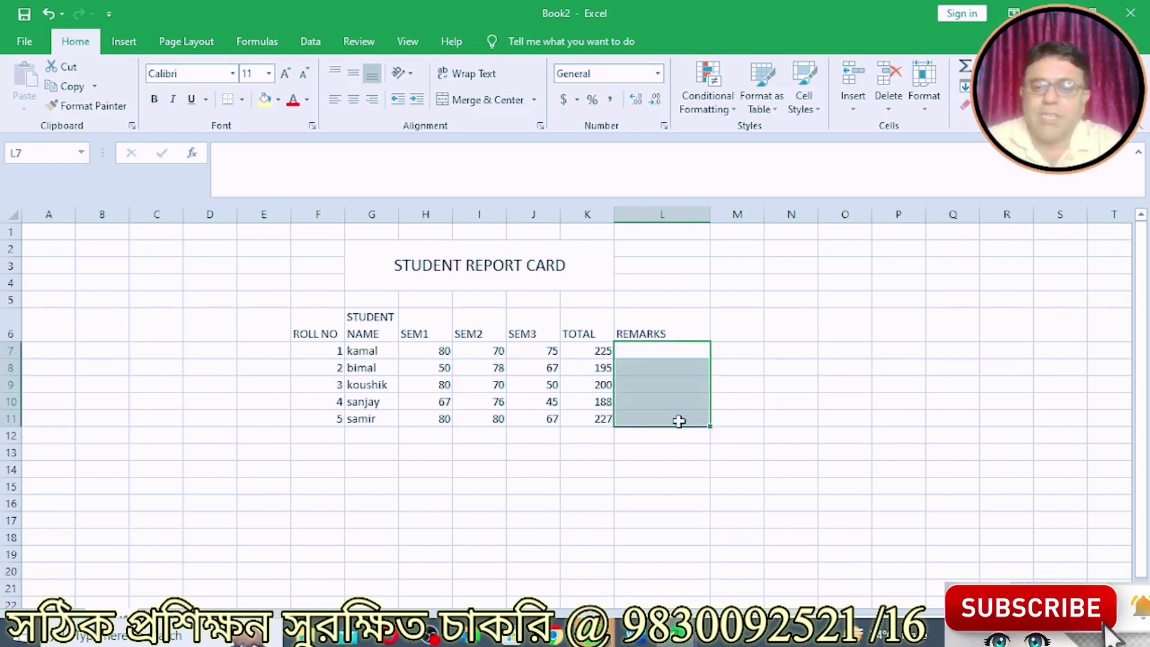
{"action": "left_click", "coordinate": [632, 349]}
{"action": "type", "text": "=I"}
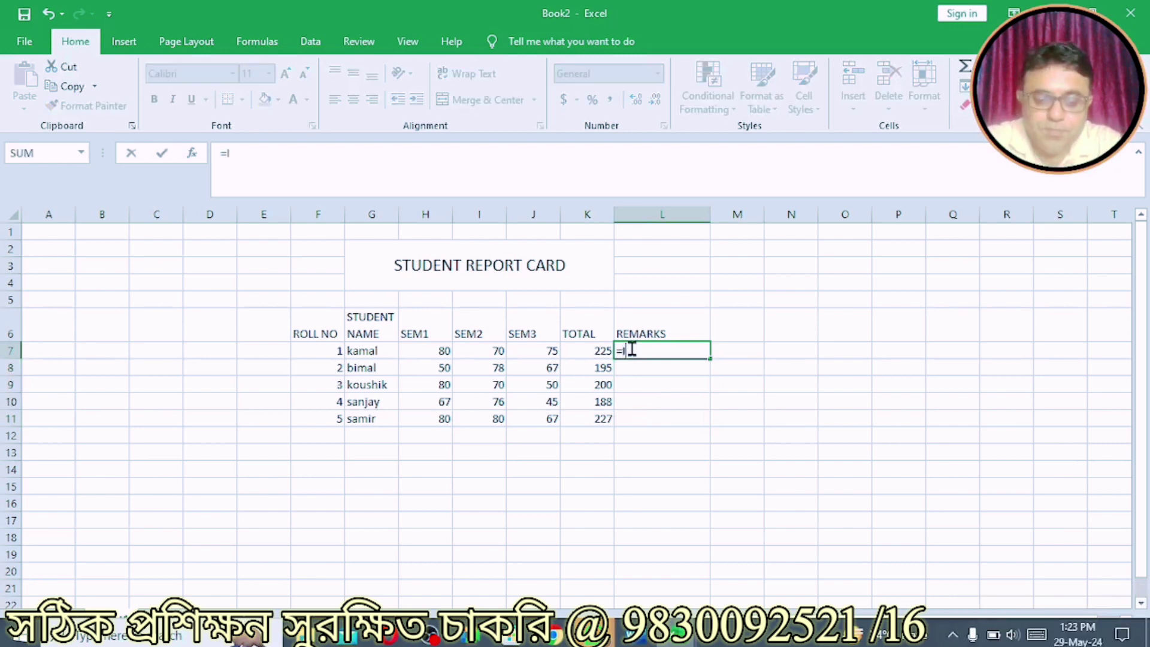
{"action": "type", "text": "F("}
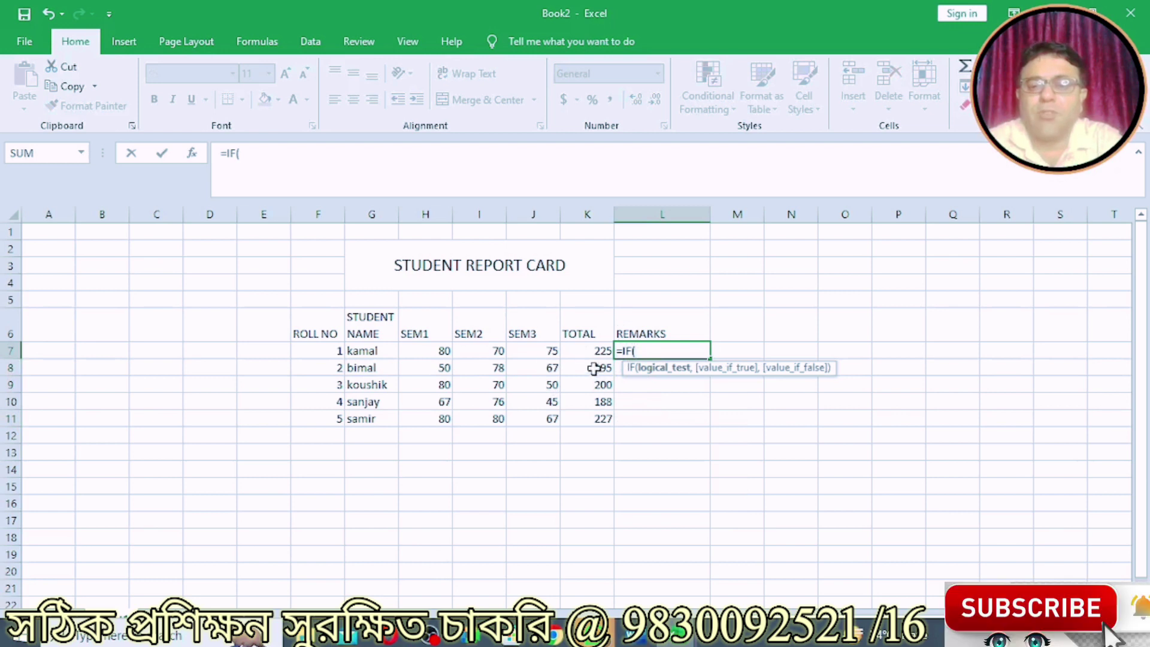
{"action": "left_click", "coordinate": [593, 350]}
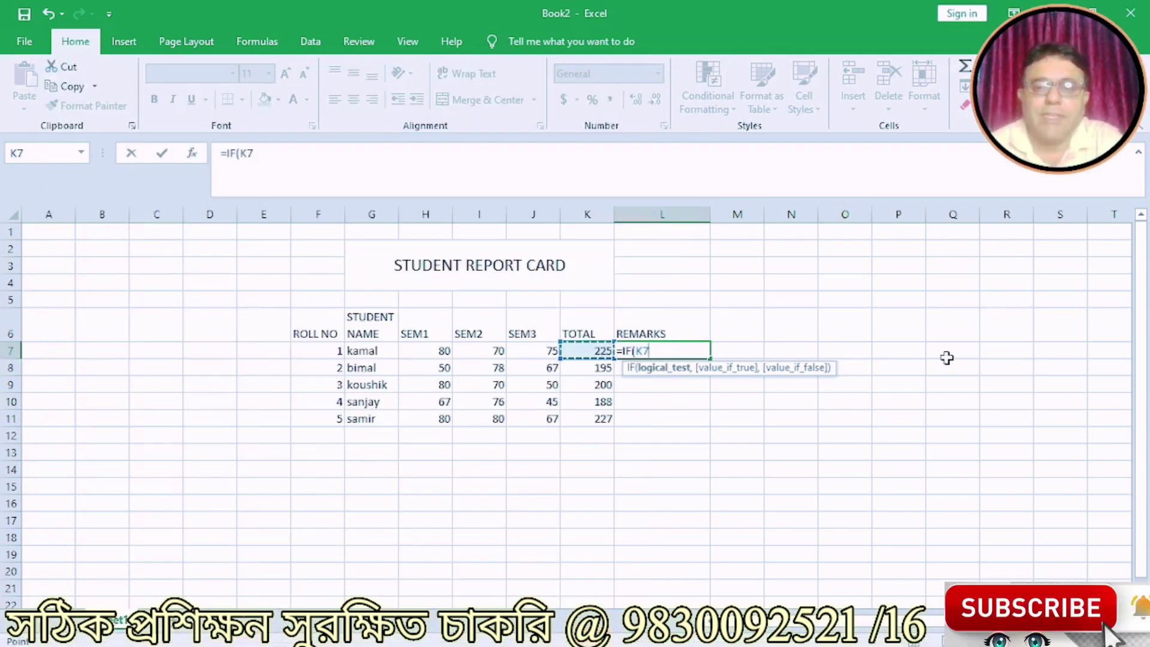
{"action": "type", "text": ">=210,"}
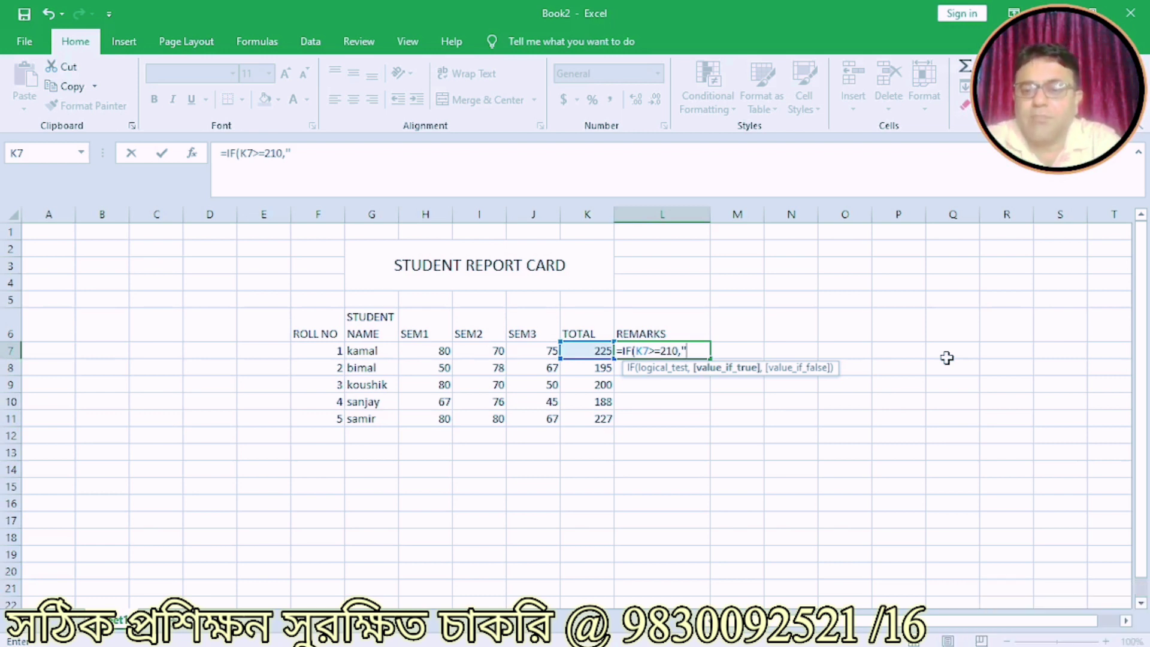
{"action": "type", "text": "[PA"}
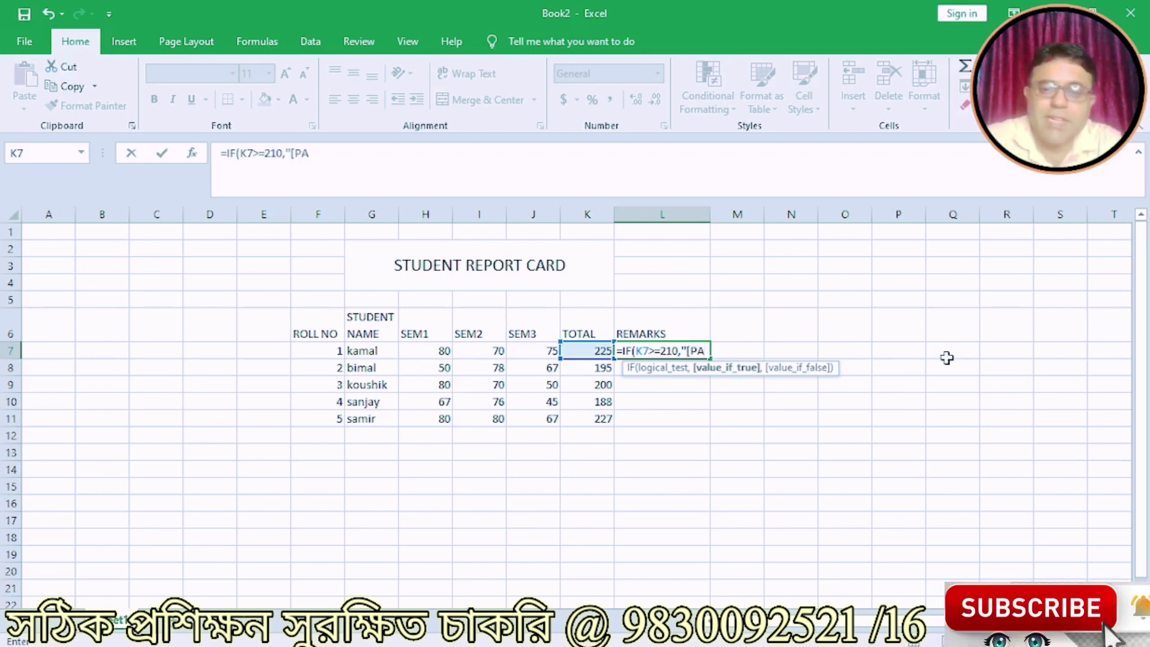
{"action": "type", "text": "SS "}
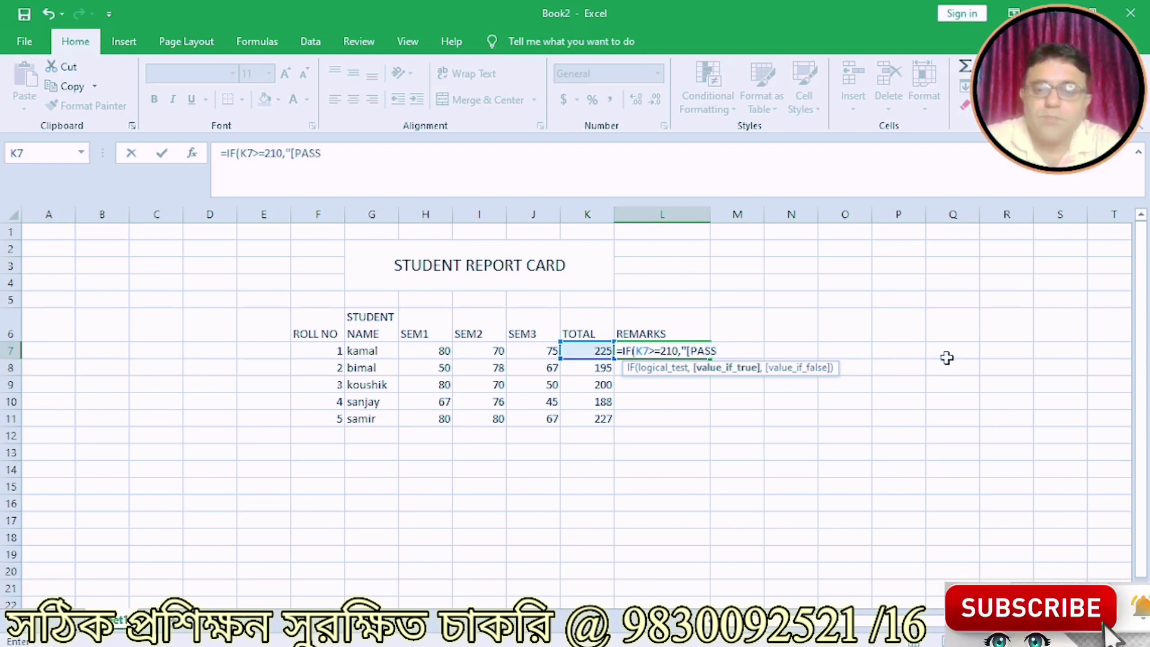
{"action": "type", "text": "CANDIDATE\""}
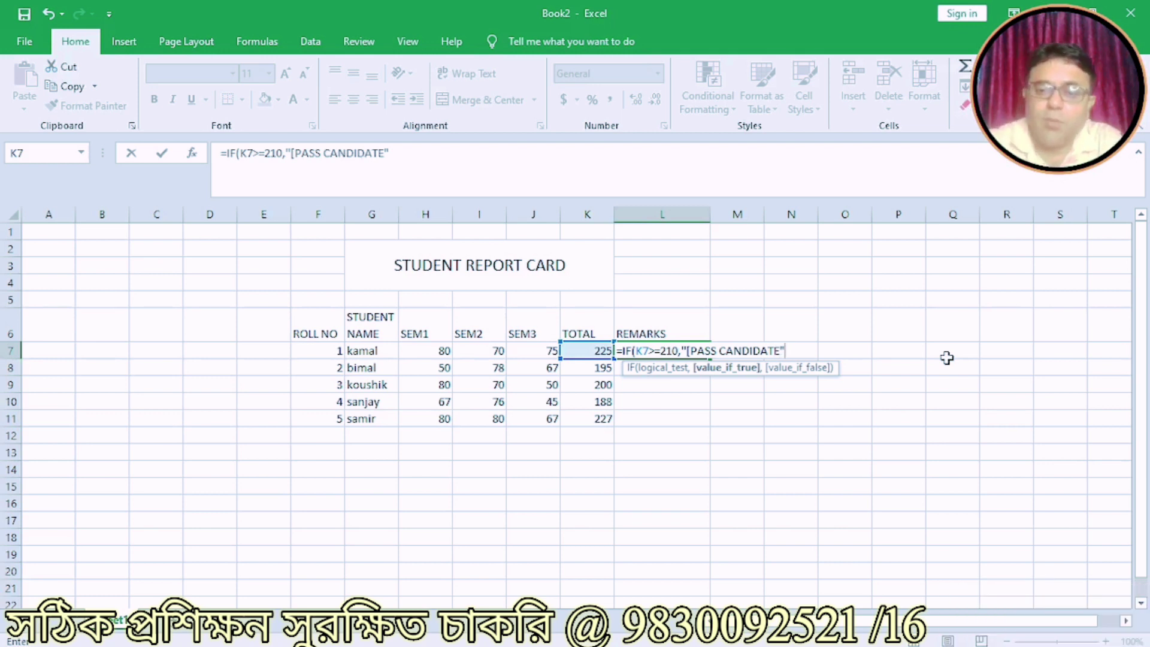
{"action": "type", "text": ","}
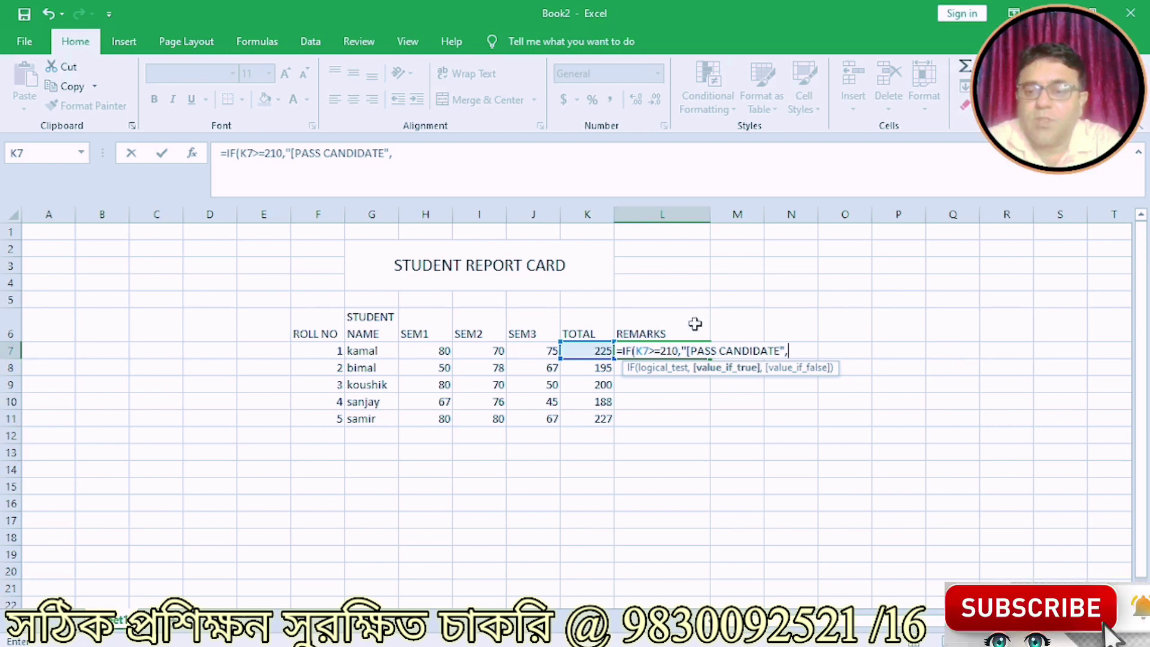
Remove the stray bracket, append "FAIL CANDIDAGTE"), and commit the L7 formula, raising a formula warning
{"action": "left_click", "coordinate": [690, 349]}
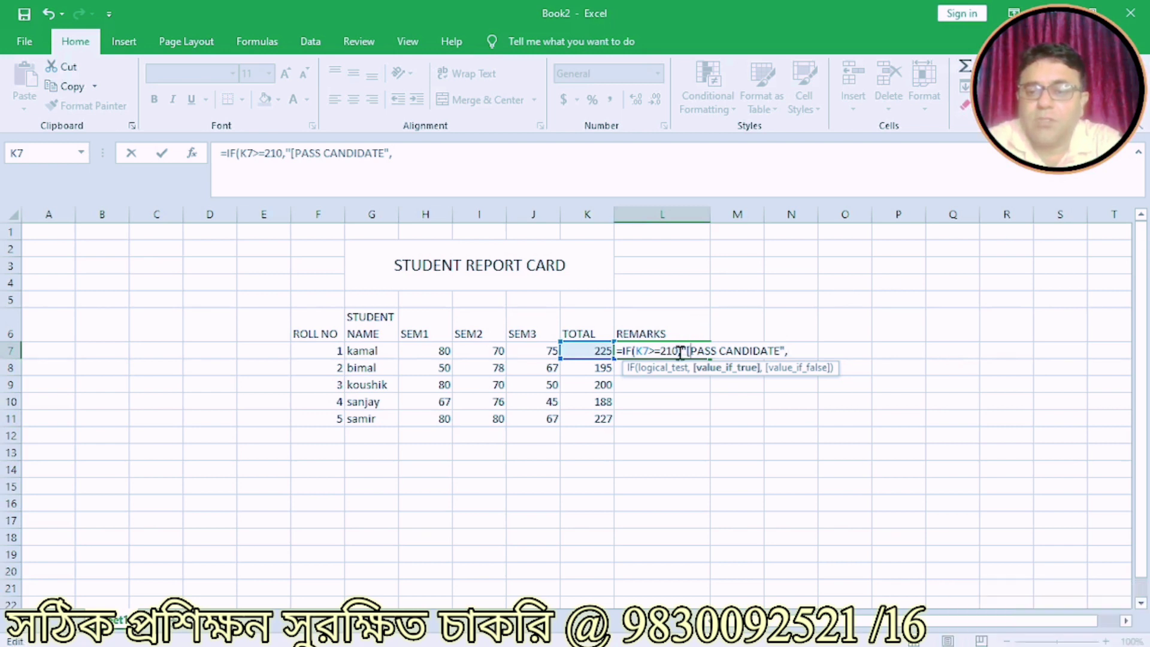
{"action": "key", "text": "BackSpace"}
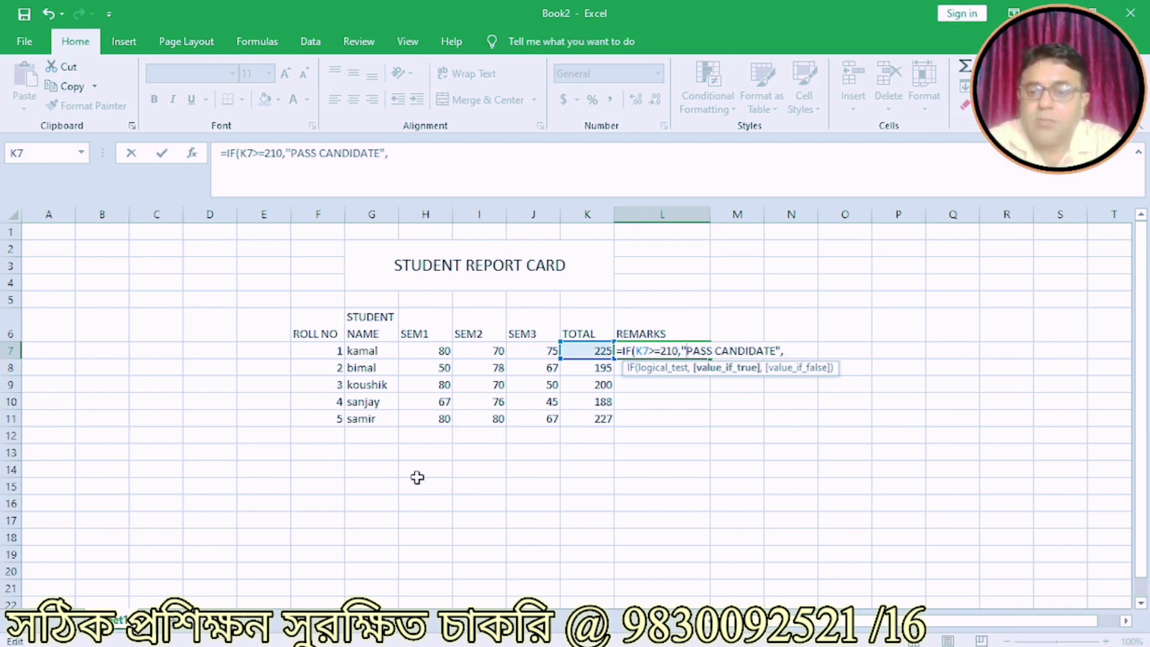
{"action": "left_click", "coordinate": [786, 351]}
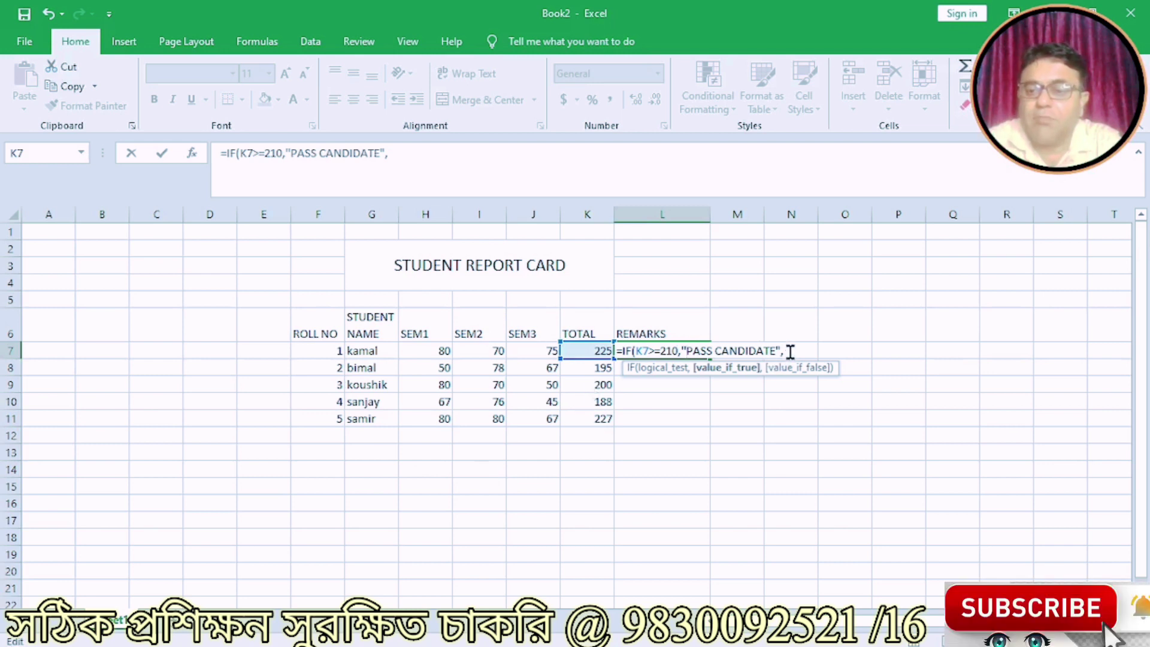
{"action": "type", "text": "\"FAIL CANDI"}
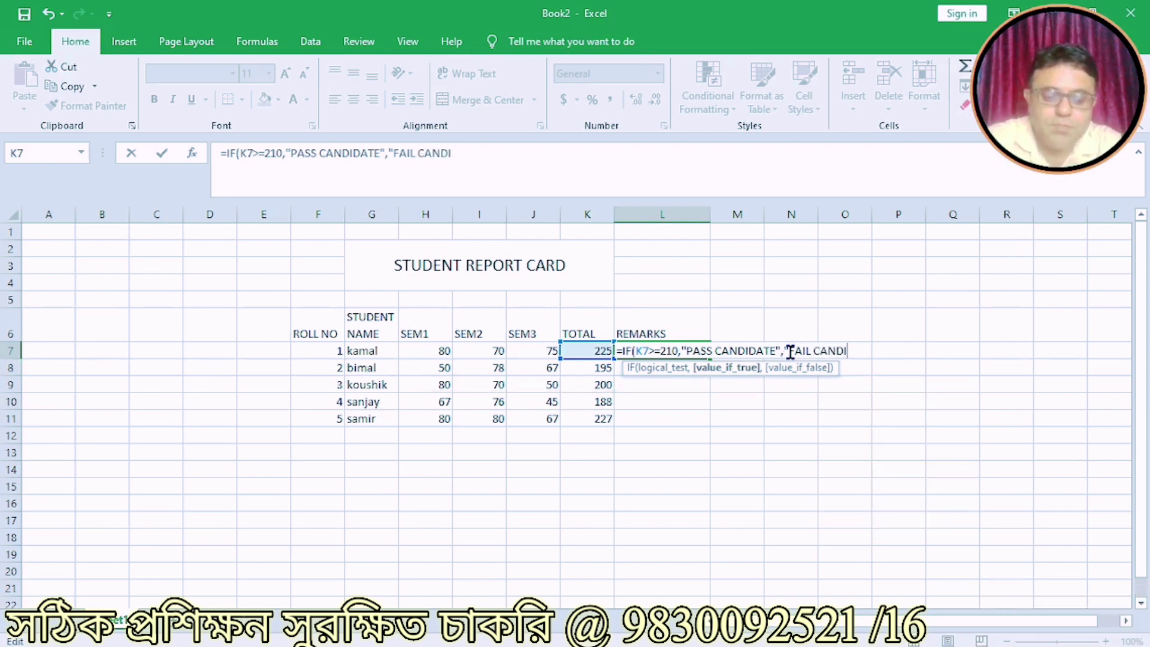
{"action": "type", "text": "DAGTE\""}
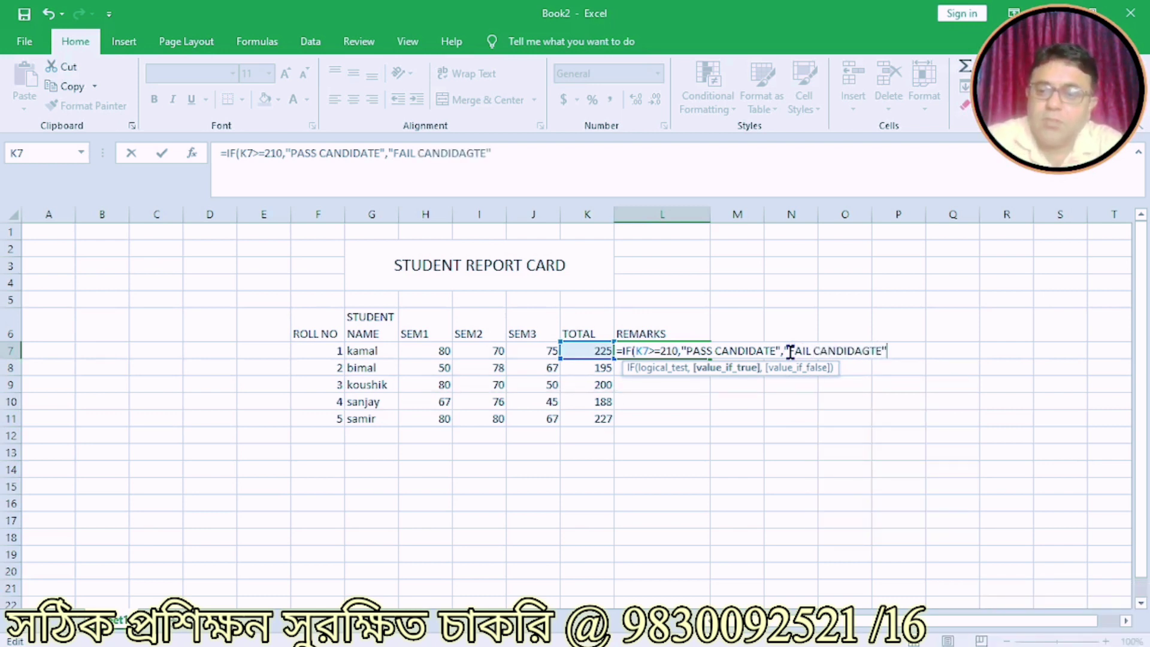
{"action": "type", "text": ")"}
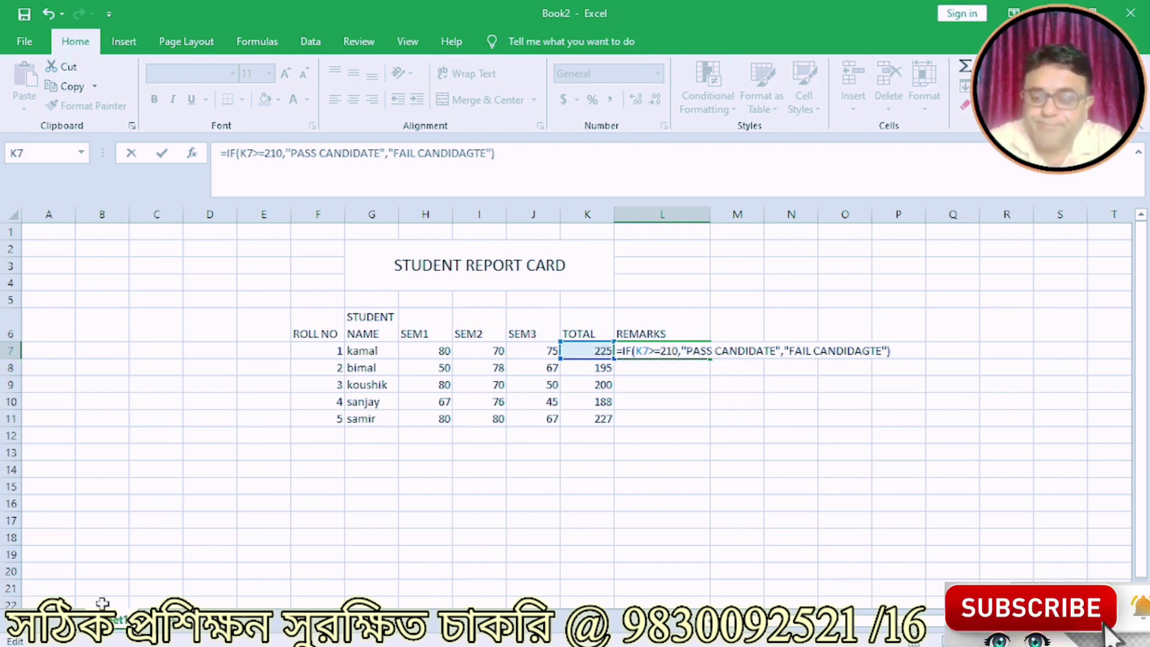
{"action": "key", "text": "Return"}
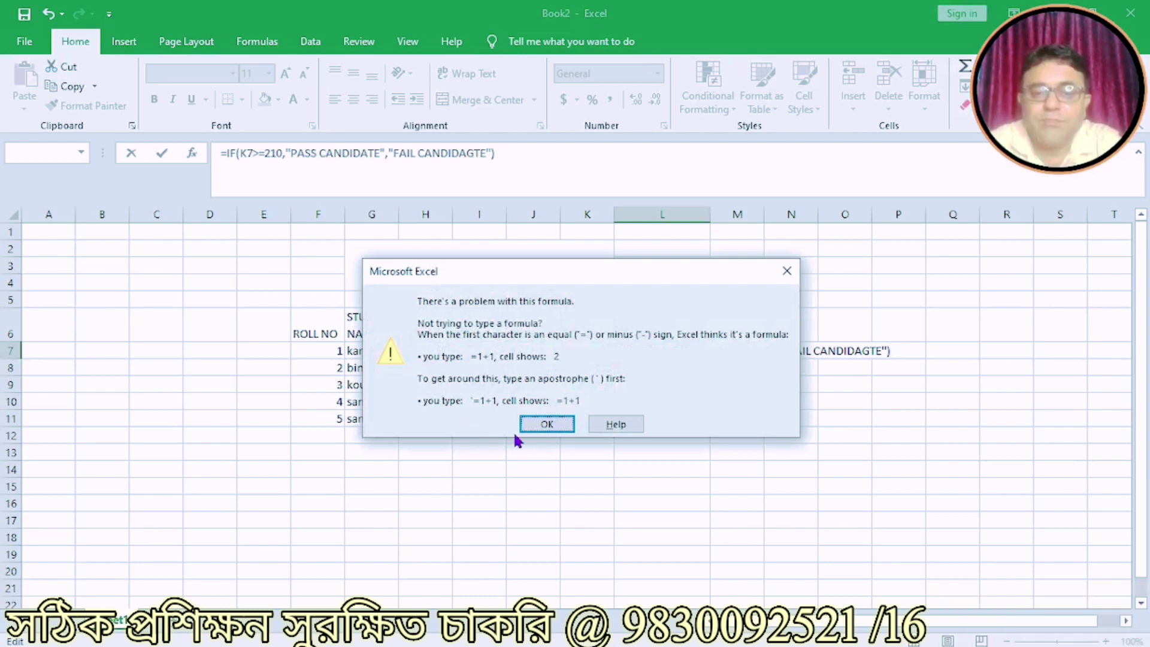
Dismiss the formula warnings and retype the quote before PASS, removing the closing quote after CANDIDAGTE
{"action": "left_click", "coordinate": [543, 427]}
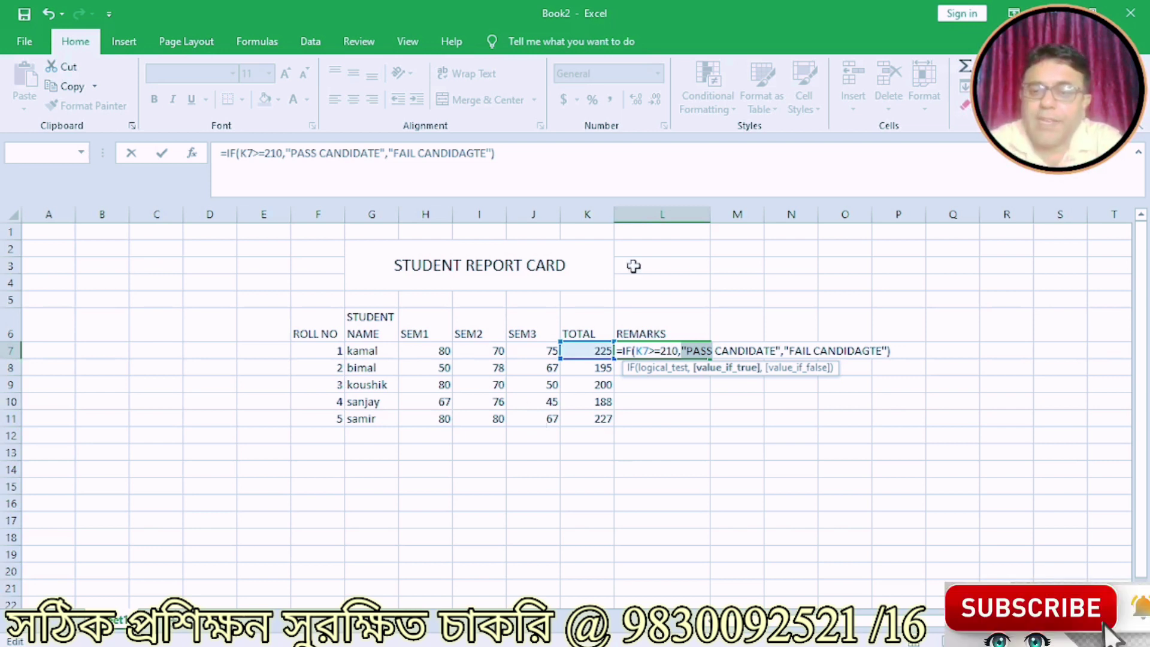
{"action": "left_click", "coordinate": [687, 351]}
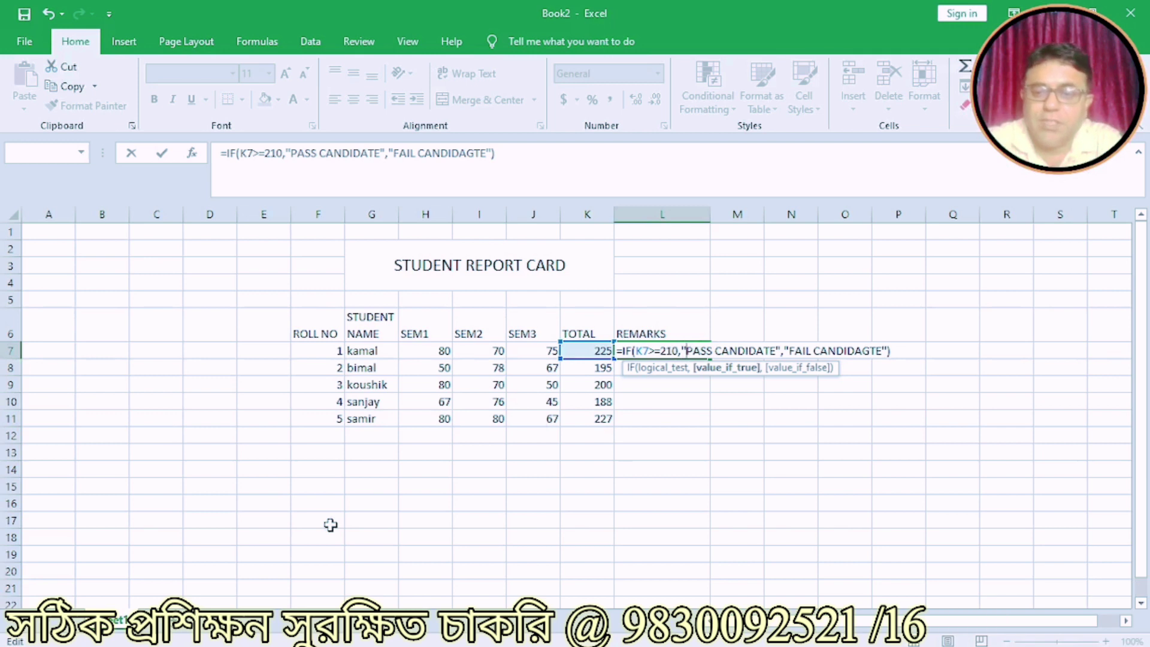
{"action": "key", "text": "BackSpace"}
{"action": "type", "text": "\""}
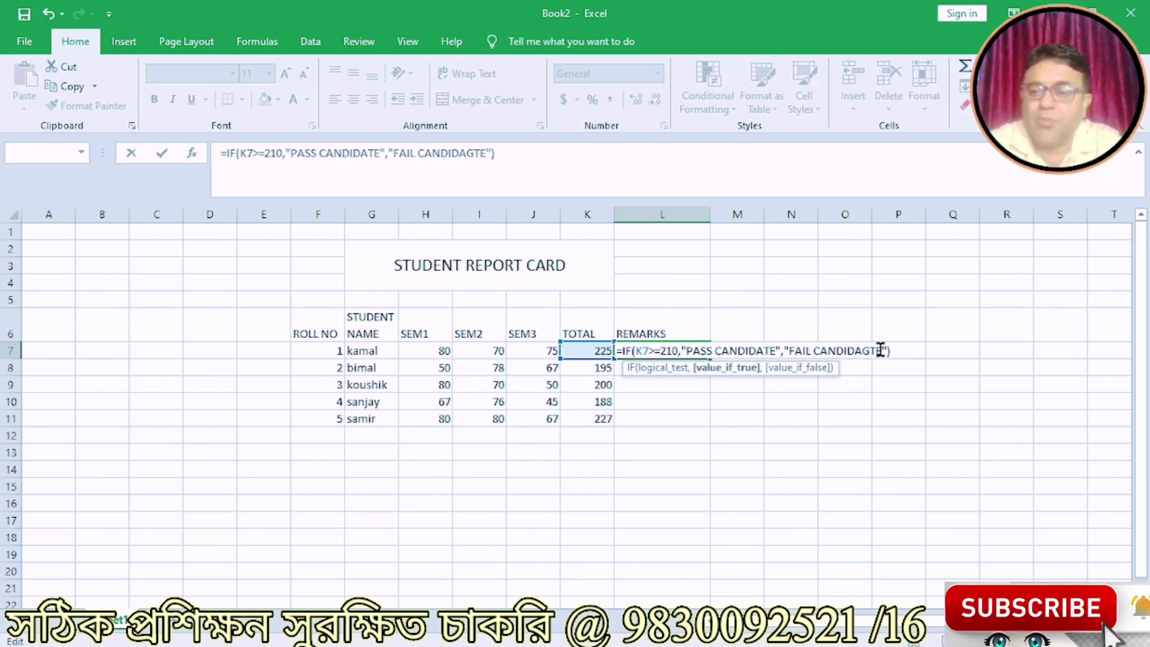
{"action": "left_click", "coordinate": [900, 350]}
{"action": "key", "text": "Return"}
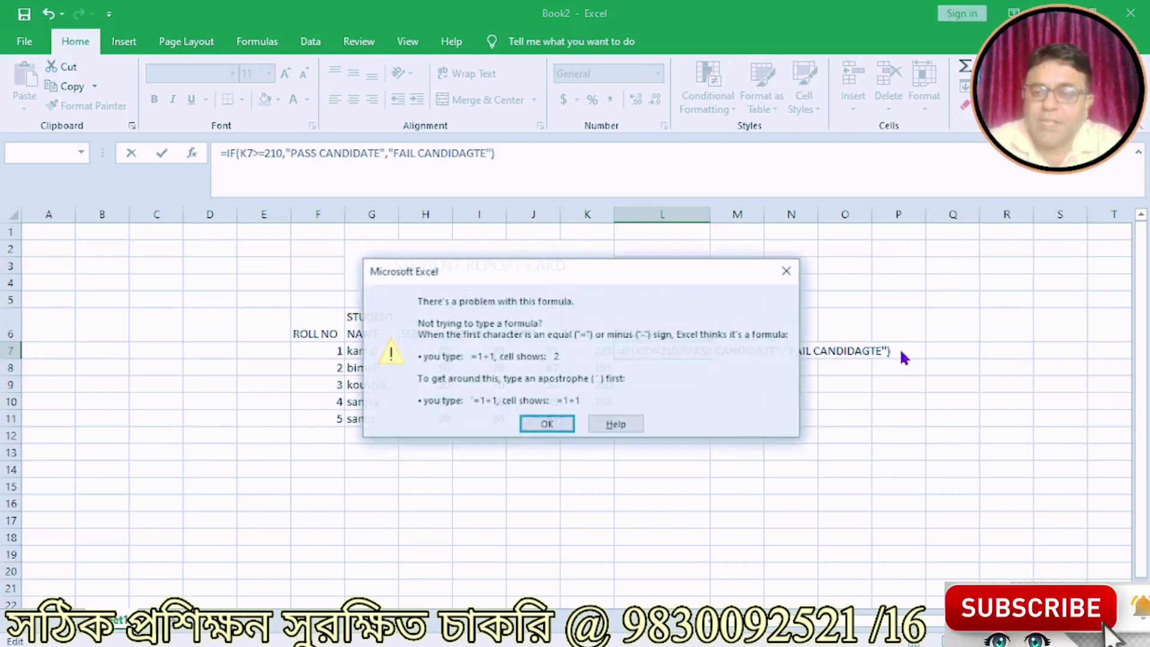
{"action": "left_click", "coordinate": [529, 424]}
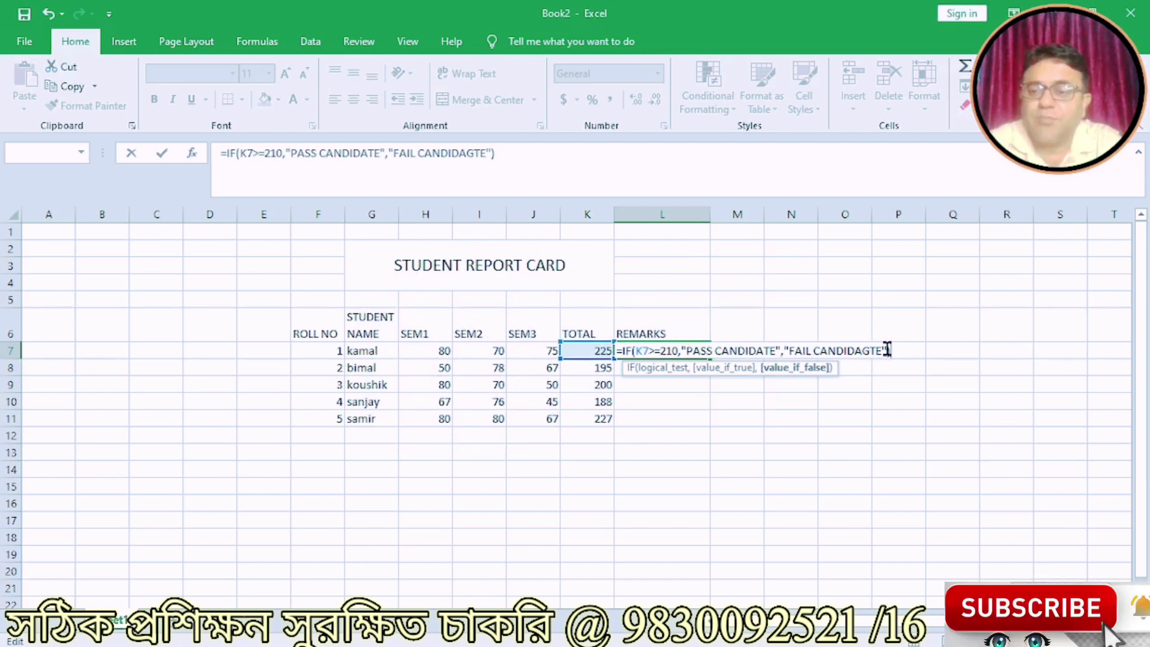
{"action": "key", "text": "BackSpace"}
Restore the closing quote, commit the L7 remark formula, and fill it down to L11
{"action": "type", "text": "\""}
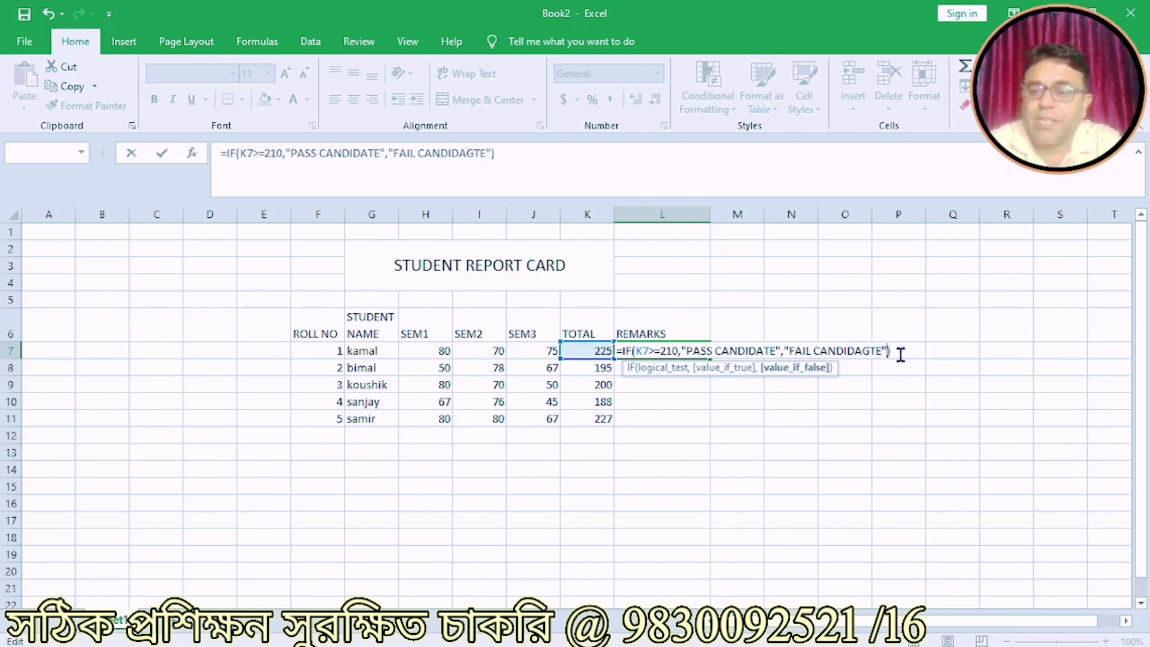
{"action": "key", "text": "Return"}
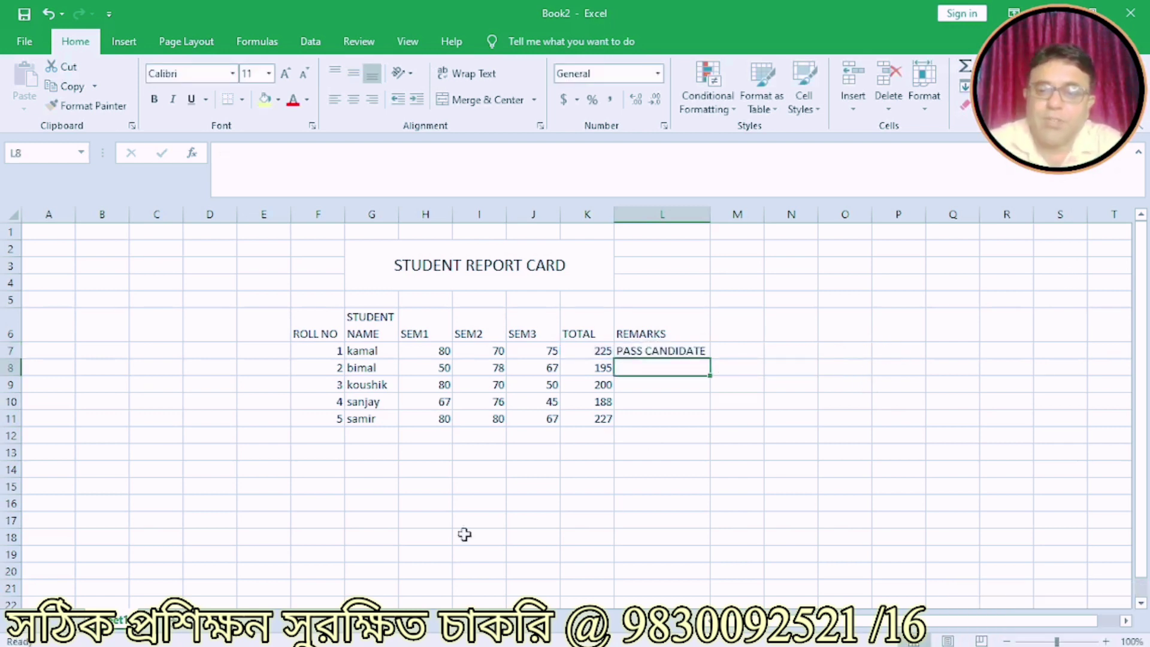
{"action": "left_click", "coordinate": [661, 353]}
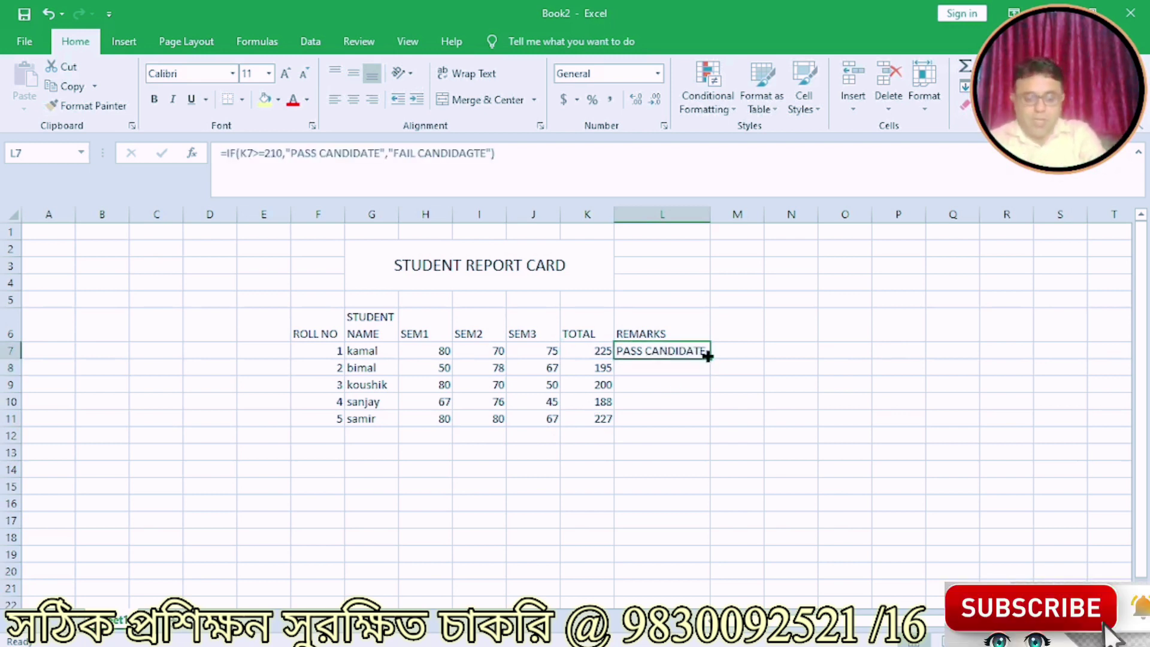
{"action": "left_click_drag", "start_coordinate": [707, 355], "coordinate": [711, 427]}
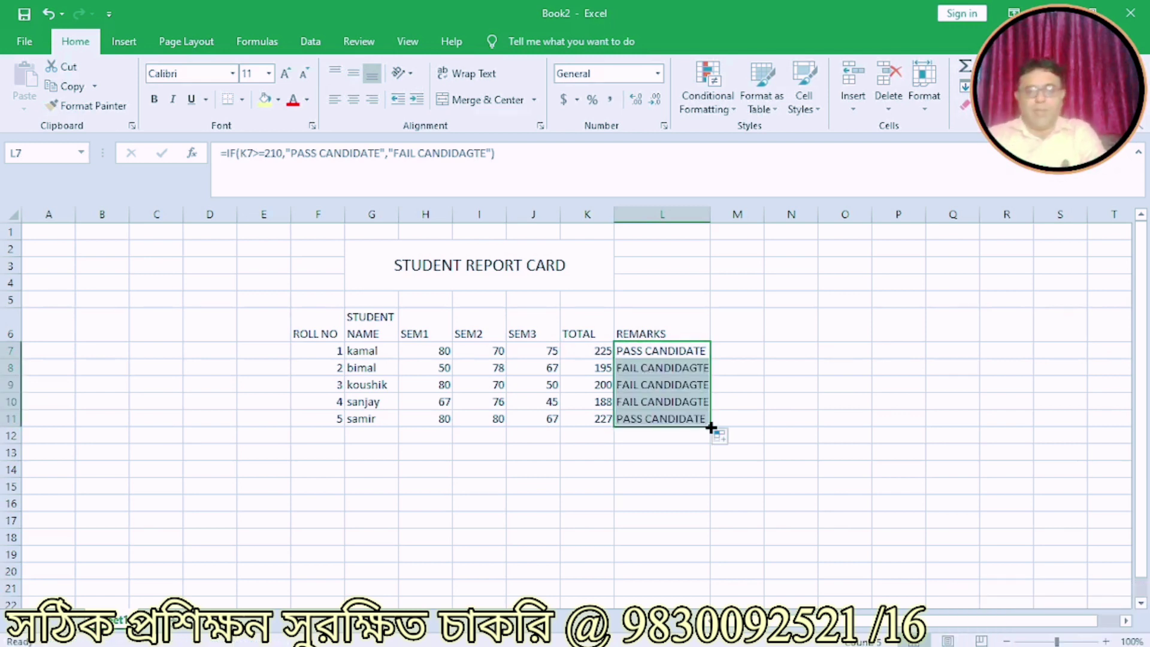
Change bimal's SEM1 mark in H8 to 80 and samir's in H11 to 40
{"action": "left_click", "coordinate": [426, 369]}
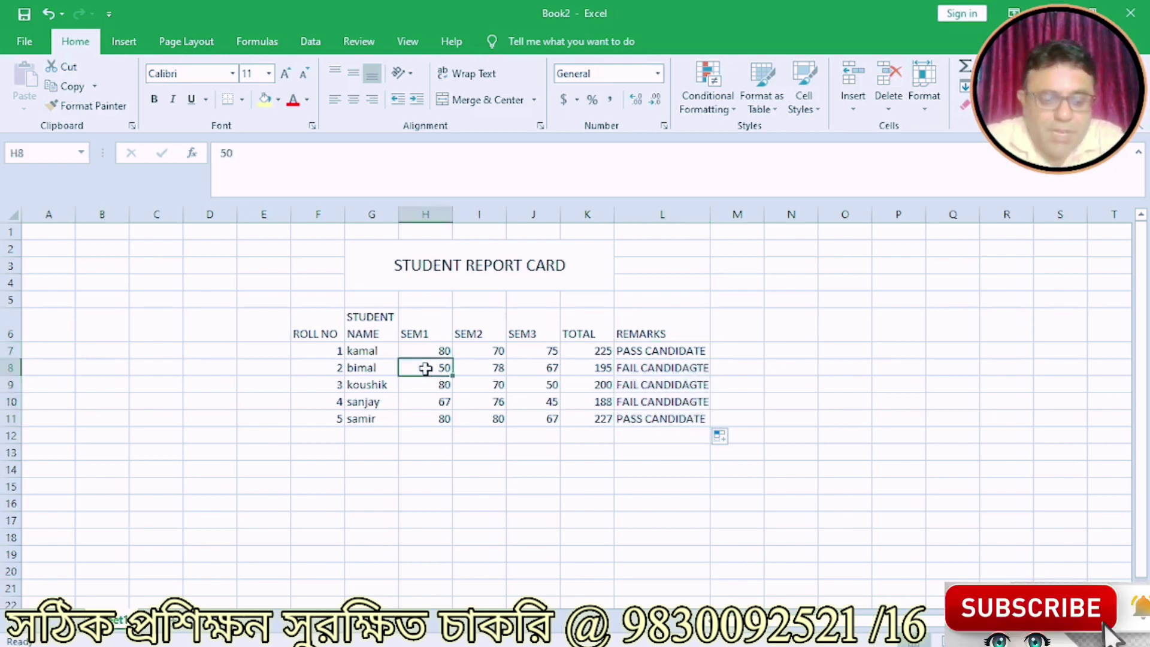
{"action": "type", "text": "80"}
{"action": "key", "text": "Tab"}
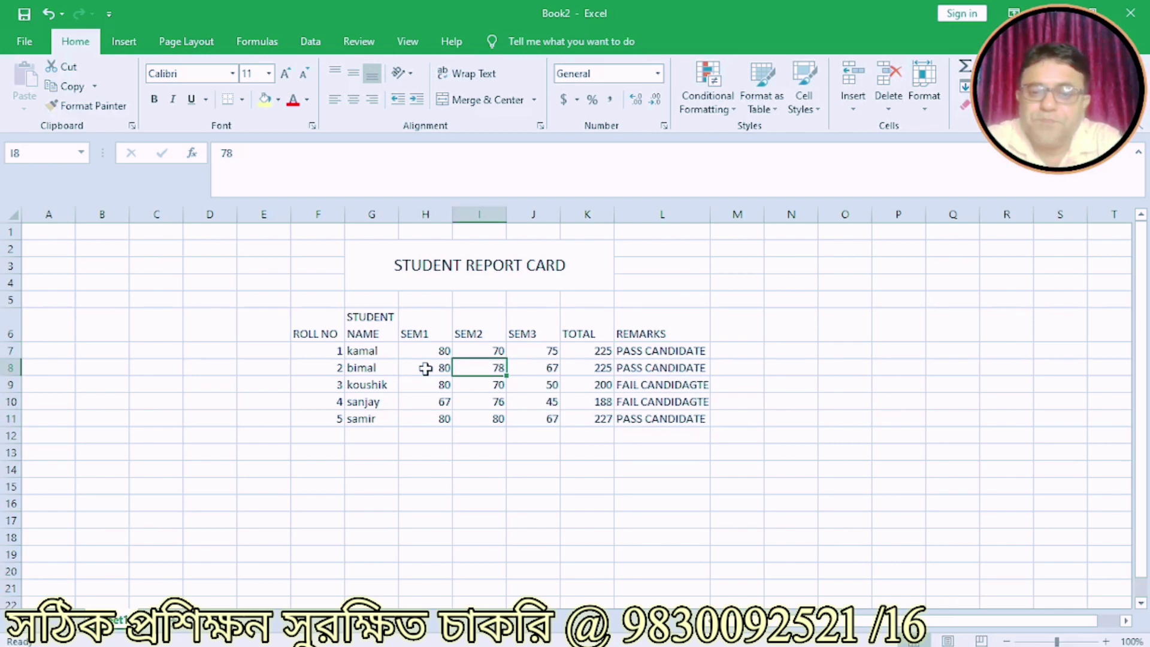
{"action": "key", "text": "Tab"}
{"action": "key", "text": "Tab"}
{"action": "key", "text": "Tab"}
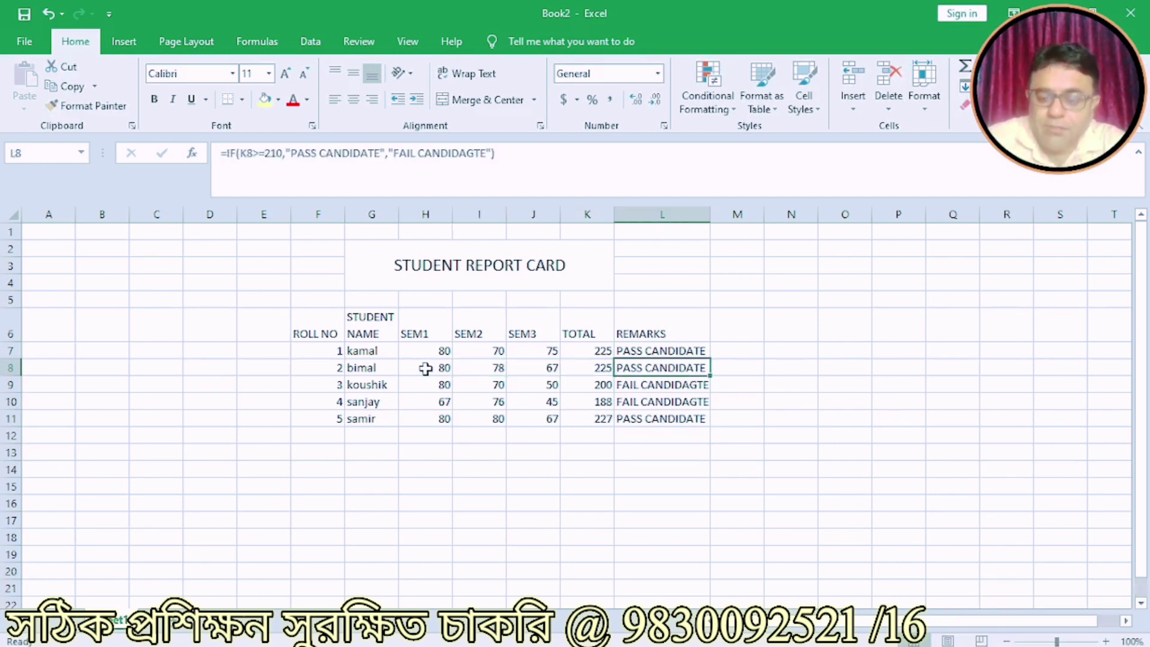
{"action": "key", "text": "Down"}
{"action": "key", "text": "Down"}
{"action": "key", "text": "Down"}
{"action": "key", "text": "Left"}
{"action": "key", "text": "Left"}
{"action": "key", "text": "Left"}
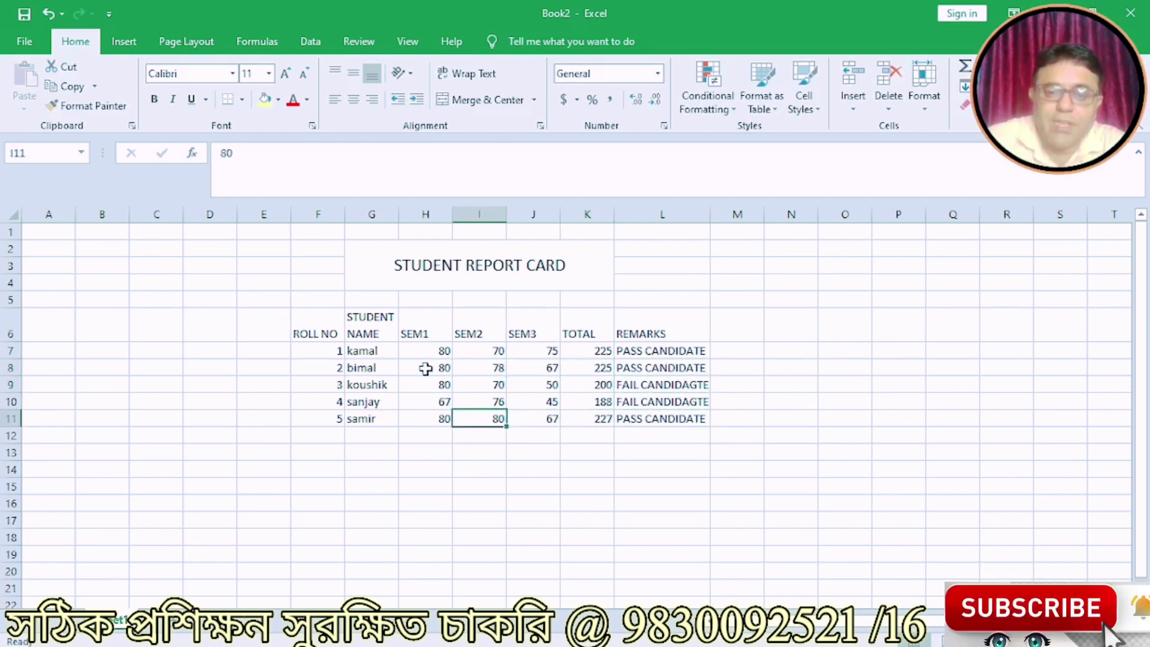
{"action": "key", "text": "Left"}
{"action": "type", "text": "40"}
{"action": "key", "text": "Tab"}
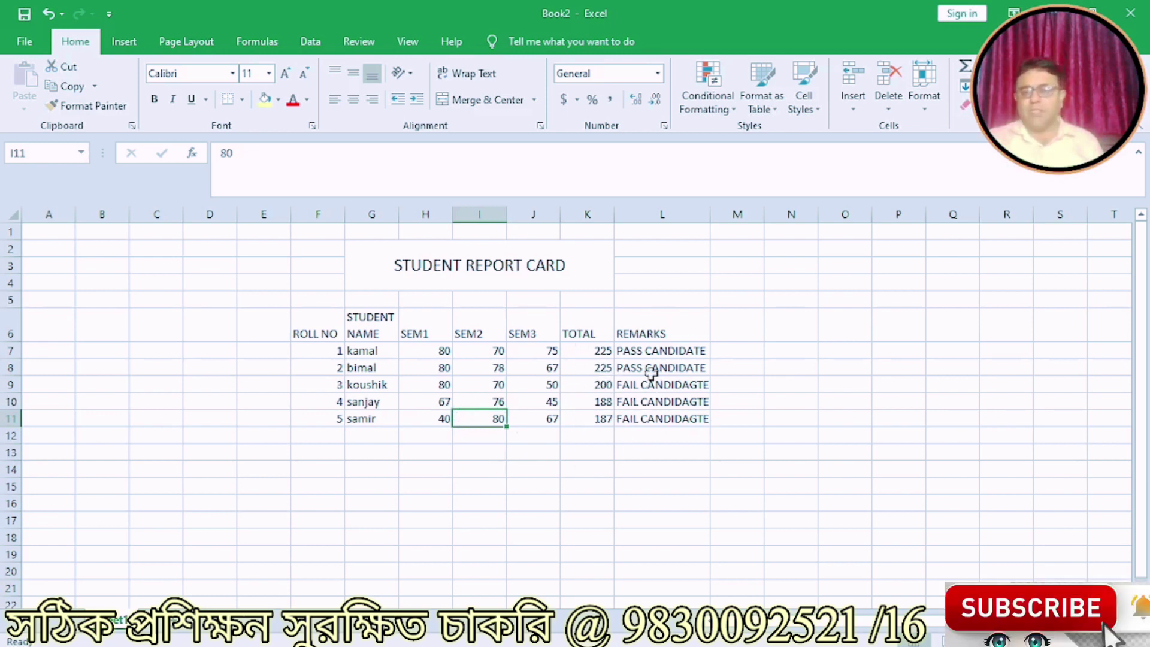
{"action": "left_click", "coordinate": [676, 352]}
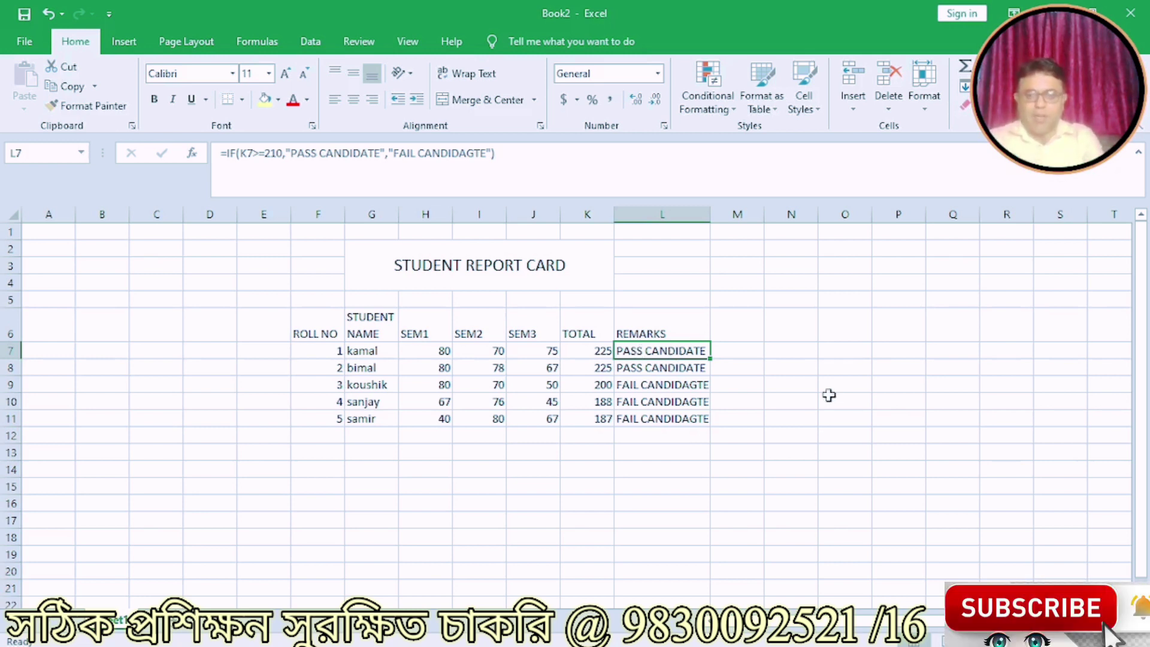
Select remark cells L7:L11 and delete their pass/fail formulas
{"action": "left_click", "coordinate": [790, 482]}
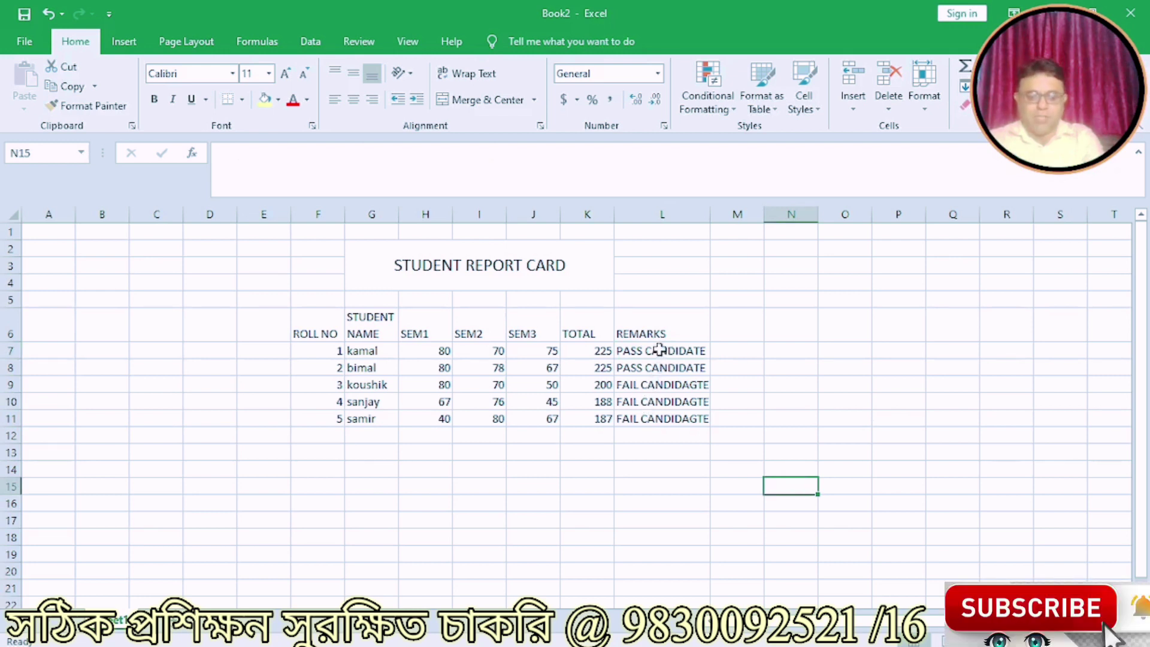
{"action": "left_click_drag", "start_coordinate": [659, 349], "coordinate": [657, 392]}
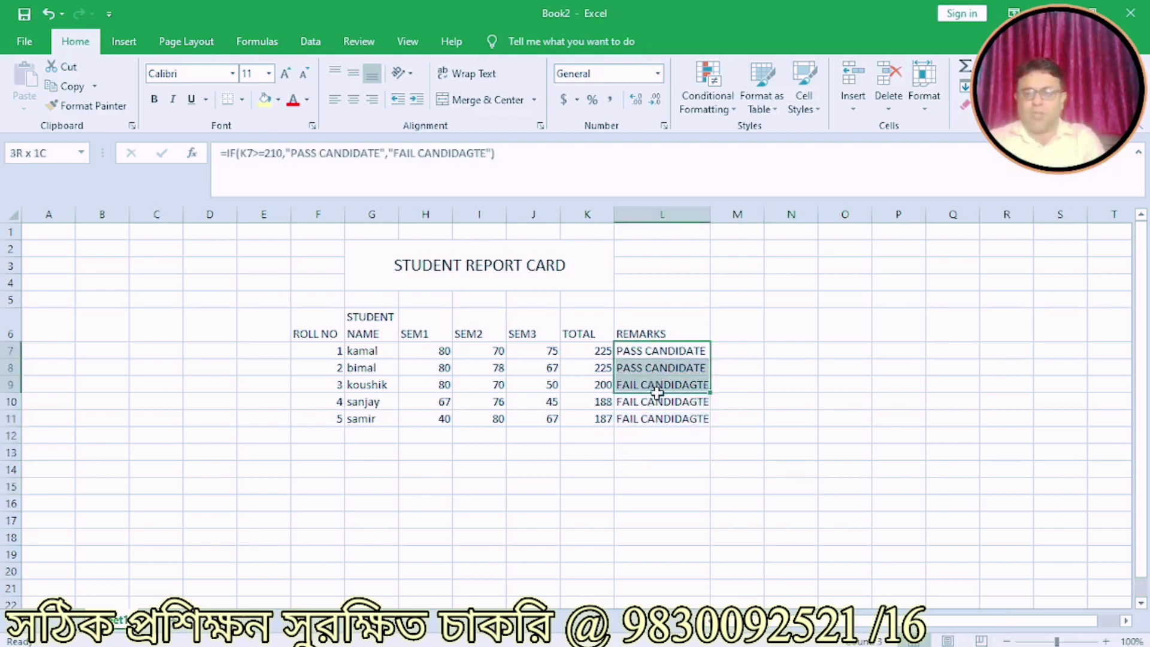
{"action": "left_click_drag", "start_coordinate": [657, 392], "coordinate": [659, 418]}
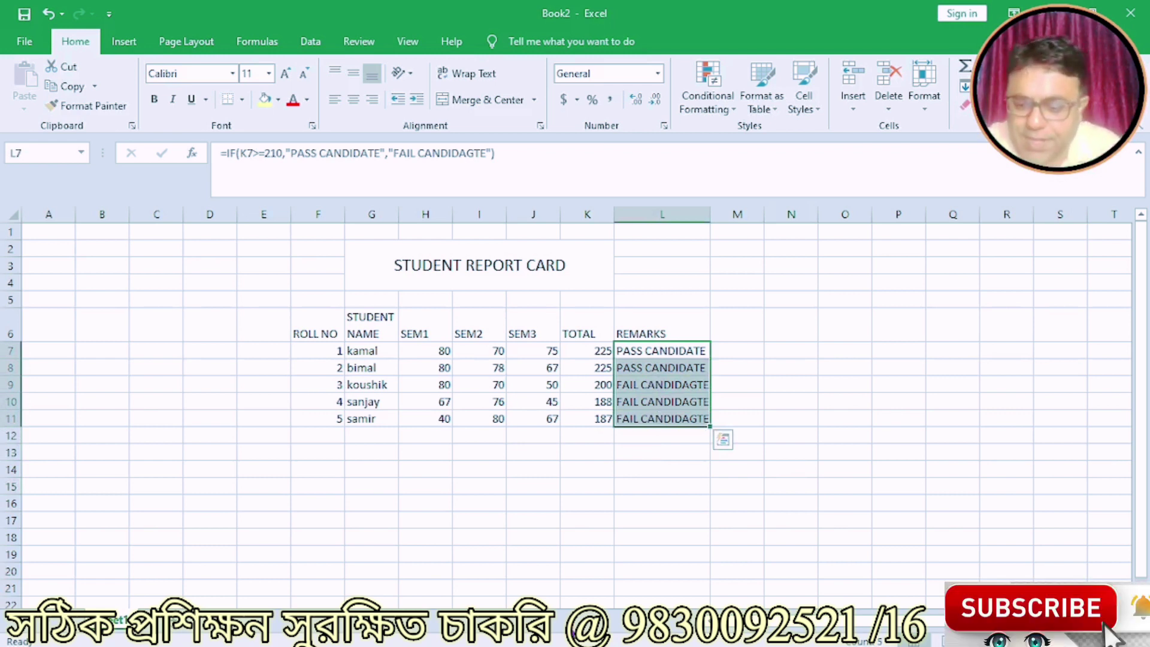
{"action": "key", "text": "Delete"}
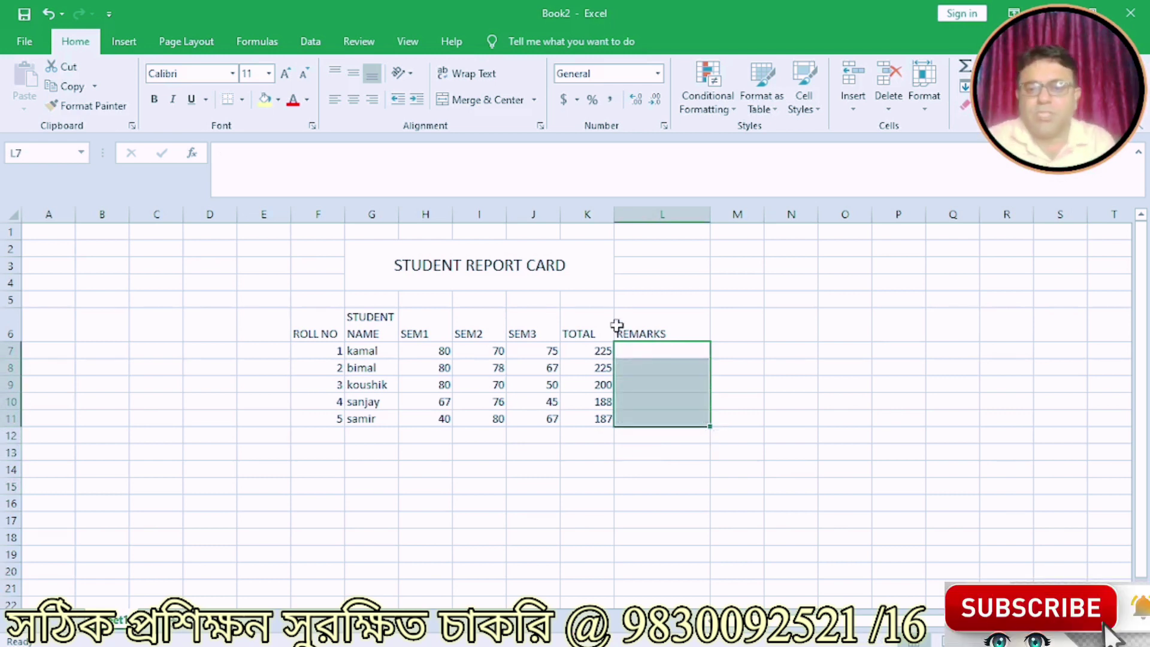
{"action": "left_click", "coordinate": [637, 354]}
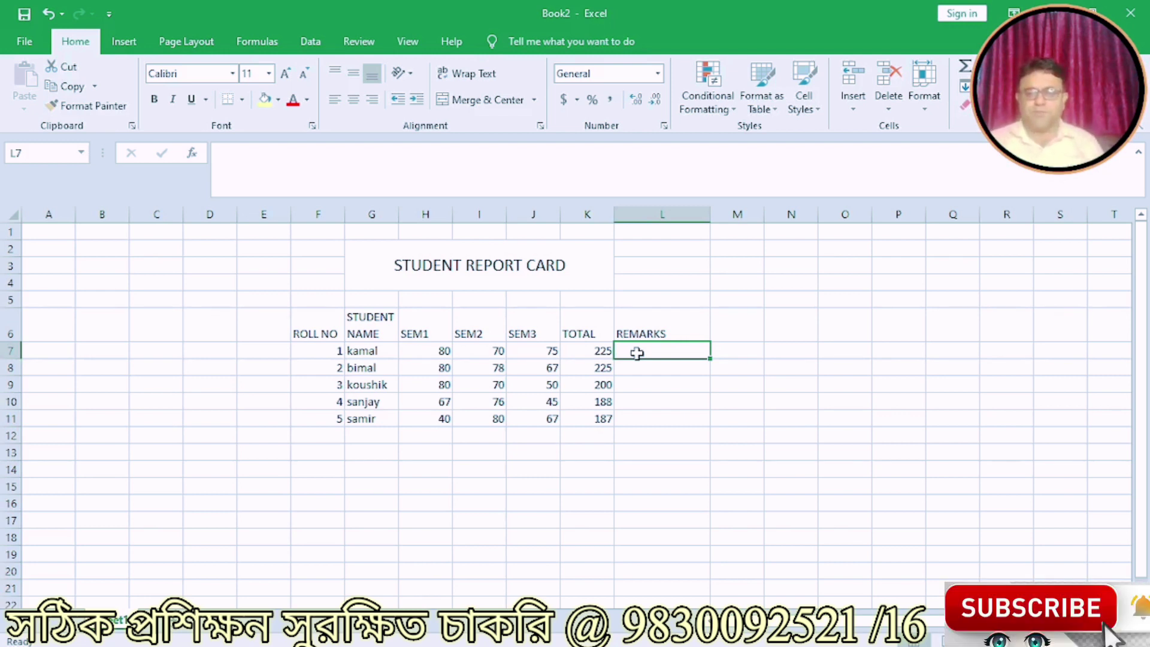
Enter =IF(K7>=220,"GRADE A",IF(K7>=200,"GRADE B","GRADE C")) in L7, giving kamal GRADE A
{"action": "type", "text": "=IF"}
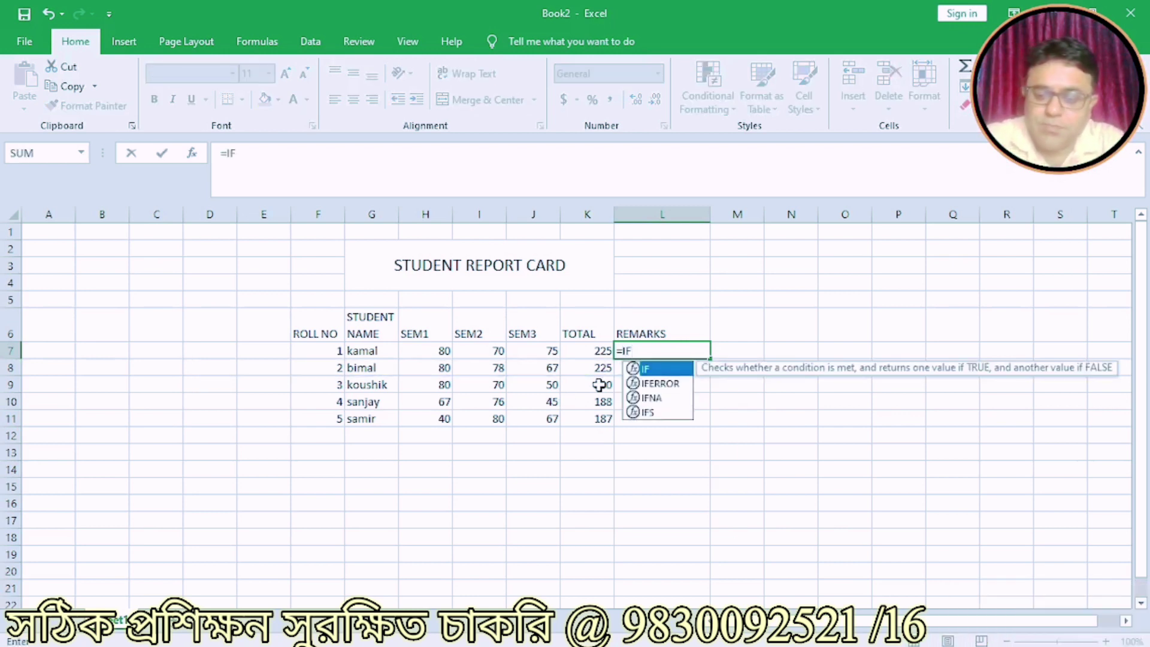
{"action": "type", "text": "("}
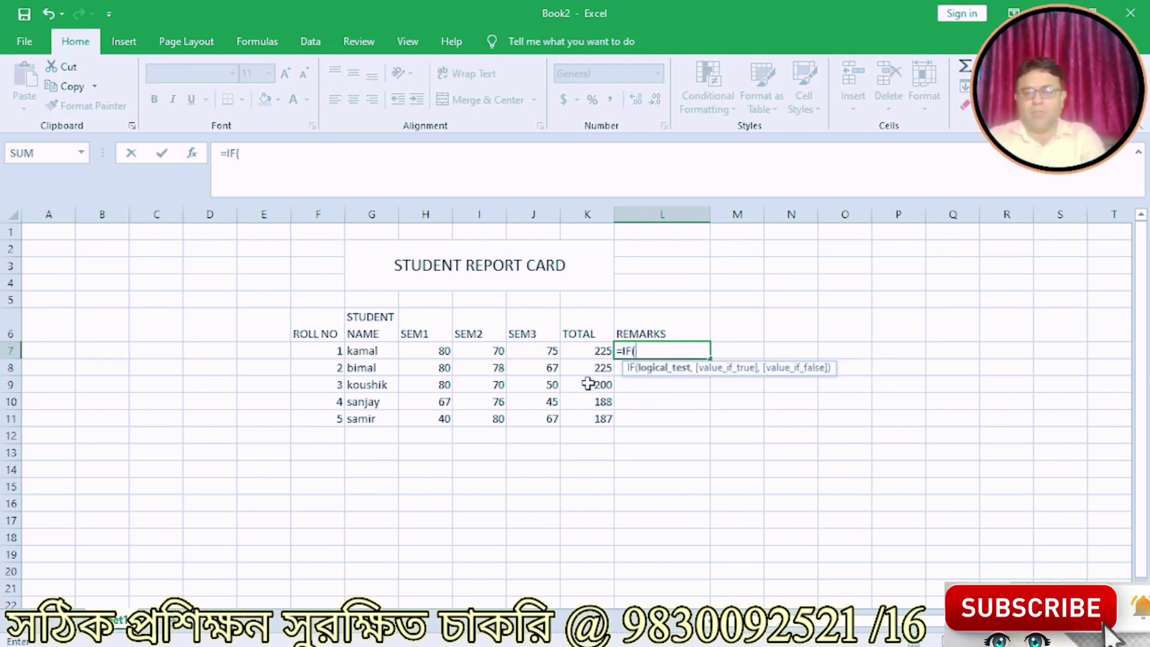
{"action": "left_click", "coordinate": [587, 351]}
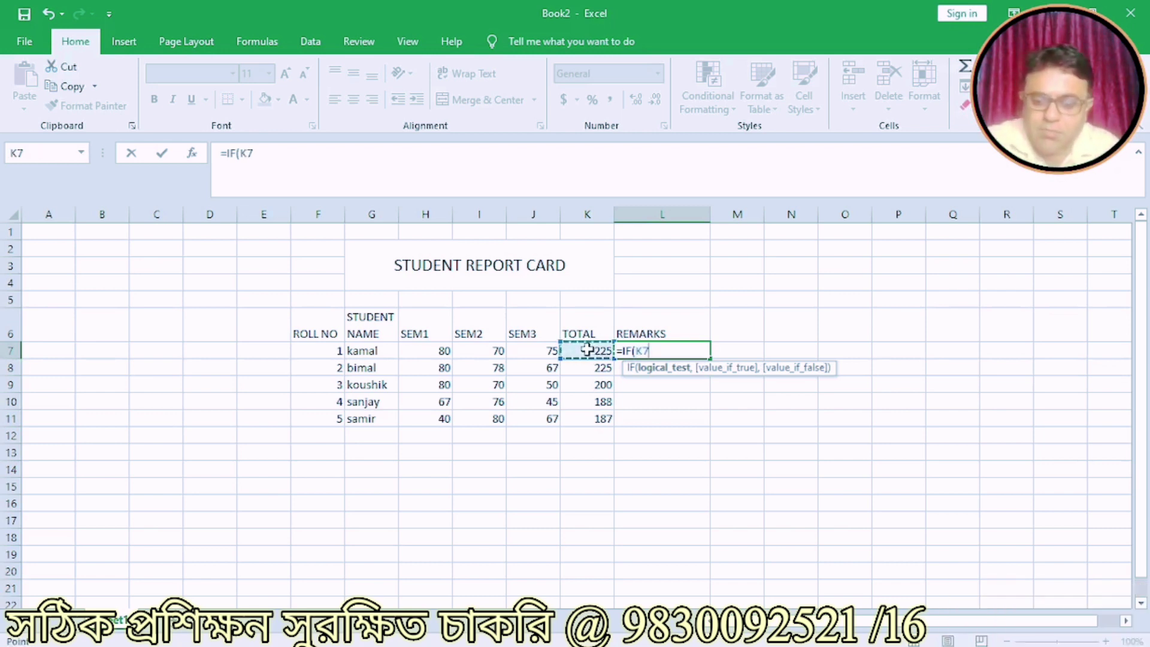
{"action": "type", "text": ">="}
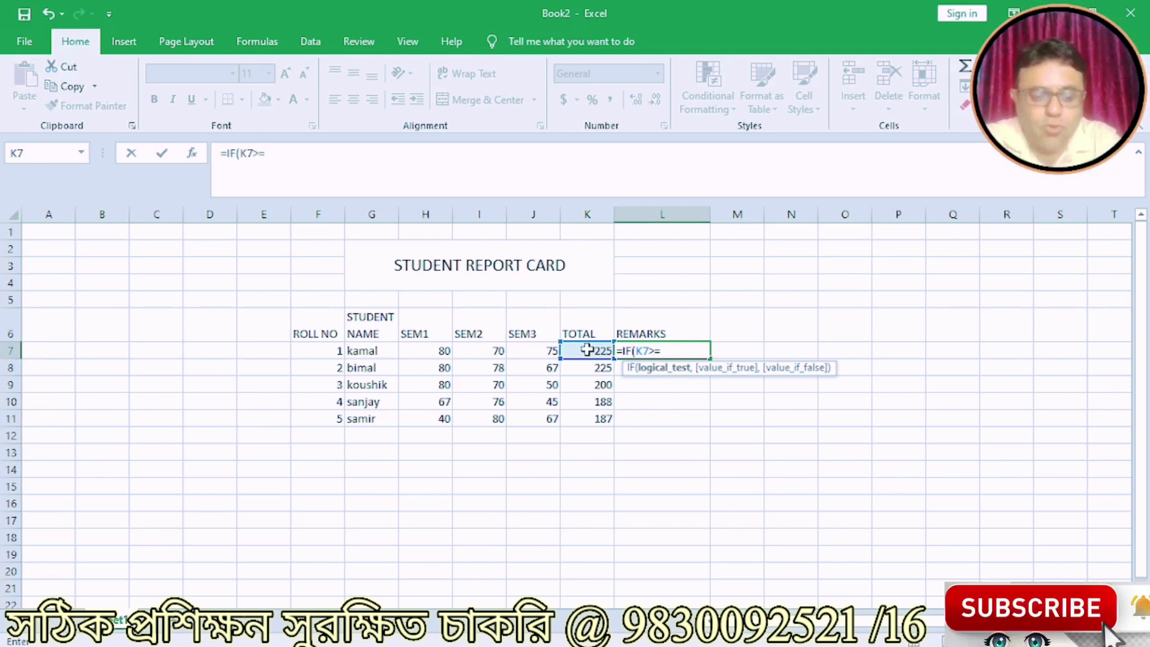
{"action": "type", "text": "220,\"GRD"}
{"action": "key", "text": "BackSpace"}
{"action": "type", "text": "ADE A\""}
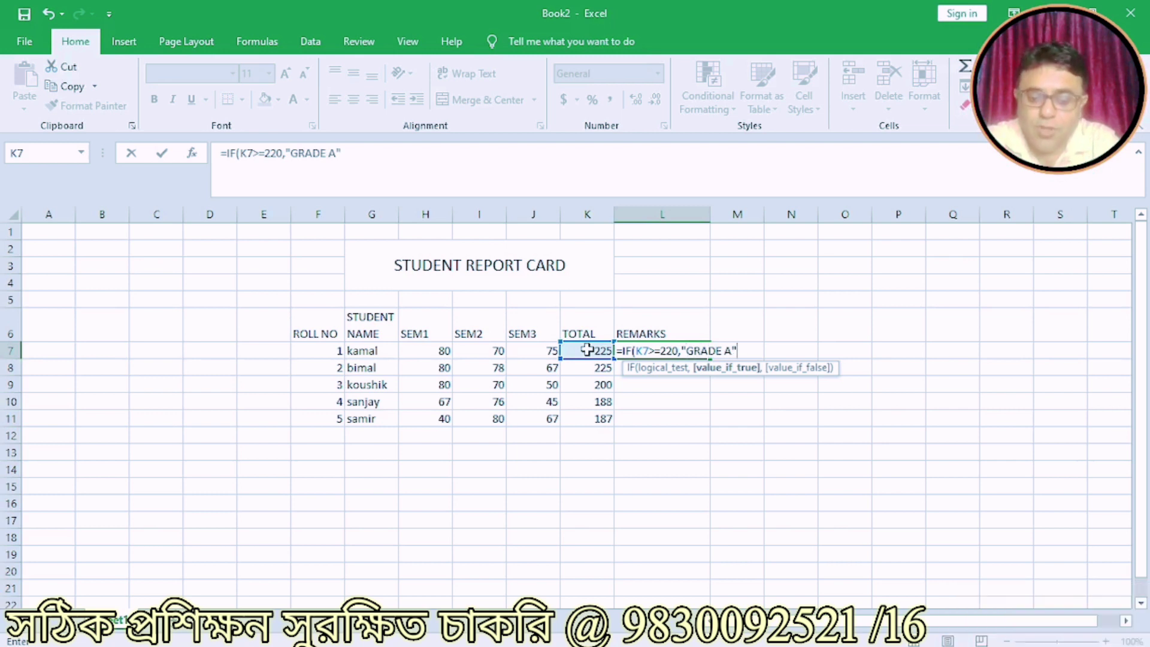
{"action": "type", "text": ",I"}
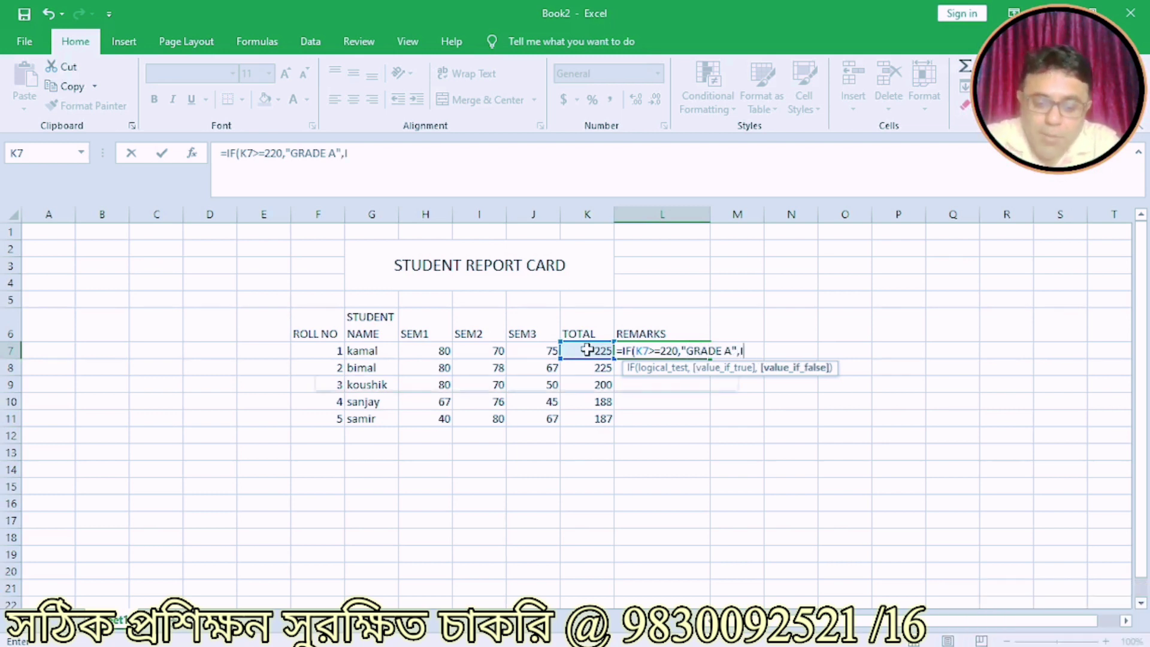
{"action": "type", "text": "F("}
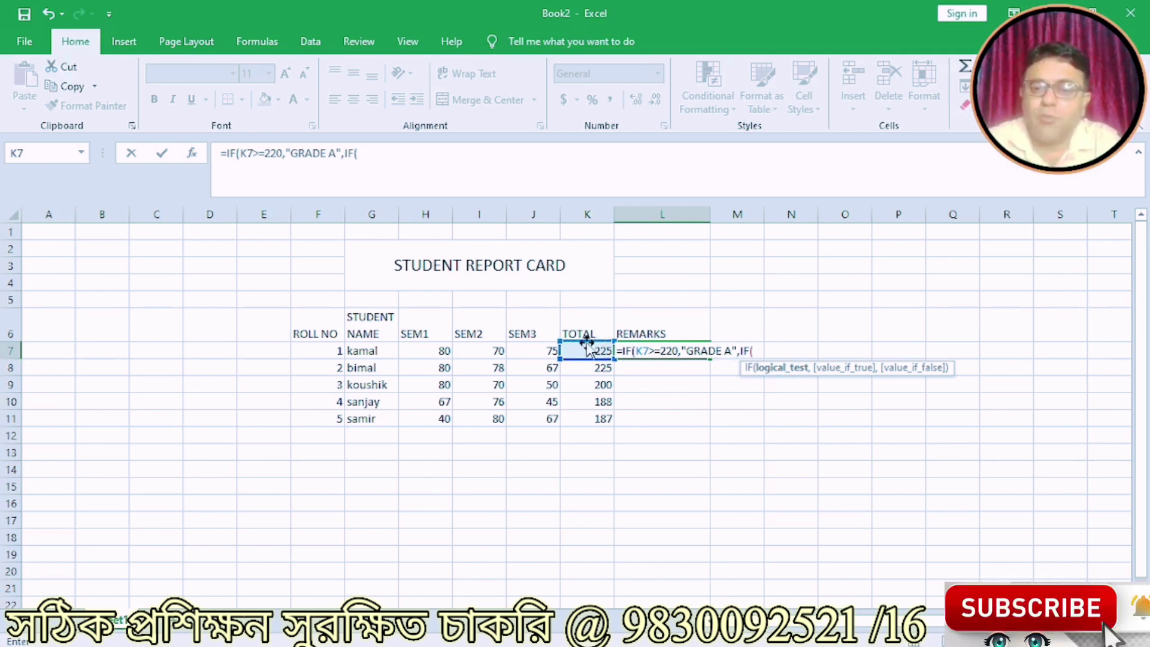
{"action": "left_click", "coordinate": [584, 350]}
{"action": "type", "text": ">="}
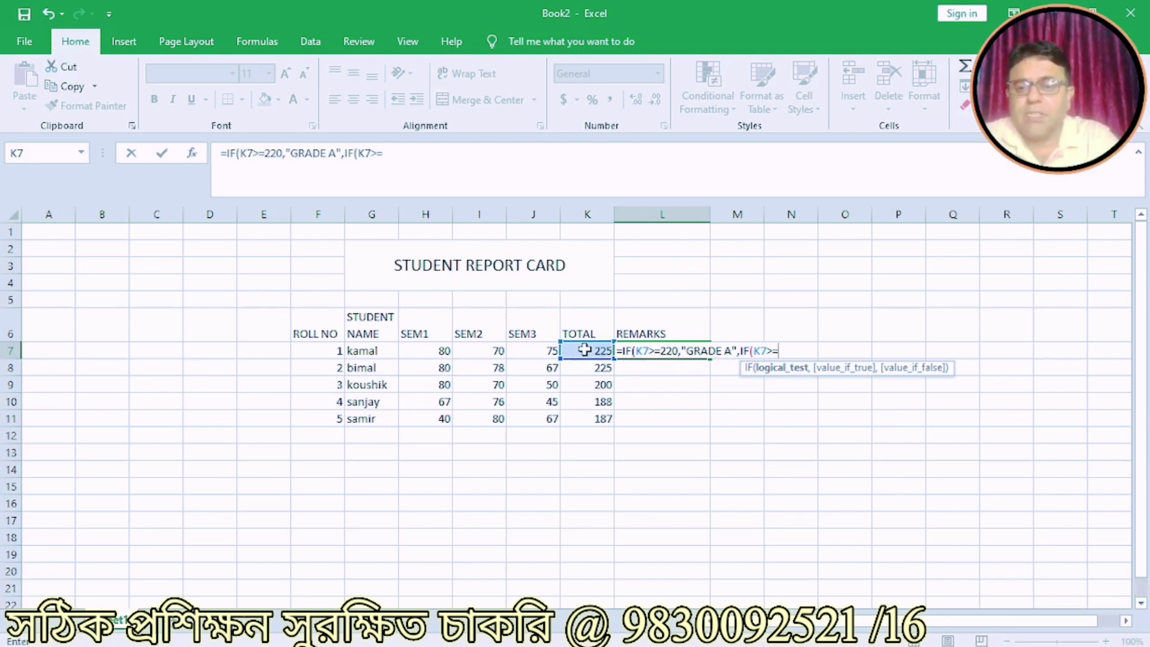
{"action": "type", "text": "200"}
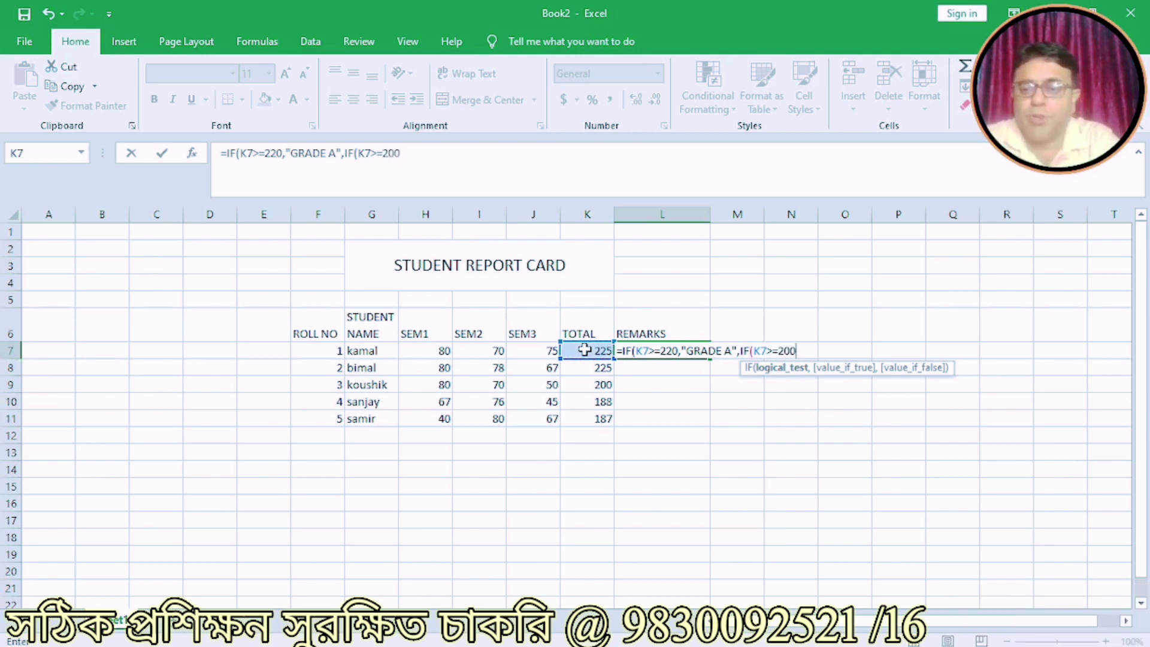
{"action": "type", "text": ",\""}
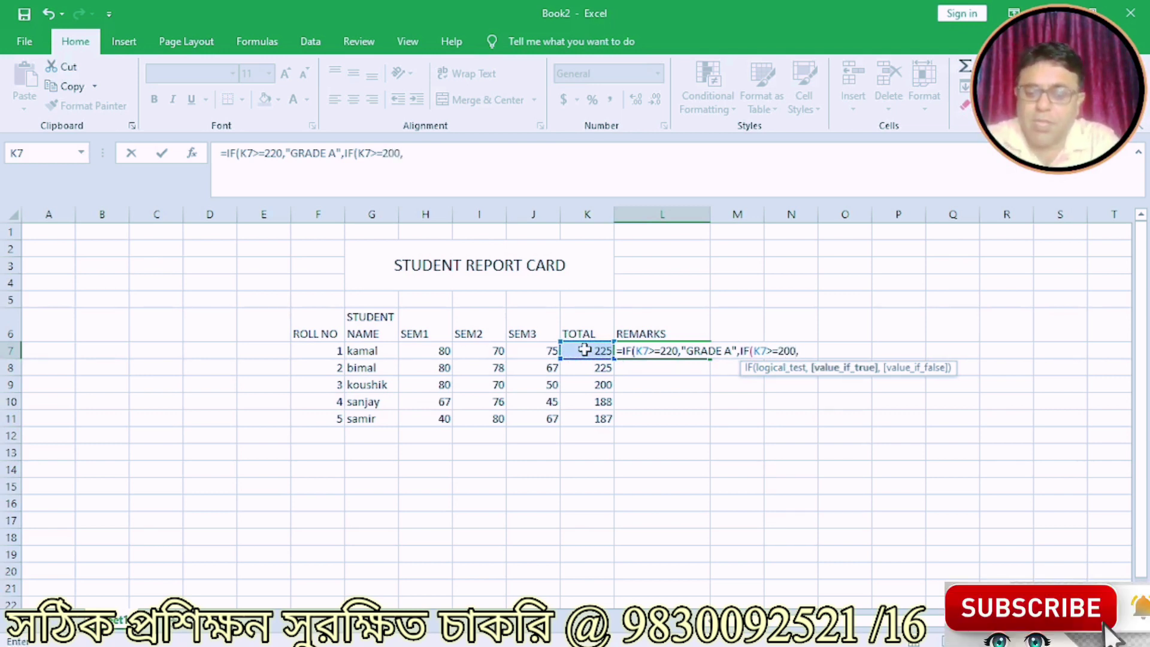
{"action": "type", "text": "GRADE"}
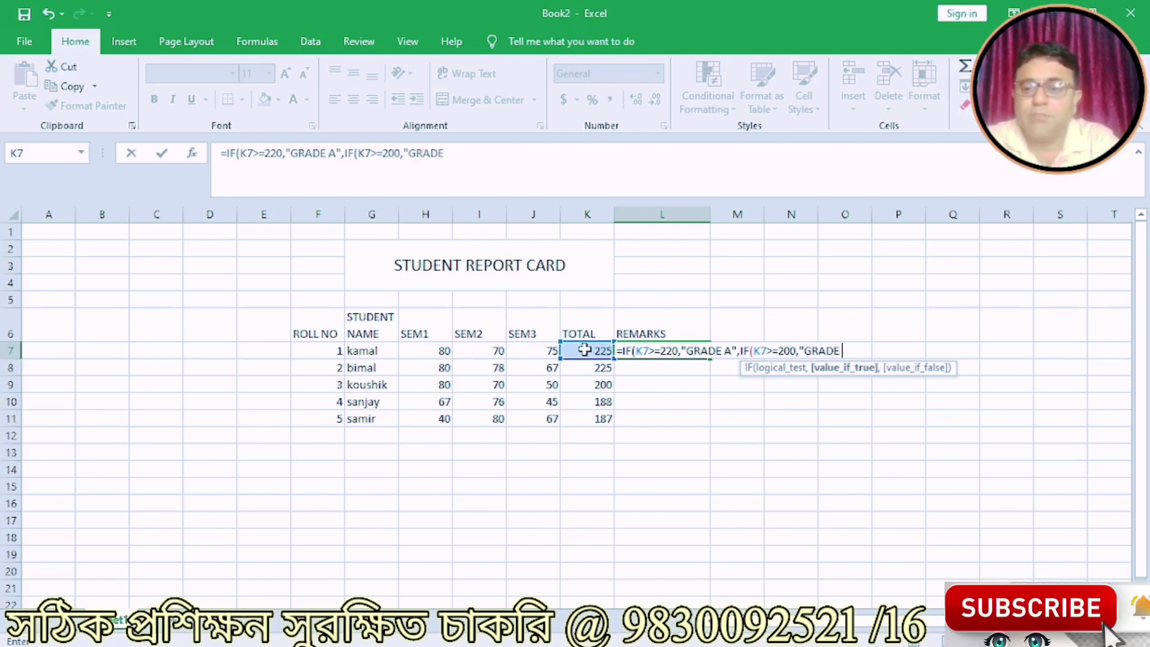
{"action": "type", "text": "B"}
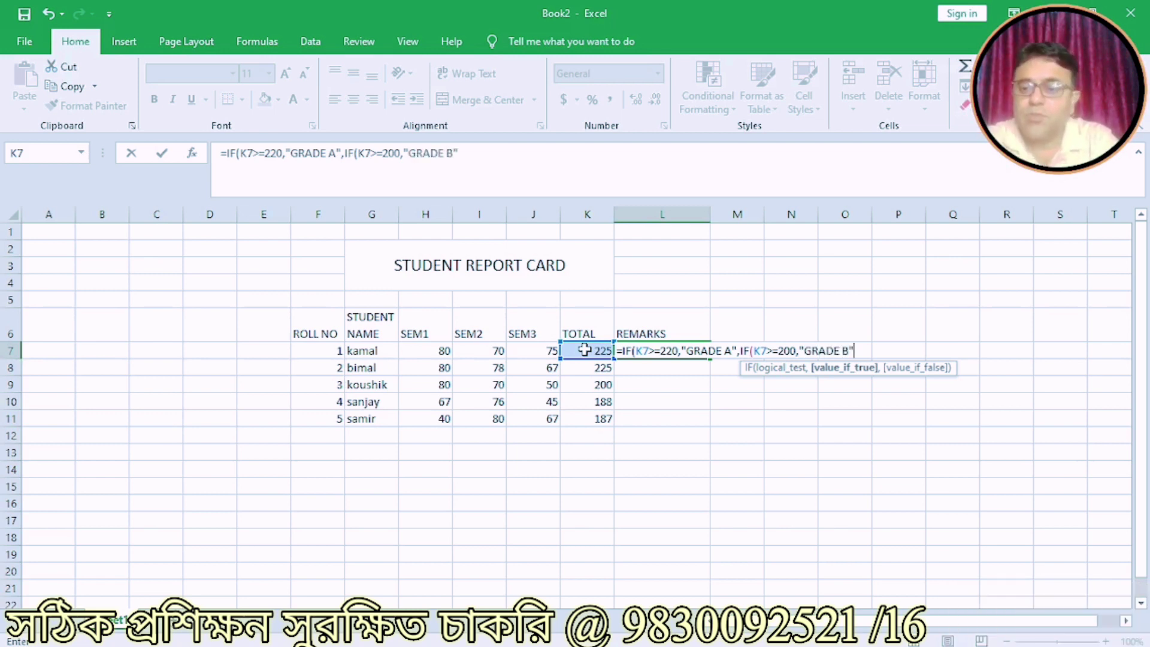
{"action": "type", "text": "\""}
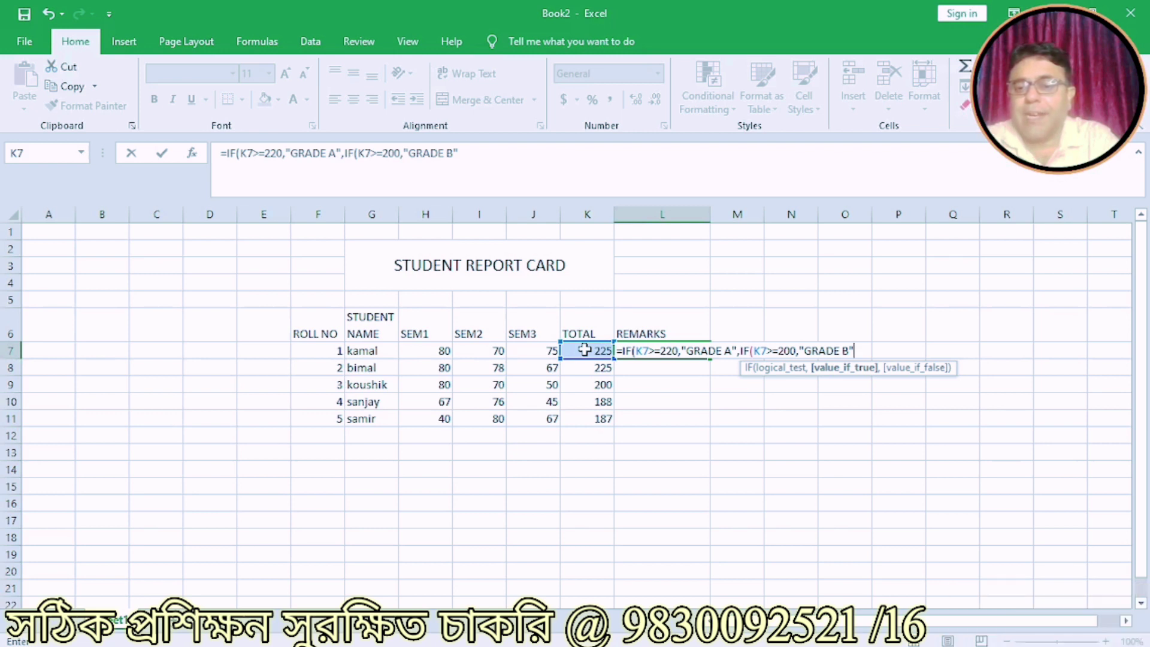
{"action": "type", "text": ","}
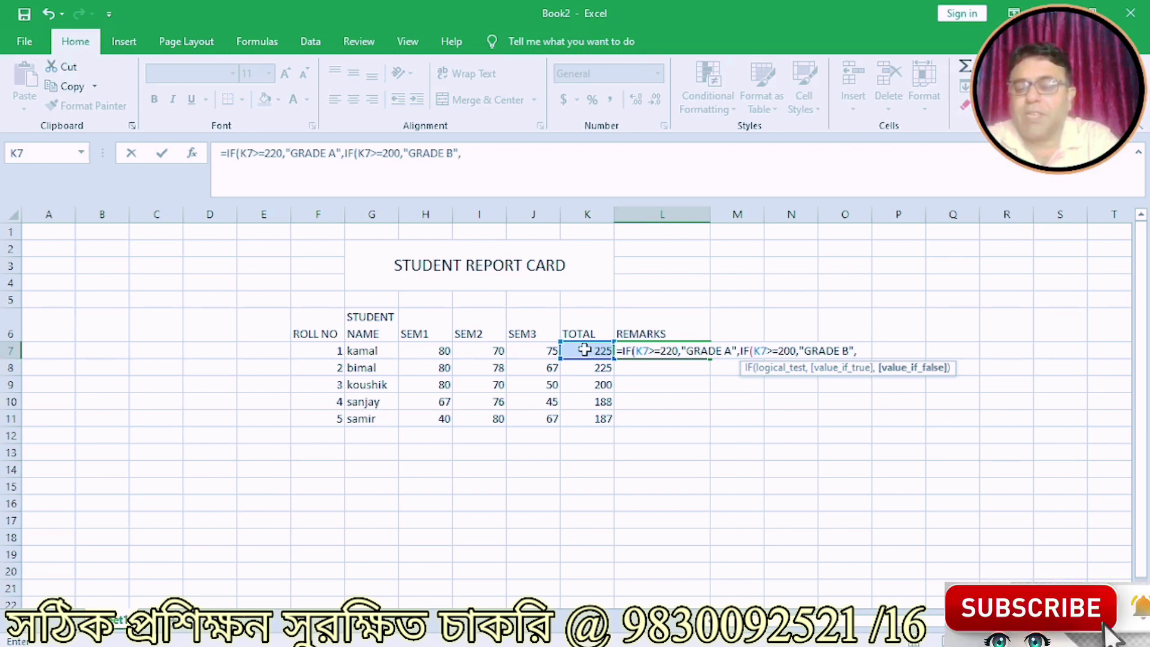
{"action": "type", "text": "\"GRADE"}
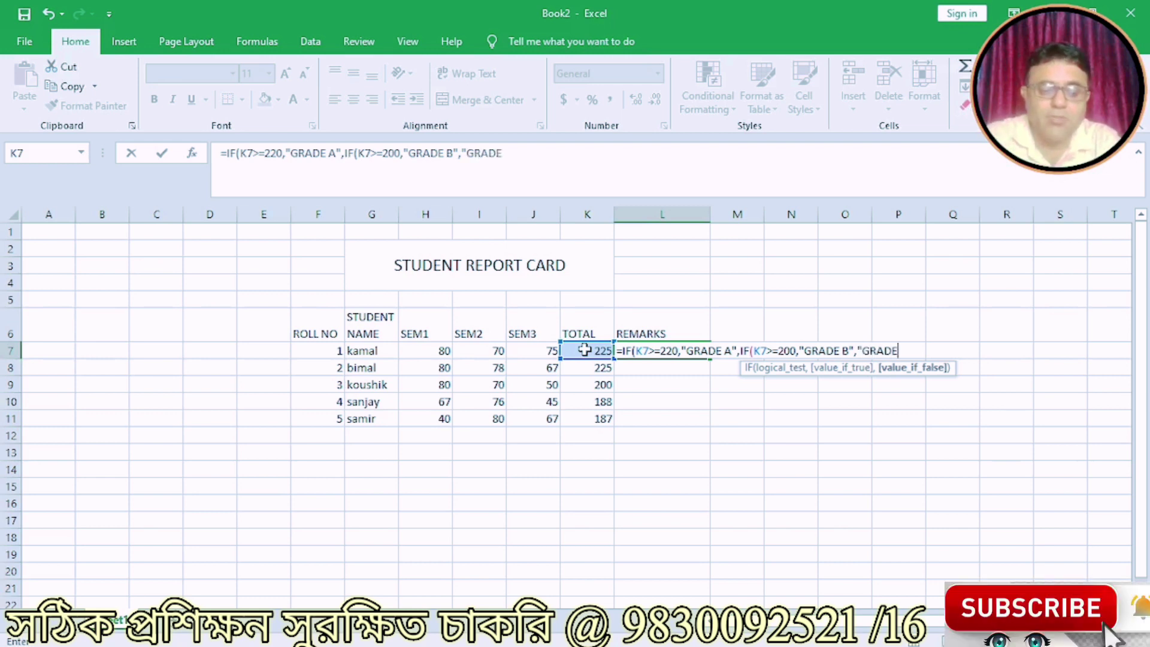
{"action": "type", "text": " C\""}
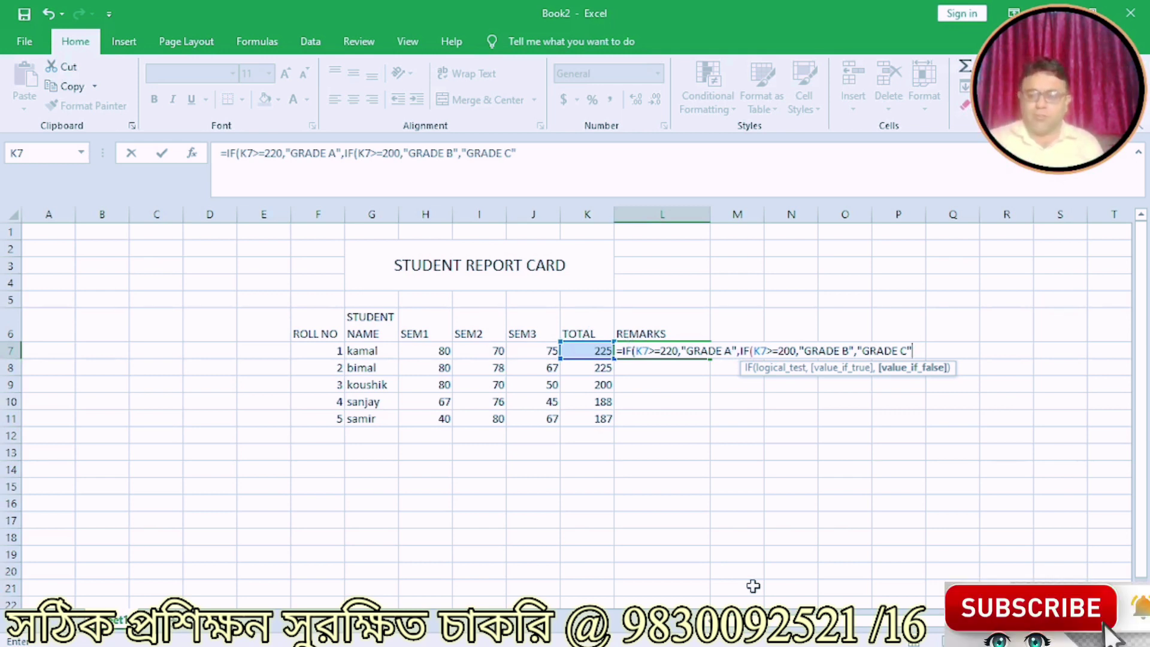
{"action": "type", "text": ")"}
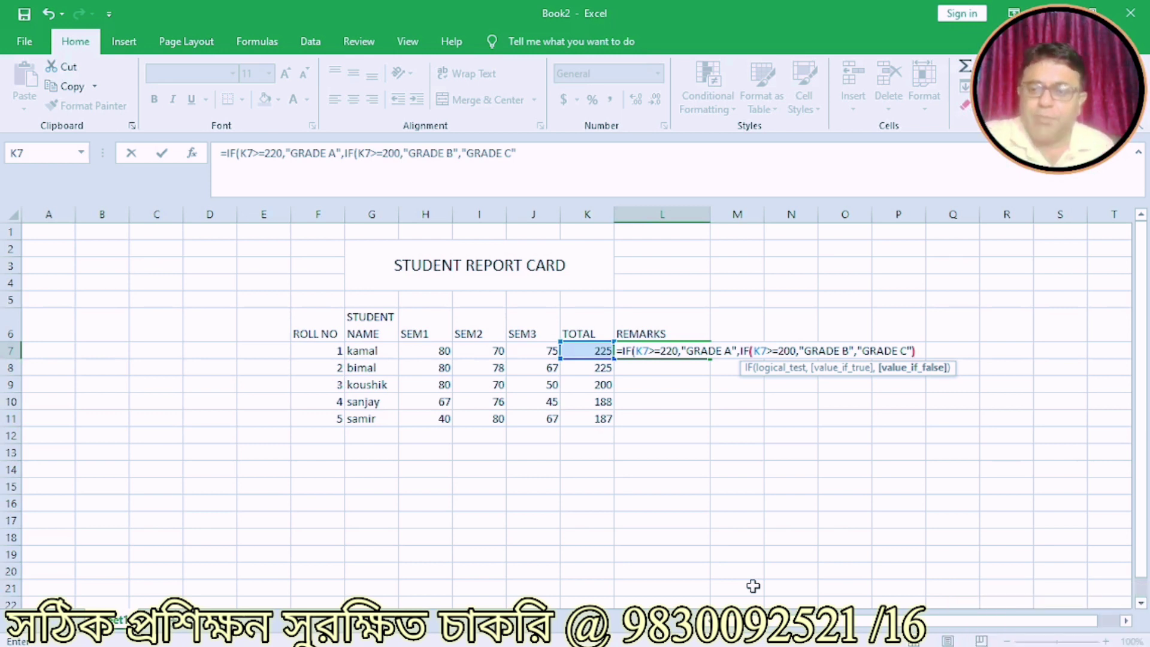
{"action": "type", "text": ")"}
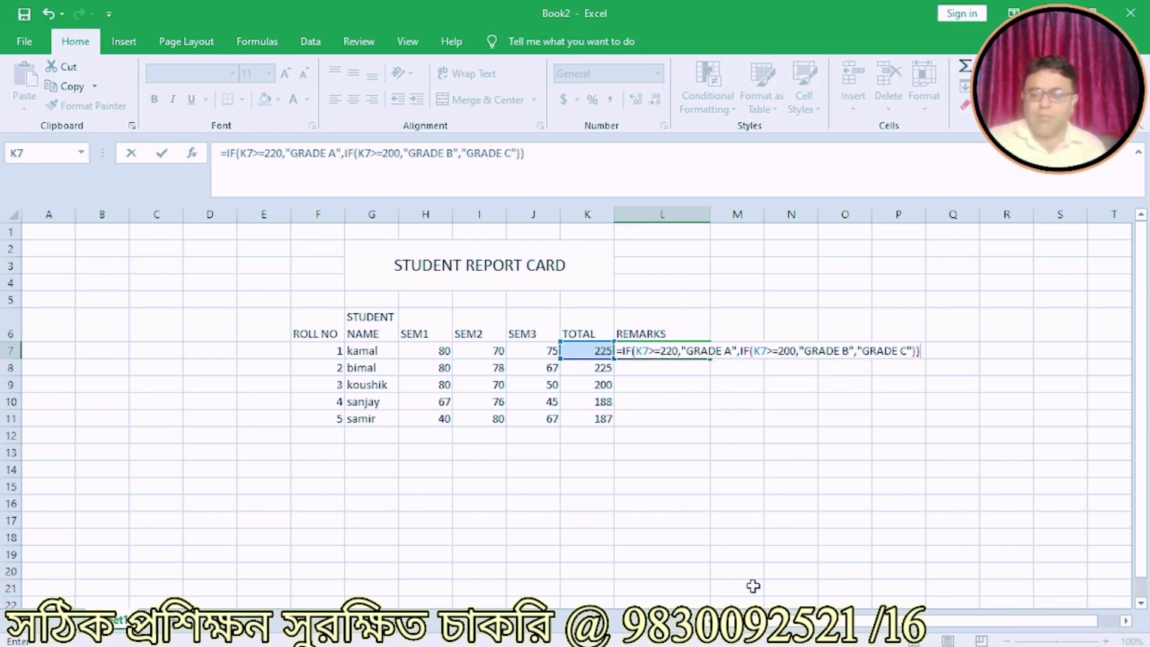
{"action": "key", "text": "Return"}
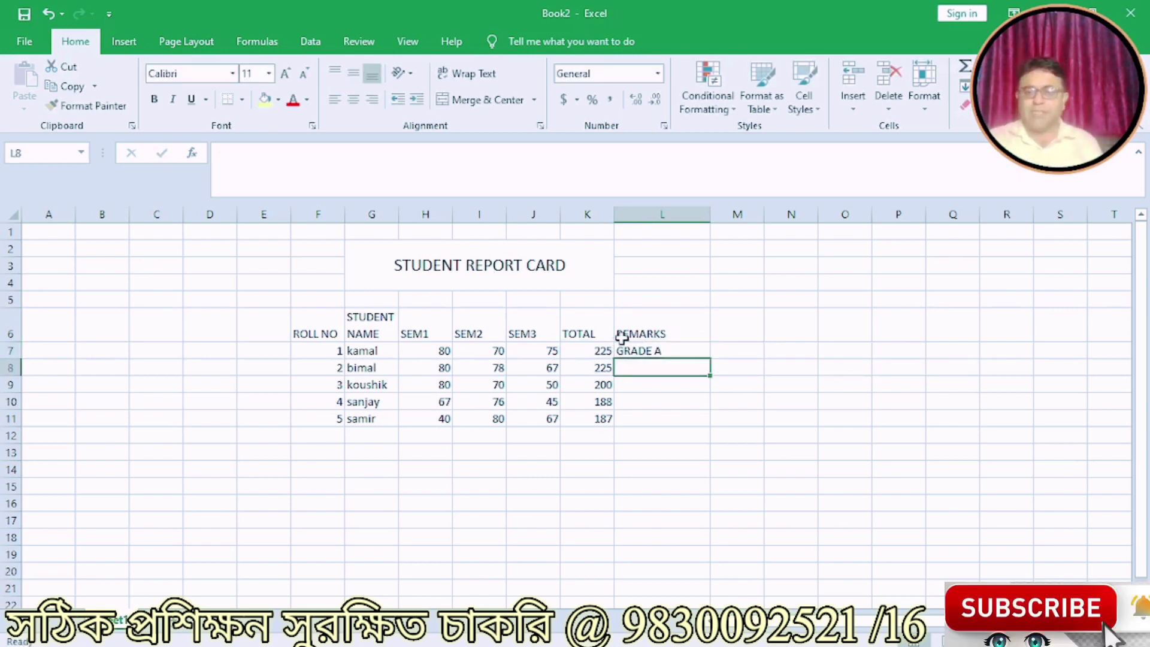
Copy the L7 grade formula down to L11 and check the copied formulas in L11 and L7
{"action": "left_click", "coordinate": [669, 352]}
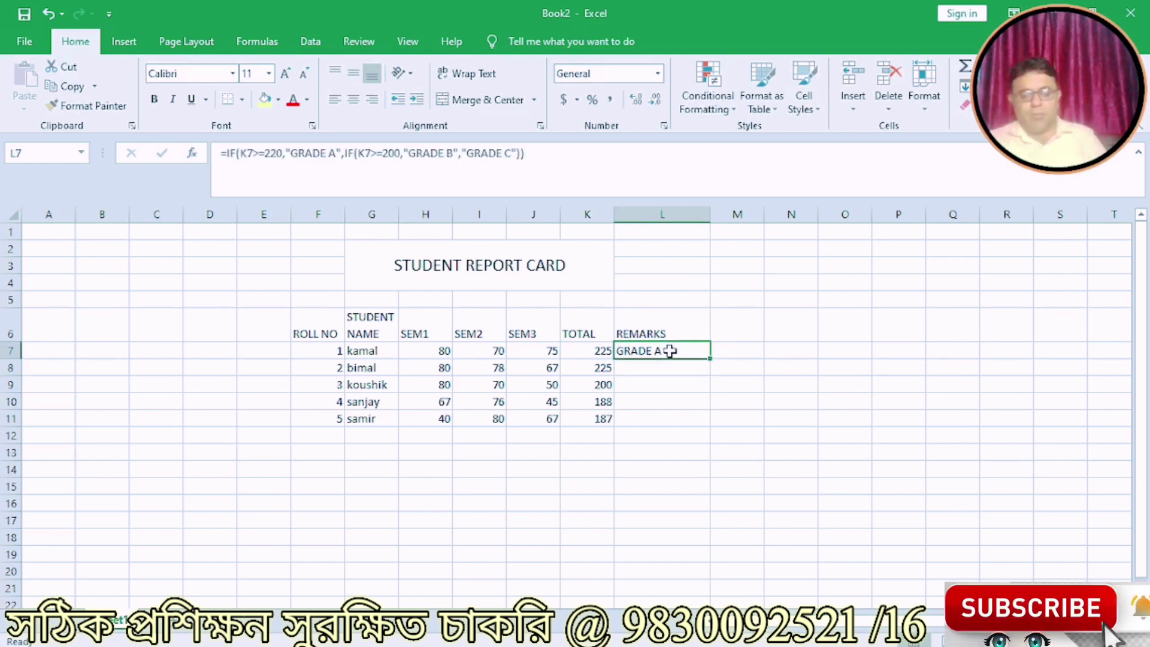
{"action": "left_click_drag", "start_coordinate": [707, 356], "coordinate": [708, 428]}
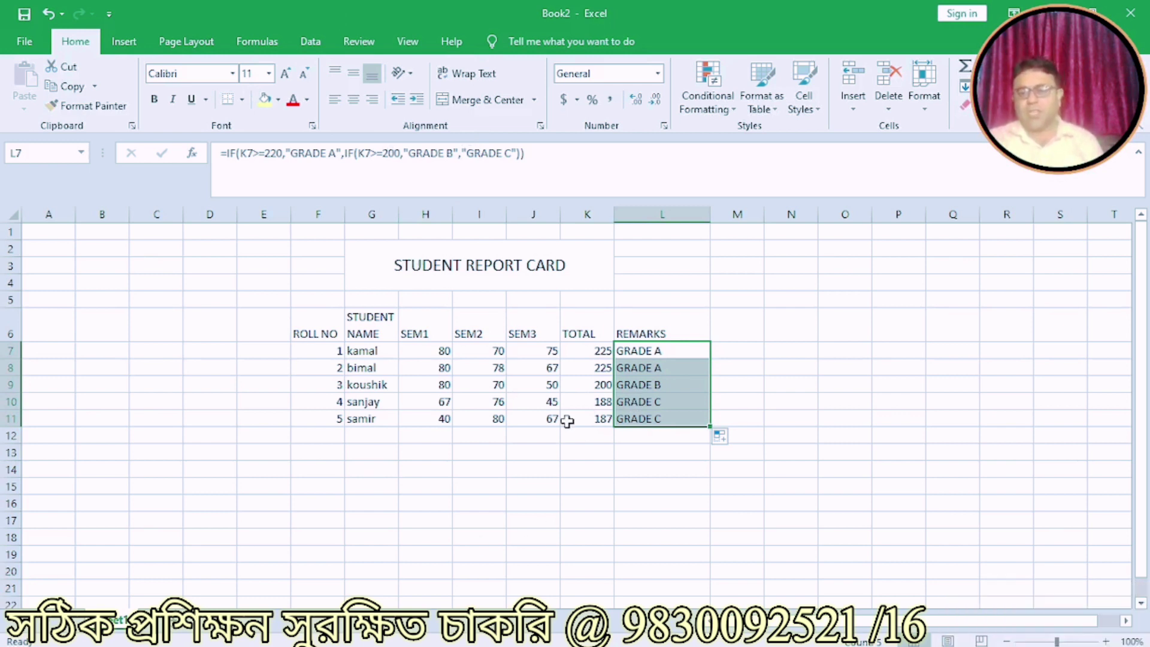
{"action": "left_click", "coordinate": [675, 422]}
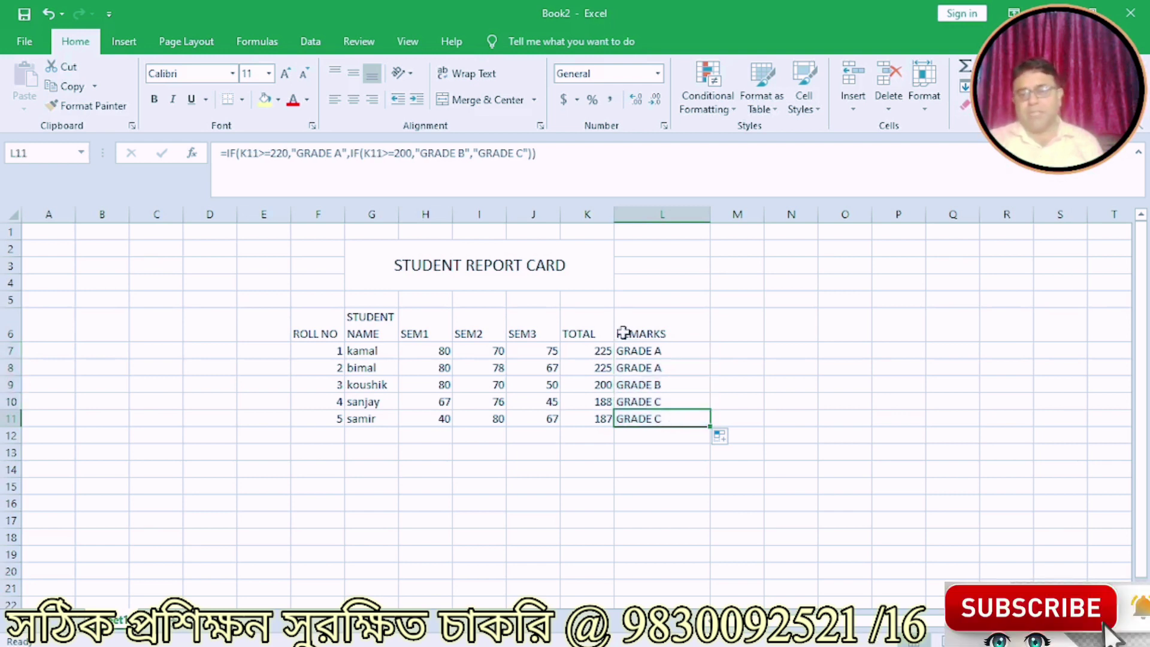
{"action": "left_click", "coordinate": [638, 348]}
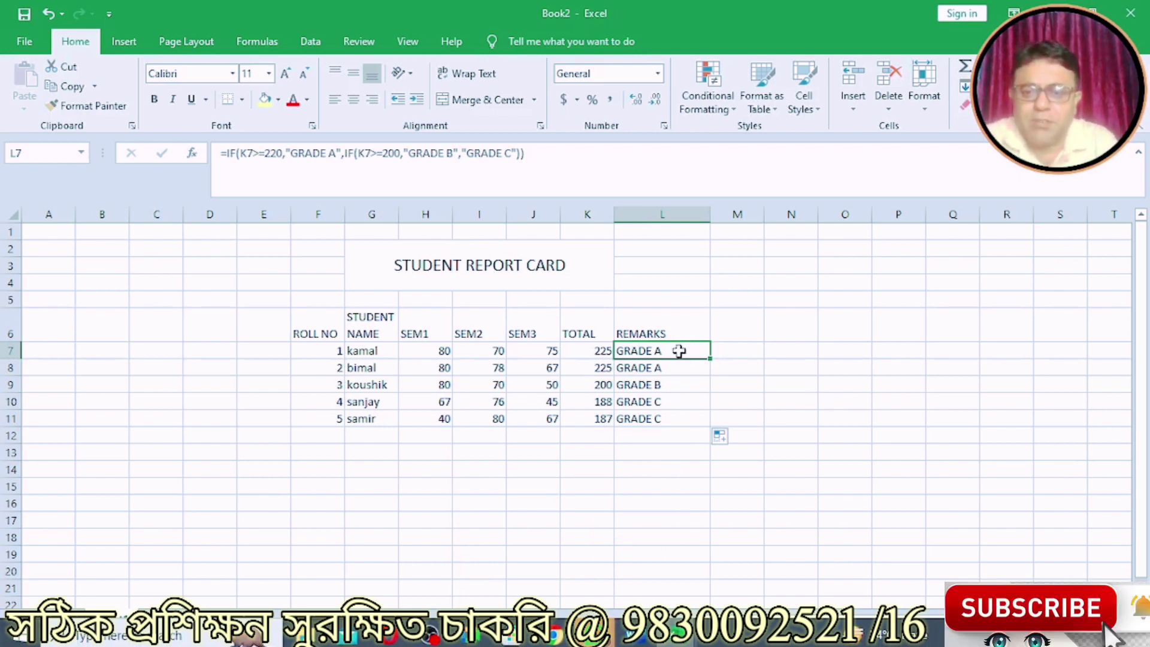
Clear the old grade remarks from L7:L11 and return to L7
{"action": "left_click_drag", "start_coordinate": [679, 351], "coordinate": [672, 436]}
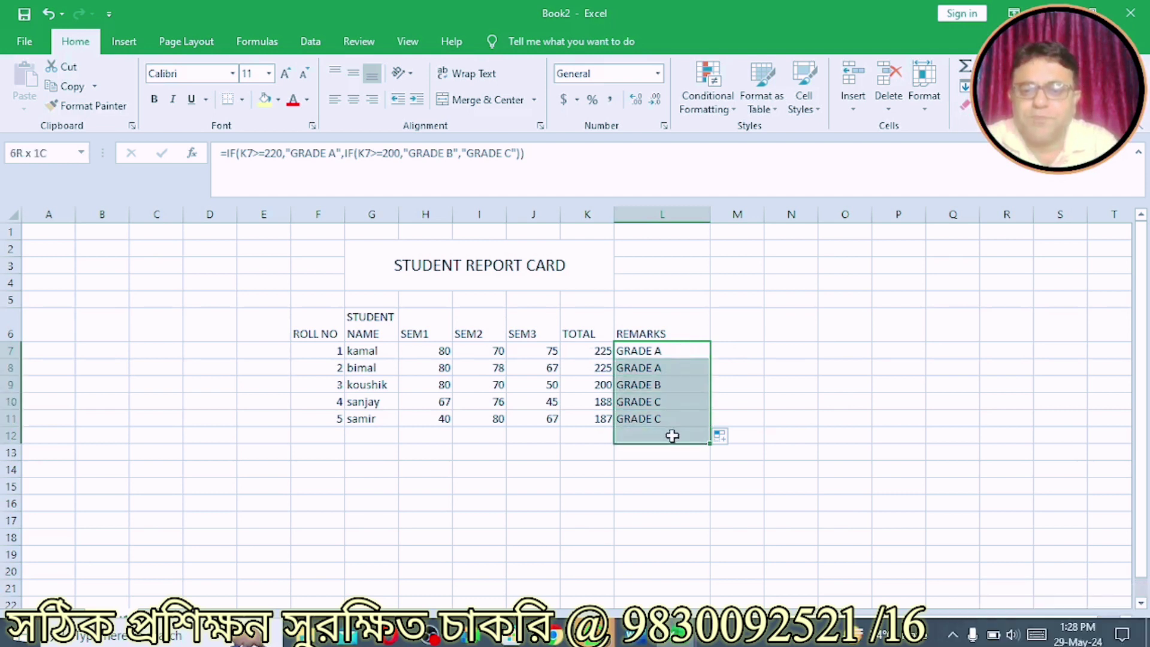
{"action": "key", "text": "Delete"}
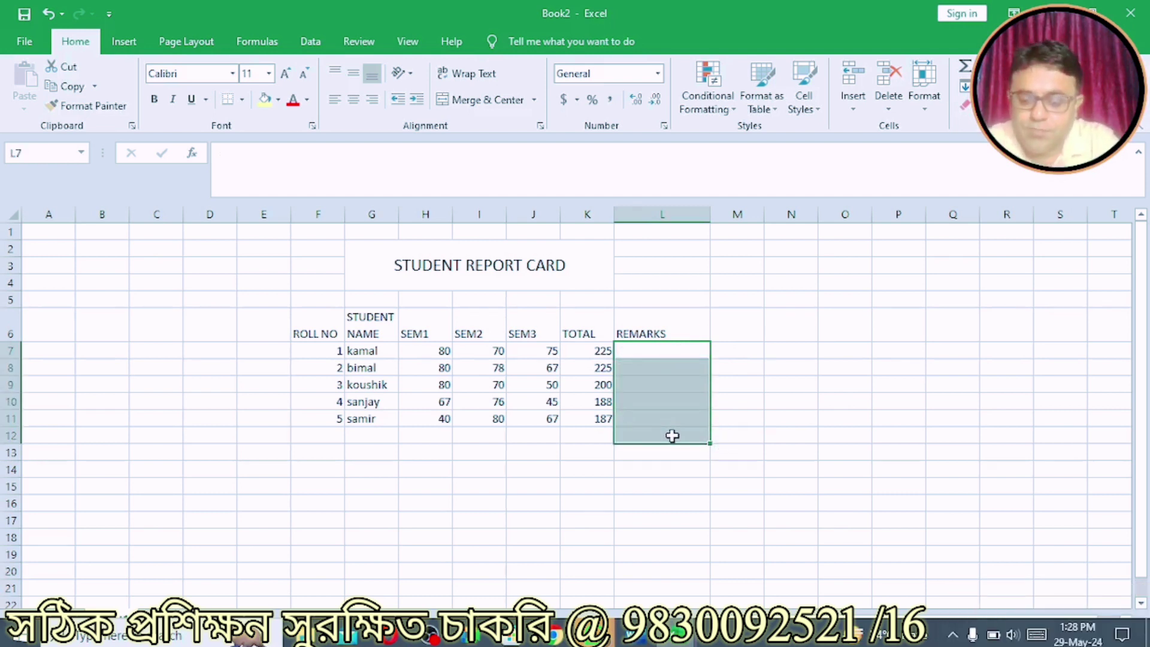
{"action": "key", "text": "Left"}
{"action": "key", "text": "Right"}
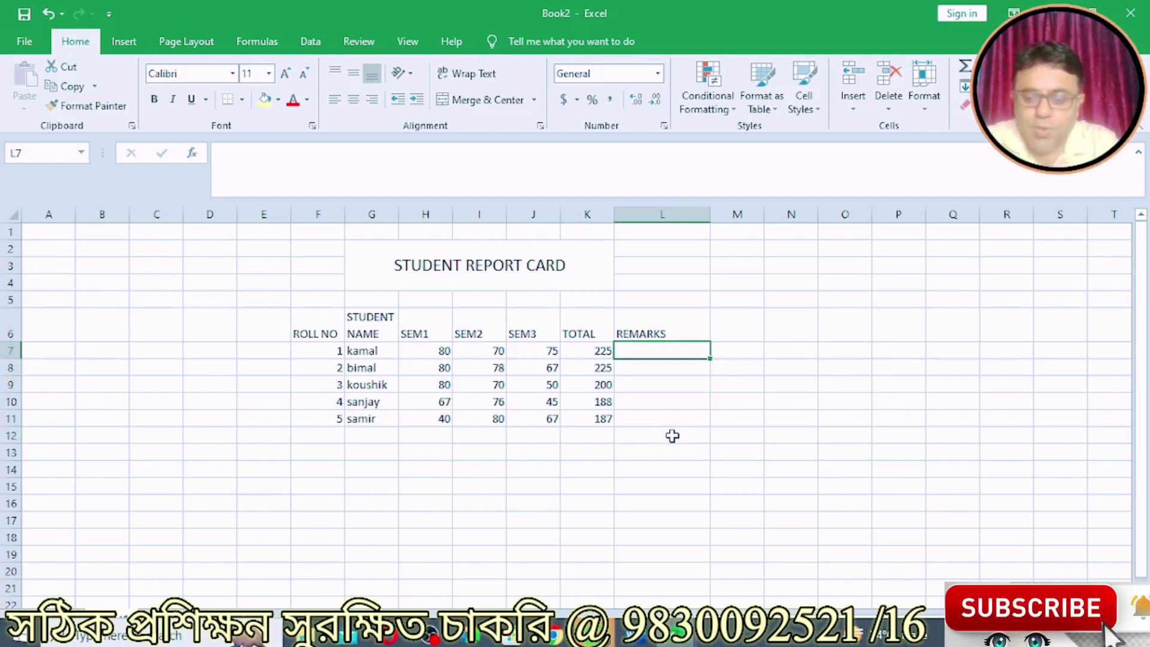
Enter a nested IF in L7: GRADE A for totals ≥220, GRADE B for ≥200, else GRADE C
{"action": "type", "text": "=IF("}
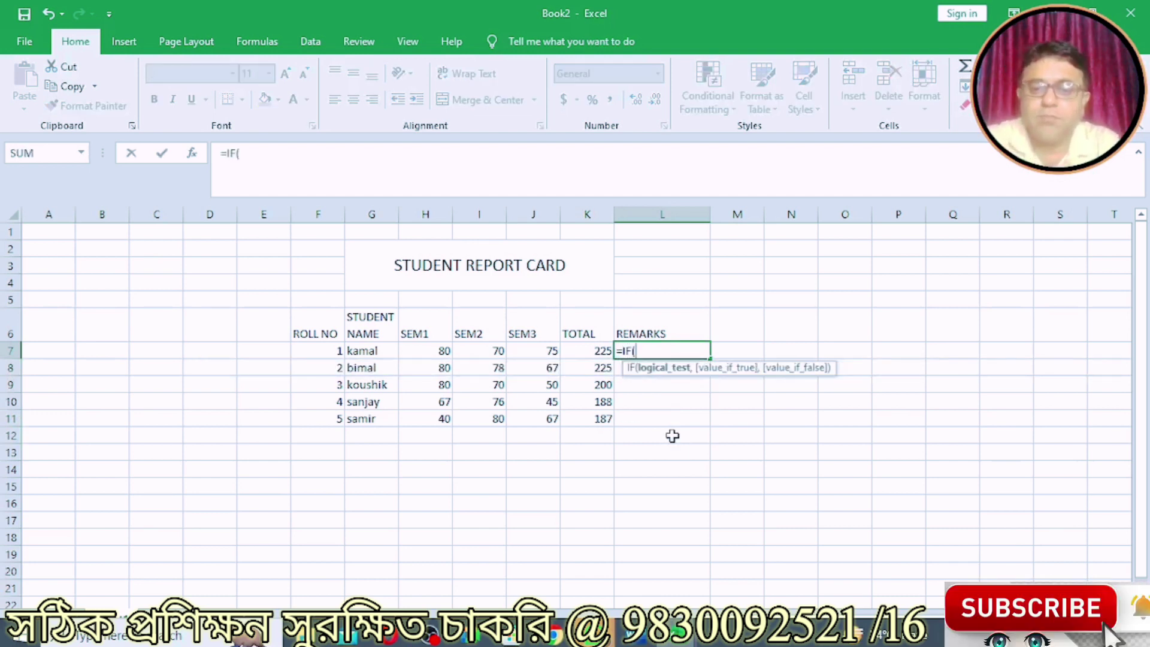
{"action": "left_click", "coordinate": [587, 356]}
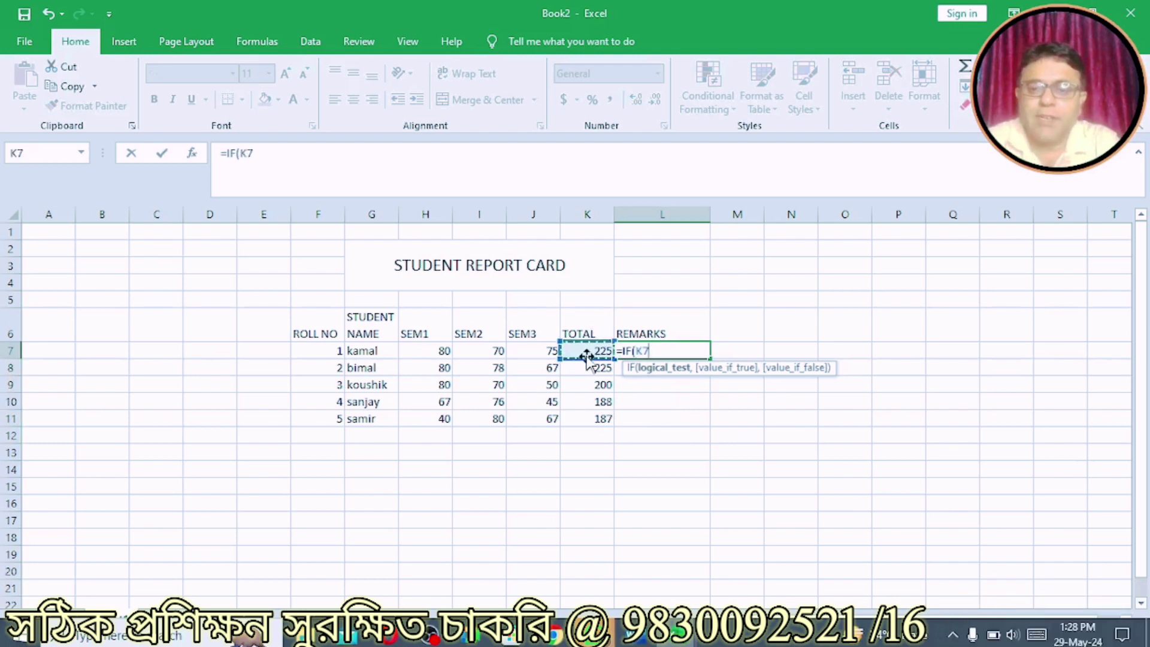
{"action": "type", "text": ">=220,\""}
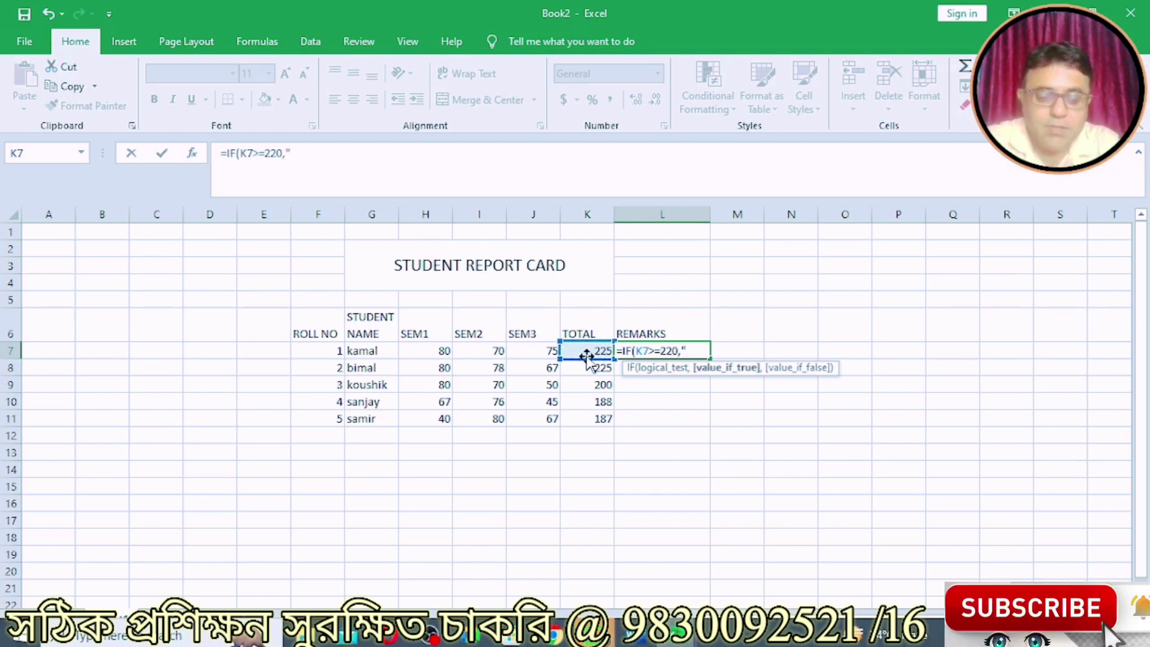
{"action": "type", "text": "GRD"}
{"action": "key", "text": "BackSpace"}
{"action": "key", "text": "BackSpace"}
{"action": "type", "text": "ADE A\","}
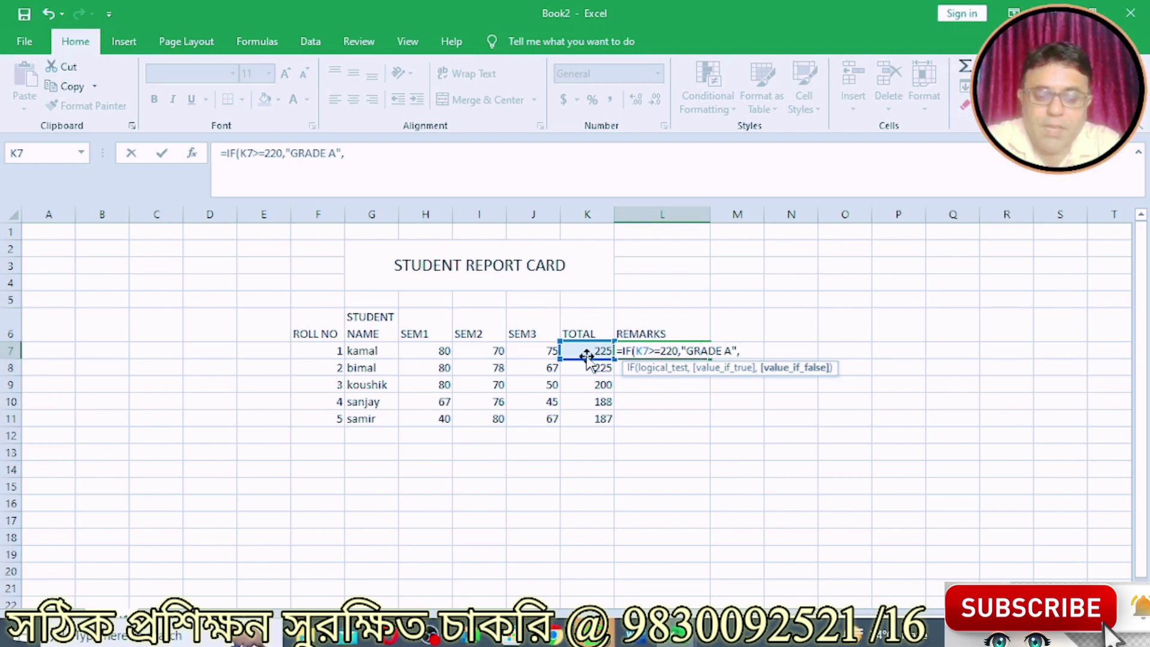
{"action": "key", "text": "BackSpace"}
{"action": "type", "text": "IF"}
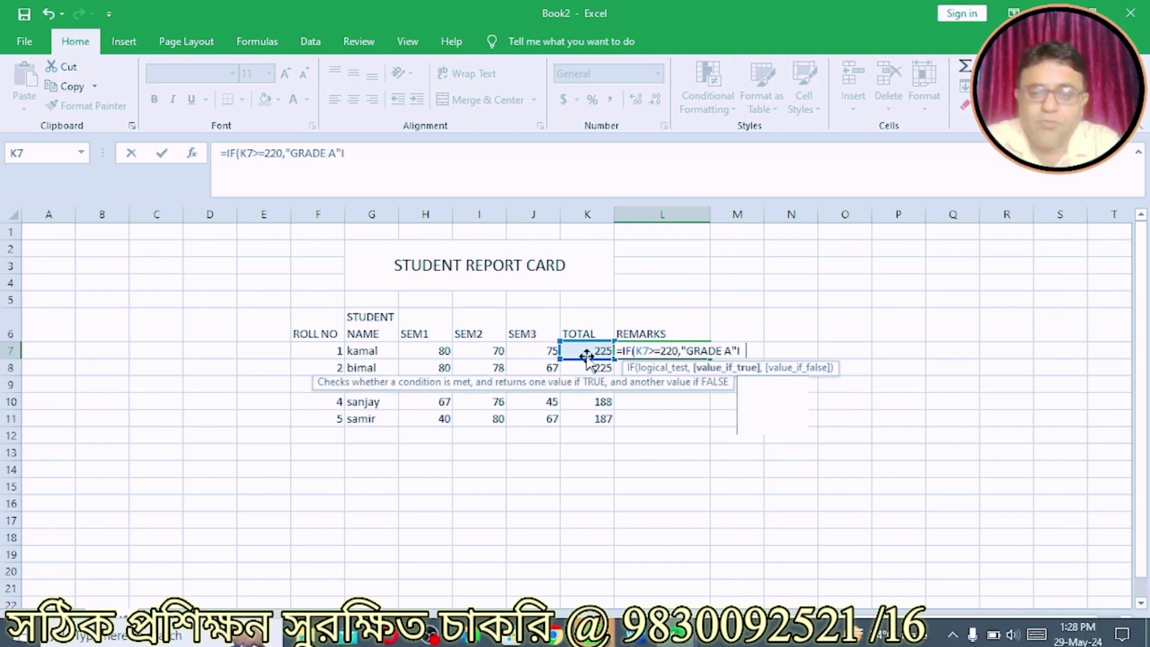
{"action": "type", "text": "("}
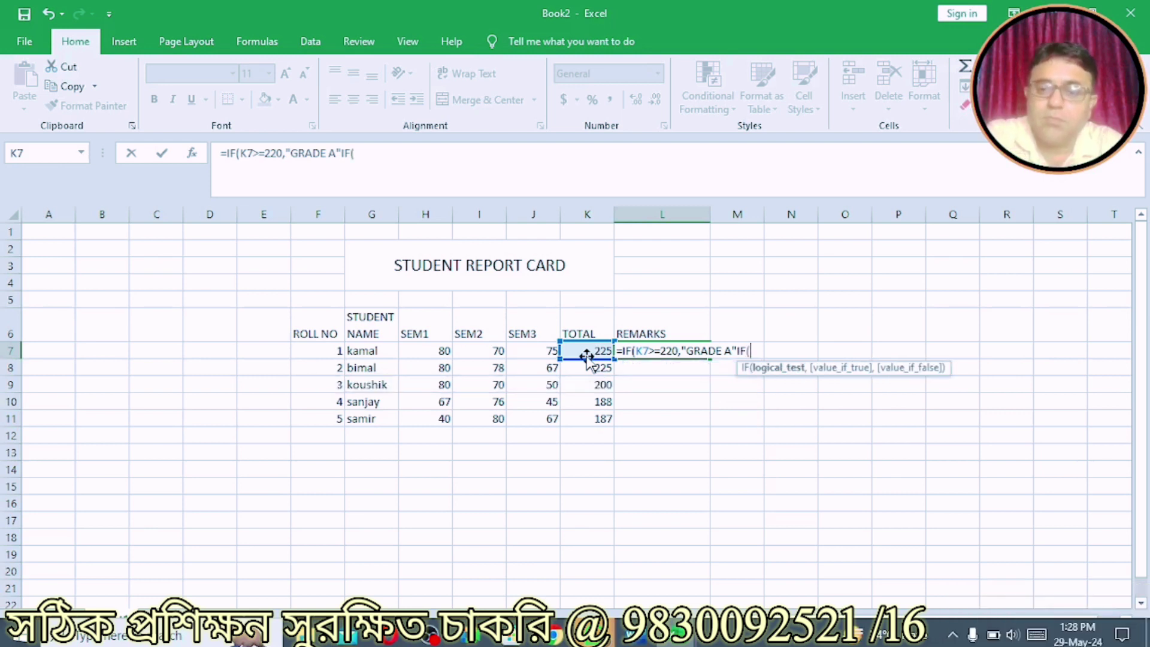
{"action": "left_click", "coordinate": [578, 352]}
{"action": "type", "text": ">="}
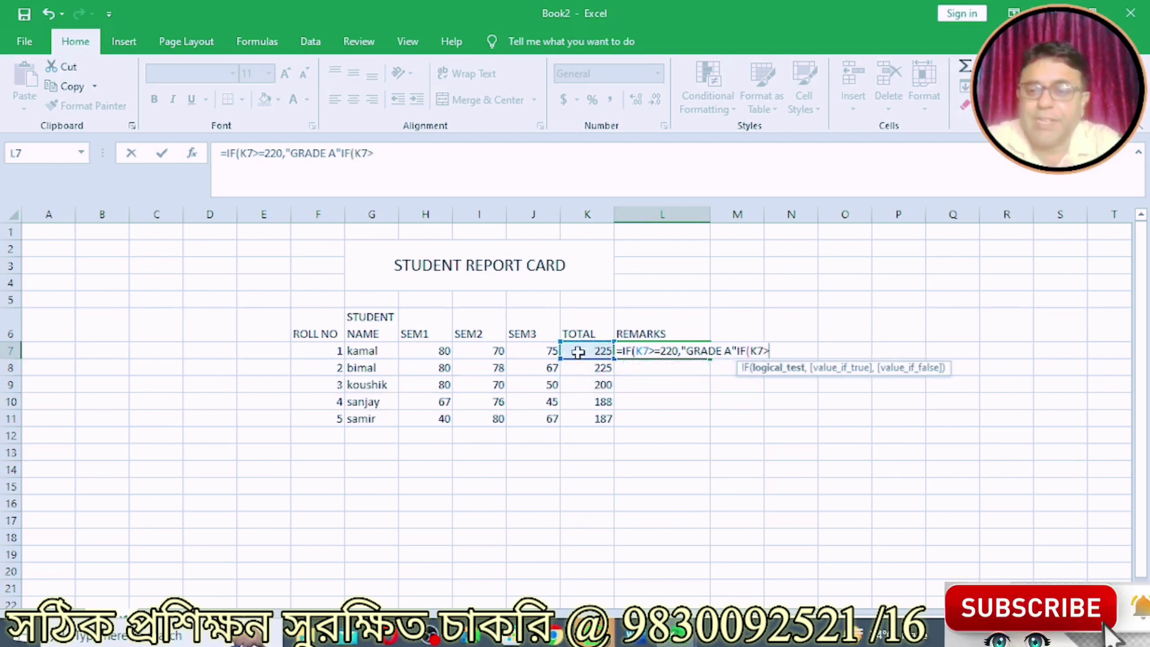
{"action": "type", "text": "200,\"GRADE B\",\"GRADE C\""}
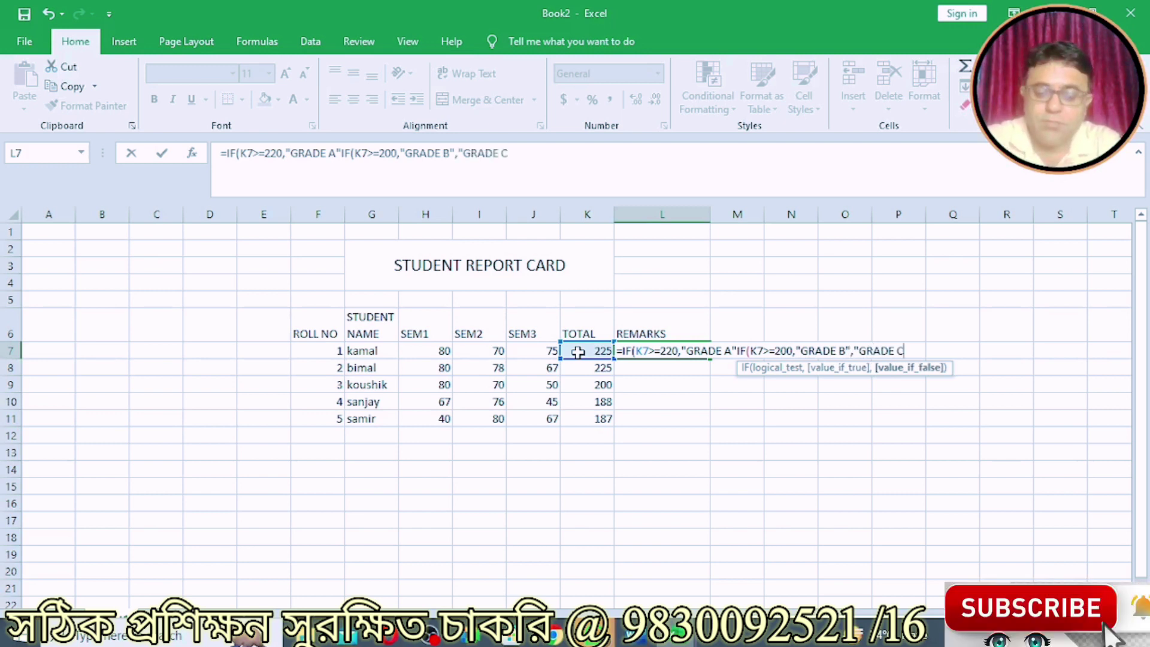
{"action": "type", "text": "))"}
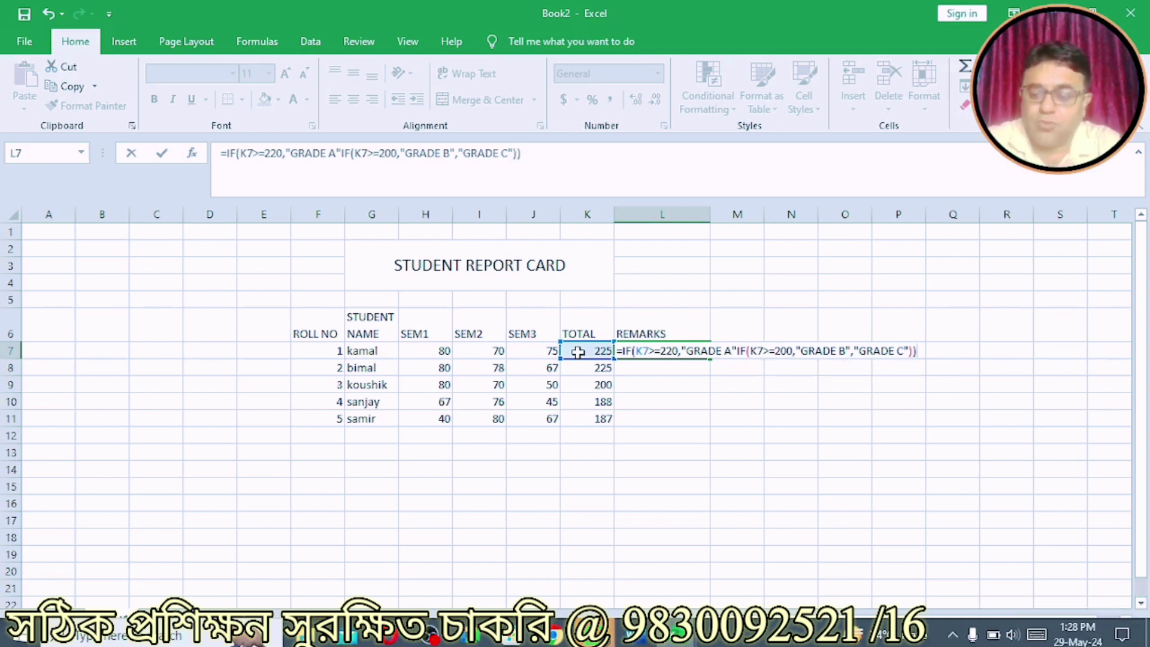
{"action": "key", "text": "Return"}
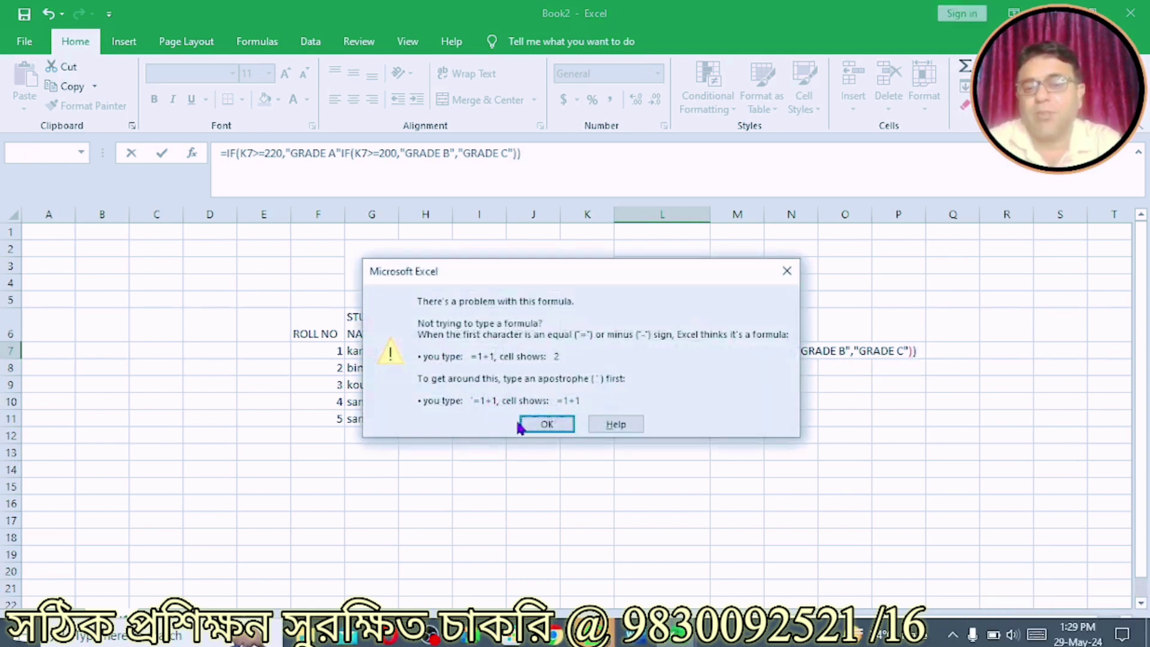
Dismiss the formula error, add the missing comma after "GRADE A" and commit, showing GRADE A
{"action": "left_click", "coordinate": [533, 424]}
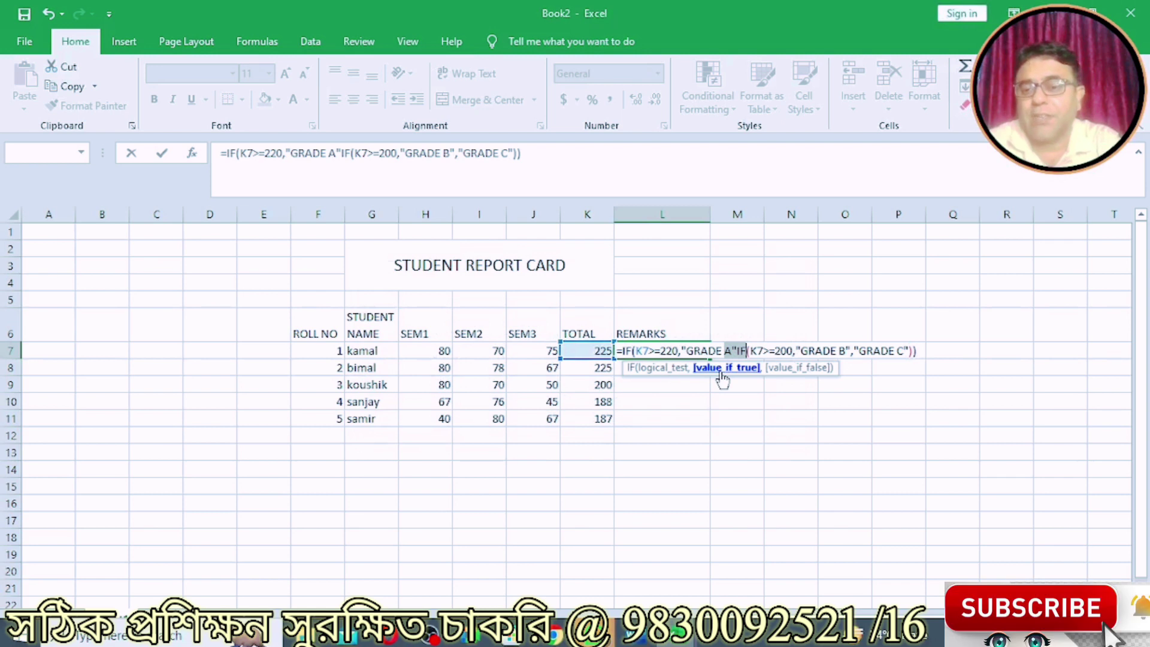
{"action": "left_click", "coordinate": [731, 347]}
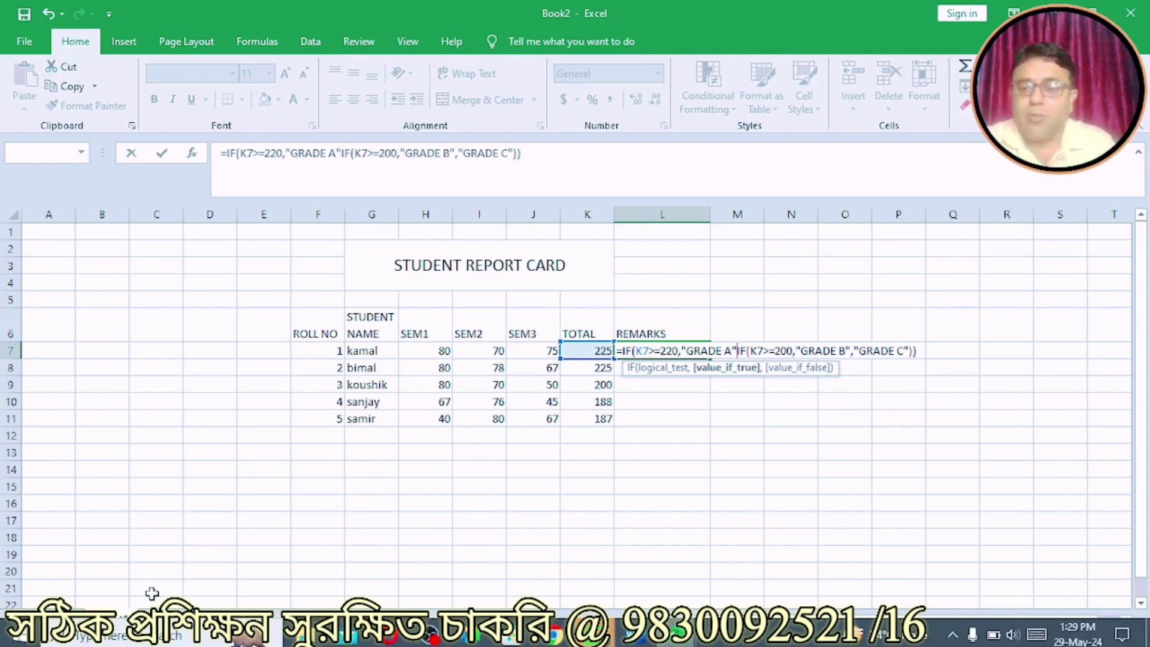
{"action": "type", "text": ","}
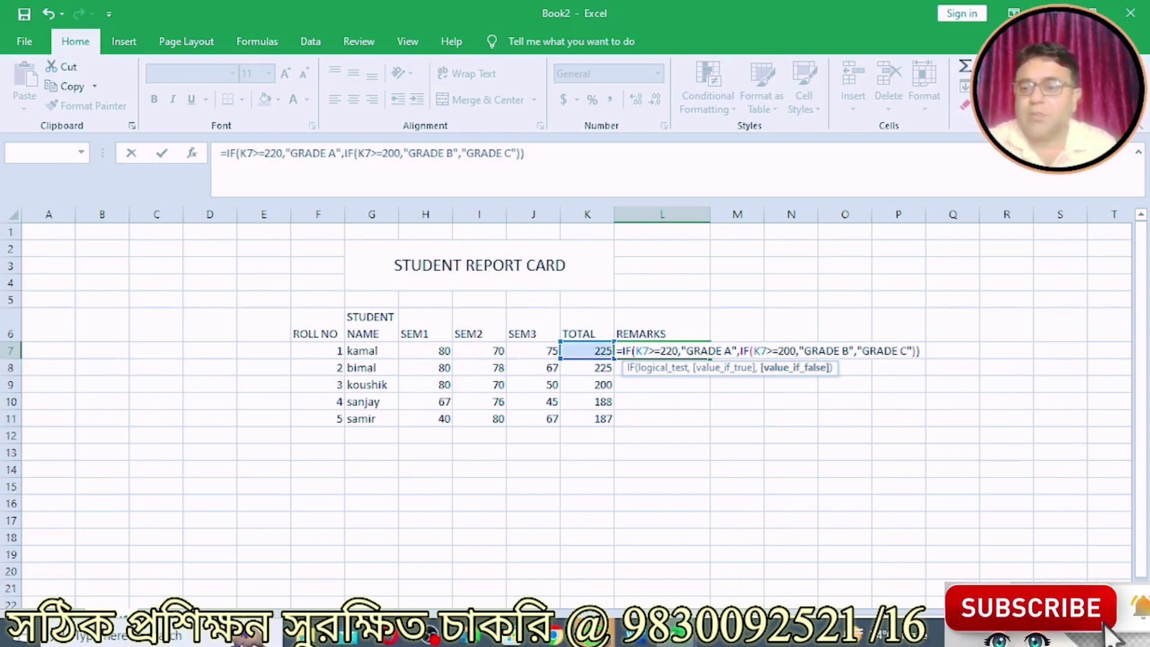
{"action": "left_click", "coordinate": [922, 349]}
{"action": "key", "text": "Return"}
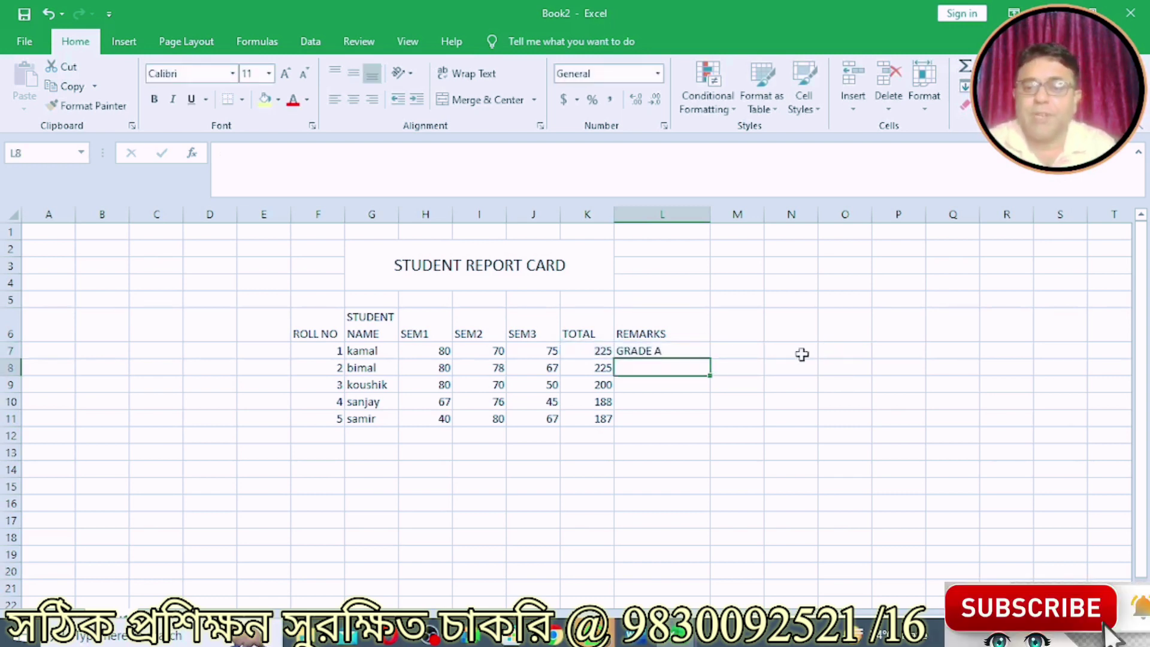
Fill L7's nested grade formula down through L11
{"action": "left_click", "coordinate": [684, 349]}
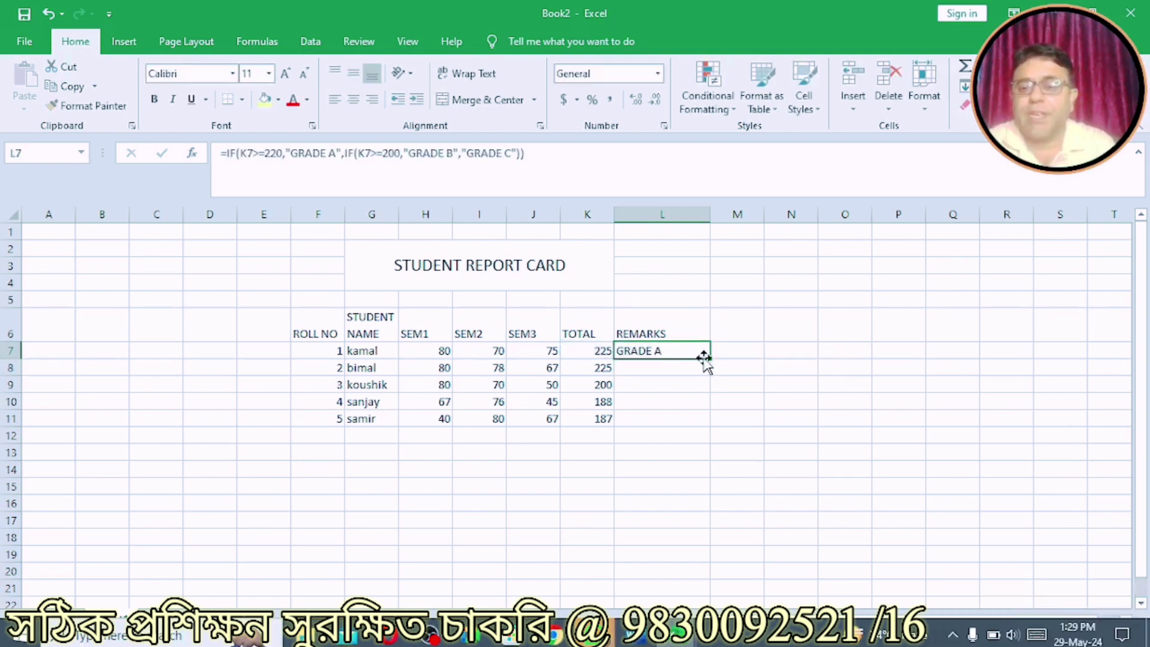
{"action": "left_click_drag", "start_coordinate": [709, 358], "coordinate": [703, 424]}
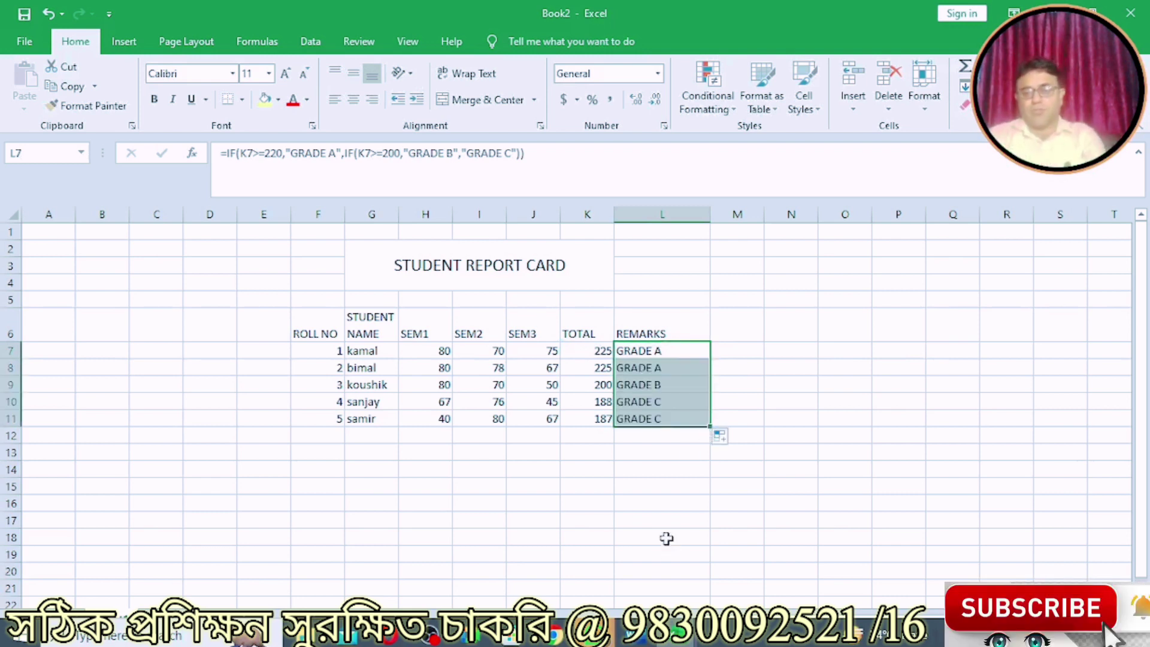
{"action": "left_click", "coordinate": [676, 470]}
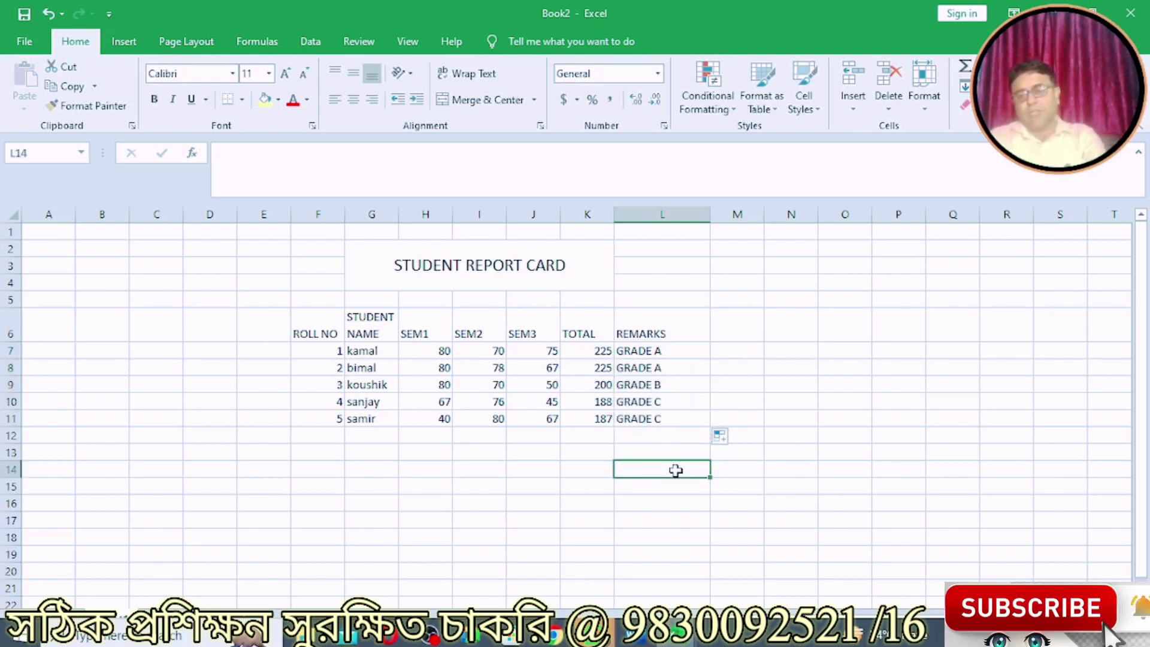
Check the copied grade formulas in L7 and L11, then select all five grades
{"action": "left_click", "coordinate": [673, 353]}
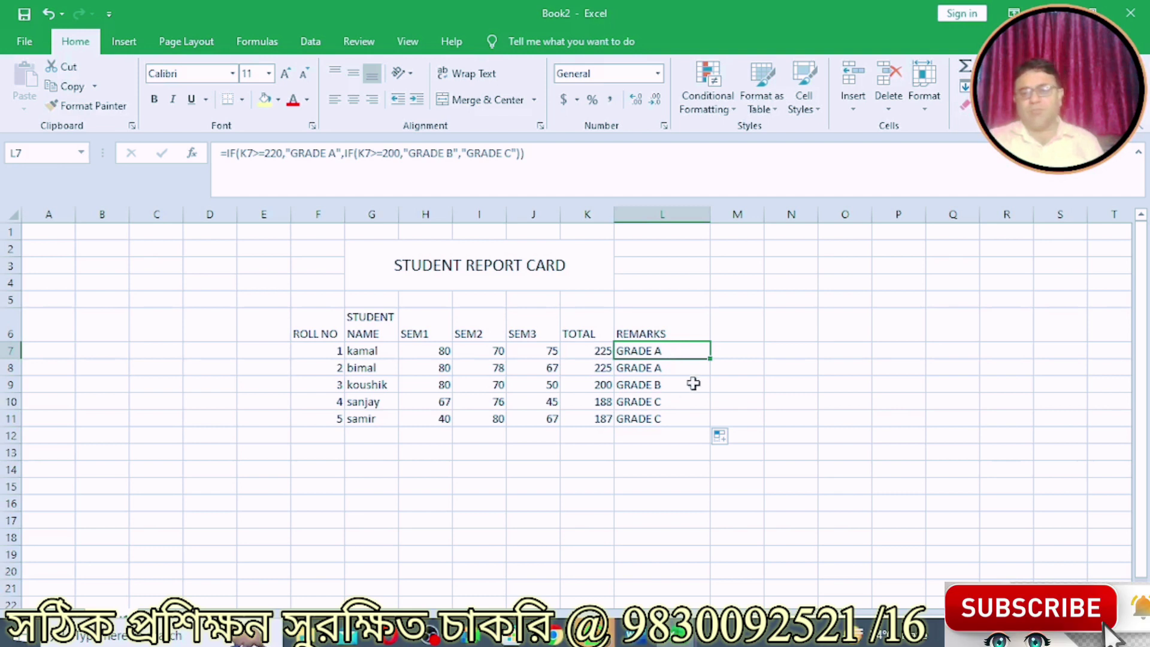
{"action": "left_click", "coordinate": [685, 418]}
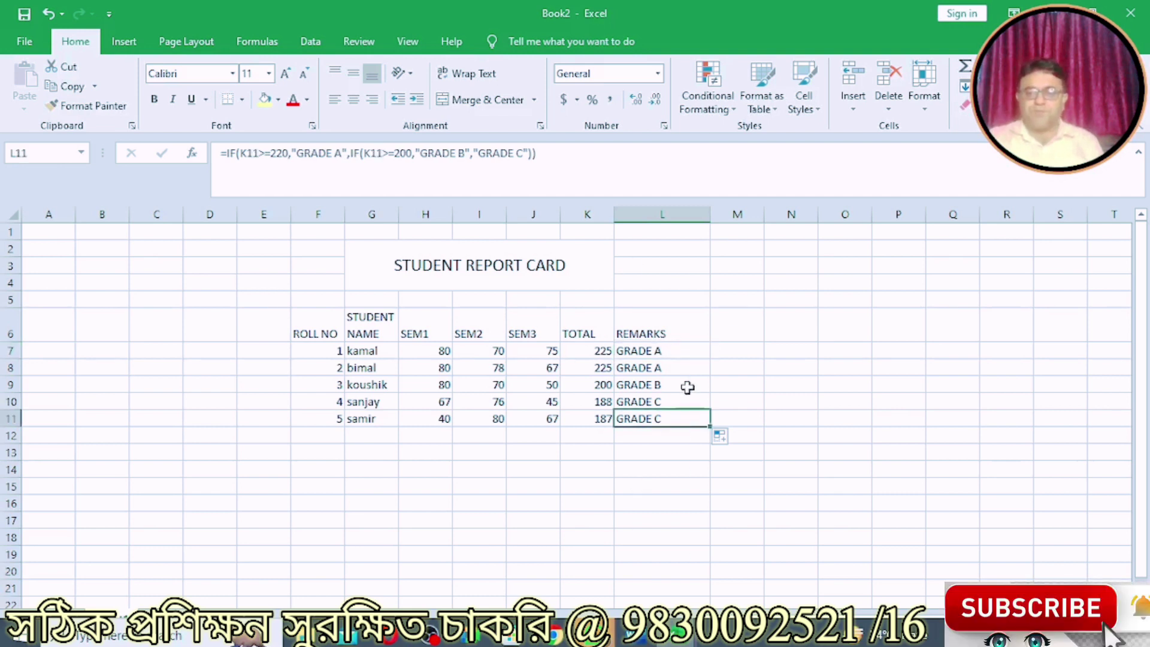
{"action": "left_click_drag", "start_coordinate": [676, 351], "coordinate": [682, 418]}
{"action": "left_click", "coordinate": [681, 418]}
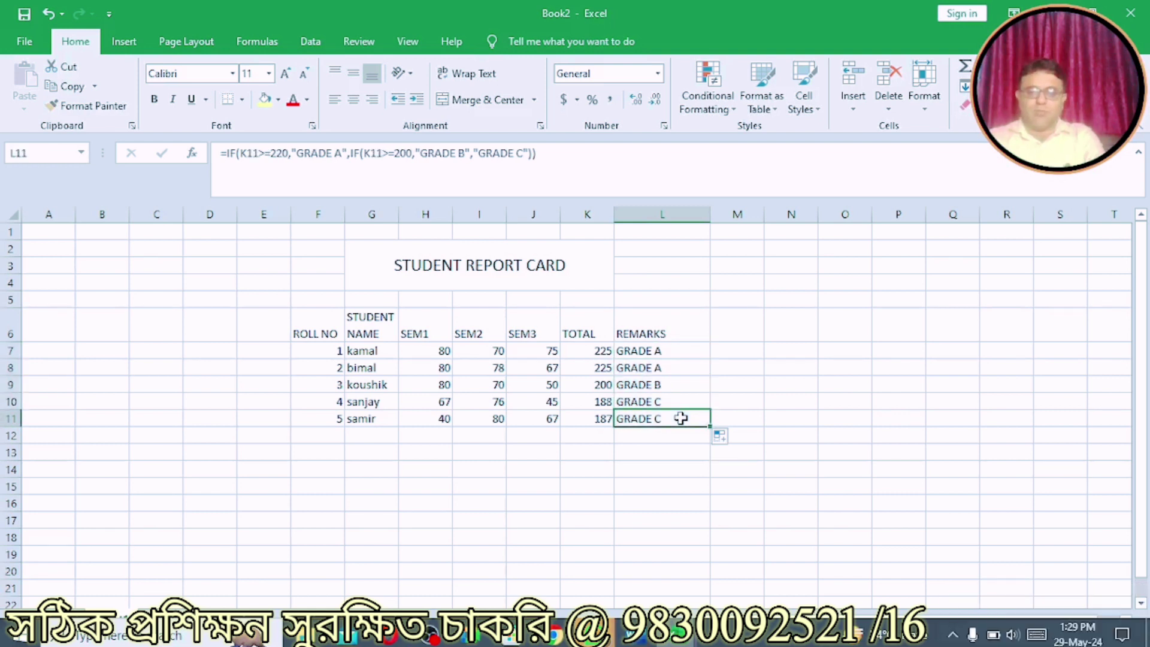
{"action": "left_click", "coordinate": [658, 351]}
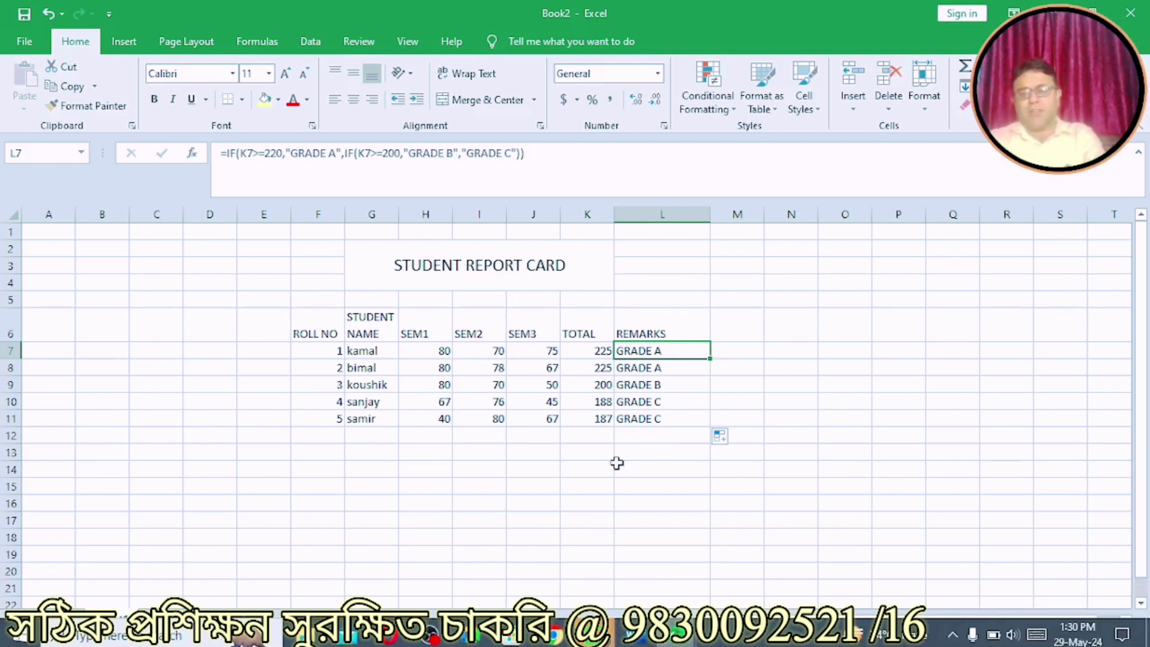
{"action": "left_click", "coordinate": [631, 460]}
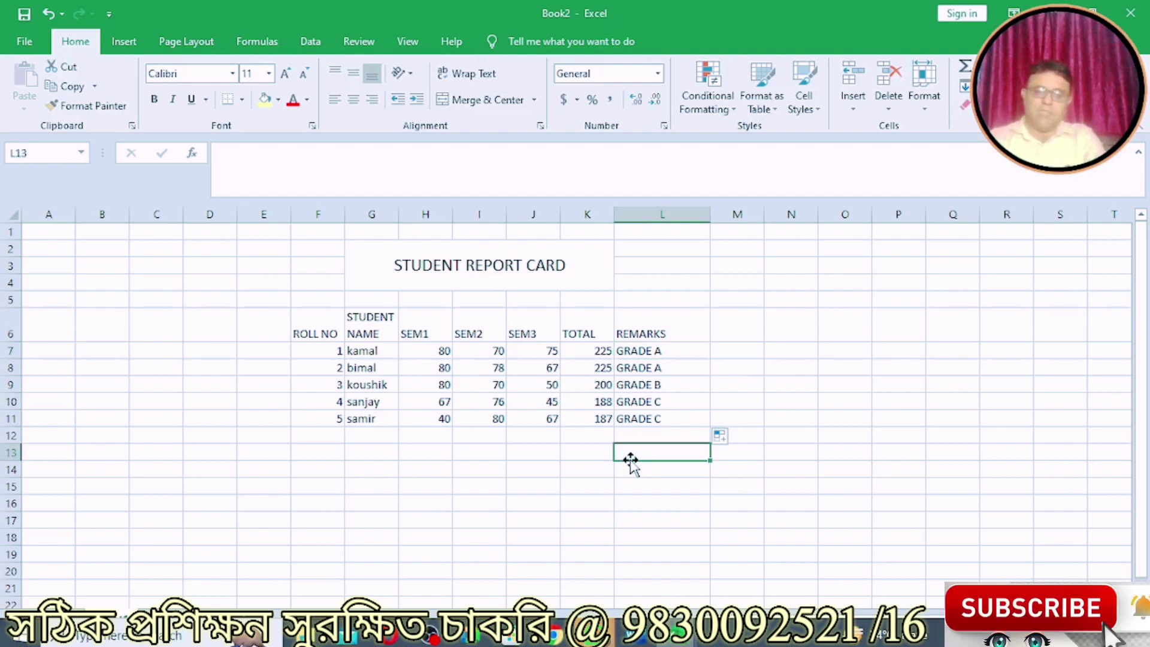
{"action": "left_click_drag", "start_coordinate": [675, 348], "coordinate": [673, 416]}
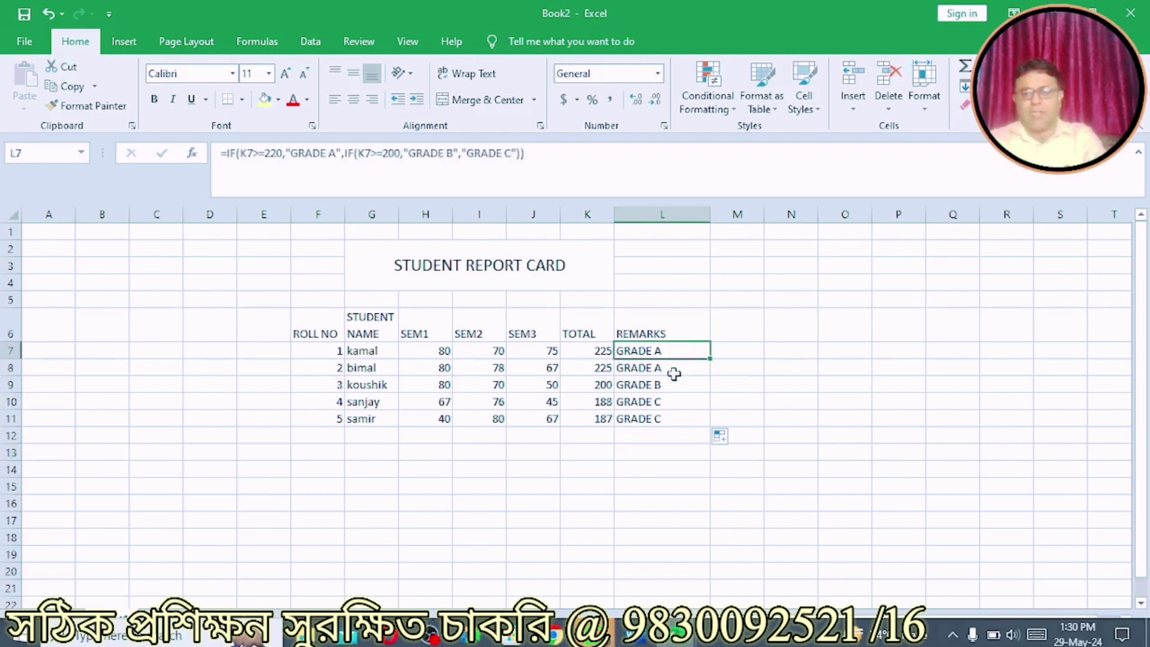
Delete the grades in L7:L11 and select L7 for a new remark formula
{"action": "key", "text": "Delete"}
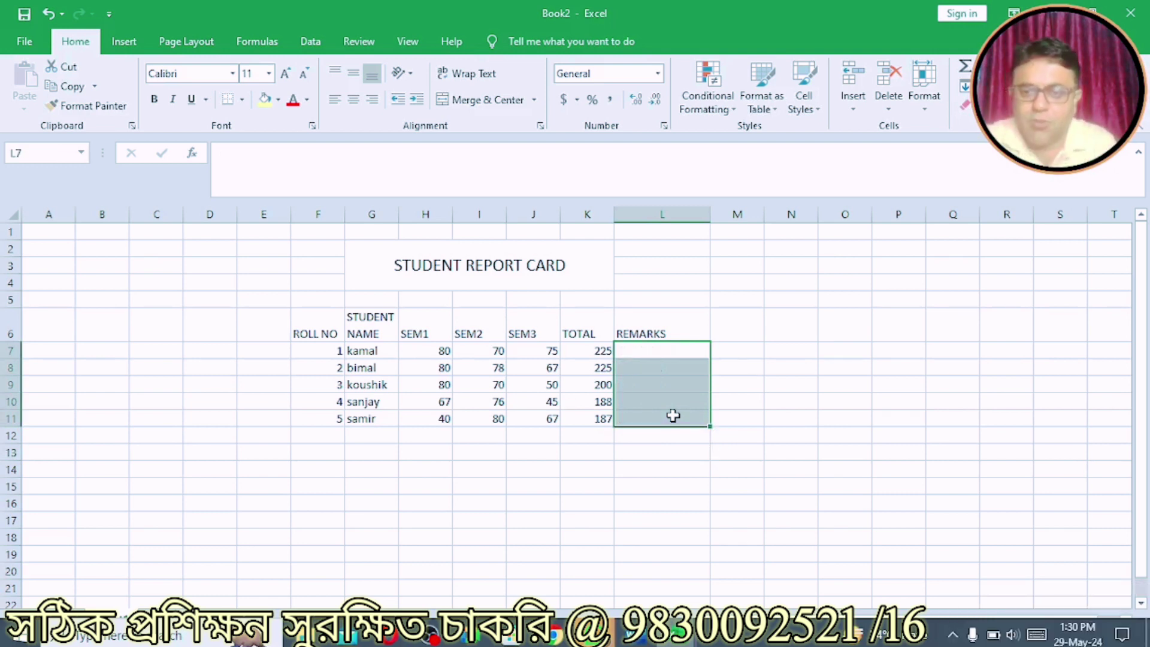
{"action": "left_click", "coordinate": [606, 492]}
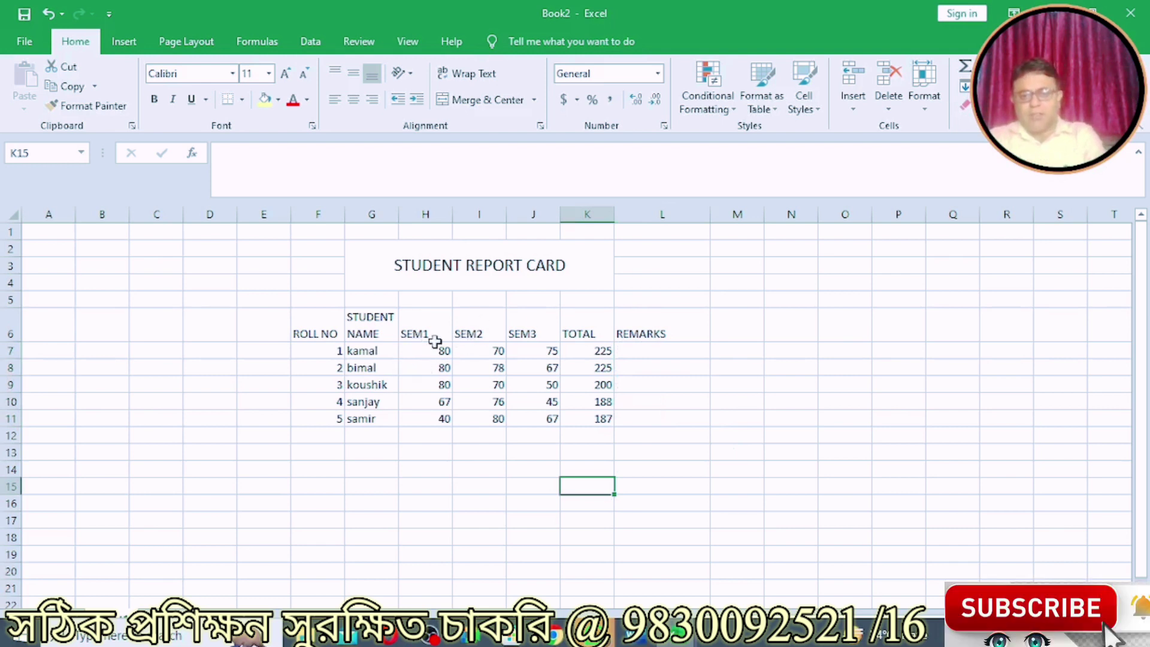
{"action": "left_click", "coordinate": [655, 348]}
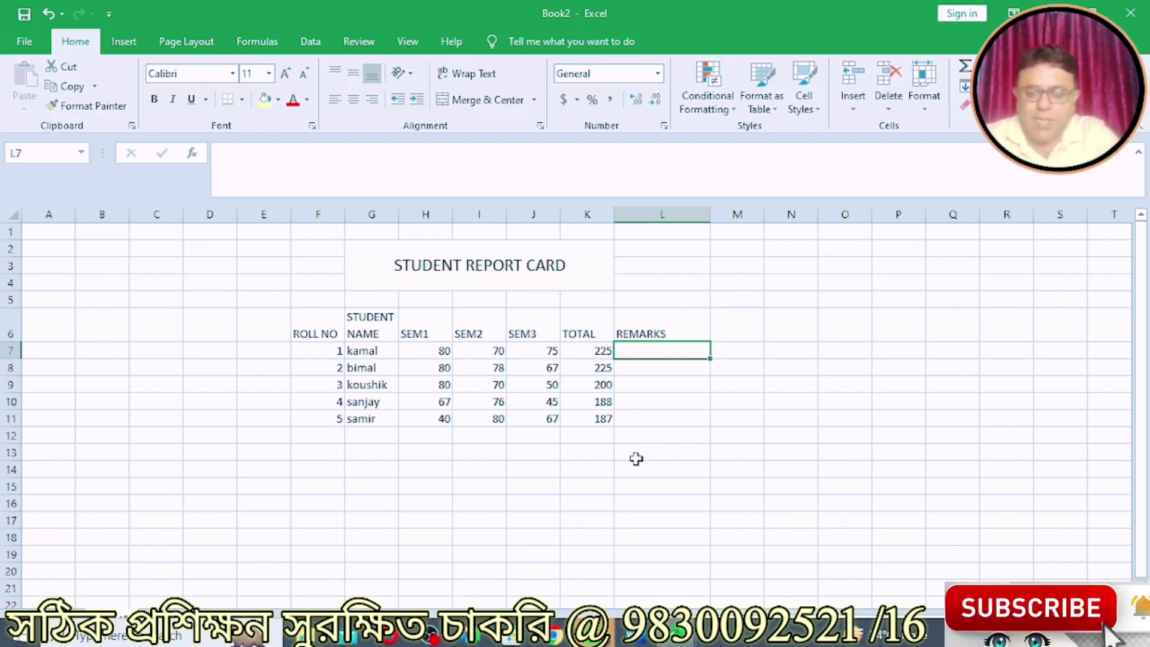
Start L7's =IF(AND( test requiring H7, I7 and J7 each to be at least 75
{"action": "type", "text": "=I"}
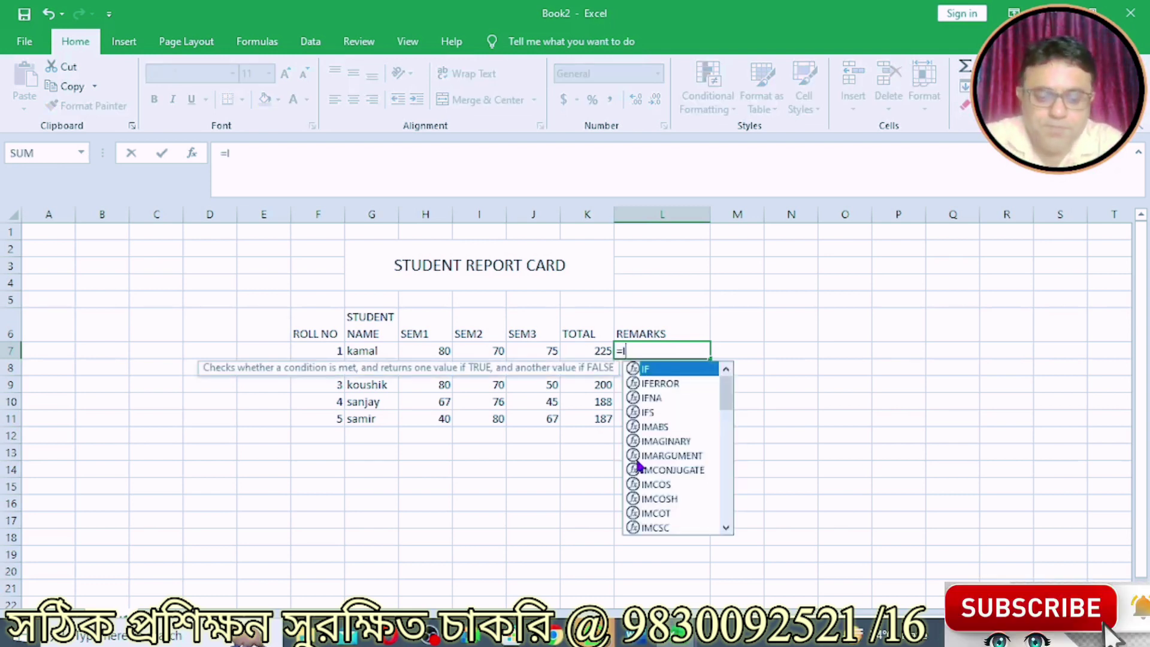
{"action": "type", "text": "F("}
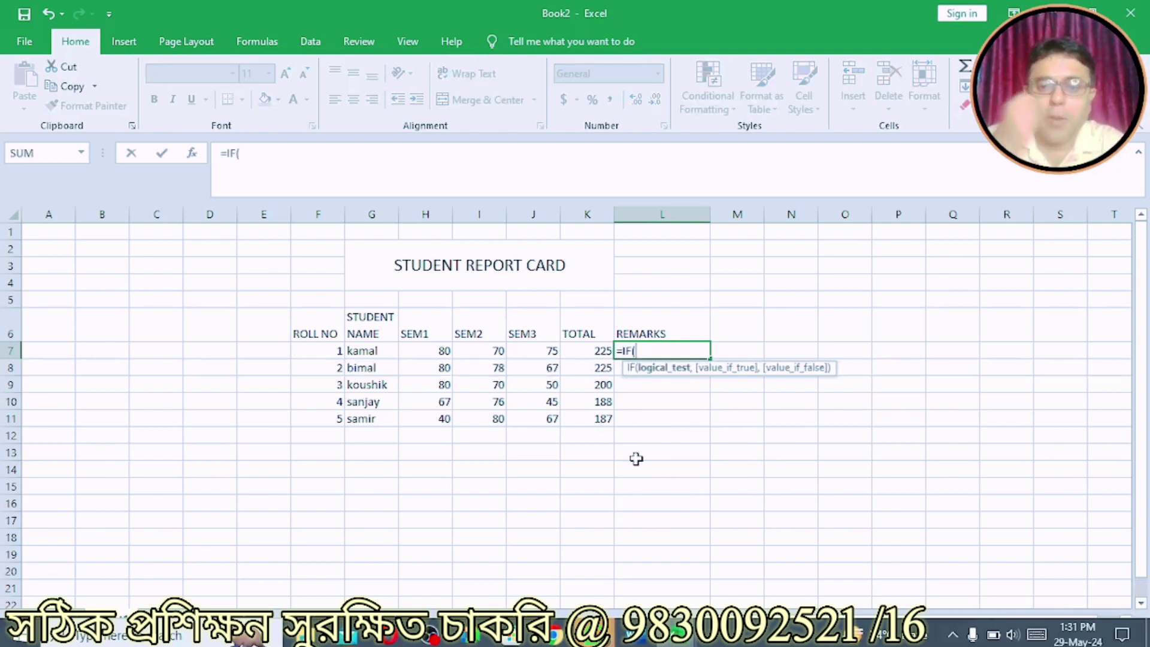
{"action": "type", "text": "AND"}
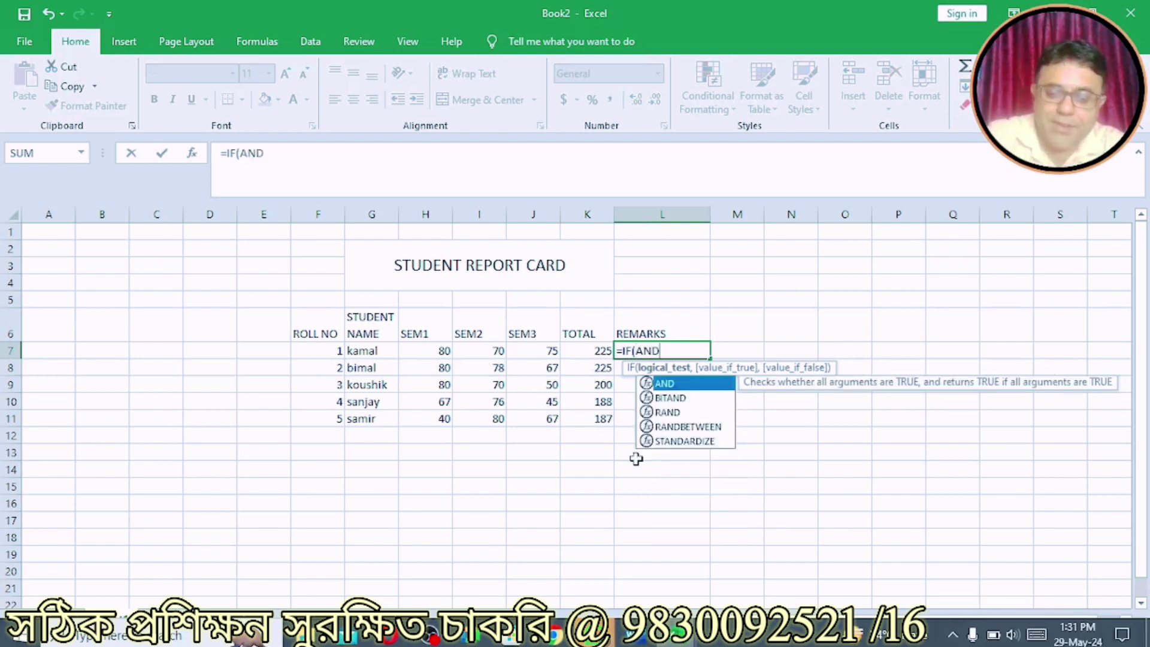
{"action": "type", "text": "("}
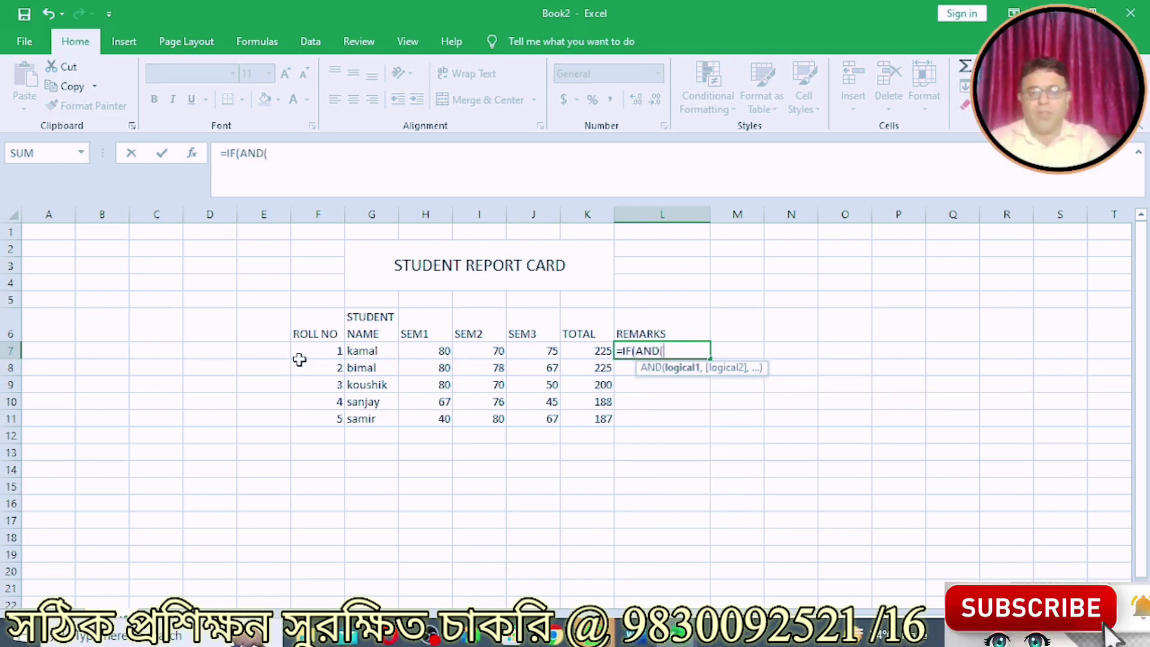
{"action": "left_click", "coordinate": [429, 348]}
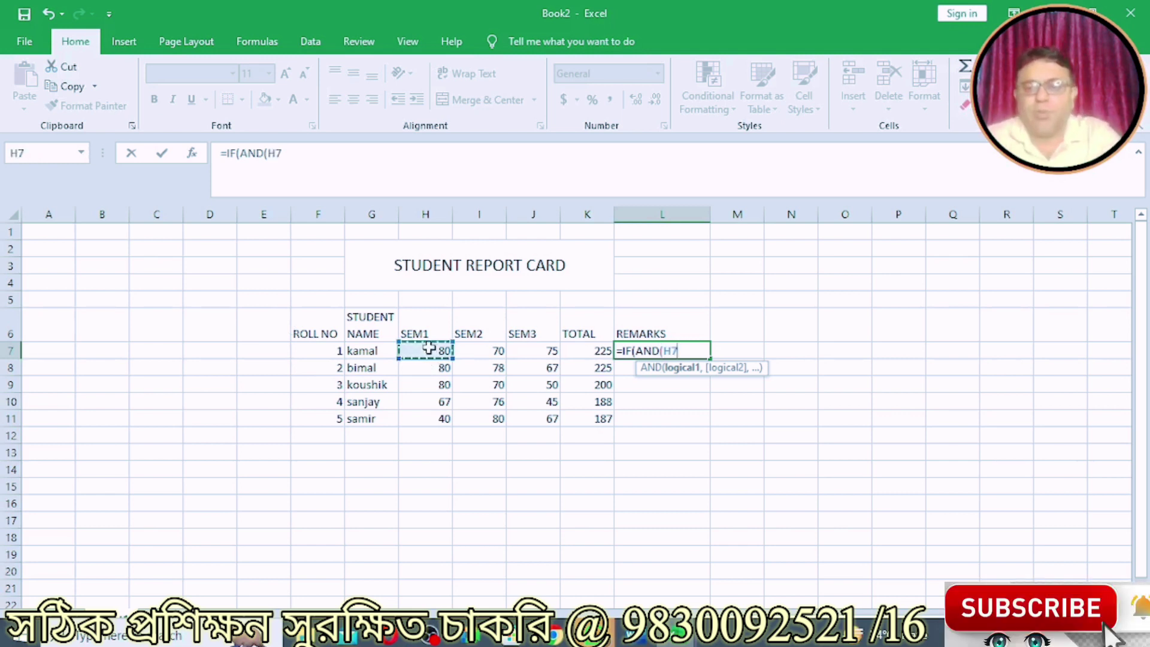
{"action": "type", "text": ">"}
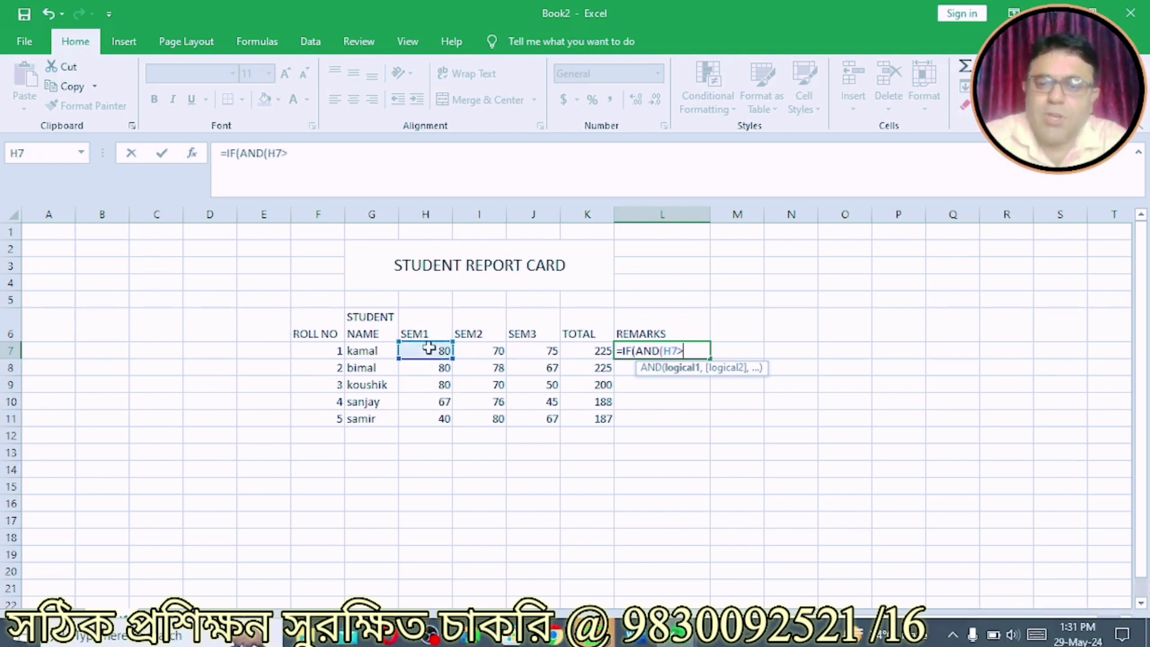
{"action": "type", "text": "=75,"}
{"action": "left_click", "coordinate": [472, 351]}
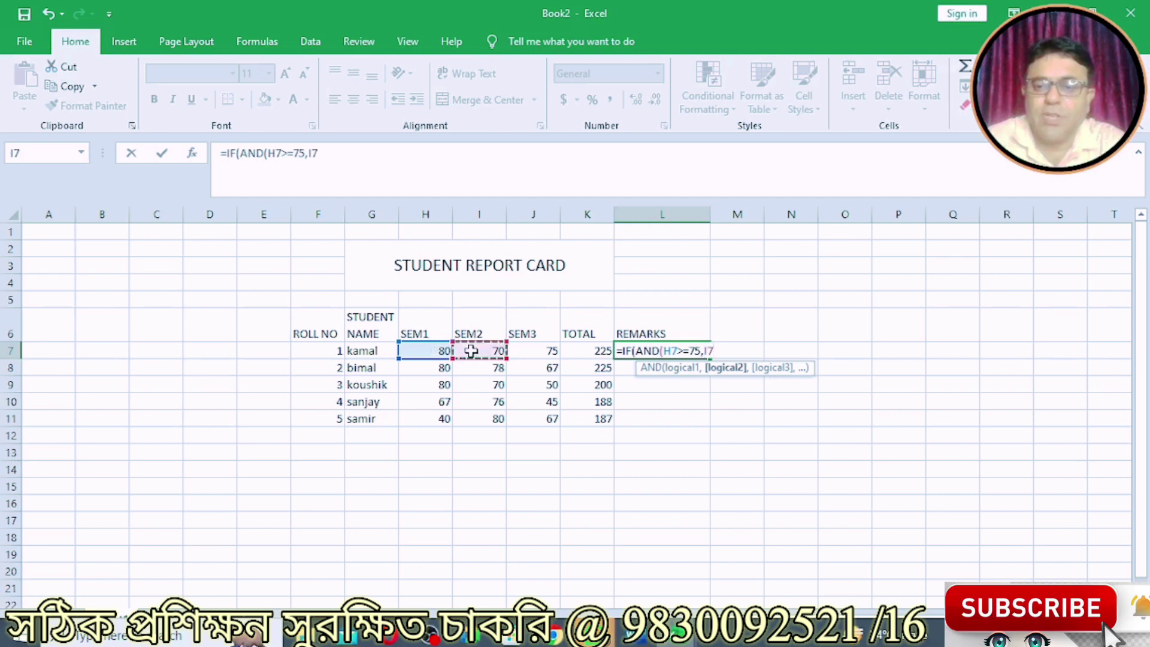
{"action": "type", "text": ">"}
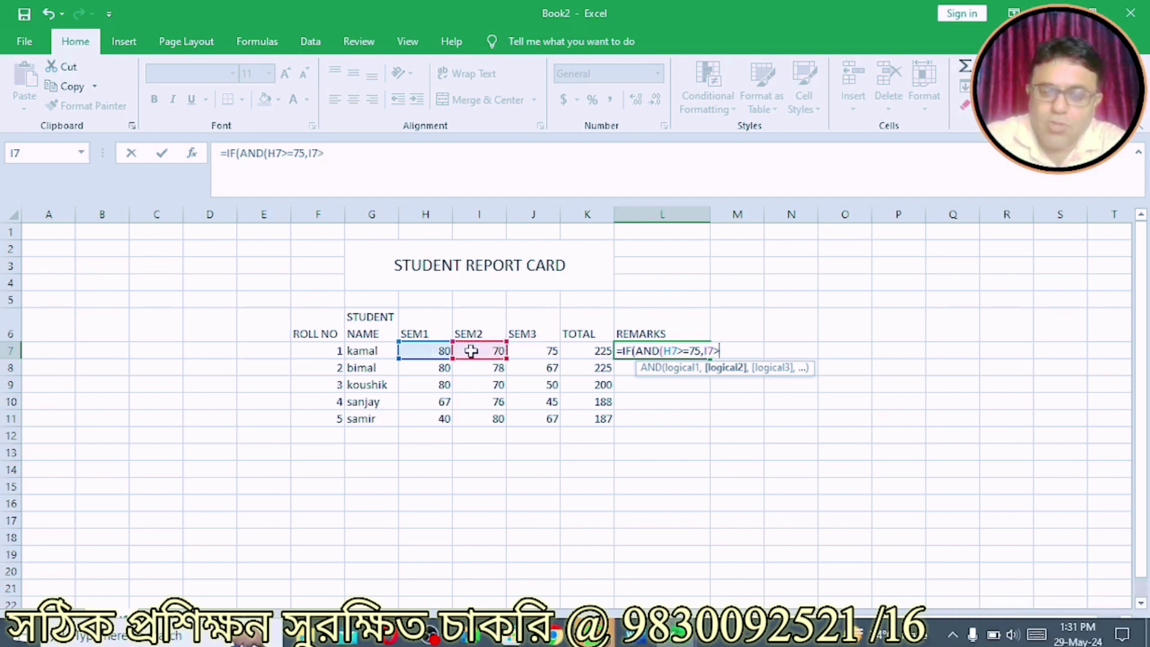
{"action": "type", "text": "=75"}
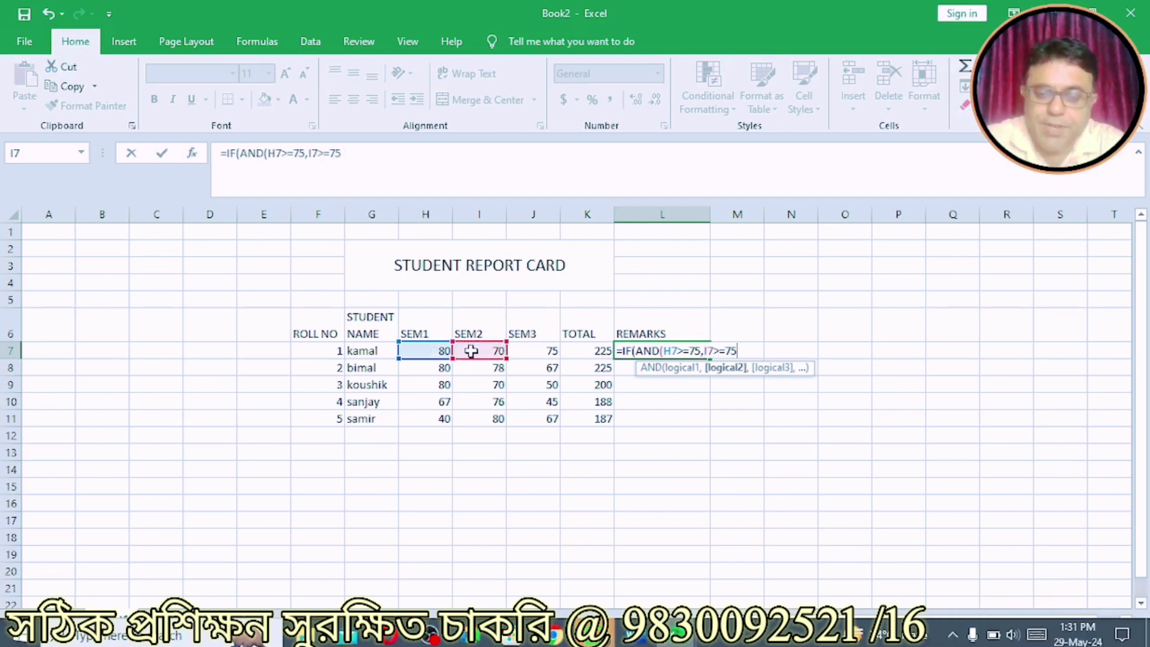
{"action": "type", "text": ","}
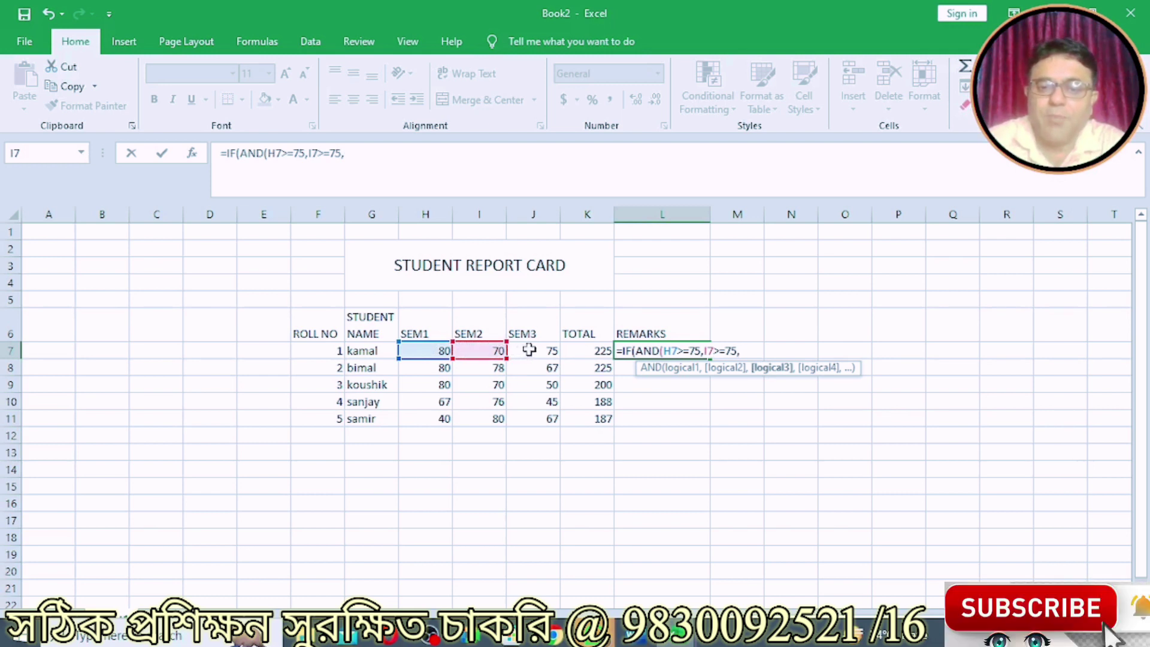
{"action": "left_click", "coordinate": [529, 350]}
{"action": "type", "text": ">=75"}
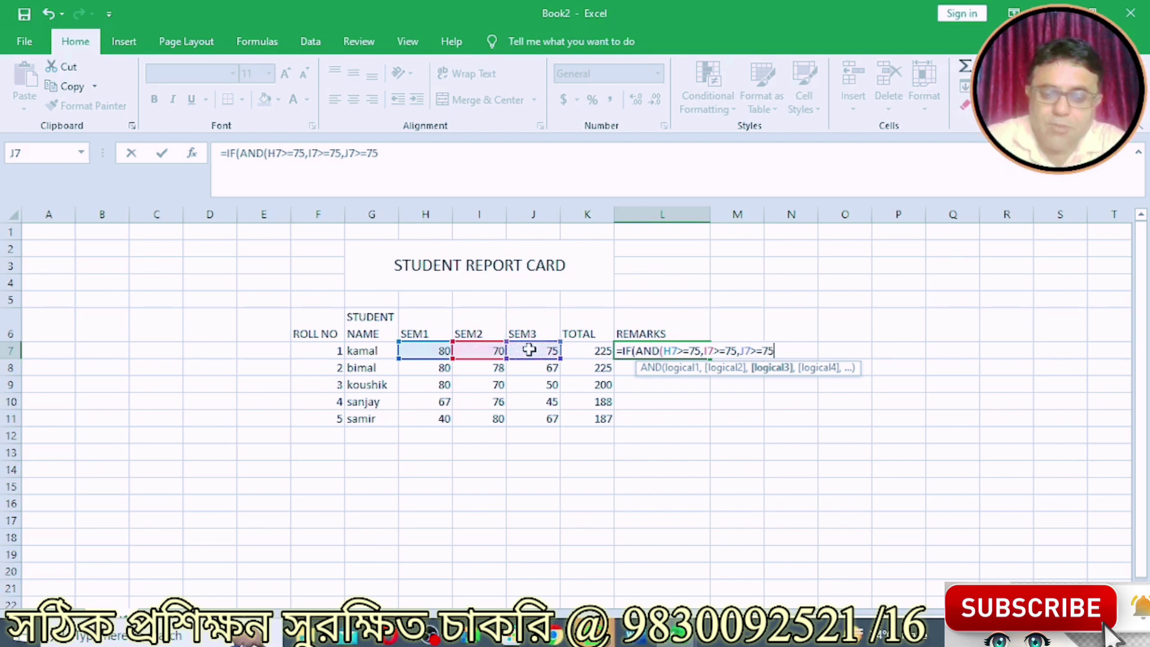
{"action": "type", "text": ")"}
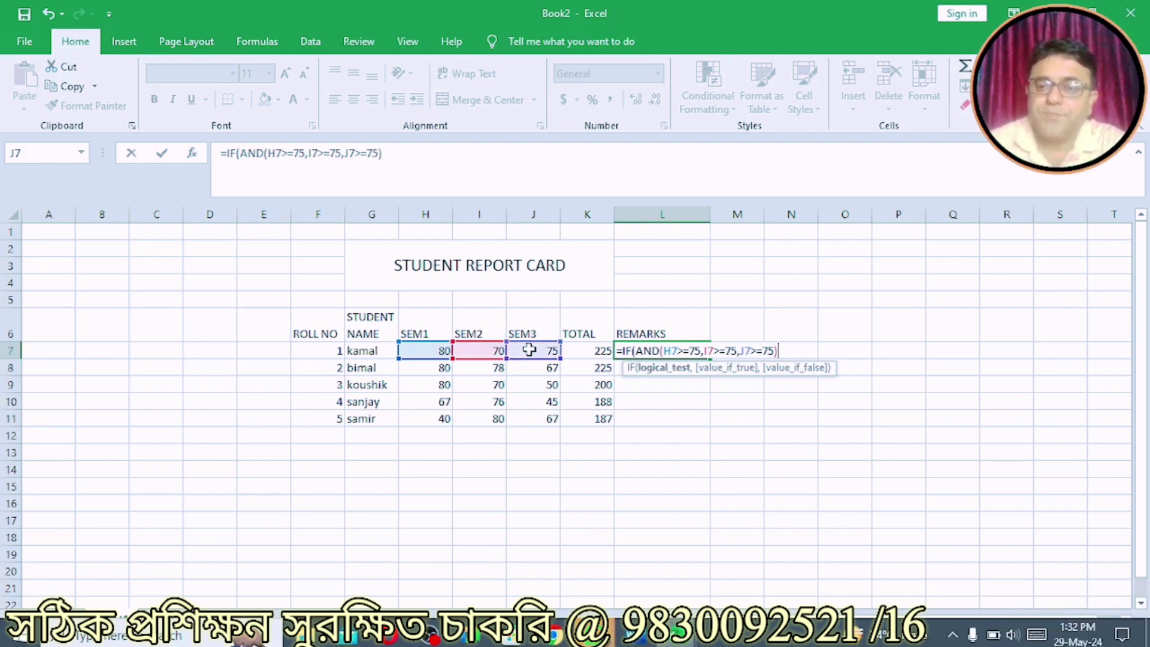
{"action": "type", "text": ","}
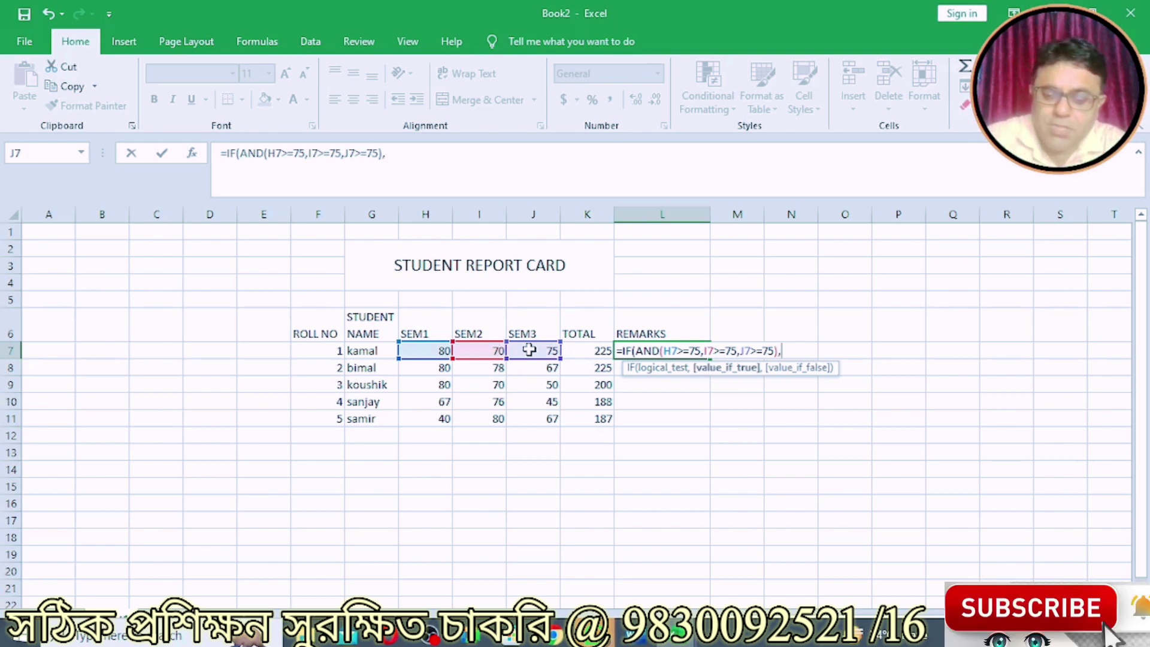
{"action": "type", "text": "\"PASS"}
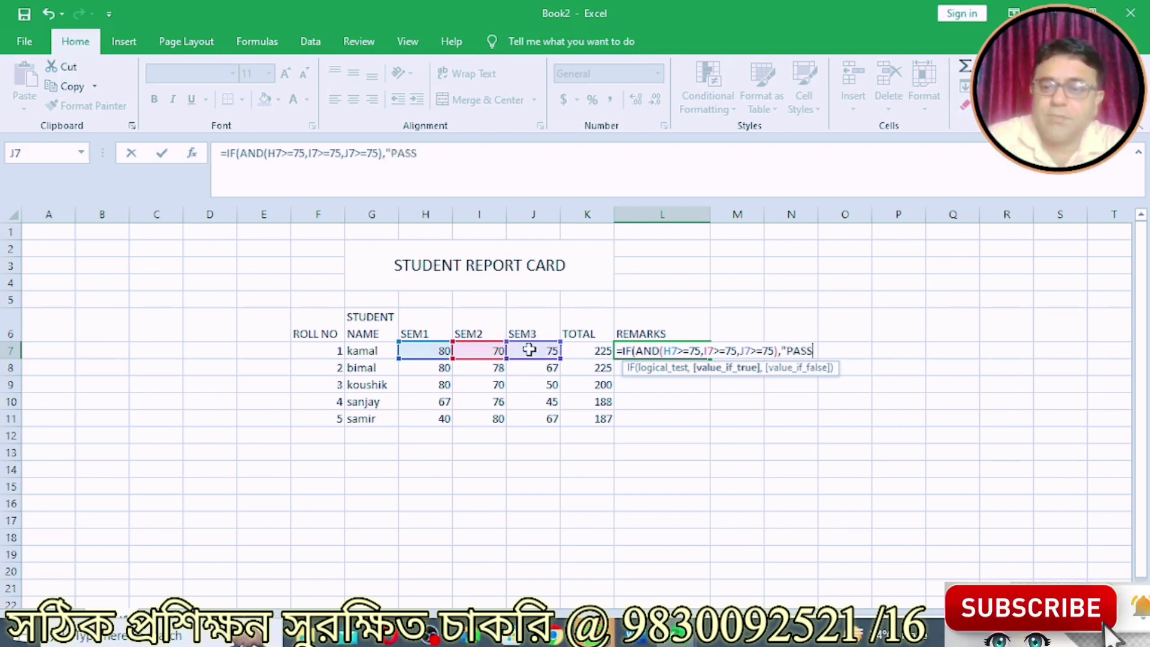
{"action": "type", "text": "\","}
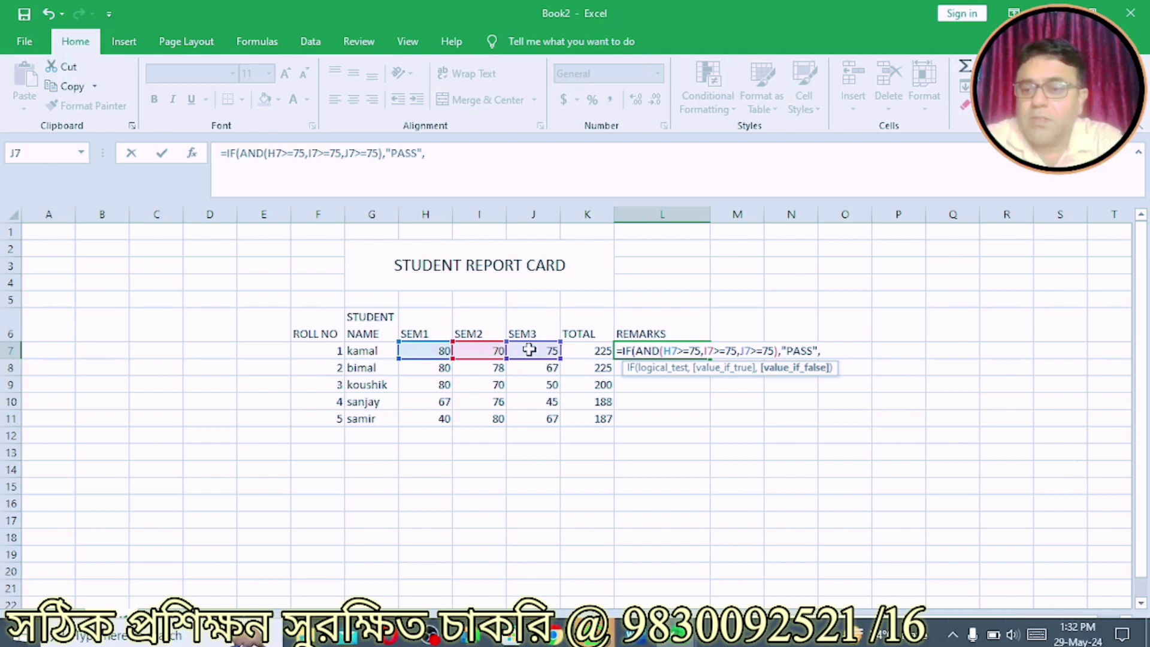
Add the total condition K7>=220 to the AND test, with "PASS" as the true result
{"action": "key", "text": "BackSpace"}
{"action": "key", "text": "BackSpace"}
{"action": "key", "text": "BackSpace"}
{"action": "key", "text": "BackSpace"}
{"action": "key", "text": "BackSpace"}
{"action": "key", "text": "BackSpace"}
{"action": "key", "text": "BackSpace"}
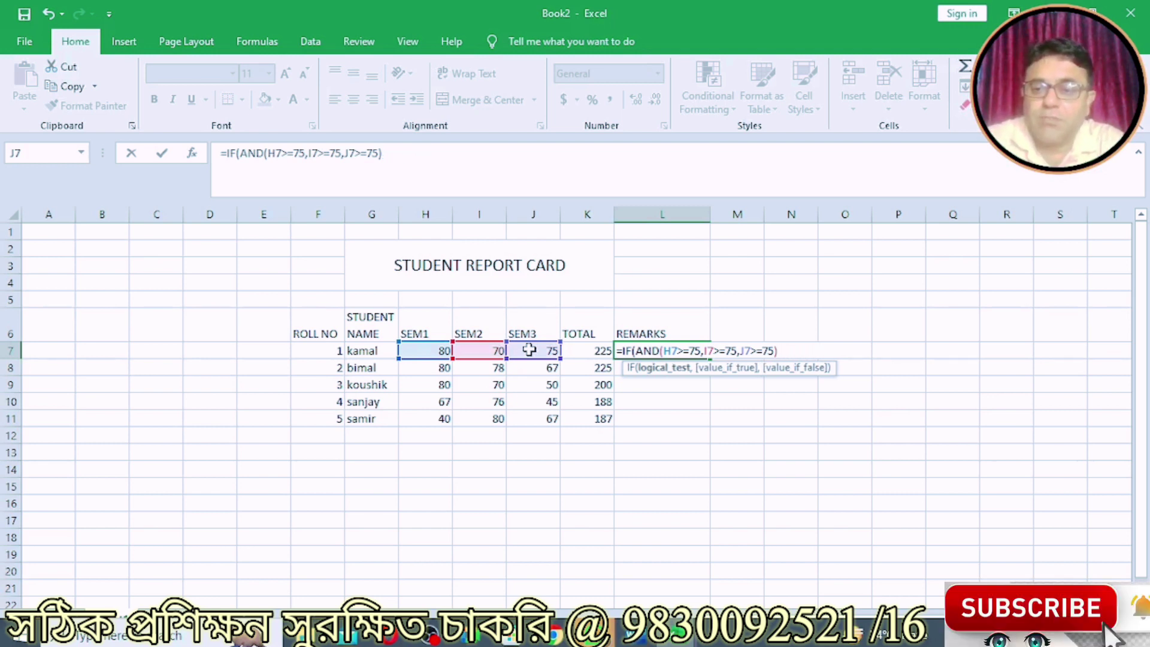
{"action": "key", "text": "BackSpace"}
{"action": "type", "text": ","}
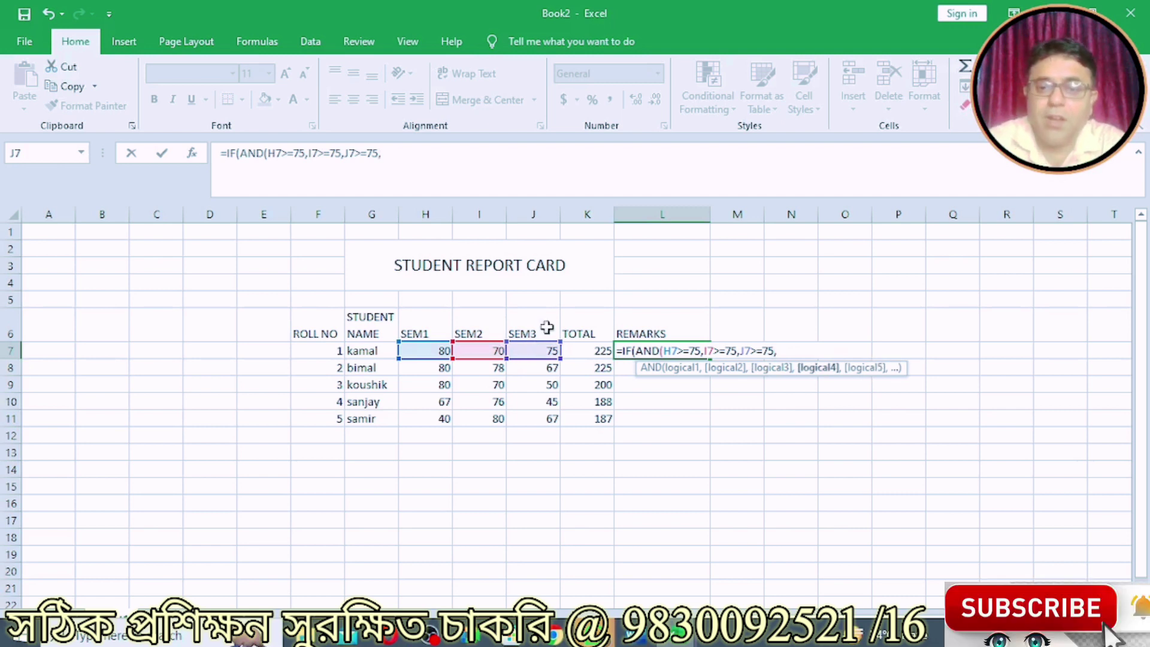
{"action": "left_click", "coordinate": [590, 354]}
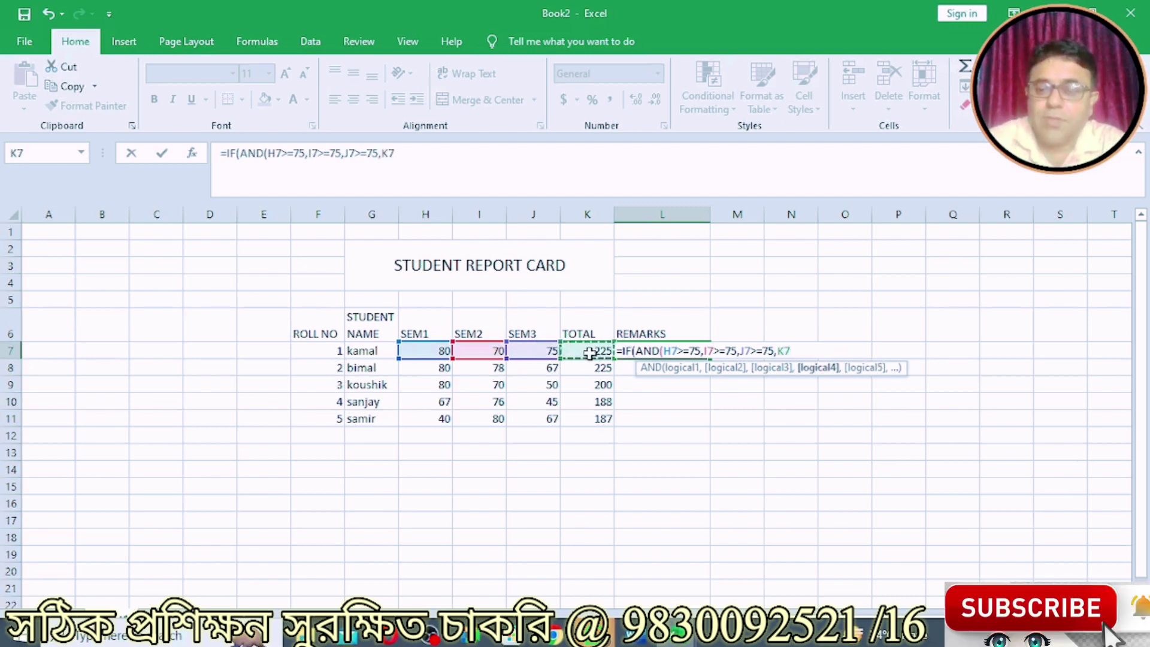
{"action": "type", "text": ">="}
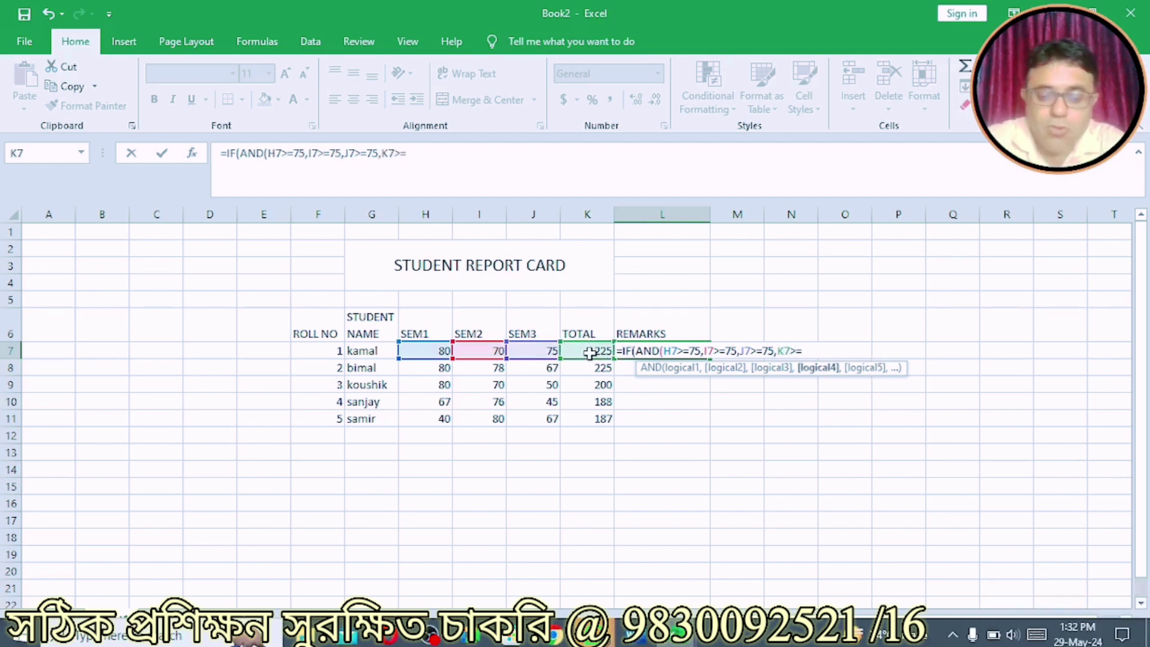
{"action": "type", "text": "220"}
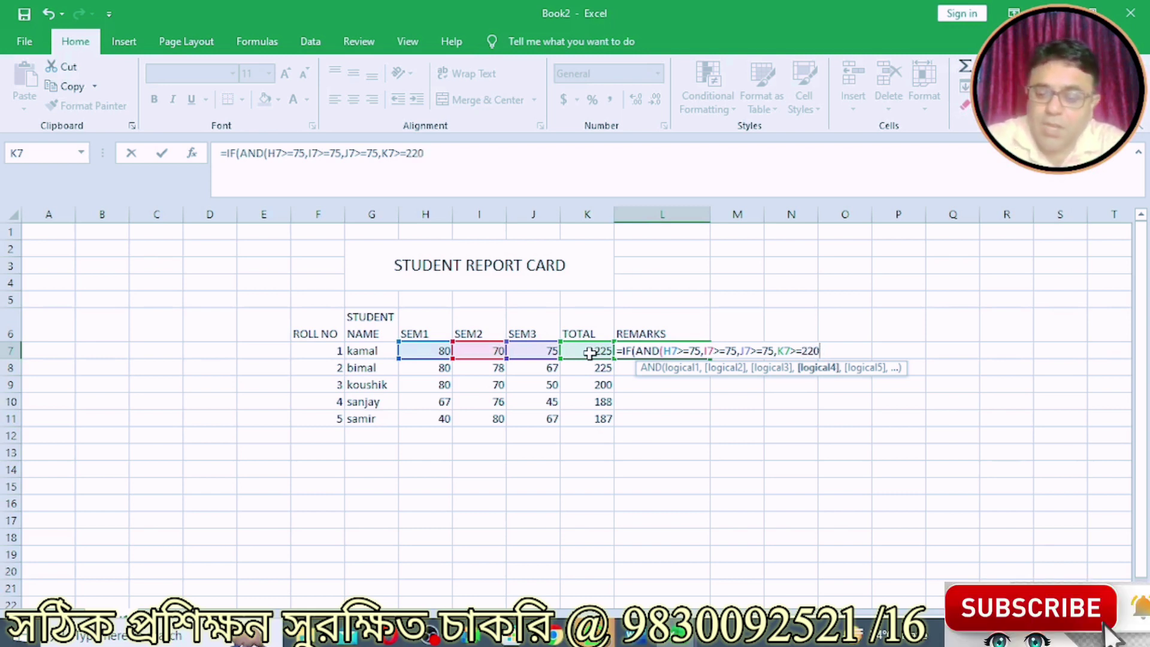
{"action": "type", "text": "),\"PASS\""}
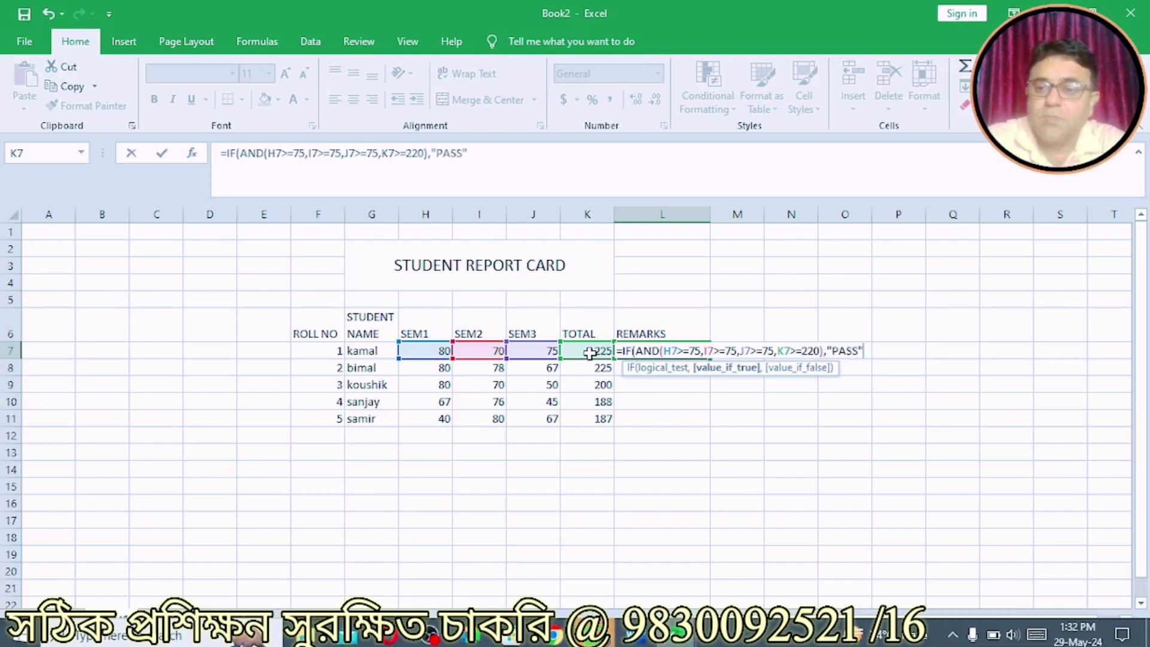
{"action": "type", "text": ",\""}
Accept Excel's formula correction and fill the empty false result with "FAIL"
{"action": "key", "text": "Return"}
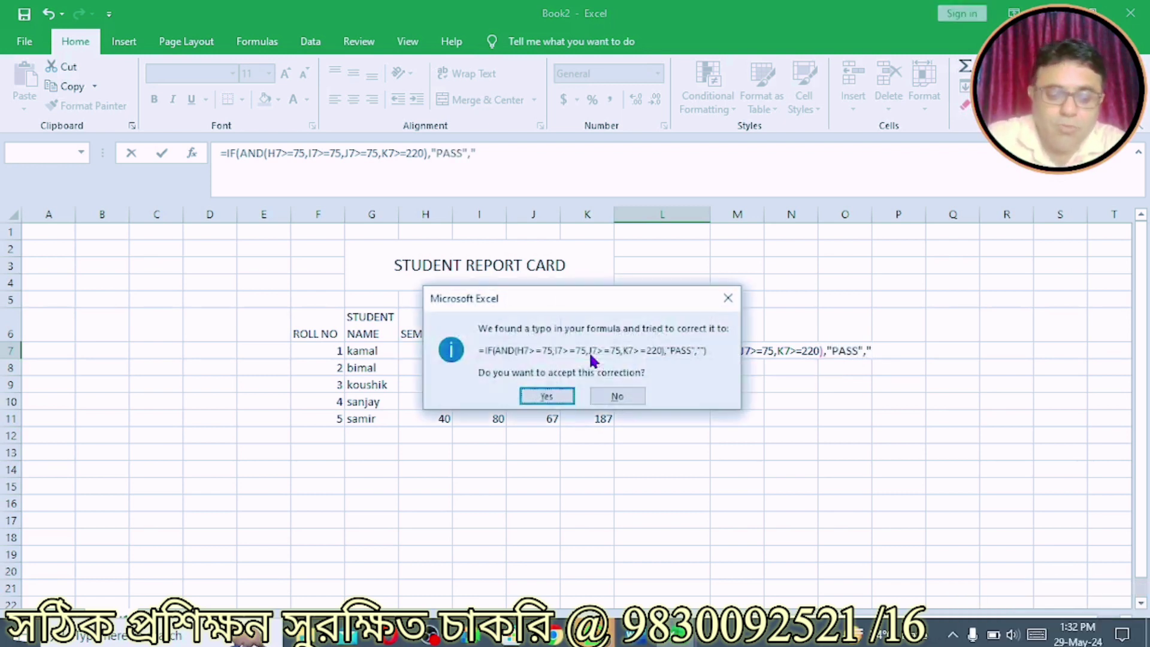
{"action": "left_click", "coordinate": [547, 396]}
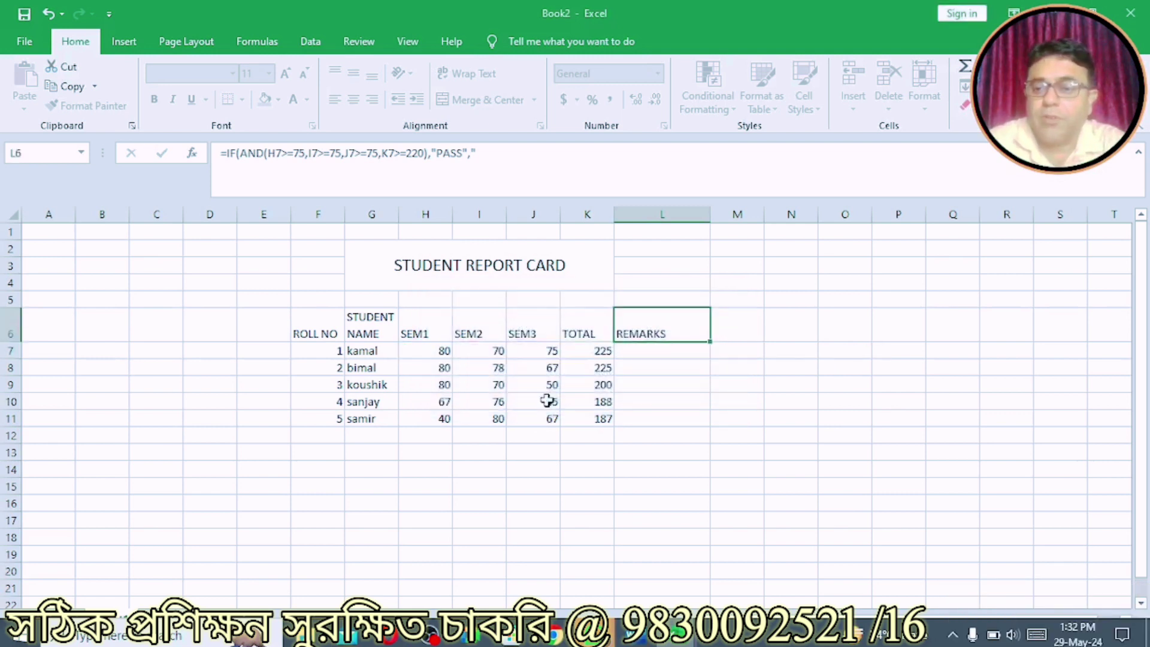
{"action": "double_click", "coordinate": [677, 351]}
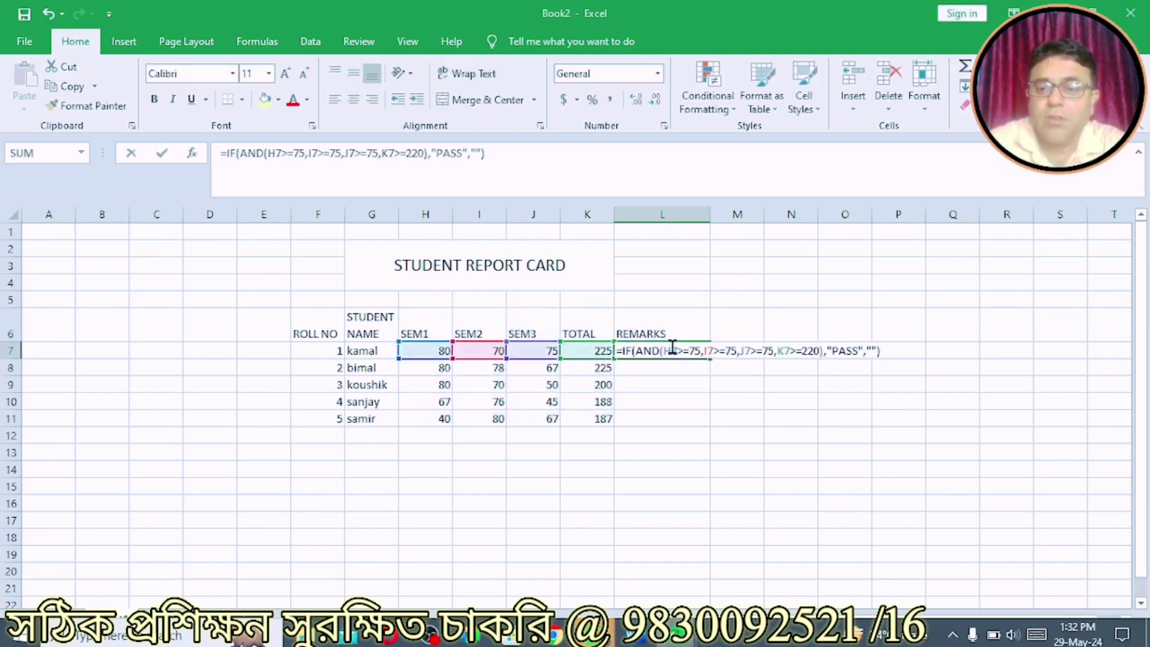
{"action": "left_click", "coordinate": [874, 350]}
{"action": "type", "text": "FI"}
{"action": "key", "text": "BackSpace"}
{"action": "type", "text": "AI"}
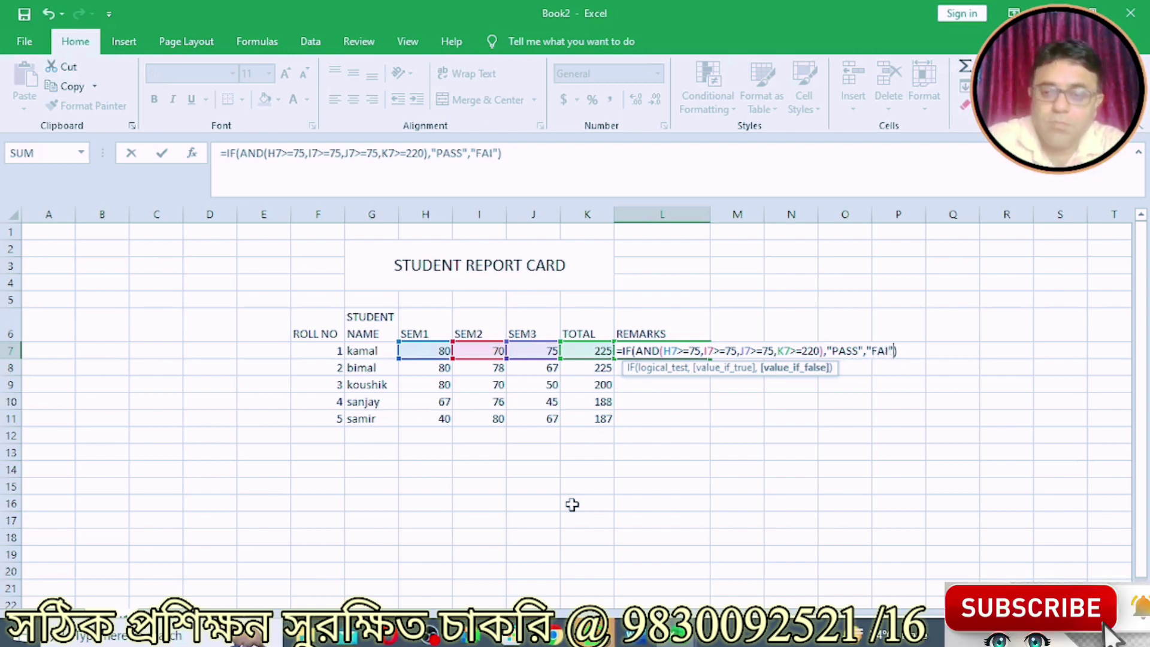
{"action": "type", "text": "L"}
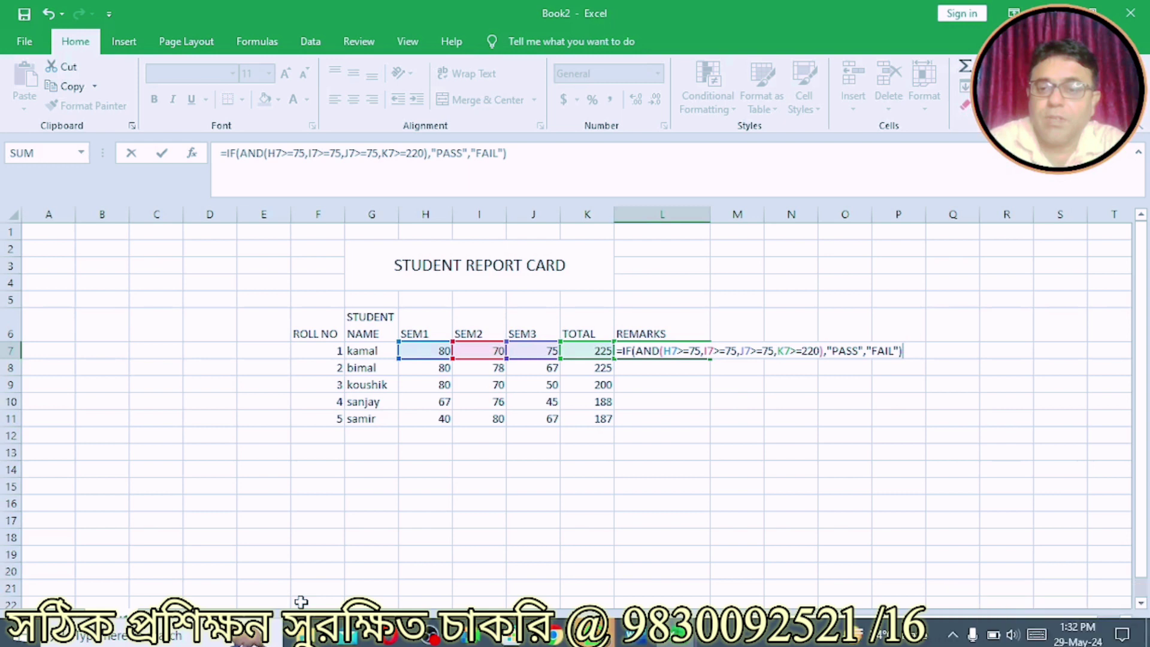
{"action": "key", "text": "Return"}
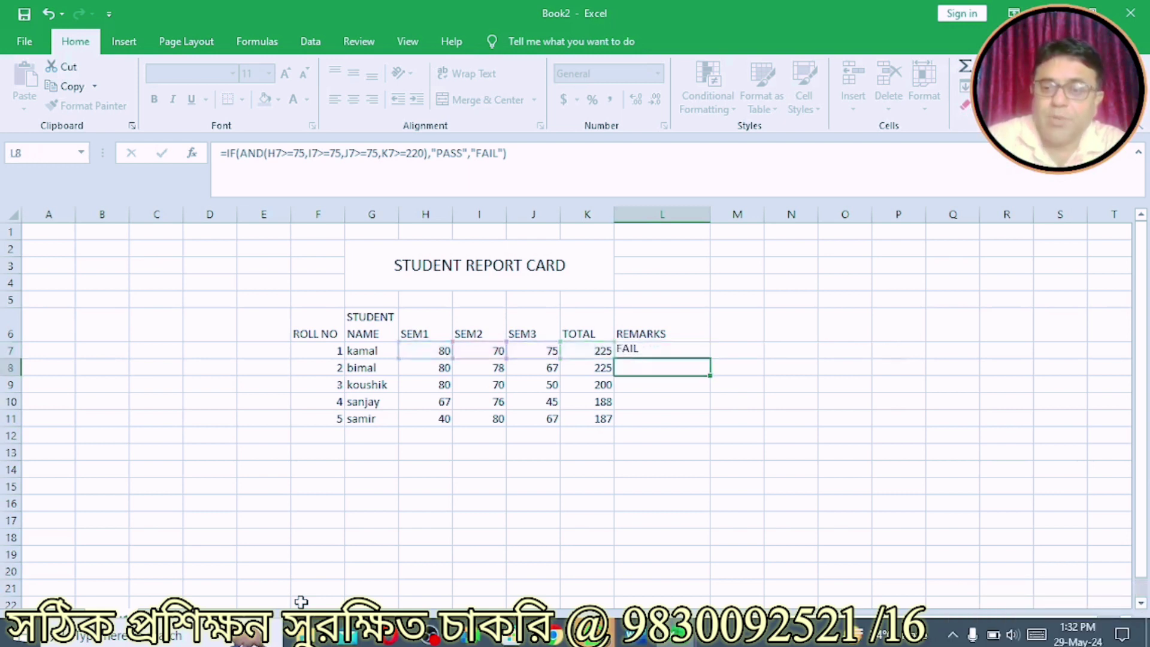
Fill the PASS/FAIL formula from L7 down to L11 and recheck L7
{"action": "left_click", "coordinate": [689, 349]}
{"action": "left_click_drag", "start_coordinate": [708, 356], "coordinate": [702, 430]}
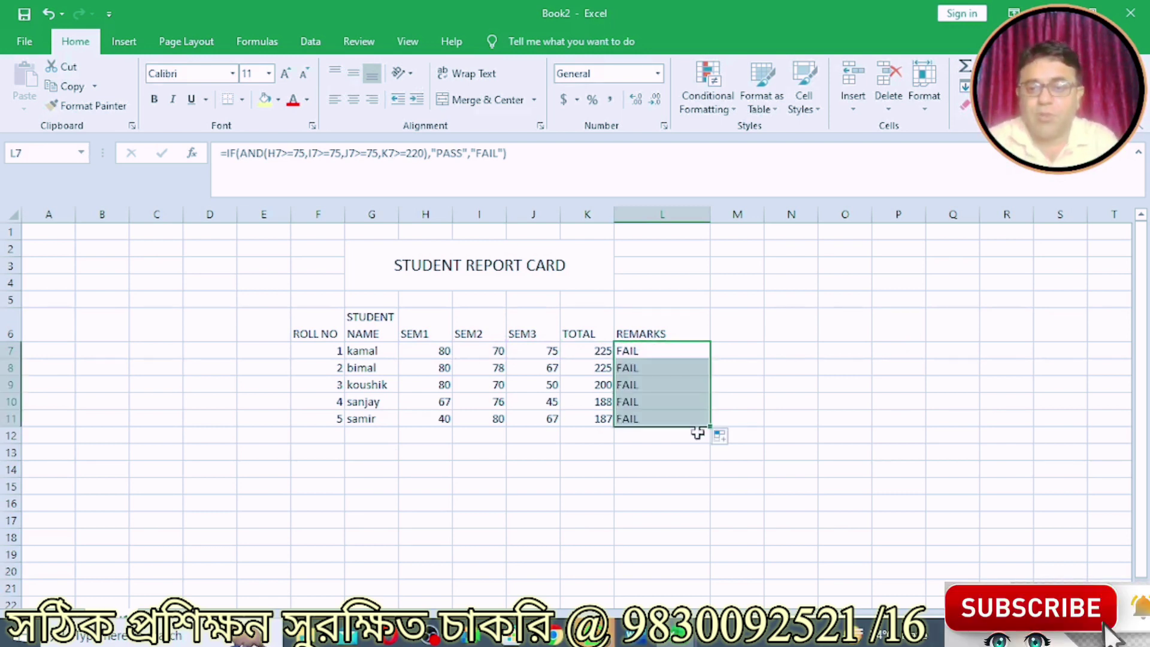
{"action": "left_click", "coordinate": [607, 516]}
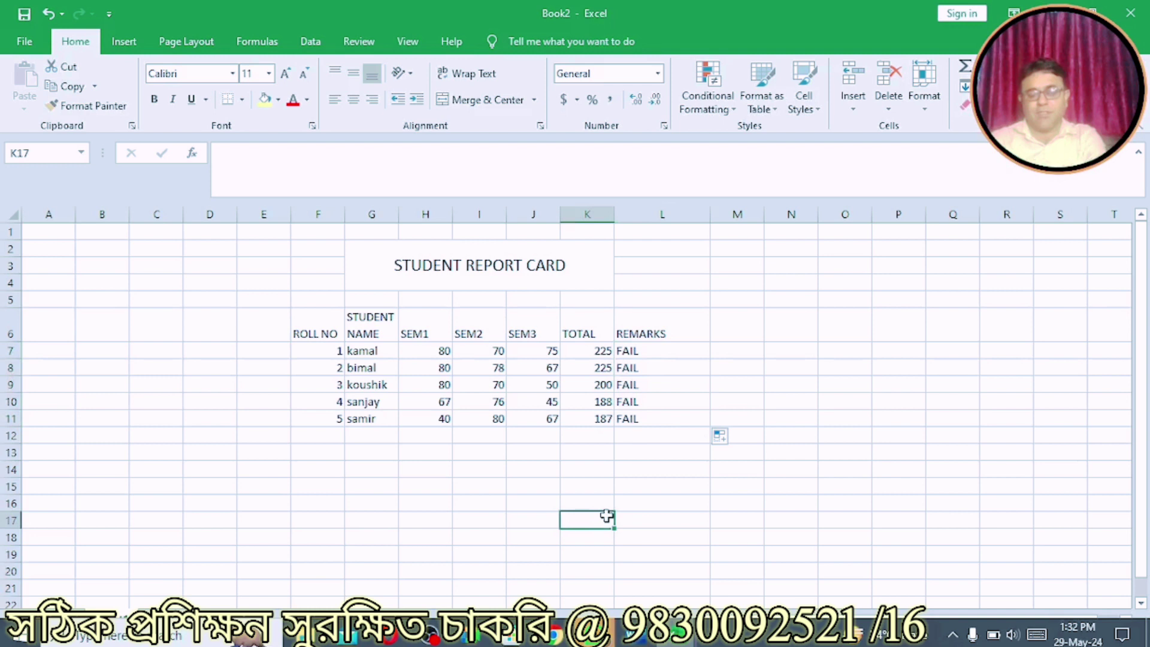
{"action": "left_click", "coordinate": [666, 349]}
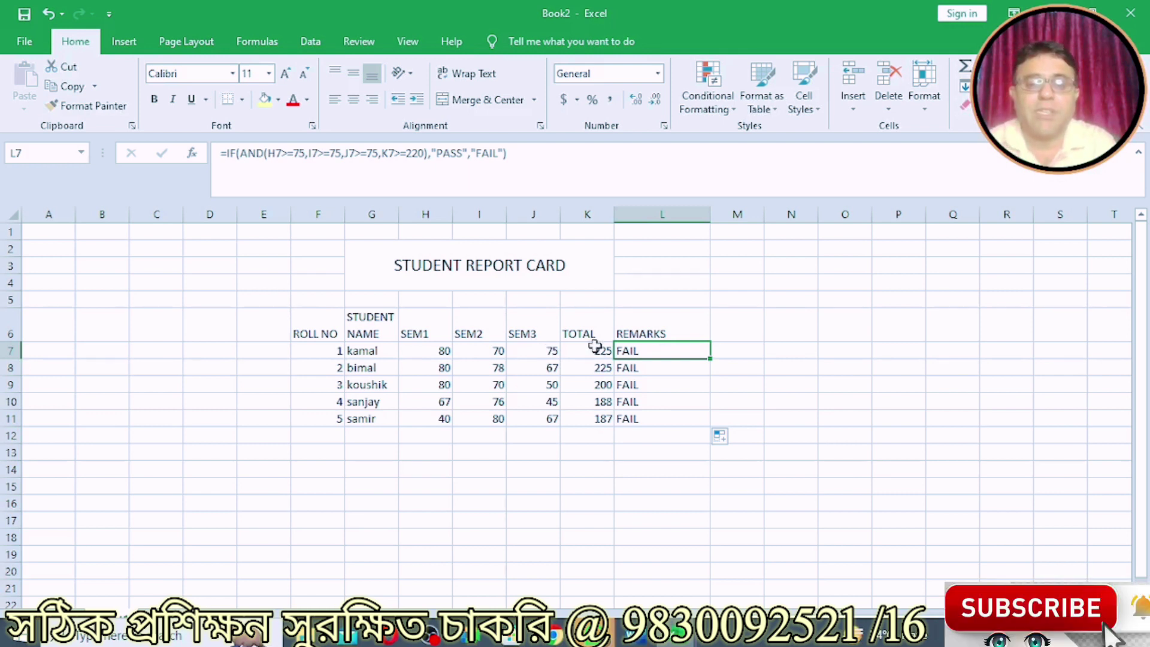
Change the first student's SEM2 mark in I7 to 76, turning the remark to PASS
{"action": "left_click", "coordinate": [484, 352]}
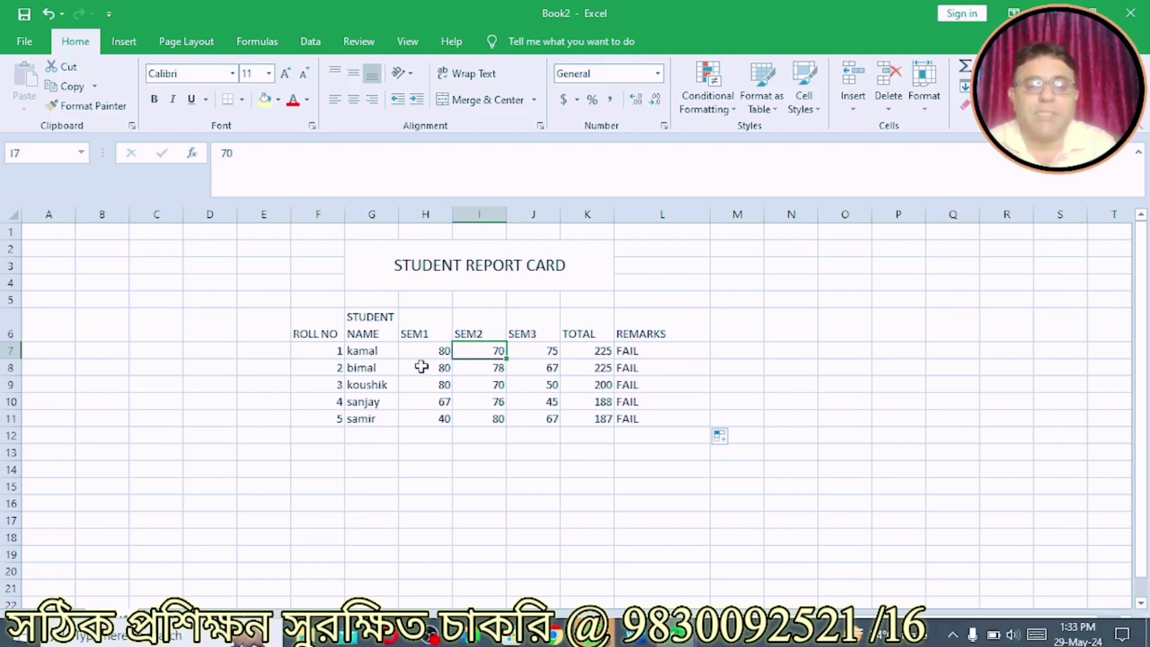
{"action": "left_click", "coordinate": [535, 368]}
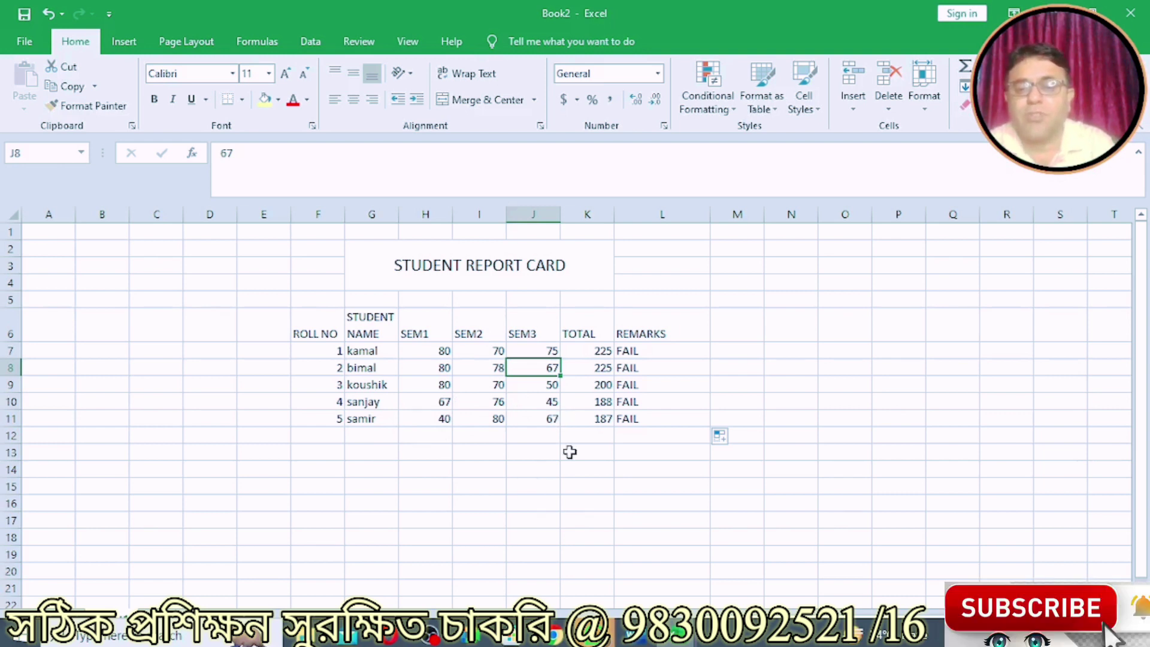
{"action": "left_click", "coordinate": [473, 347]}
{"action": "type", "text": "76"}
{"action": "key", "text": "Return"}
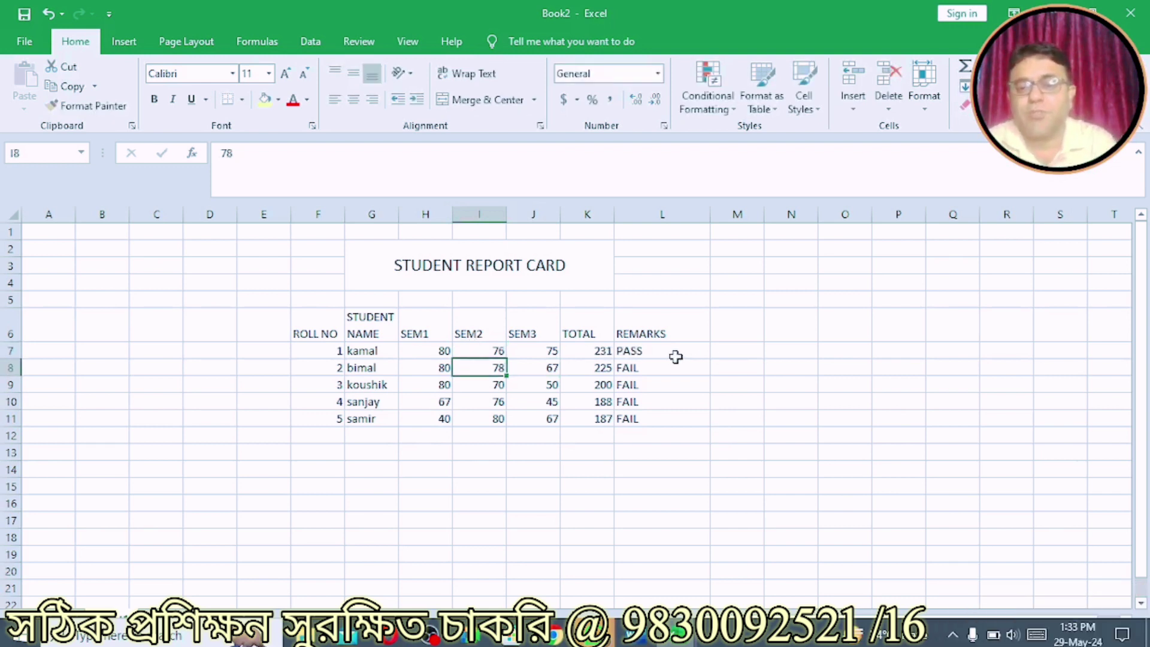
{"action": "left_click", "coordinate": [675, 351]}
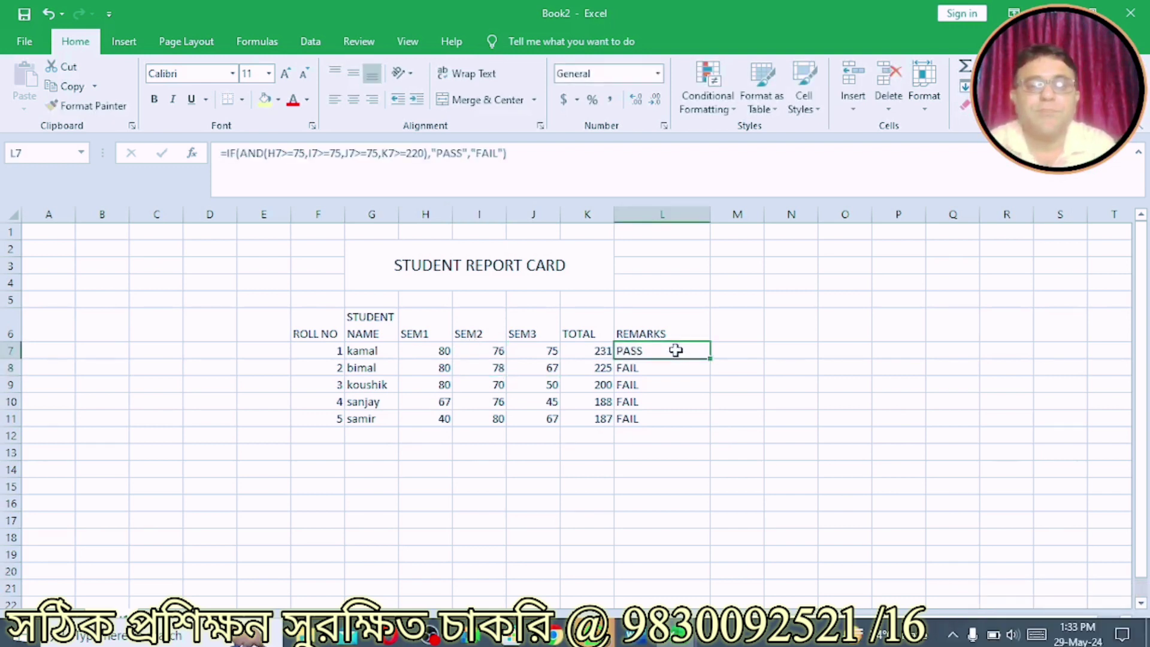
Set the last student's SEM1 to 78 and SEM3 from 67 to 76
{"action": "left_click", "coordinate": [425, 418]}
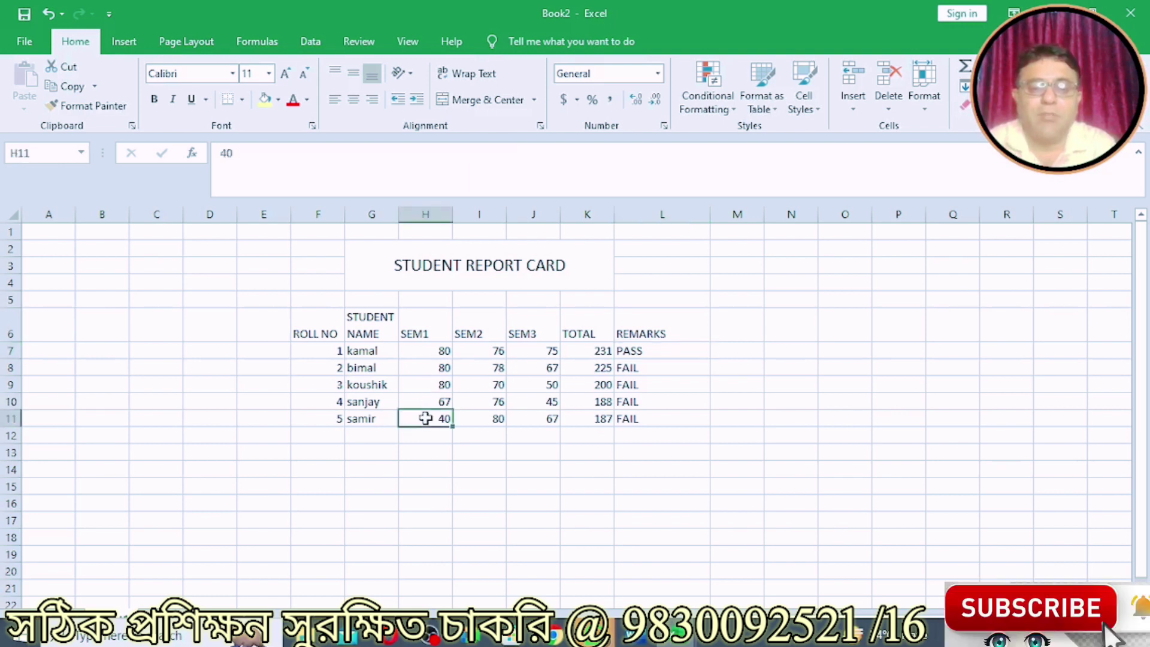
{"action": "type", "text": "78"}
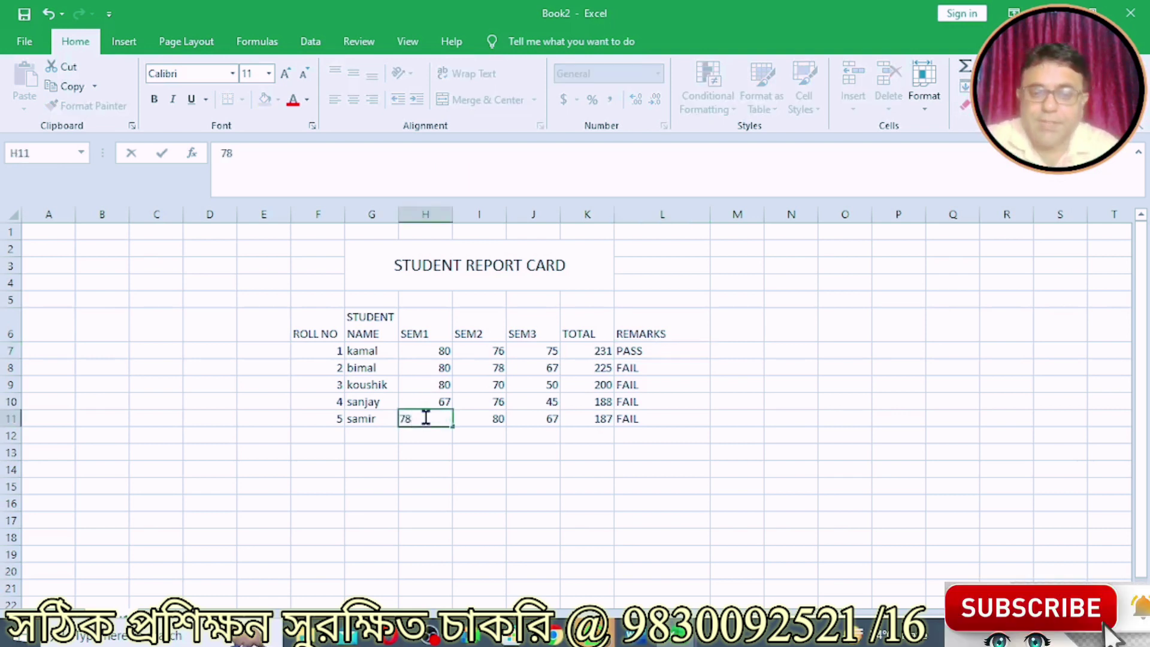
{"action": "key", "text": "Return"}
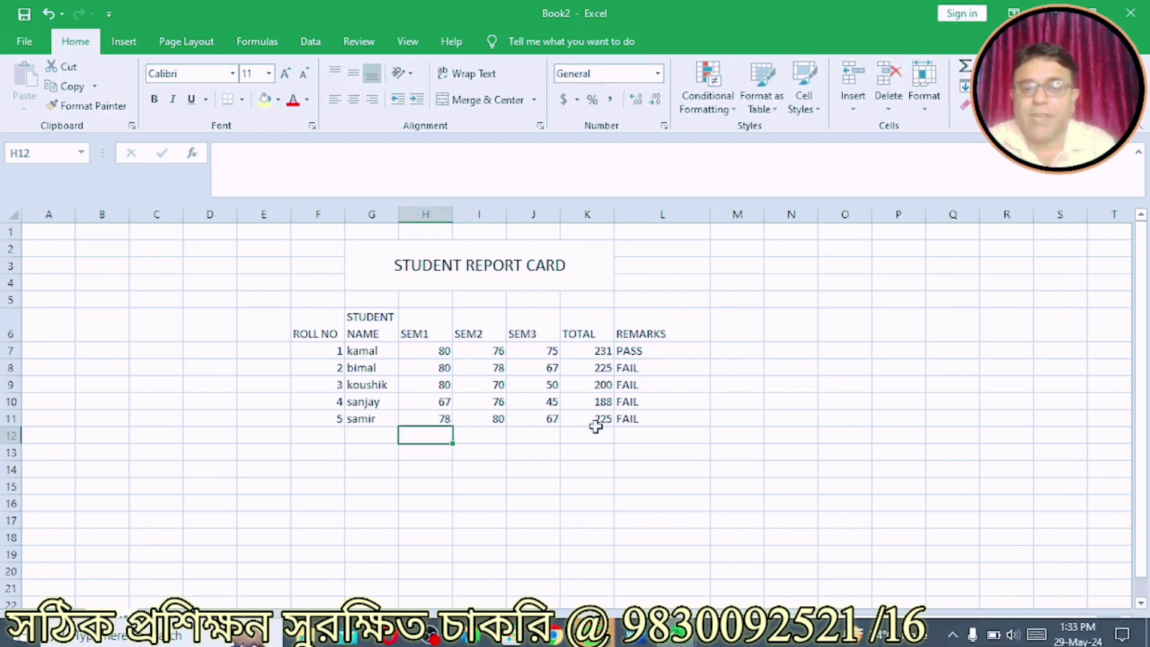
{"action": "left_click", "coordinate": [527, 418]}
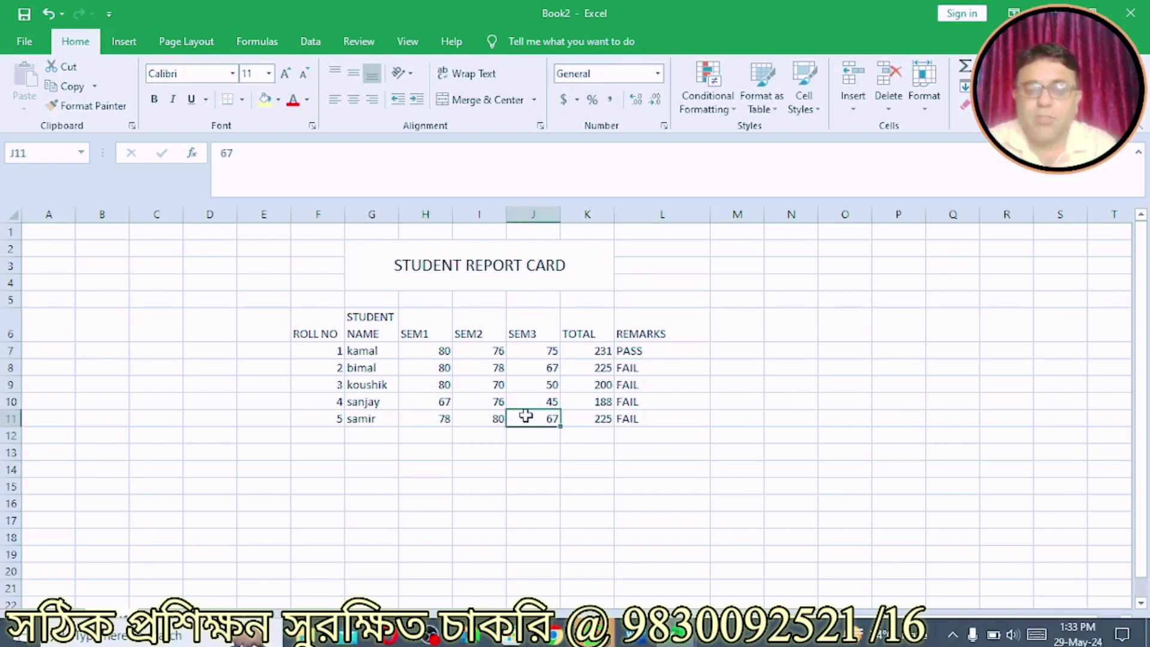
{"action": "double_click", "coordinate": [525, 416]}
{"action": "key", "text": "BackSpace"}
{"action": "key", "text": "BackSpace"}
{"action": "type", "text": "76"}
{"action": "key", "text": "Return"}
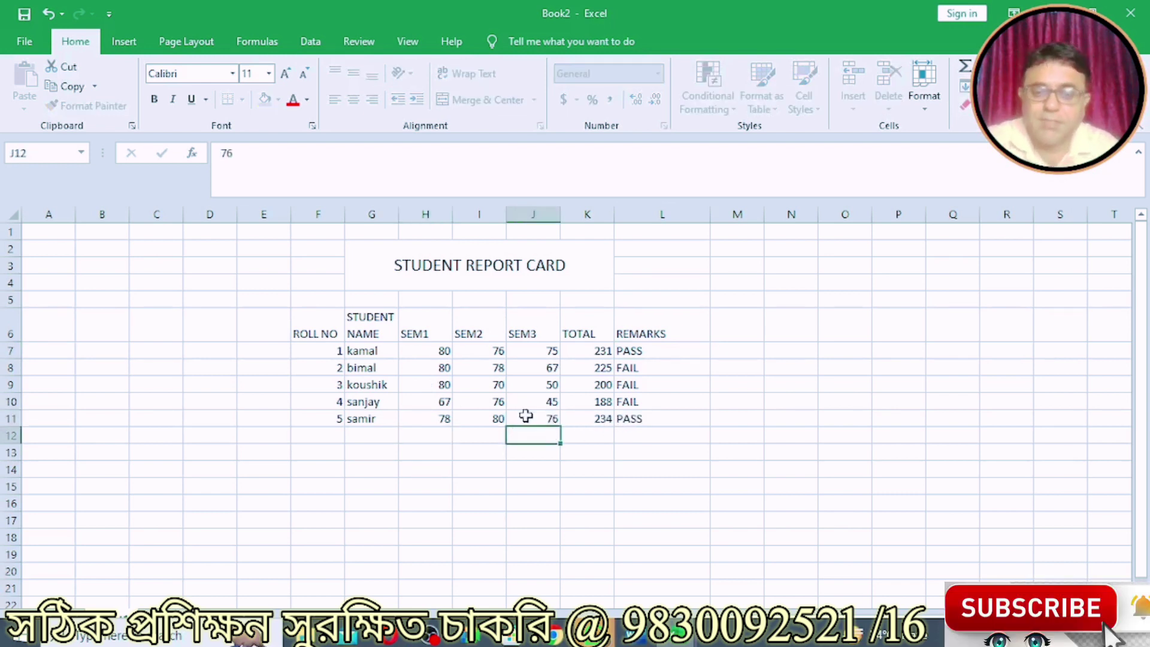
{"action": "left_click", "coordinate": [649, 348]}
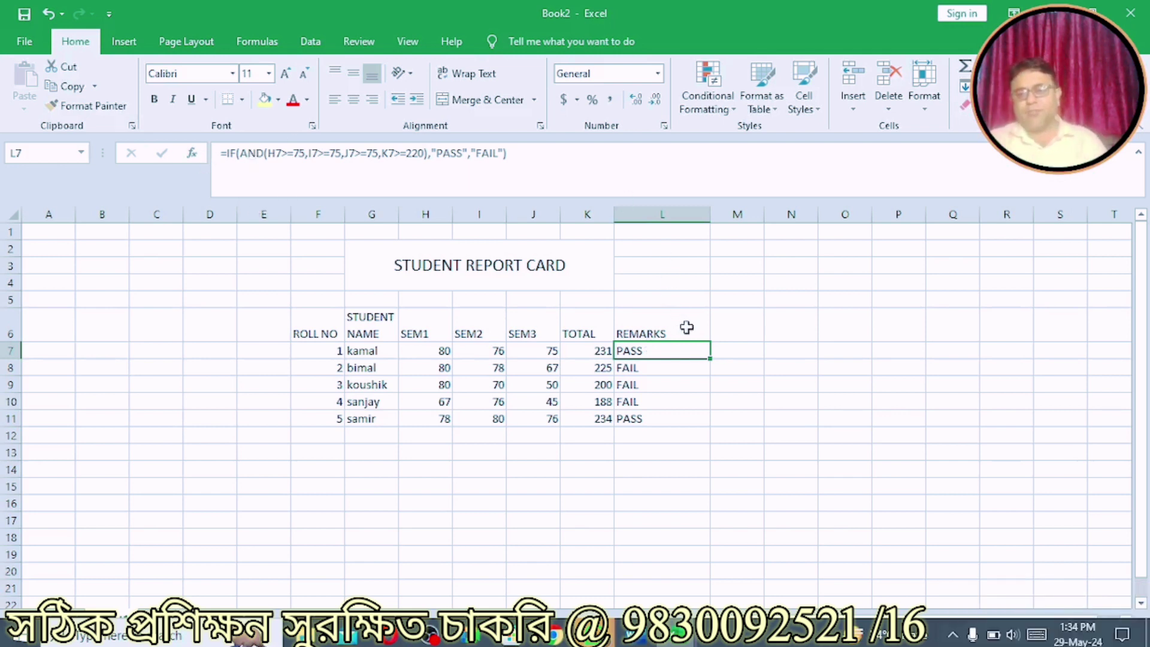
Select L7:L11 and delete all the PASS/FAIL remarks
{"action": "left_click", "coordinate": [660, 420]}
{"action": "left_click_drag", "start_coordinate": [651, 346], "coordinate": [653, 418]}
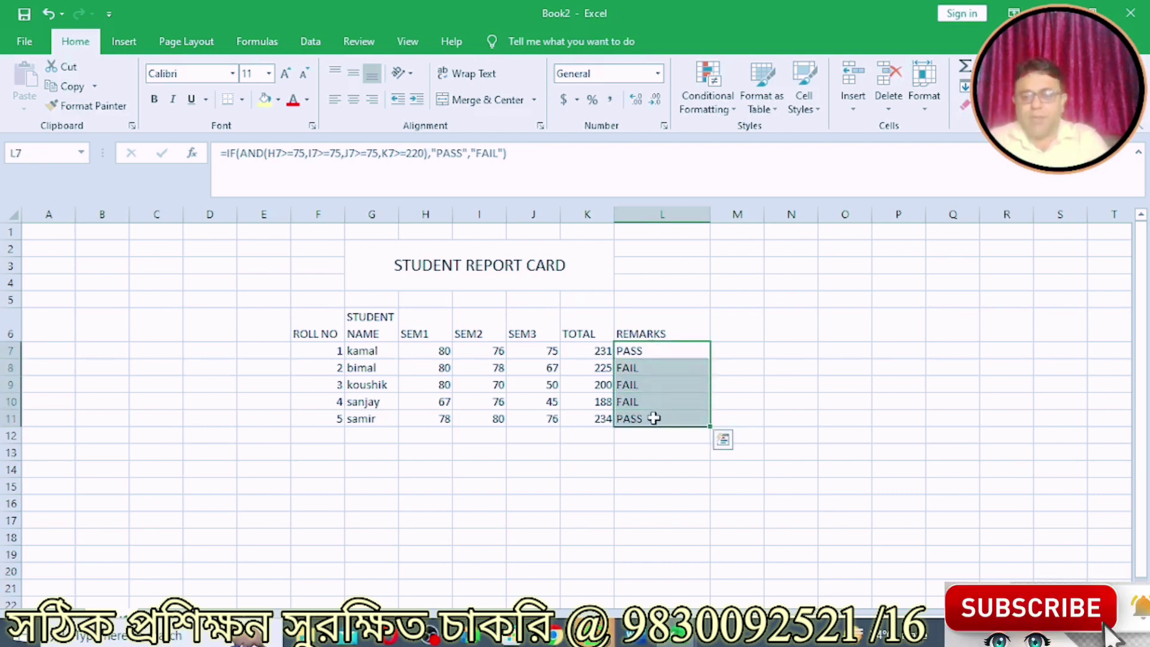
{"action": "key", "text": "Delete"}
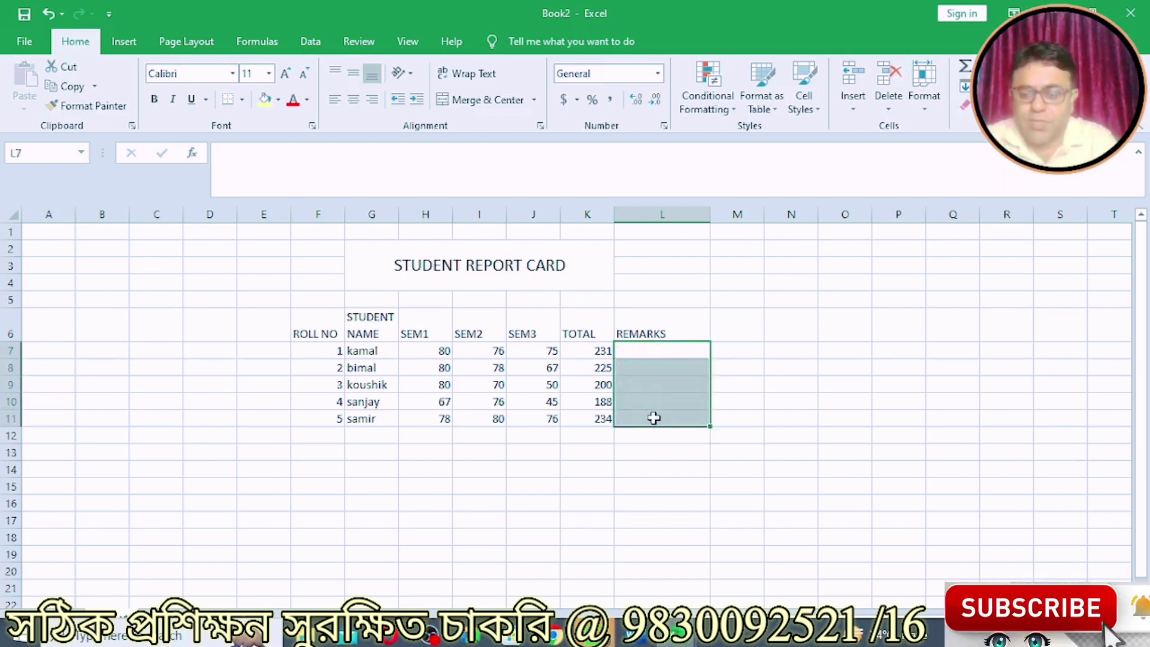
Return to L7 and begin a new formula with =if
{"action": "key", "text": "Left"}
{"action": "key", "text": "Right"}
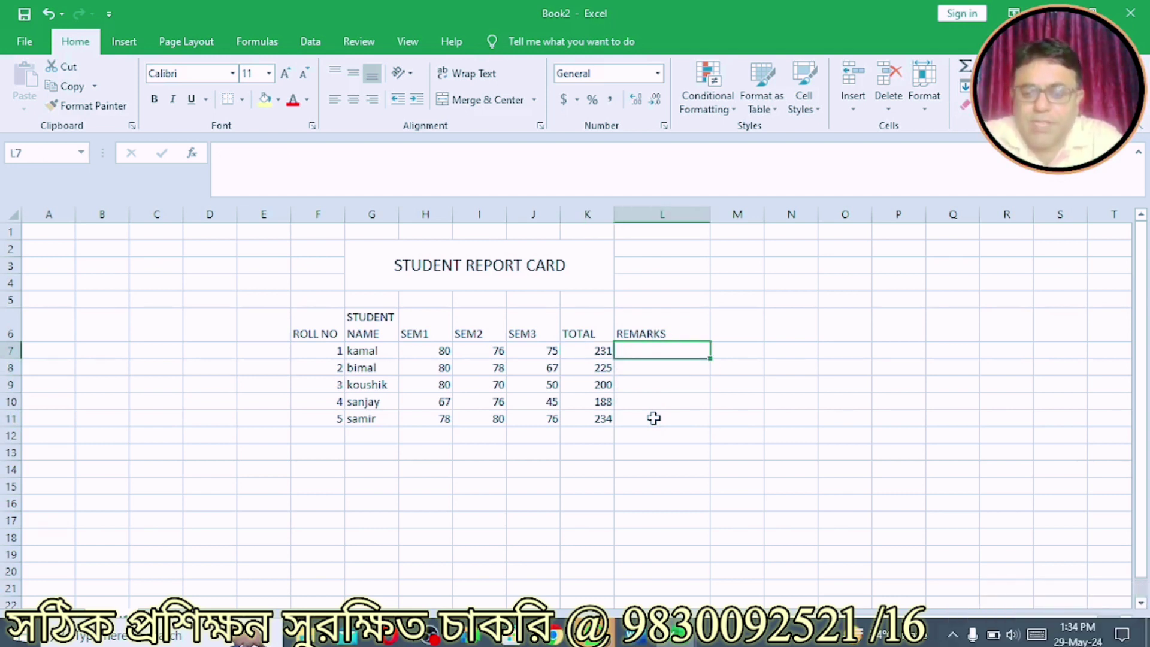
{"action": "type", "text": "="}
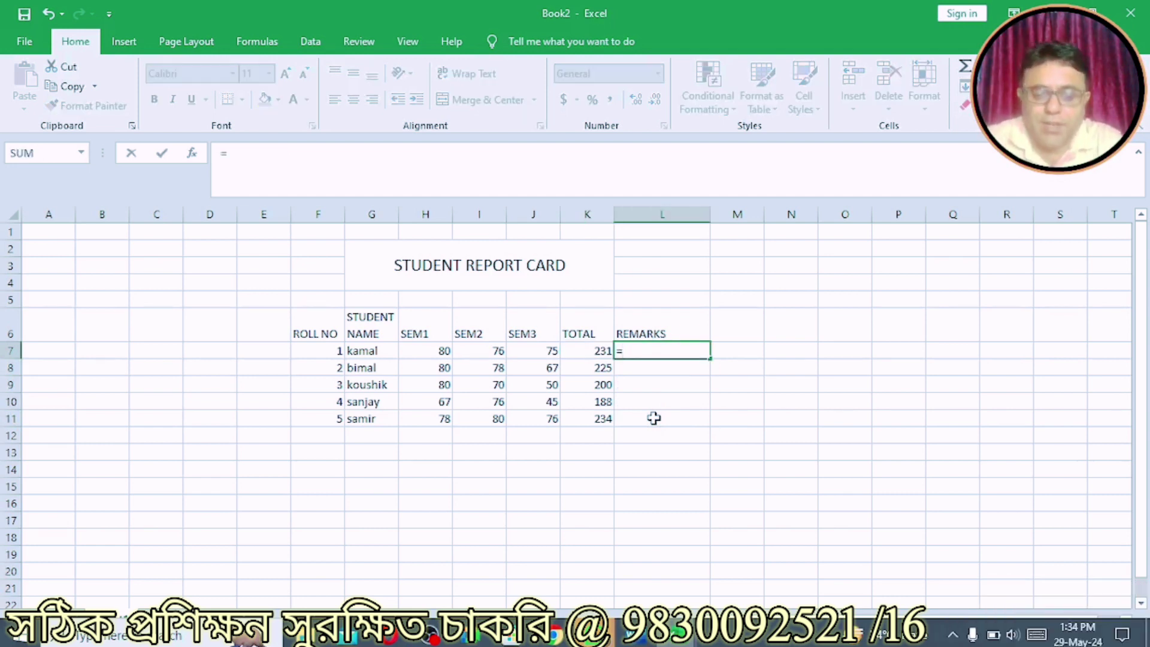
{"action": "type", "text": "if"}
Build =IF(AND(H7>=75,I7>=75,J7>=75, in L7 using the suggested IF and AND functions
{"action": "key", "text": "Tab"}
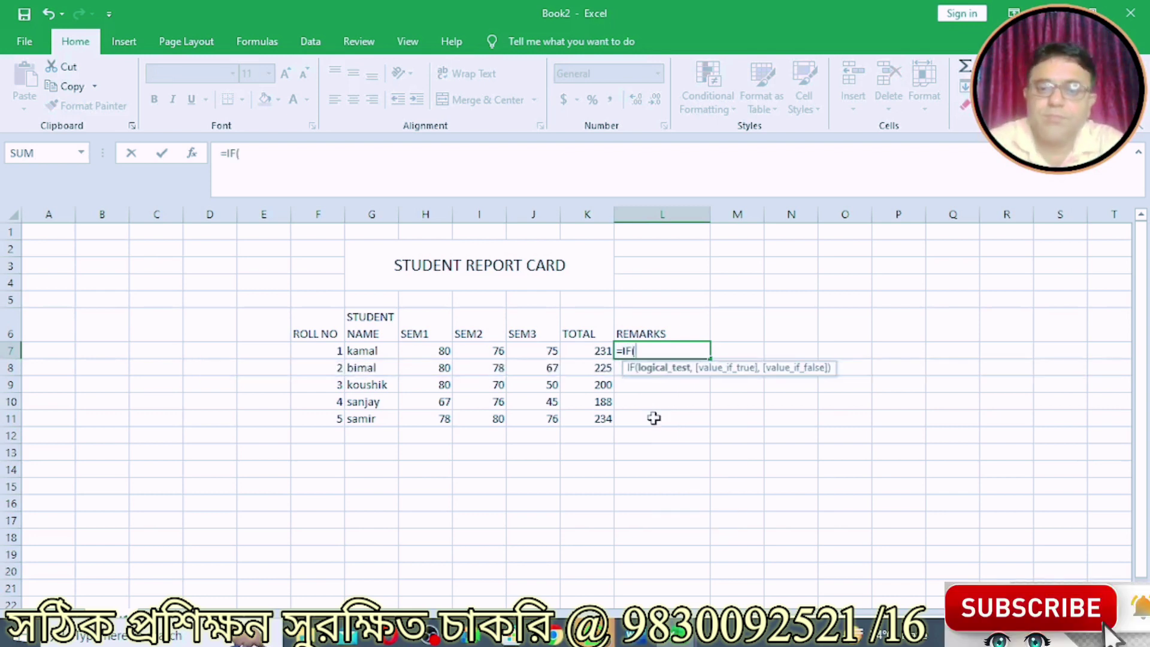
{"action": "type", "text": "AND"}
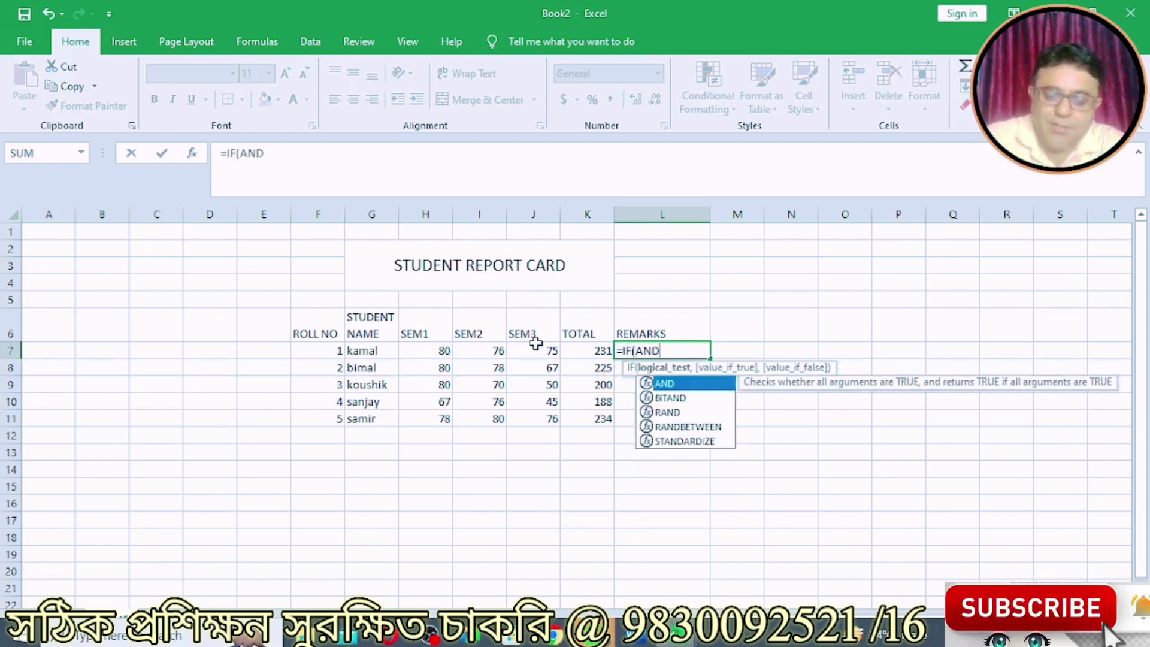
{"action": "key", "text": "Tab"}
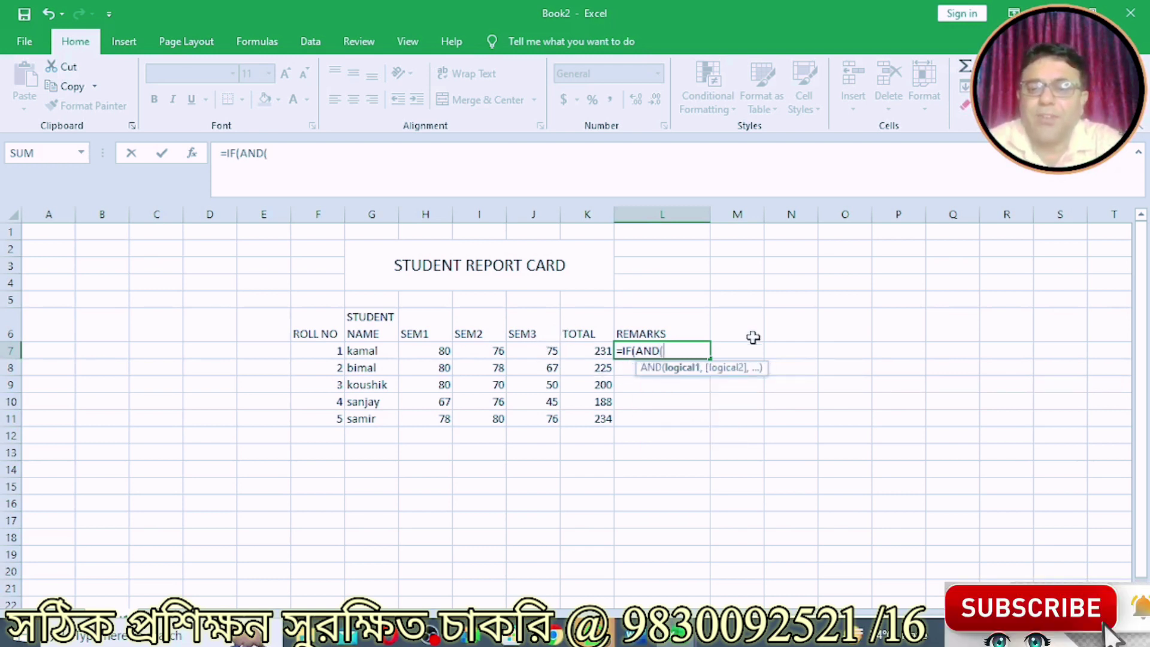
{"action": "left_click", "coordinate": [430, 347]}
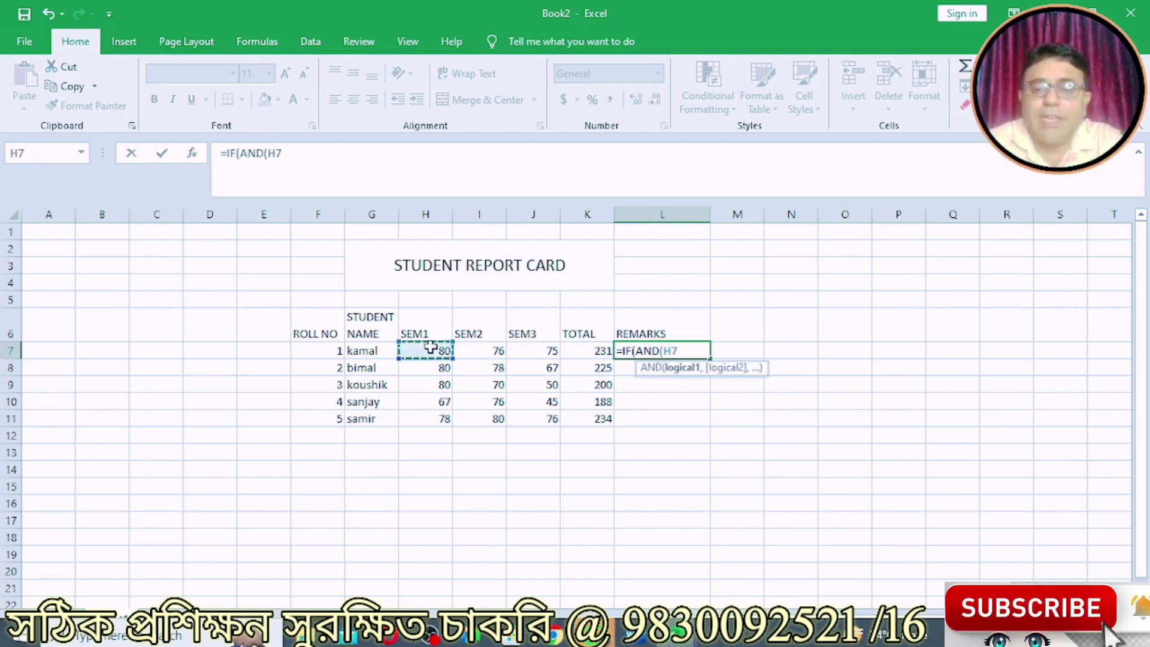
{"action": "type", "text": ">=75,"}
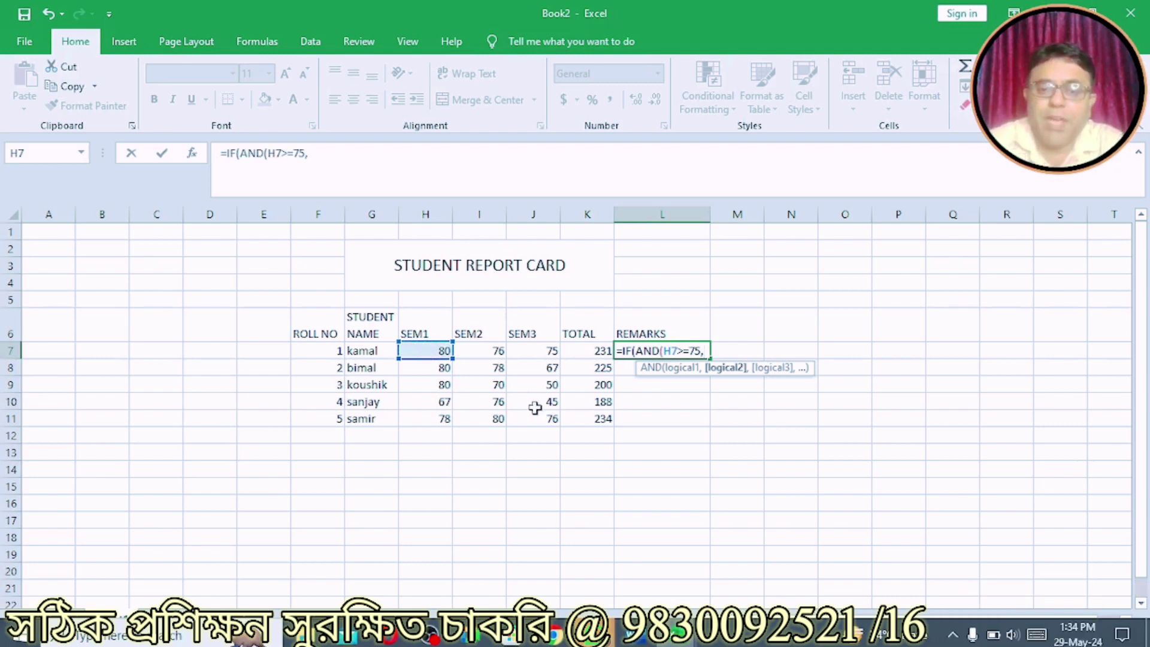
{"action": "left_click", "coordinate": [486, 350]}
{"action": "type", "text": ">=75,"}
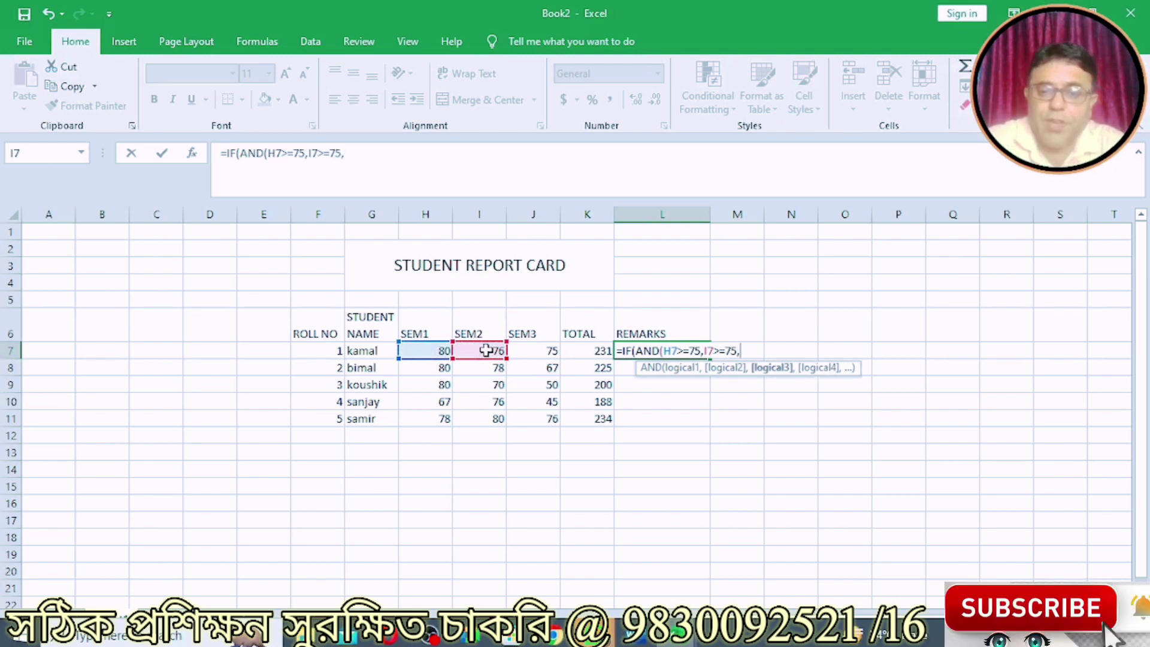
{"action": "left_click_drag", "start_coordinate": [486, 350], "coordinate": [519, 351]}
{"action": "left_click", "coordinate": [518, 351]}
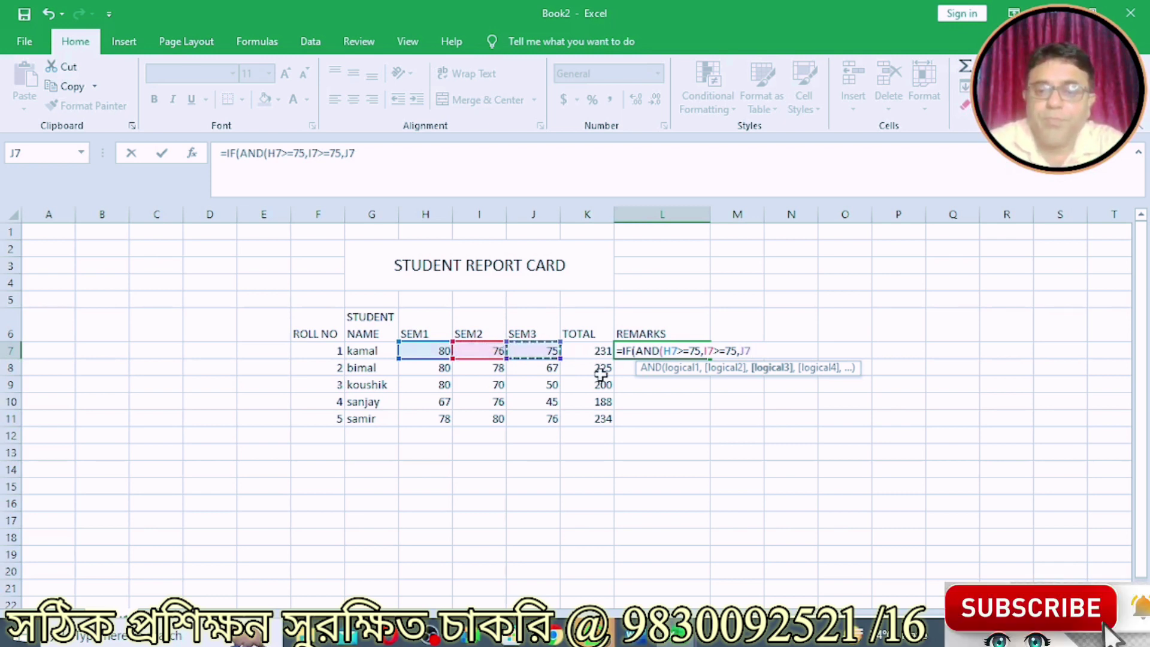
{"action": "type", "text": ">="}
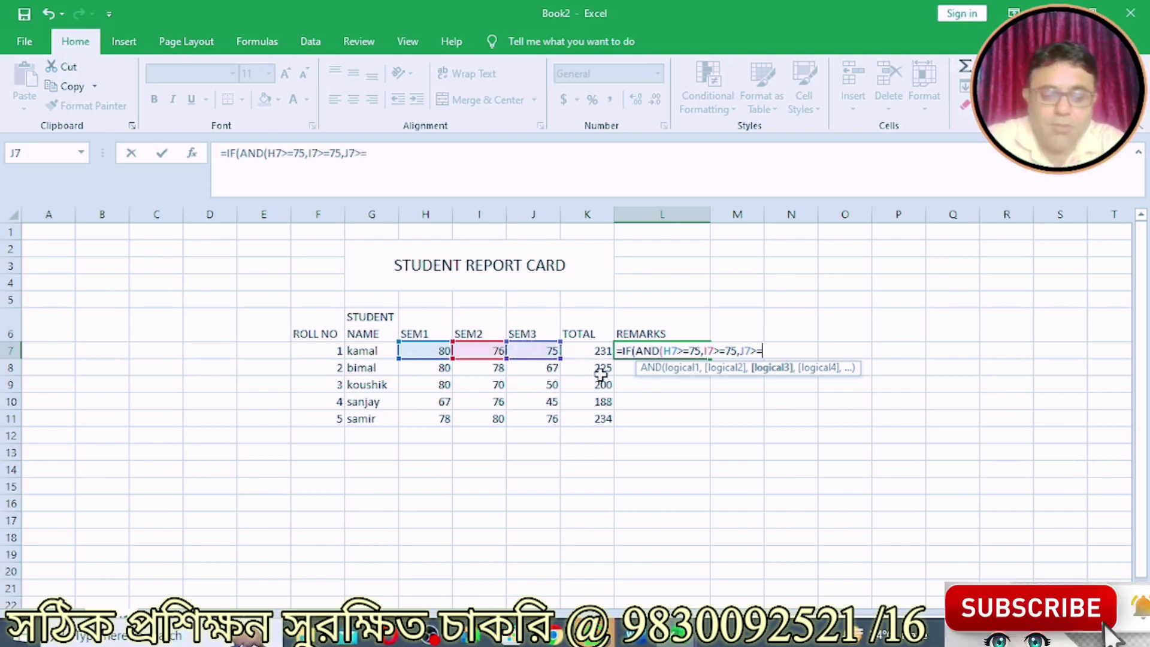
{"action": "type", "text": "75,"}
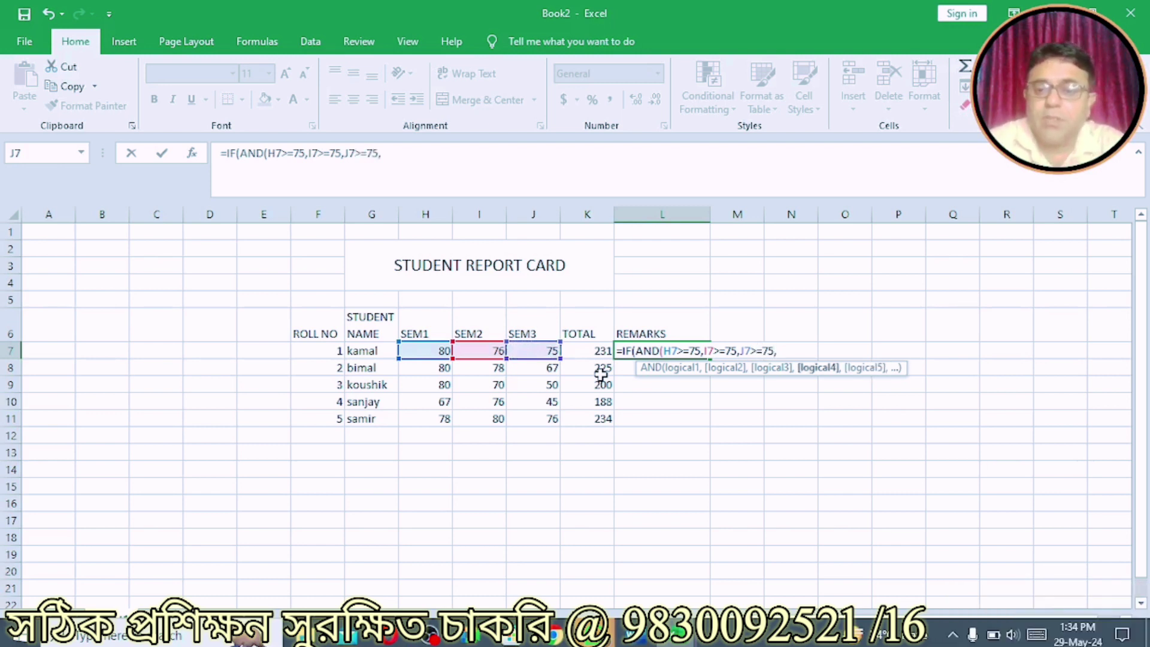
Add K7>220 and the results "PASS CANDIDATE" / "FAIL CANDIDATE", fixing the typos
{"action": "left_click", "coordinate": [590, 355]}
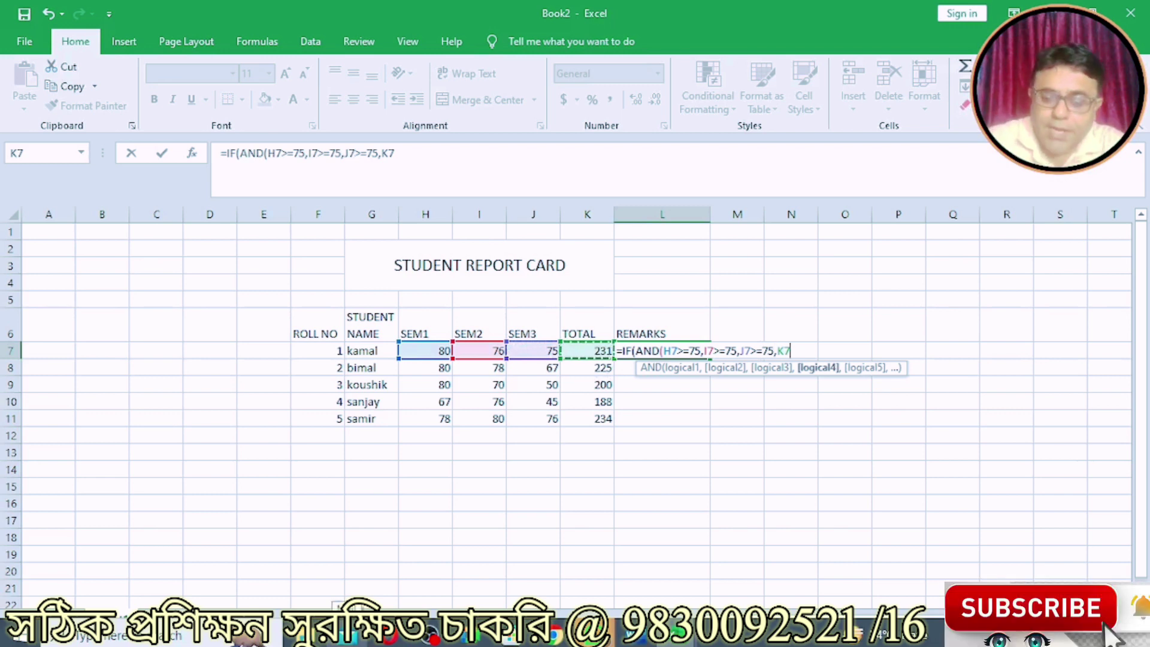
{"action": "type", "text": ">"}
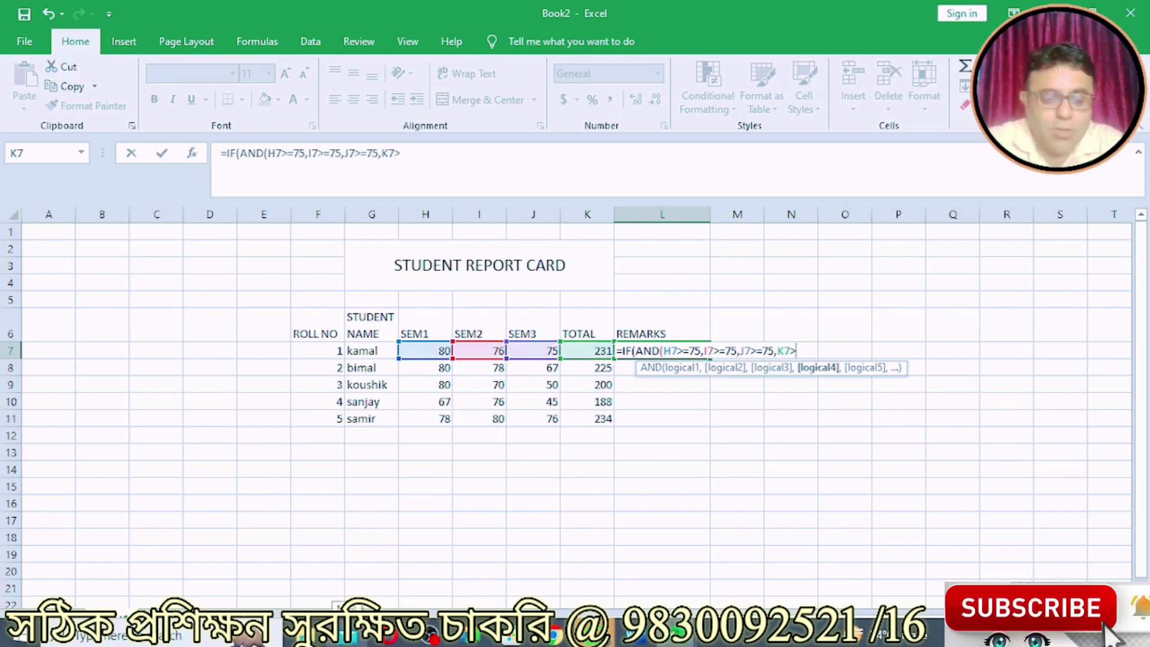
{"action": "type", "text": "225"}
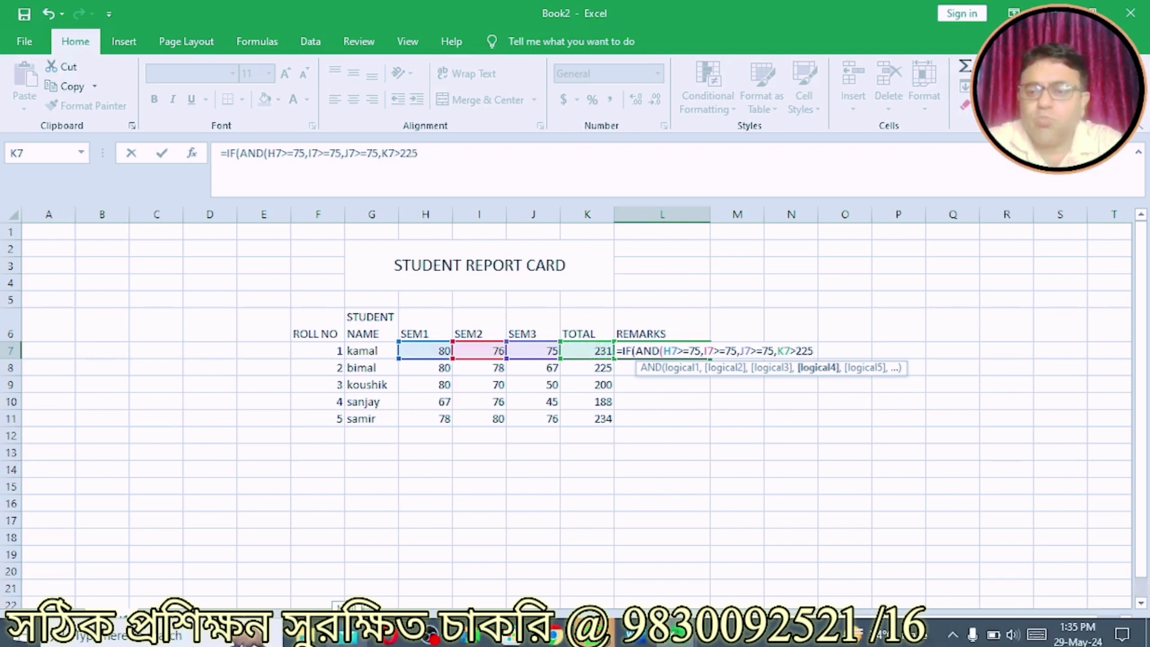
{"action": "key", "text": "BackSpace"}
{"action": "type", "text": "0"}
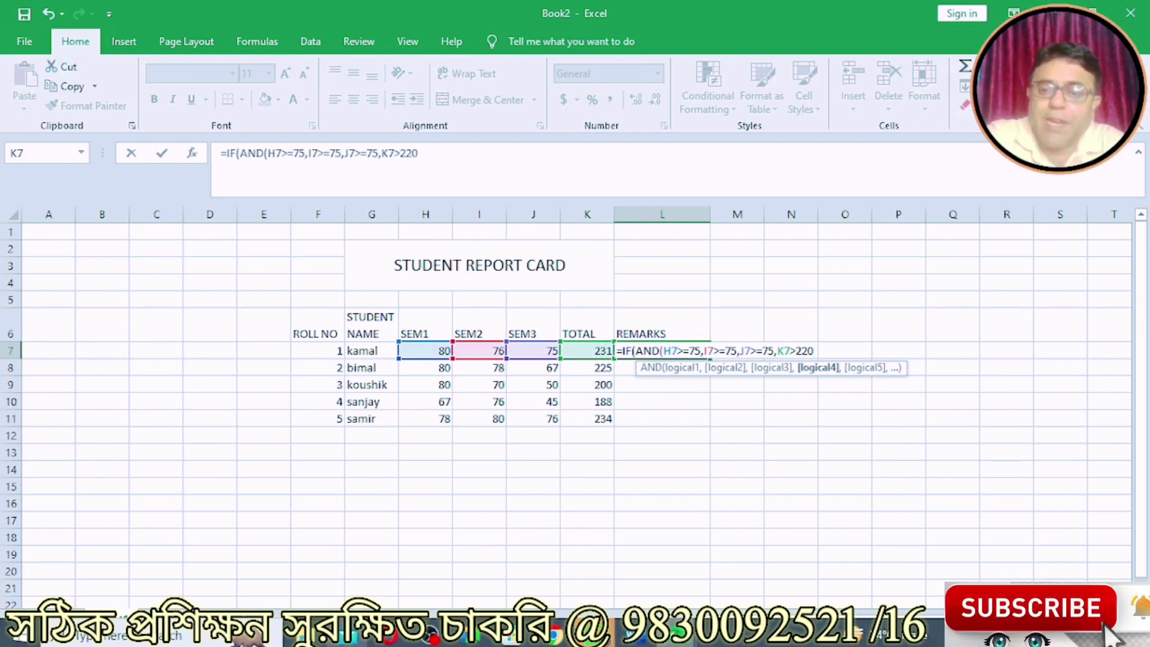
{"action": "type", "text": ")"}
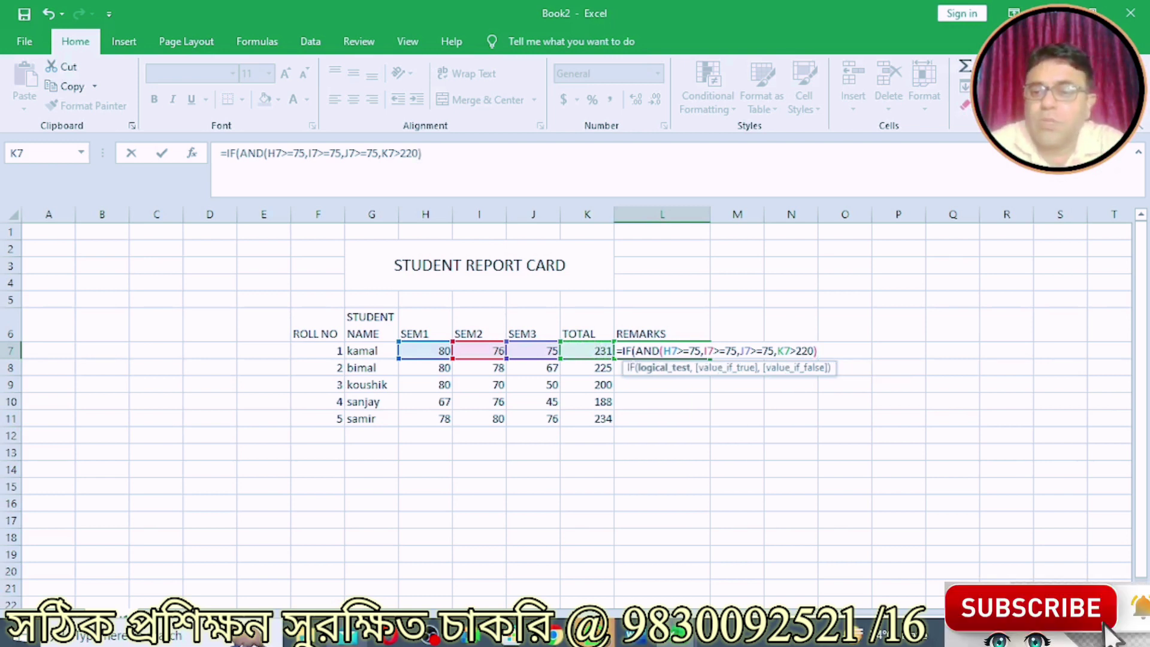
{"action": "type", "text": ","}
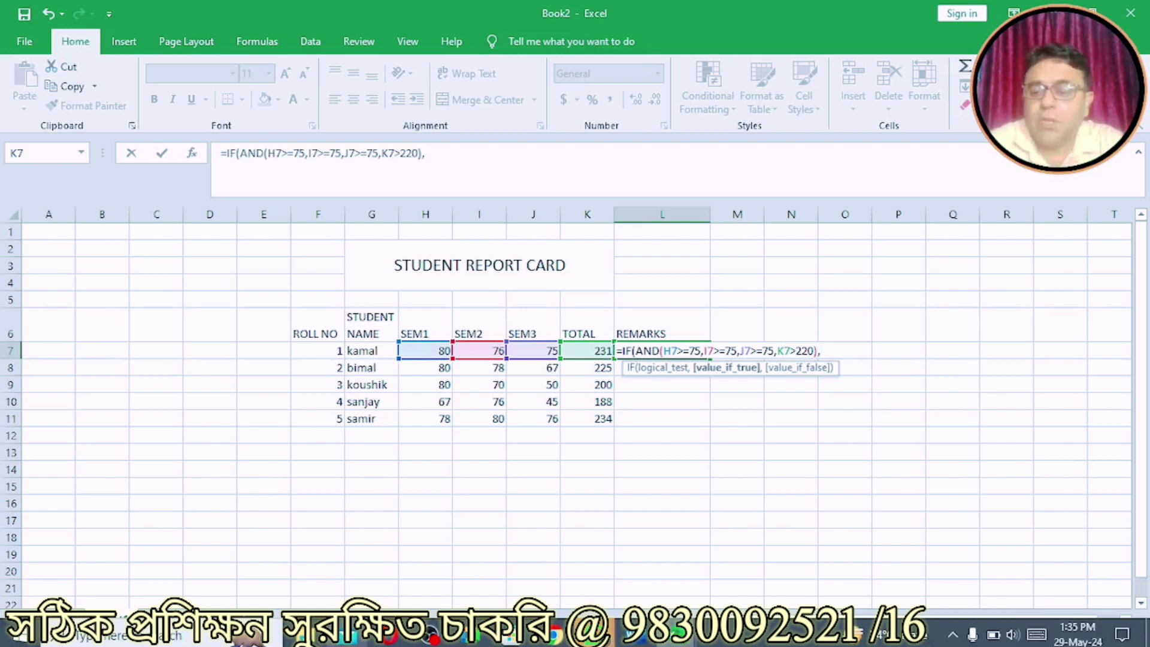
{"action": "type", "text": "\"PASS CANDIDATE\""}
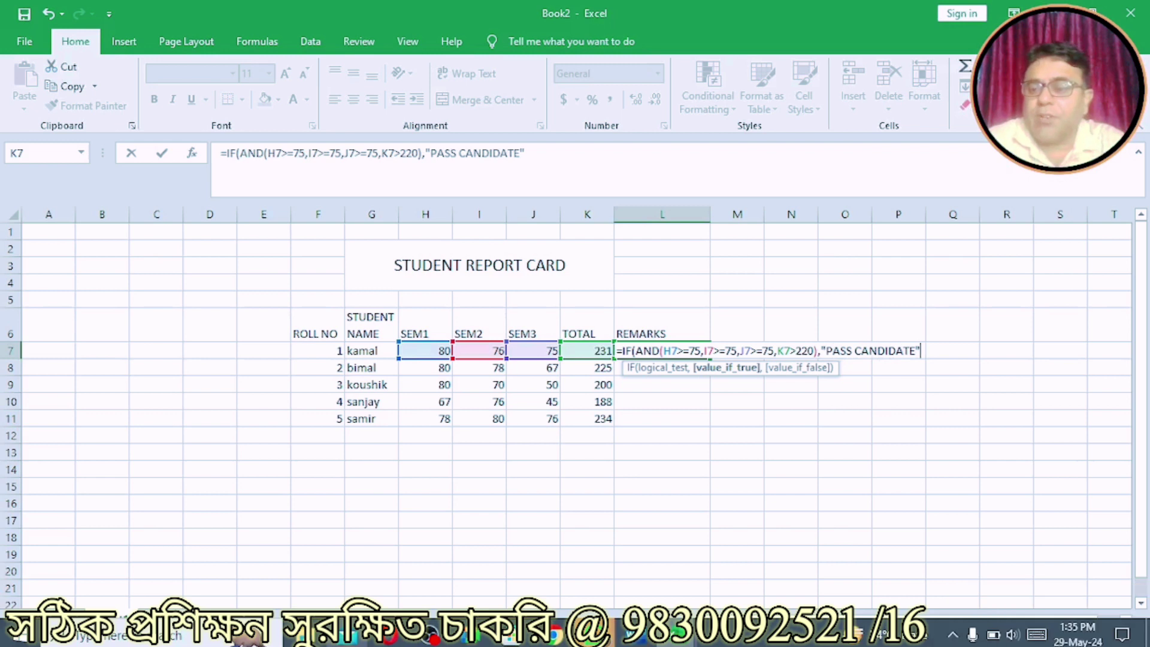
{"action": "type", "text": ",\""}
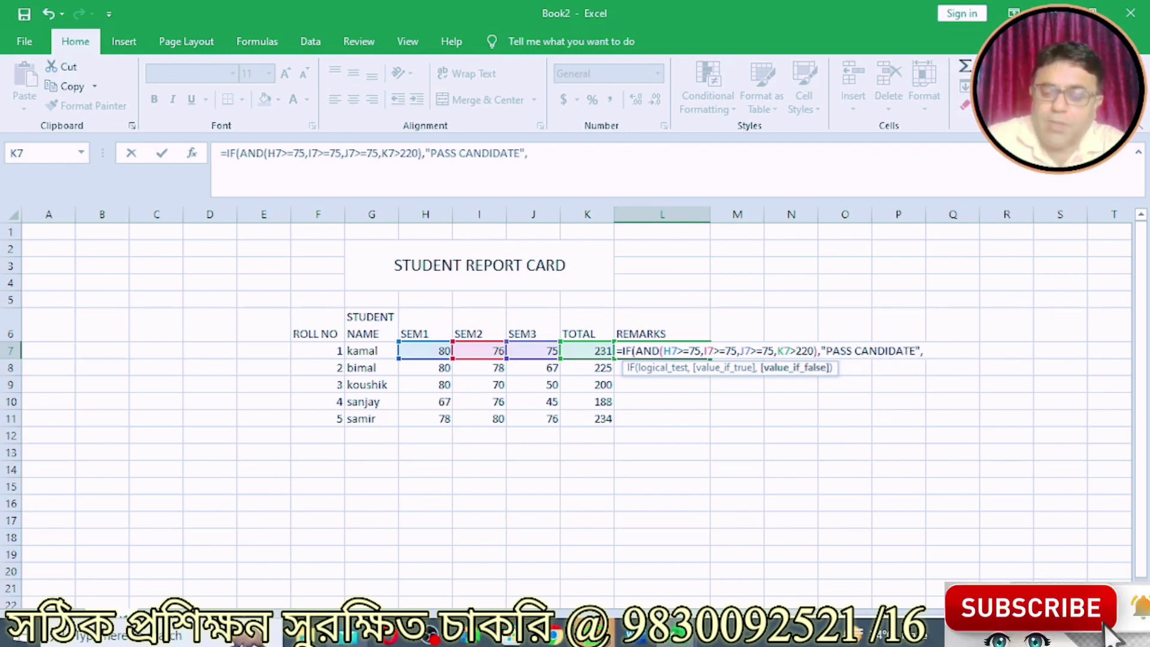
{"action": "type", "text": "FAIL"}
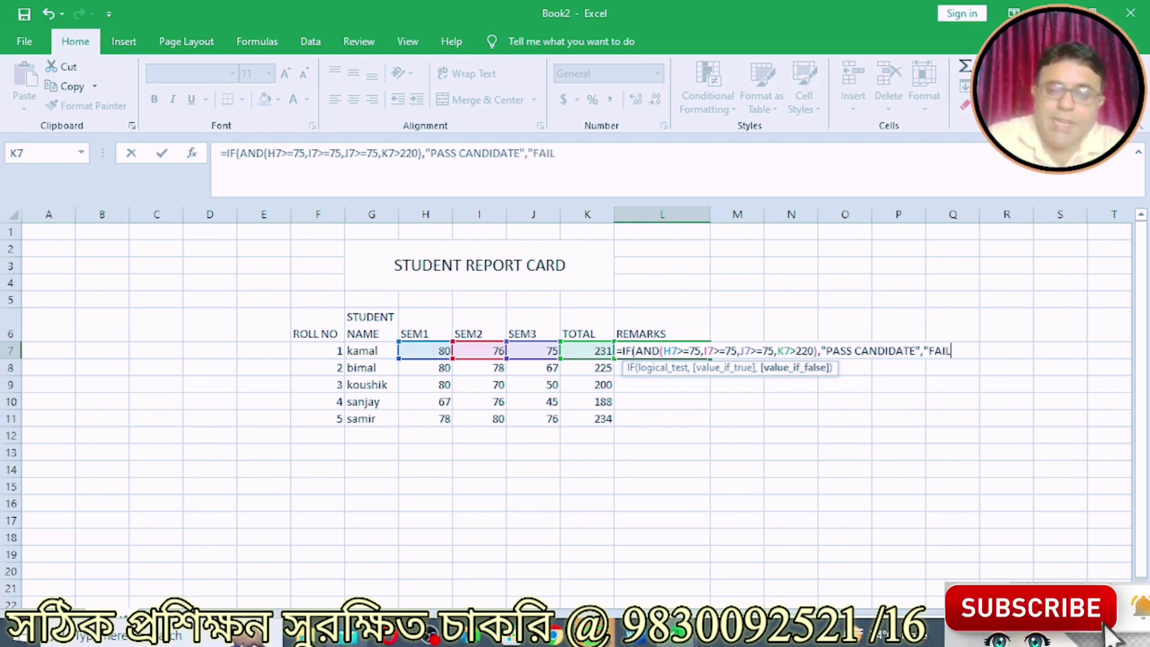
{"action": "type", "text": " CAN"}
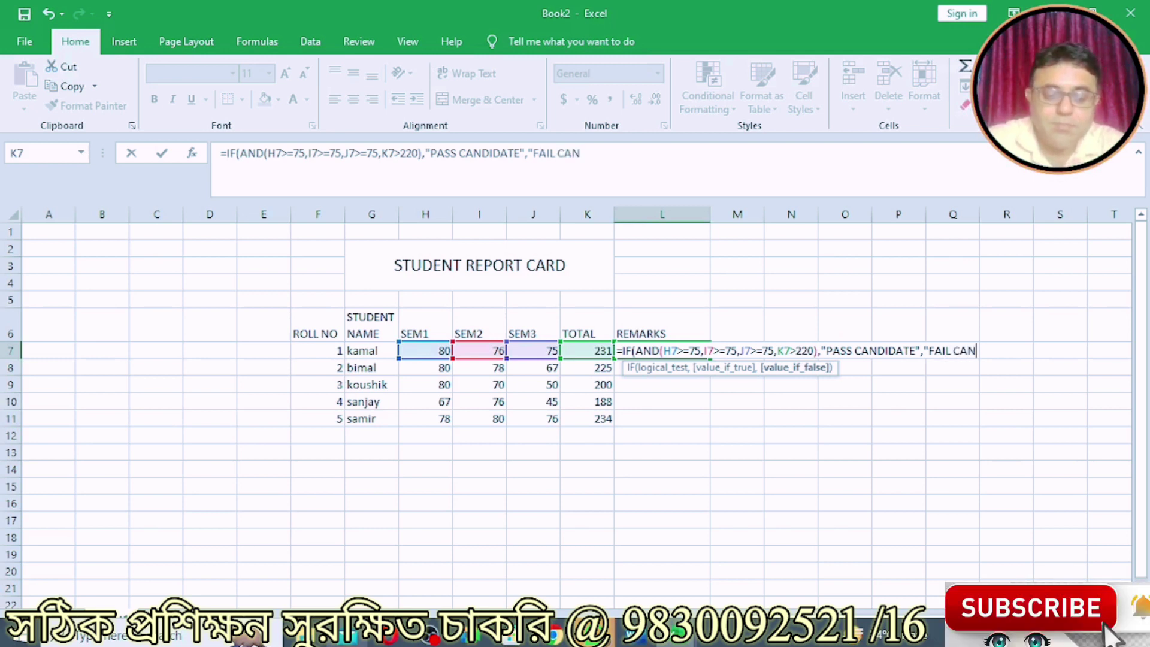
{"action": "type", "text": "DIDAGTE"}
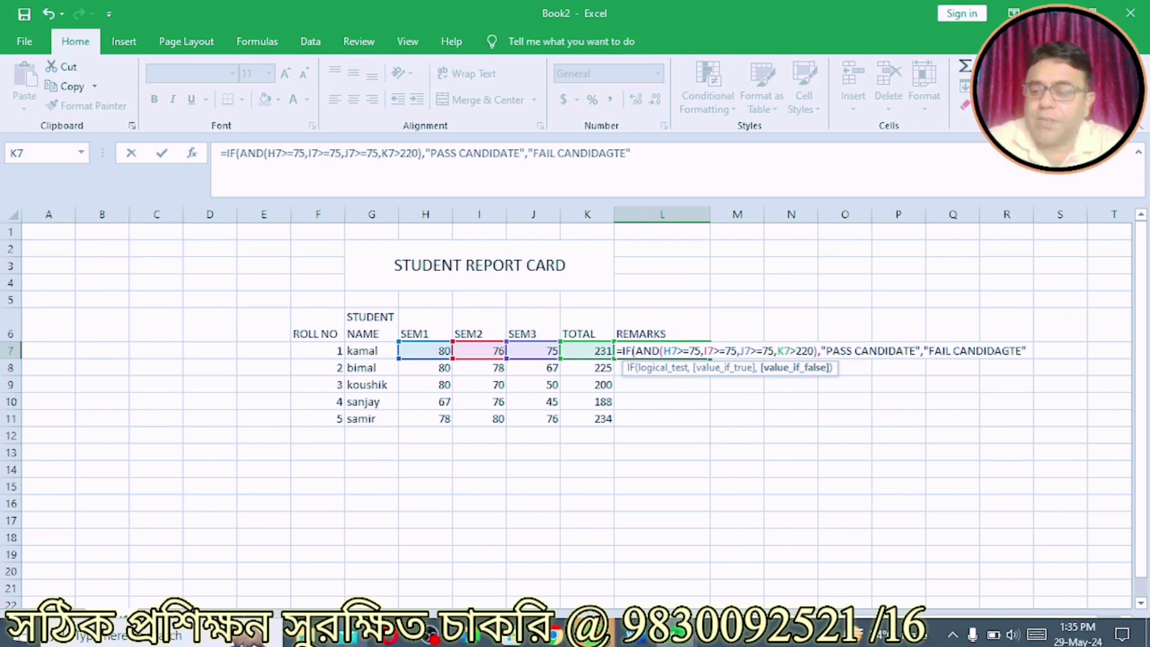
{"action": "key", "text": "BackSpace"}
{"action": "key", "text": "BackSpace"}
{"action": "key", "text": "BackSpace"}
{"action": "key", "text": "BackSpace"}
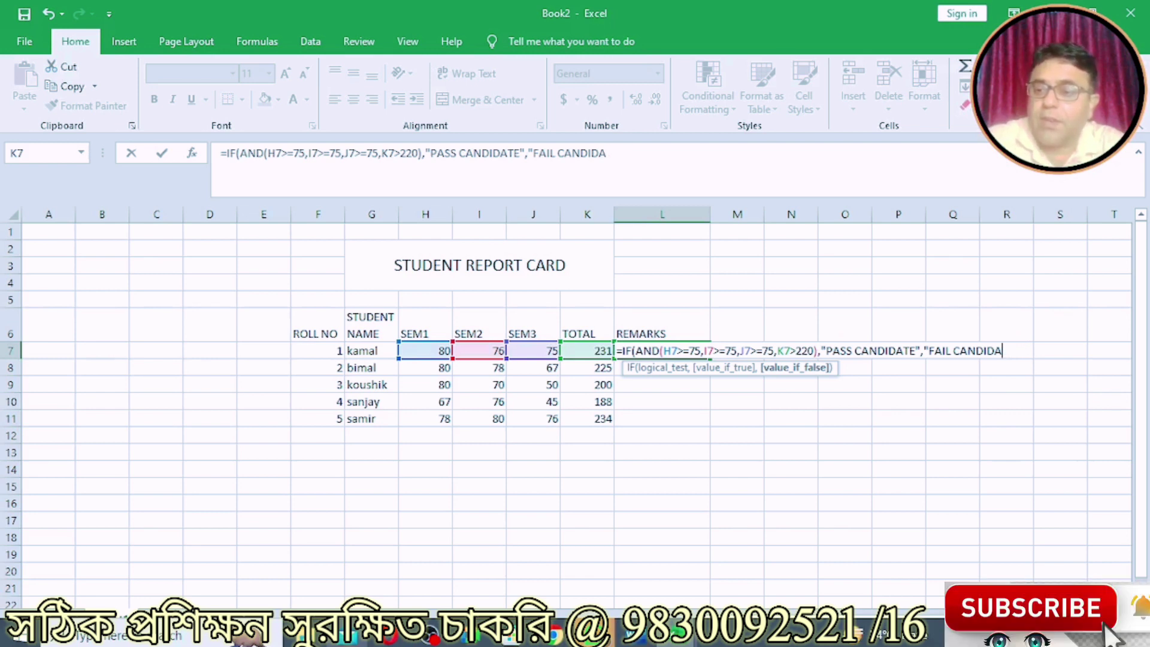
{"action": "type", "text": "TE\""}
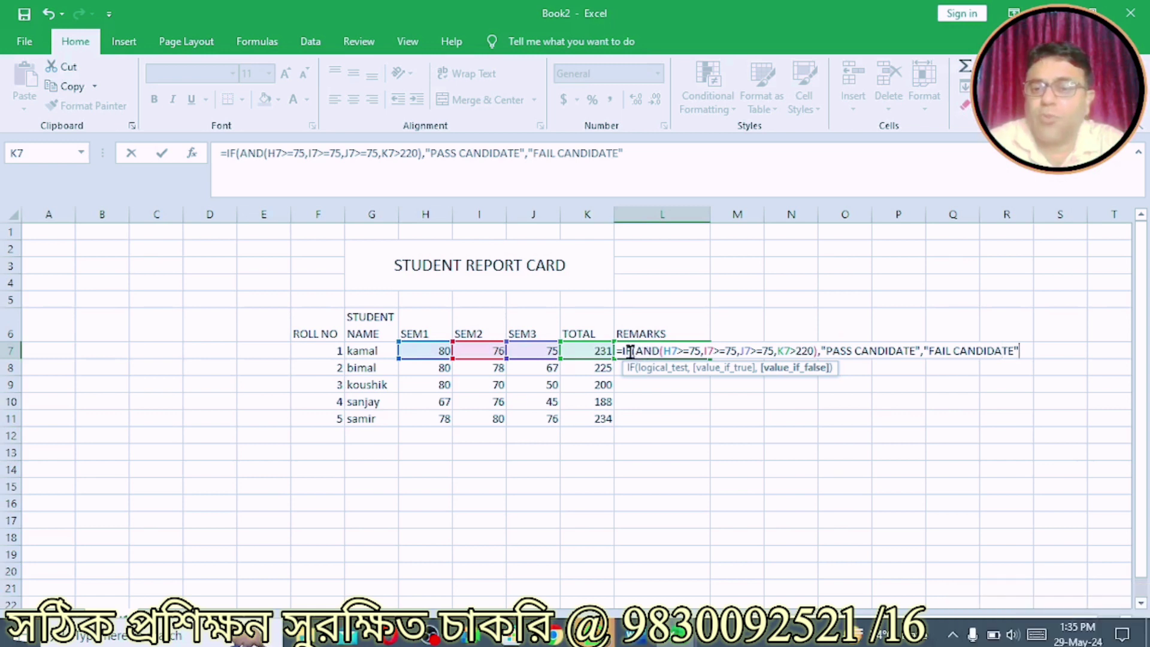
{"action": "type", "text": ")"}
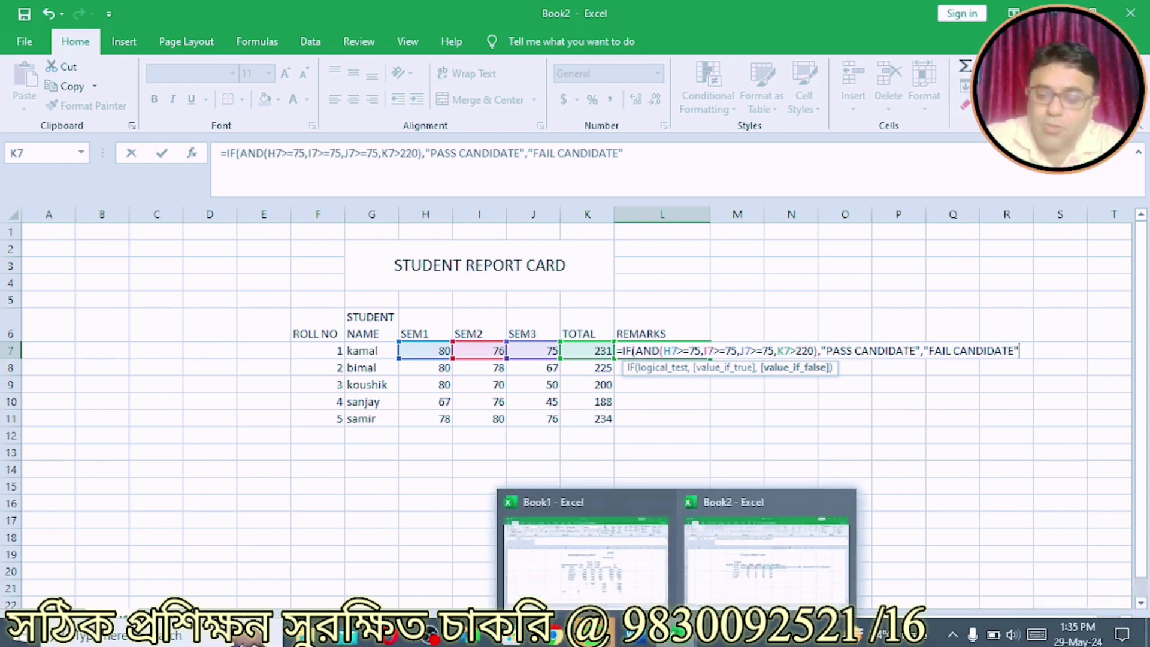
Commit the CANDIDATE formula and fill it from L7 to L11, then recheck L7
{"action": "key", "text": "Return"}
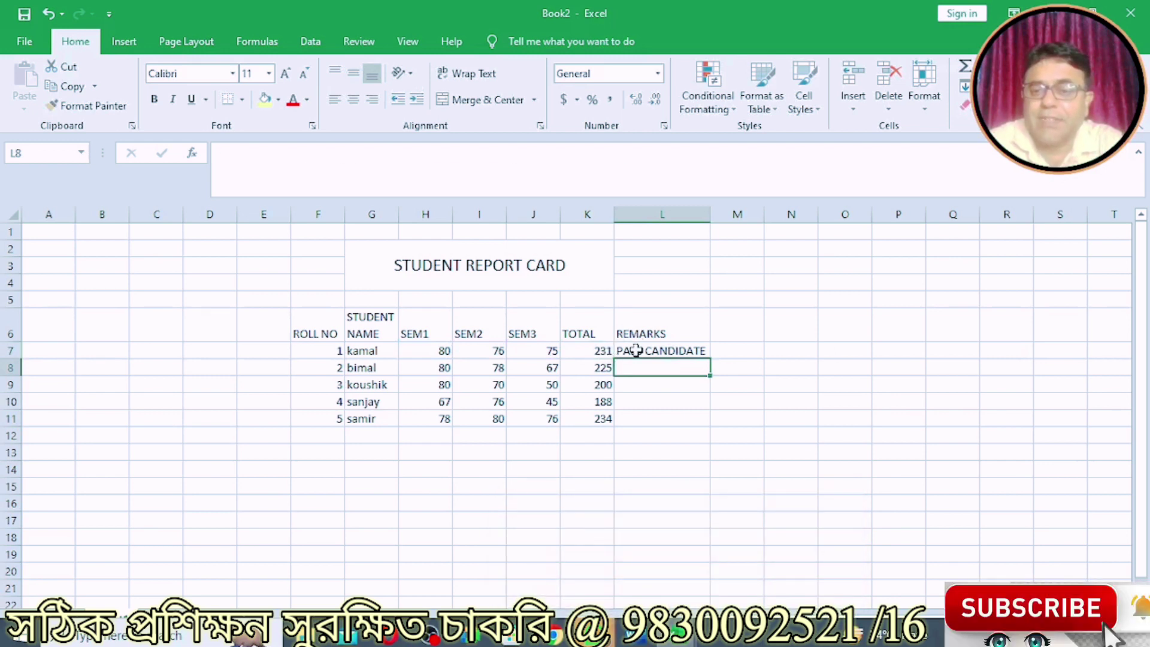
{"action": "left_click", "coordinate": [661, 351]}
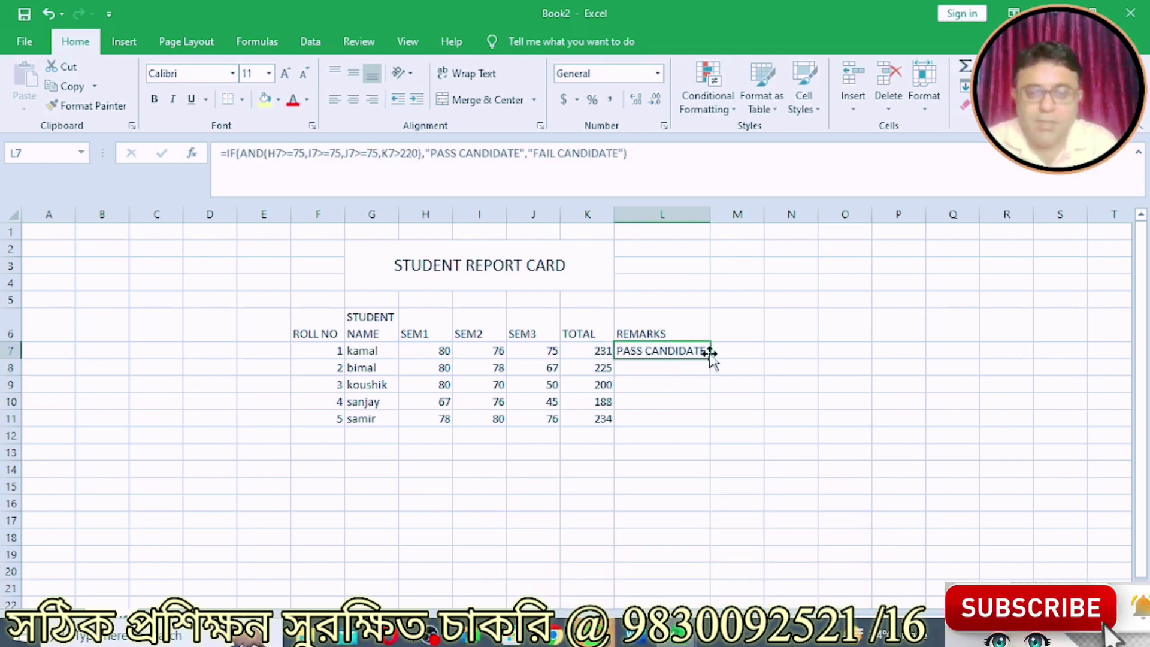
{"action": "left_click_drag", "start_coordinate": [709, 356], "coordinate": [709, 423]}
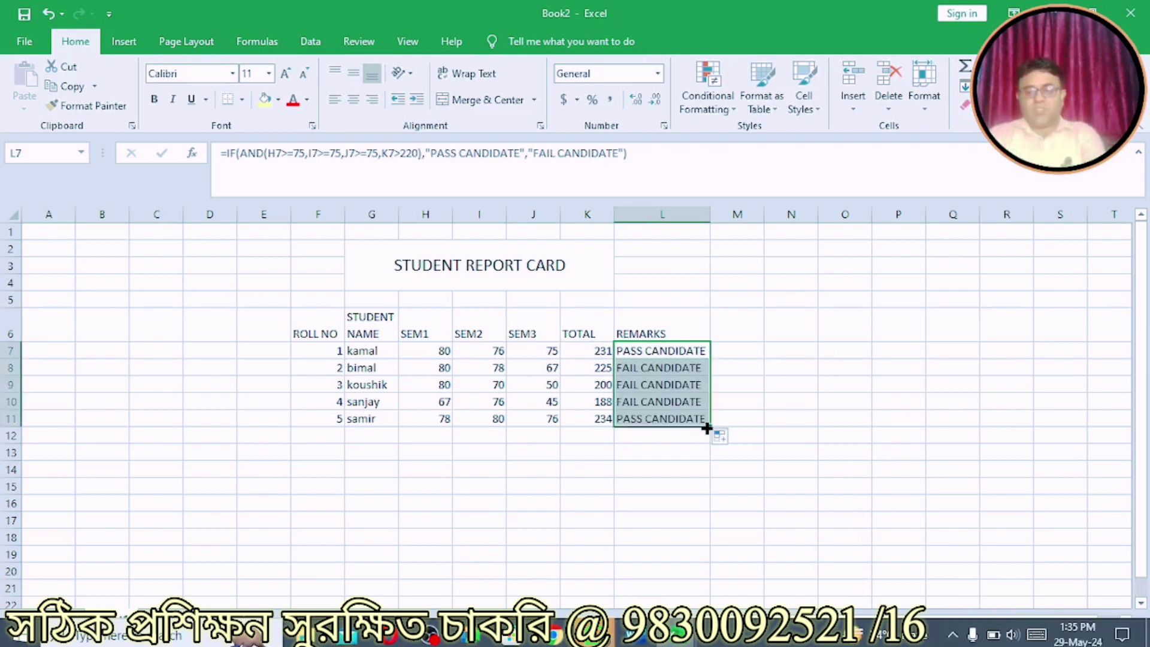
{"action": "left_click", "coordinate": [684, 516]}
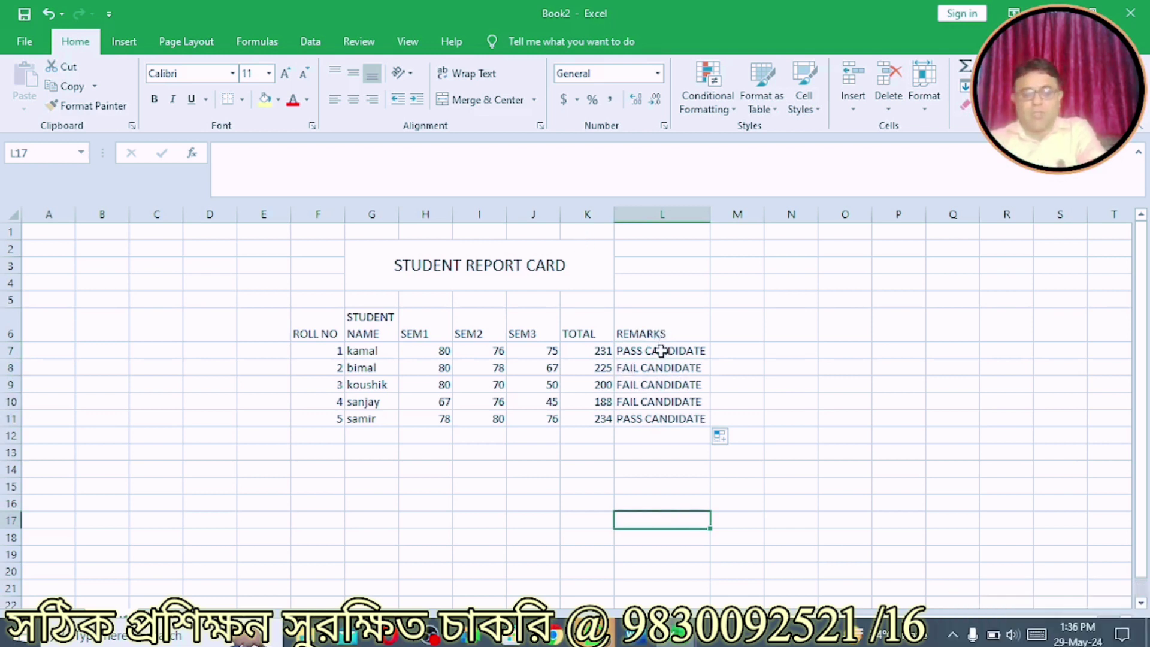
{"action": "left_click", "coordinate": [661, 351]}
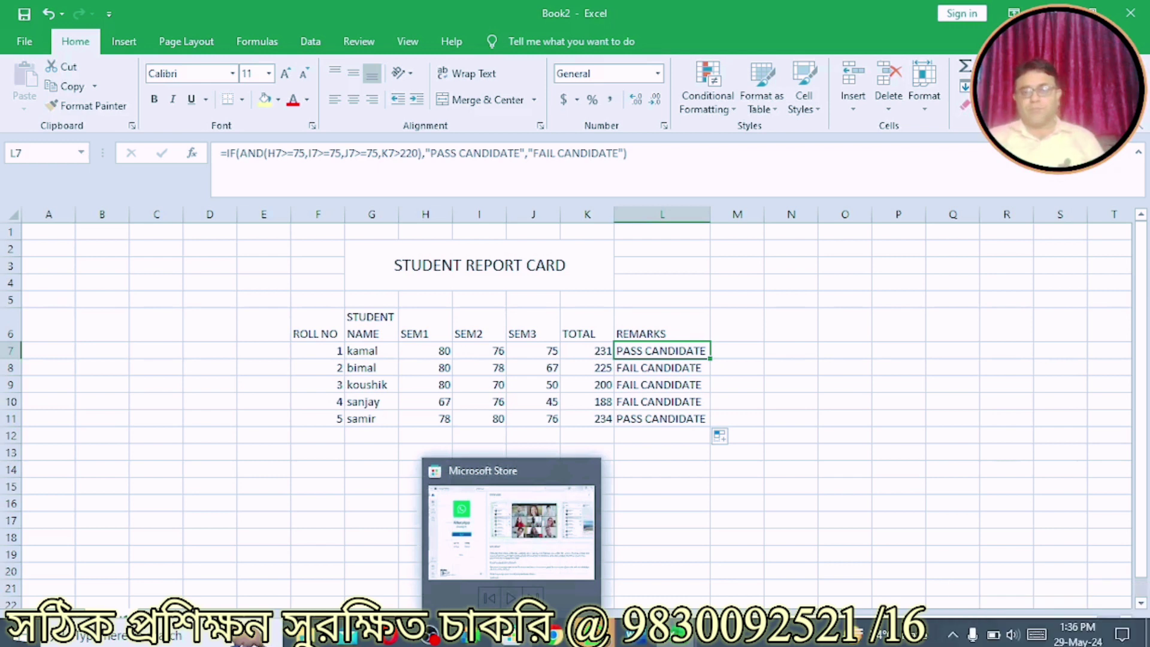
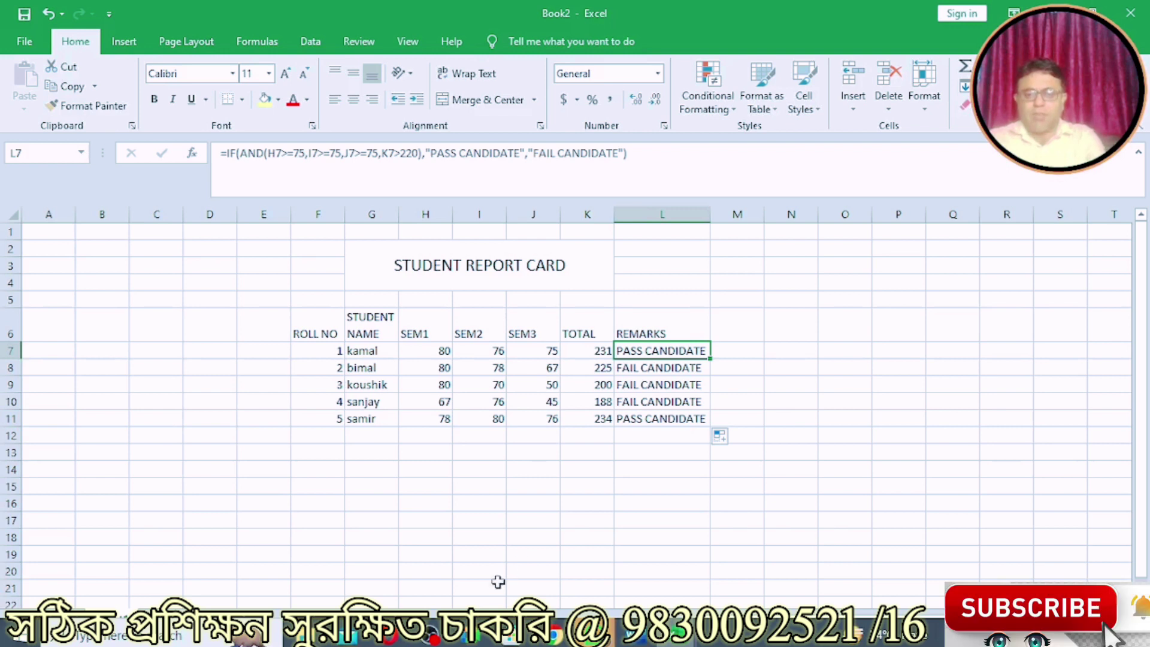
Switch from the report card workbook to the 'ms office syllabus' Word document
{"action": "key", "text": "alt+Tab"}
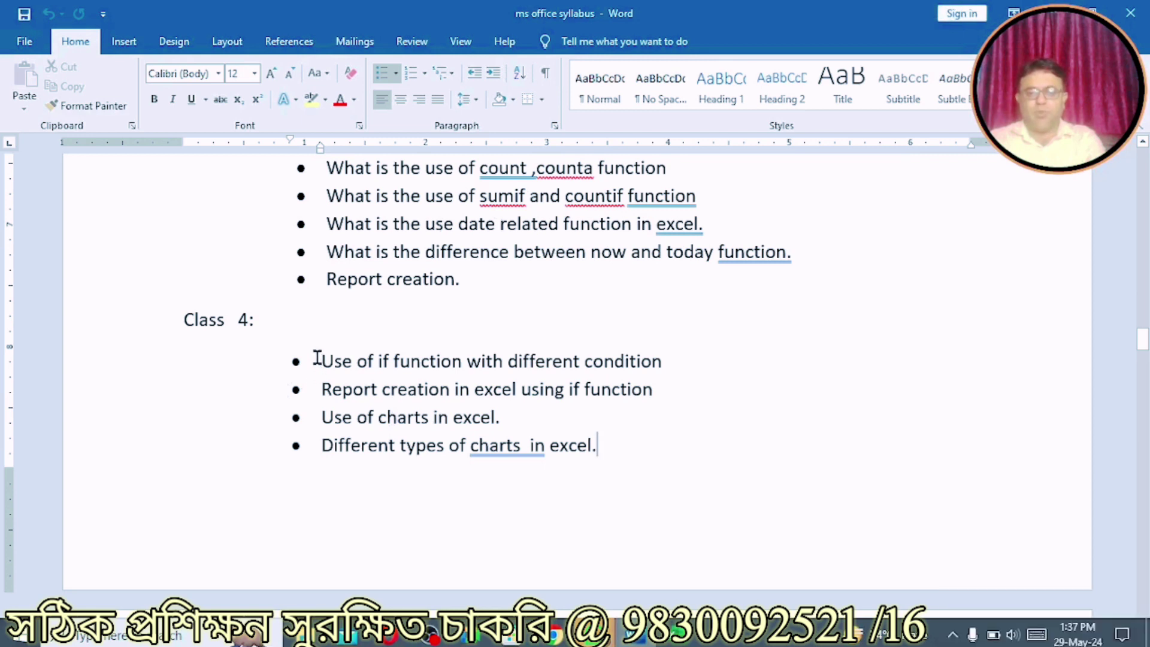
Review the two IF-function topics under Class 4, then bring up the open Excel workbooks
{"action": "left_click_drag", "start_coordinate": [318, 358], "coordinate": [660, 393]}
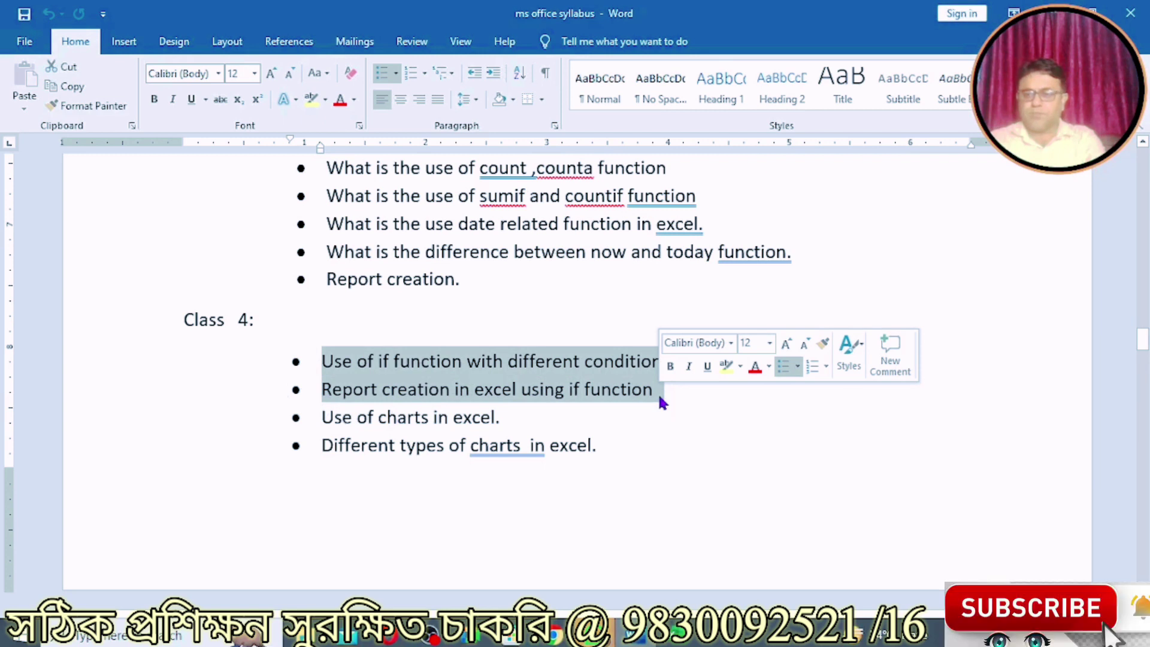
{"action": "left_click", "coordinate": [657, 393]}
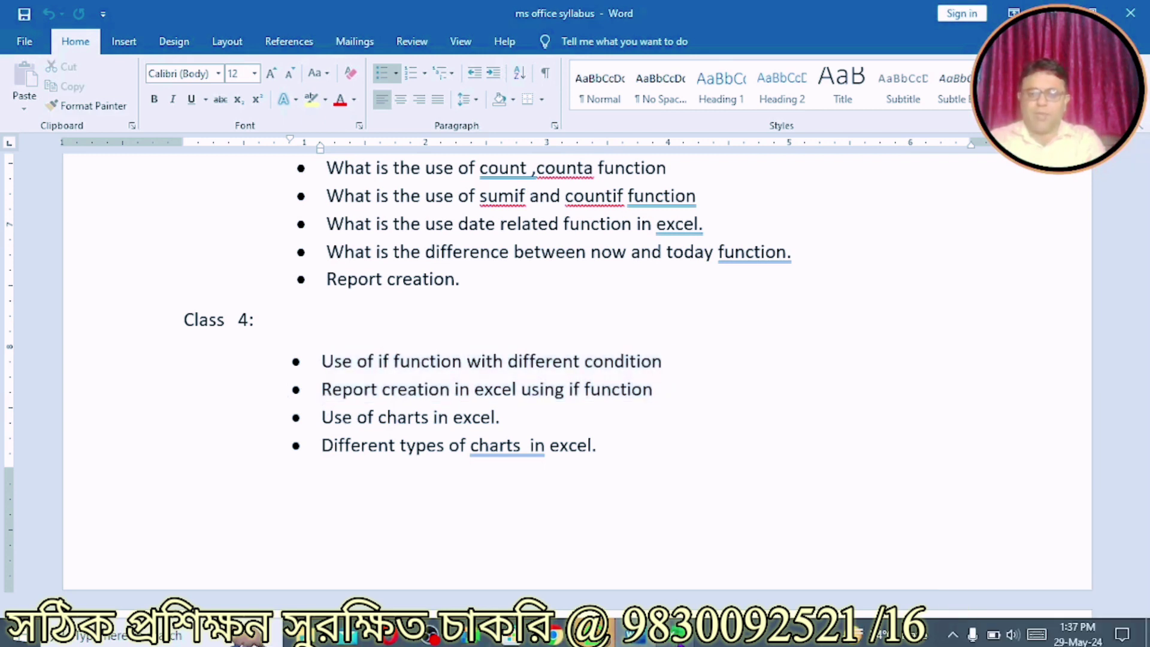
{"action": "left_click", "coordinate": [679, 634]}
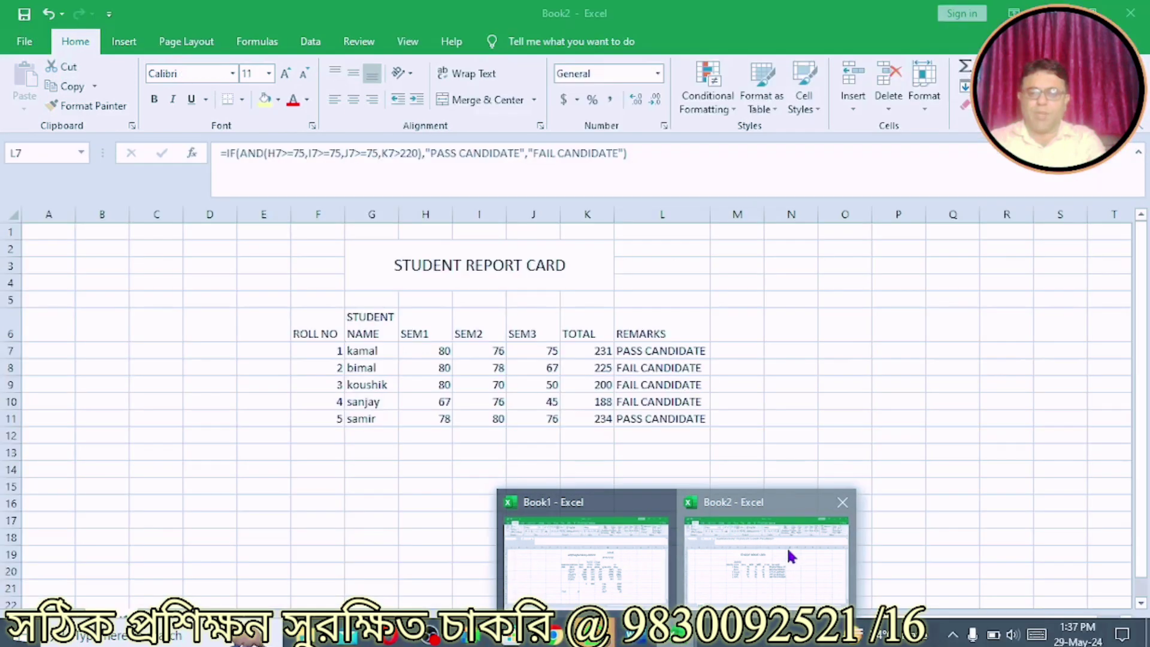
In Book2, merge and centre G2:K4 and enter the title ITEM DETAILS REPORT
{"action": "left_click", "coordinate": [788, 549]}
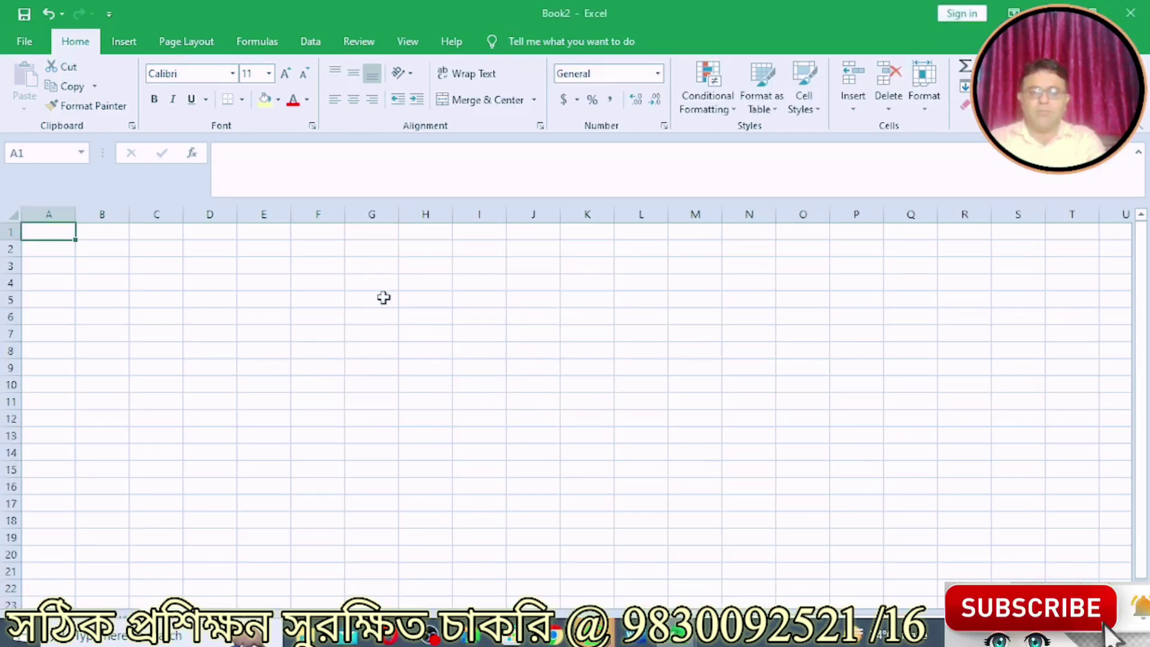
{"action": "left_click", "coordinate": [427, 259]}
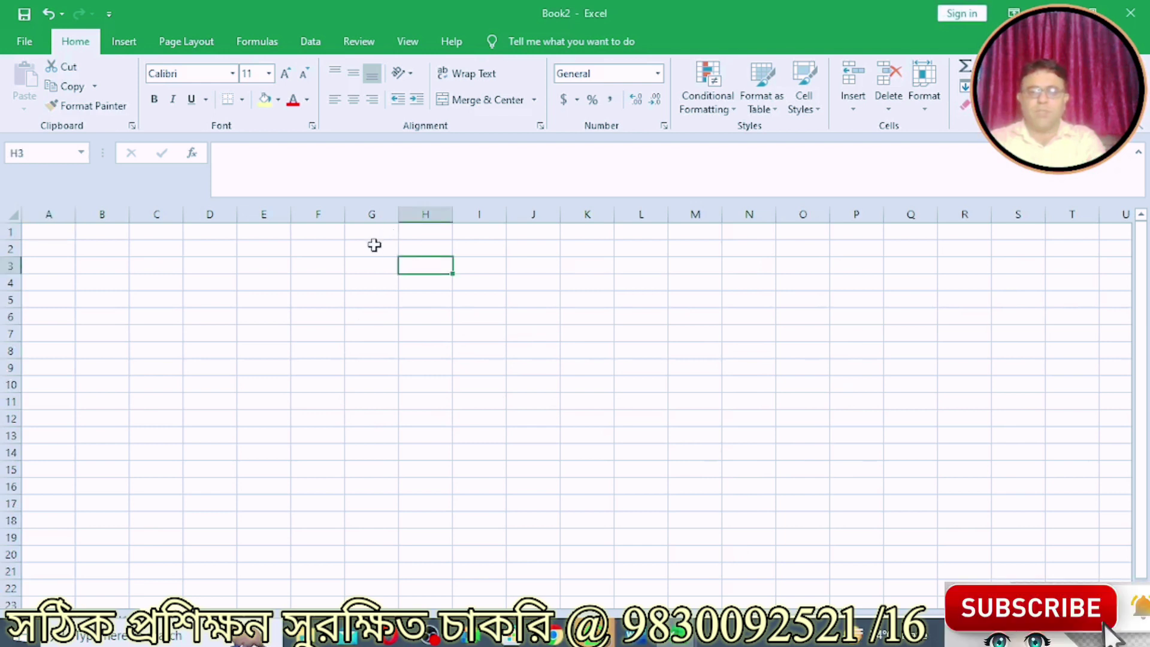
{"action": "mouse_move", "coordinate": [374, 245]}
{"action": "left_mouse_down"}
{"action": "mouse_move", "coordinate": [401, 282]}
{"action": "mouse_move", "coordinate": [619, 286]}
{"action": "mouse_move", "coordinate": [603, 286]}
{"action": "left_mouse_up"}
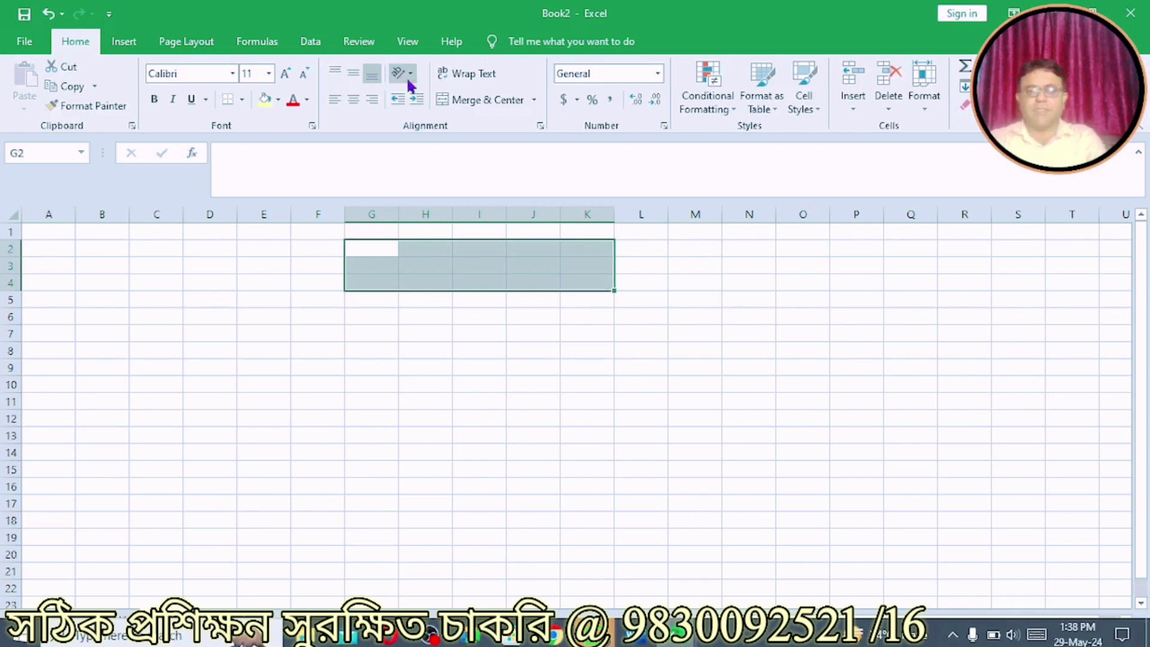
{"action": "left_click", "coordinate": [463, 100]}
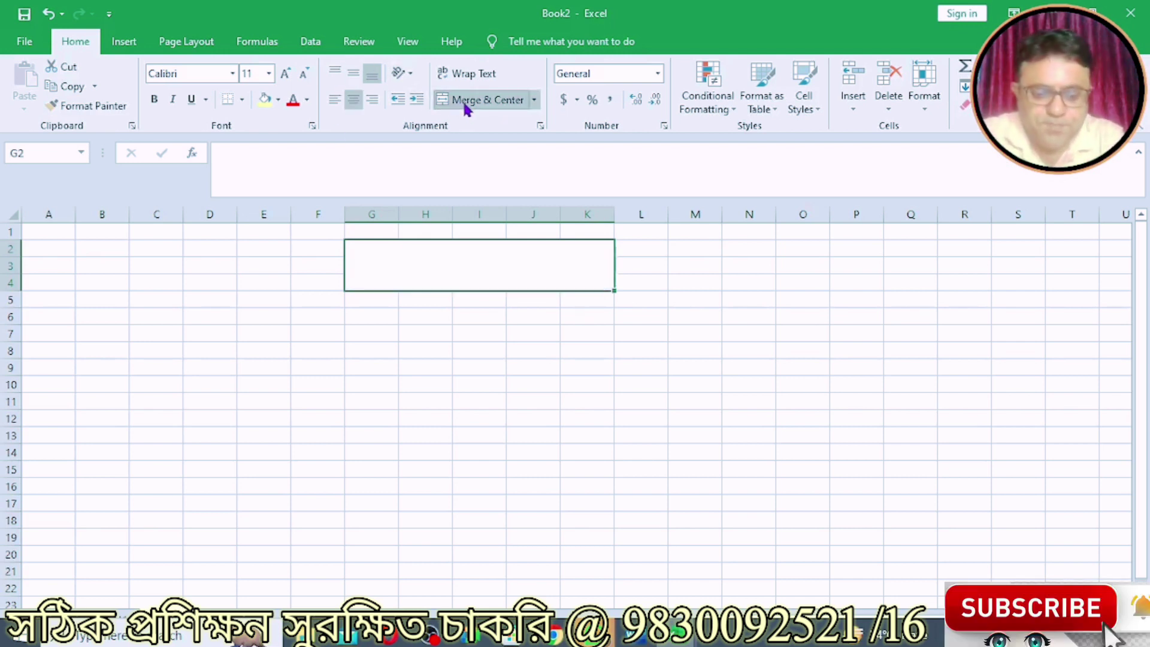
{"action": "type", "text": "ITEM DETAIL"}
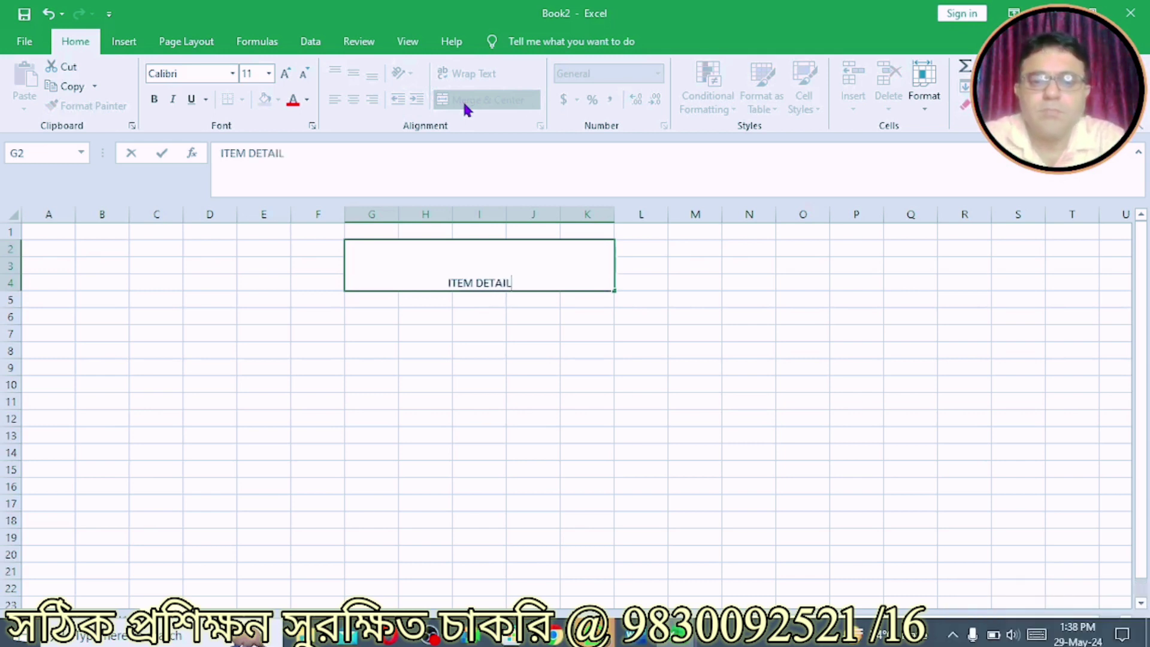
{"action": "type", "text": "S REPORT"}
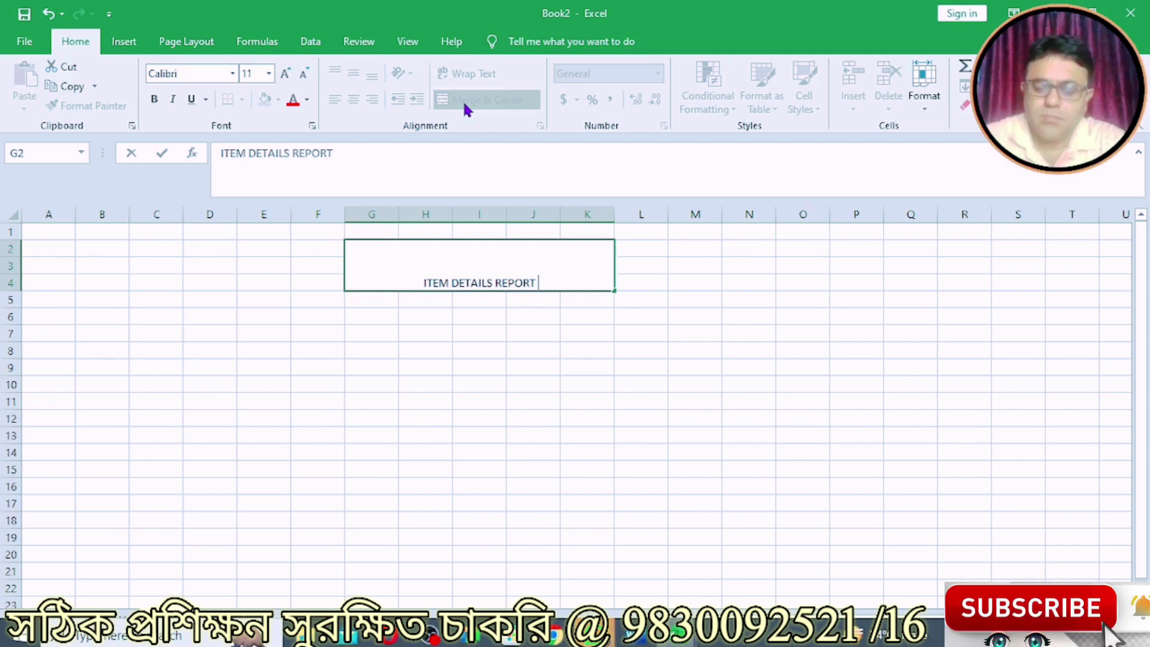
{"action": "key", "text": "Return"}
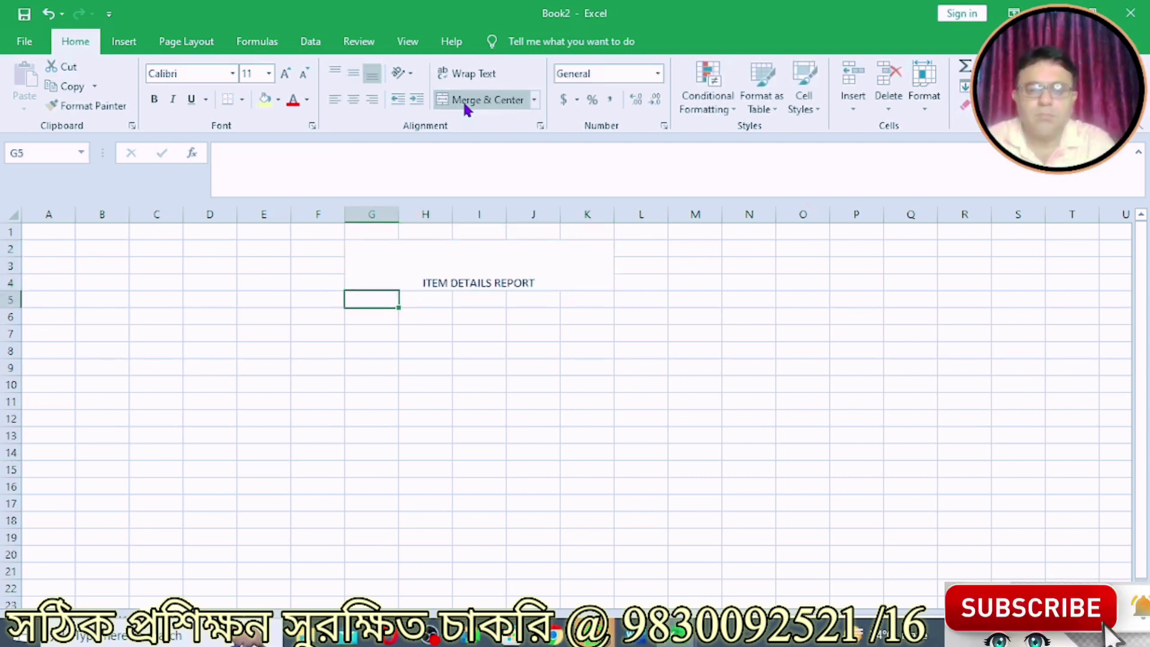
Enlarge the title to size 22 and centre it vertically in the merged cell
{"action": "left_click", "coordinate": [454, 269]}
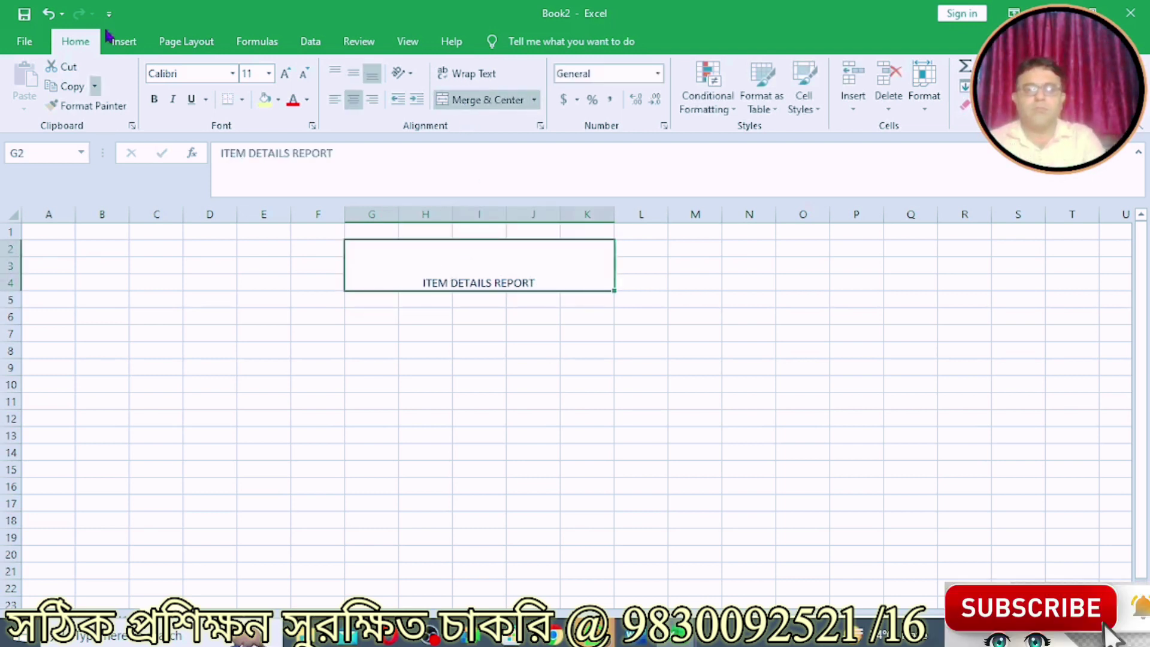
{"action": "left_click", "coordinate": [285, 77]}
{"action": "left_click", "coordinate": [285, 78]}
{"action": "left_click", "coordinate": [285, 78]}
{"action": "left_click", "coordinate": [285, 78]}
{"action": "left_click", "coordinate": [285, 78]}
{"action": "left_click", "coordinate": [285, 77]}
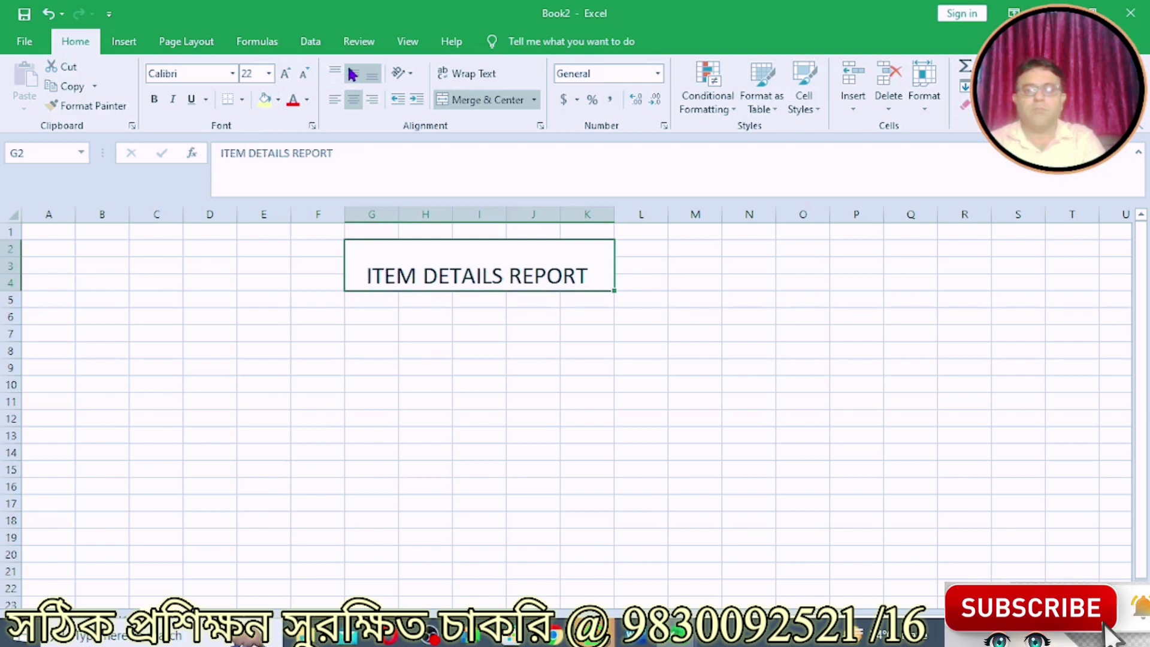
{"action": "left_click", "coordinate": [352, 75]}
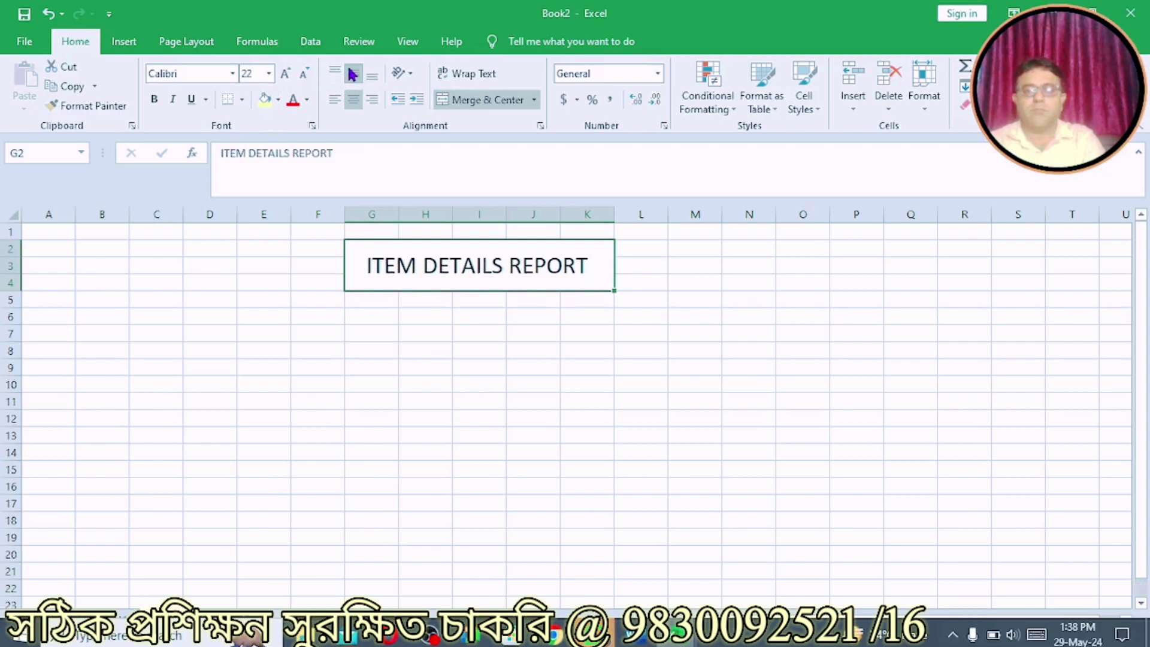
{"action": "left_click", "coordinate": [313, 315]}
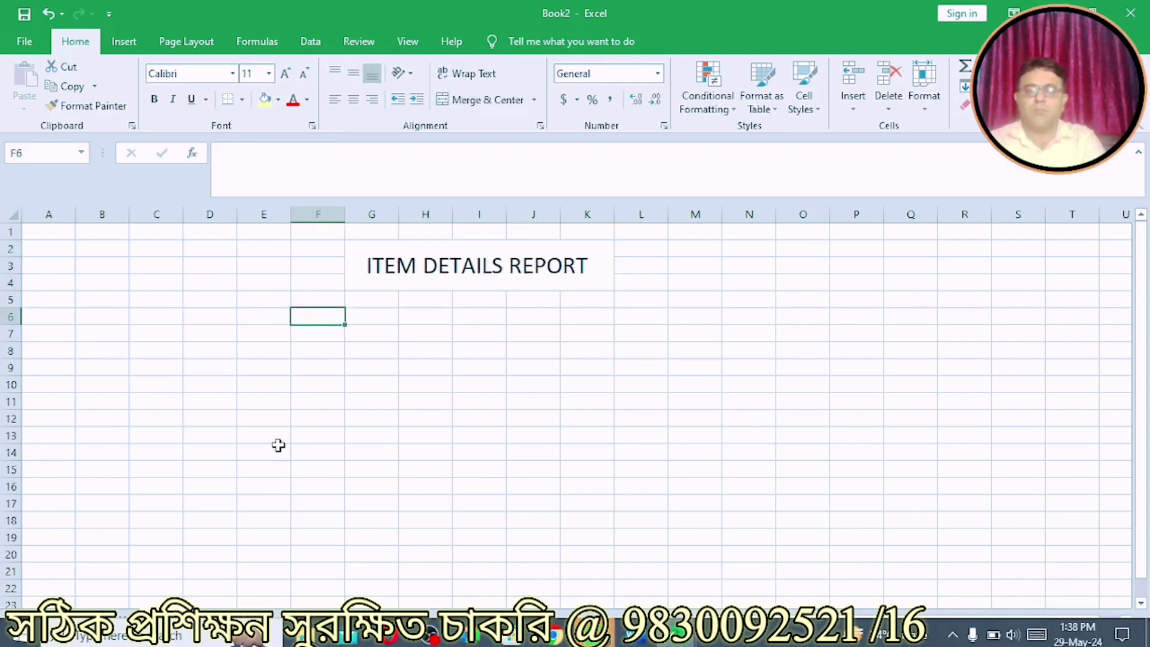
Enter the ITEM CODE and ITEM NAME headers in F6:G6, widening both columns to fit
{"action": "type", "text": "IT"}
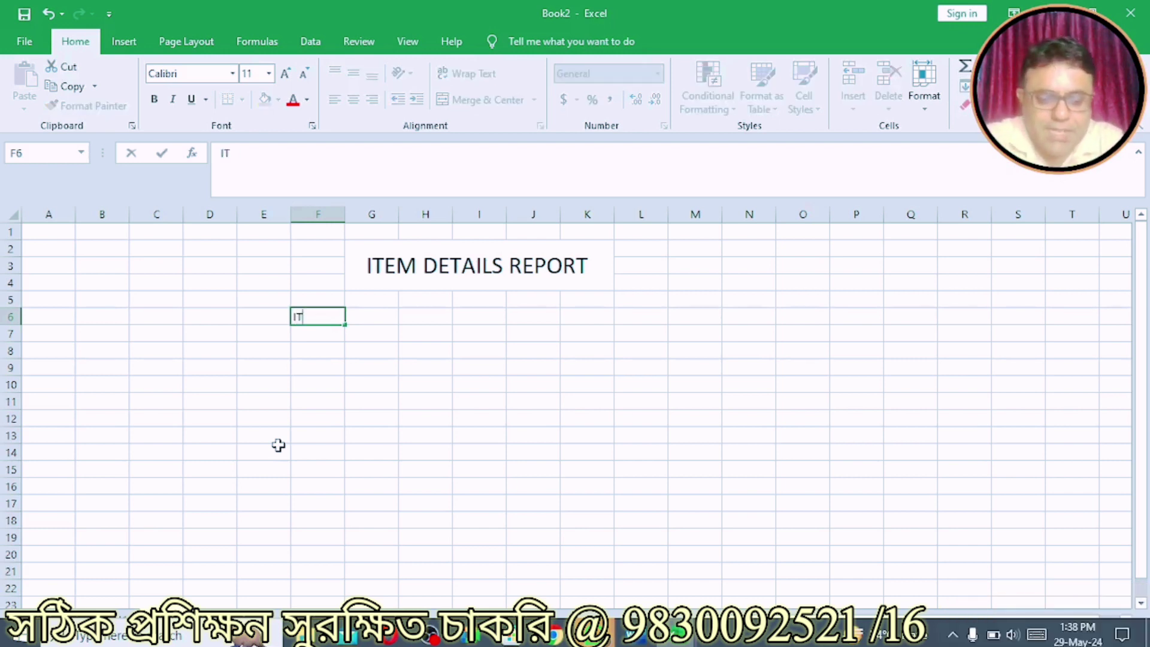
{"action": "type", "text": "EM CODE"}
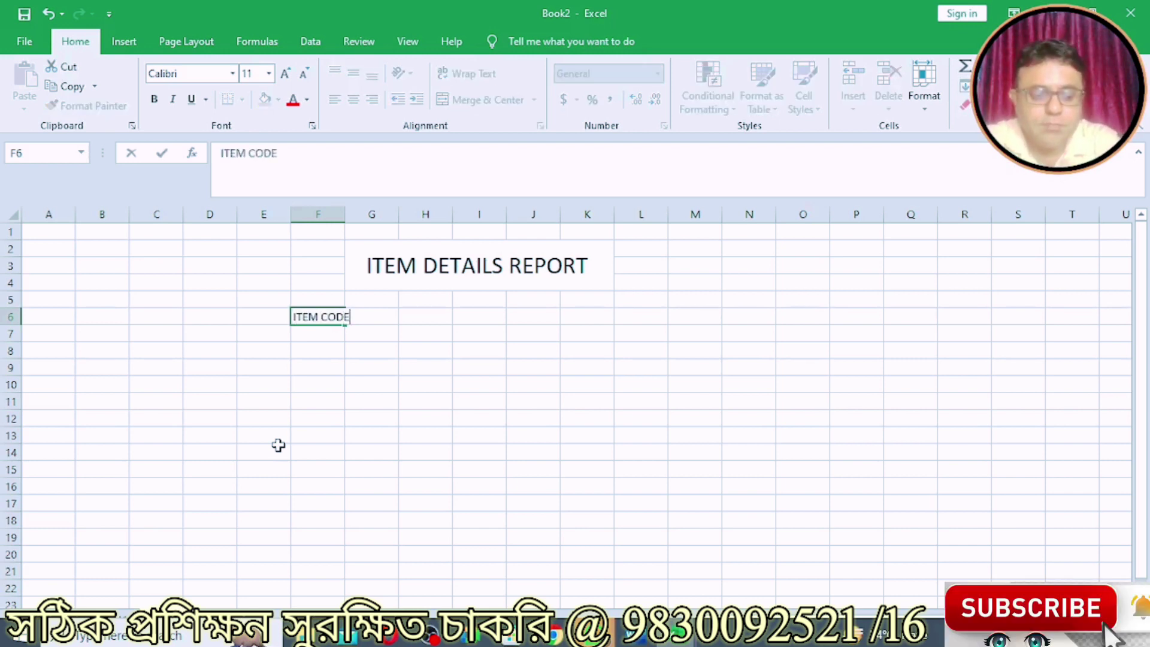
{"action": "key", "text": "Tab"}
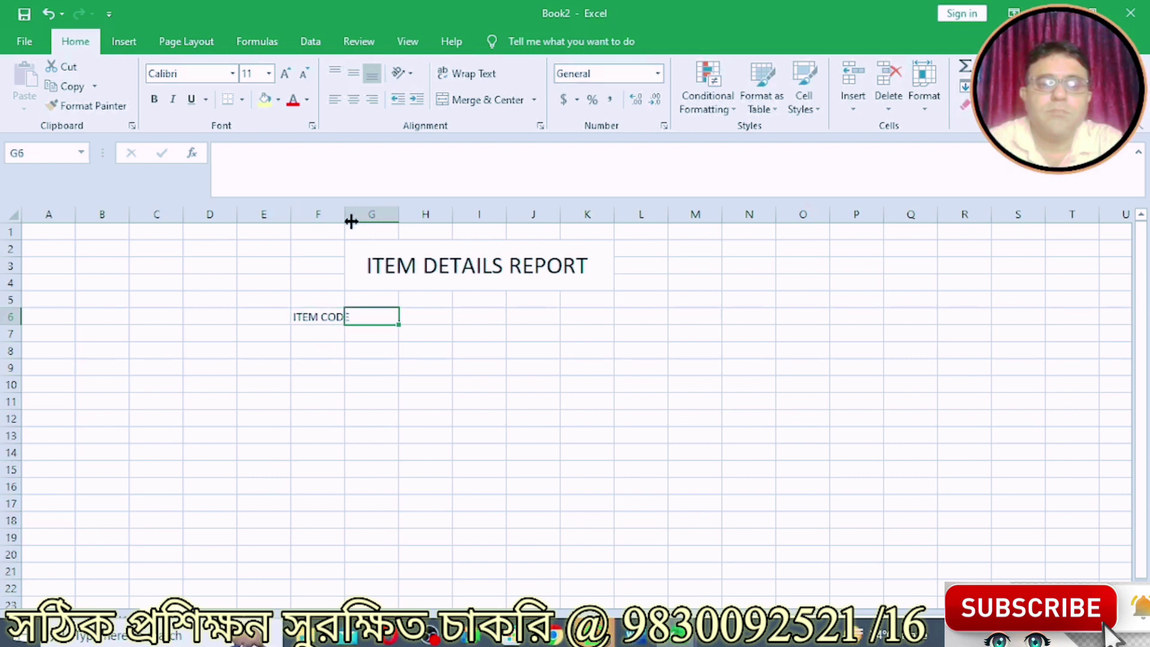
{"action": "double_click", "coordinate": [346, 210]}
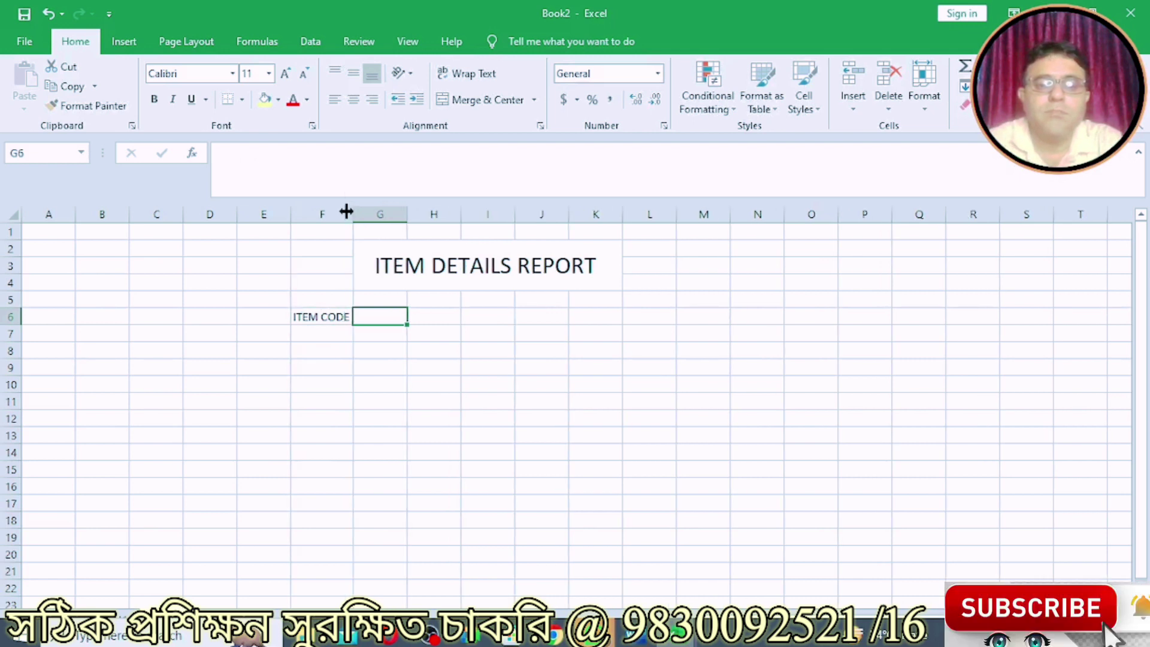
{"action": "left_click", "coordinate": [448, 372]}
{"action": "left_click", "coordinate": [388, 315]}
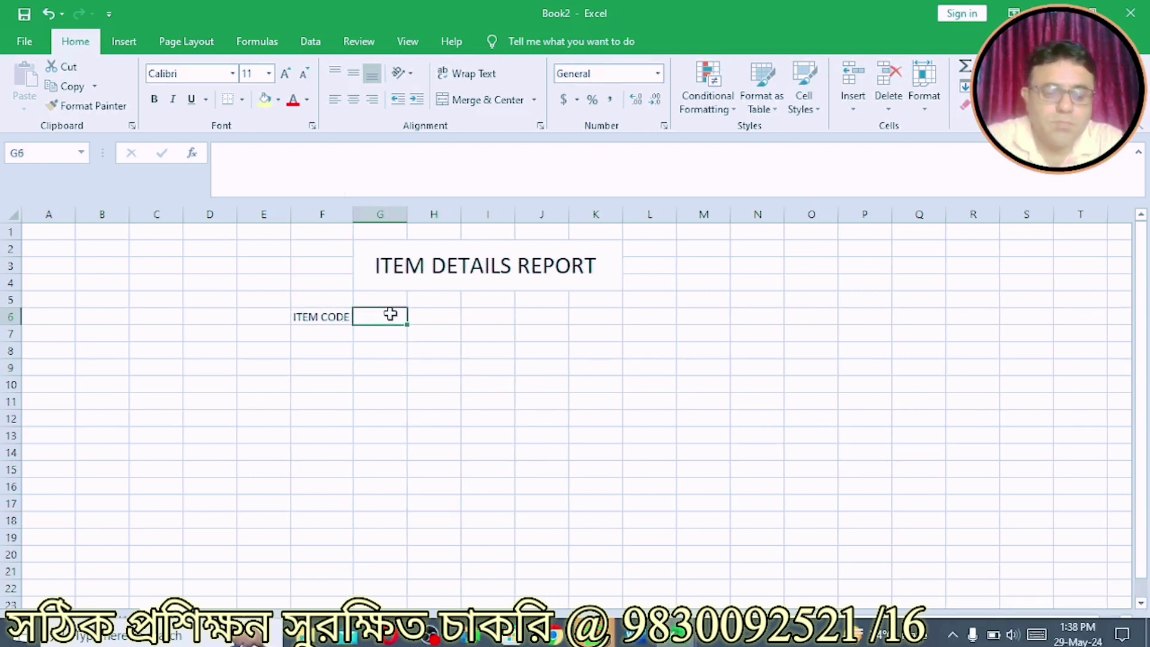
{"action": "type", "text": "ITEM NMAM,"}
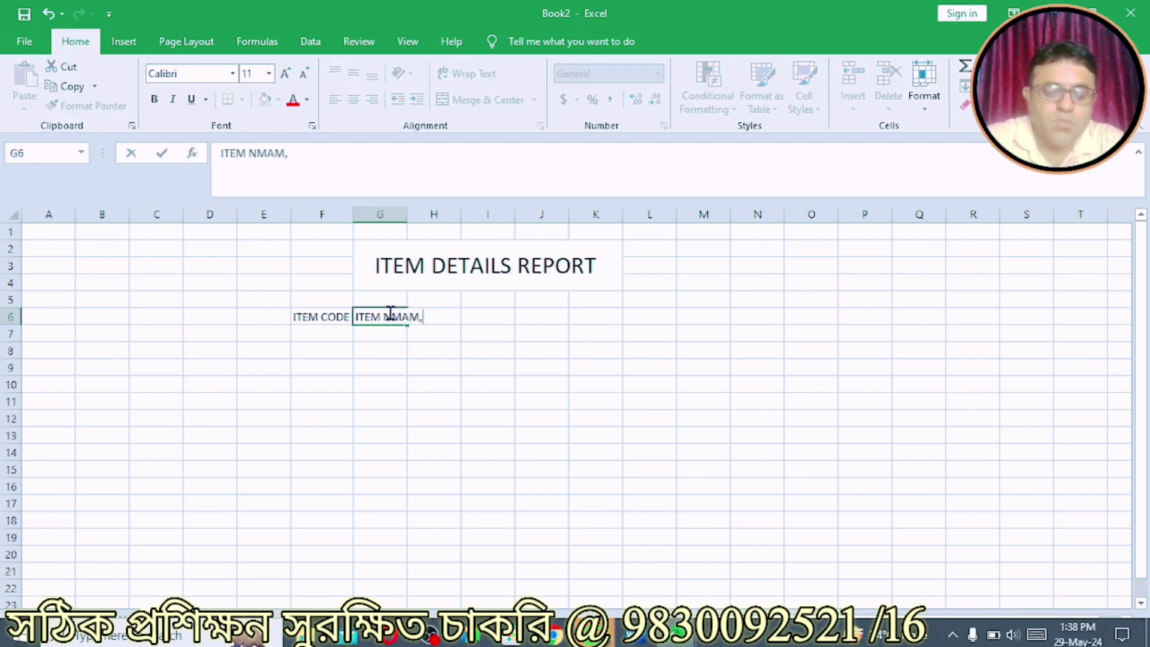
{"action": "type", "text": "E"}
{"action": "key", "text": "BackSpace"}
{"action": "key", "text": "BackSpace"}
{"action": "key", "text": "BackSpace"}
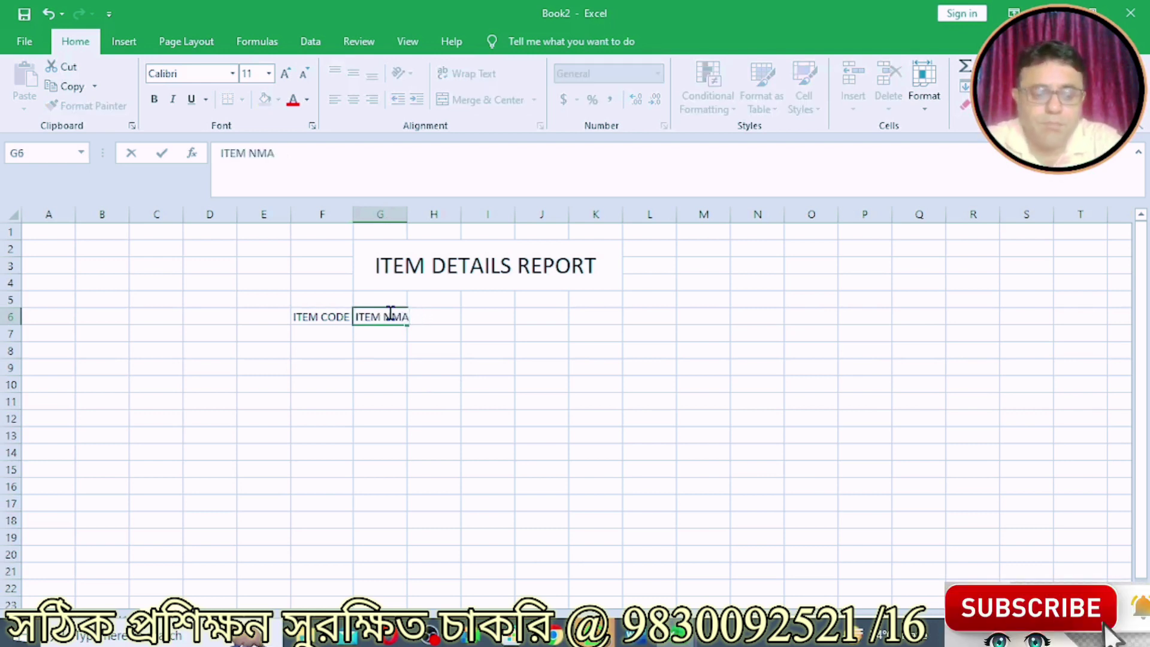
{"action": "type", "text": "ME"}
{"action": "key", "text": "Return"}
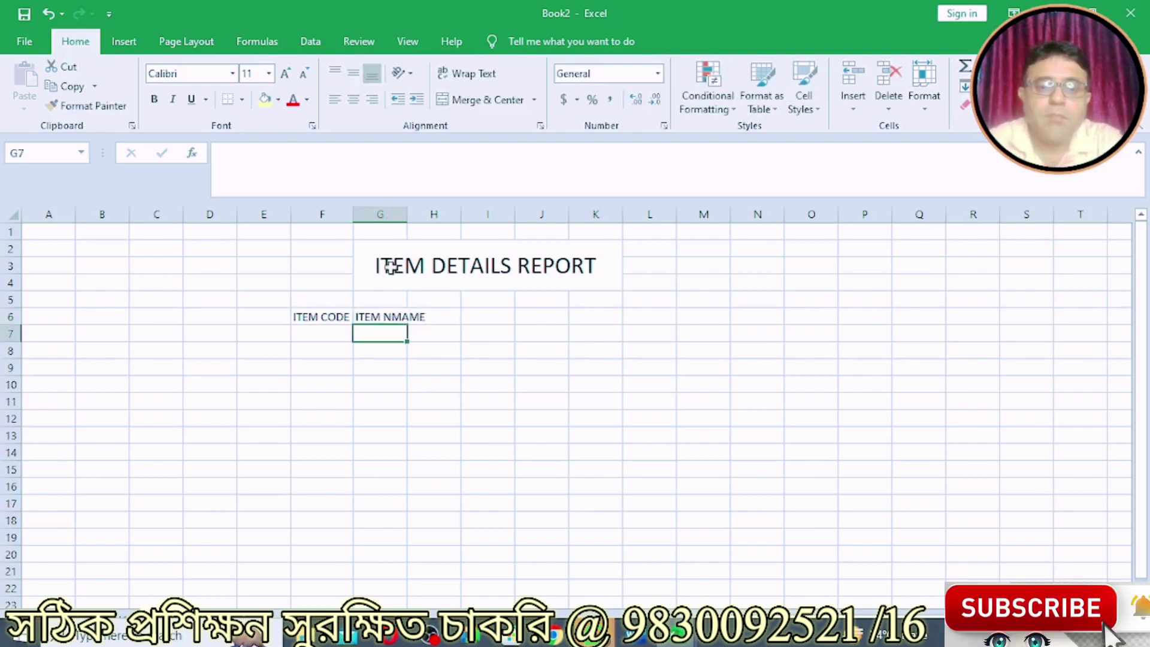
{"action": "double_click", "coordinate": [410, 214]}
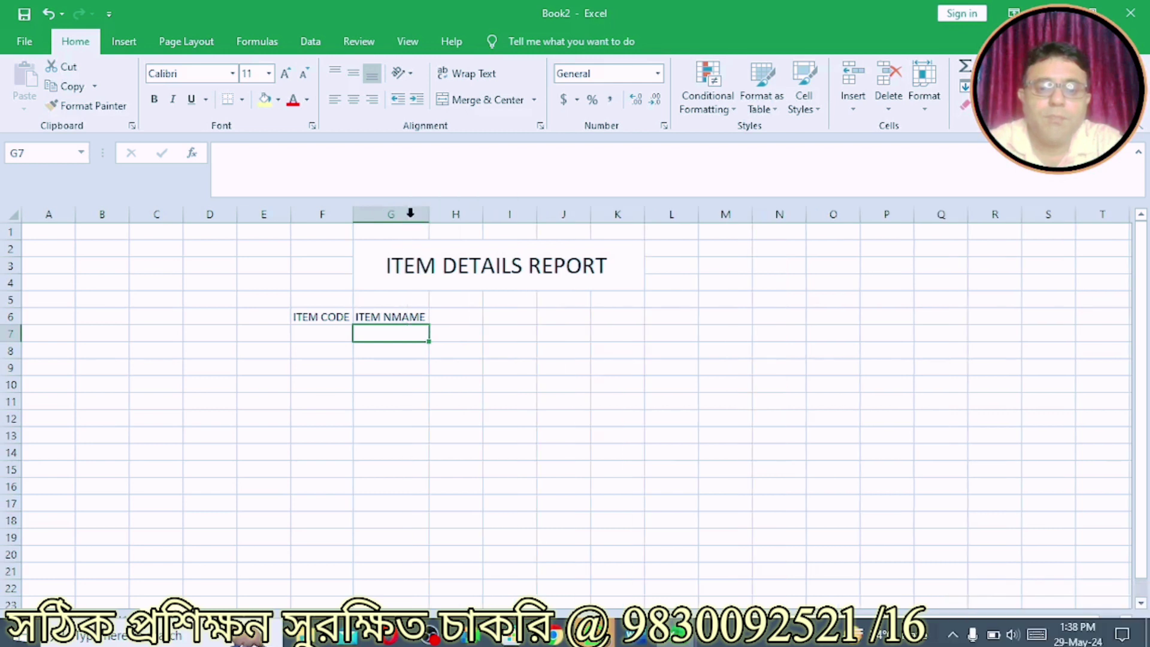
{"action": "double_click", "coordinate": [400, 316]}
{"action": "key", "text": "BackSpace"}
{"action": "type", "text": "A"}
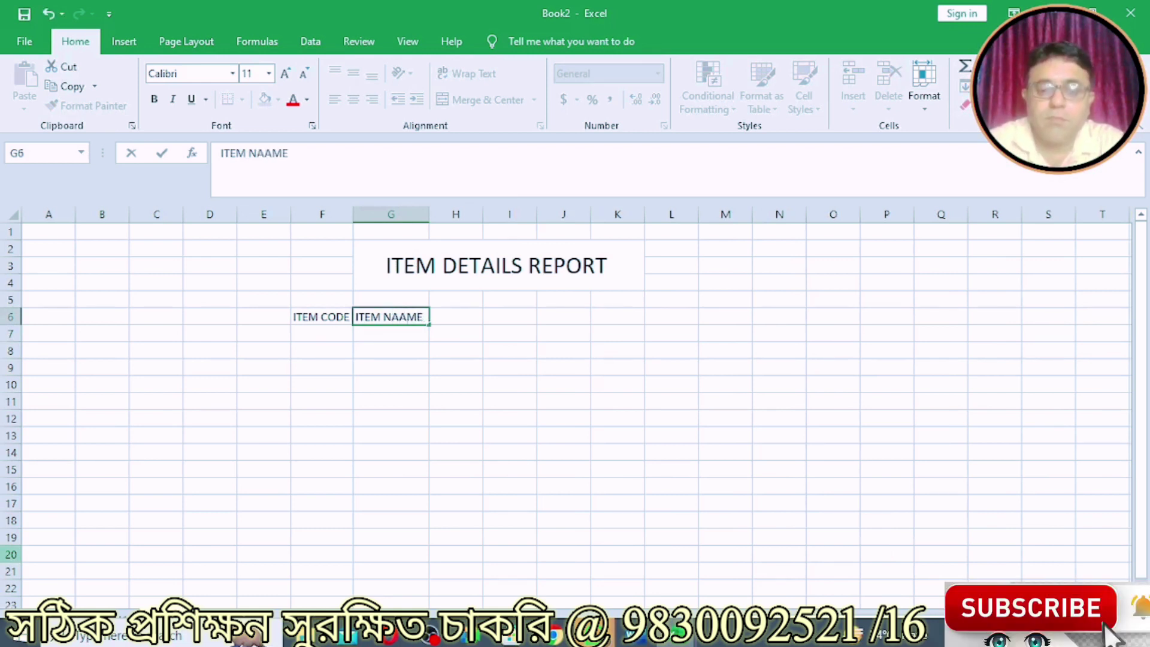
{"action": "key", "text": "BackSpace"}
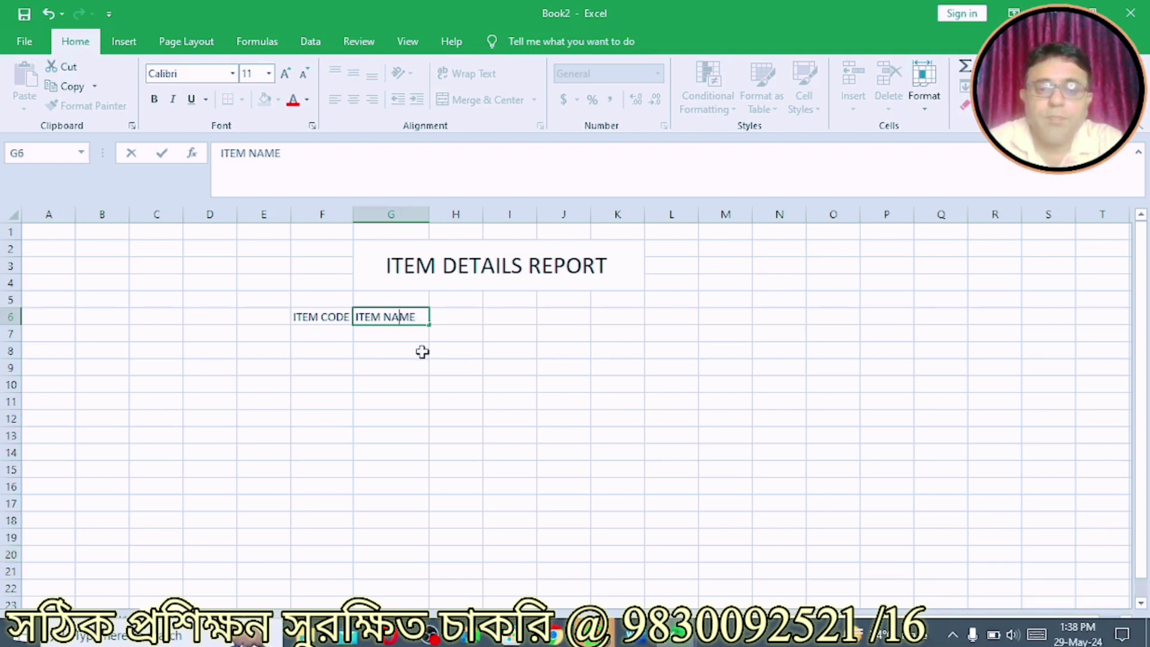
{"action": "left_click", "coordinate": [460, 320]}
Add PRICE, QUANTITY and TOTAL headers in H6:J6, widening column I
{"action": "type", "text": "PRIE"}
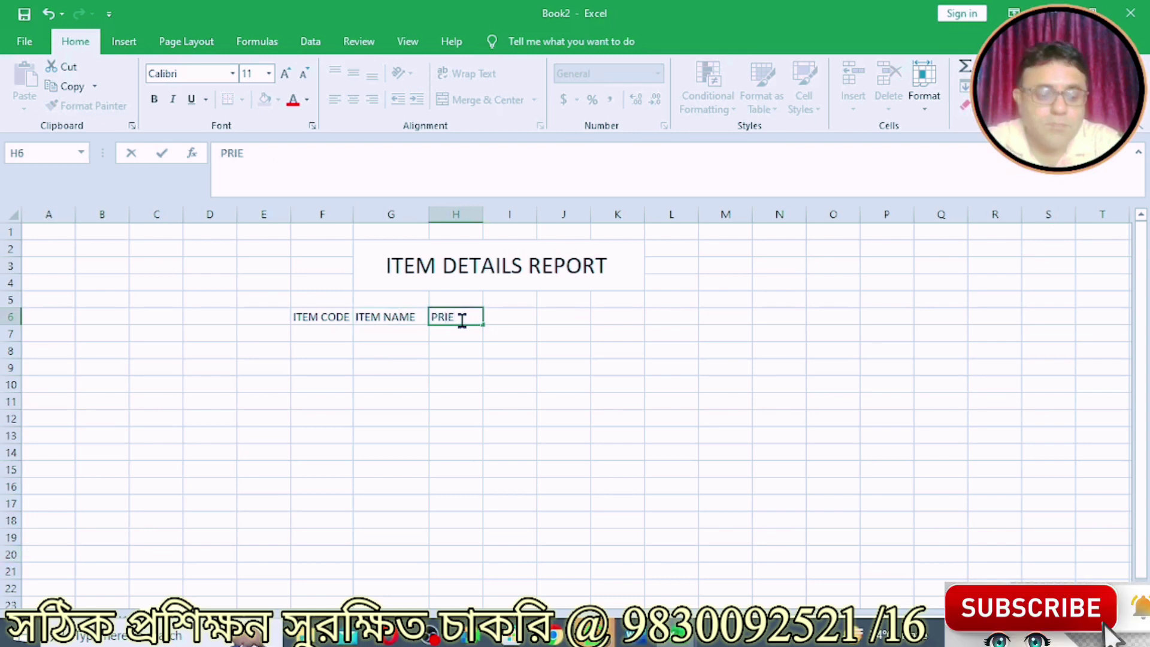
{"action": "key", "text": "BackSpace"}
{"action": "type", "text": "CE"}
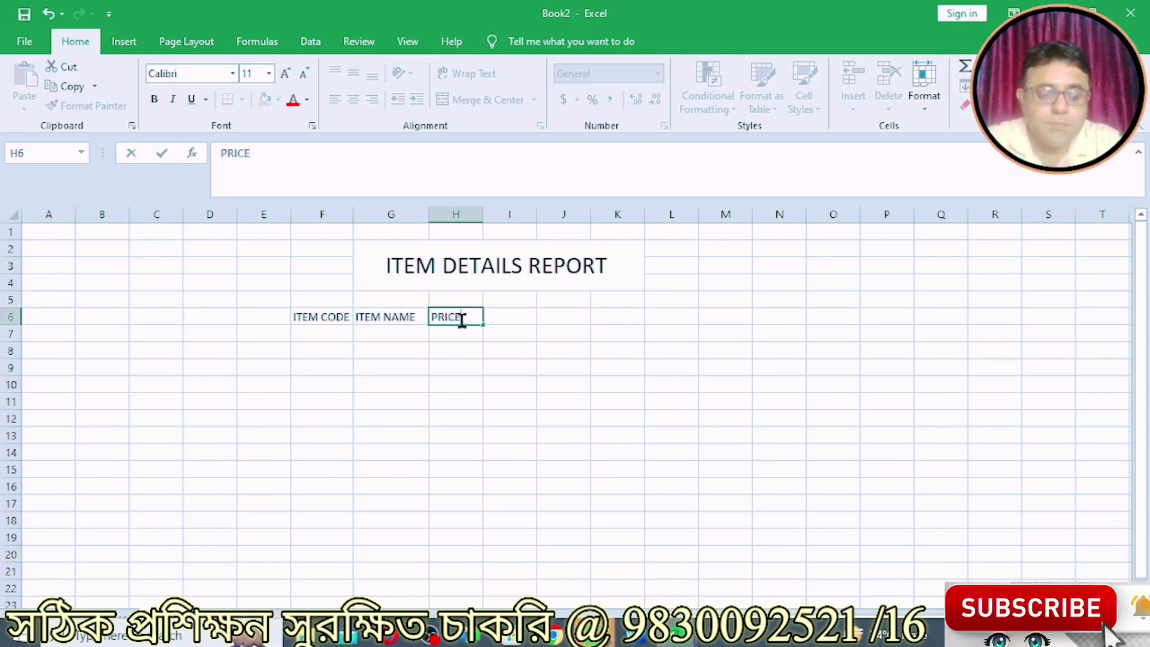
{"action": "key", "text": "Tab"}
{"action": "type", "text": "QW"}
{"action": "key", "text": "BackSpace"}
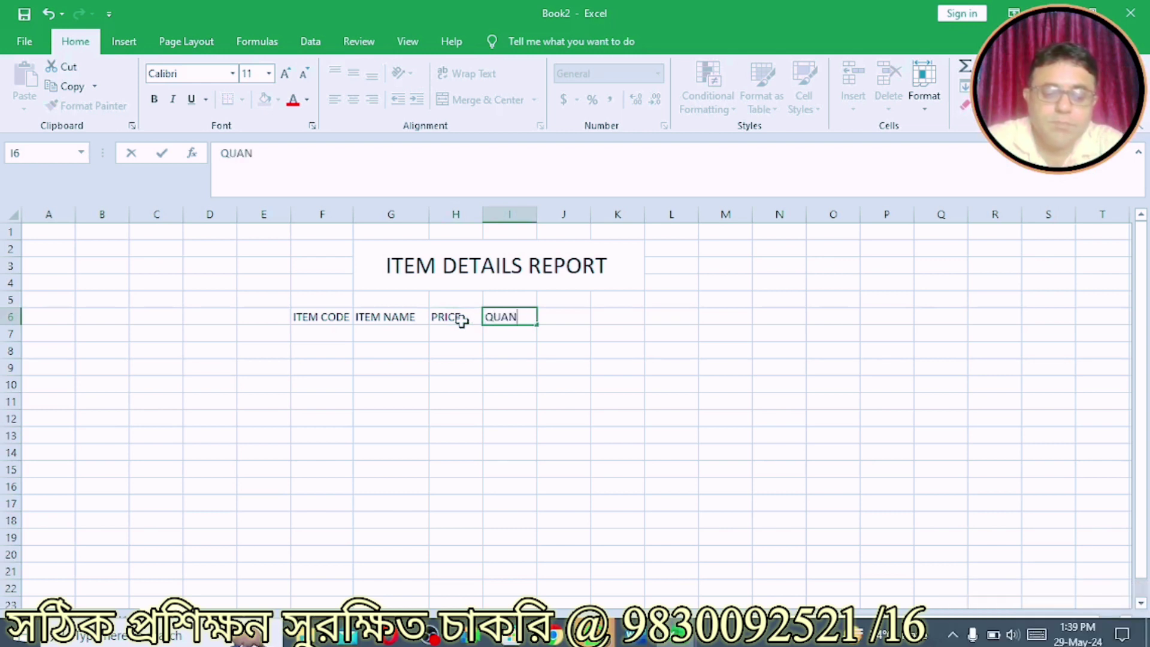
{"action": "type", "text": "TY"}
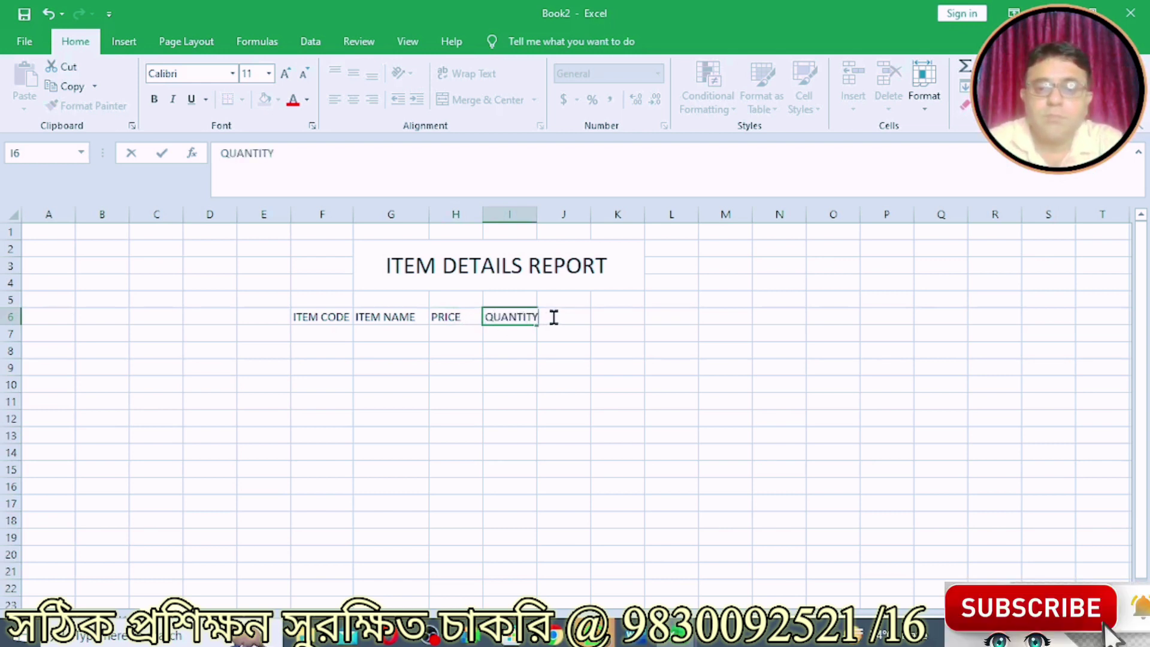
{"action": "left_click", "coordinate": [552, 362]}
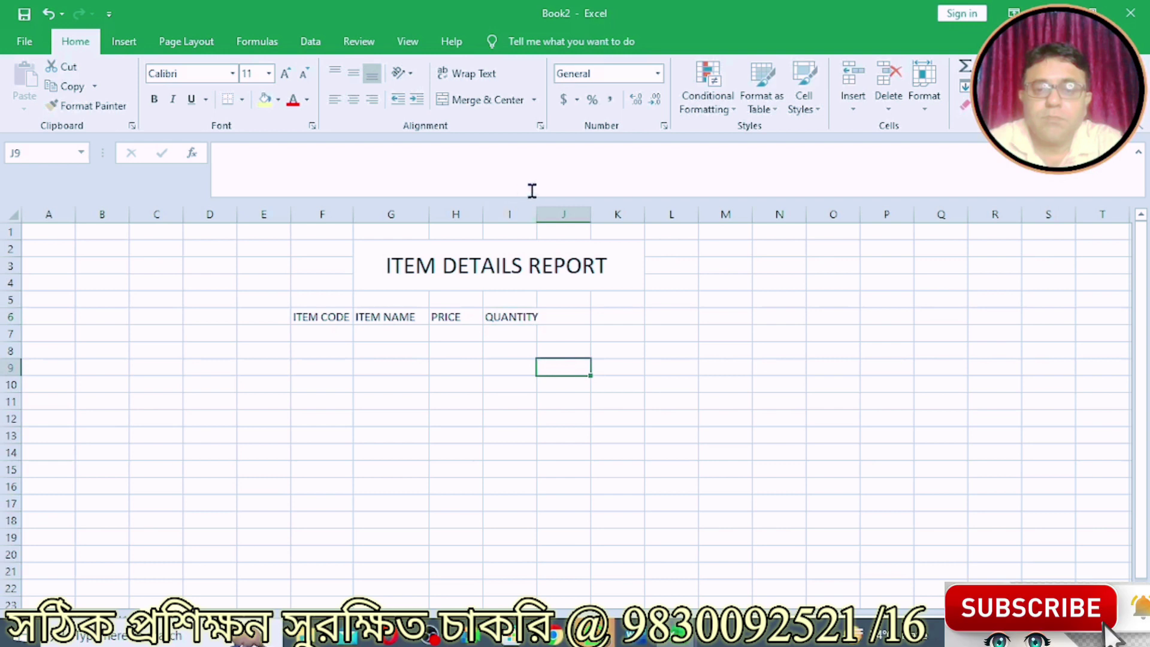
{"action": "left_click_drag", "start_coordinate": [536, 209], "coordinate": [541, 208]}
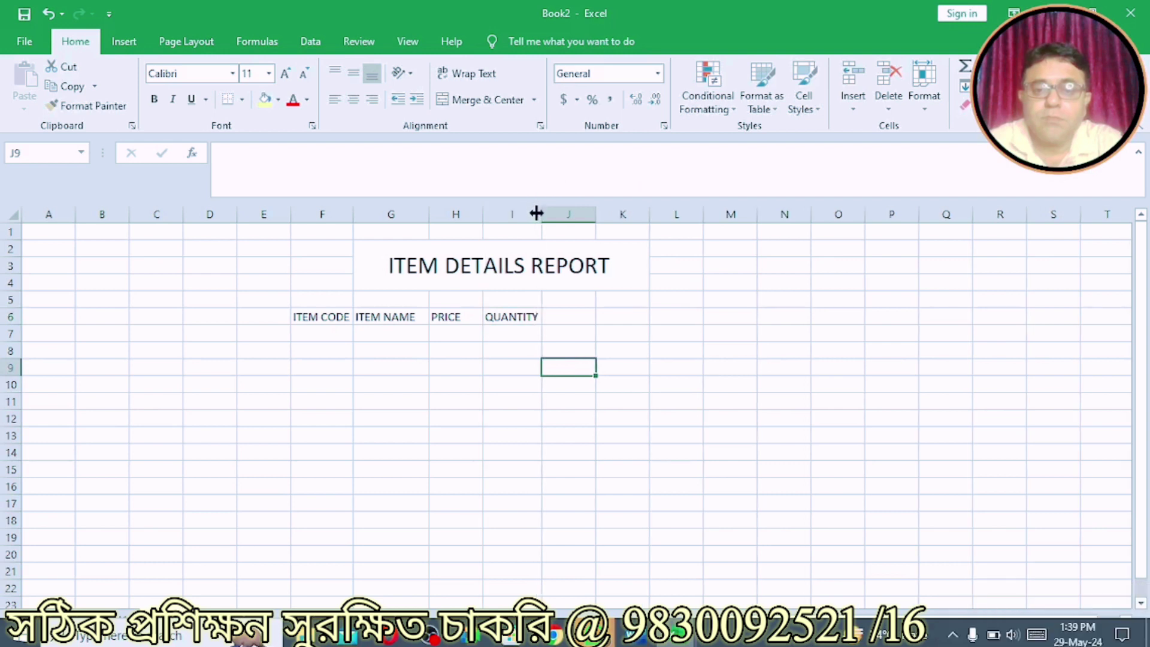
{"action": "left_click", "coordinate": [583, 320]}
{"action": "type", "text": "TOTAK"}
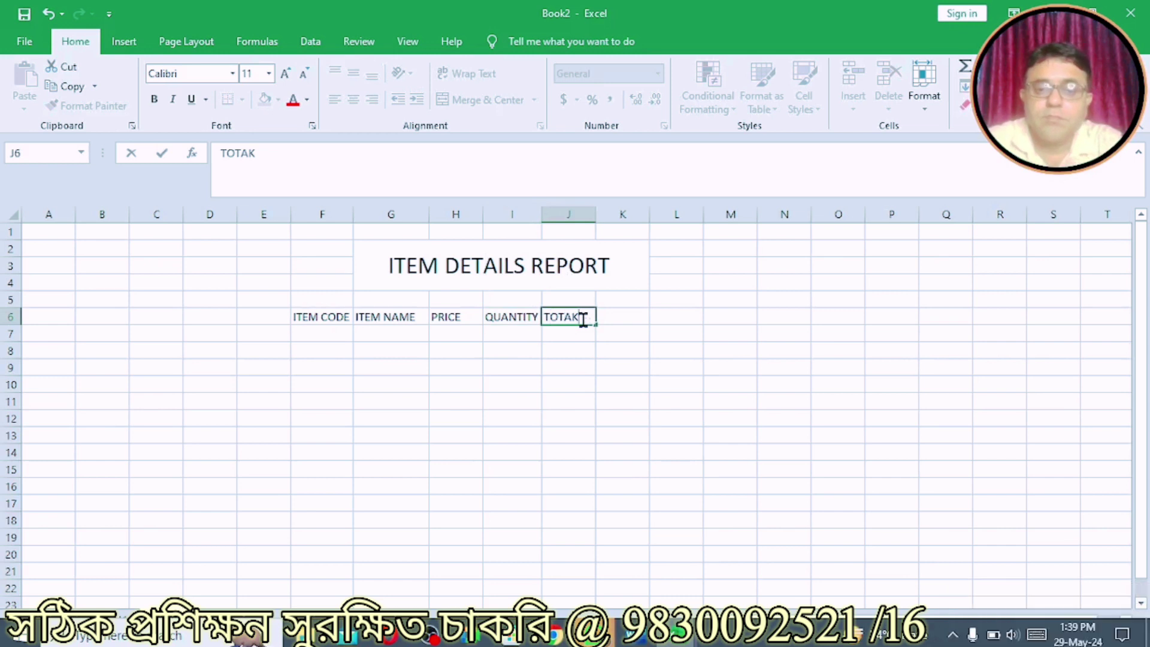
{"action": "type", "text": "L"}
{"action": "key", "text": "Return"}
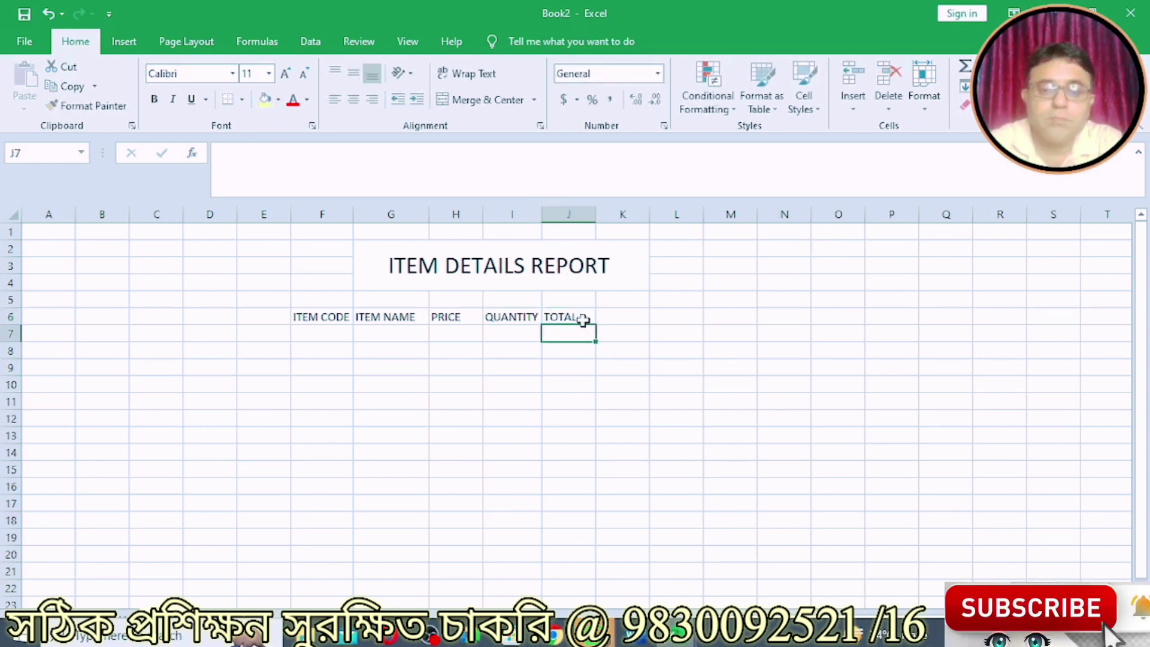
Number the item codes 1 to 5 in F7:F11 with the fill handle
{"action": "key", "text": "Left"}
{"action": "key", "text": "Left"}
{"action": "key", "text": "Left"}
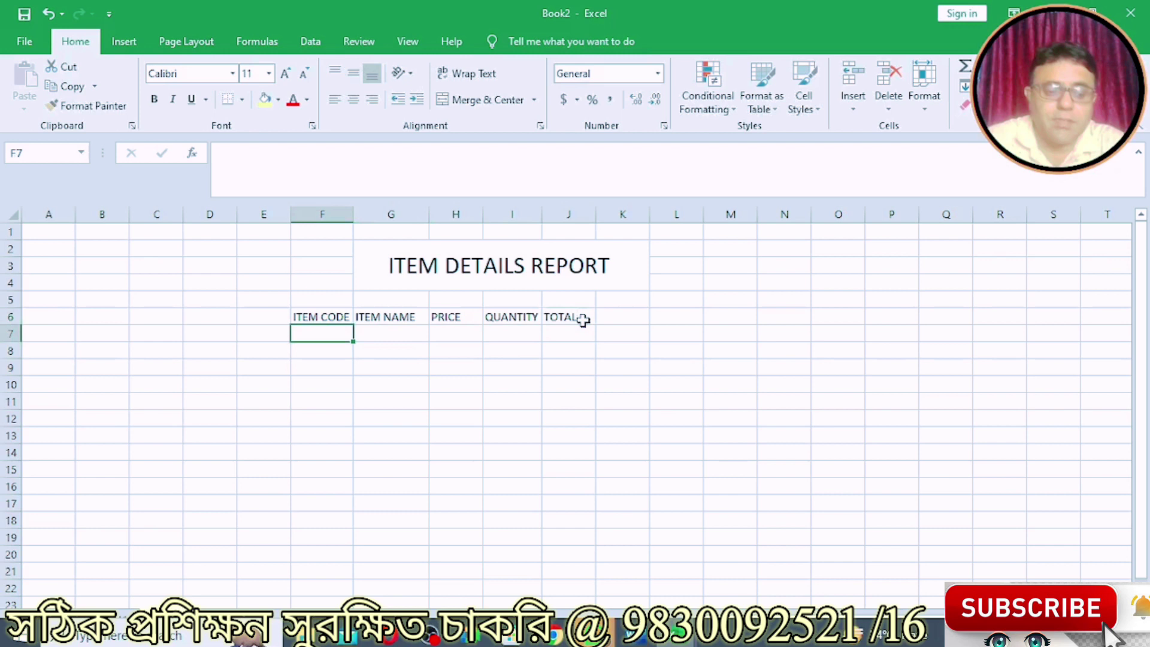
{"action": "type", "text": "1"}
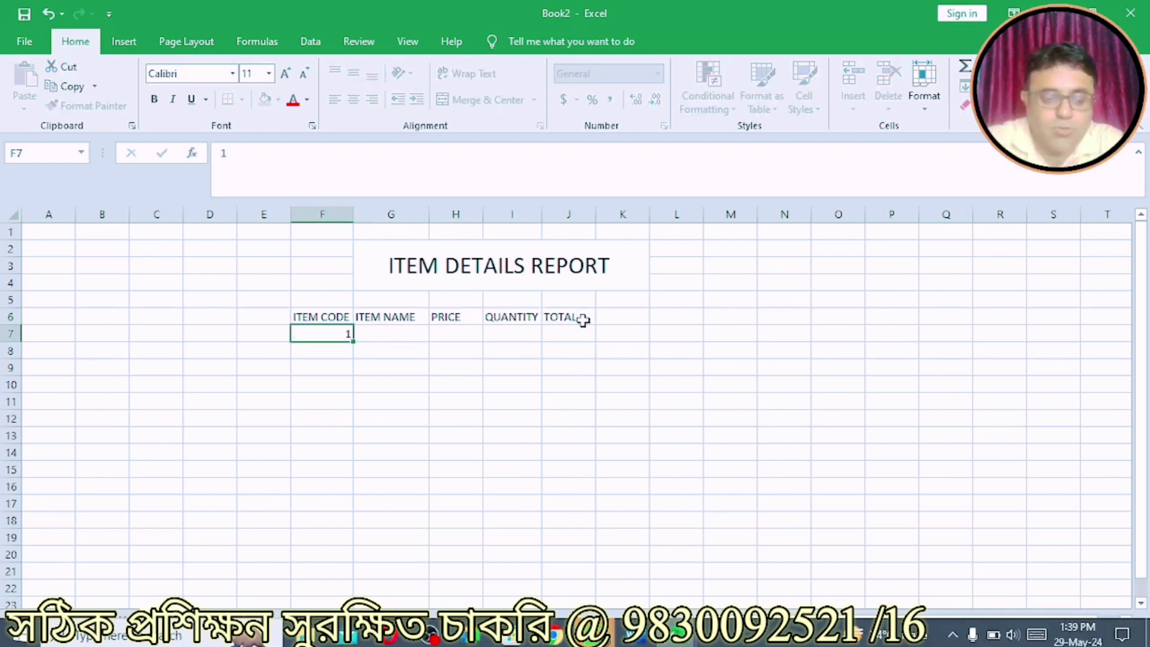
{"action": "key", "text": "Return"}
{"action": "type", "text": "2"}
{"action": "key", "text": "Return"}
{"action": "left_click", "coordinate": [339, 333]}
{"action": "left_click_drag", "start_coordinate": [338, 333], "coordinate": [340, 350]}
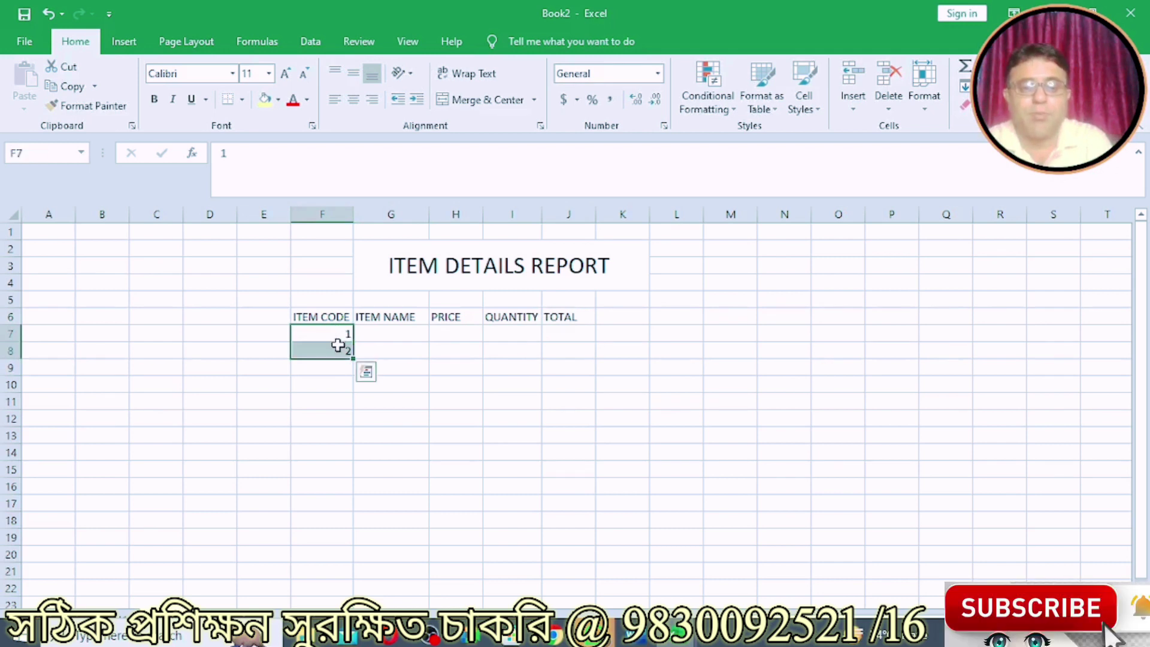
{"action": "left_click_drag", "start_coordinate": [351, 355], "coordinate": [352, 403]}
{"action": "left_click", "coordinate": [398, 337]}
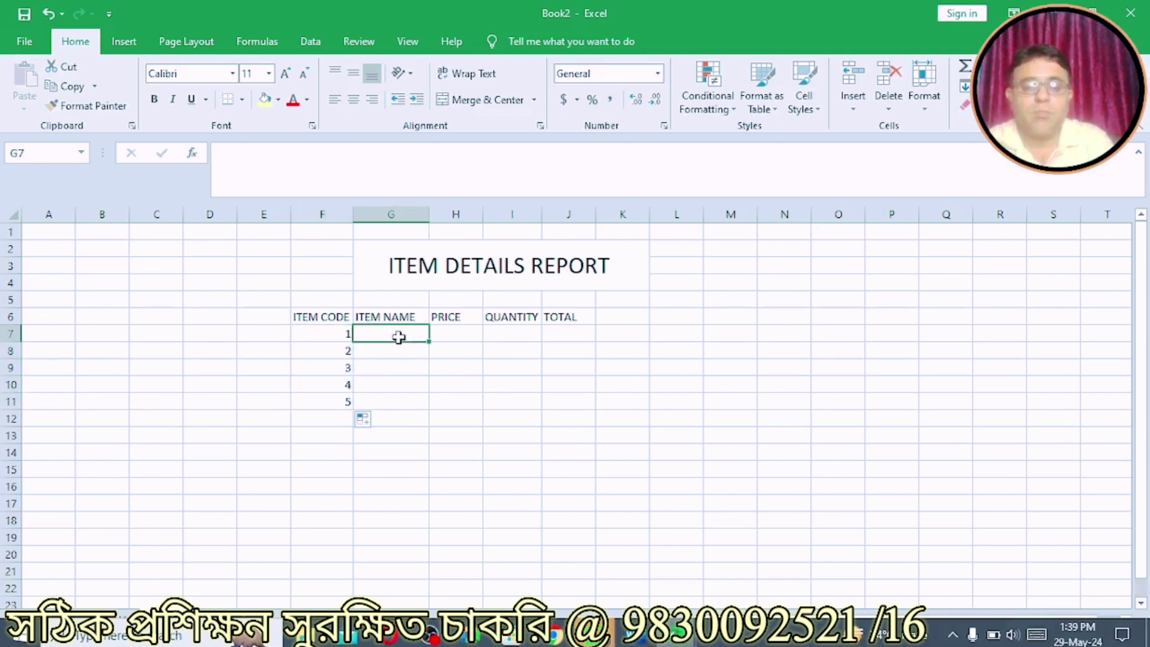
Create a SUGAR, SOAP, RICE custom list under Excel Options > Advanced > Edit Custom Lists
{"action": "left_click", "coordinate": [24, 41]}
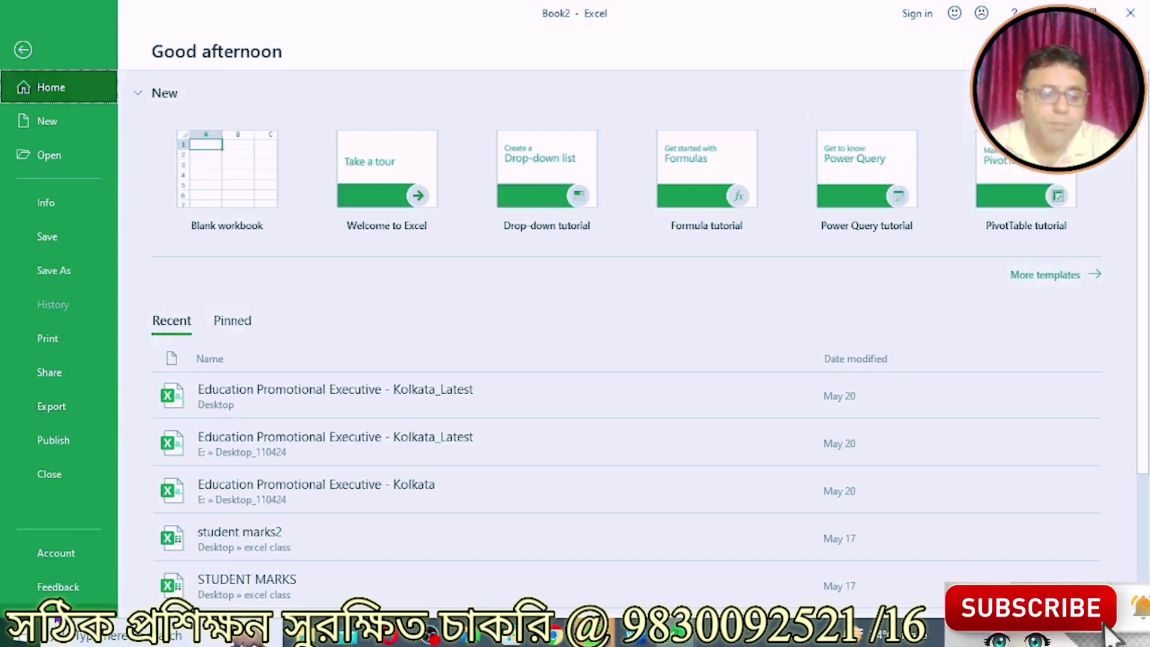
{"action": "left_click", "coordinate": [27, 606]}
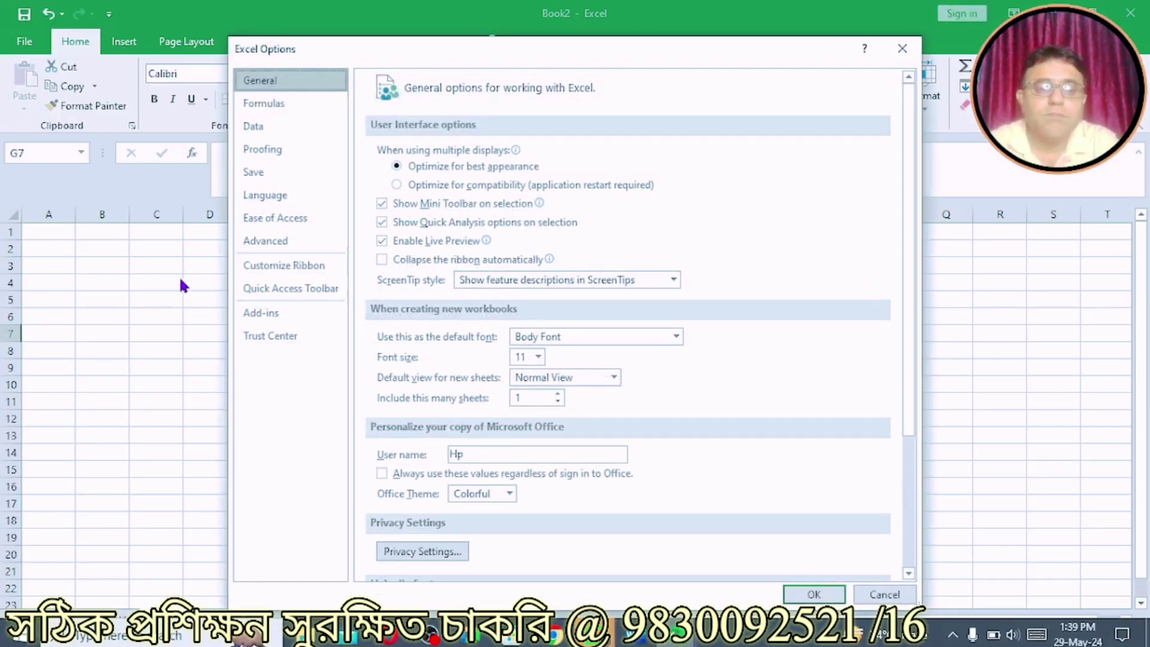
{"action": "left_click", "coordinate": [252, 241]}
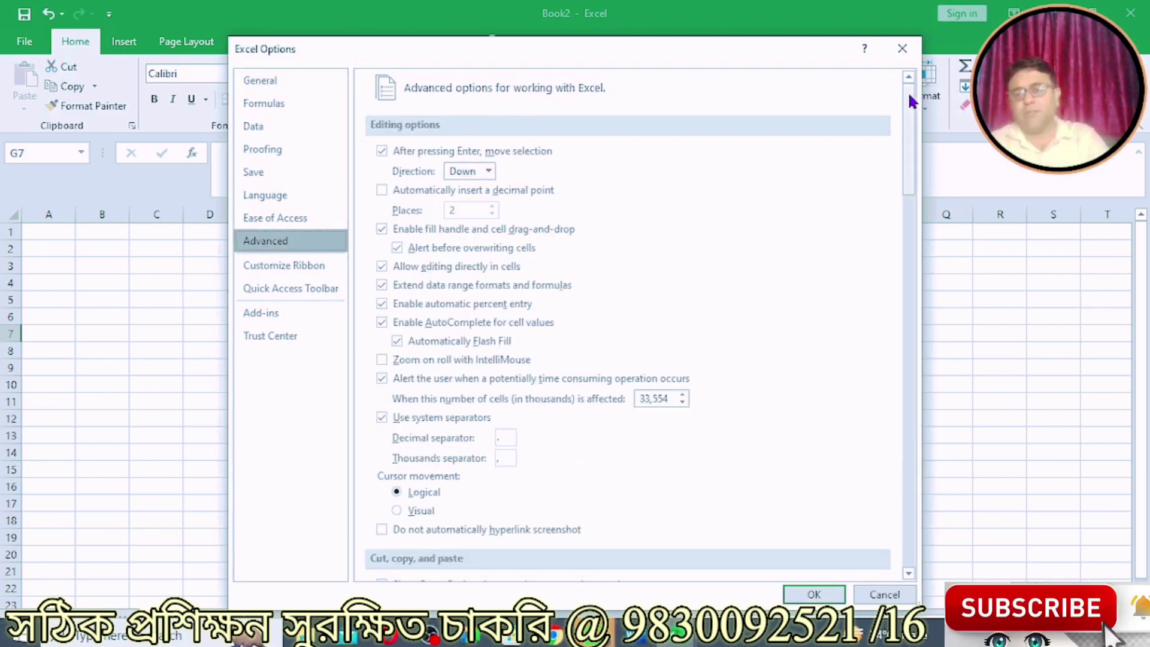
{"action": "mouse_move", "coordinate": [908, 91]}
{"action": "left_mouse_down"}
{"action": "mouse_move", "coordinate": [923, 205]}
{"action": "mouse_move", "coordinate": [907, 468]}
{"action": "left_mouse_up"}
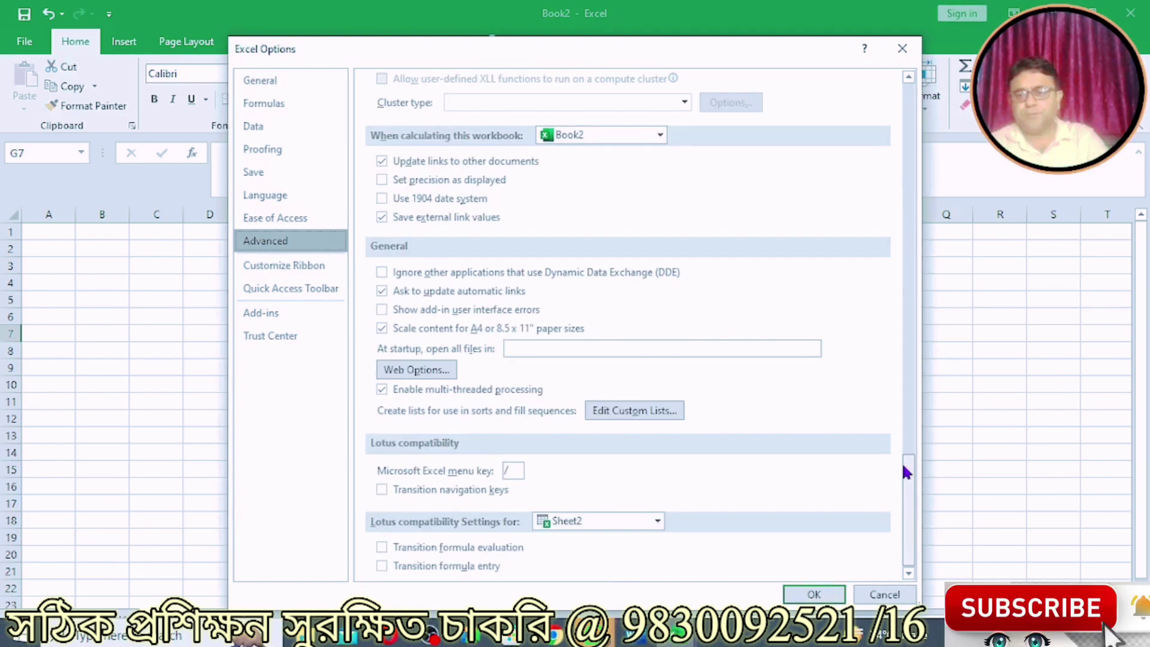
{"action": "left_click", "coordinate": [638, 411]}
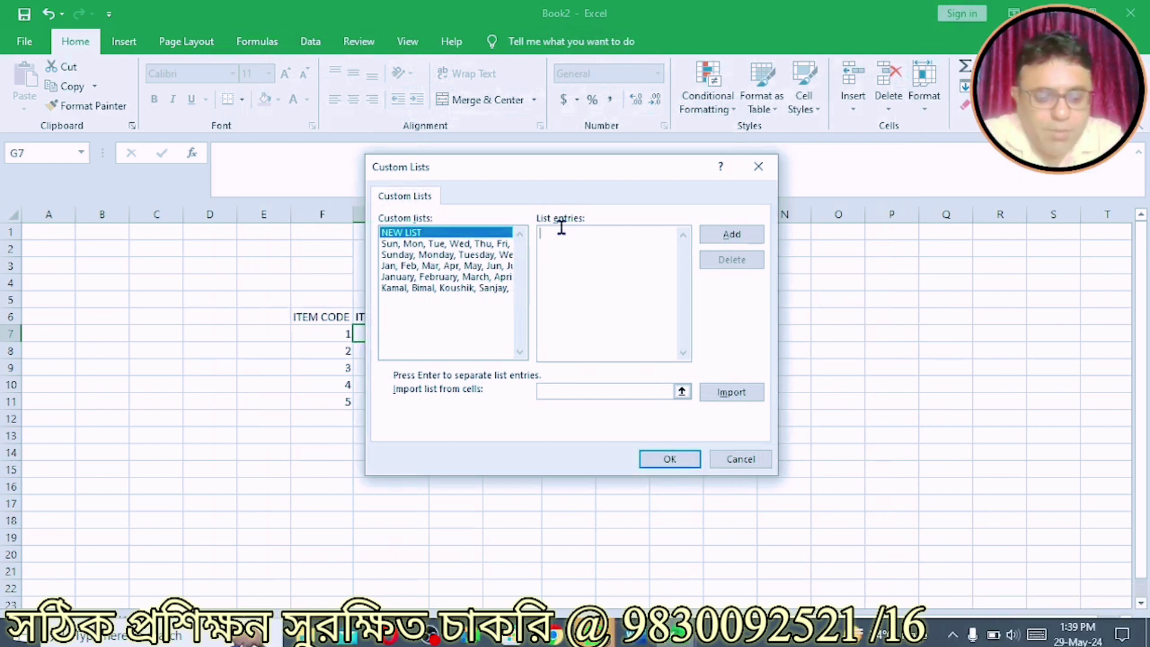
{"action": "type", "text": "SU"}
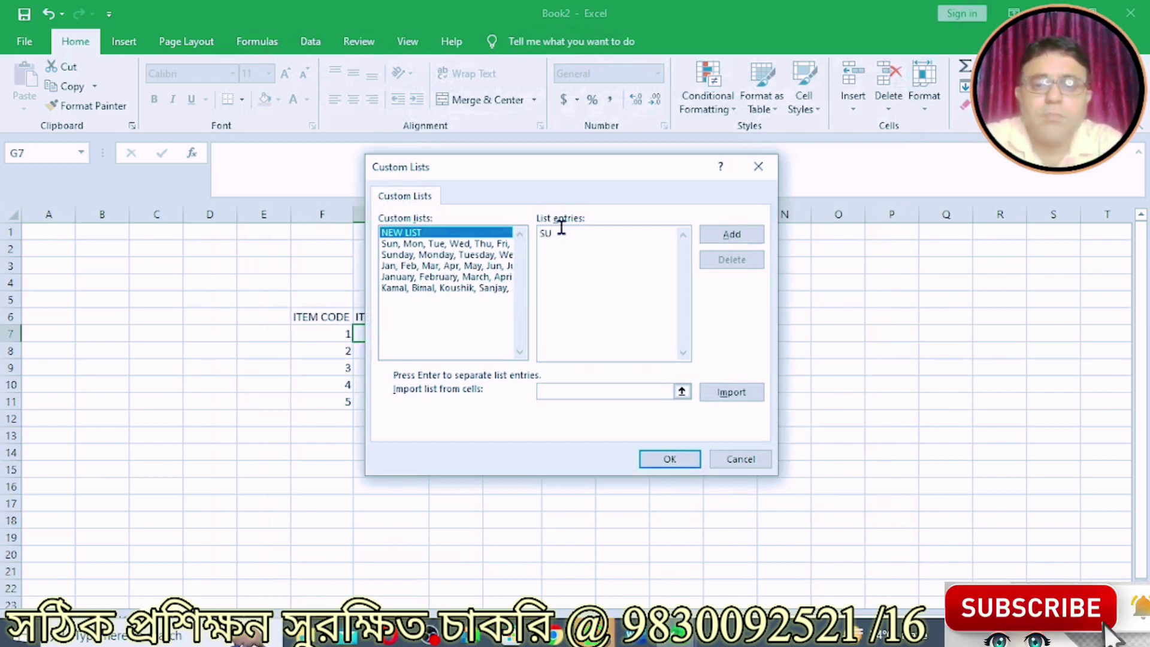
{"action": "type", "text": "GAR,"}
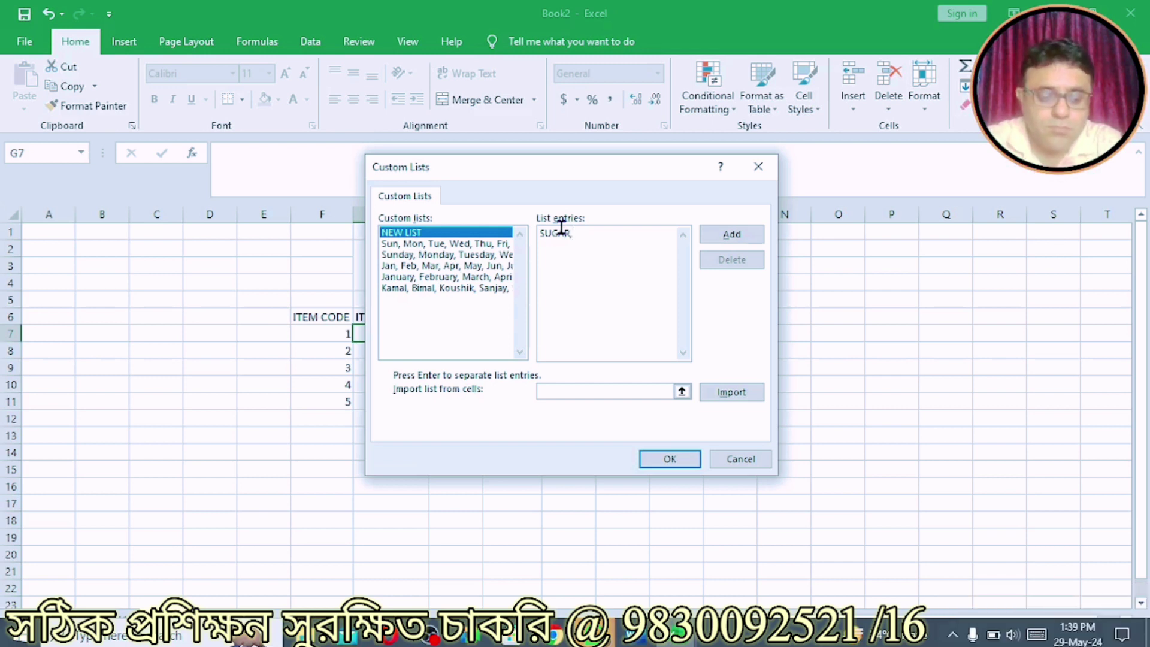
{"action": "type", "text": "SOA"}
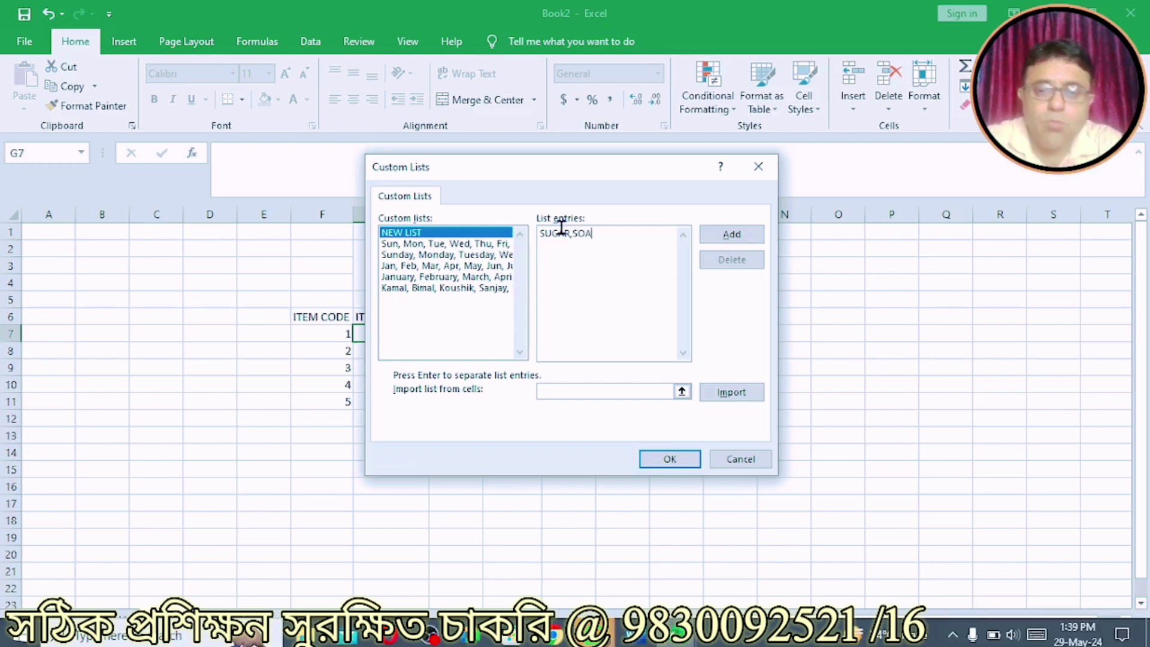
{"action": "type", "text": "P"}
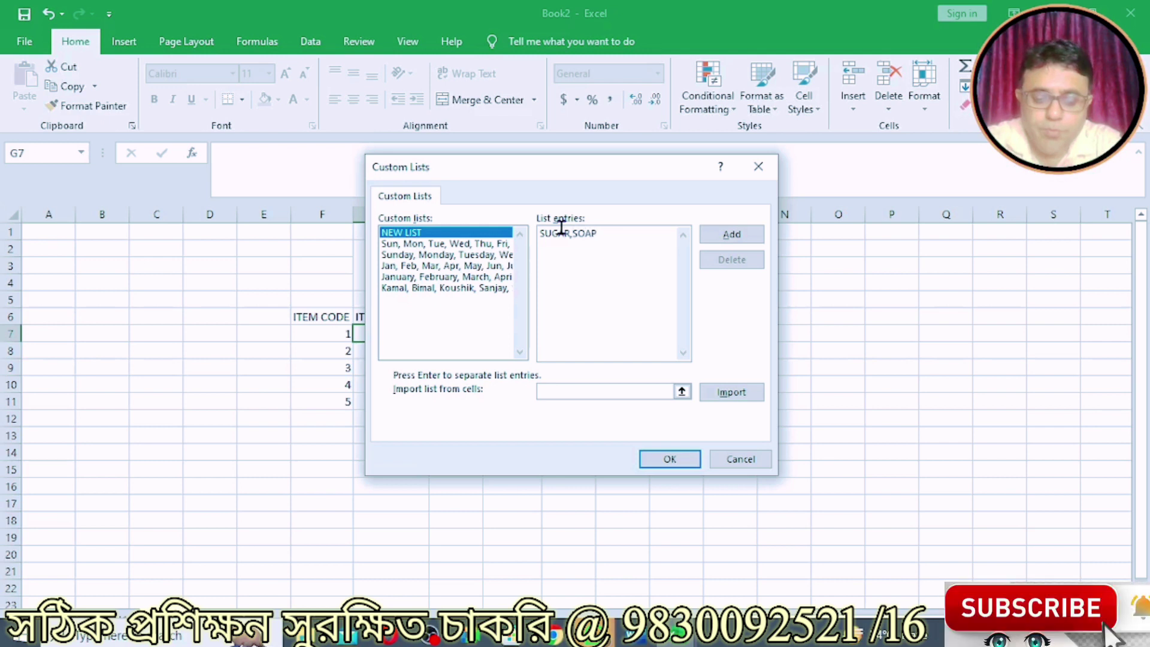
{"action": "type", "text": ",RIC"}
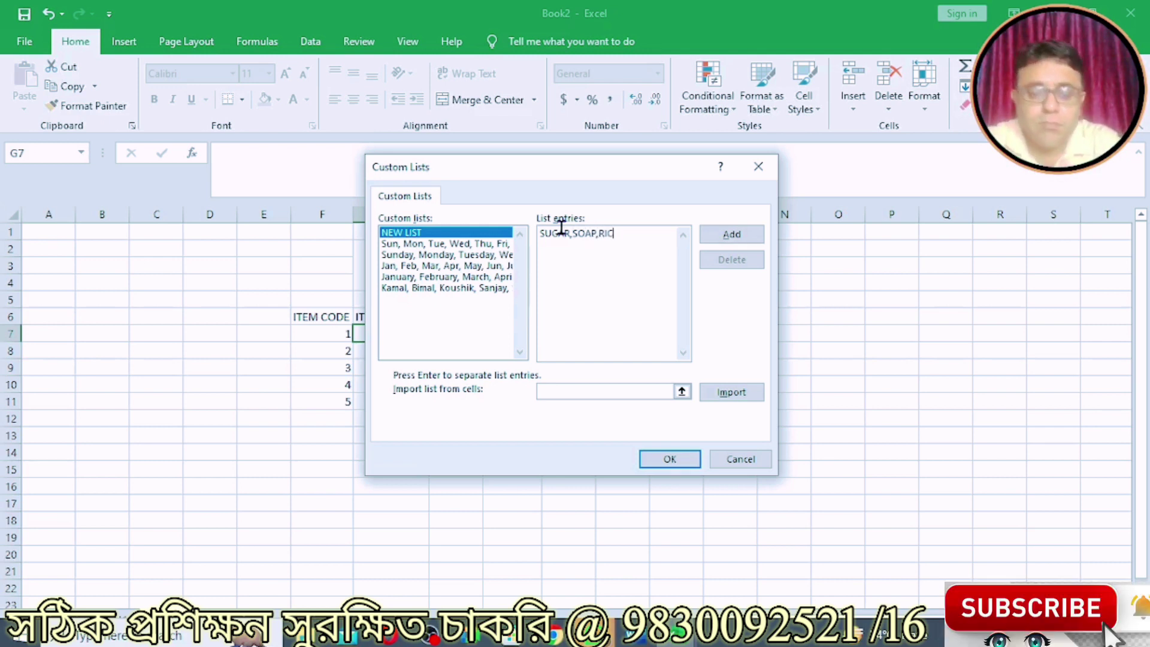
{"action": "type", "text": "E,"}
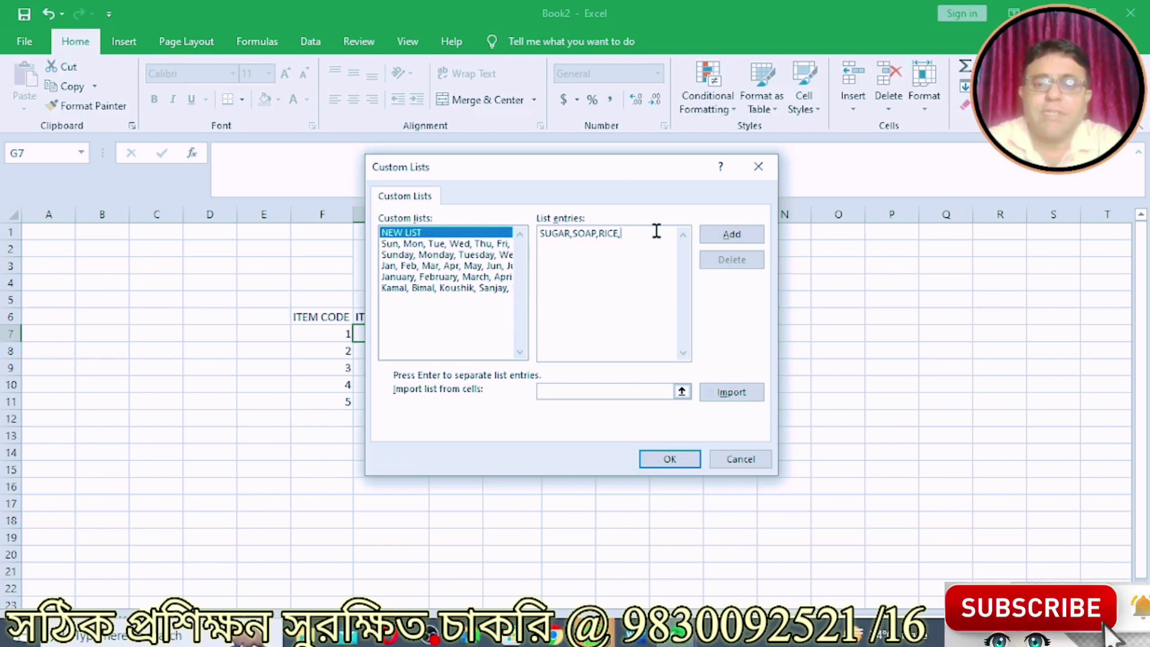
{"action": "key", "text": "BackSpace"}
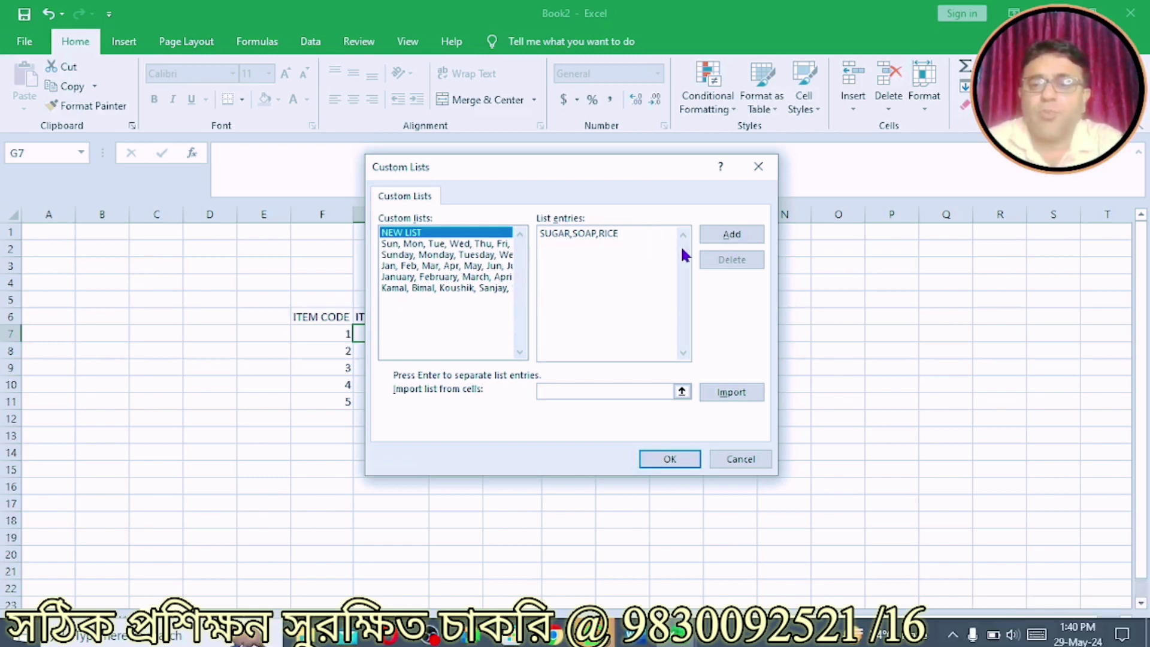
{"action": "left_click", "coordinate": [710, 239]}
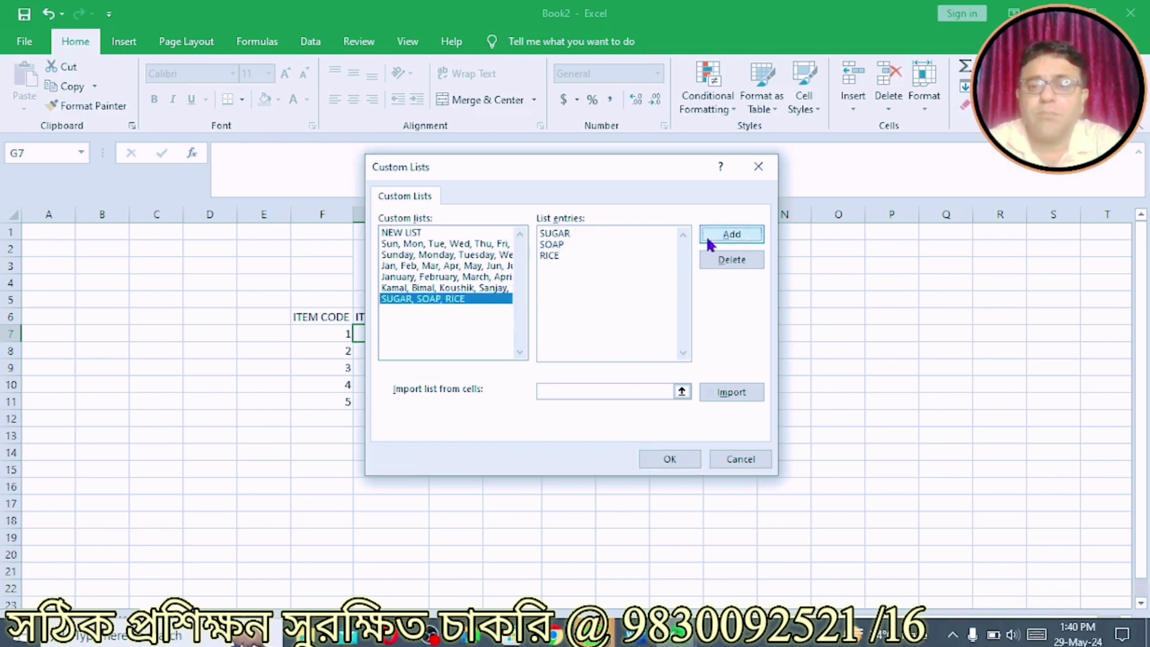
{"action": "left_click", "coordinate": [653, 458]}
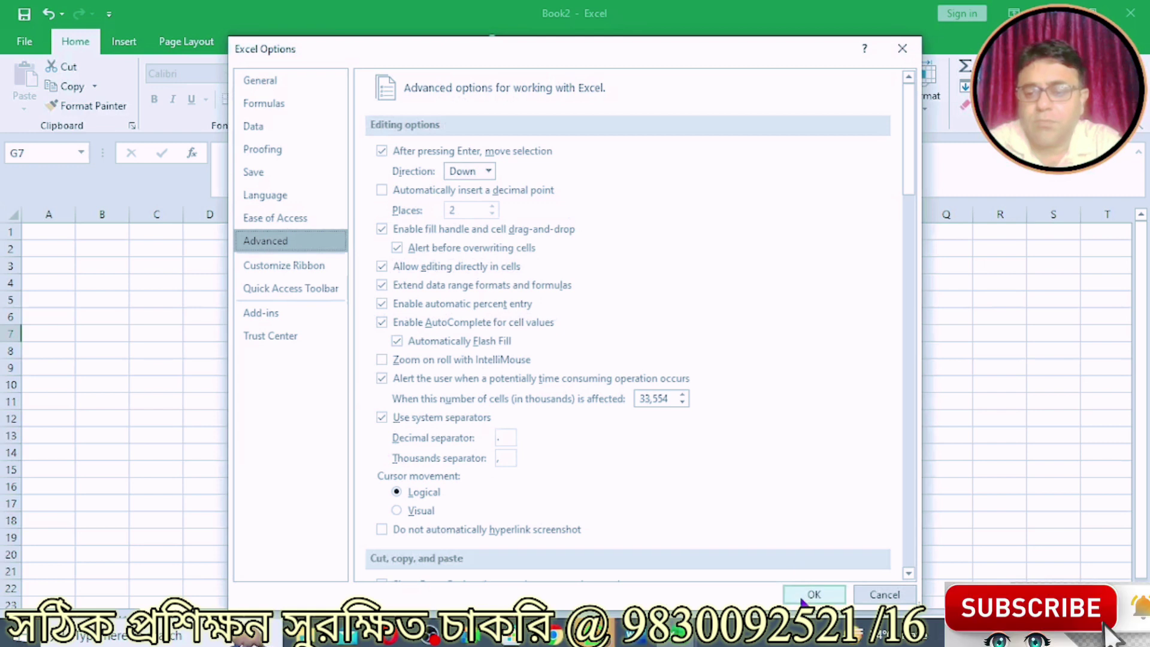
{"action": "left_click", "coordinate": [806, 592]}
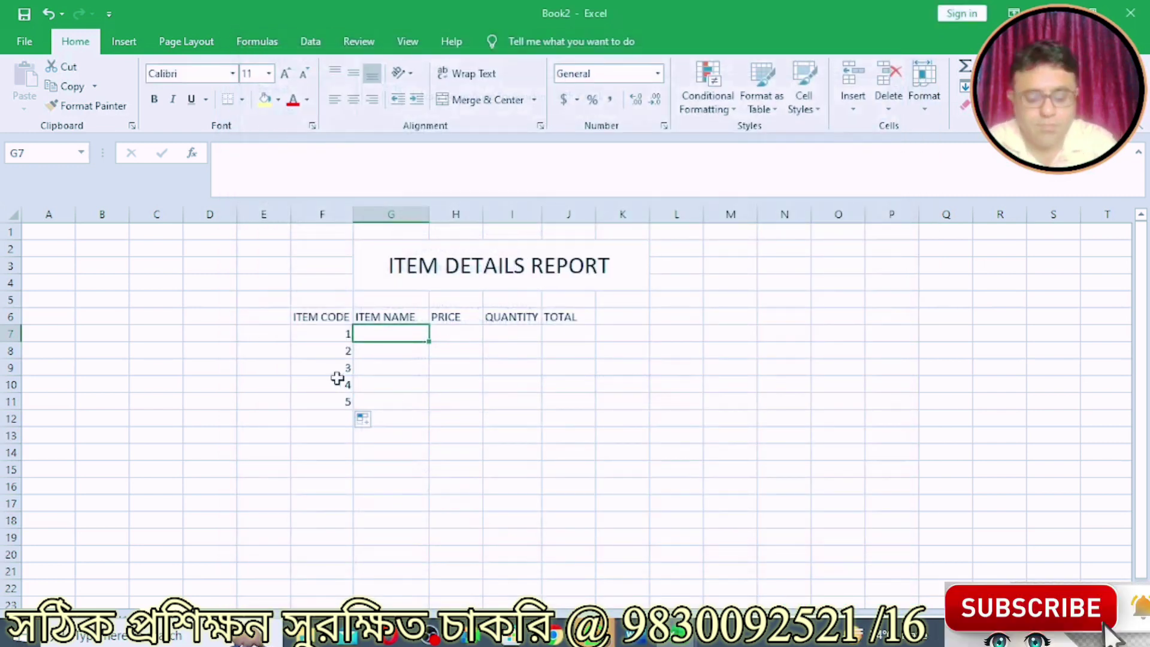
Drop item codes 4 and 5, then fill SUGAR, SOAP, RICE into G7:G9
{"action": "left_click_drag", "start_coordinate": [337, 383], "coordinate": [338, 405]}
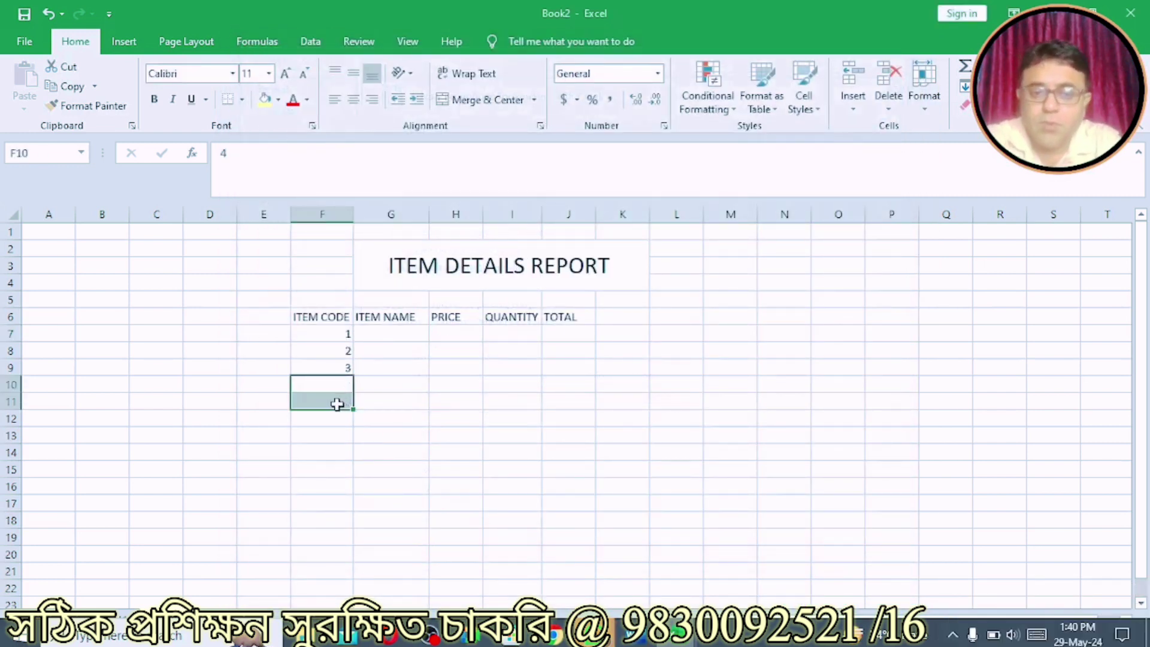
{"action": "left_click", "coordinate": [398, 333]}
{"action": "double_click", "coordinate": [400, 333]}
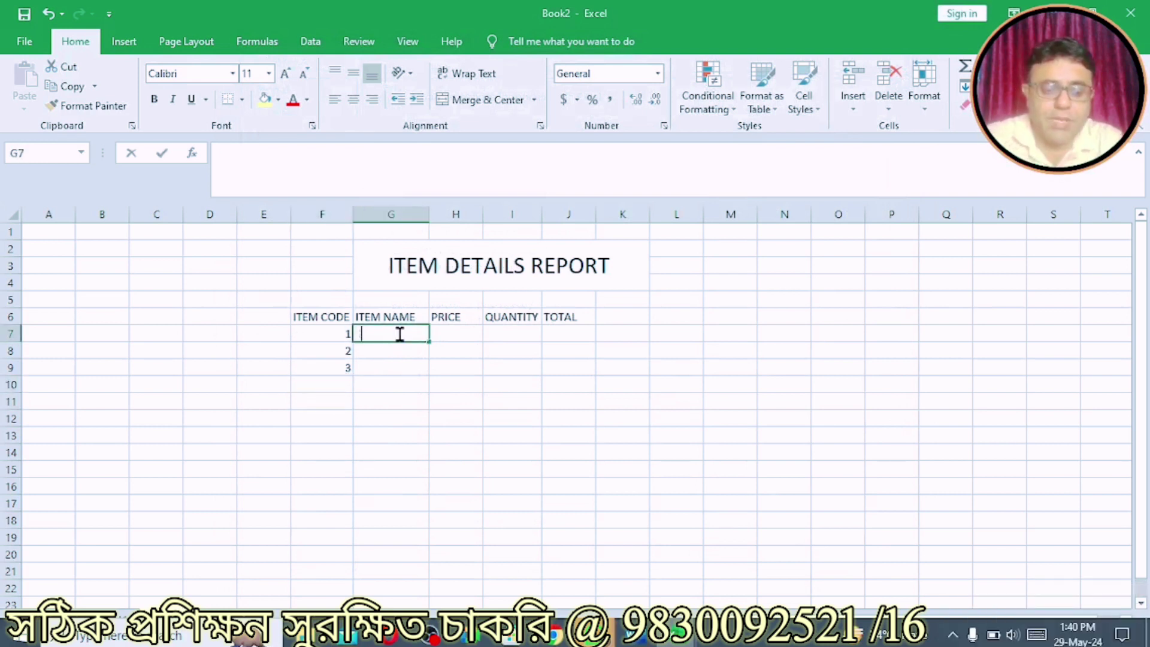
{"action": "type", "text": "SUGAR"}
{"action": "key", "text": "Return"}
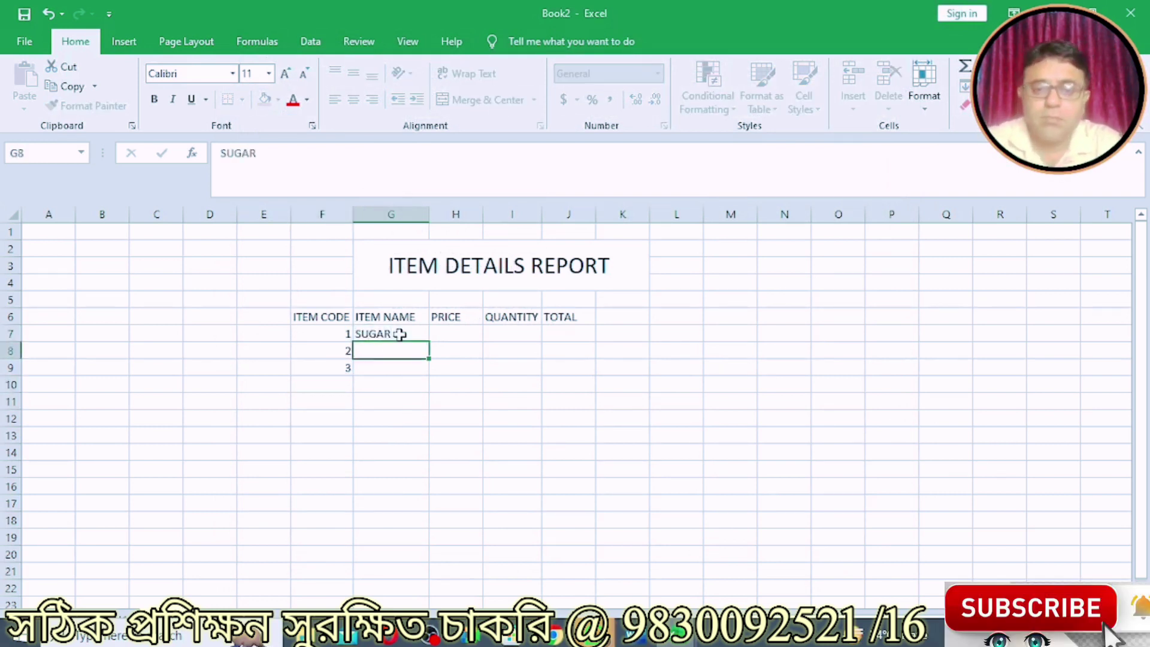
{"action": "left_click", "coordinate": [399, 333]}
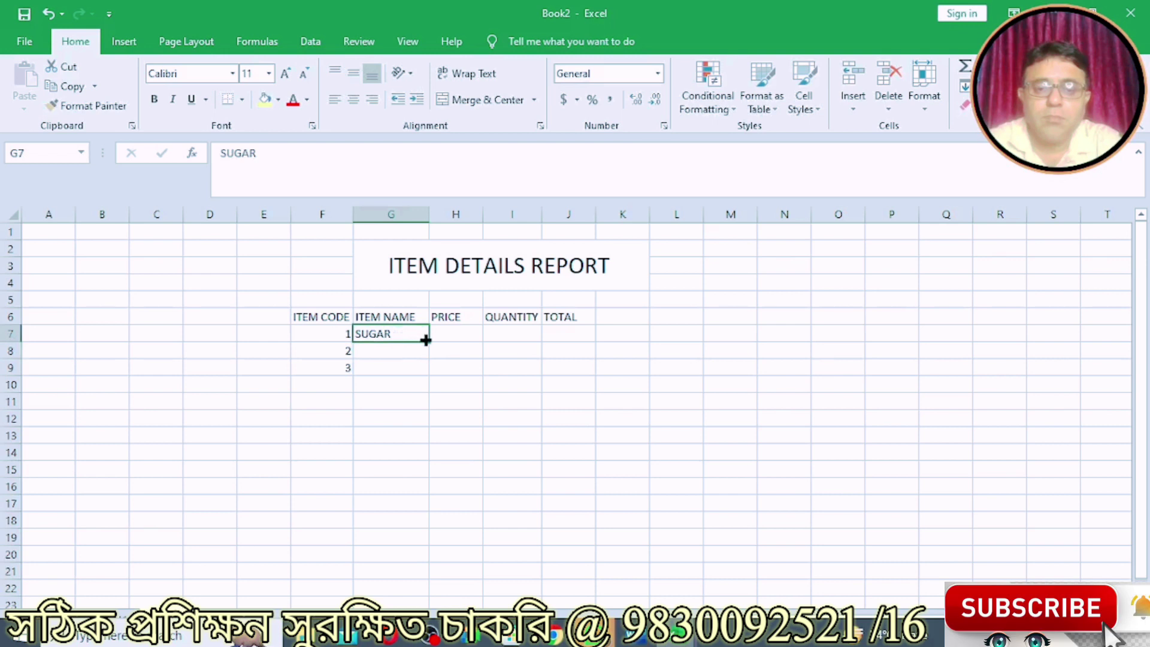
{"action": "left_click_drag", "start_coordinate": [427, 342], "coordinate": [427, 376]}
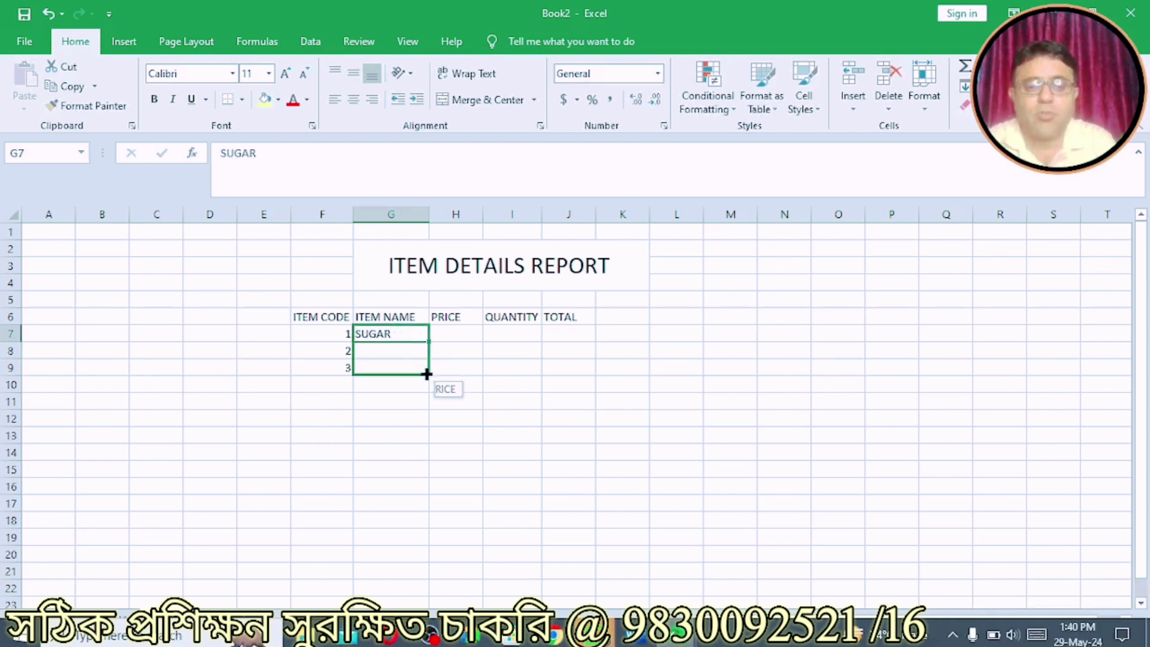
Enter SUGAR's price 48 and quantity 5
{"action": "left_click", "coordinate": [448, 333]}
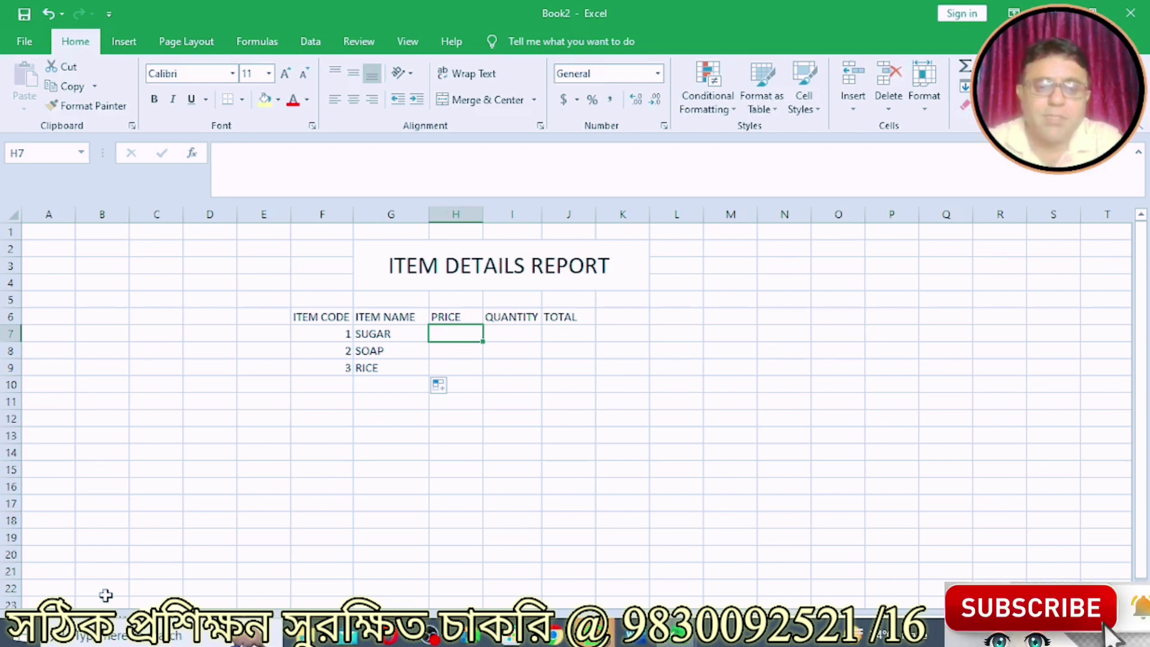
{"action": "type", "text": "48"}
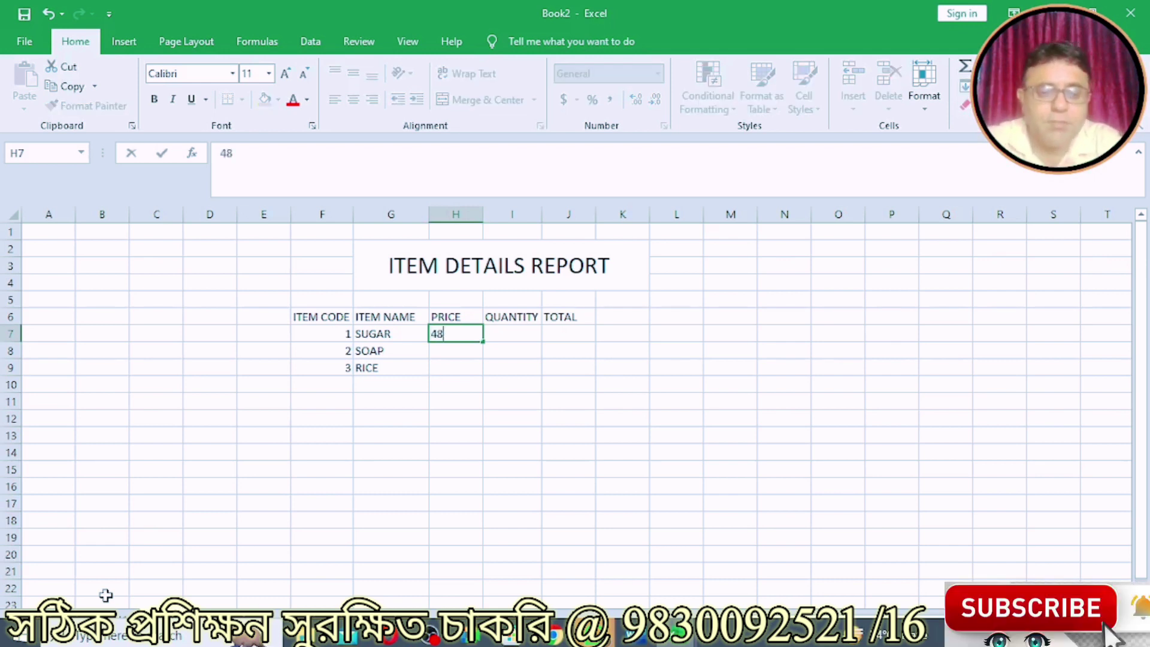
{"action": "key", "text": "Tab"}
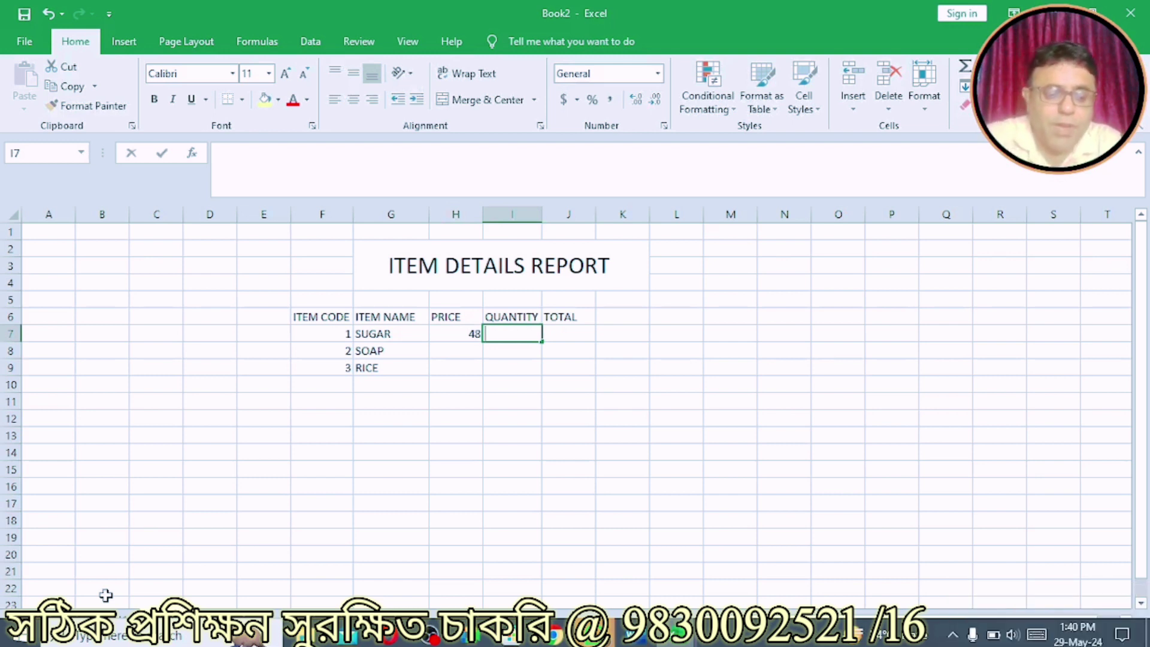
{"action": "type", "text": "5"}
{"action": "key", "text": "Tab"}
Enter SOAP's price 30 and quantity 8, and RICE's price 60 and quantity 5
{"action": "key", "text": "Down"}
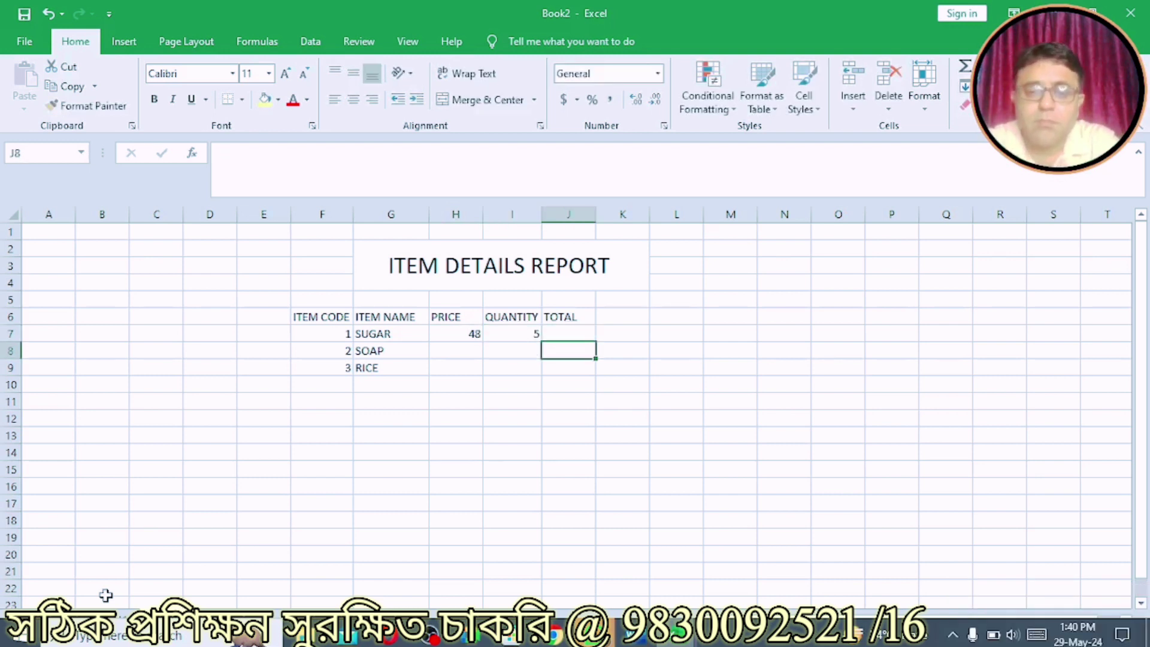
{"action": "key", "text": "Left"}
{"action": "key", "text": "Left"}
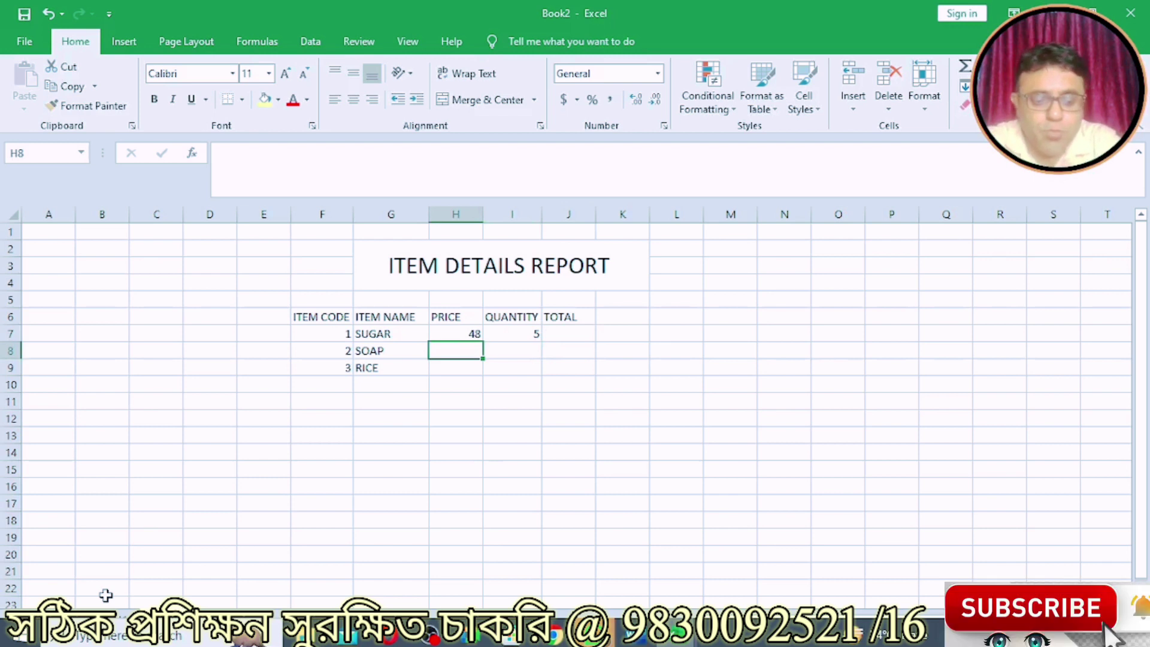
{"action": "type", "text": "30"}
{"action": "key", "text": "Tab"}
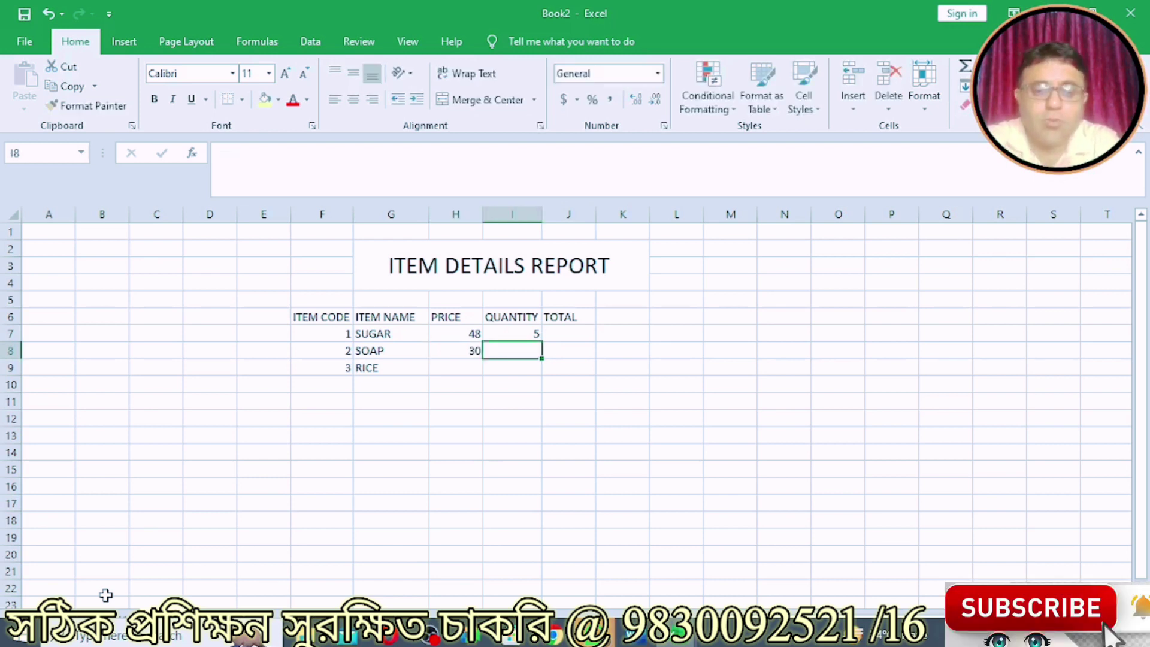
{"action": "type", "text": "8"}
{"action": "key", "text": "Return"}
{"action": "key", "text": "Left"}
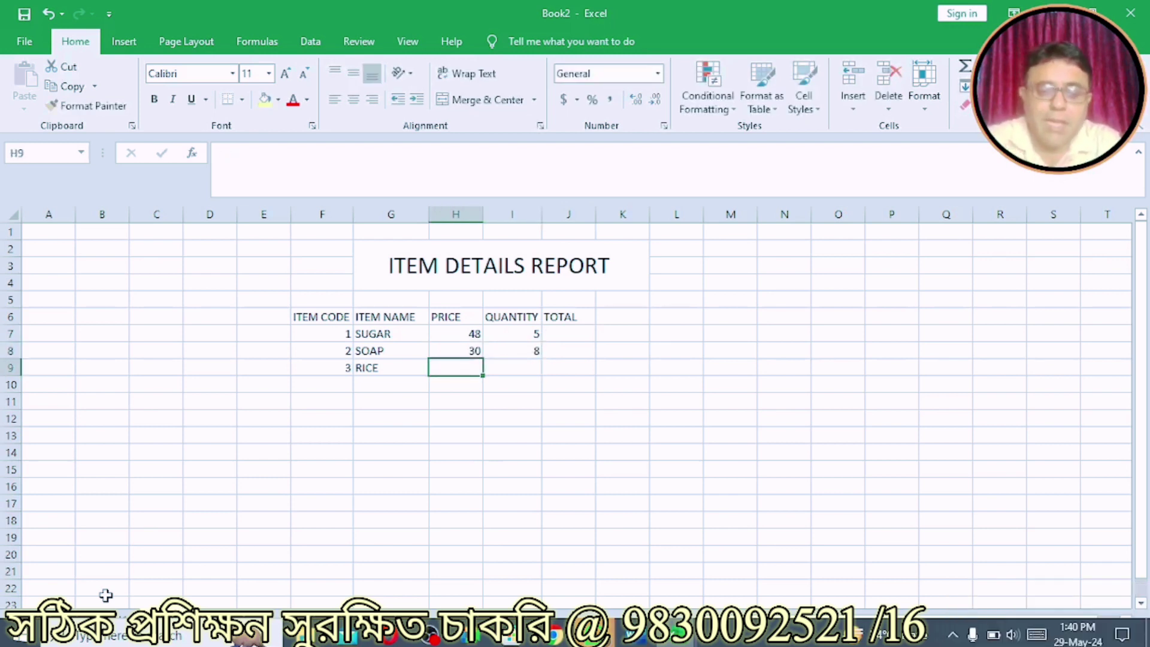
{"action": "type", "text": "60"}
{"action": "key", "text": "Tab"}
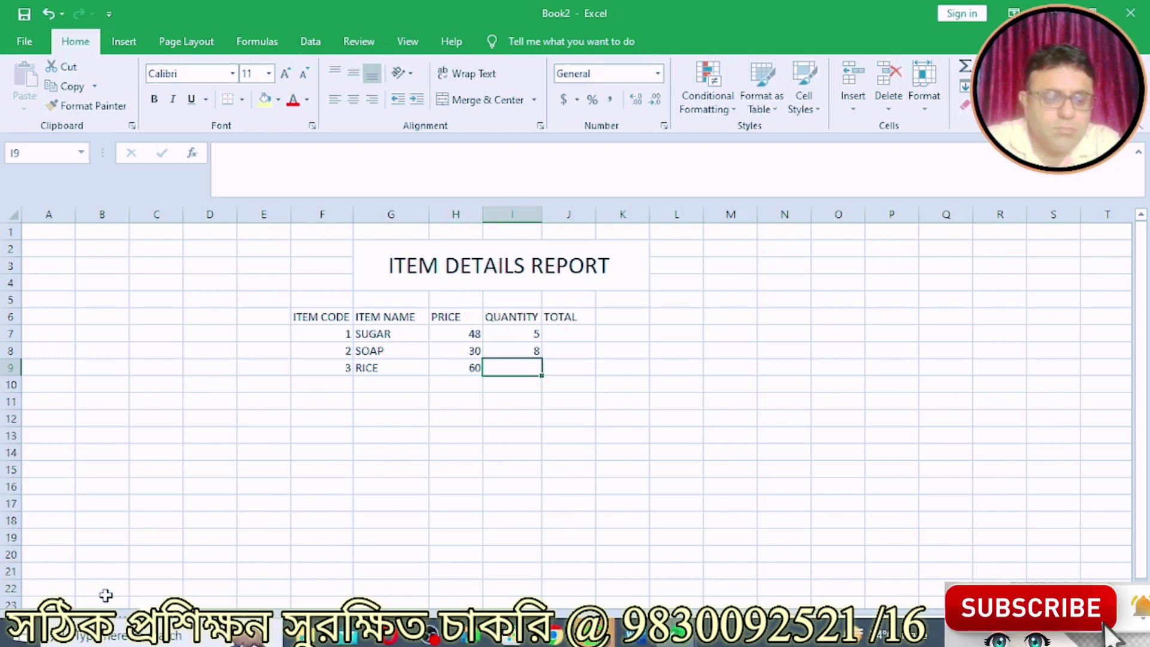
{"action": "type", "text": "5"}
{"action": "key", "text": "Tab"}
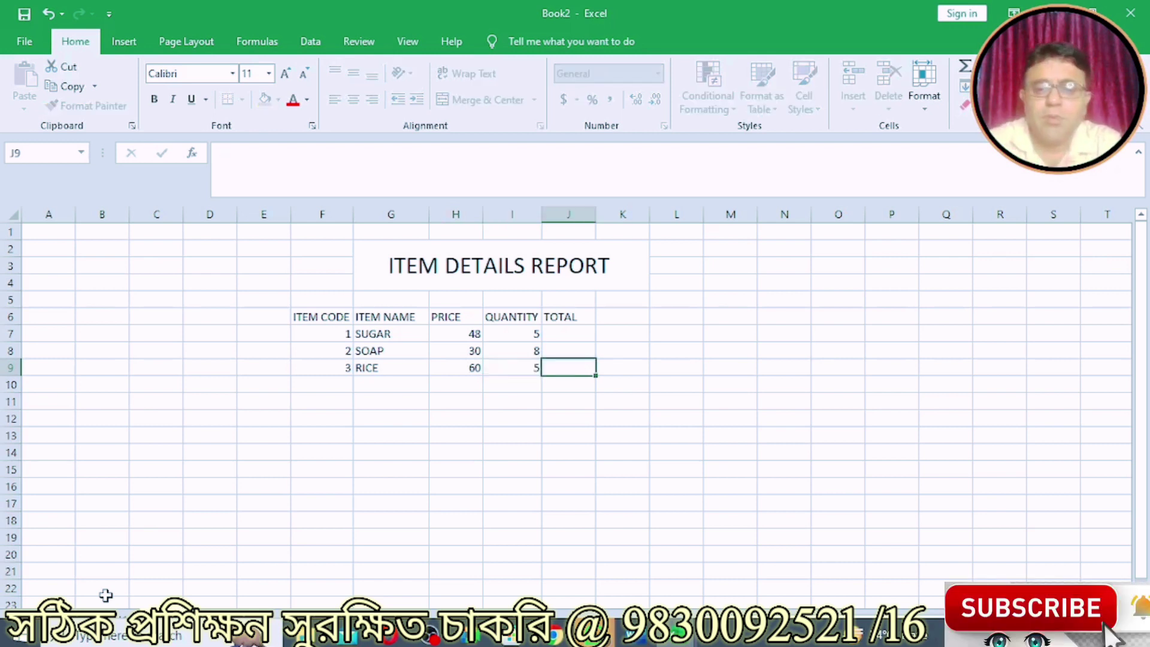
Enter =H7*I7 in J7 and fill it down to J9
{"action": "left_click", "coordinate": [587, 334]}
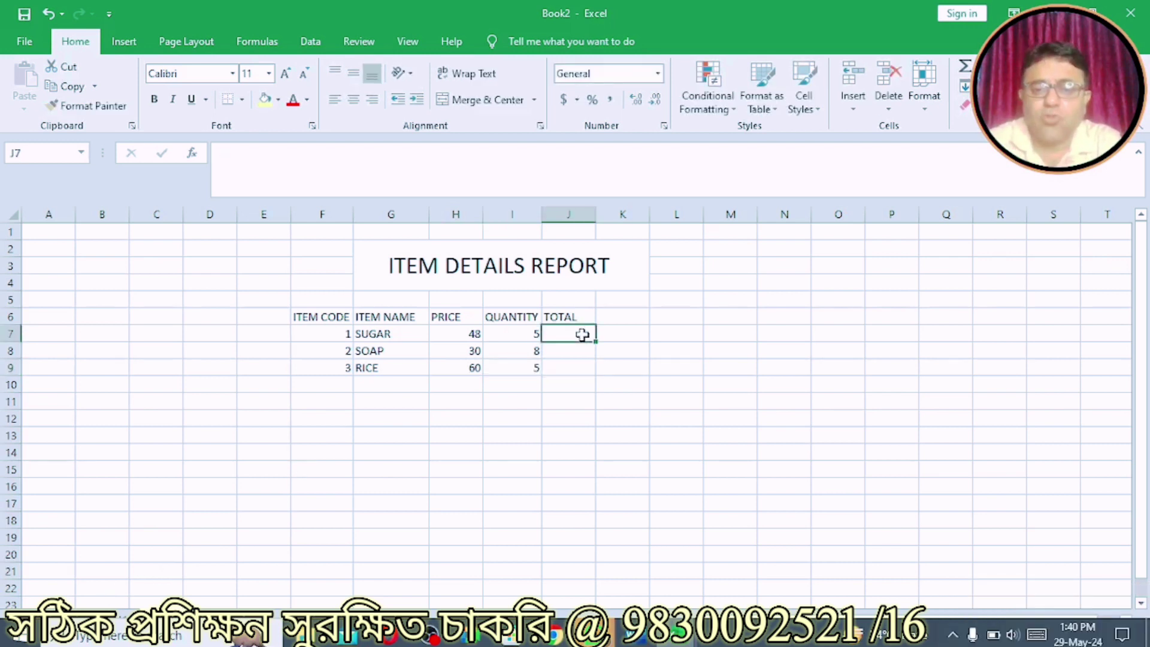
{"action": "type", "text": "="}
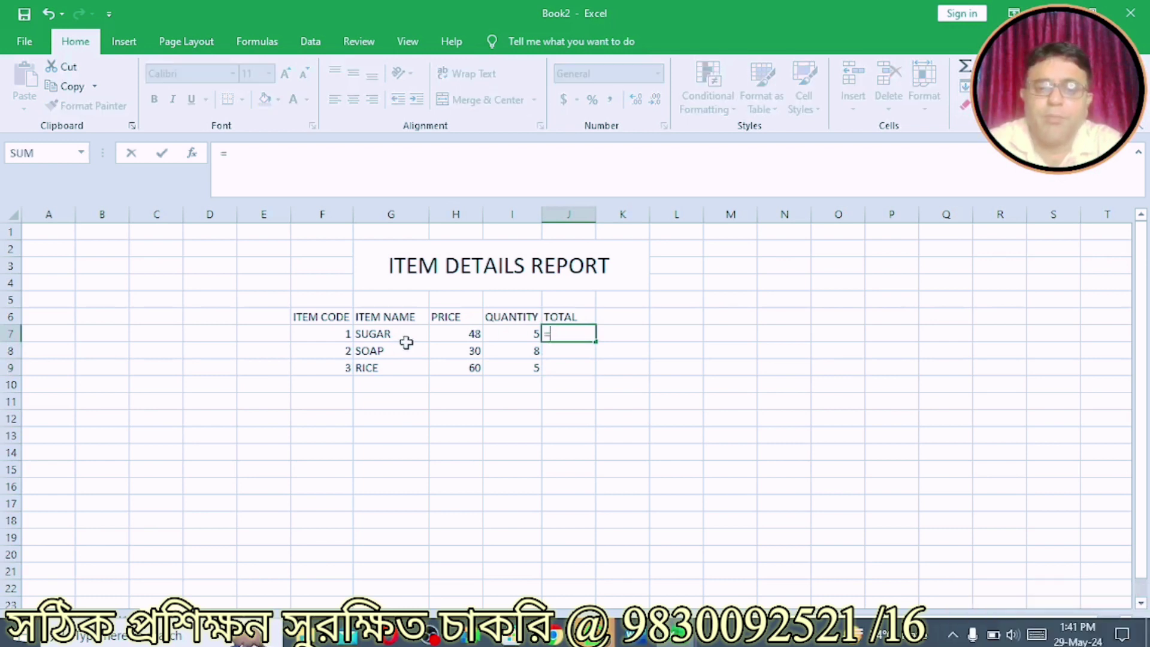
{"action": "left_click", "coordinate": [458, 337]}
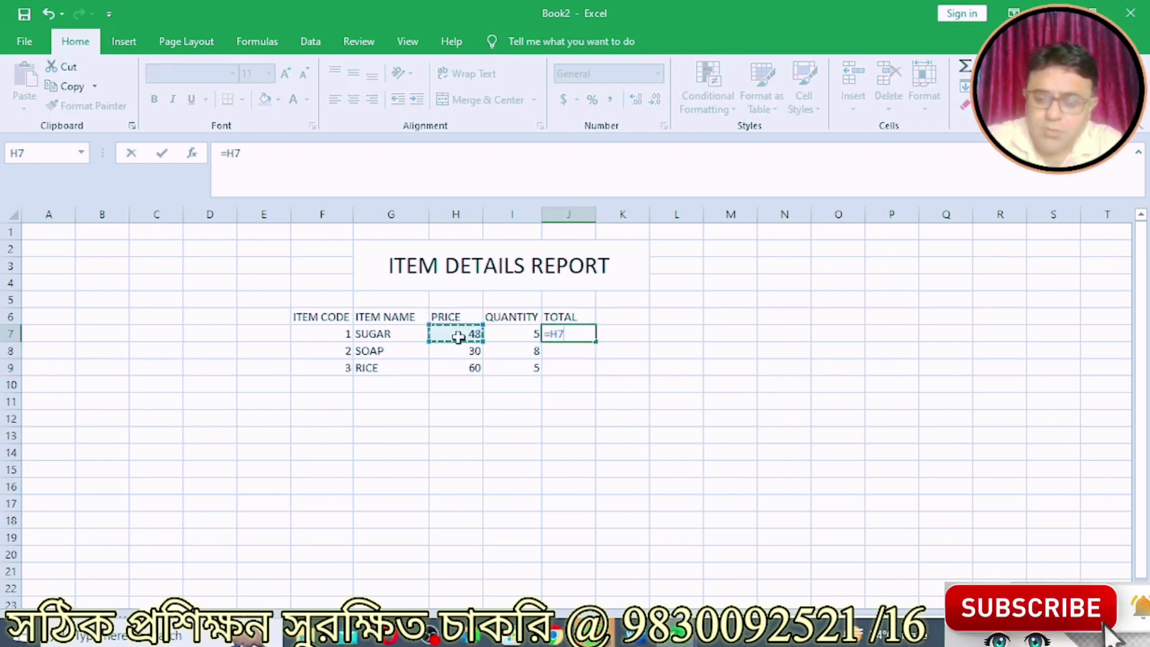
{"action": "type", "text": "*"}
{"action": "left_click", "coordinate": [523, 340]}
{"action": "key", "text": "Return"}
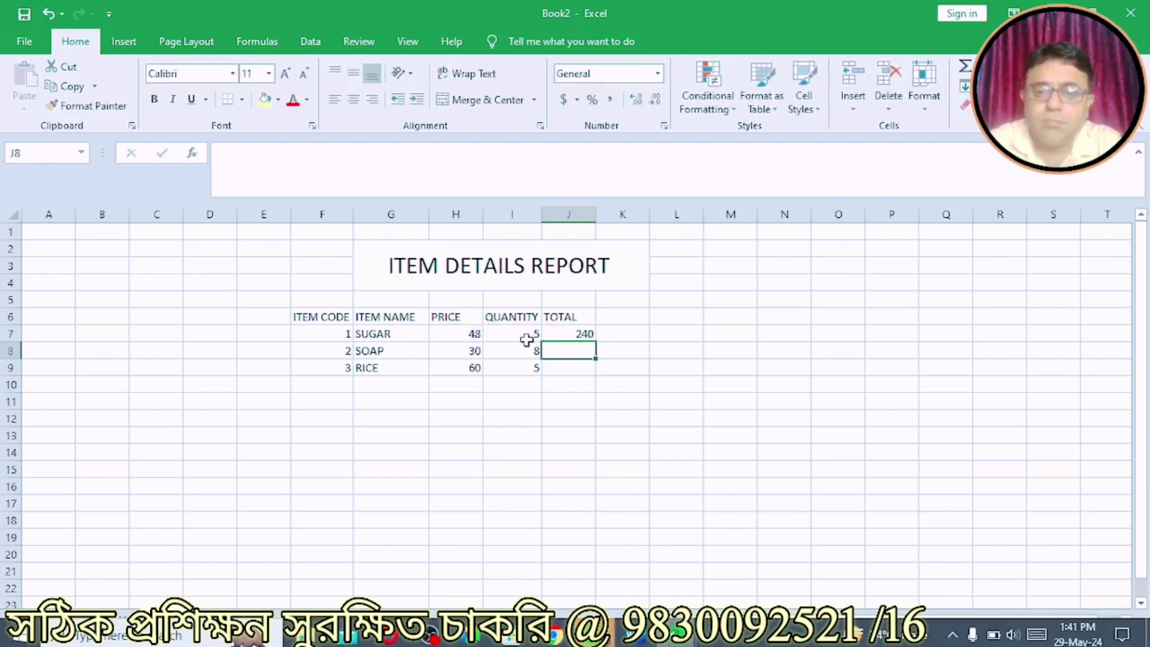
{"action": "left_click", "coordinate": [557, 334]}
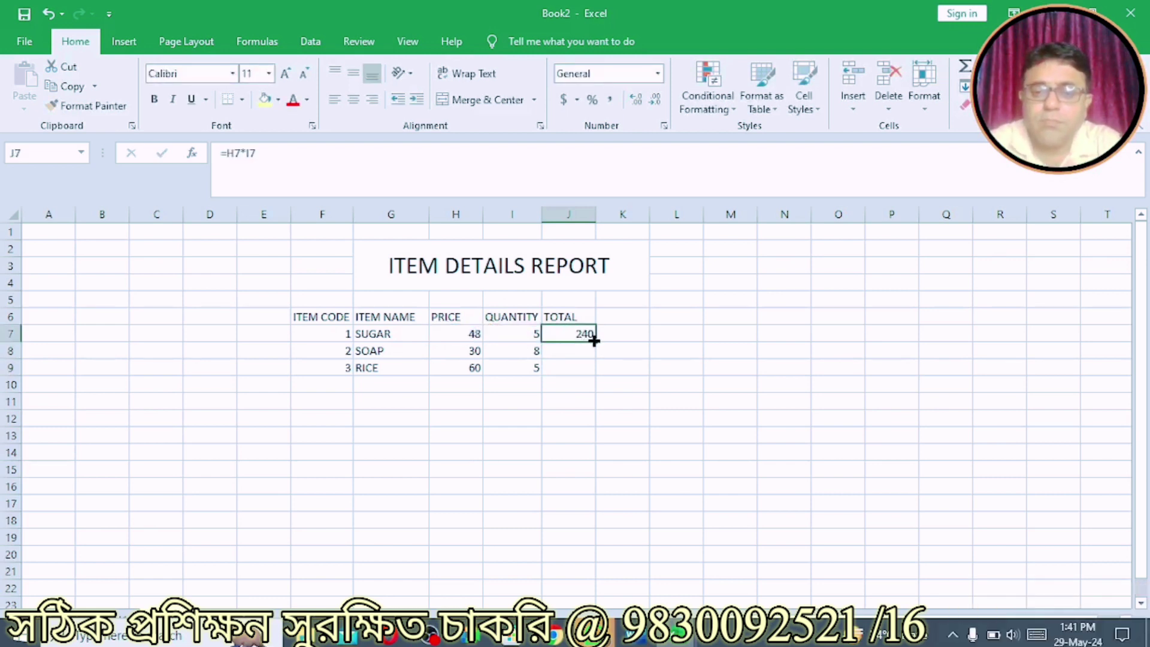
{"action": "left_click_drag", "start_coordinate": [595, 341], "coordinate": [594, 375]}
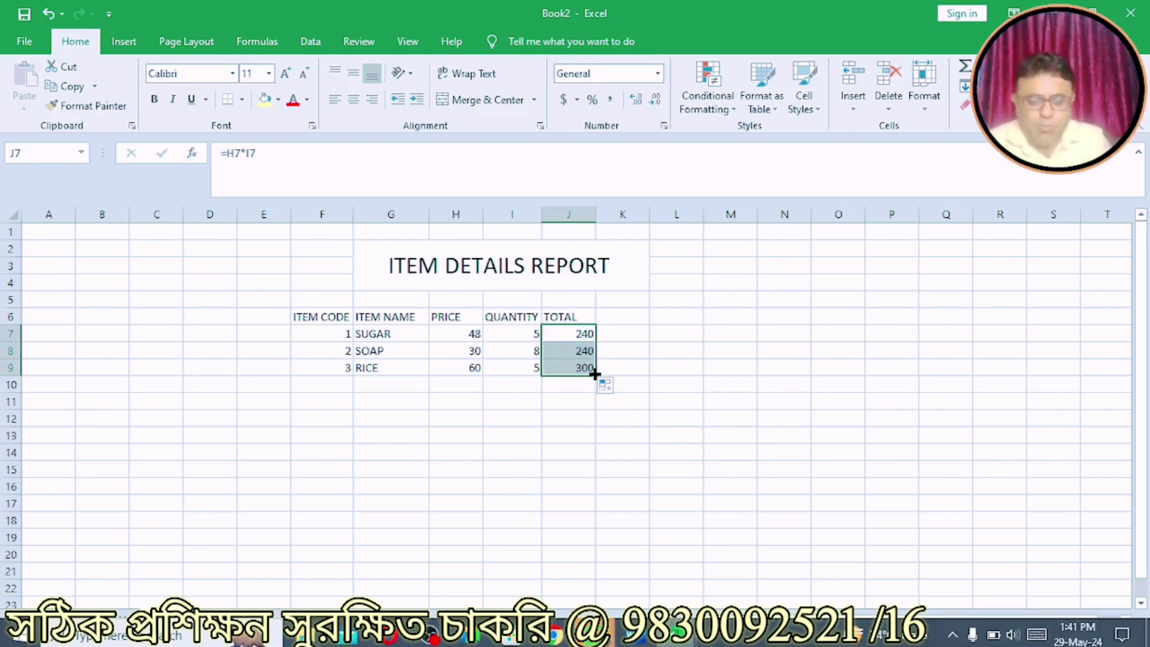
{"action": "left_click", "coordinate": [614, 318]}
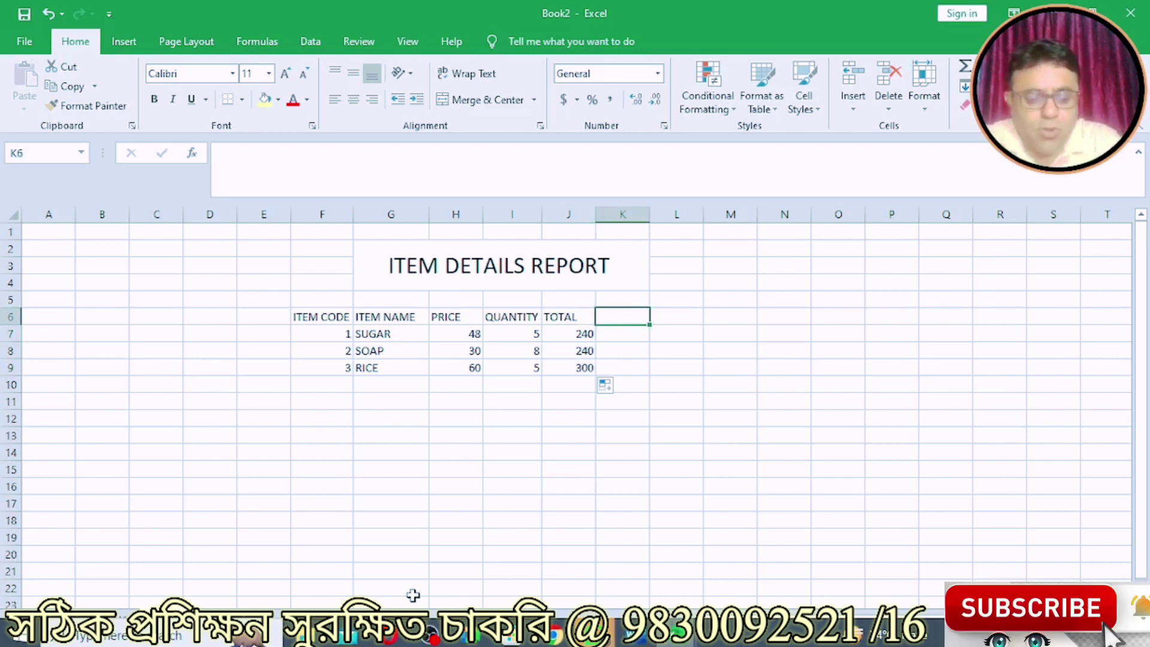
Type the REMARKS heading in K6, then start a formula in K7
{"action": "type", "text": "REMARKS"}
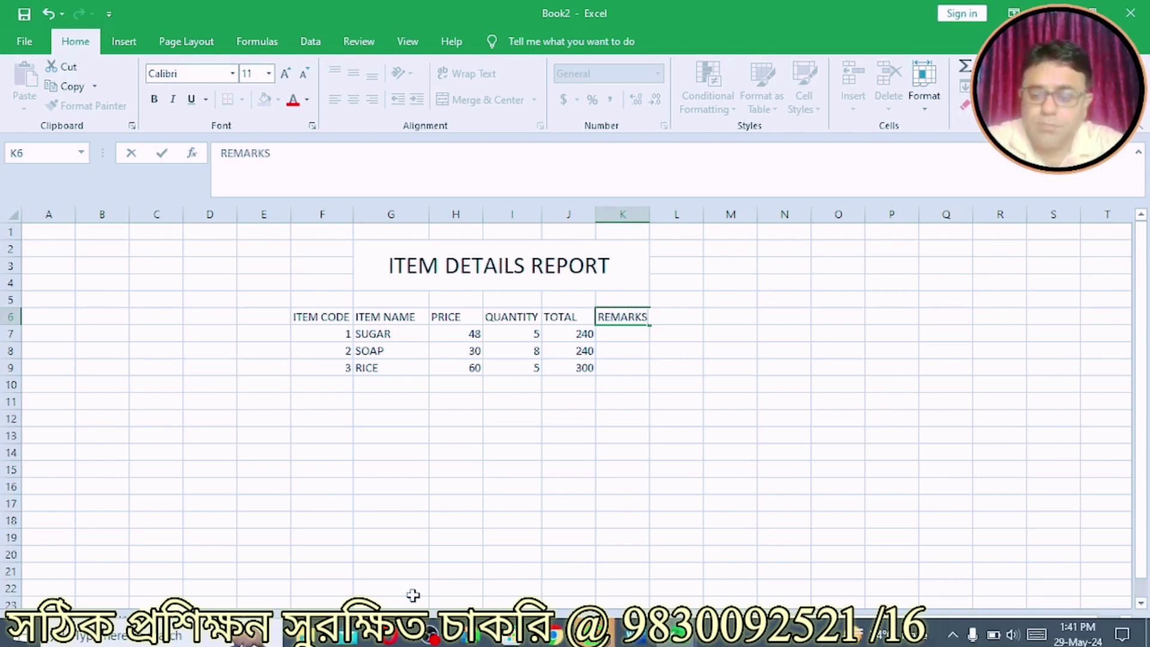
{"action": "key", "text": "Return"}
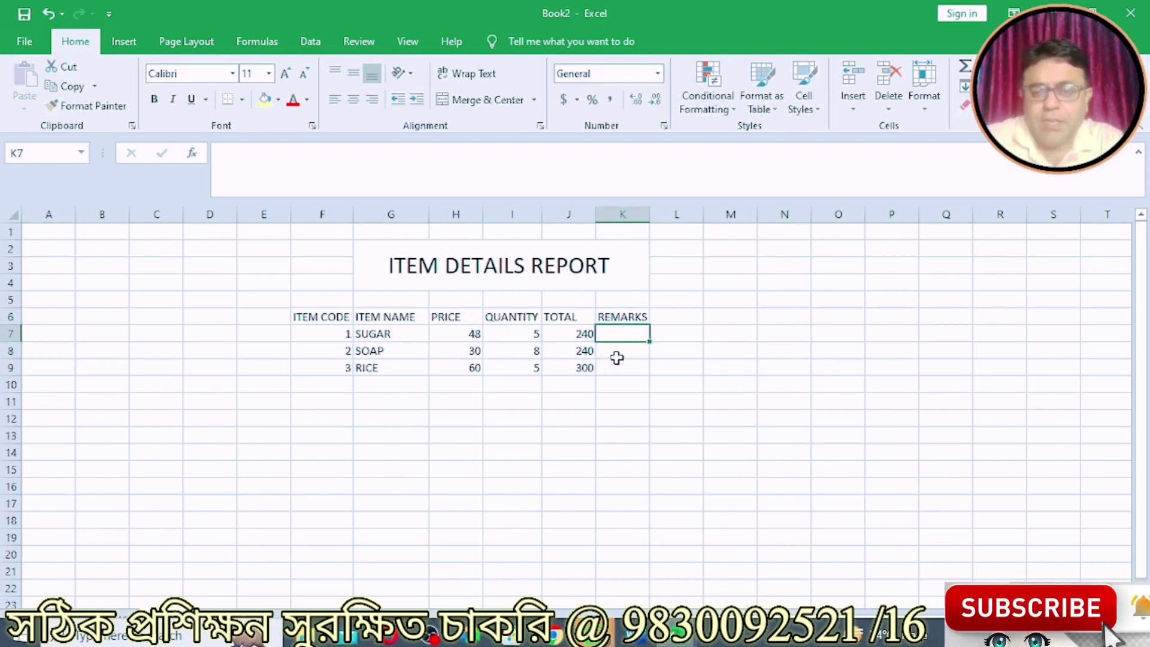
{"action": "type", "text": "="}
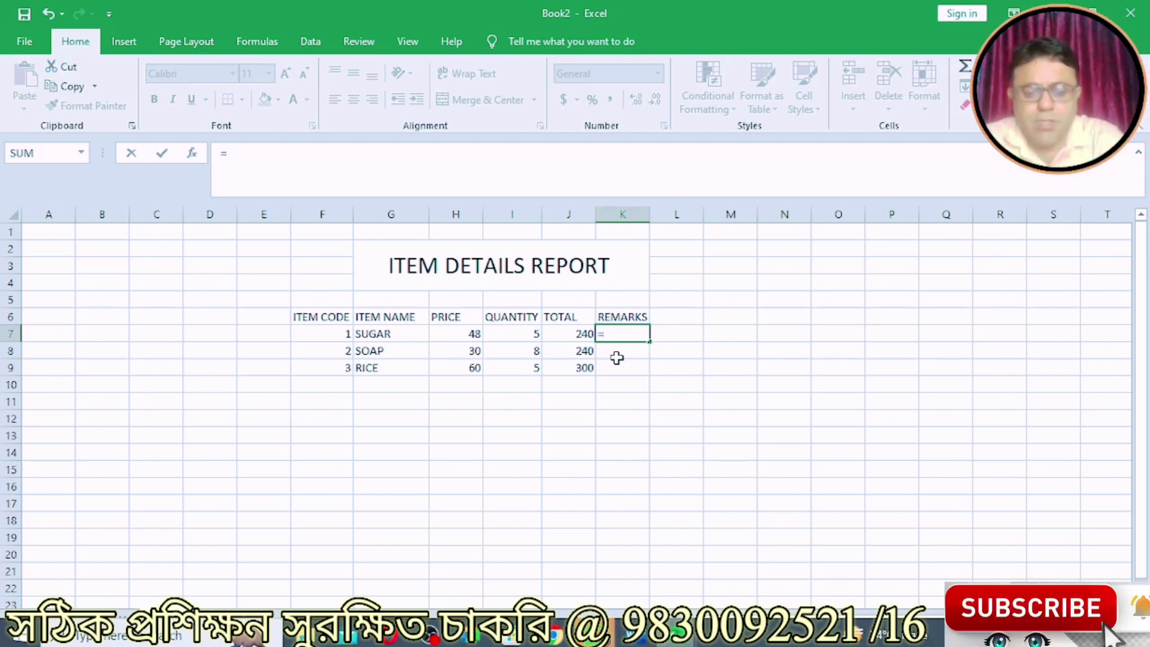
Enter =IF(J7>=250,"EXPENSIVE","CHEAP") in K7 and fill it down to K9
{"action": "type", "text": "IF"}
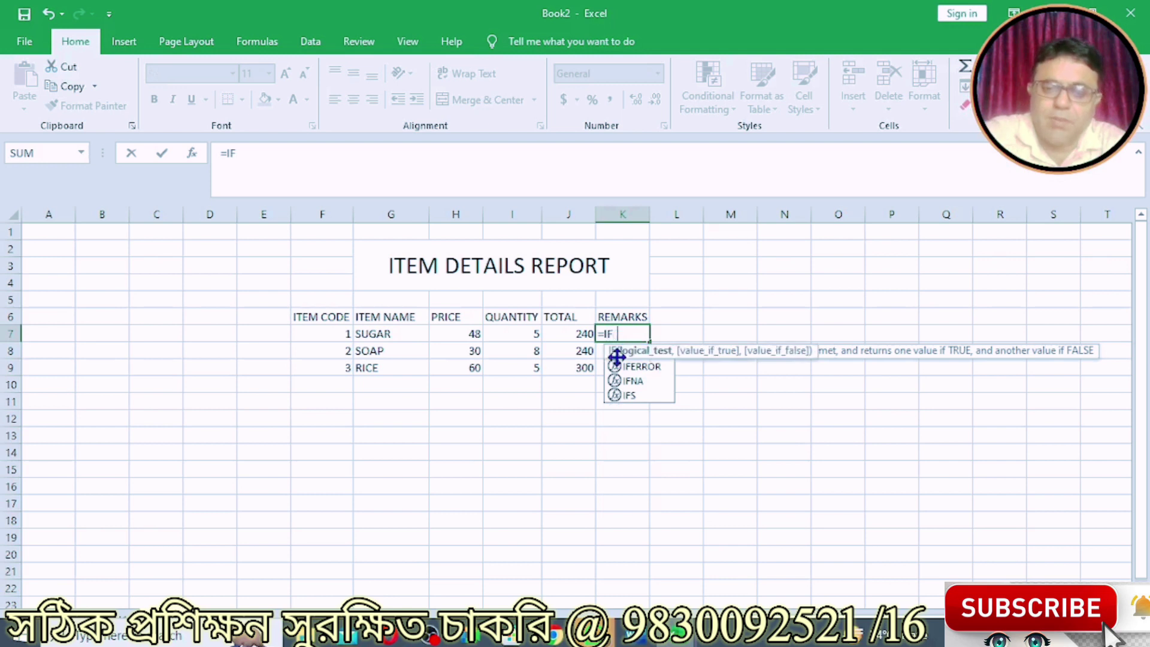
{"action": "type", "text": "("}
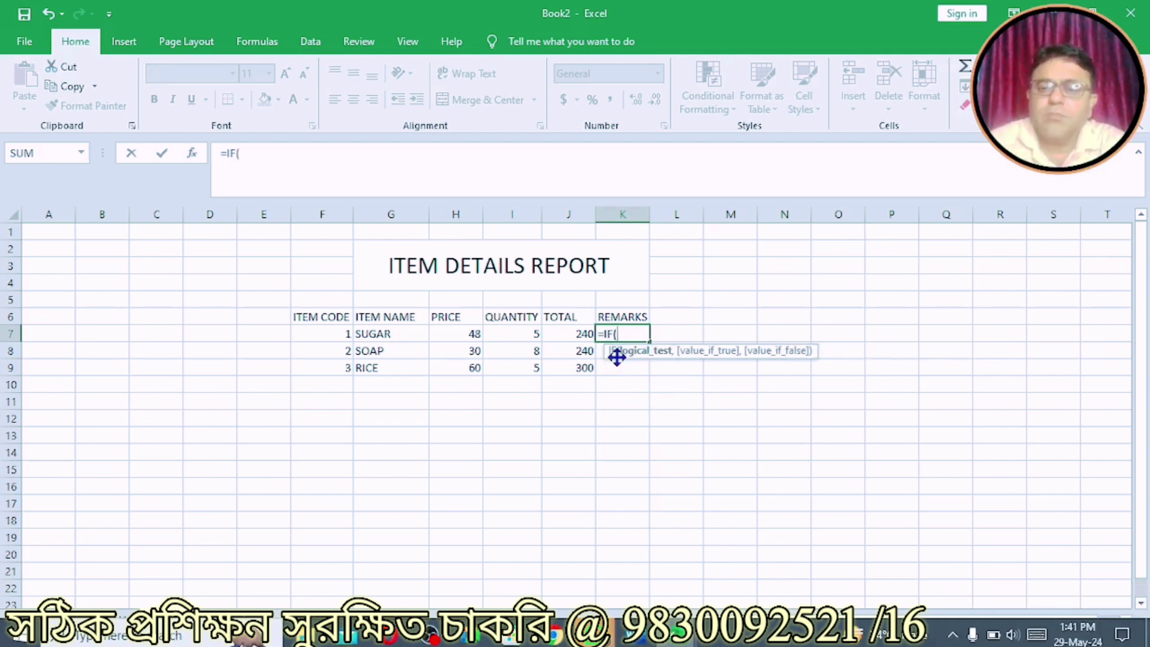
{"action": "left_click", "coordinate": [557, 336]}
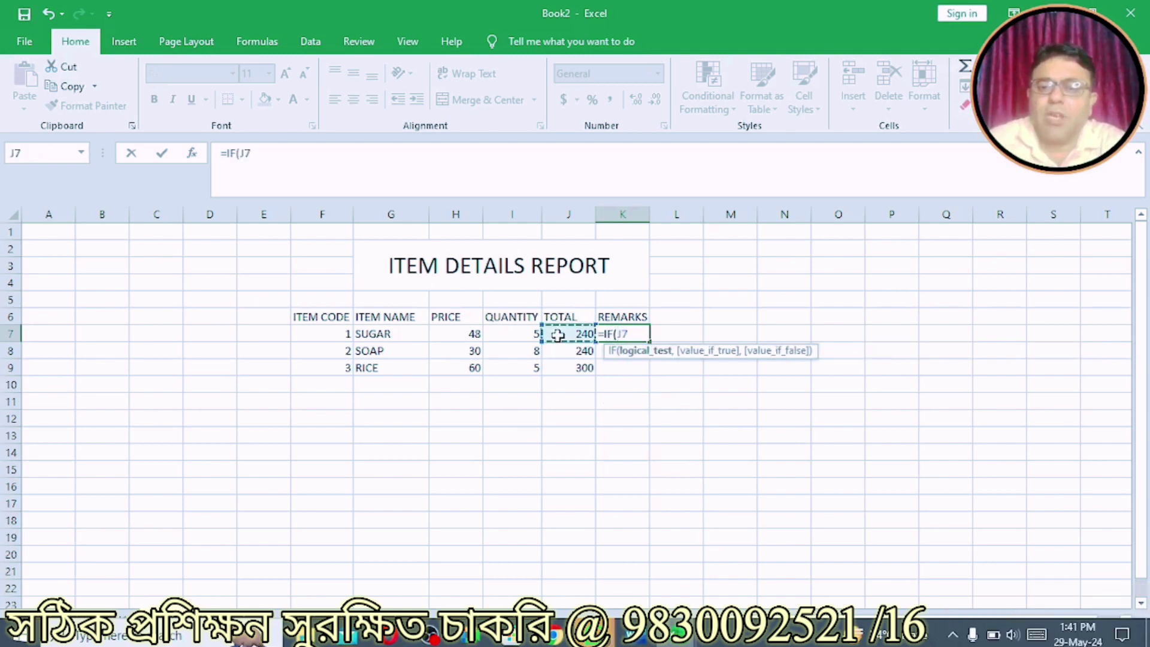
{"action": "type", "text": ">"}
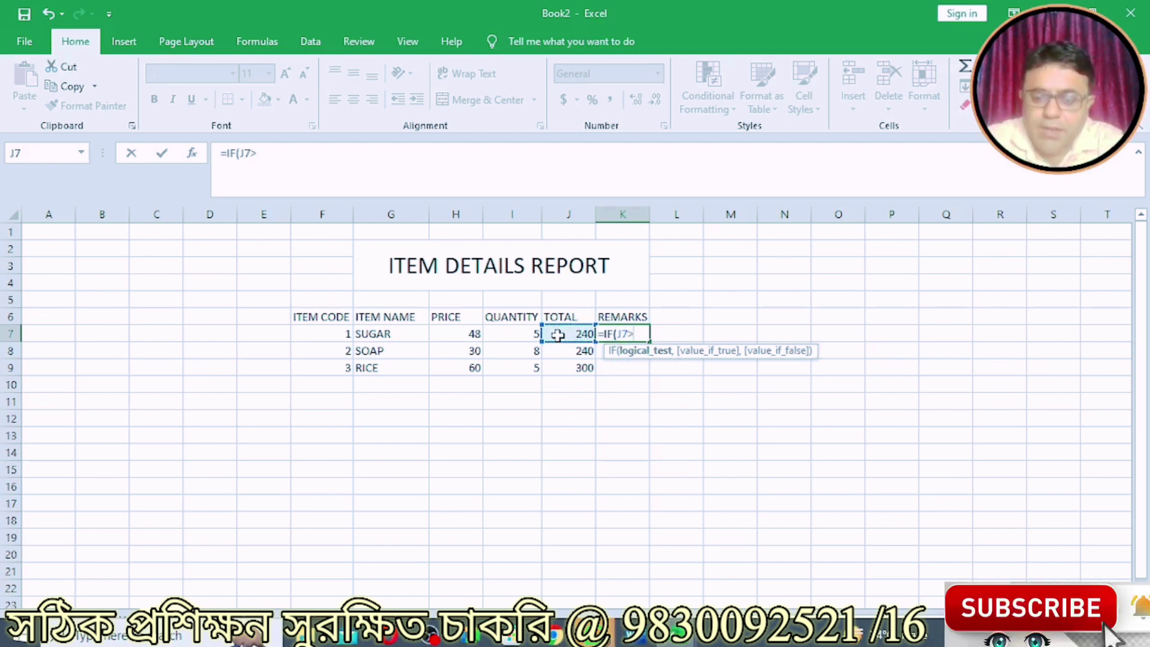
{"action": "type", "text": "=25"}
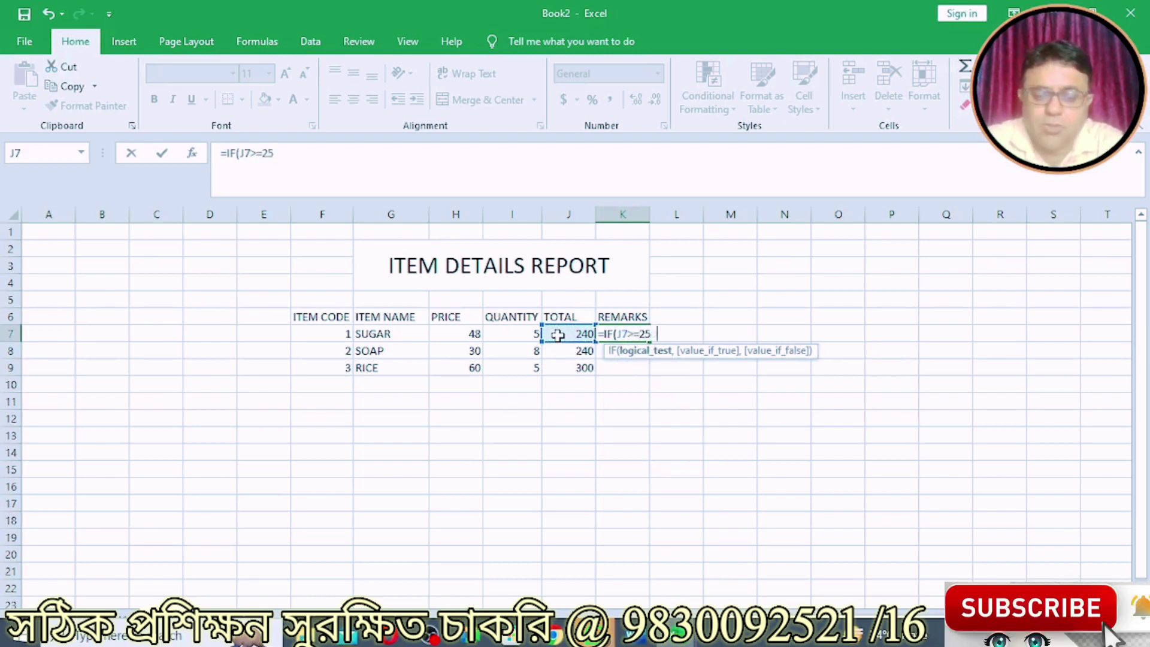
{"action": "type", "text": "0,"}
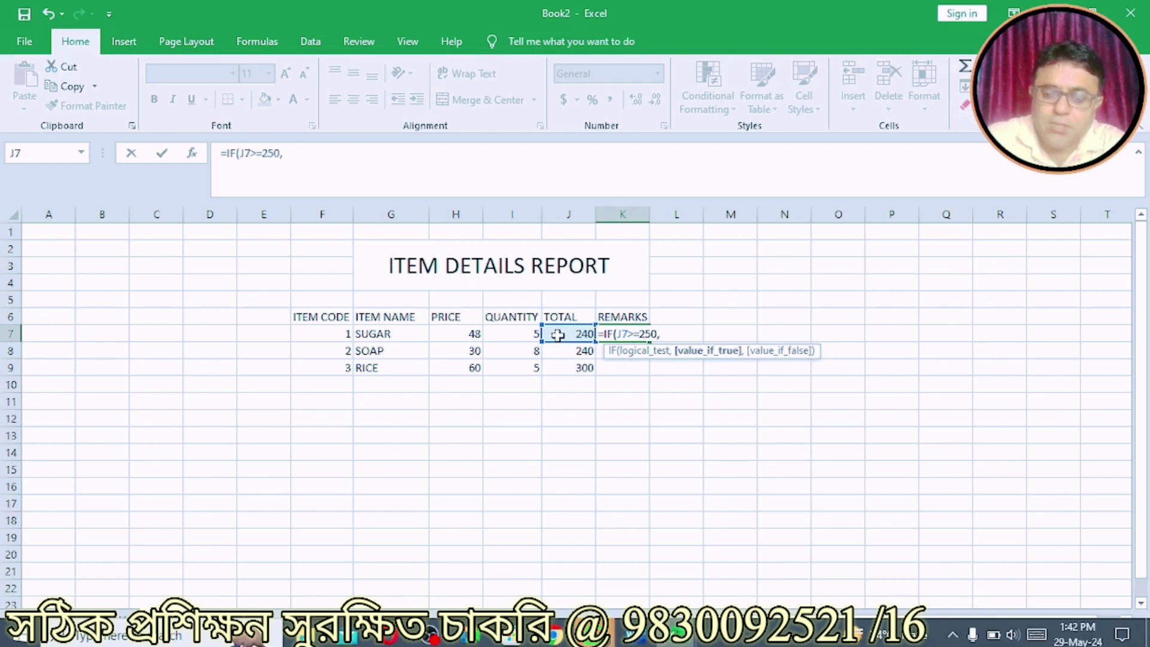
{"action": "type", "text": "\"EXPENSIVE\""}
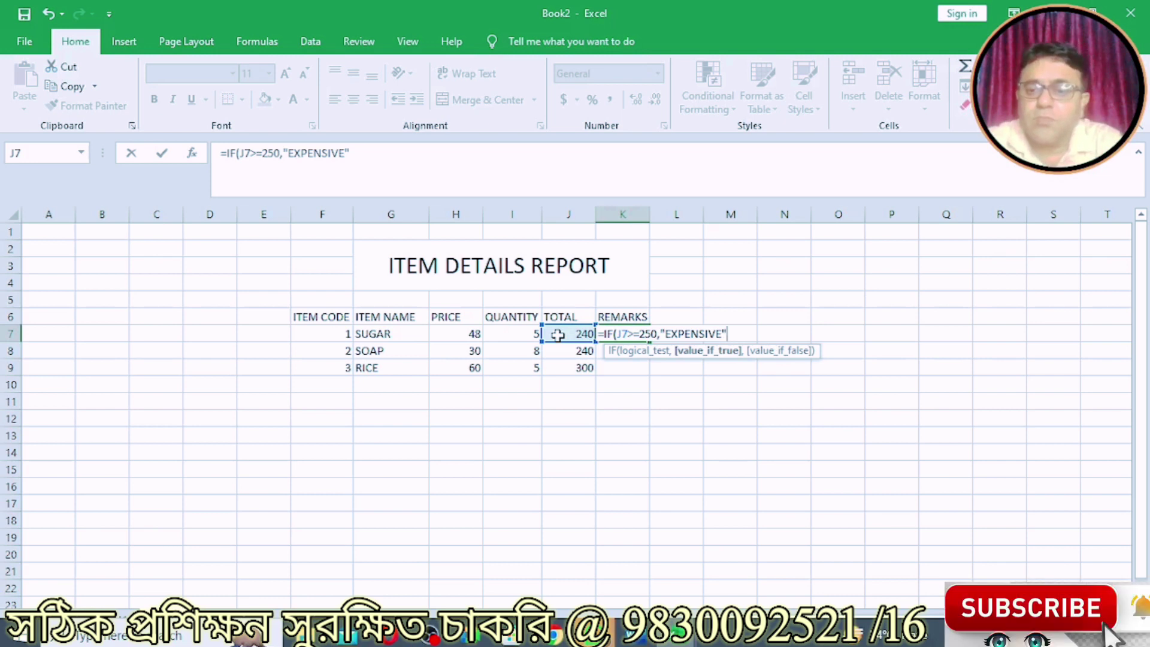
{"action": "type", "text": ",\"CHEAP\")"}
{"action": "key", "text": "Return"}
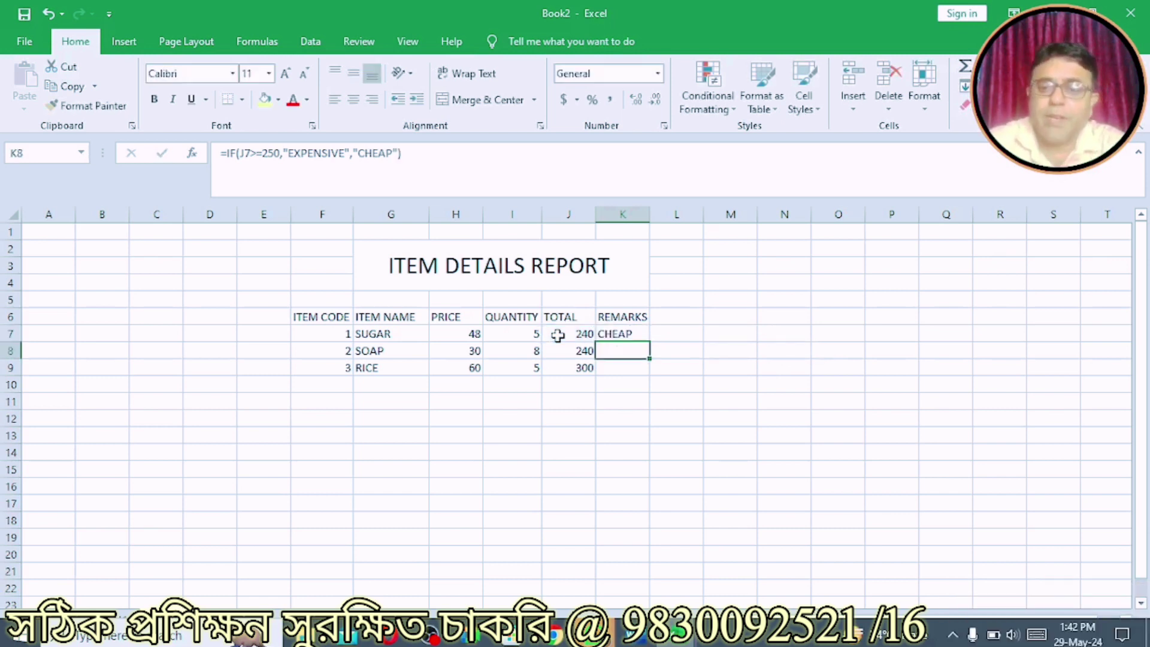
{"action": "left_click", "coordinate": [641, 332]}
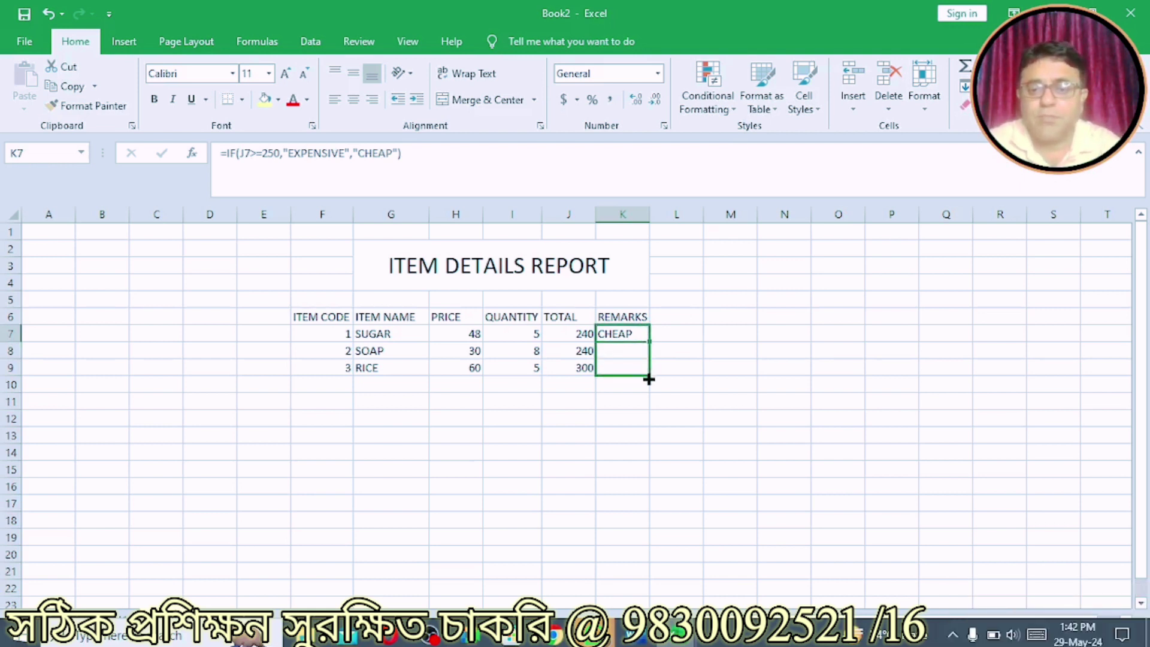
{"action": "left_click_drag", "start_coordinate": [649, 342], "coordinate": [650, 378]}
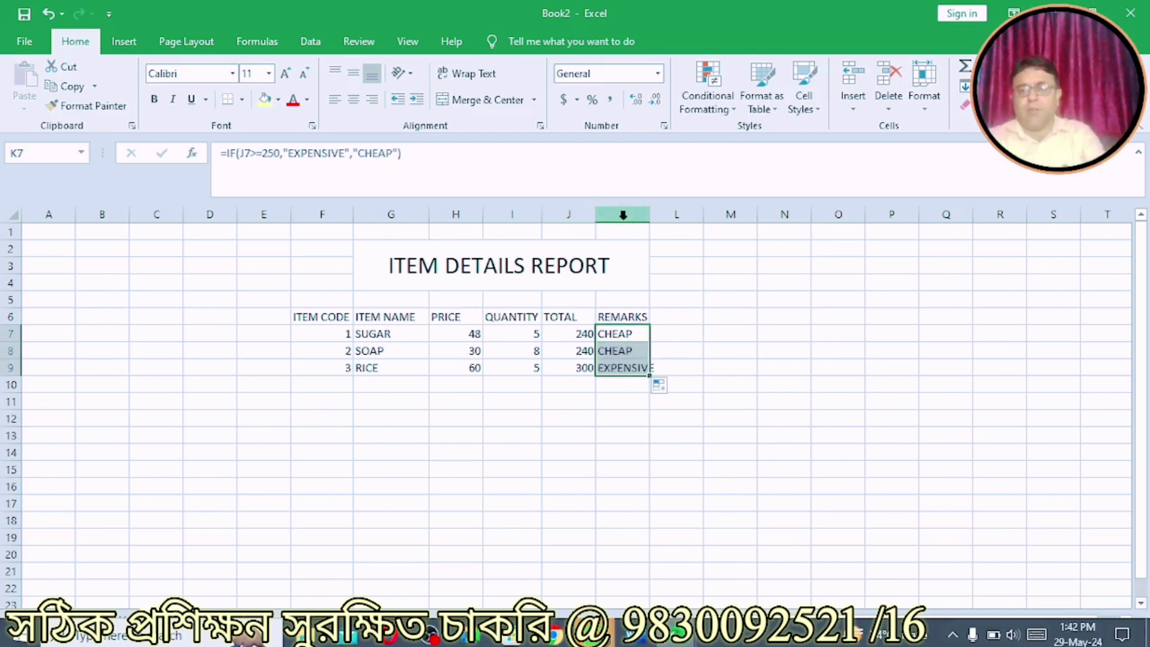
Widen column K to fit EXPENSIVE and select the remarks K7:K9
{"action": "left_click_drag", "start_coordinate": [646, 214], "coordinate": [667, 221]}
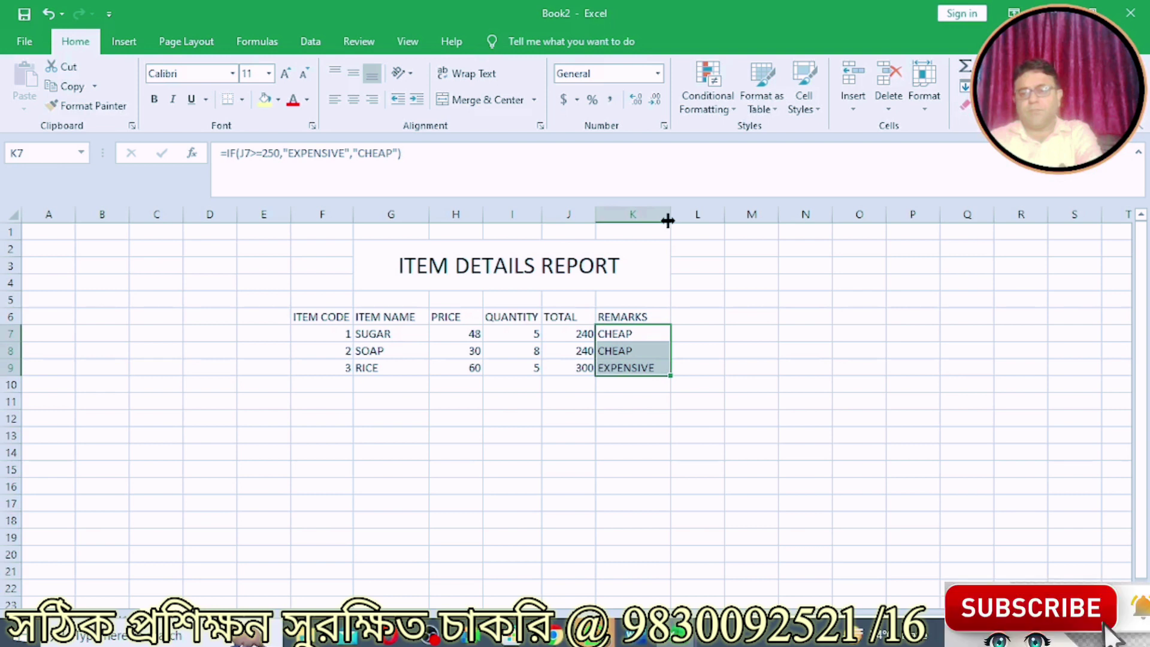
{"action": "left_click", "coordinate": [634, 331]}
{"action": "mouse_move", "coordinate": [553, 632]}
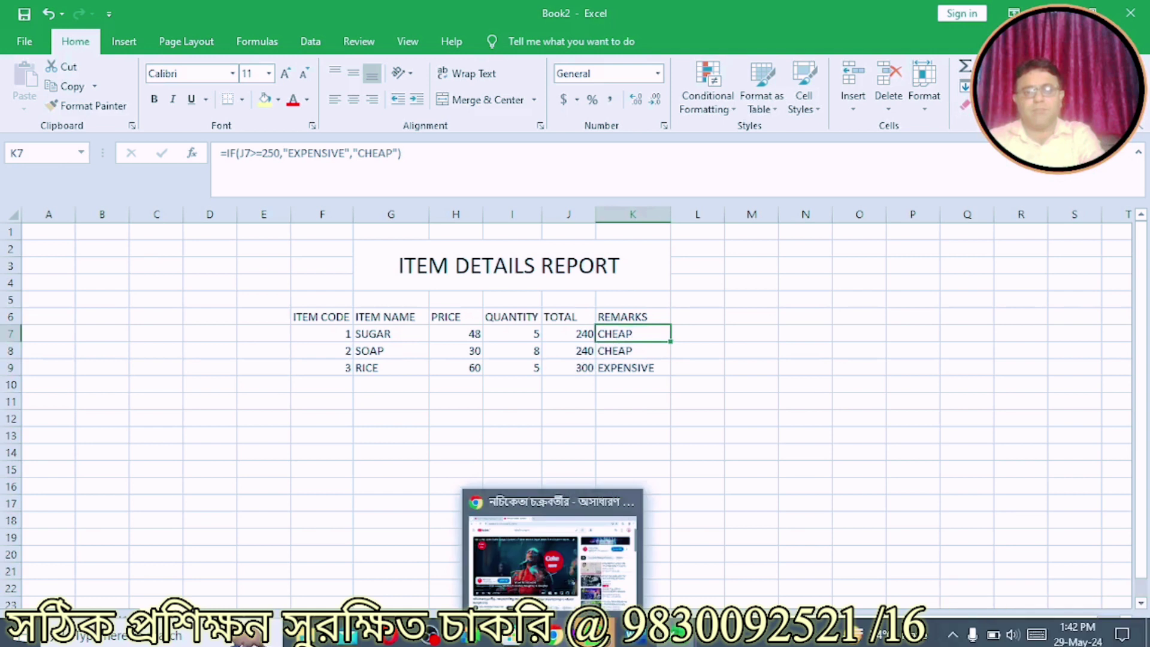
{"action": "left_click", "coordinate": [626, 434]}
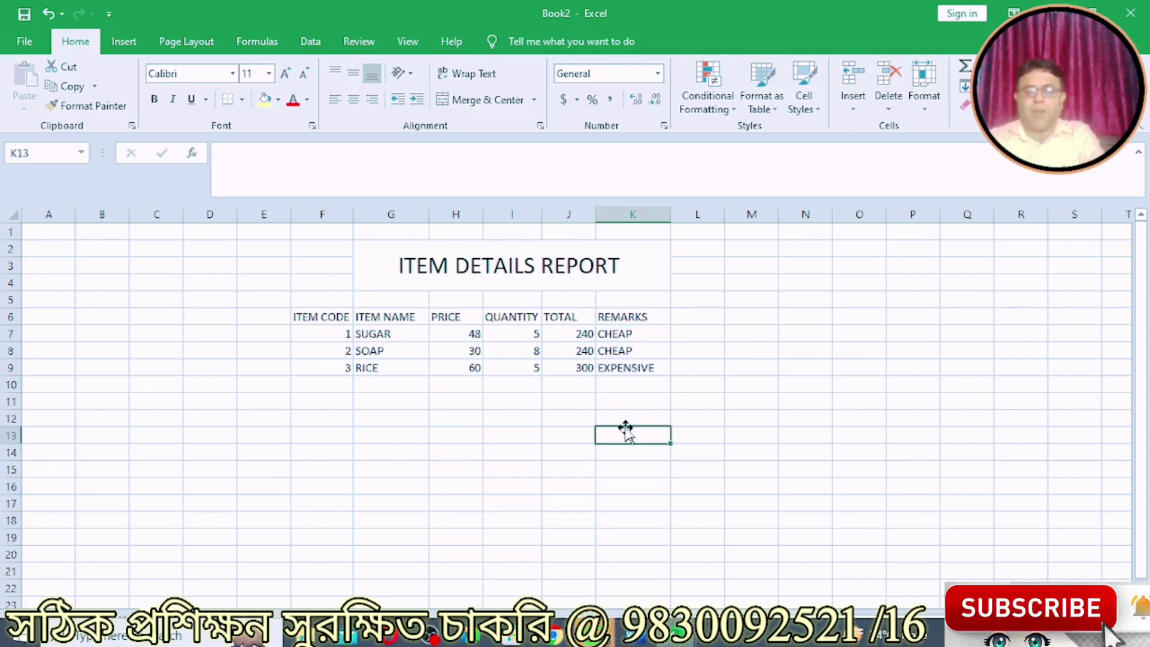
{"action": "left_click", "coordinate": [624, 334]}
{"action": "left_click_drag", "start_coordinate": [625, 333], "coordinate": [625, 370]}
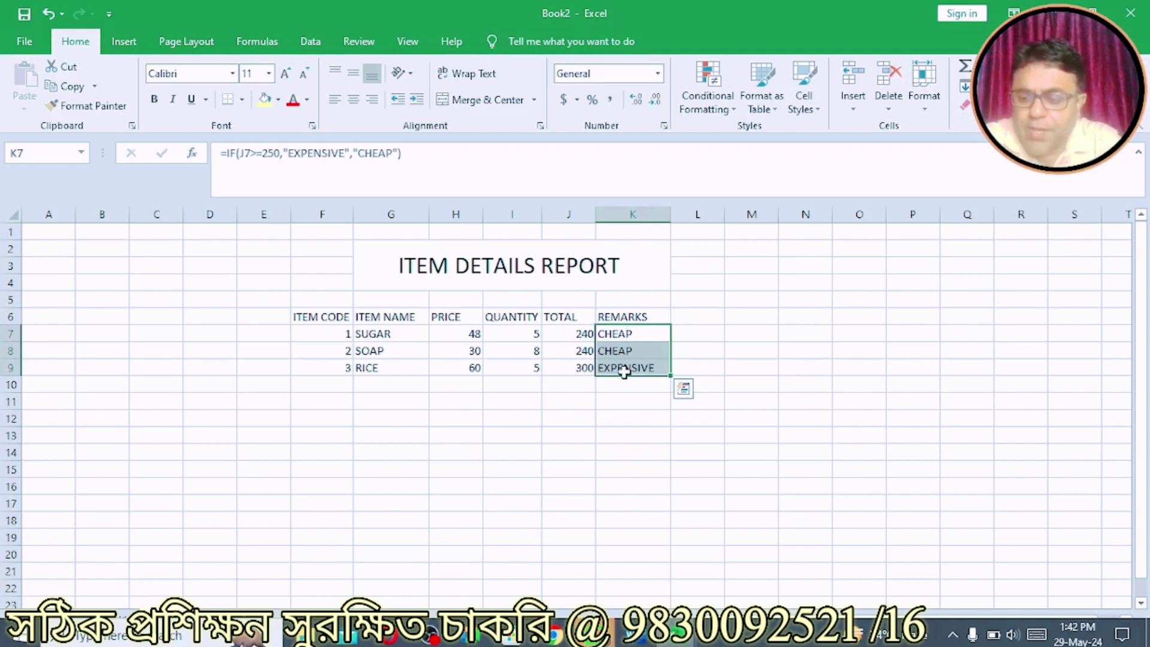
Clear K7:K9 and enter =IF(J7>=300,"EXPENSIVE",IF(J7>=250,"MODERATE","CHEAP")) in K7
{"action": "key", "text": "Delete"}
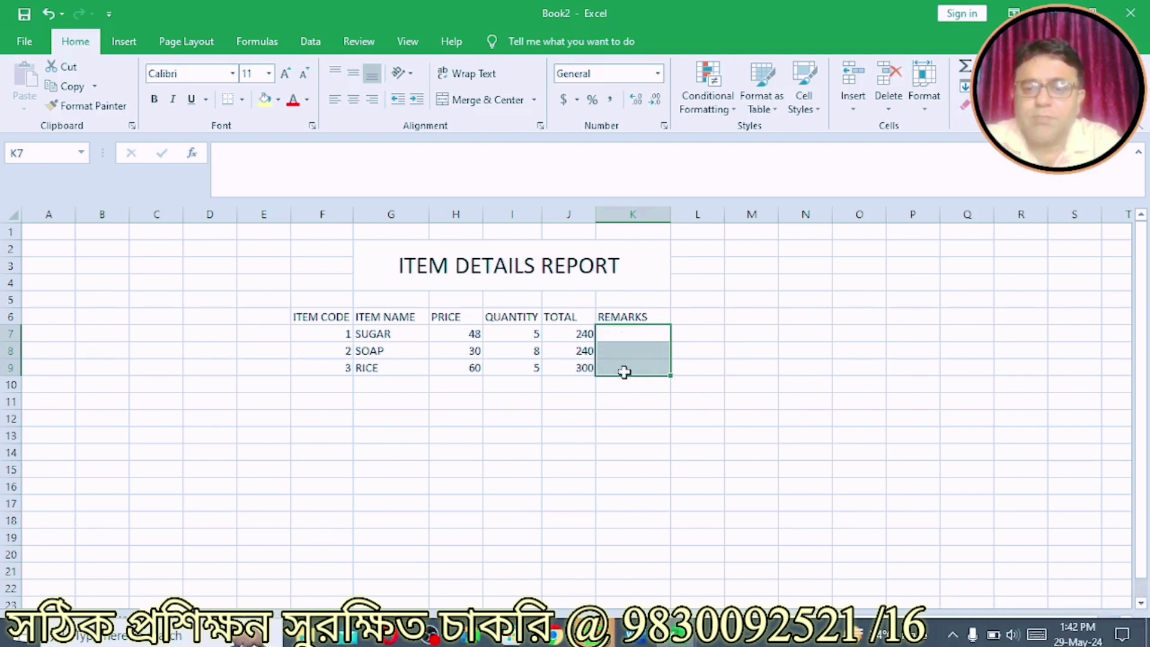
{"action": "left_click", "coordinate": [741, 337]}
{"action": "left_click", "coordinate": [636, 333]}
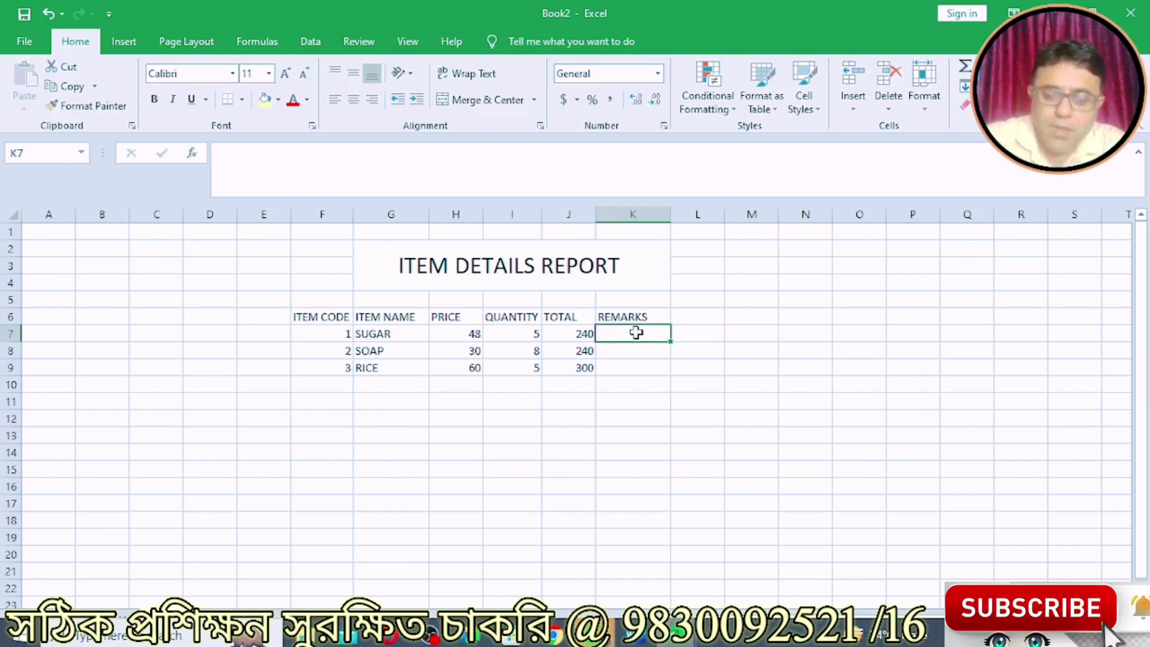
{"action": "type", "text": "=IF("}
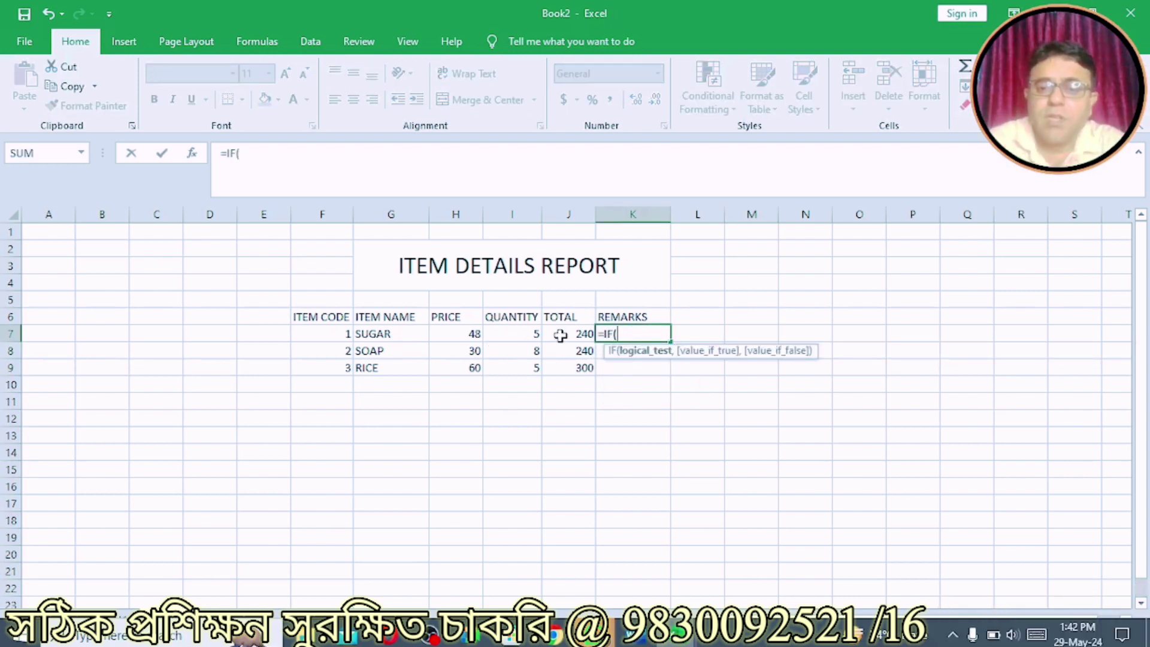
{"action": "left_click", "coordinate": [560, 336]}
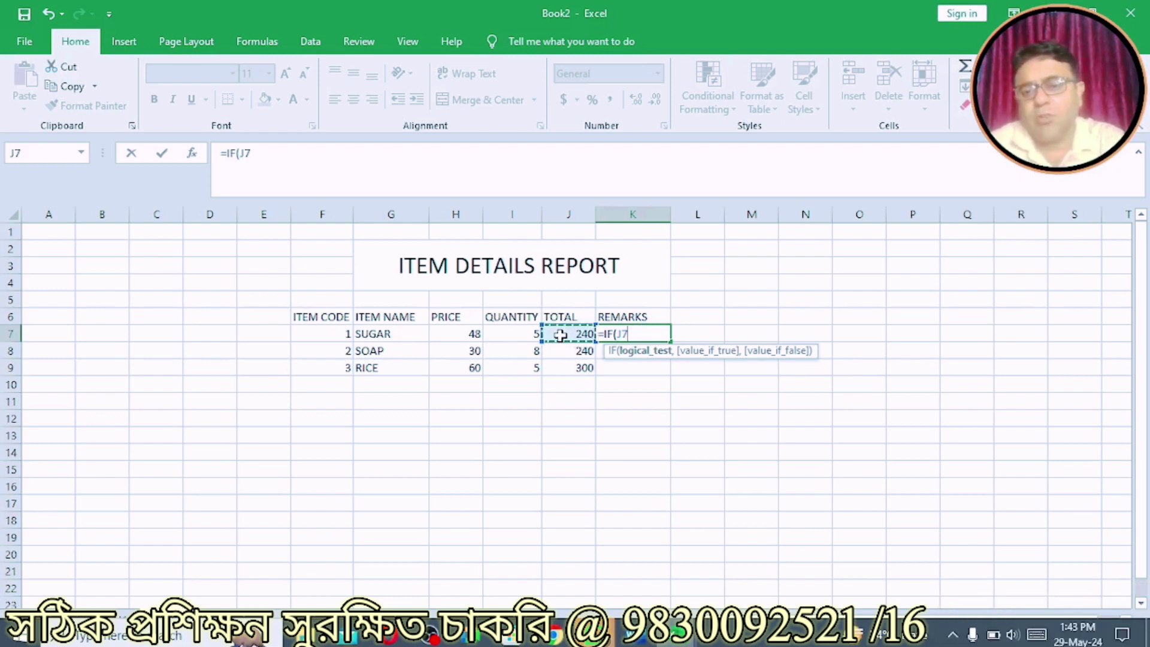
{"action": "type", "text": ">"}
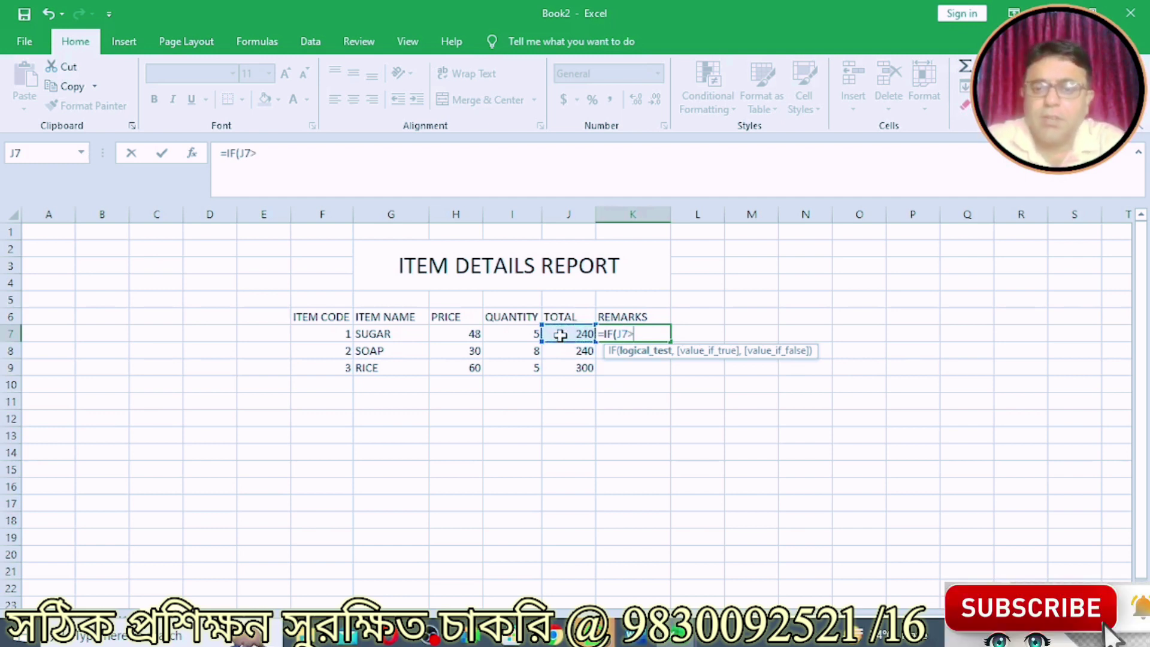
{"action": "type", "text": "=300,"}
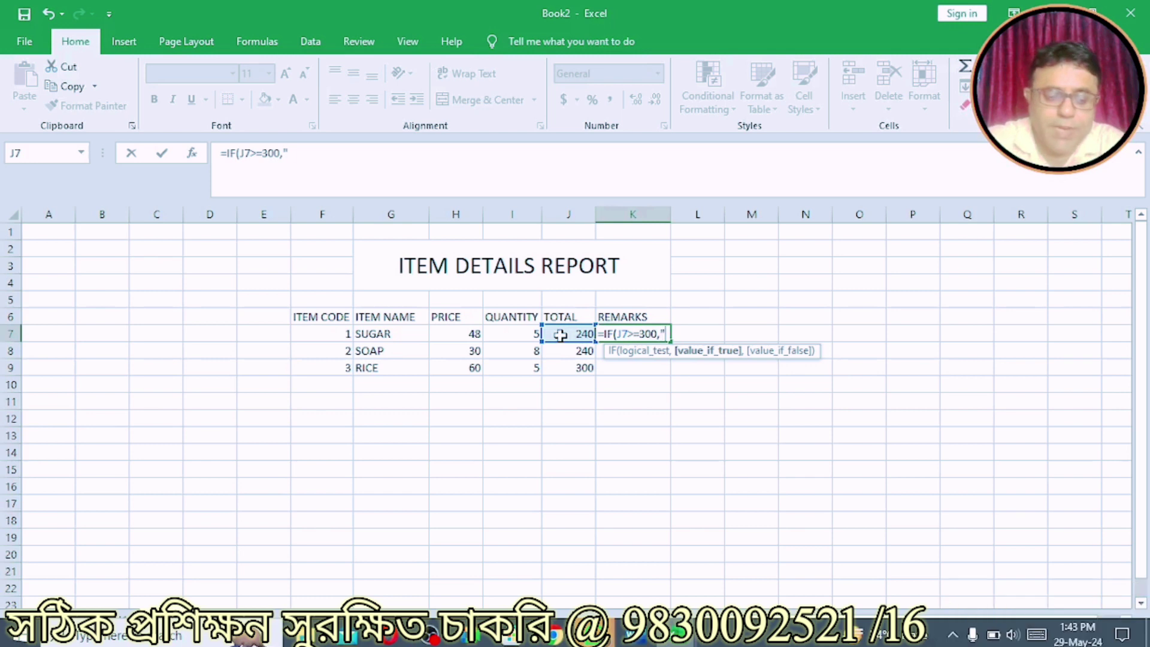
{"action": "type", "text": "PEND"}
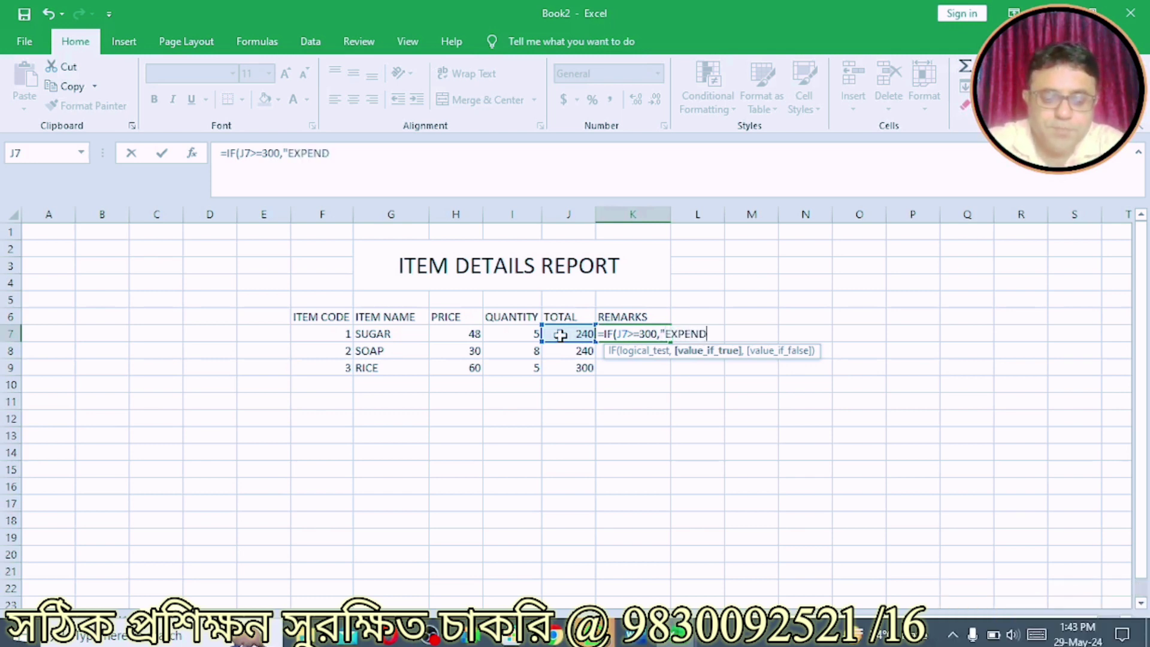
{"action": "key", "text": "BackSpace"}
{"action": "type", "text": "SIVE\","}
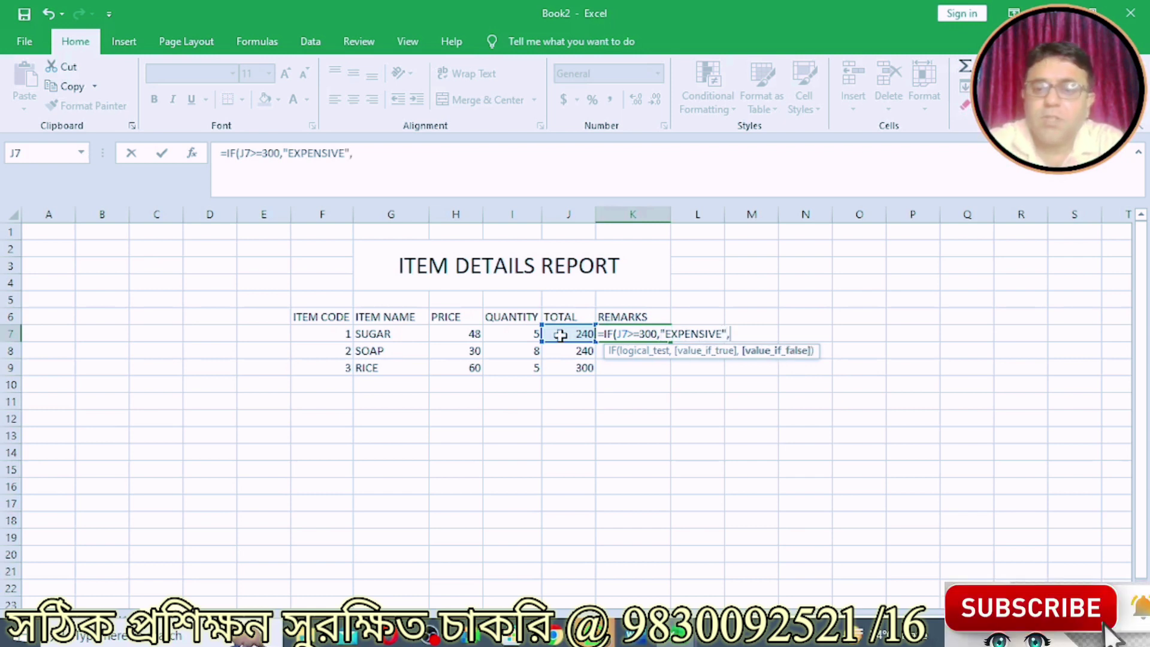
{"action": "type", "text": "IF"}
{"action": "type", "text": "("}
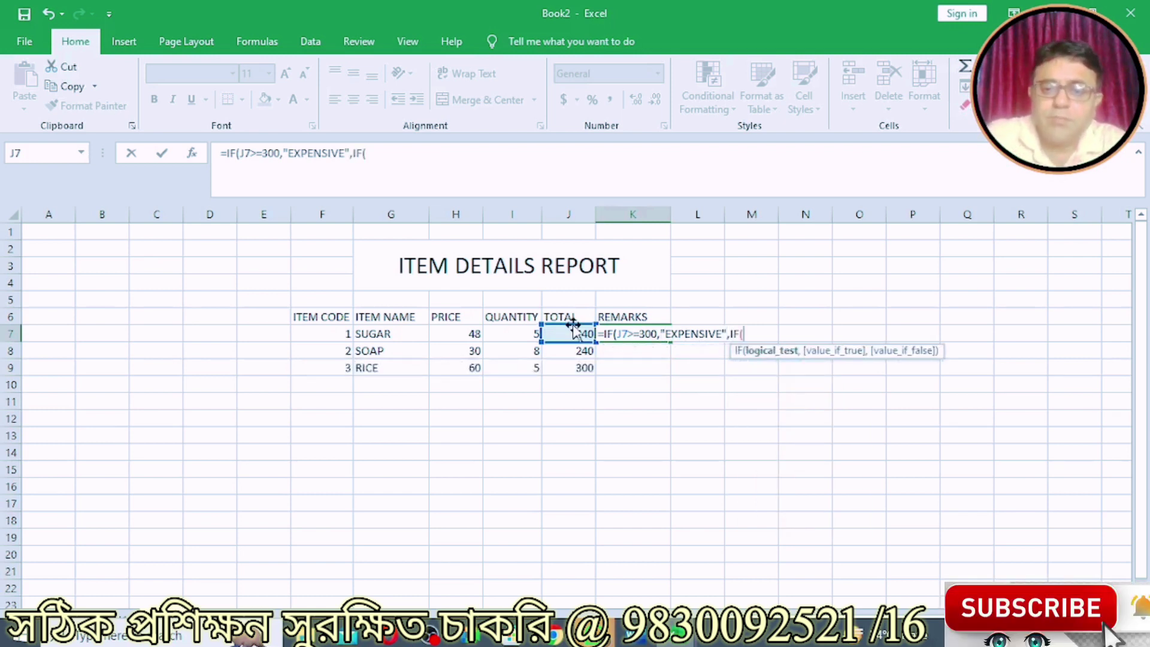
{"action": "left_click", "coordinate": [568, 333]}
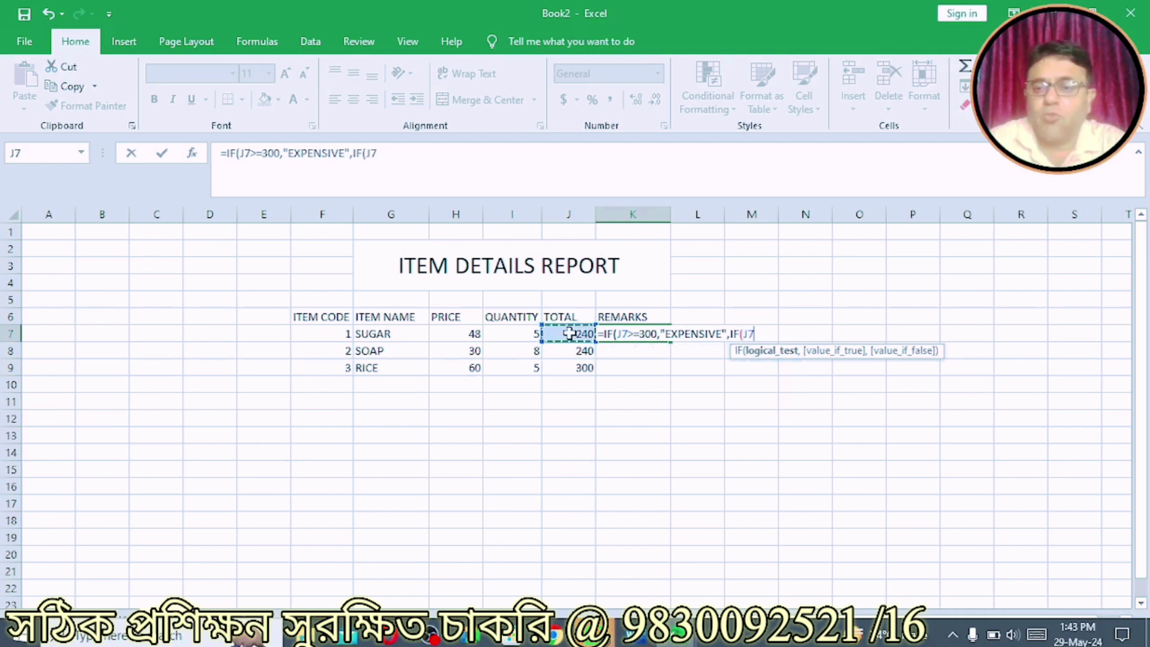
{"action": "type", "text": ">="}
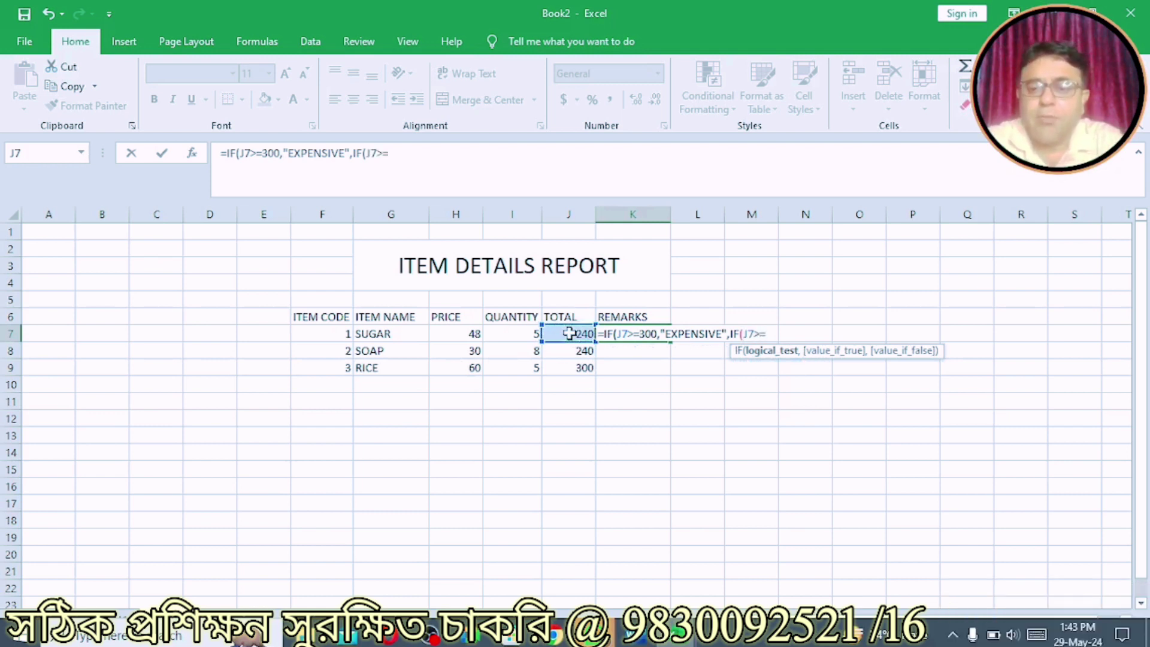
{"action": "type", "text": "250,\"MODERATE"}
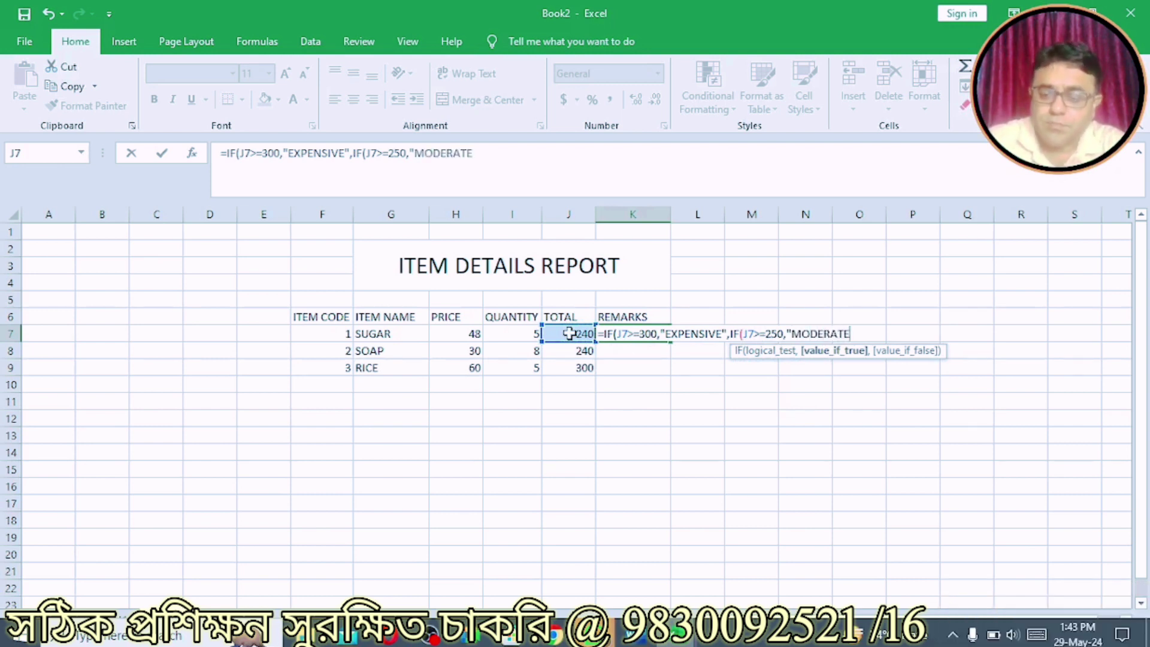
{"action": "type", "text": "\","}
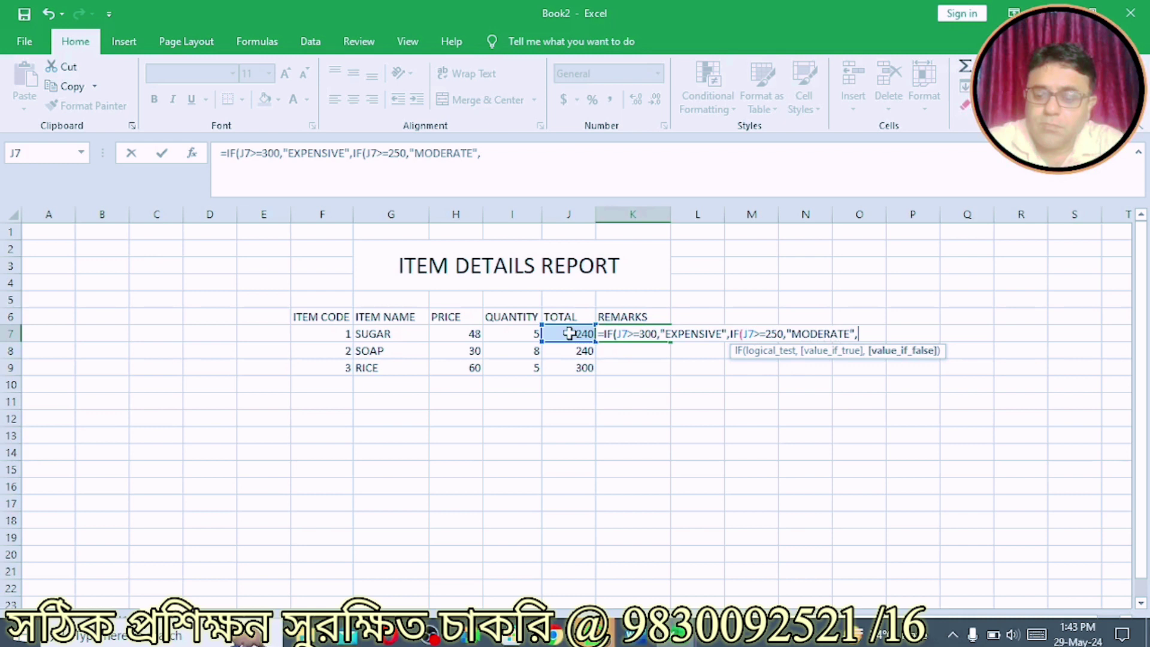
{"action": "type", "text": "\"CHEAP"}
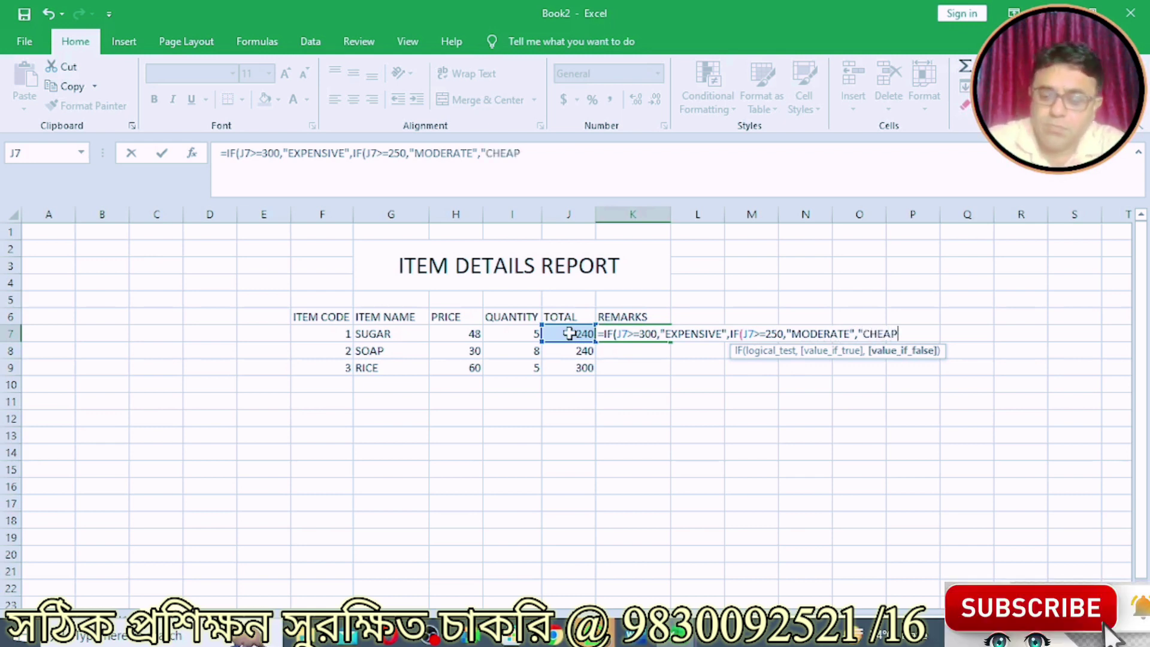
{"action": "type", "text": "\")"}
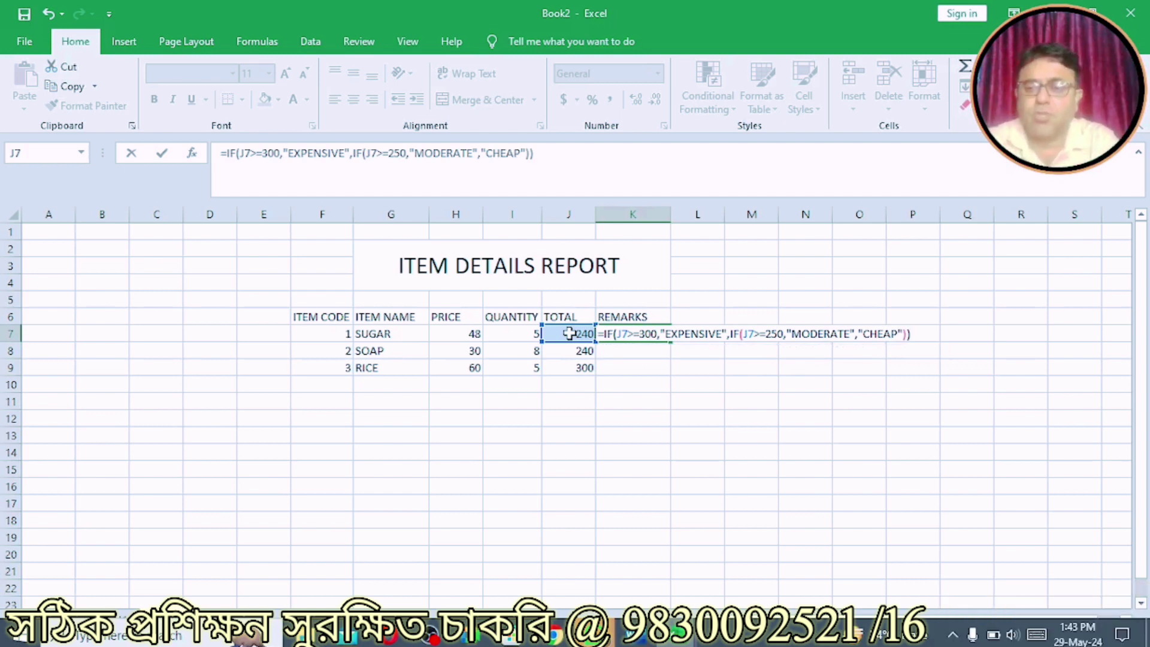
{"action": "key", "text": "Return"}
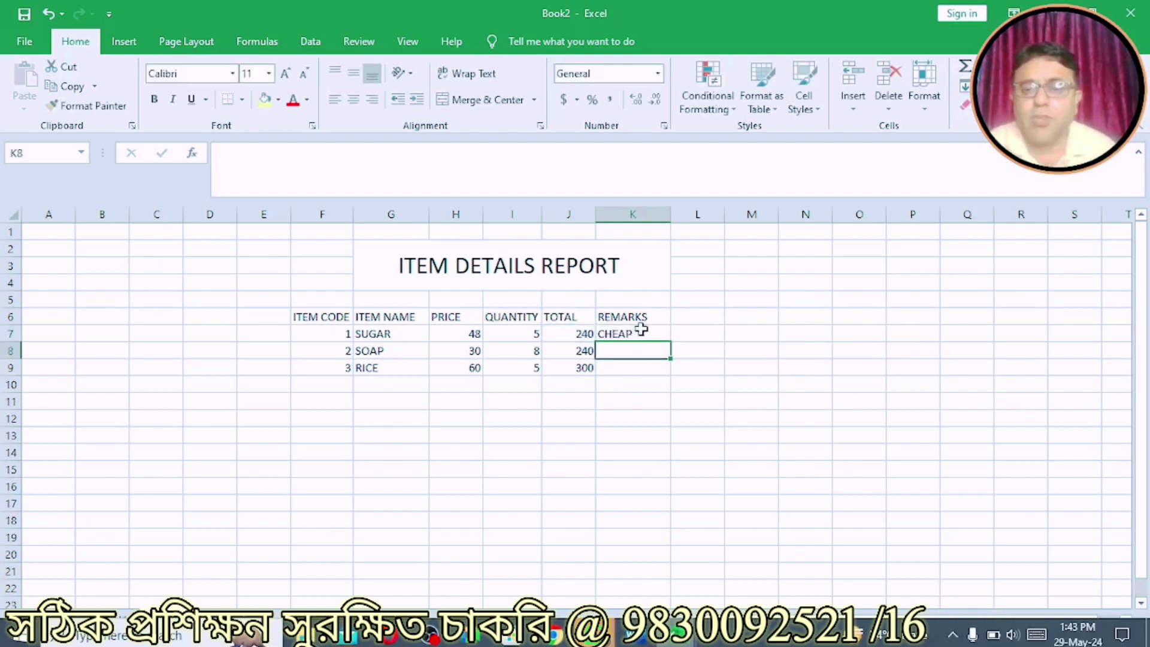
Fill the nested IF remark formula from K7 down through K9
{"action": "left_click", "coordinate": [640, 330]}
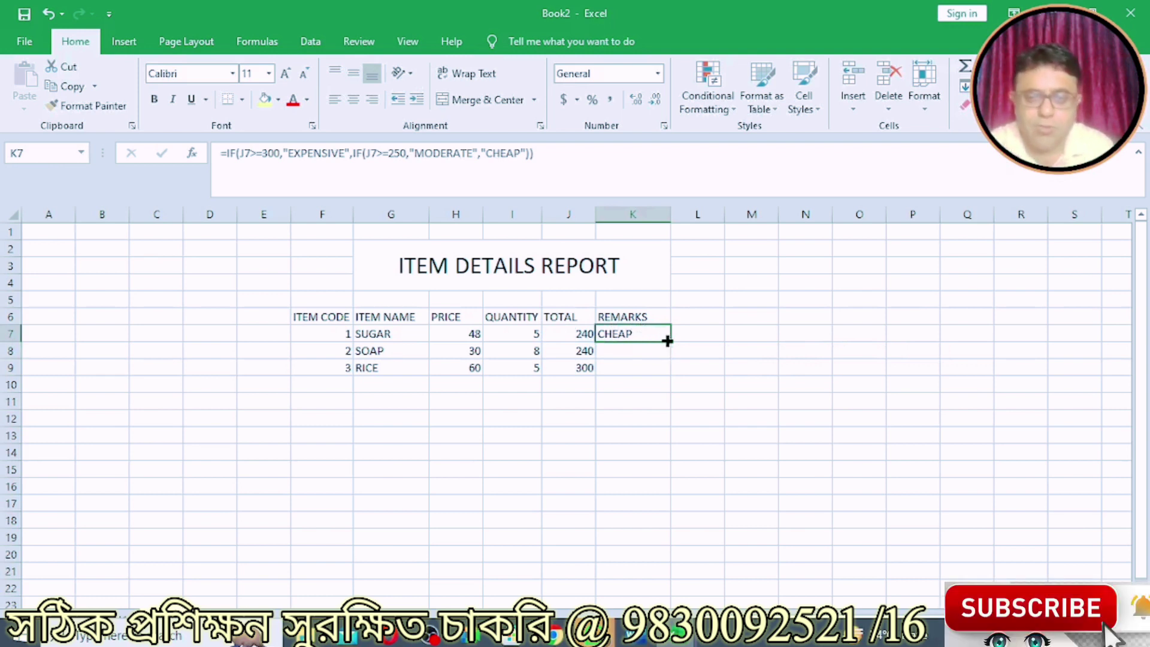
{"action": "left_click_drag", "start_coordinate": [667, 340], "coordinate": [667, 374]}
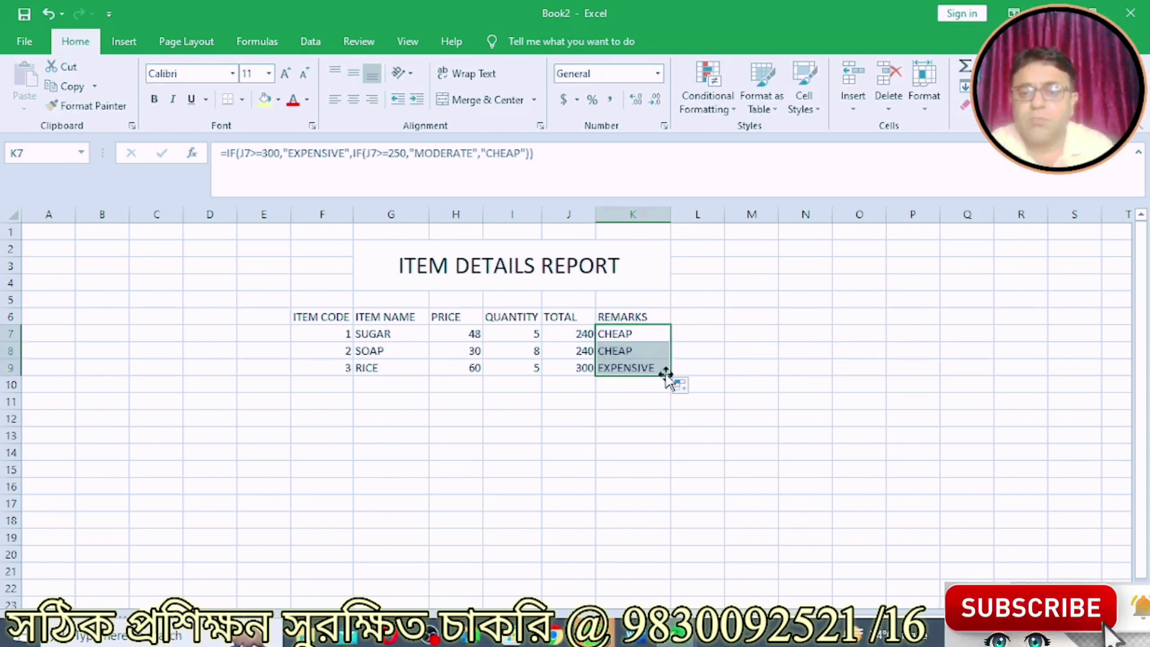
{"action": "left_click", "coordinate": [656, 401]}
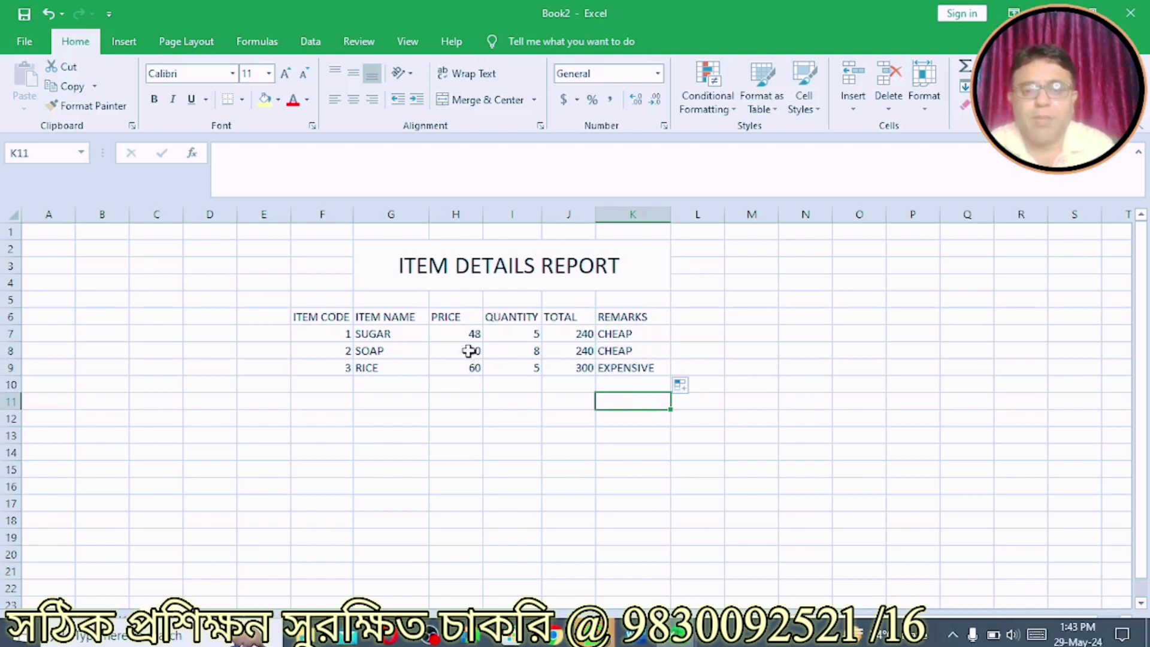
Set SOAP's quantity in I8 to 10, after briefly testing 20
{"action": "left_click", "coordinate": [511, 351]}
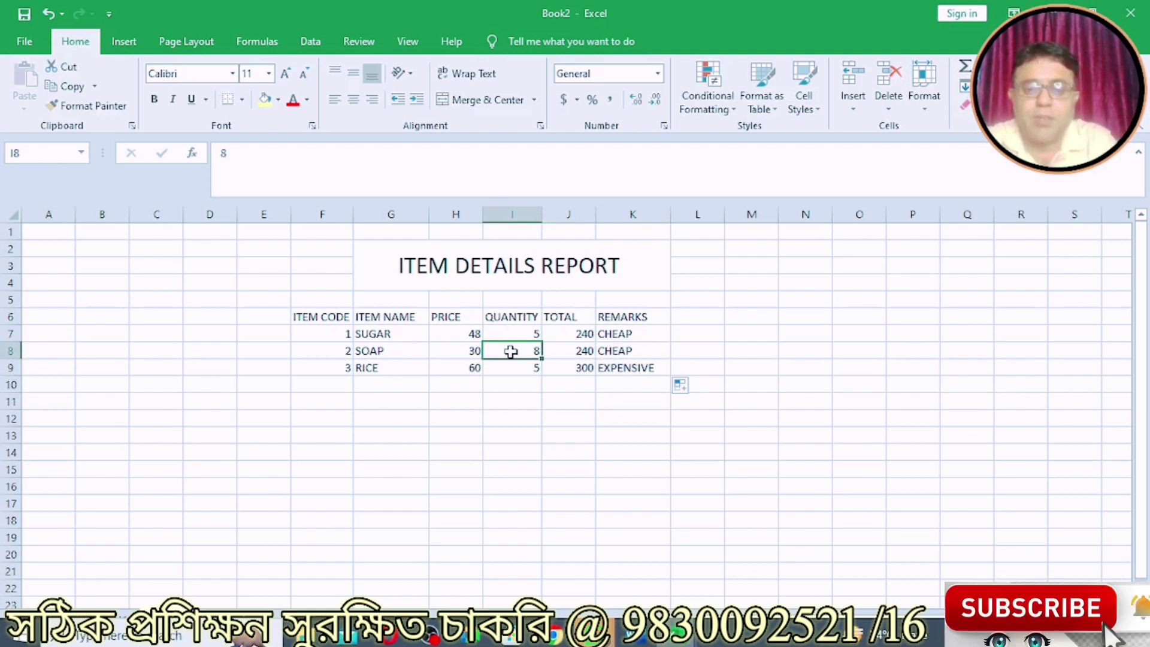
{"action": "type", "text": "20"}
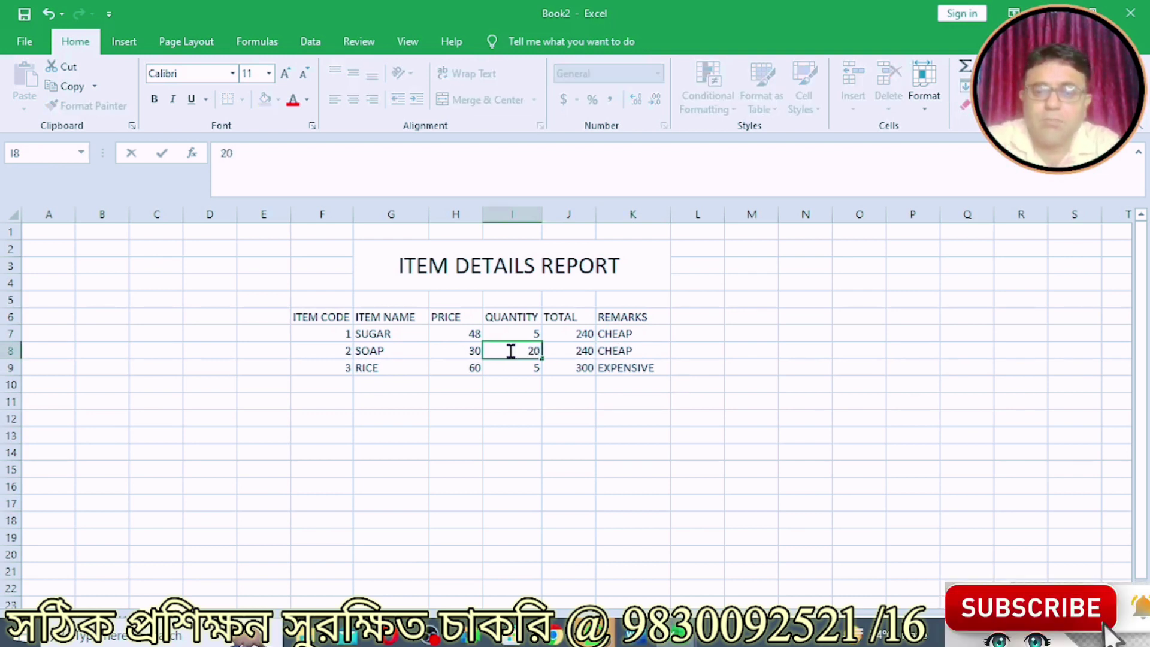
{"action": "key", "text": "Return"}
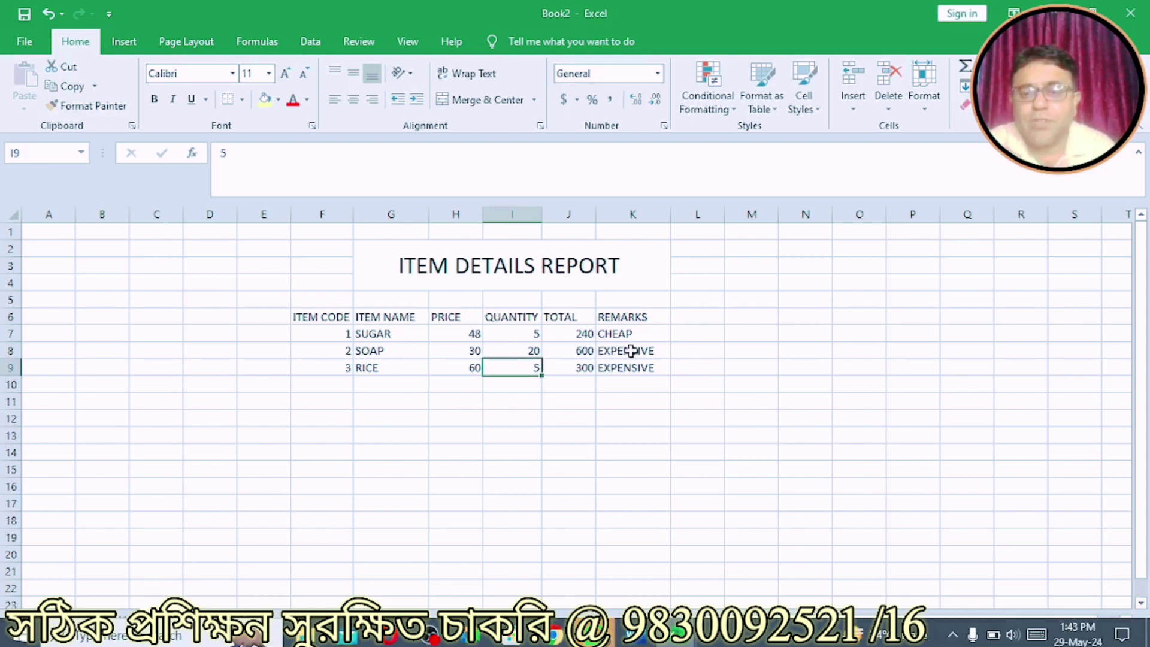
{"action": "left_click", "coordinate": [504, 352]}
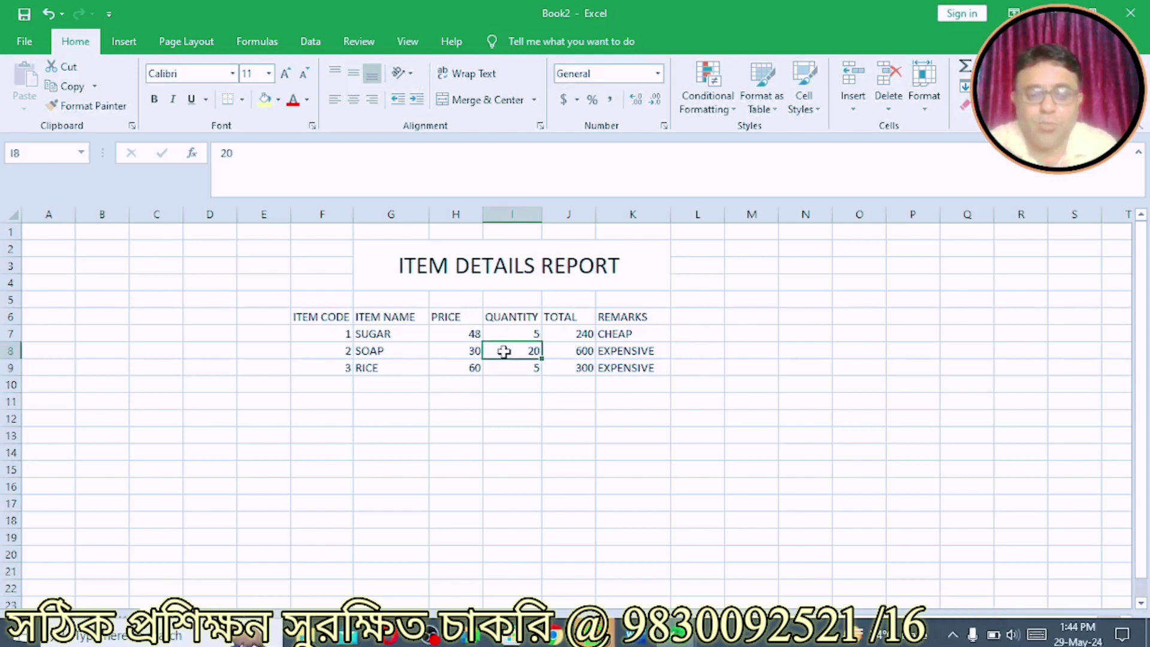
{"action": "type", "text": "1"}
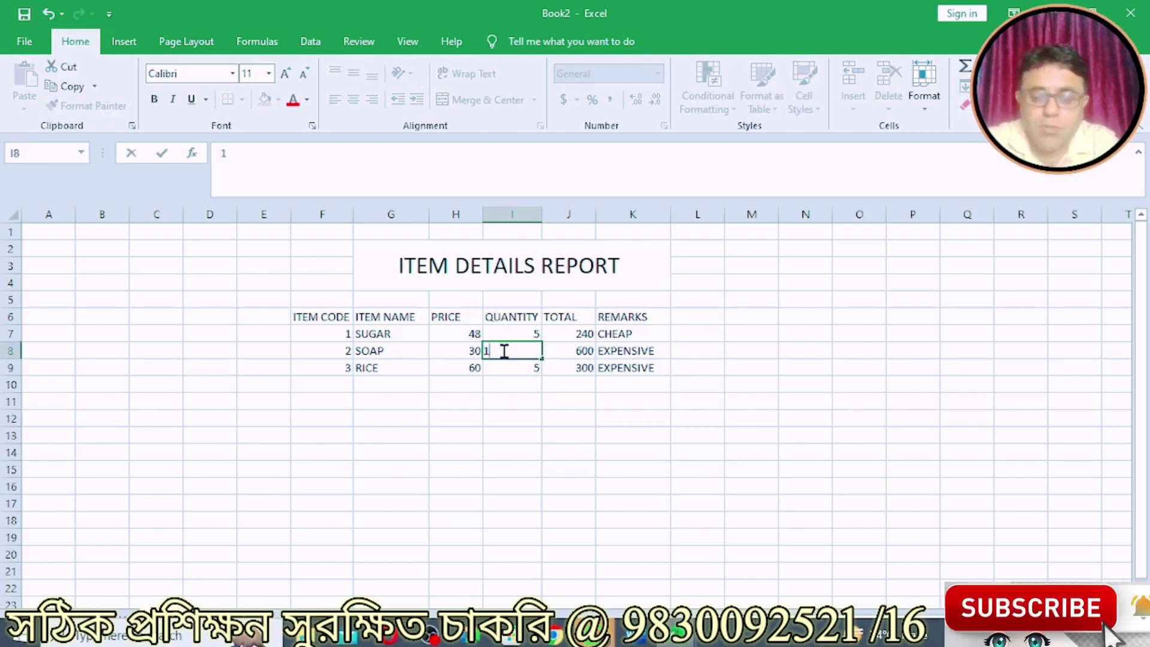
{"action": "type", "text": "0"}
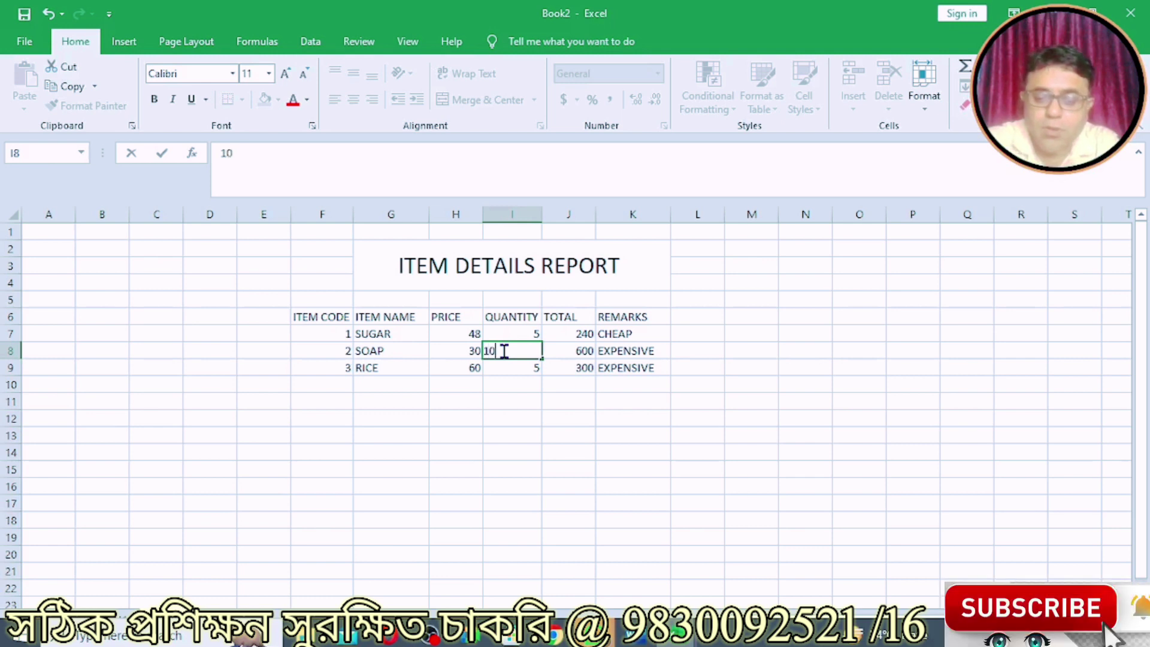
{"action": "key", "text": "Return"}
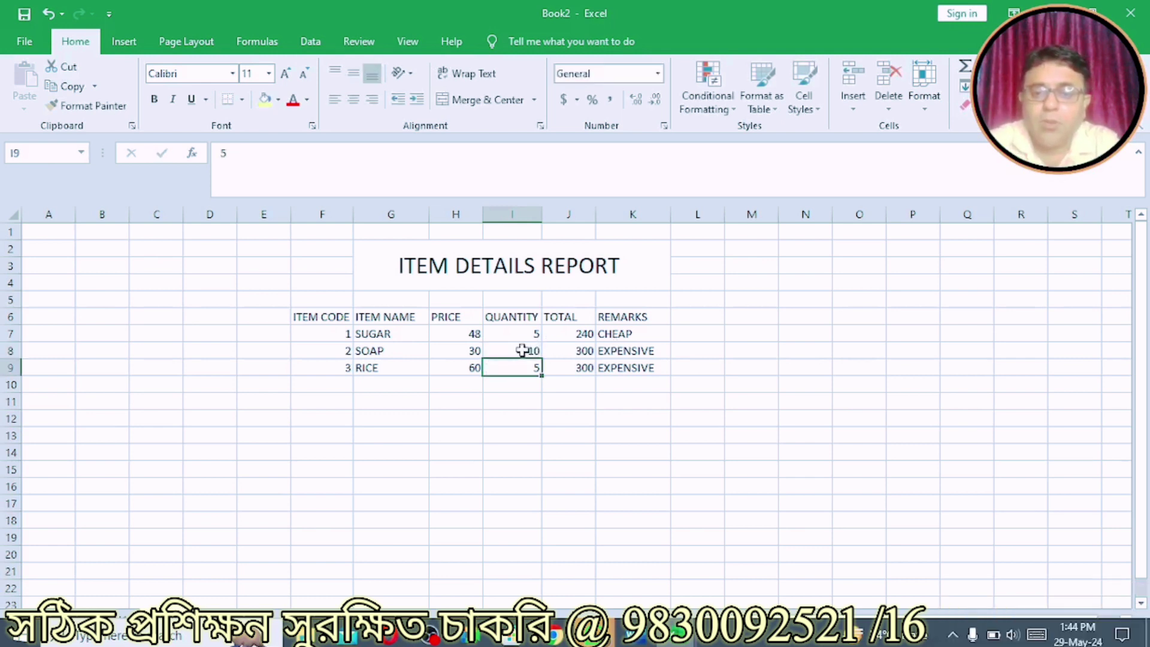
Change SOAP's price in H8 to 28 so its remark reads MODERATE
{"action": "double_click", "coordinate": [468, 351]}
{"action": "key", "text": "BackSpace"}
{"action": "key", "text": "BackSpace"}
{"action": "type", "text": "25"}
{"action": "key", "text": "BackSpace"}
{"action": "type", "text": "8"}
{"action": "key", "text": "Return"}
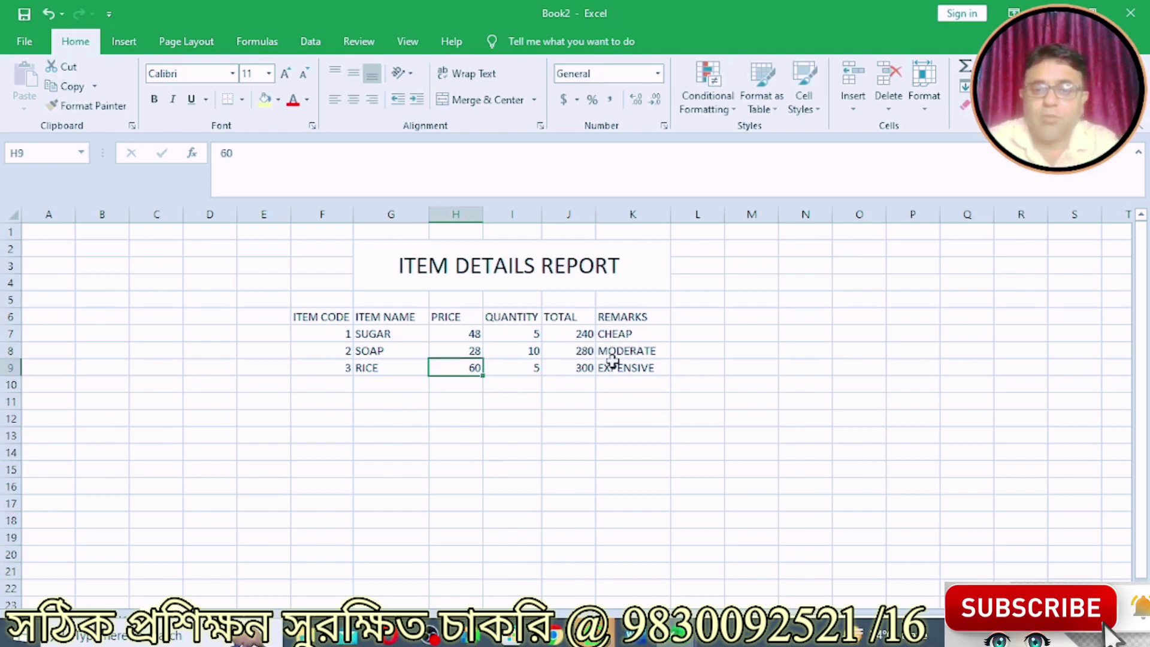
{"action": "left_click", "coordinate": [631, 334]}
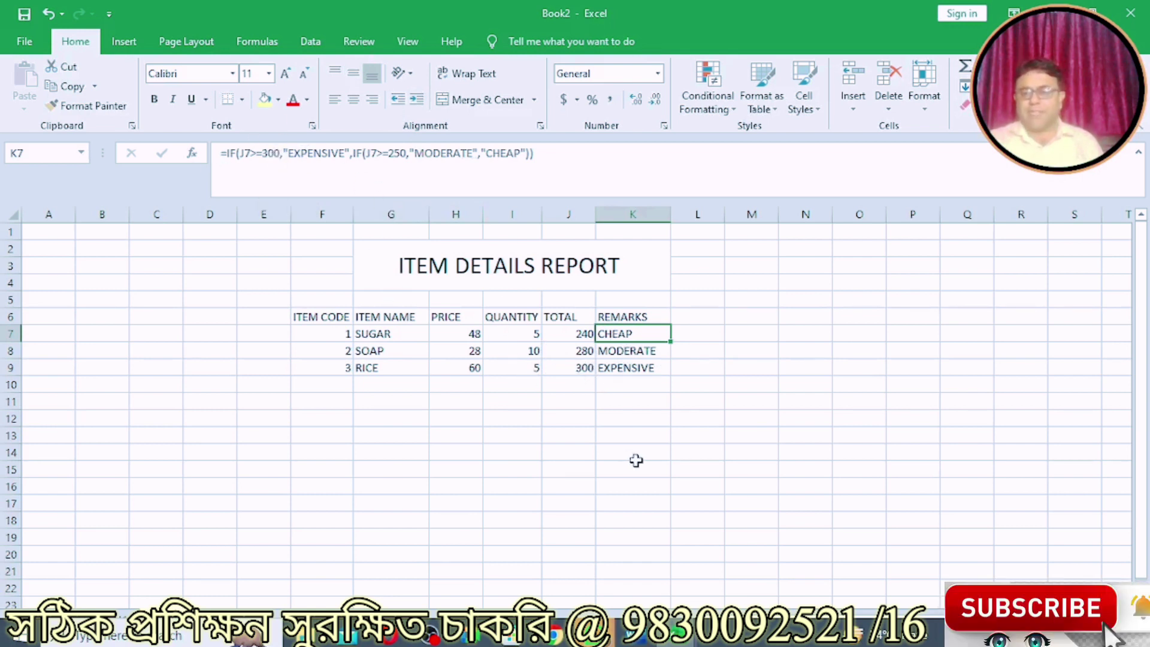
Check RICE's nested IF remark in K9, then select the remarks in K7:K9
{"action": "left_click", "coordinate": [662, 372]}
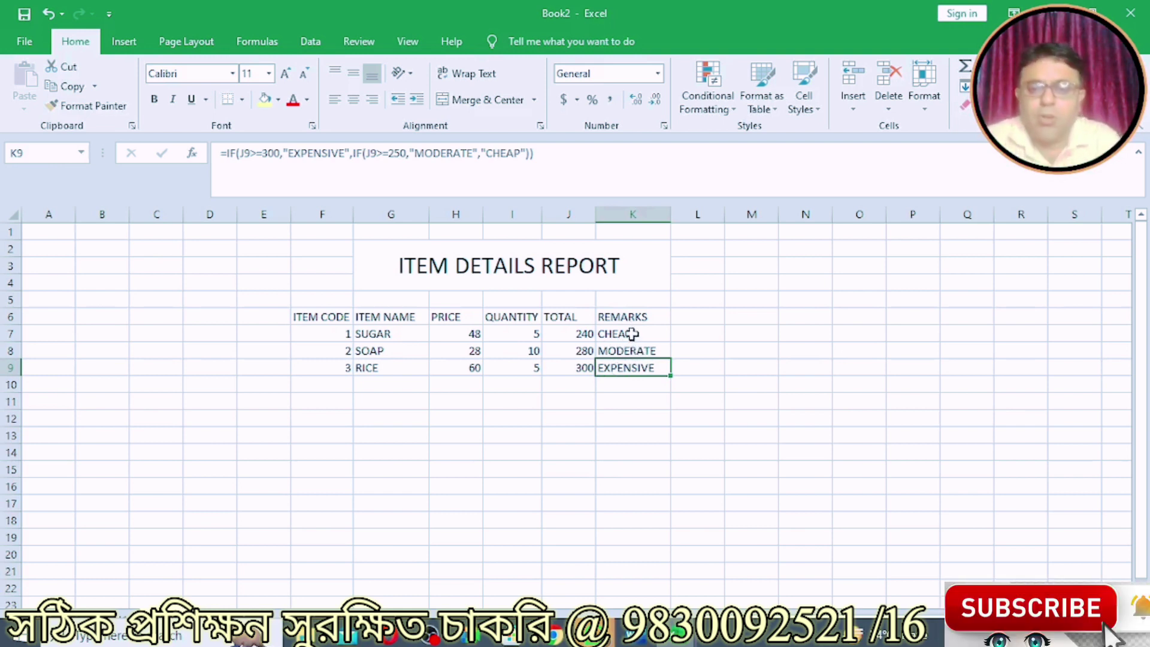
{"action": "left_click_drag", "start_coordinate": [632, 334], "coordinate": [629, 367]}
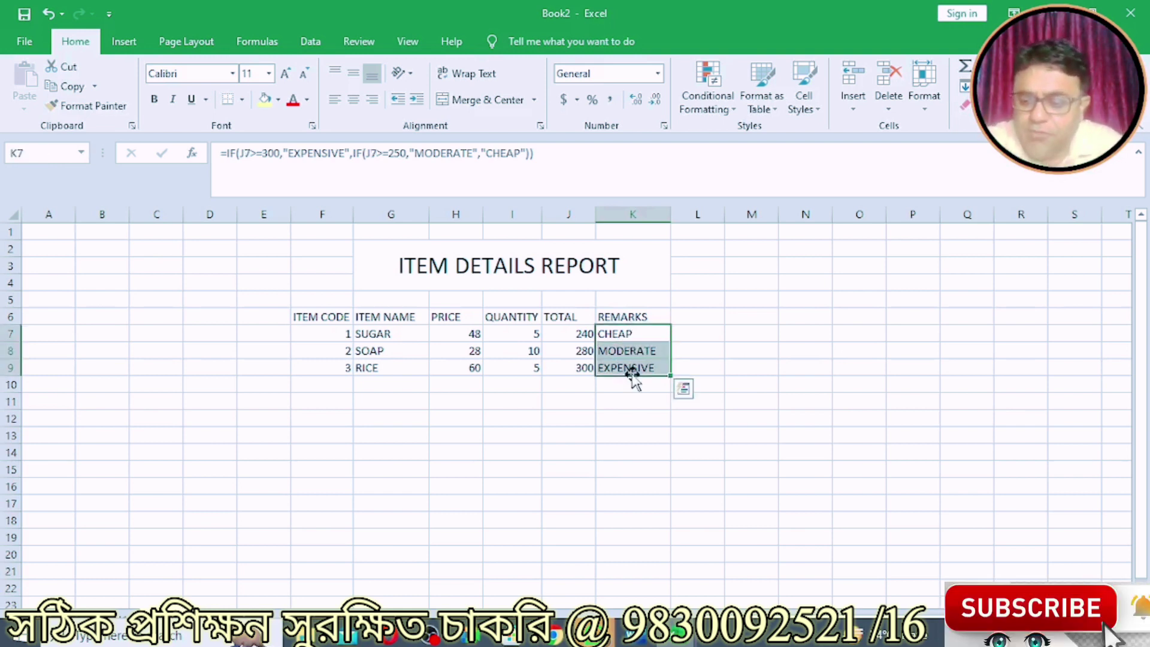
Delete the CHEAP/MODERATE/EXPENSIVE remarks from K7:K9
{"action": "key", "text": "Delete"}
{"action": "left_click", "coordinate": [623, 437]}
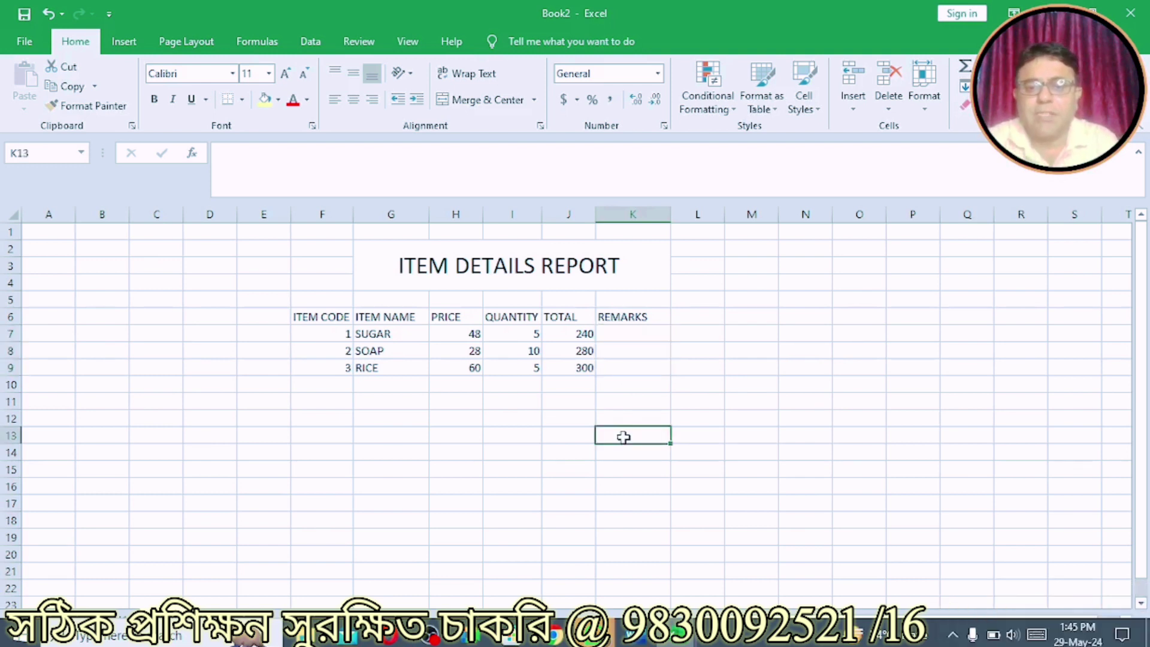
{"action": "left_click", "coordinate": [457, 332]}
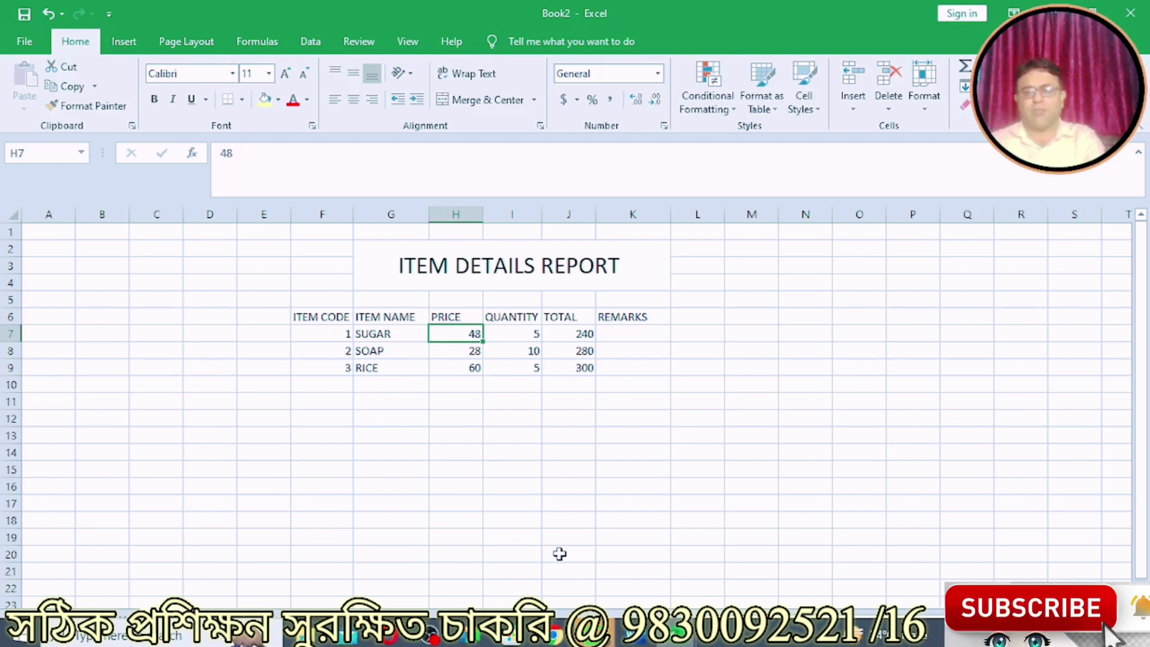
Build an IF(AND(...)) formula in K7 testing SUGAR's price, quantity and total, accepting Excel's correction
{"action": "left_click", "coordinate": [615, 334]}
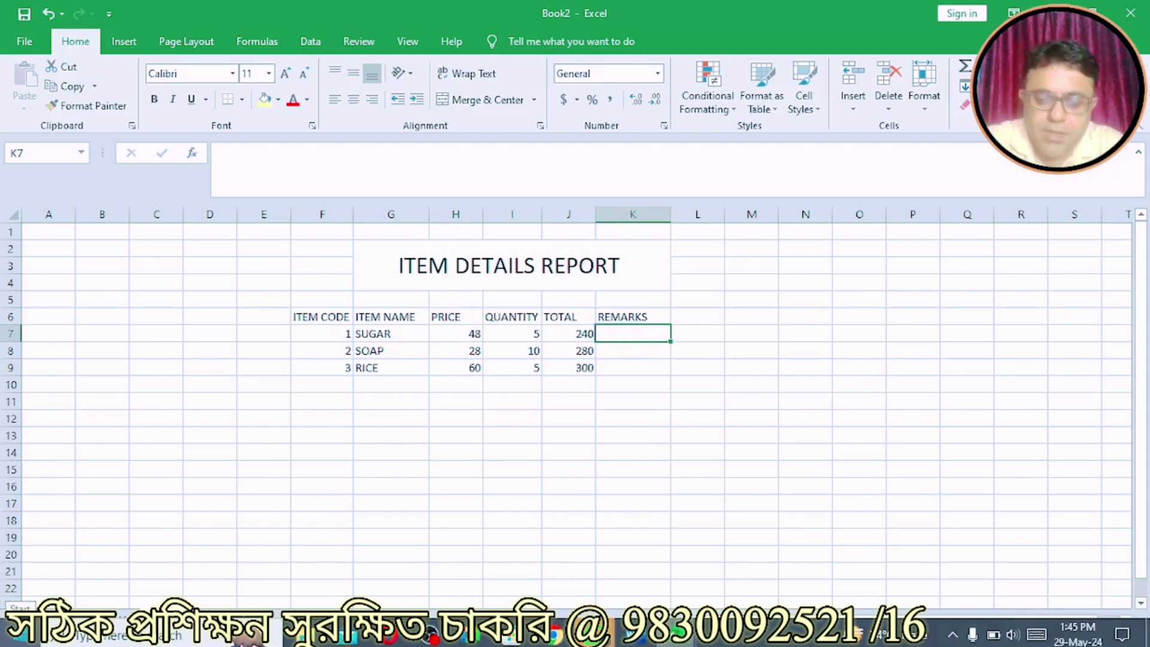
{"action": "type", "text": "=IF"}
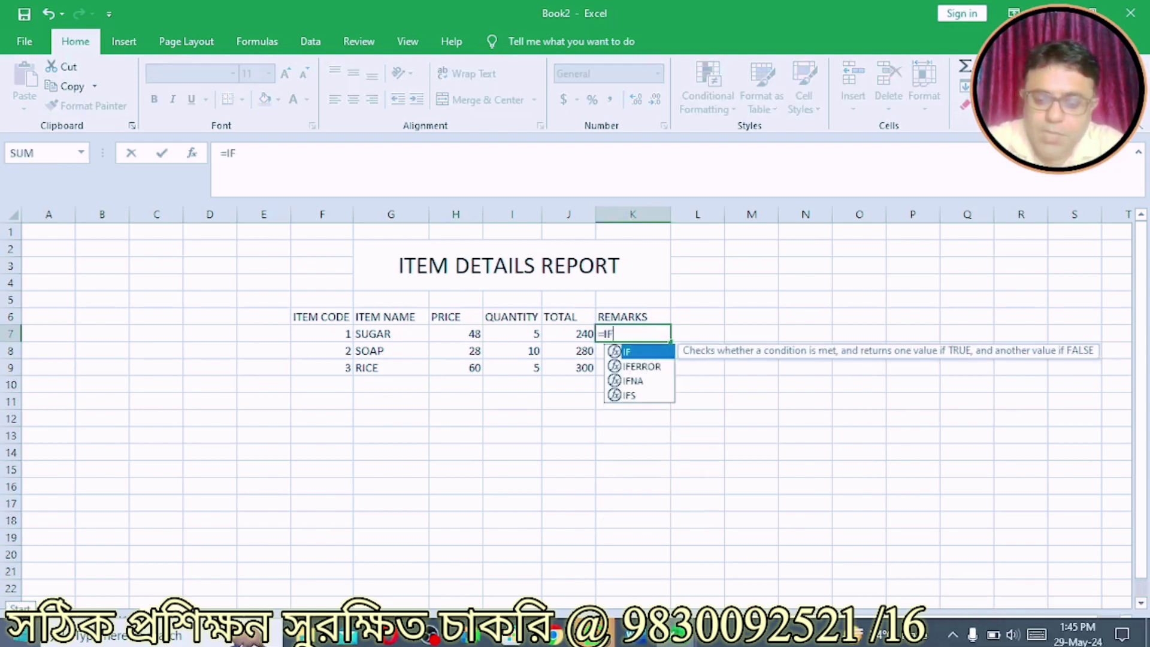
{"action": "type", "text": "("}
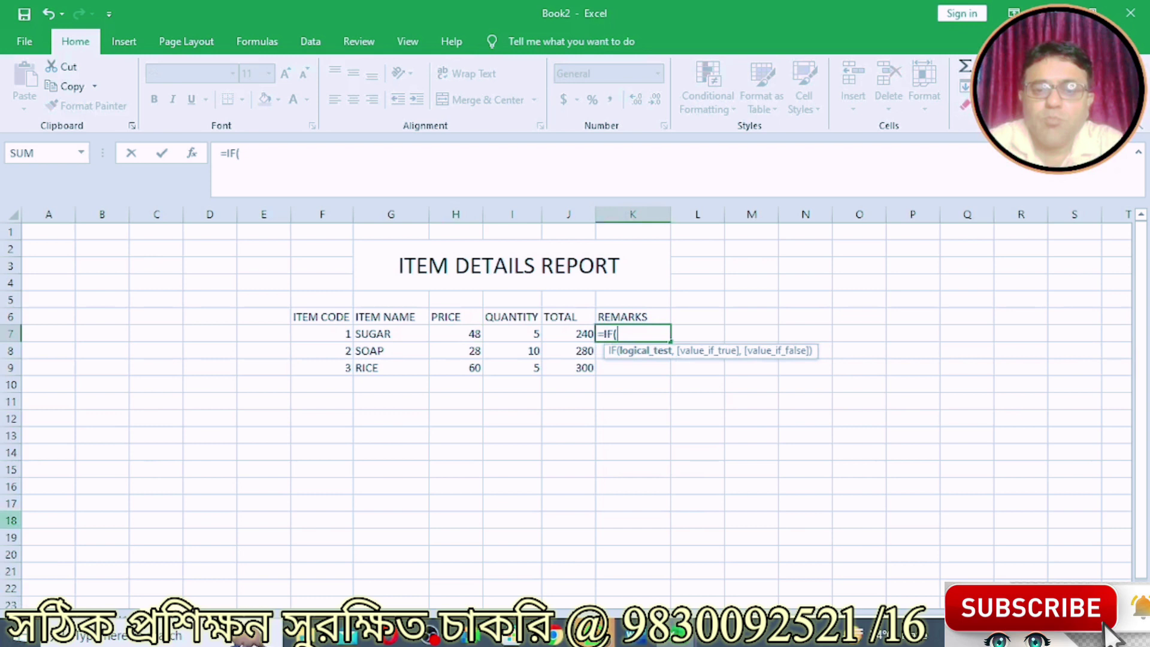
{"action": "type", "text": "AND("}
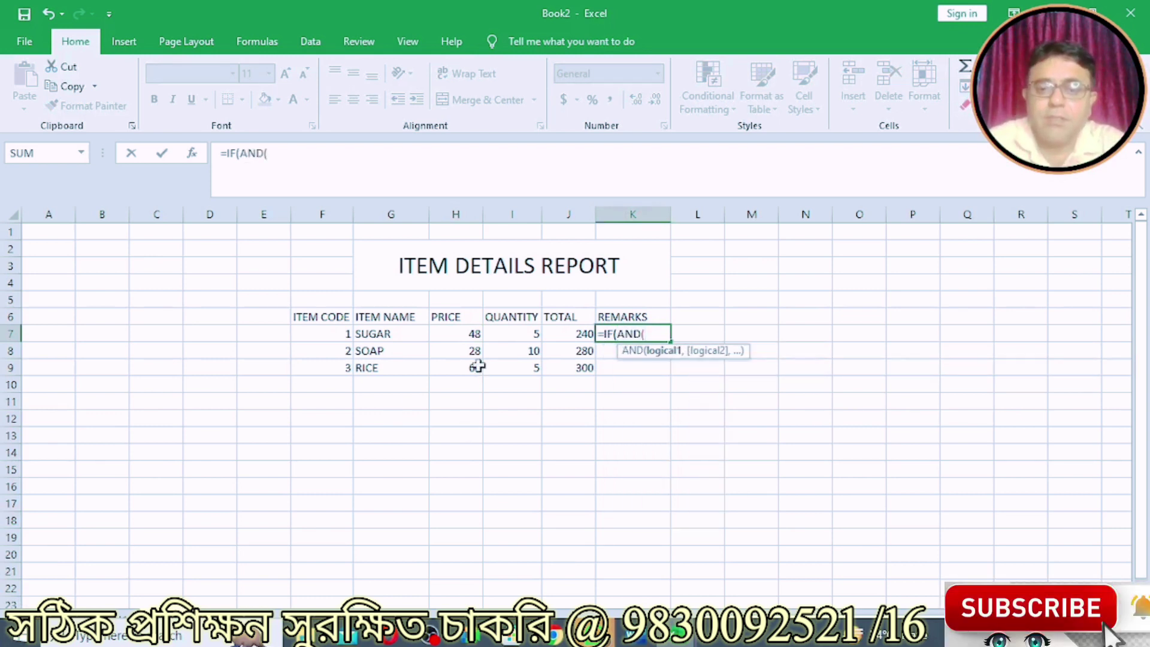
{"action": "left_click", "coordinate": [459, 334]}
{"action": "type", "text": ">="}
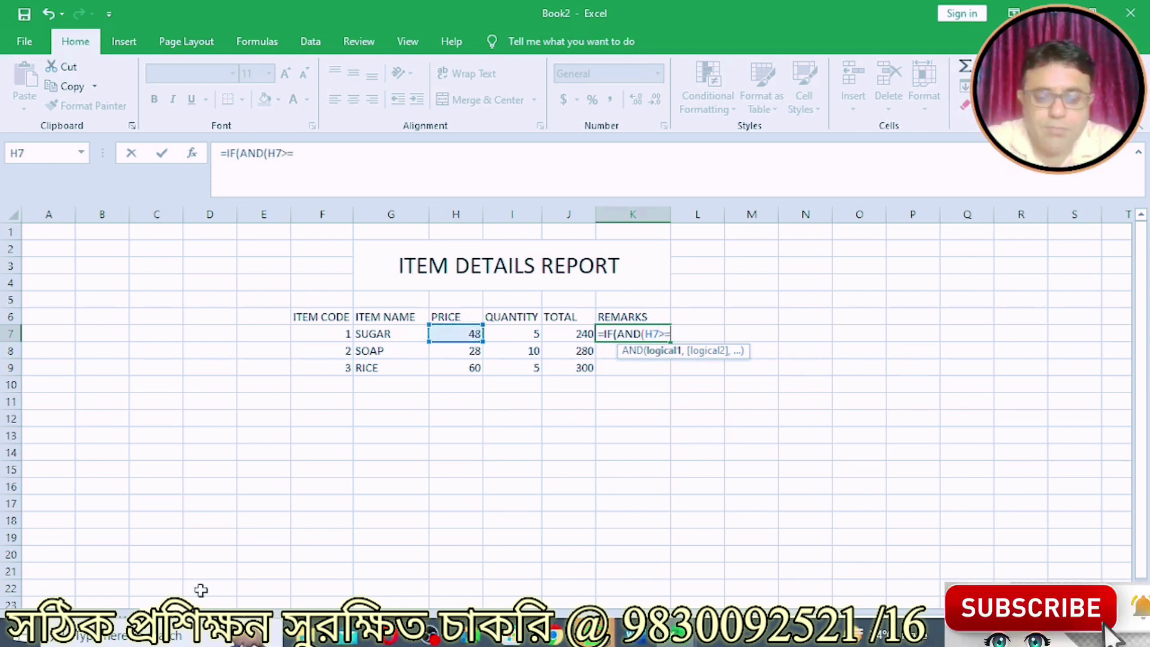
{"action": "type", "text": ","}
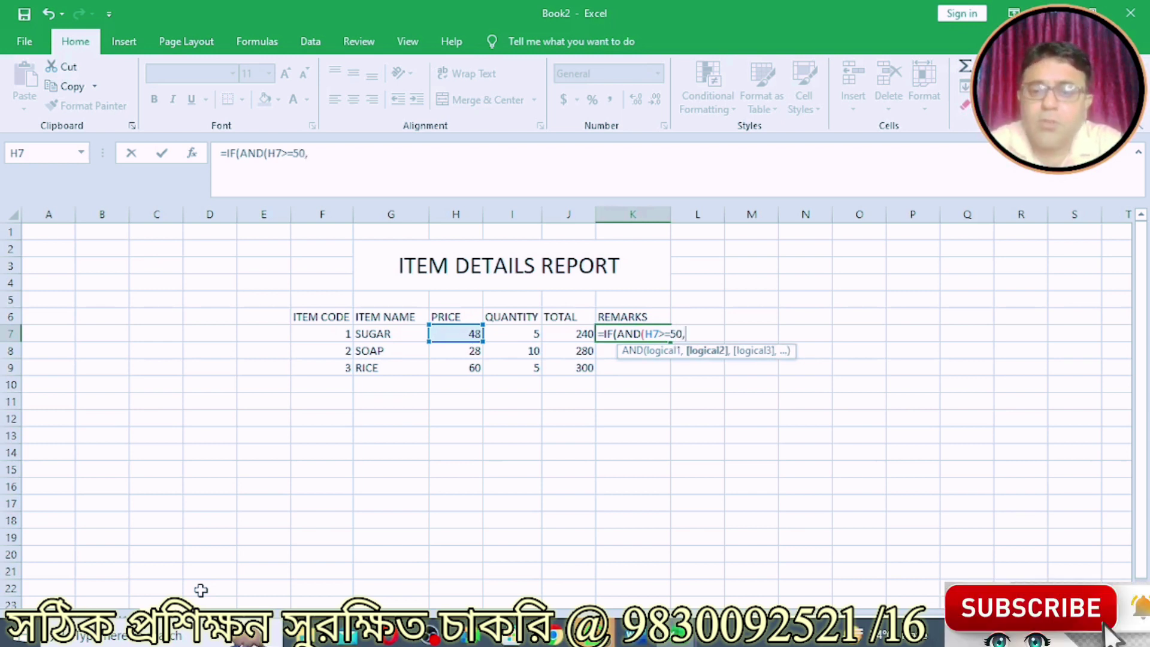
{"action": "left_click", "coordinate": [515, 330]}
{"action": "type", "text": ">=5"}
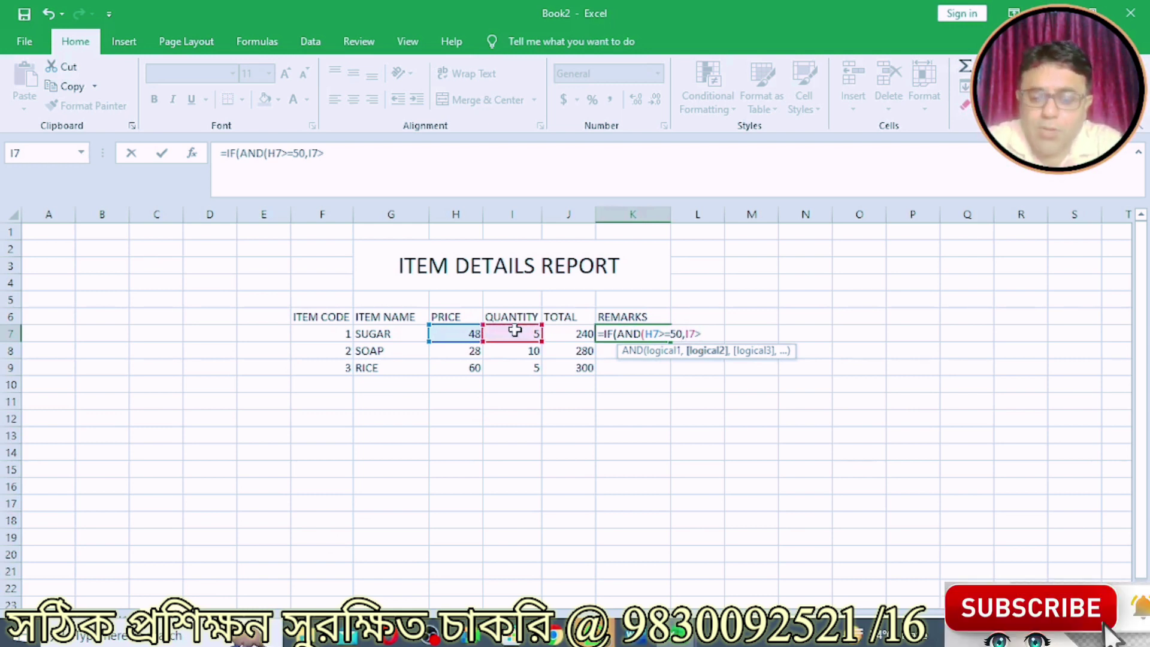
{"action": "type", "text": ","}
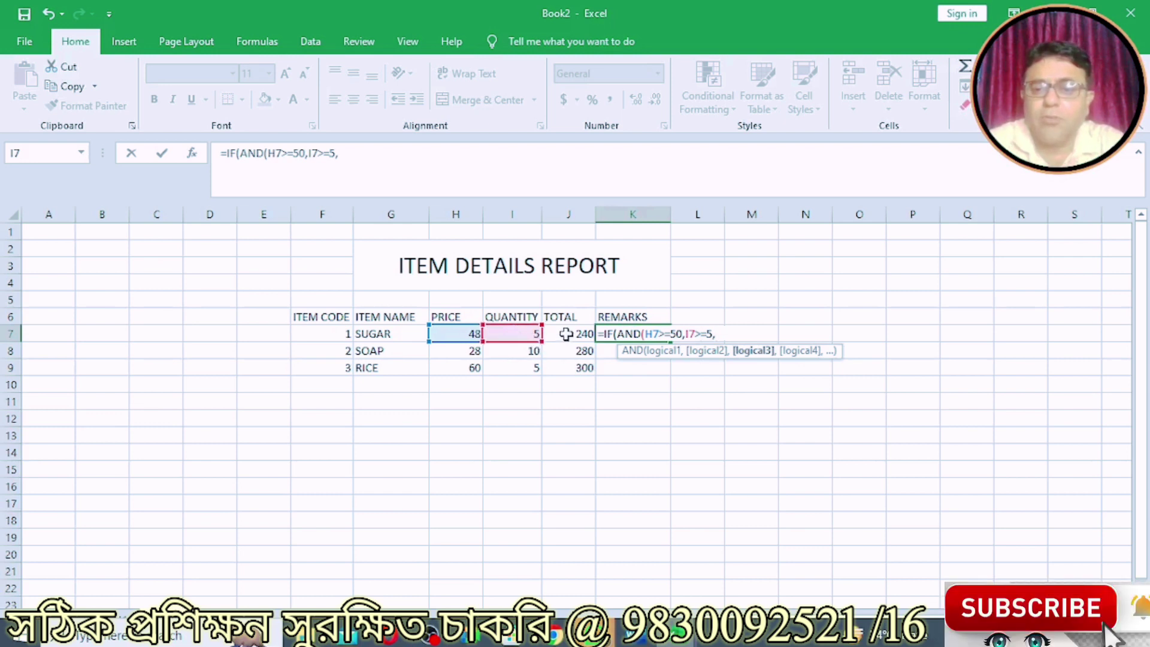
{"action": "left_click", "coordinate": [566, 333]}
{"action": "type", "text": ">=300"}
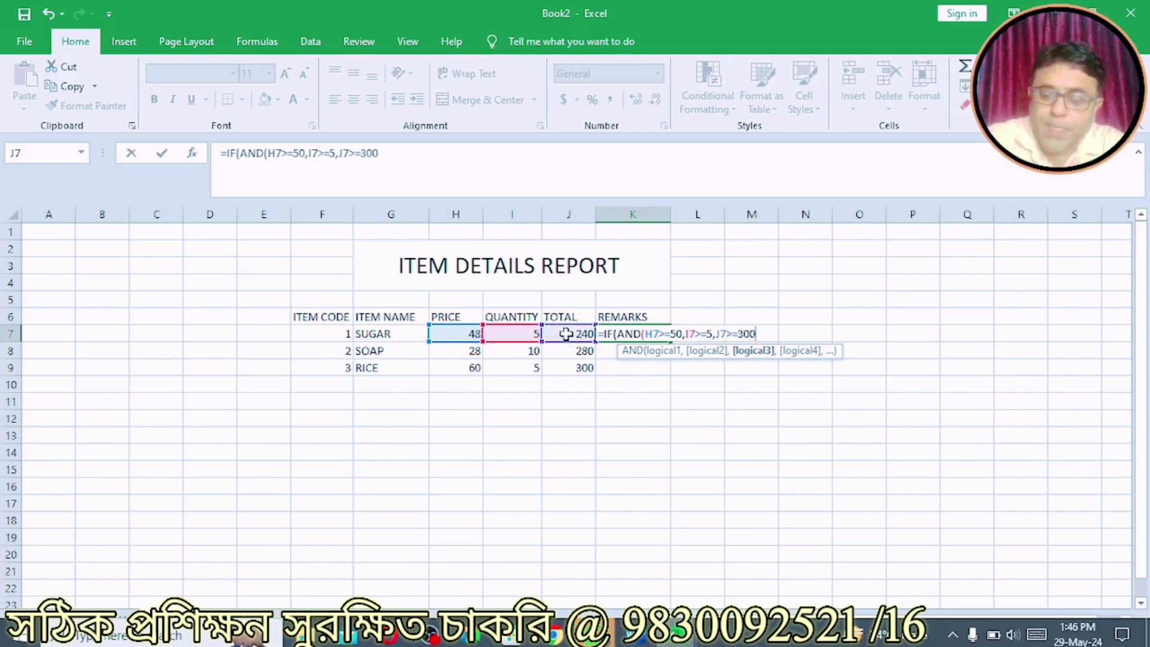
{"action": "type", "text": "),\""}
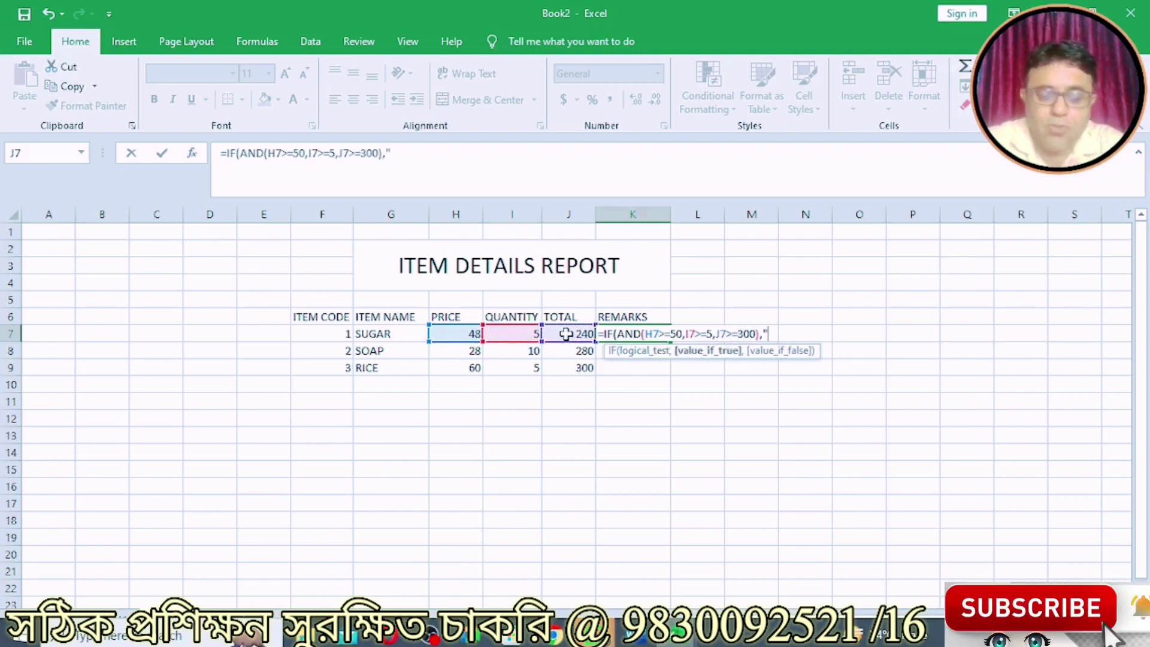
{"action": "type", "text": "GOOD"}
{"action": "type", "text": "\""}
{"action": "type", "text": ",\""}
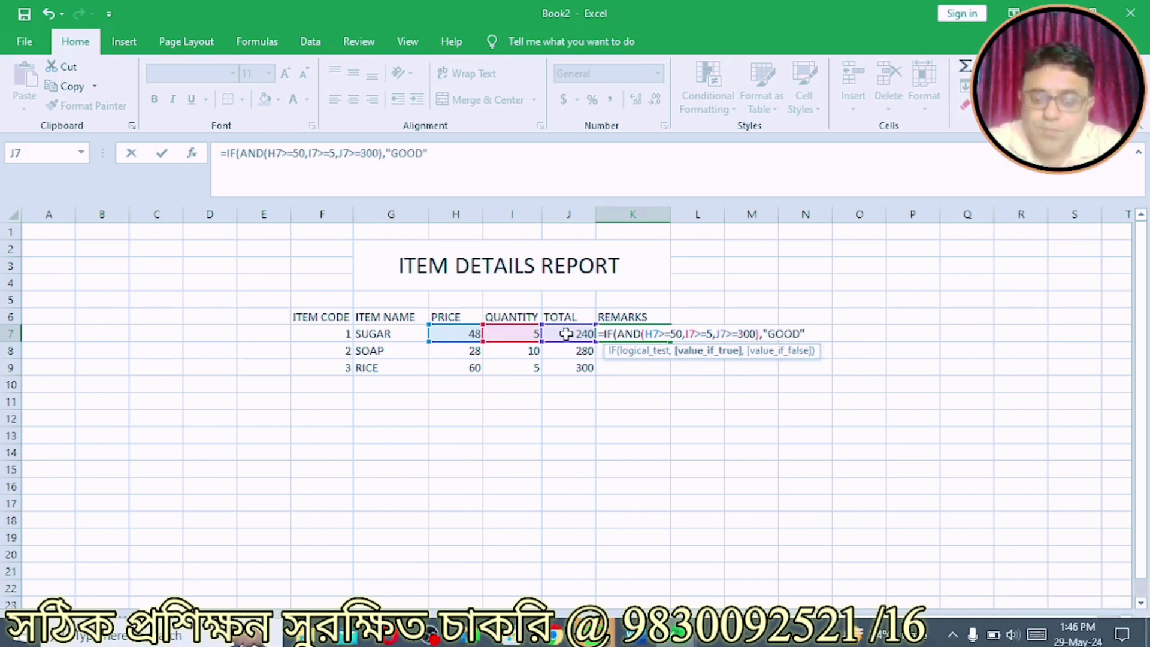
{"action": "key", "text": "Return"}
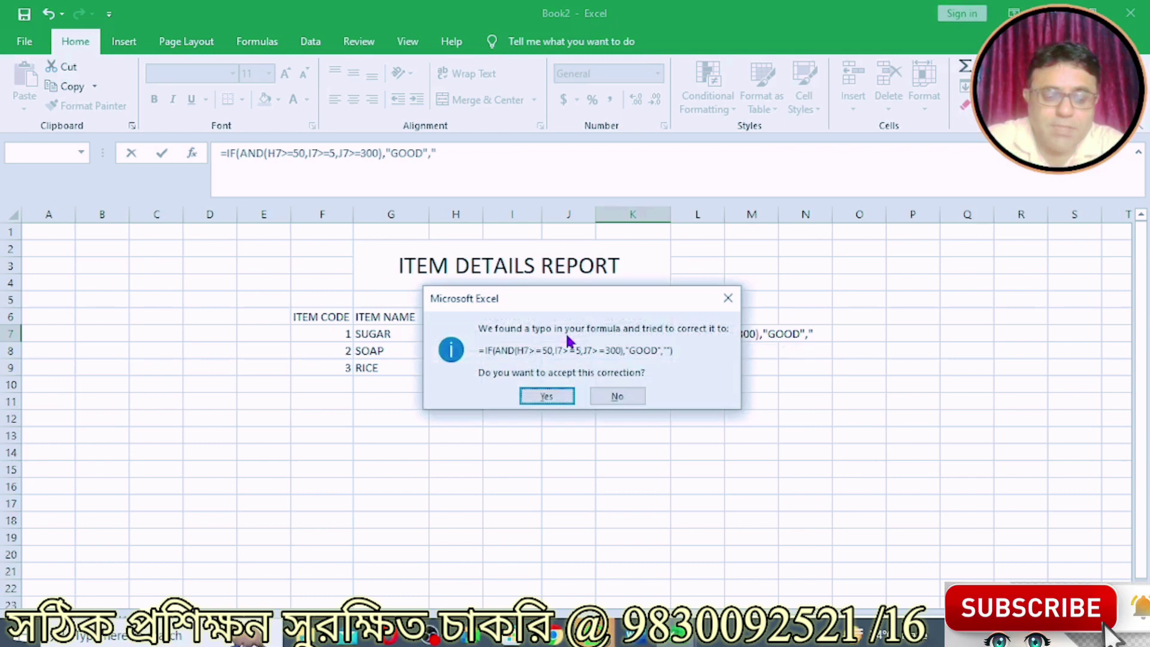
{"action": "left_click", "coordinate": [546, 396]}
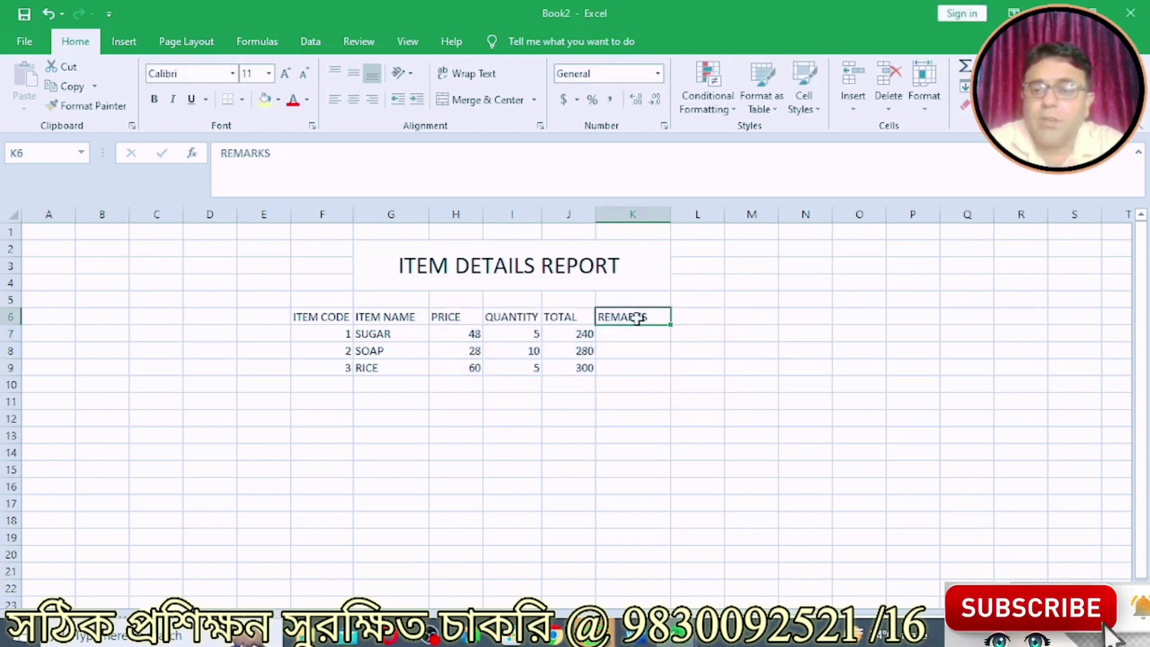
Add "BAD" as the false result: =IF(AND(H7>=50,I7>=5,J7>=300),"GOOD","BAD")
{"action": "double_click", "coordinate": [634, 333]}
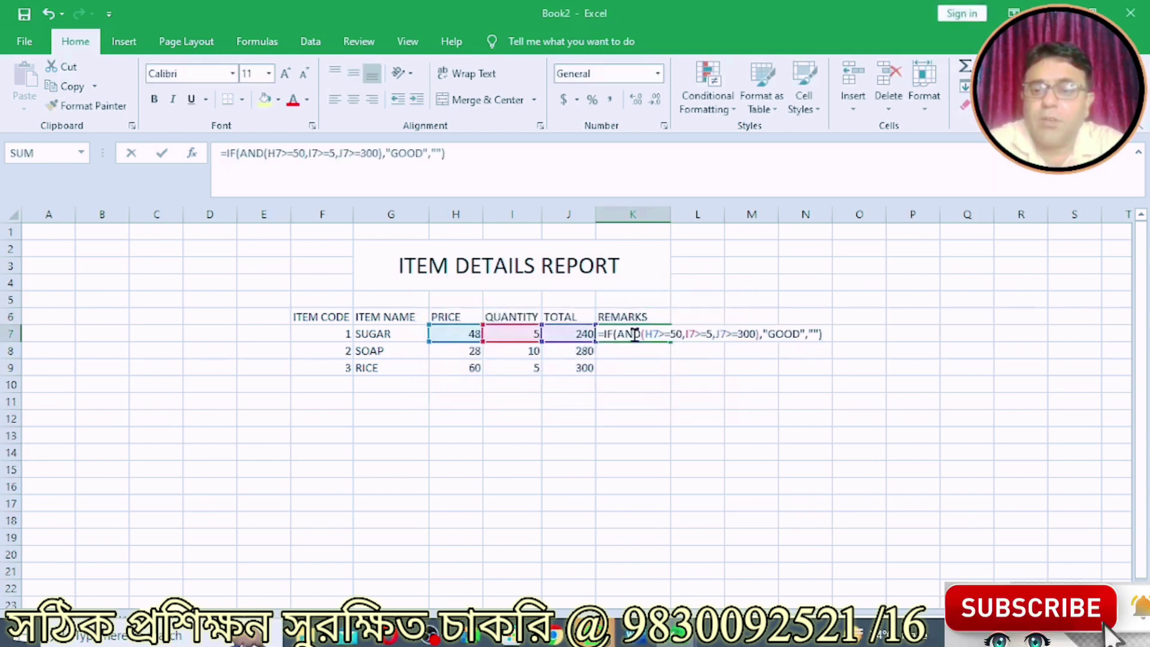
{"action": "left_click", "coordinate": [812, 334]}
{"action": "type", "text": "BAD"}
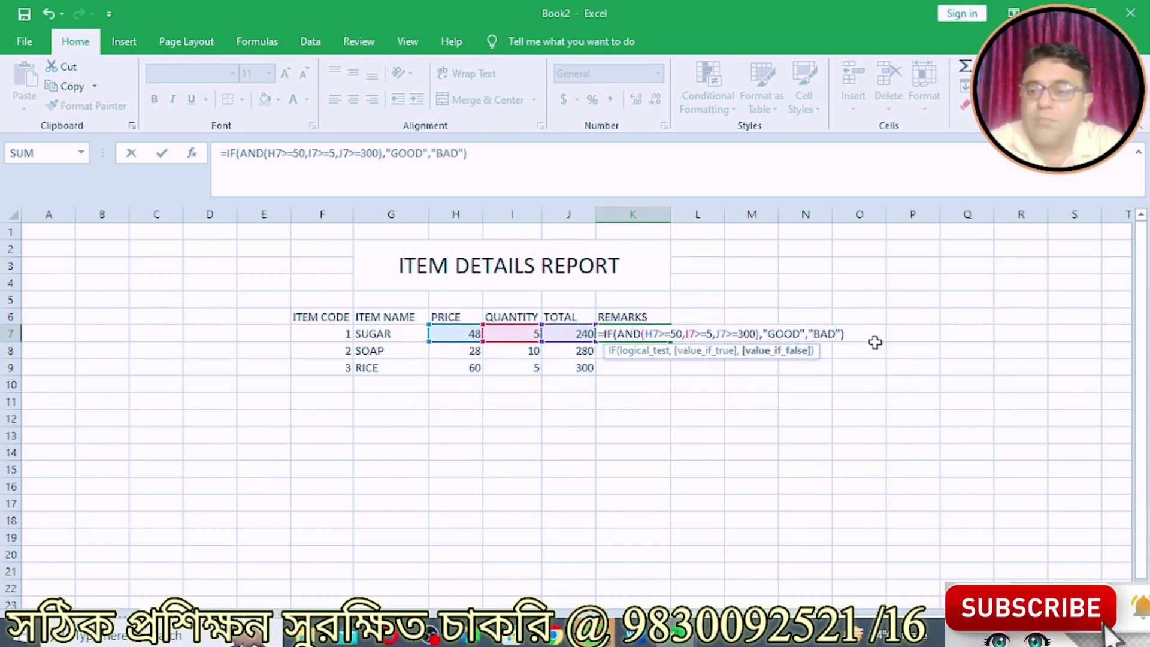
{"action": "key", "text": "Return"}
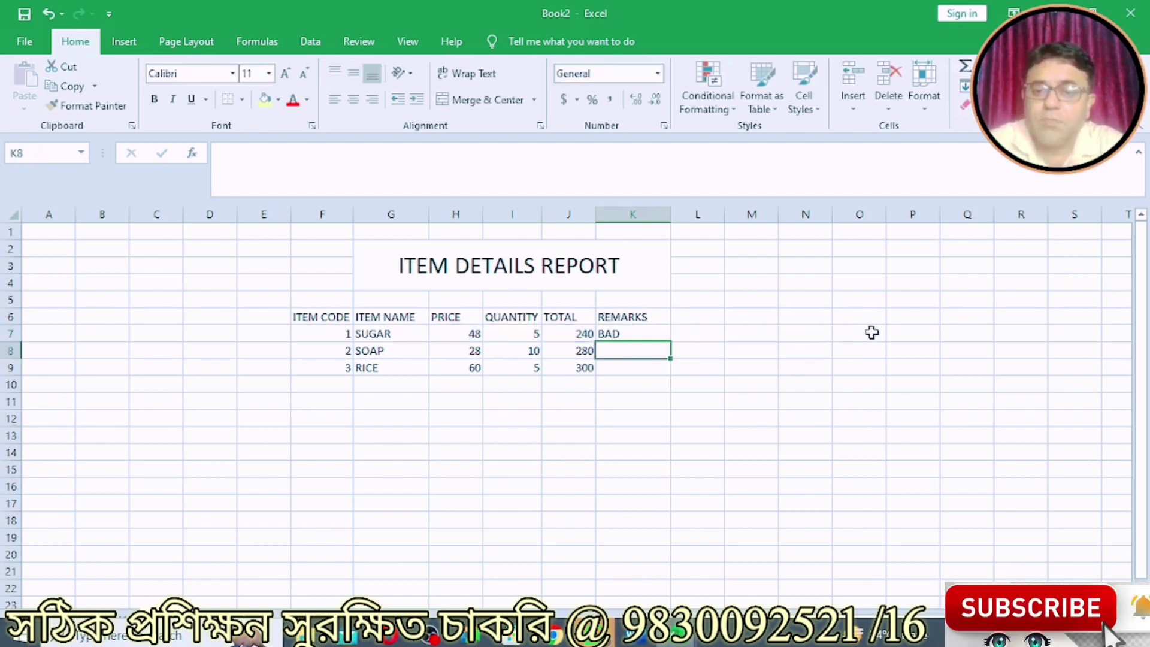
{"action": "left_click", "coordinate": [659, 333]}
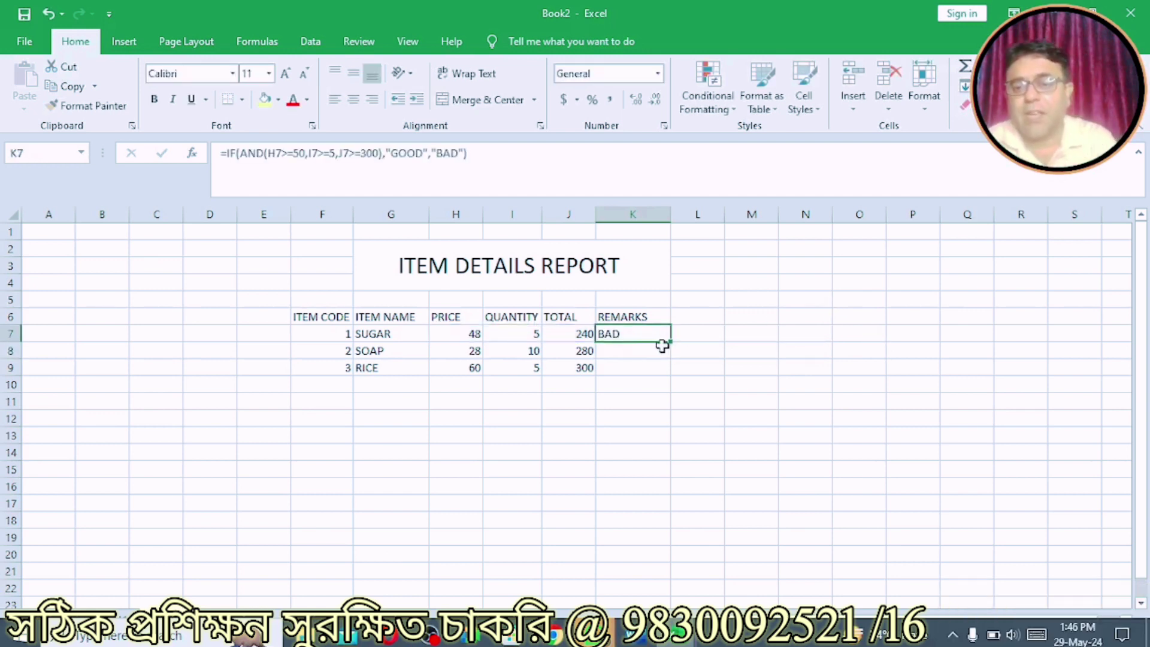
Fill K7's GOOD/BAD formula down to K9, rating SOAP BAD and RICE GOOD
{"action": "left_click_drag", "start_coordinate": [669, 340], "coordinate": [672, 382]}
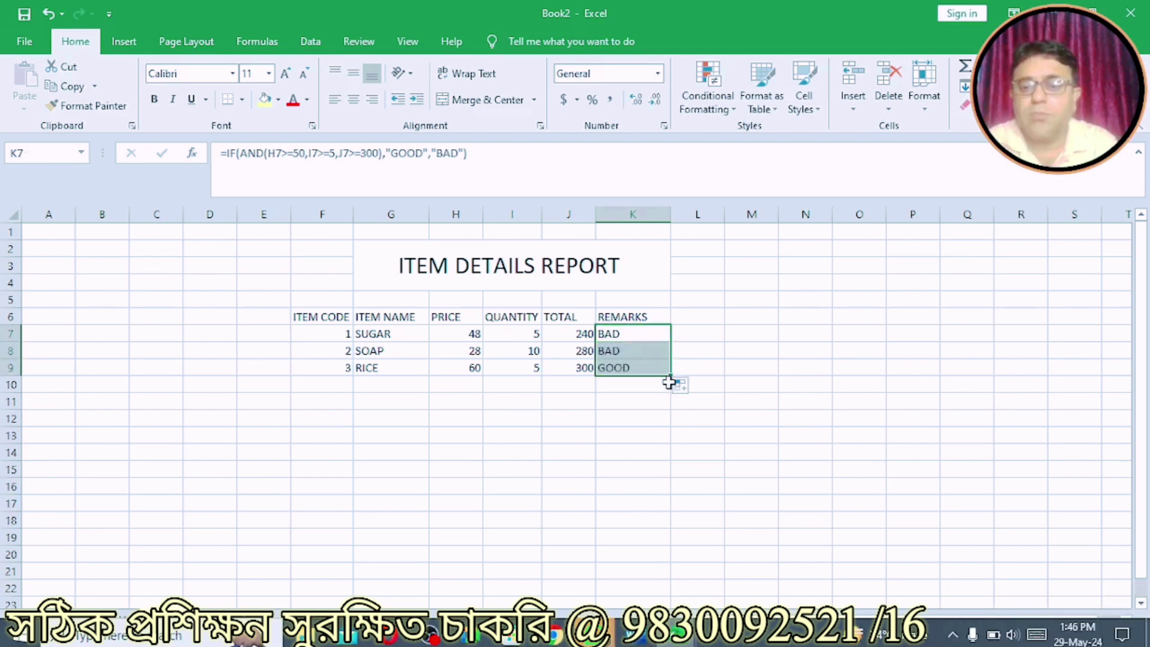
{"action": "left_click", "coordinate": [638, 333]}
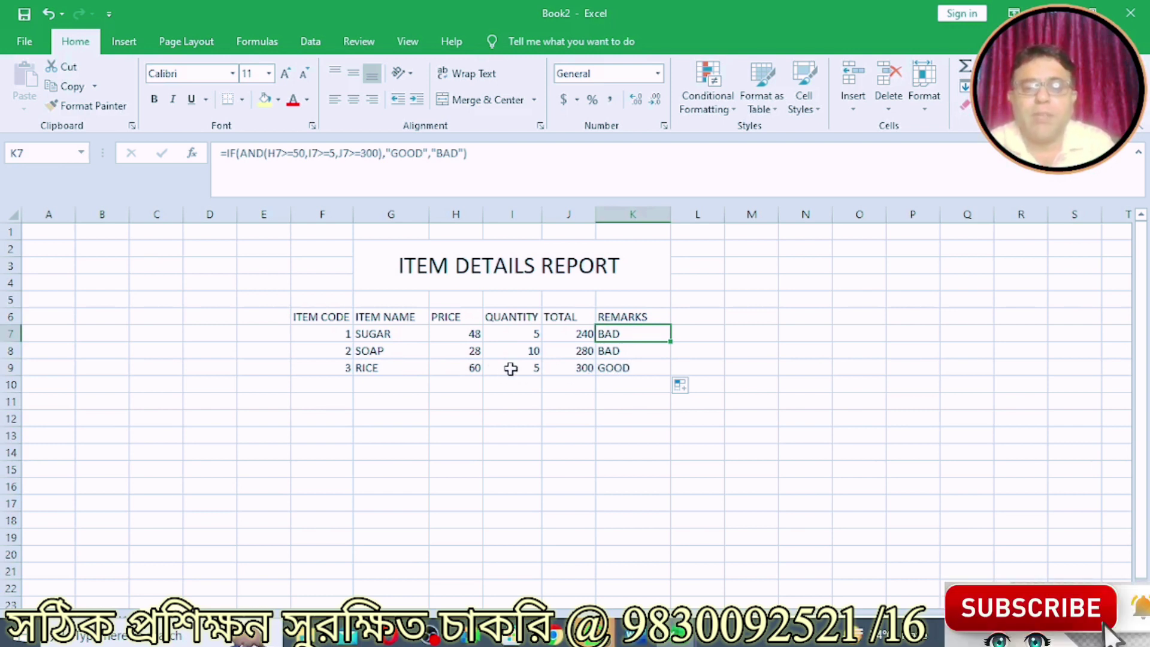
{"action": "left_click", "coordinate": [516, 350]}
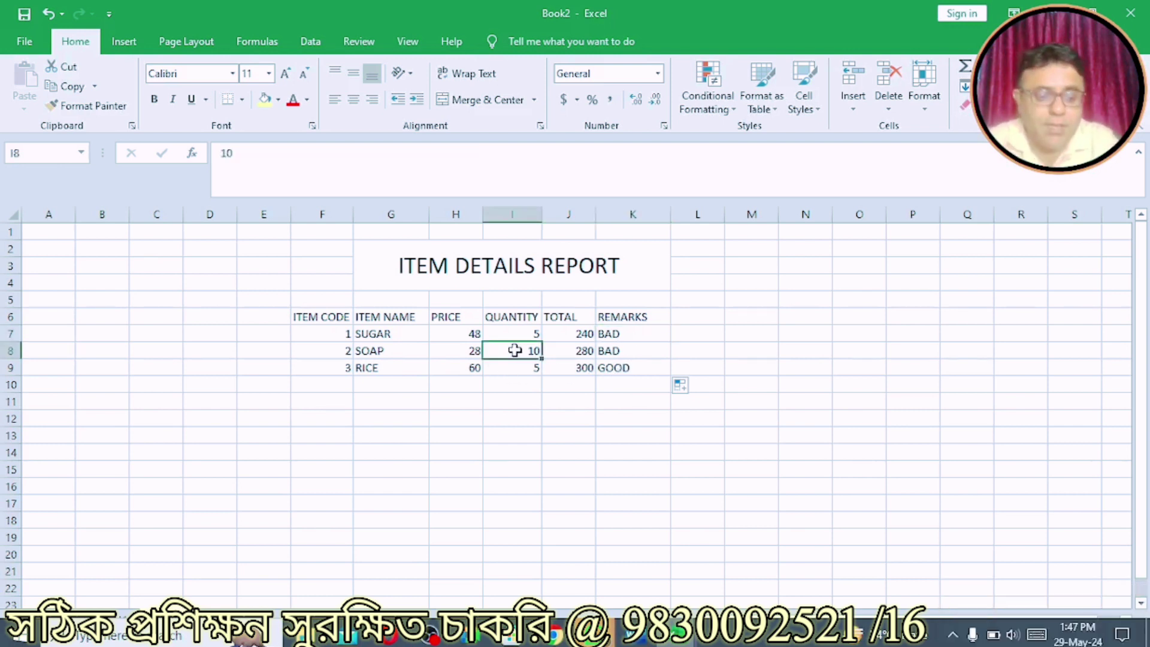
{"action": "type", "text": "13"}
{"action": "key", "text": "Return"}
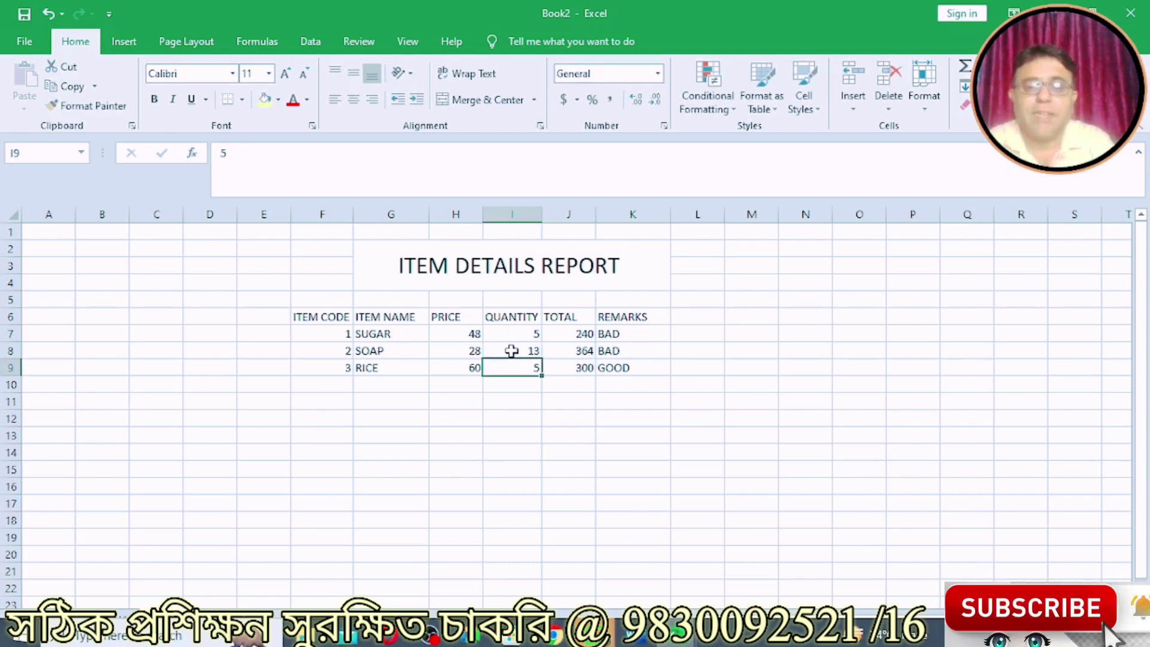
{"action": "left_click", "coordinate": [462, 350]}
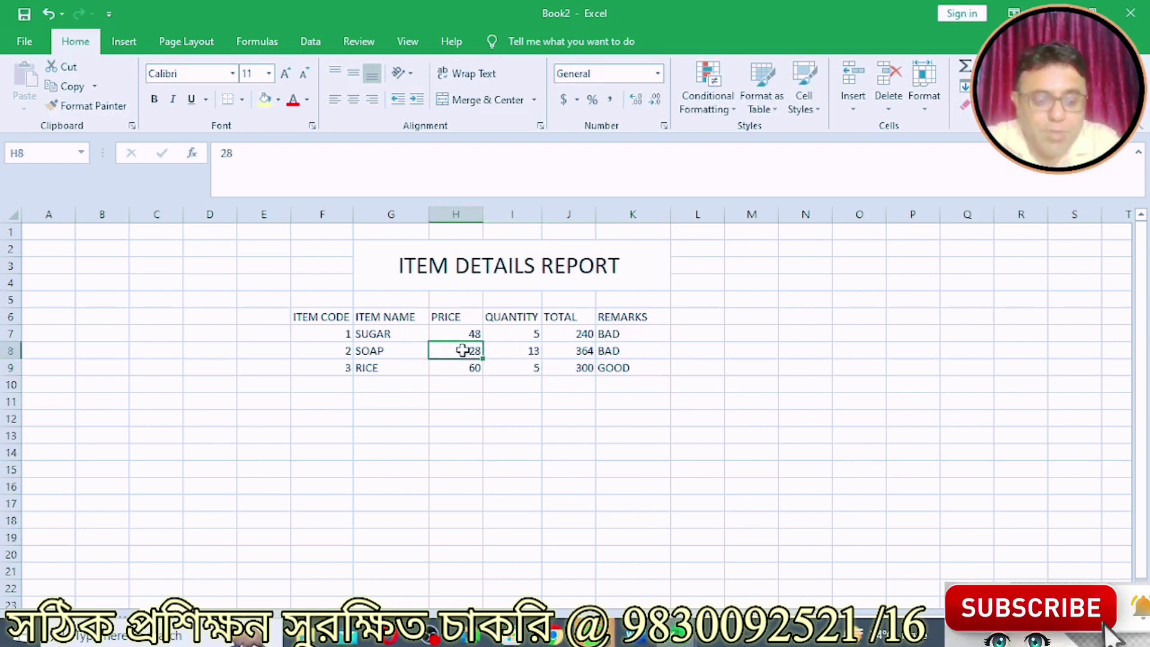
{"action": "type", "text": "56"}
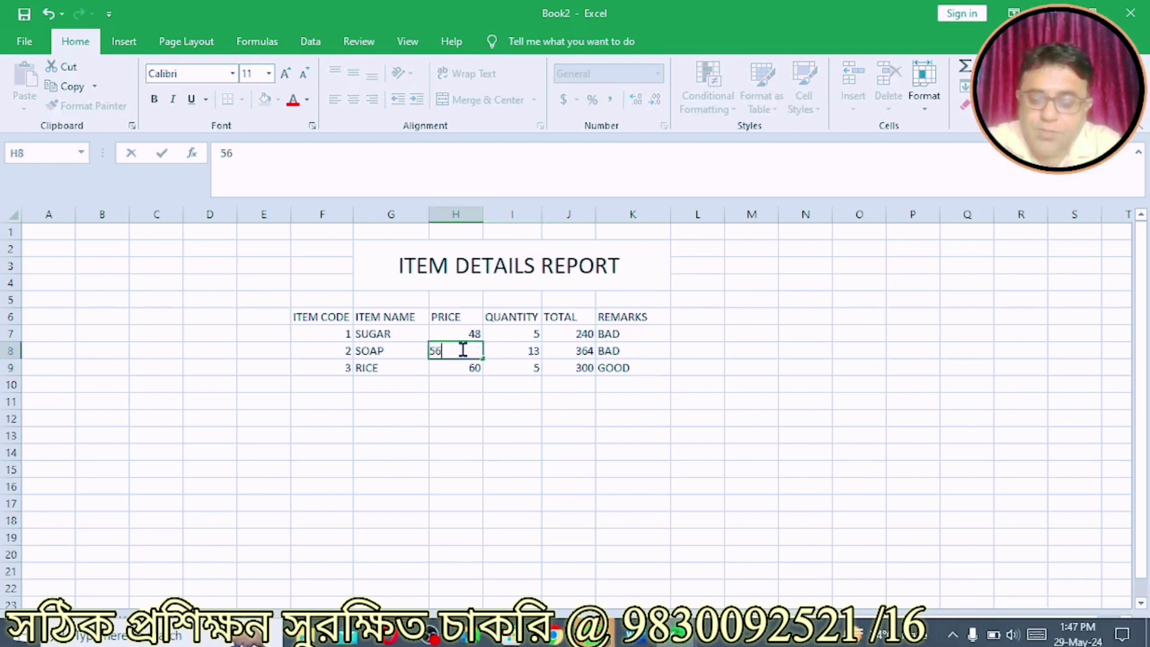
{"action": "key", "text": "Return"}
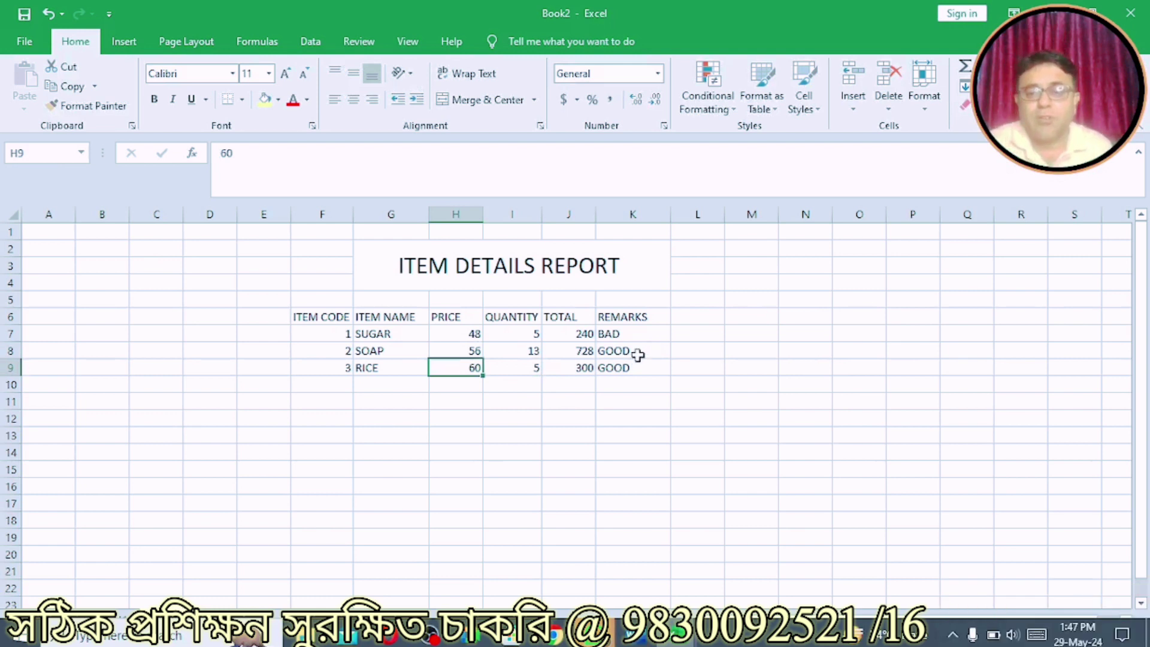
{"action": "left_click", "coordinate": [633, 352]}
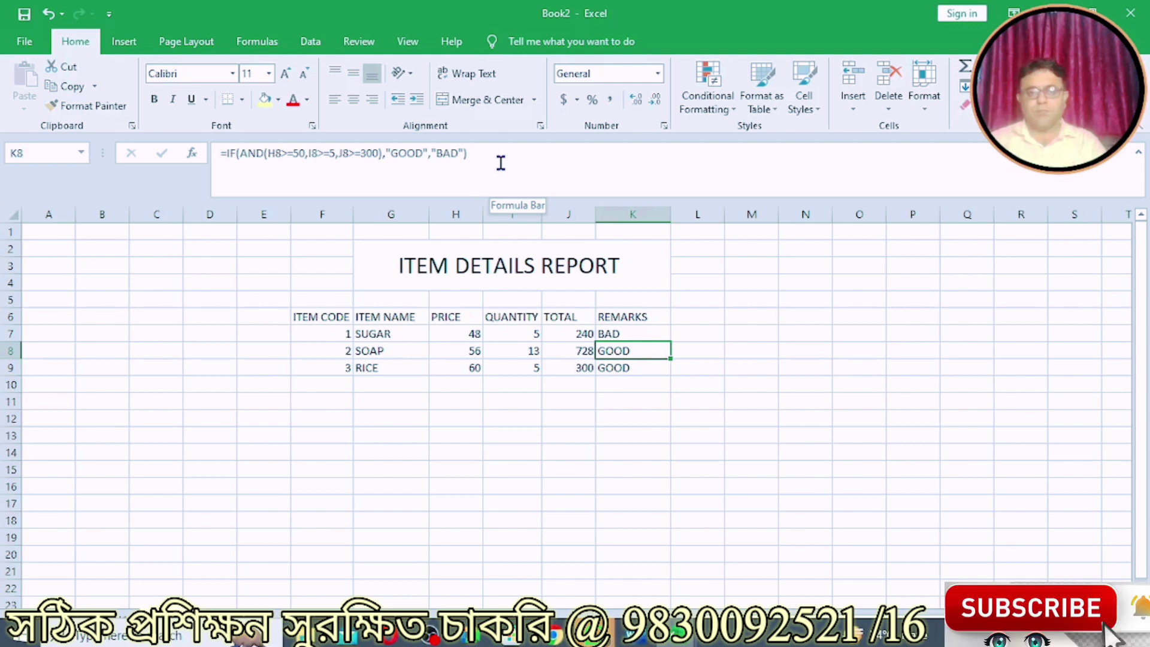
{"action": "left_click", "coordinate": [602, 415]}
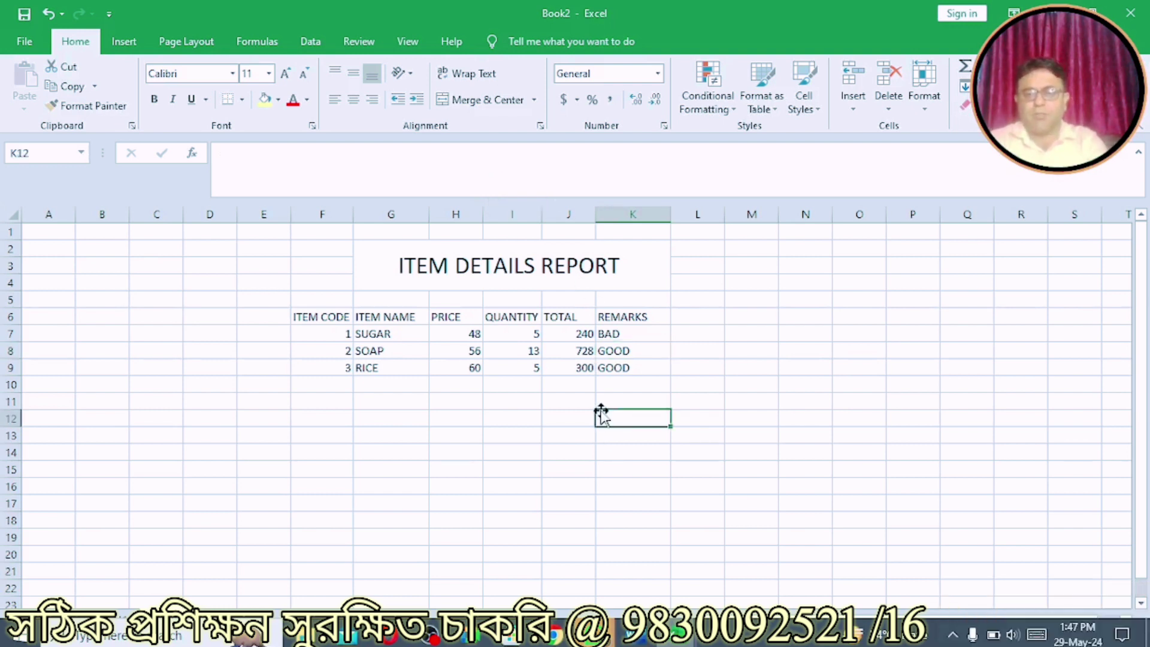
{"action": "left_click", "coordinate": [626, 335]}
{"action": "left_click_drag", "start_coordinate": [627, 337], "coordinate": [623, 367]}
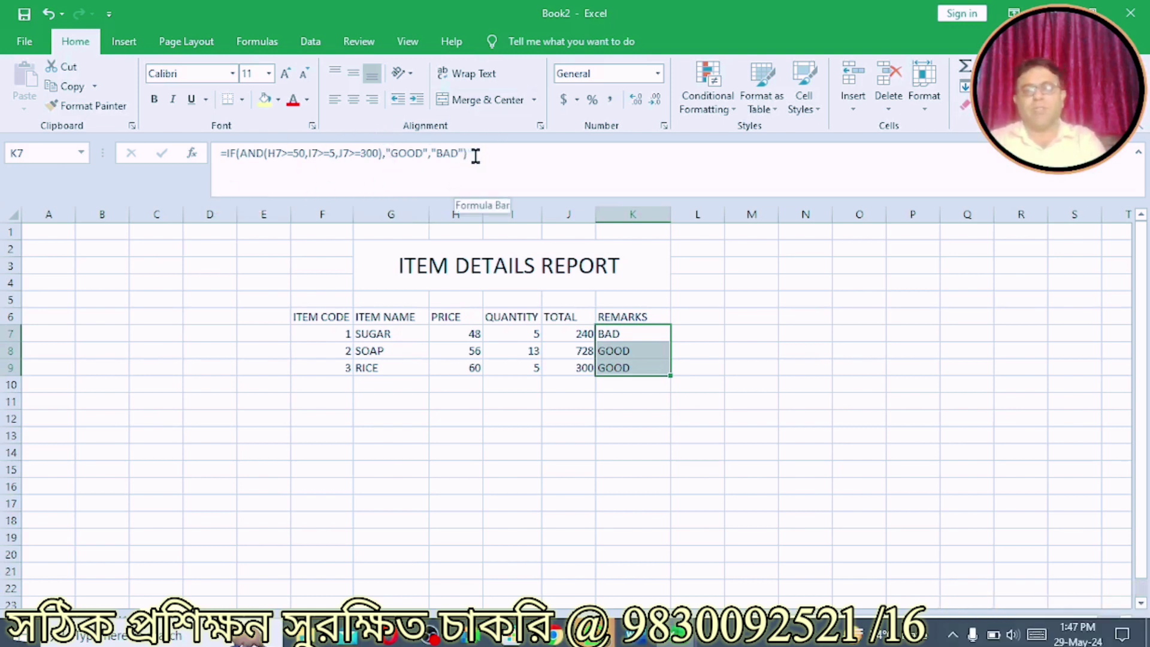
{"action": "left_click", "coordinate": [775, 368]}
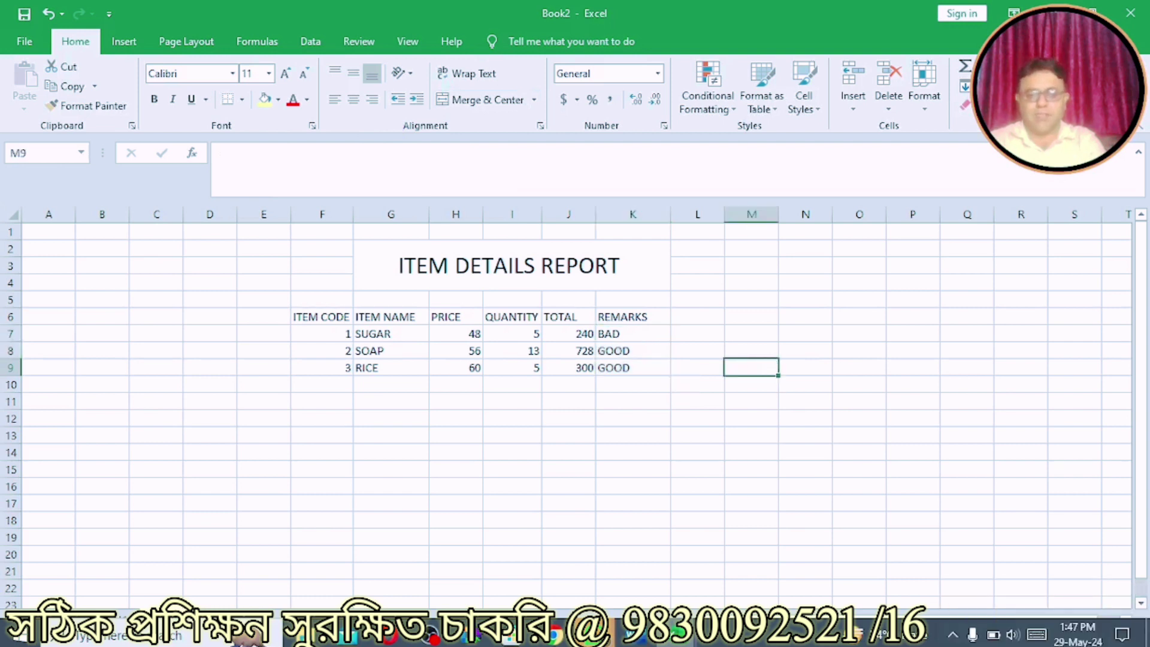
Highlight the Class 4 chart topics in the Word syllabus, then return to Excel's Book2
{"action": "key", "text": "alt+Tab"}
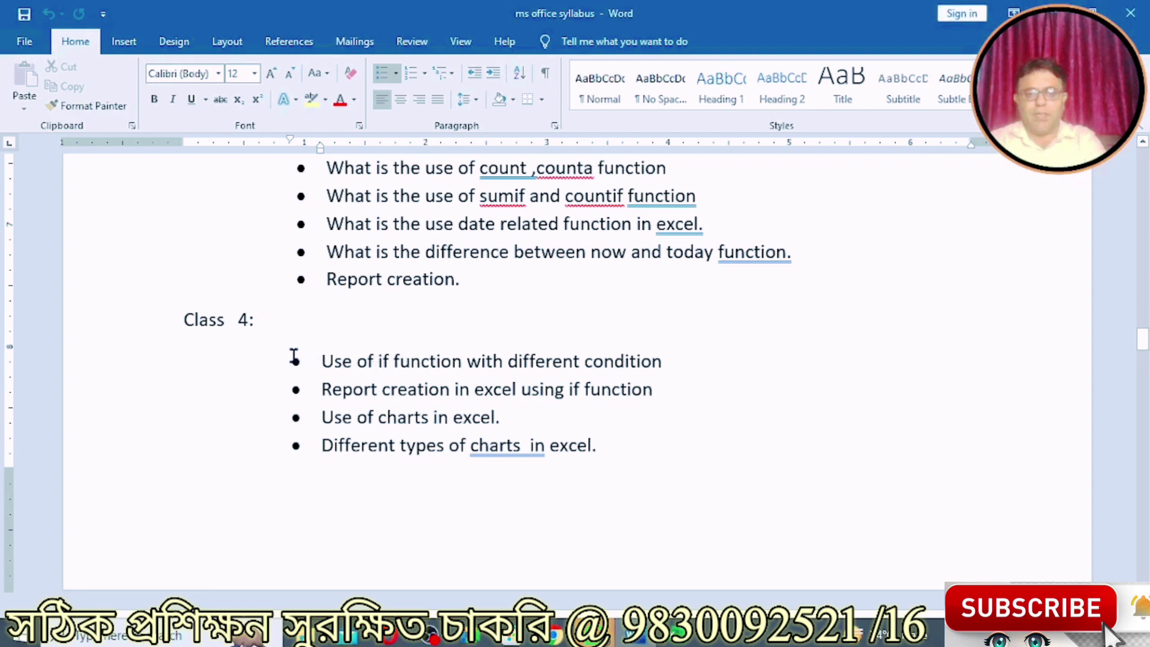
{"action": "left_click_drag", "start_coordinate": [311, 364], "coordinate": [506, 392]}
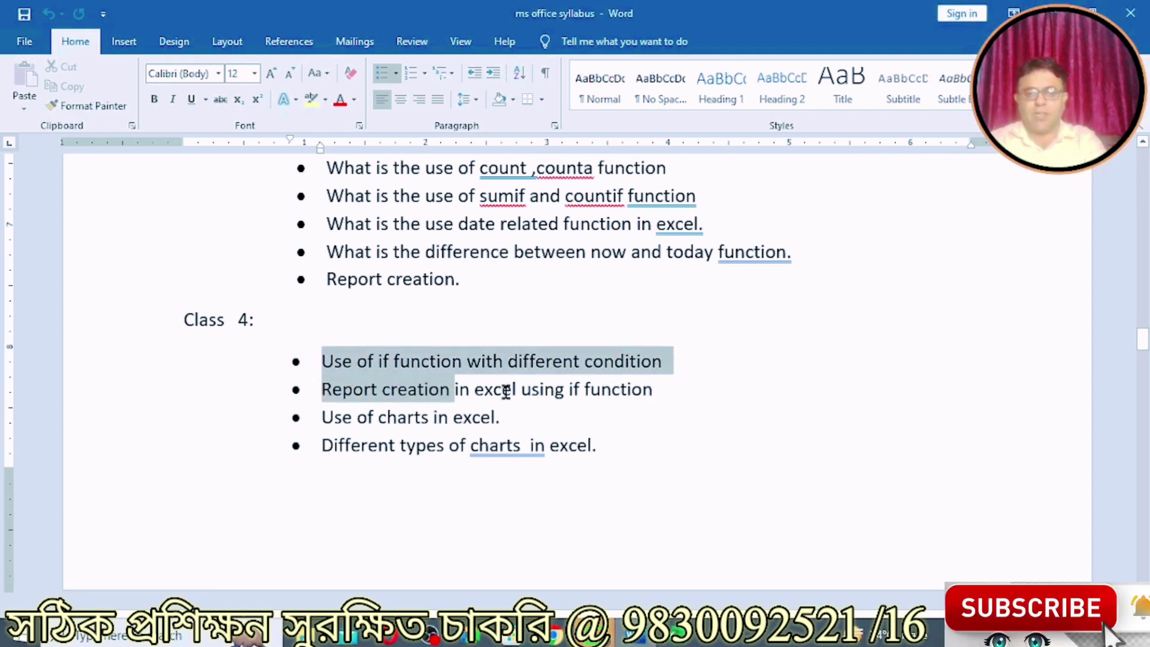
{"action": "left_click_drag", "start_coordinate": [506, 392], "coordinate": [677, 391]}
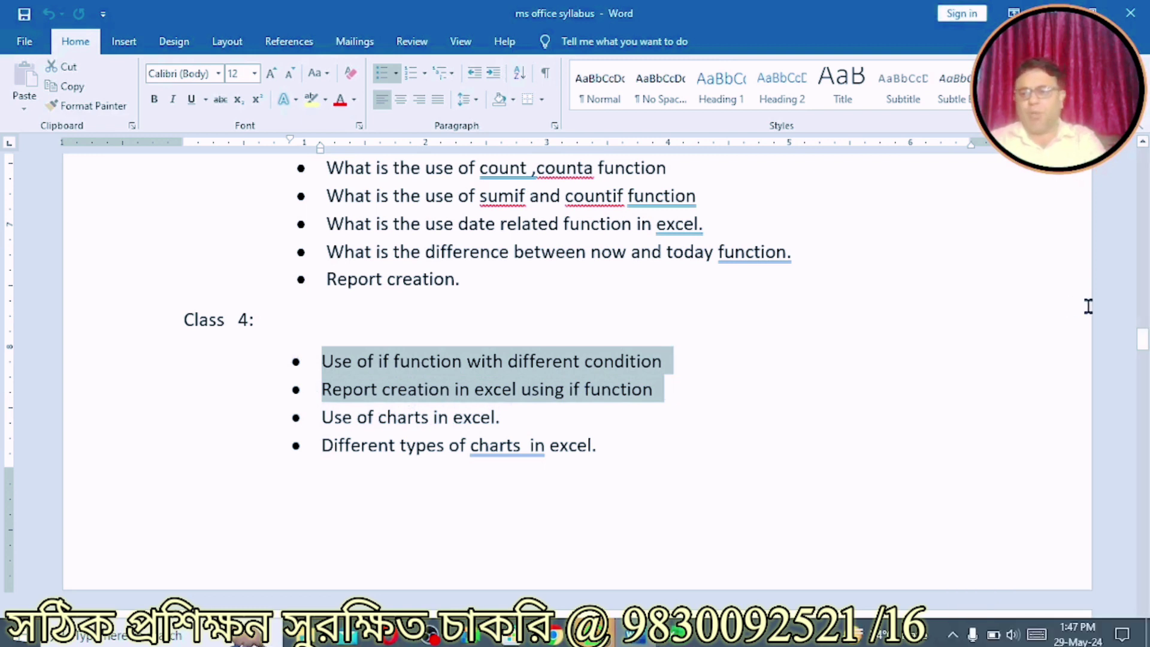
{"action": "left_click", "coordinate": [564, 418]}
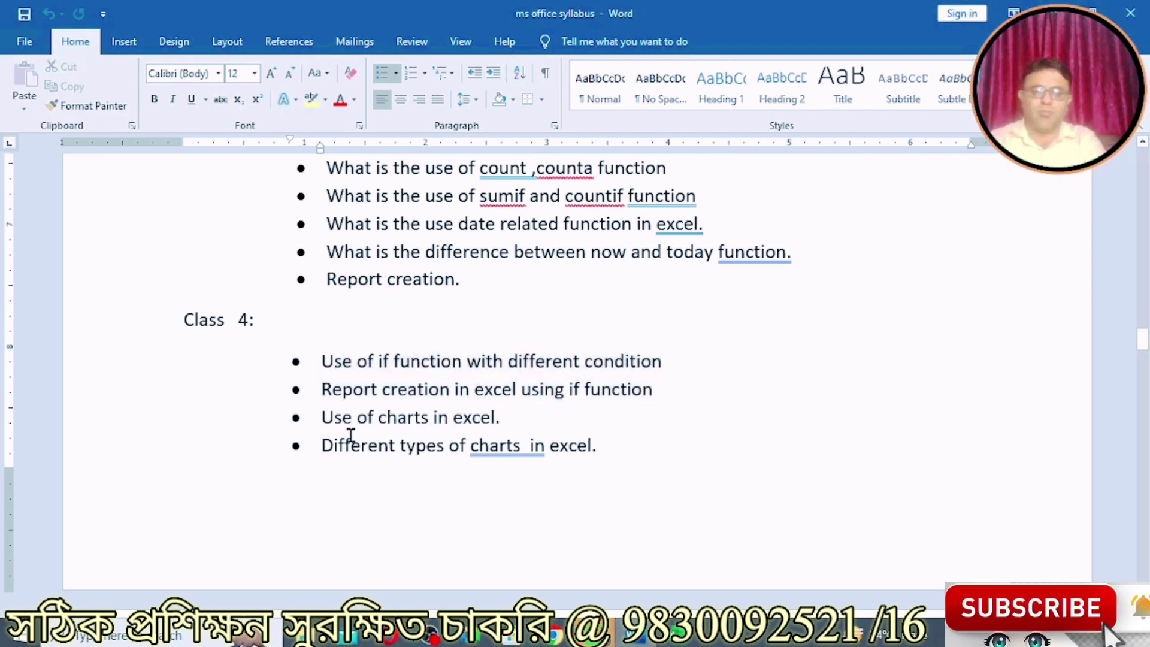
{"action": "left_click_drag", "start_coordinate": [319, 415], "coordinate": [608, 452]}
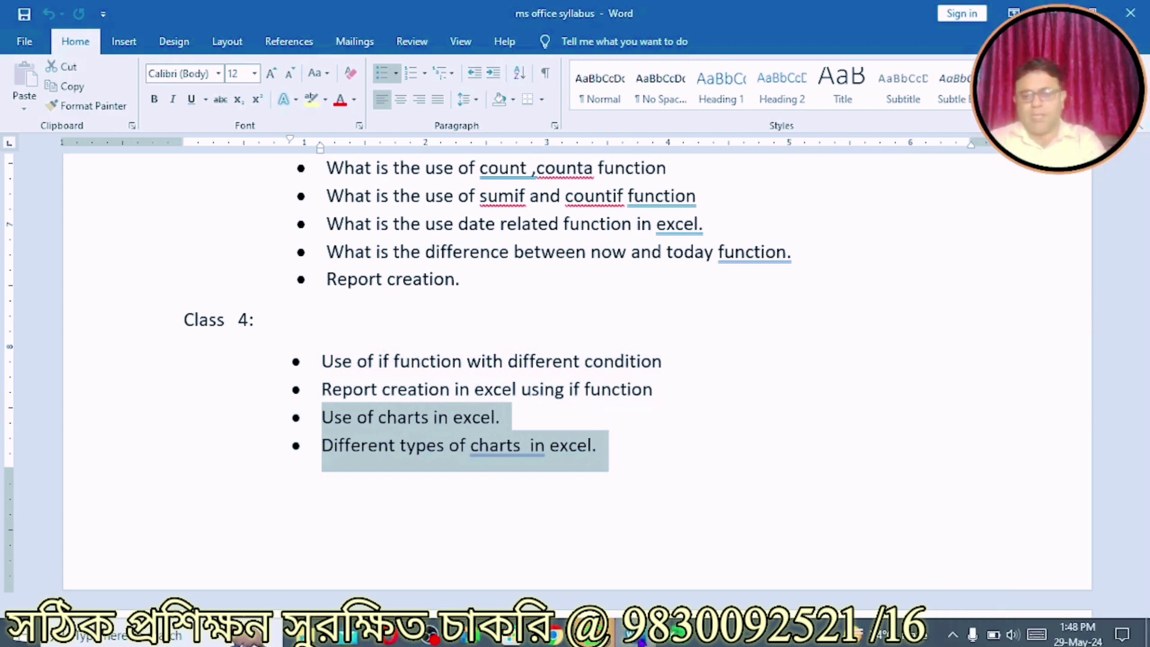
{"action": "mouse_move", "coordinate": [676, 635]}
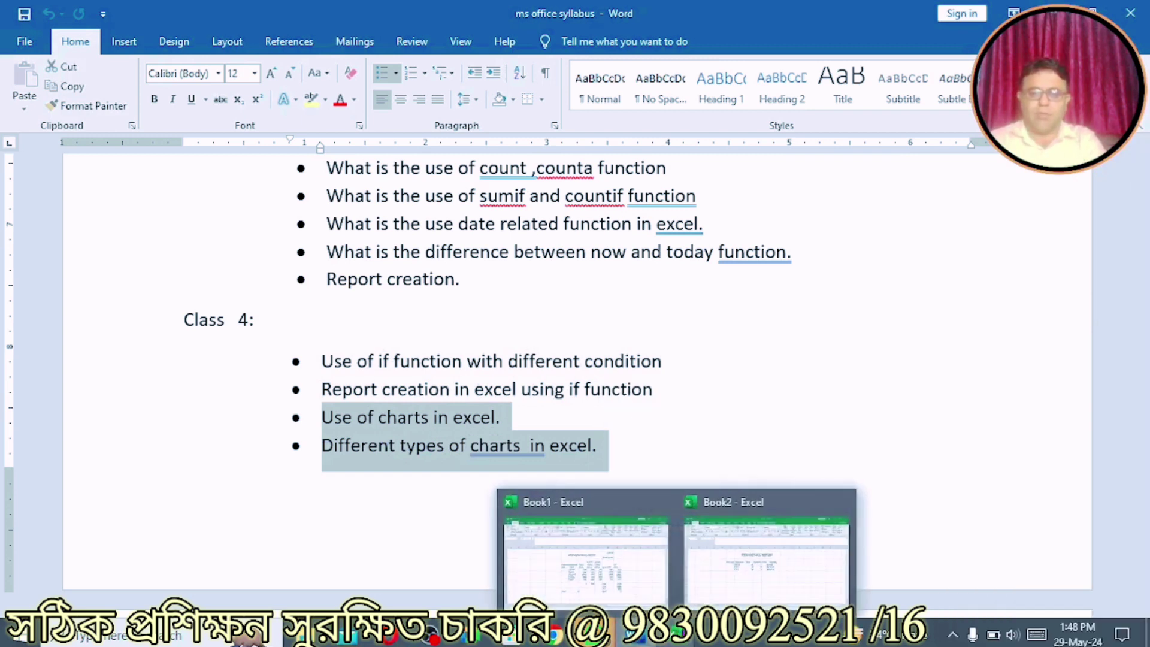
{"action": "left_click", "coordinate": [578, 602]}
{"action": "left_click", "coordinate": [694, 530]}
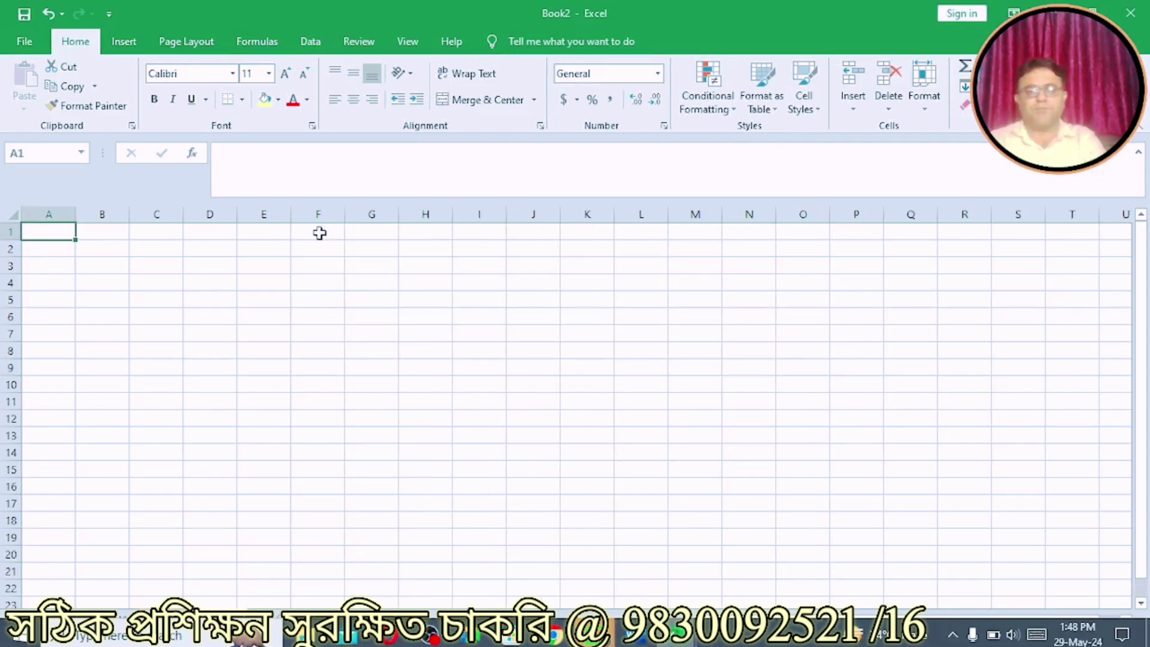
Merge cells H2:L4 and enter the title ITEM DETAILS
{"action": "left_click", "coordinate": [369, 249]}
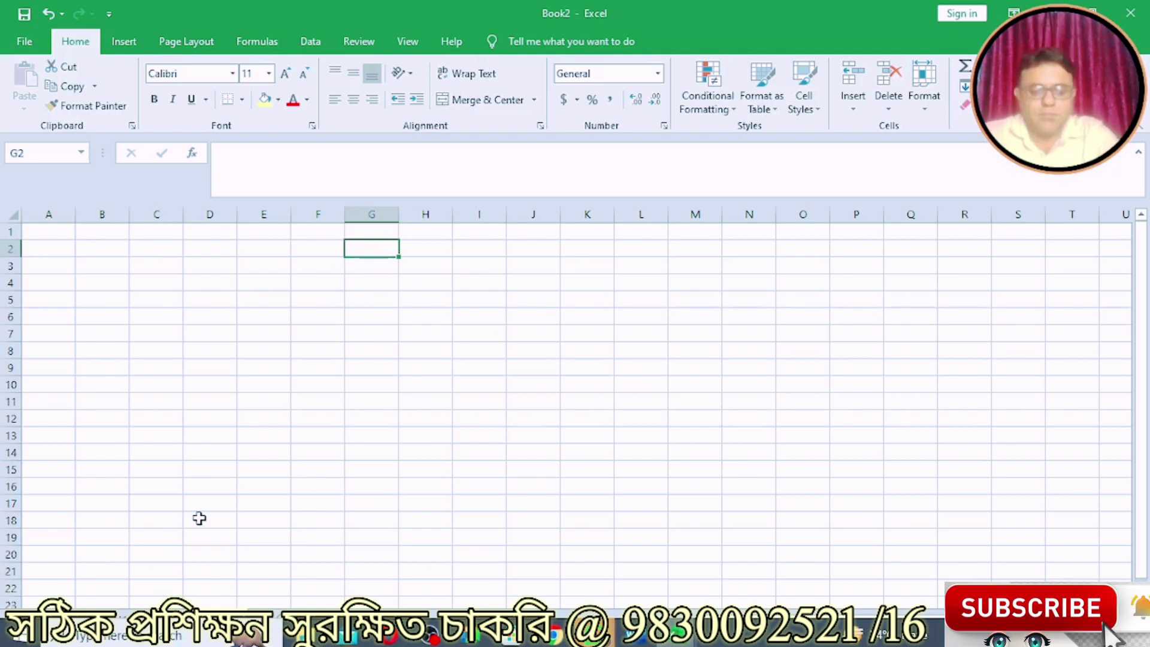
{"action": "type", "text": "ITEM"}
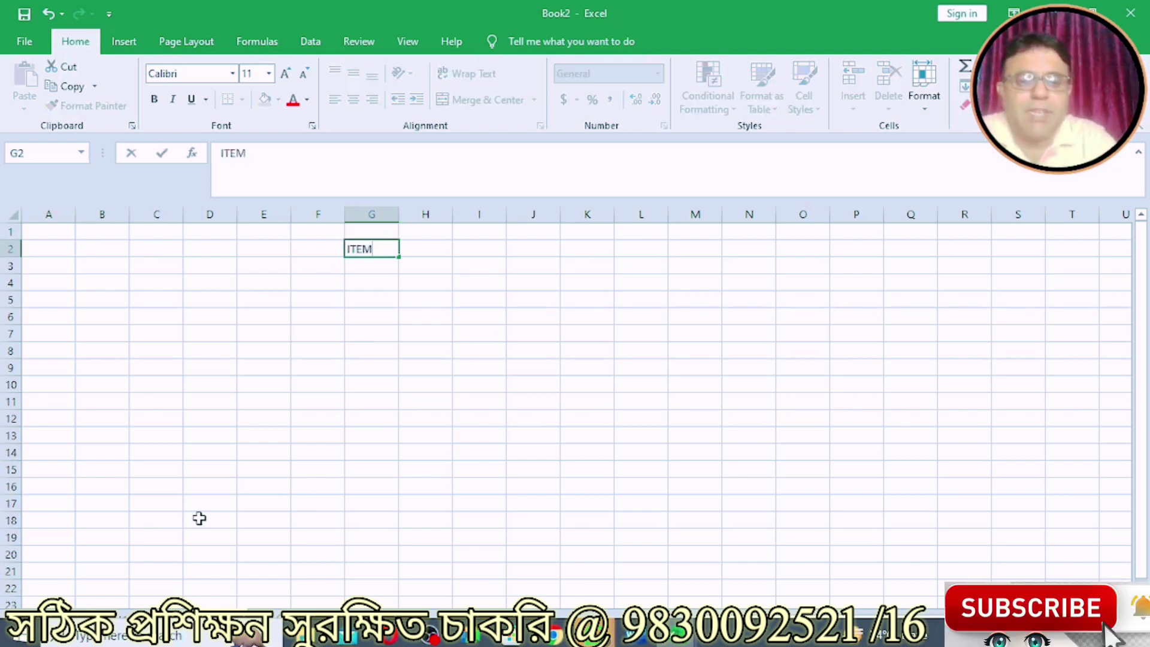
{"action": "key", "text": "BackSpace"}
{"action": "key", "text": "BackSpace"}
{"action": "key", "text": "BackSpace"}
{"action": "key", "text": "BackSpace"}
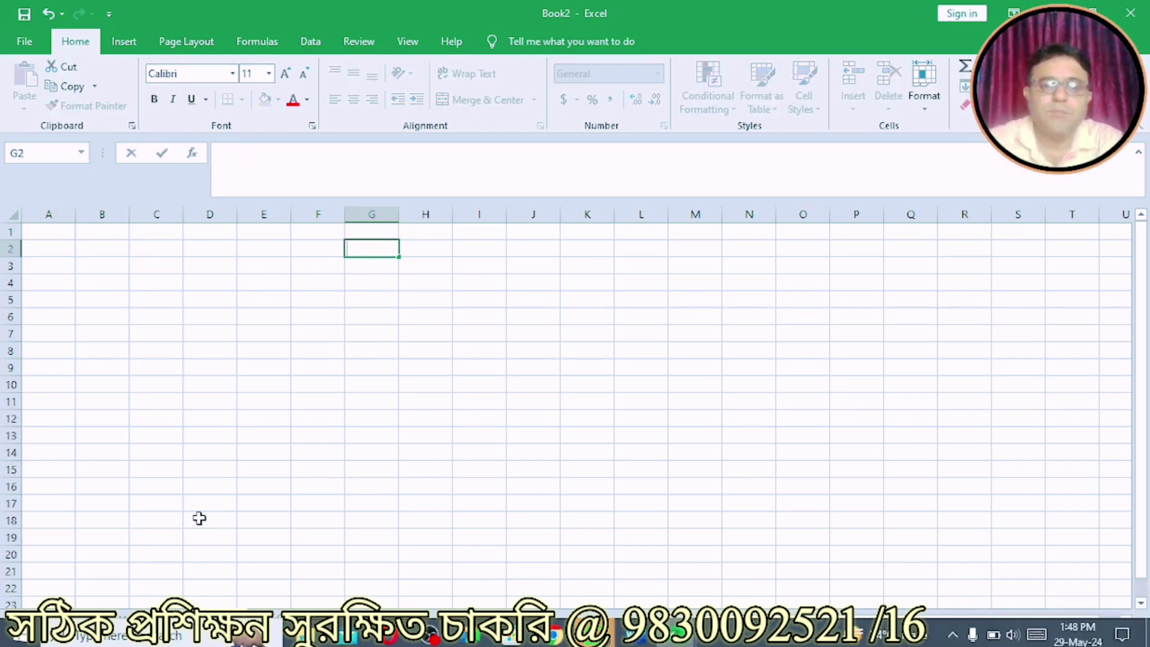
{"action": "left_click", "coordinate": [487, 354]}
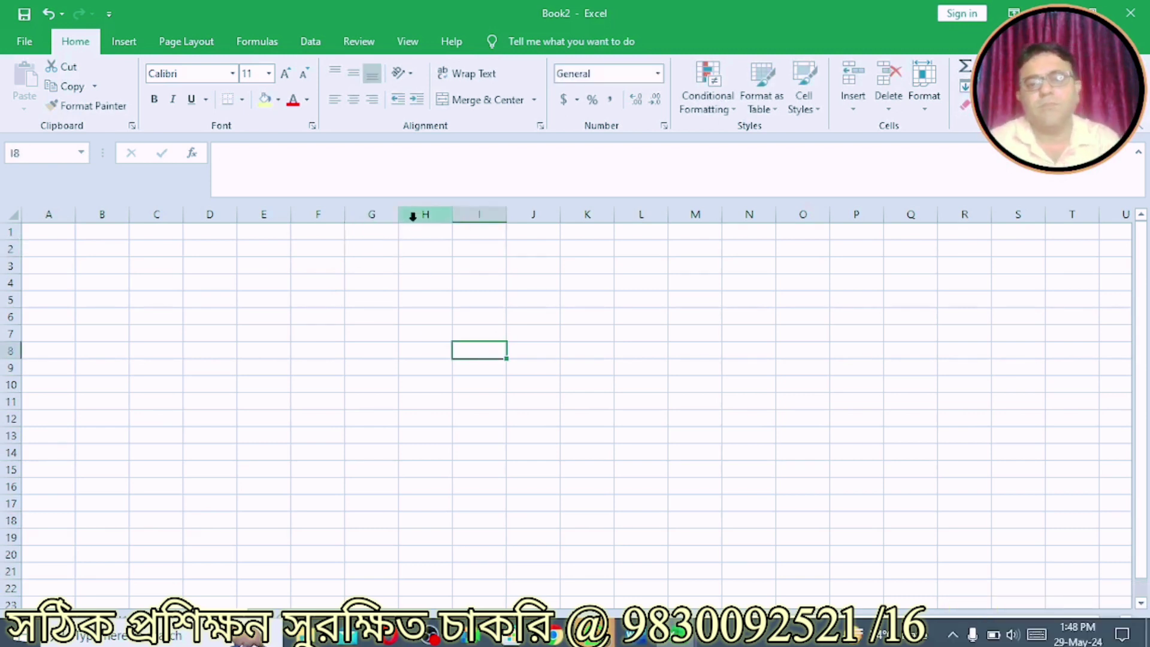
{"action": "left_click_drag", "start_coordinate": [416, 249], "coordinate": [634, 287]}
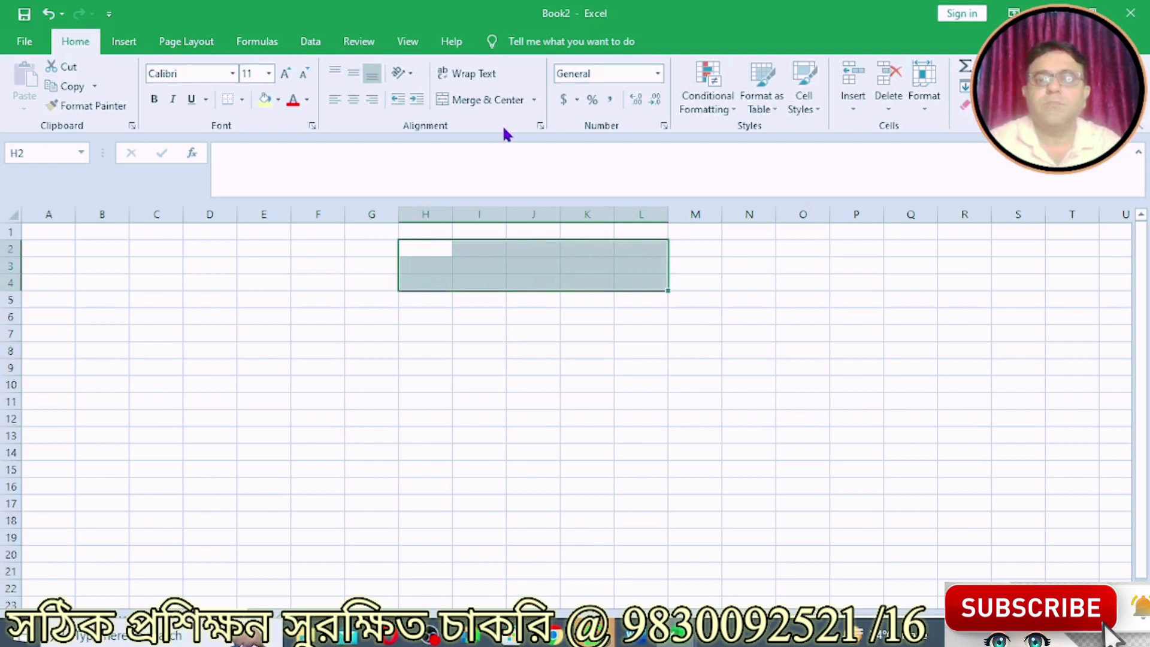
{"action": "left_click", "coordinate": [484, 110]}
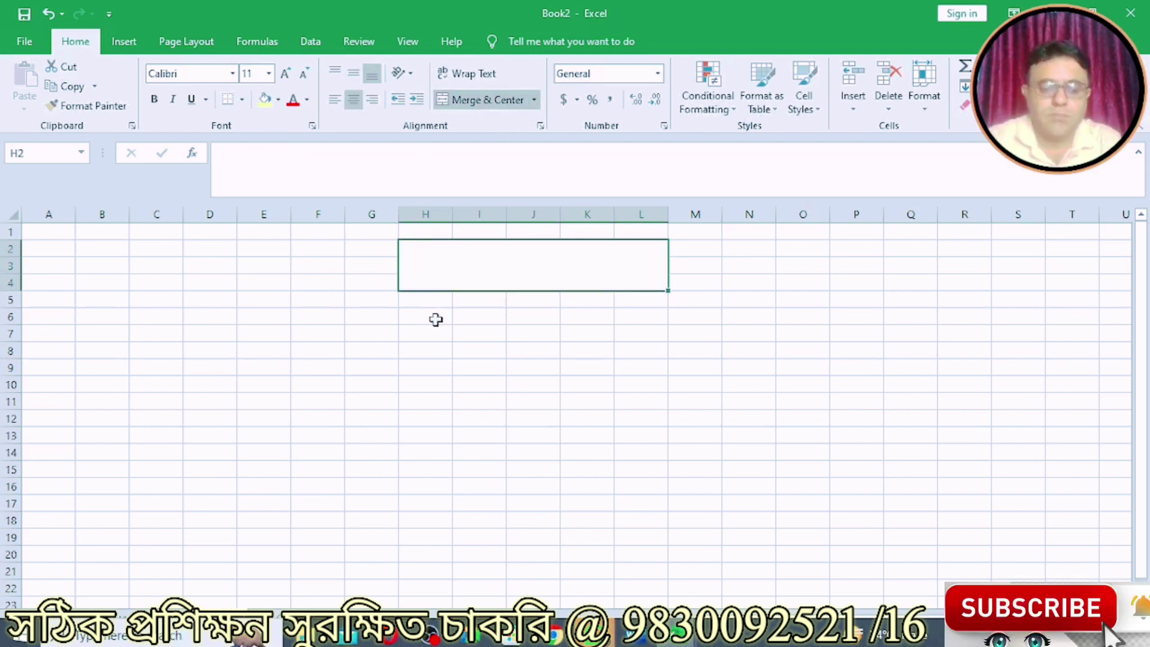
{"action": "type", "text": "ITEM"}
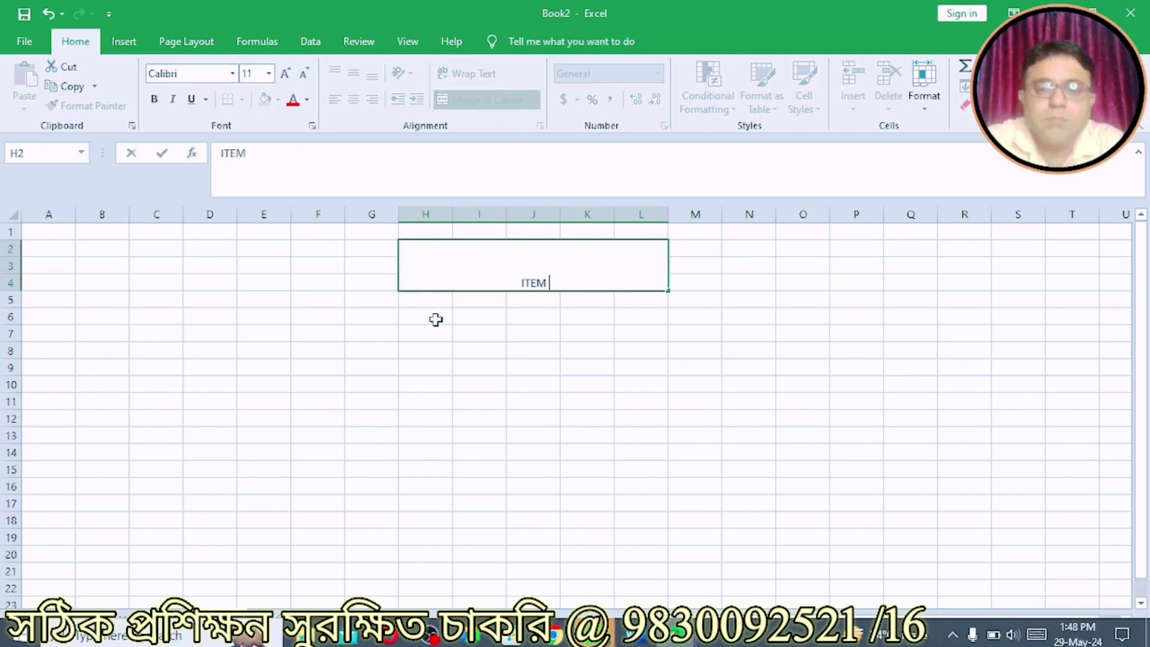
{"action": "type", "text": " DETAILS"}
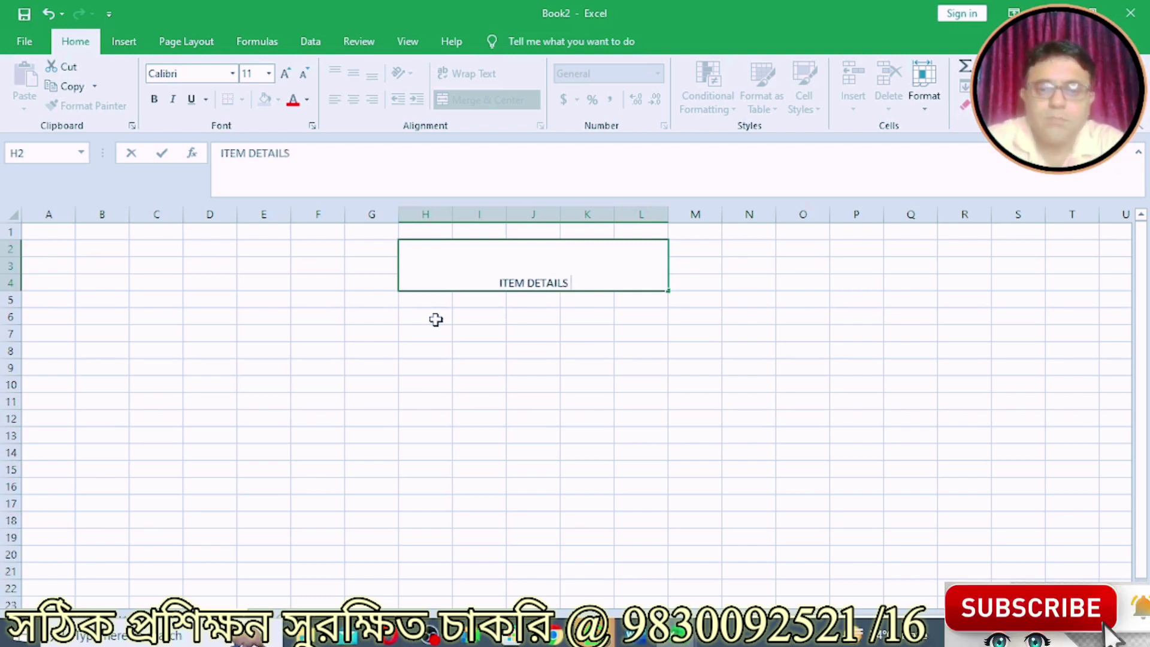
{"action": "left_click", "coordinate": [553, 327]}
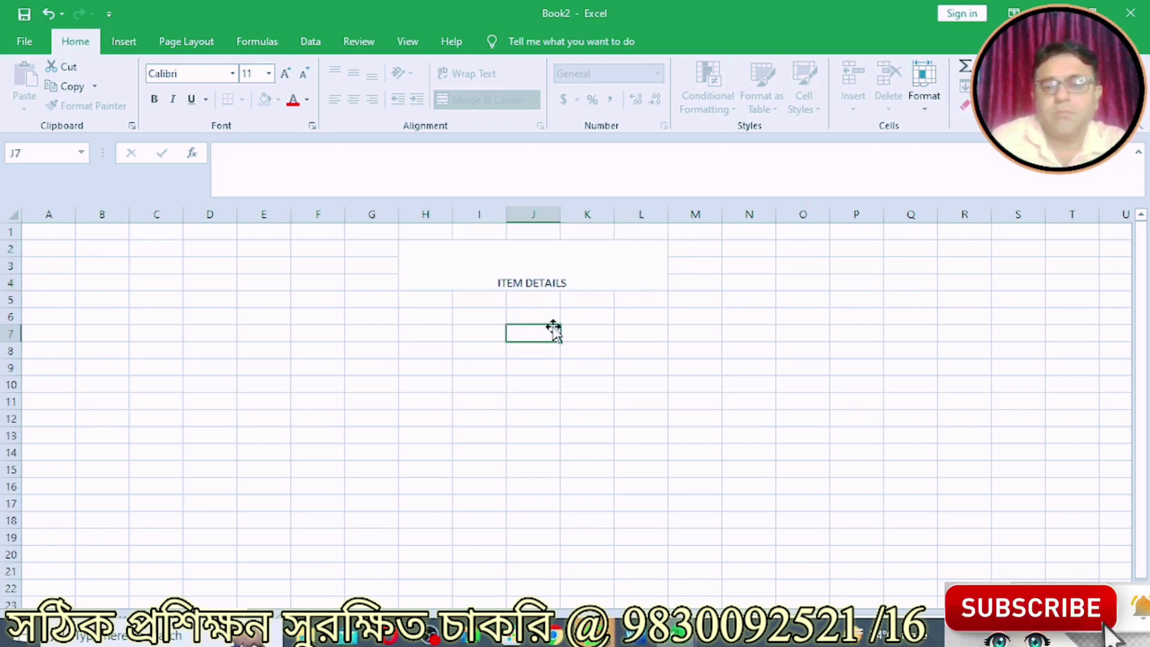
Middle-align the ITEM DETAILS title and enlarge its font to 22
{"action": "left_click", "coordinate": [544, 267]}
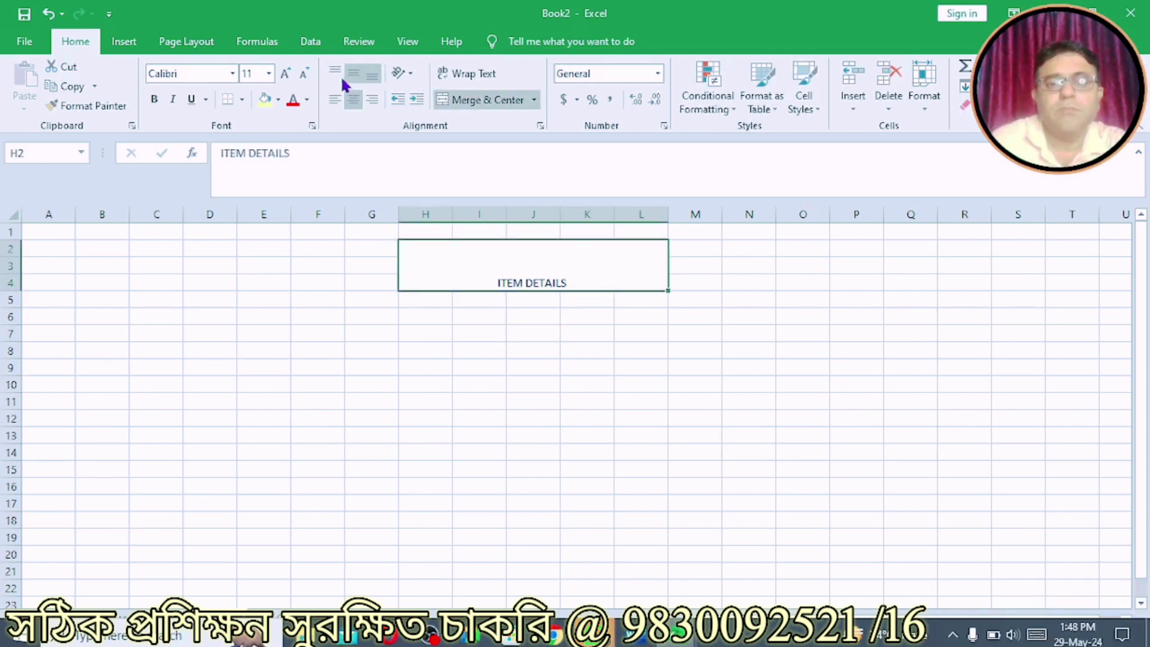
{"action": "left_click", "coordinate": [356, 82]}
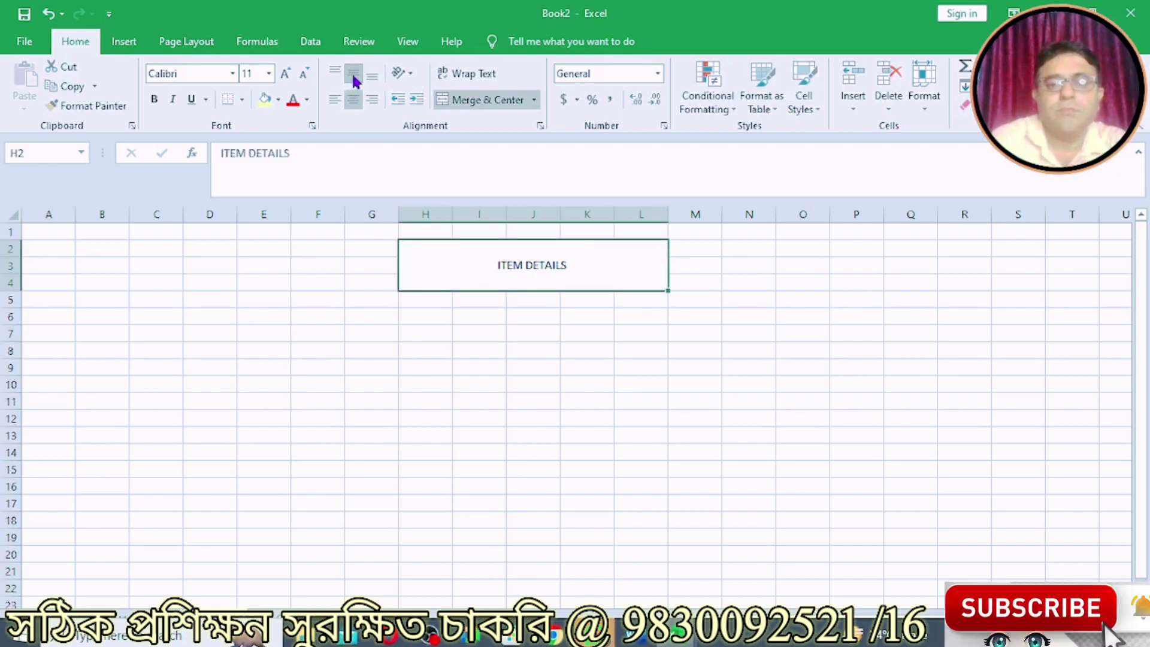
{"action": "left_click", "coordinate": [286, 74]}
{"action": "left_click", "coordinate": [285, 74]}
{"action": "left_click", "coordinate": [285, 74]}
{"action": "left_click", "coordinate": [285, 75]}
{"action": "left_click", "coordinate": [285, 74]}
{"action": "left_click", "coordinate": [285, 74]}
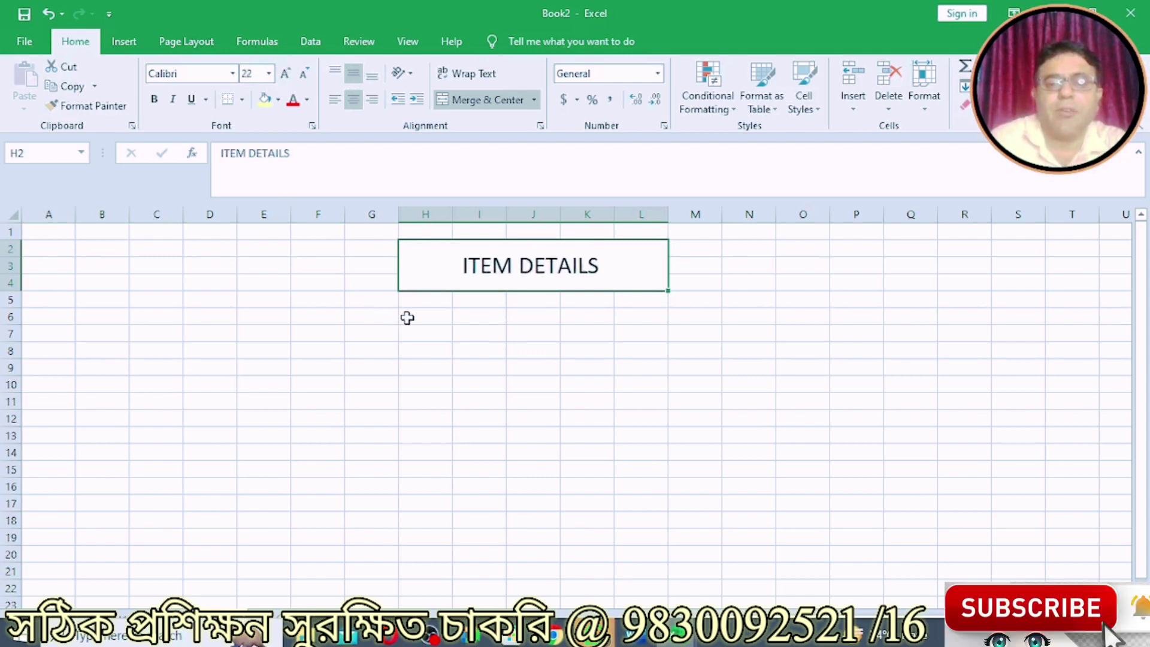
{"action": "left_click", "coordinate": [408, 318]}
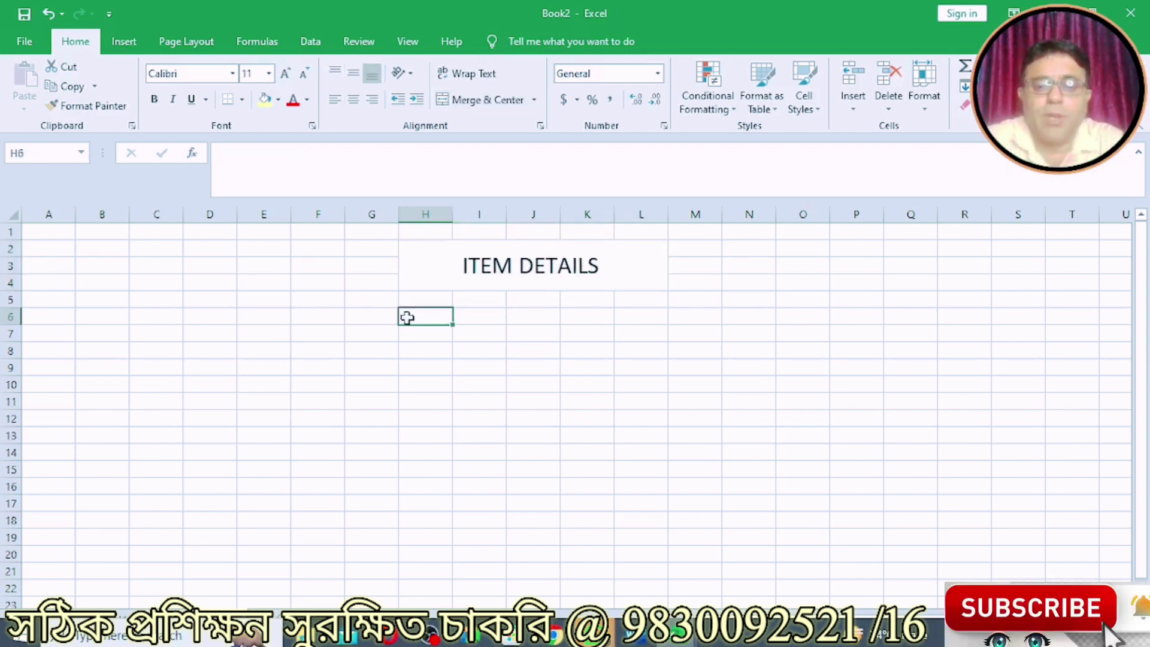
Add ITEMNAME and PRICE headings in H6:I6, autofit column H, and list items A, B, C, D, F
{"action": "type", "text": "ITEM"}
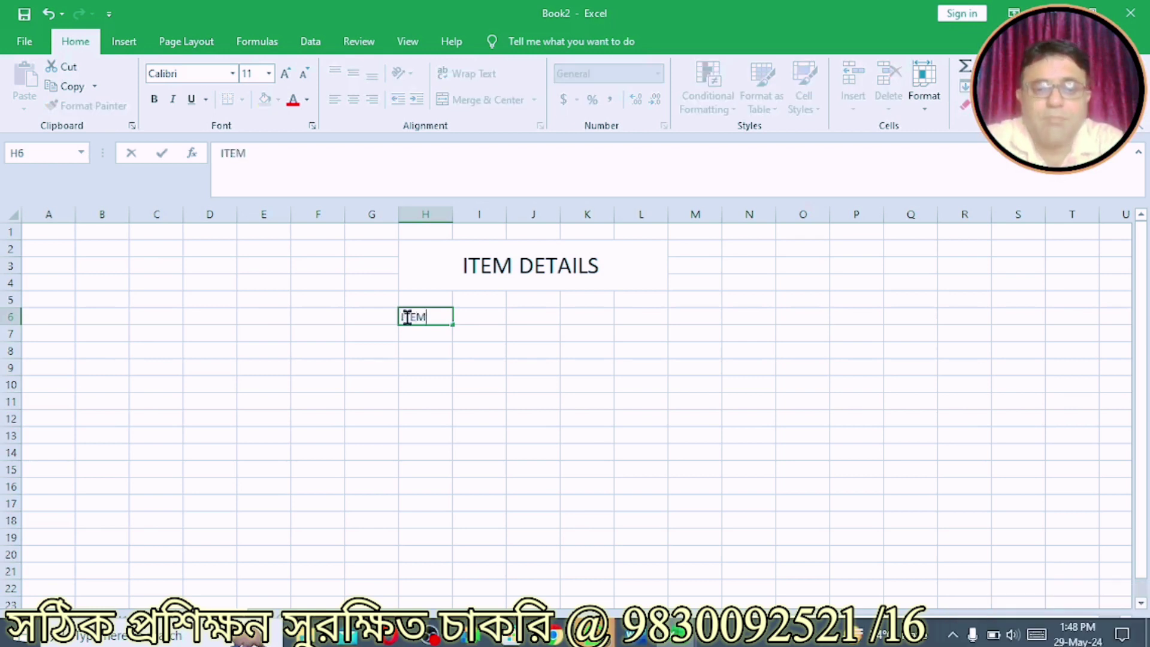
{"action": "type", "text": "NAME"}
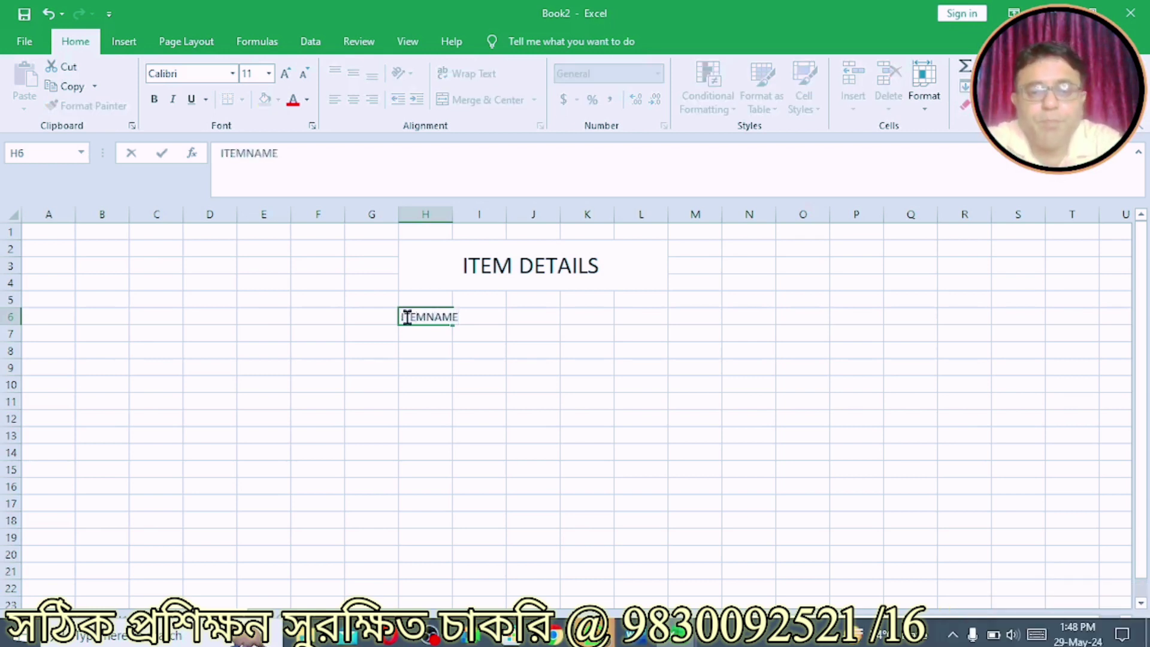
{"action": "key", "text": "Tab"}
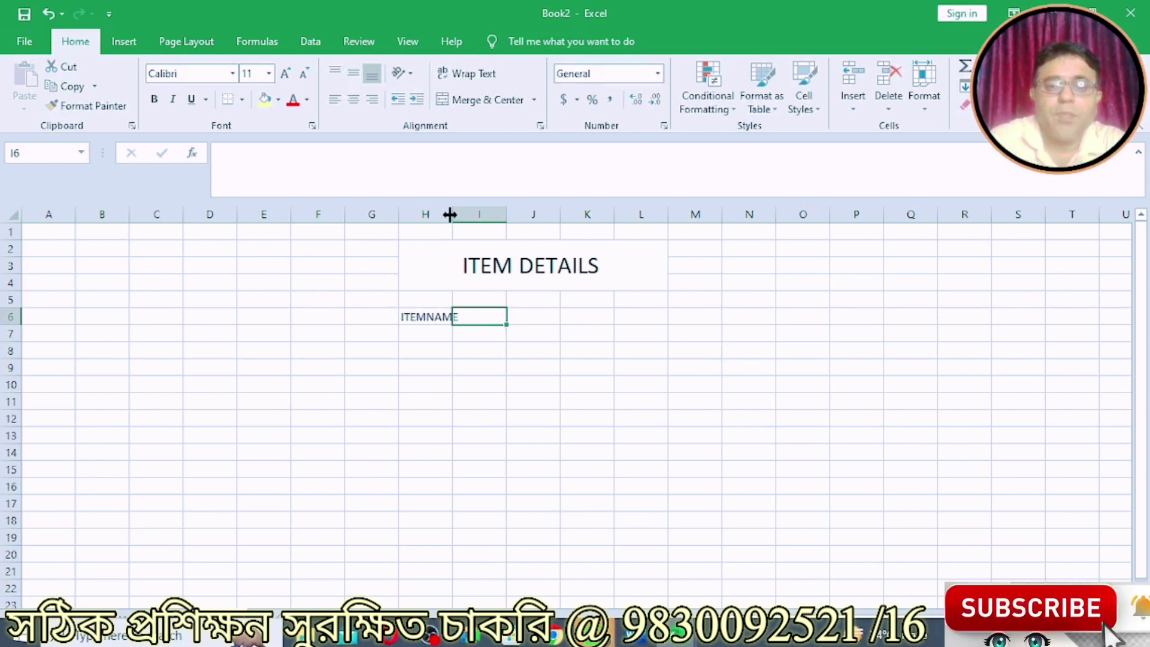
{"action": "double_click", "coordinate": [451, 214]}
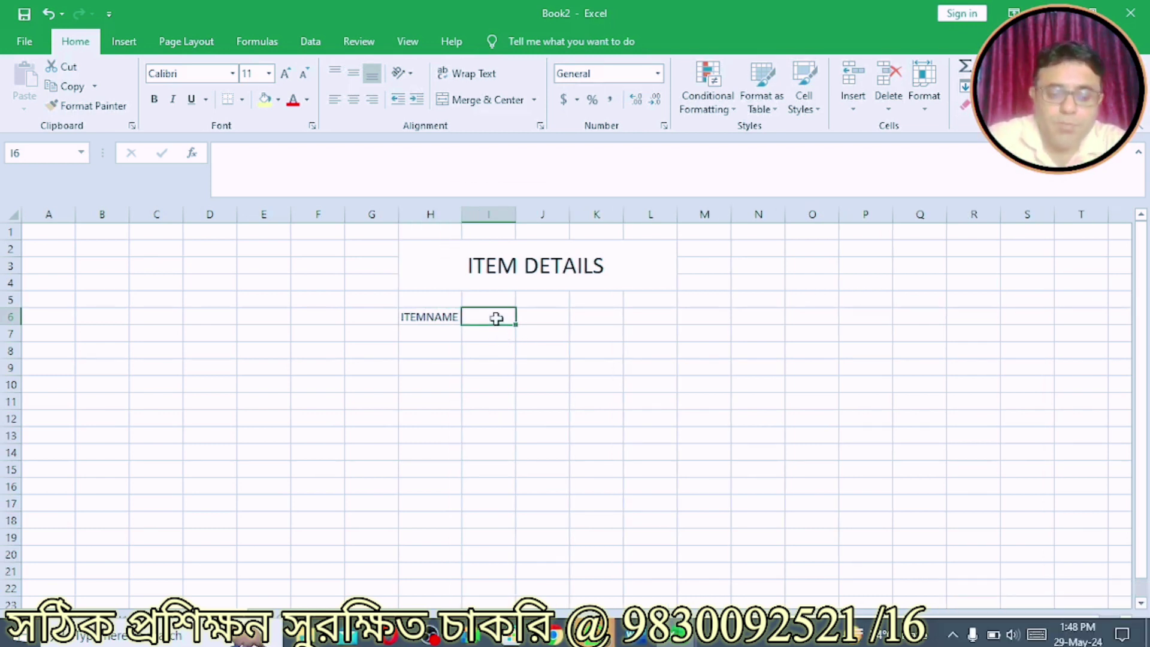
{"action": "type", "text": "P"}
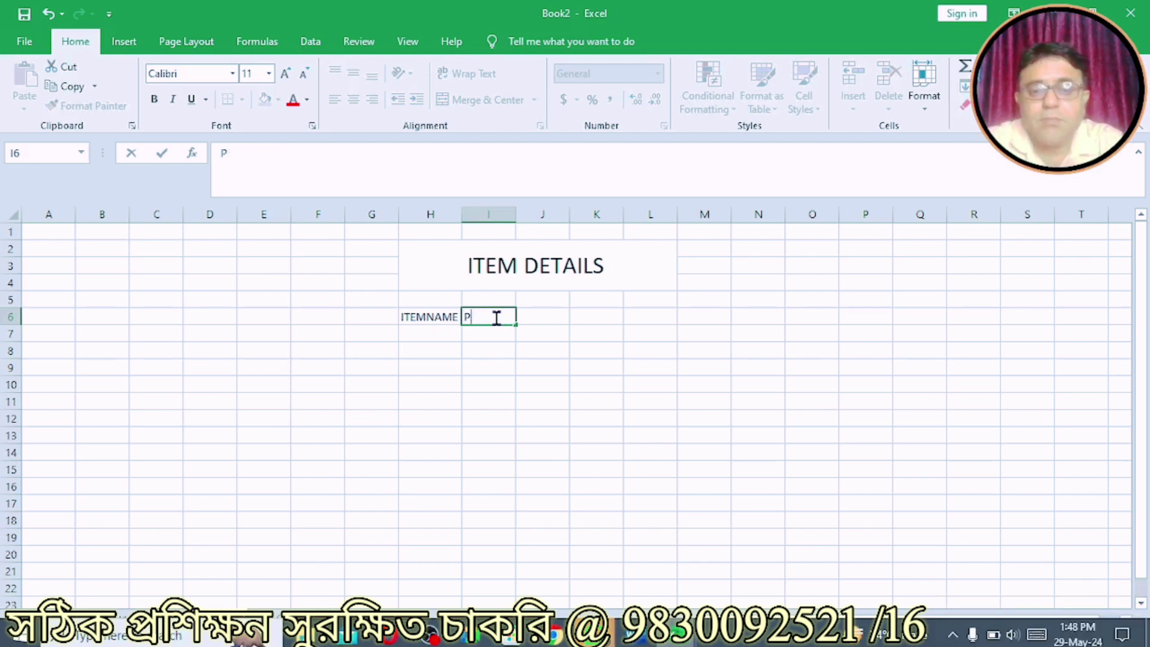
{"action": "type", "text": "RIEICE"}
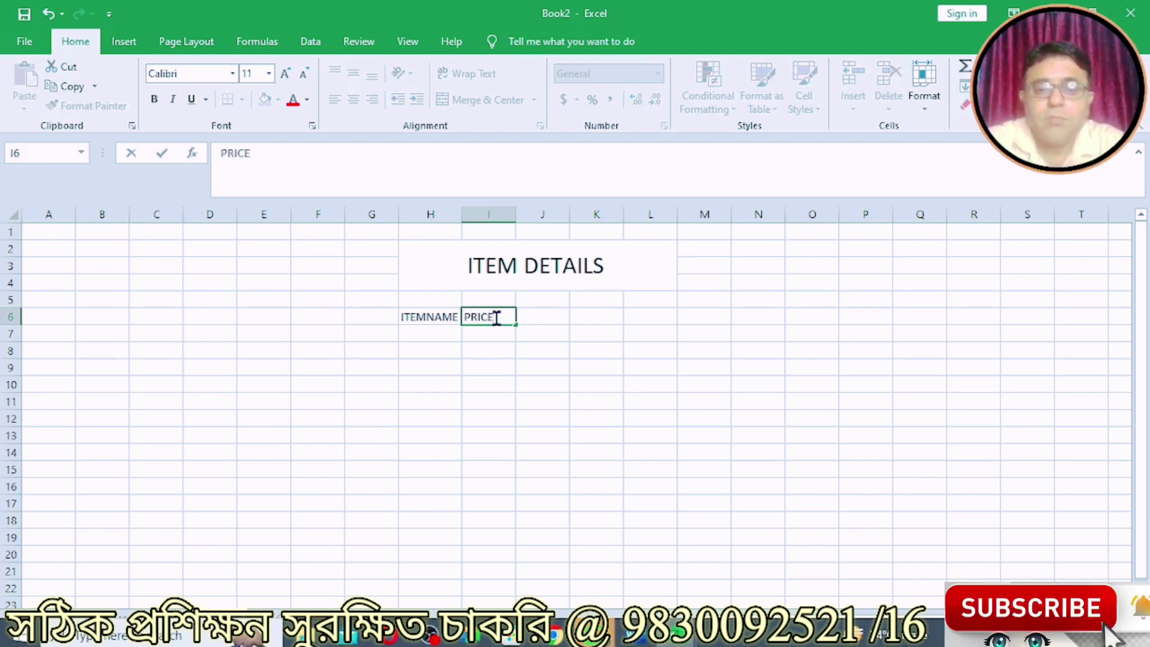
{"action": "key", "text": "Return"}
{"action": "type", "text": "A B C D F"}
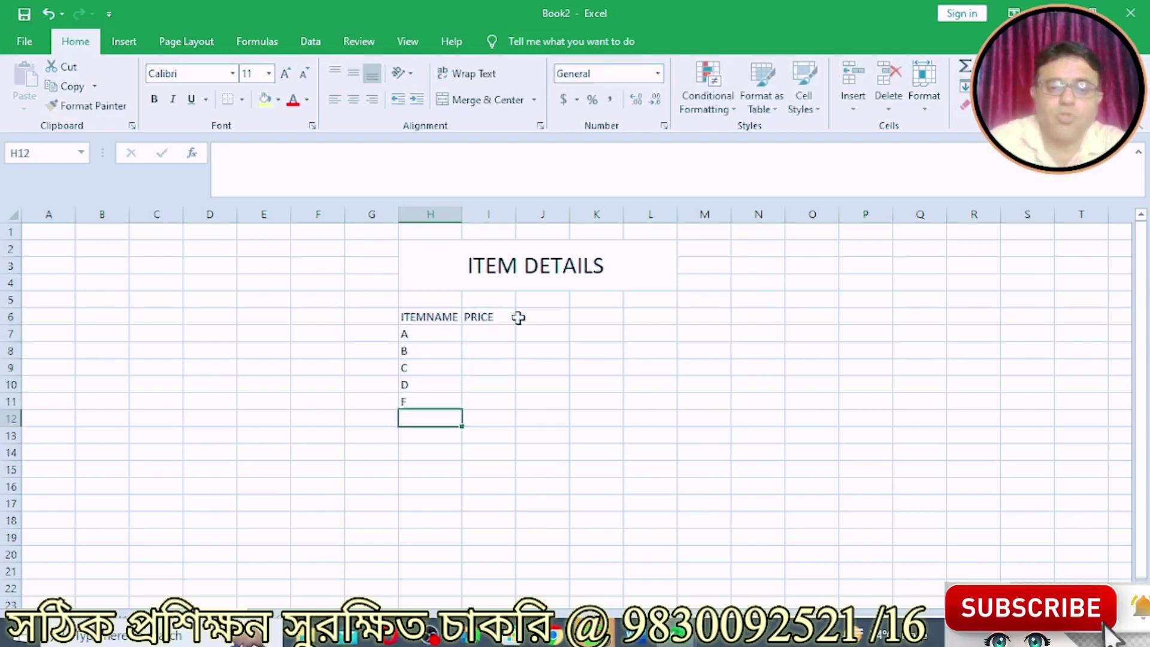
Enter prices 90, 78, 78, 45, 90 in I7:I11, correcting the mistyped entry
{"action": "left_click", "coordinate": [489, 329]}
{"action": "type", "text": "90"}
{"action": "key", "text": "Return"}
{"action": "type", "text": "89"}
{"action": "key", "text": "Return"}
{"action": "type", "text": "78"}
{"action": "key", "text": "Up"}
{"action": "type", "text": "566"}
{"action": "key", "text": "Return"}
{"action": "left_click_drag", "start_coordinate": [489, 329], "coordinate": [493, 350]}
{"action": "left_click", "coordinate": [493, 349]}
{"action": "type", "text": "78"}
{"action": "key", "text": "Return"}
{"action": "key", "text": "Return"}
{"action": "type", "text": "45"}
{"action": "key", "text": "Return"}
{"action": "type", "text": "90"}
{"action": "key", "text": "Return"}
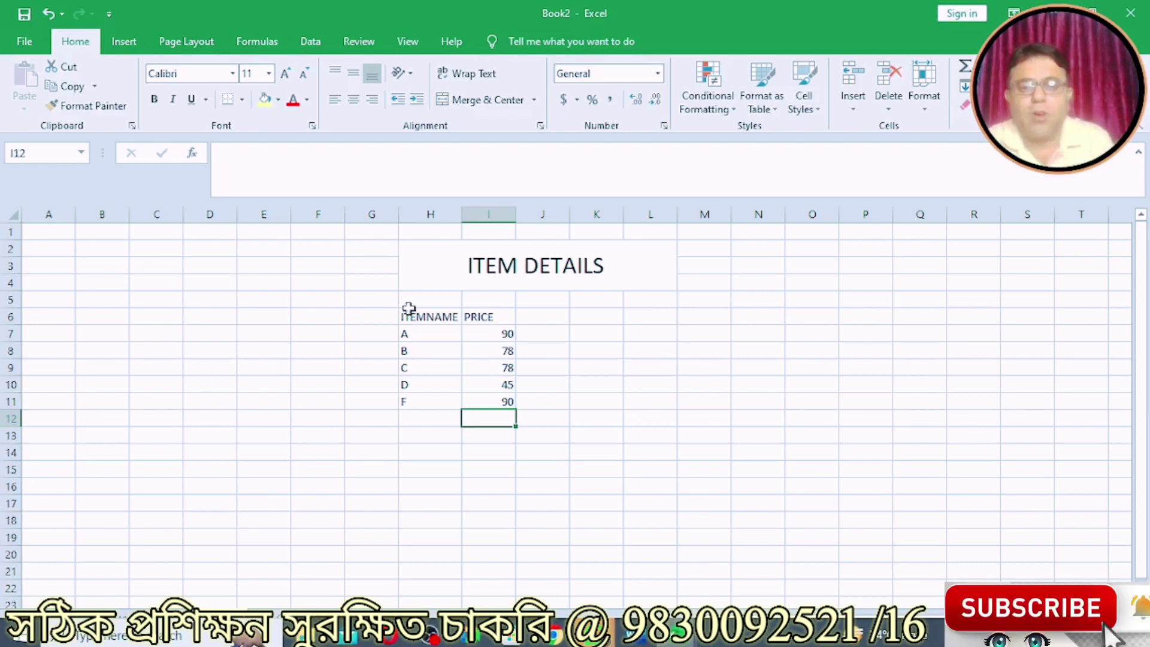
Select the ITEMNAME and PRICE data in H6:I11 and bring up the Insert tab's chart commands
{"action": "left_click_drag", "start_coordinate": [416, 315], "coordinate": [477, 401]}
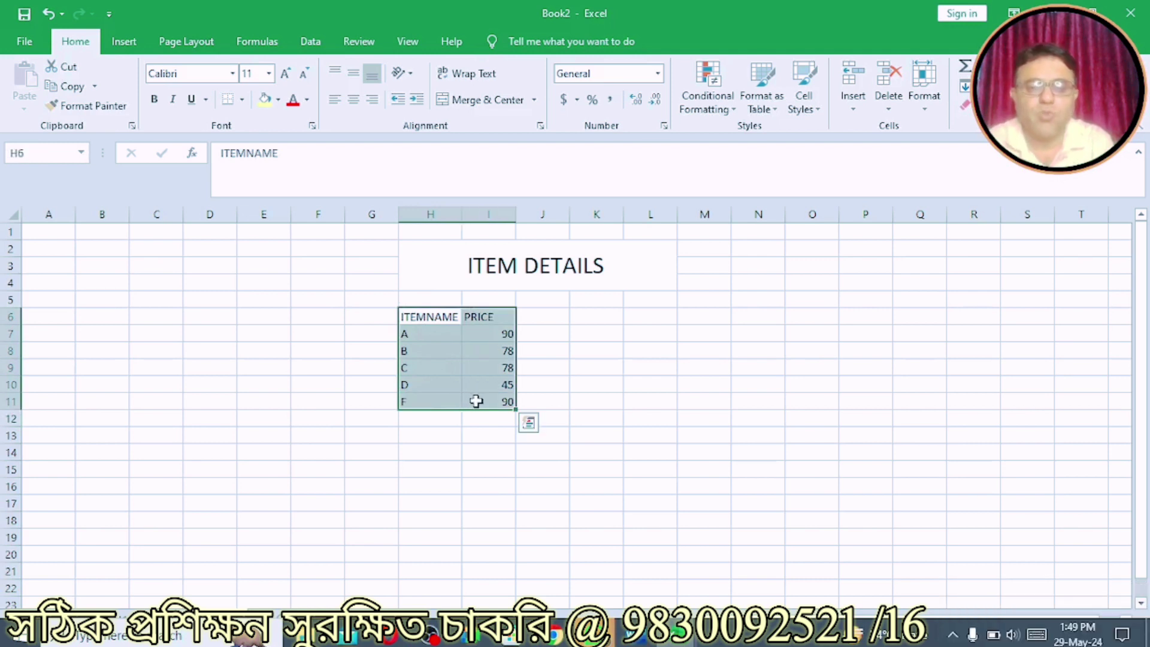
{"action": "left_click", "coordinate": [686, 338]}
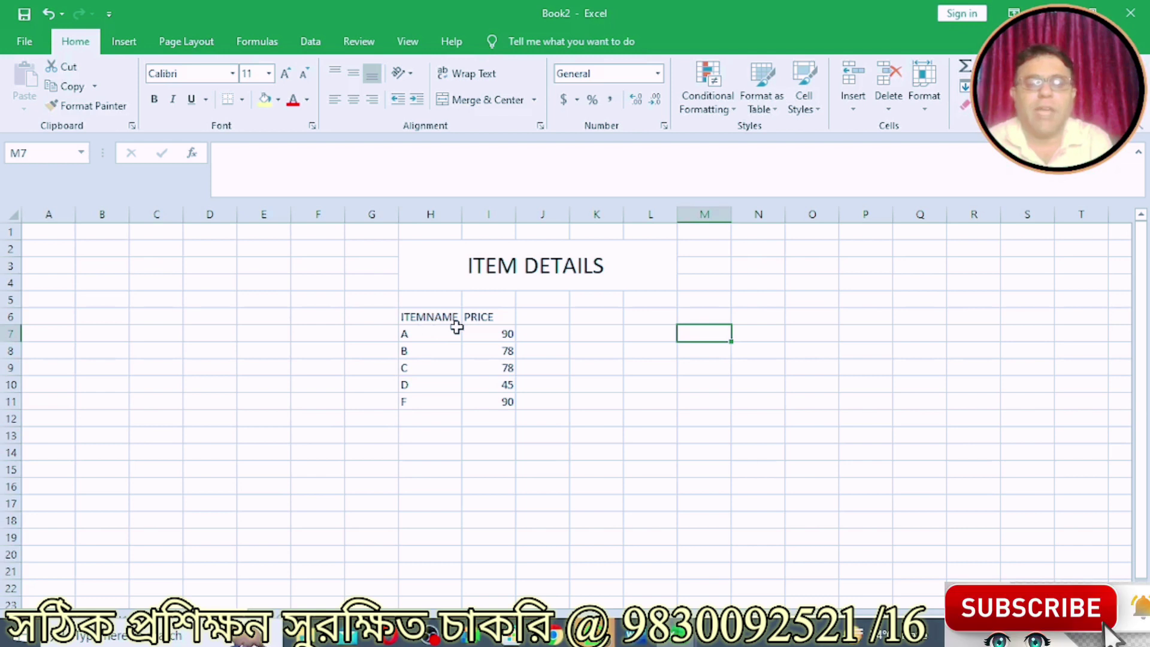
{"action": "left_click_drag", "start_coordinate": [443, 324], "coordinate": [586, 464]}
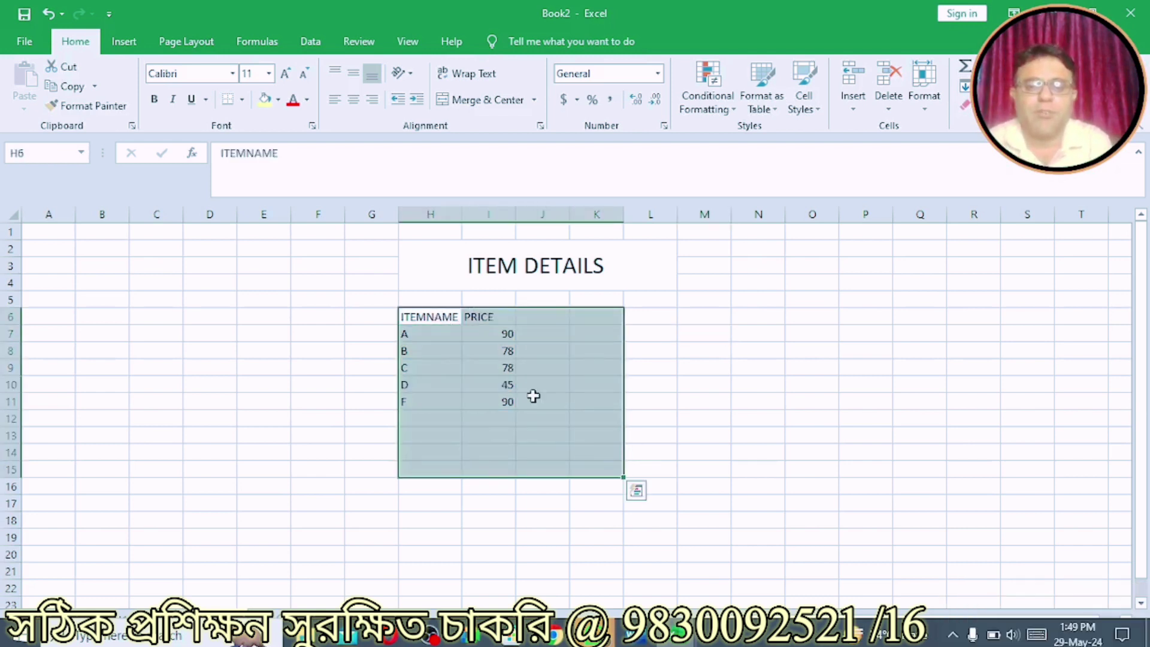
{"action": "left_click", "coordinate": [692, 407]}
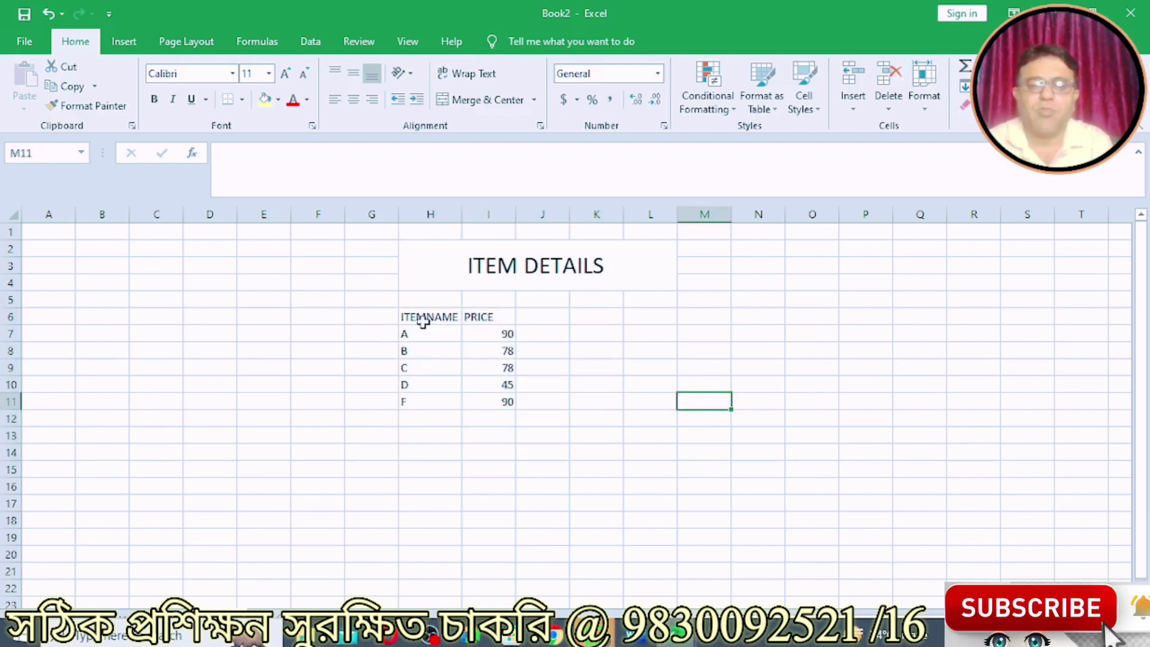
{"action": "mouse_move", "coordinate": [423, 318]}
{"action": "left_mouse_down"}
{"action": "mouse_move", "coordinate": [445, 391]}
{"action": "mouse_move", "coordinate": [481, 402]}
{"action": "left_mouse_up"}
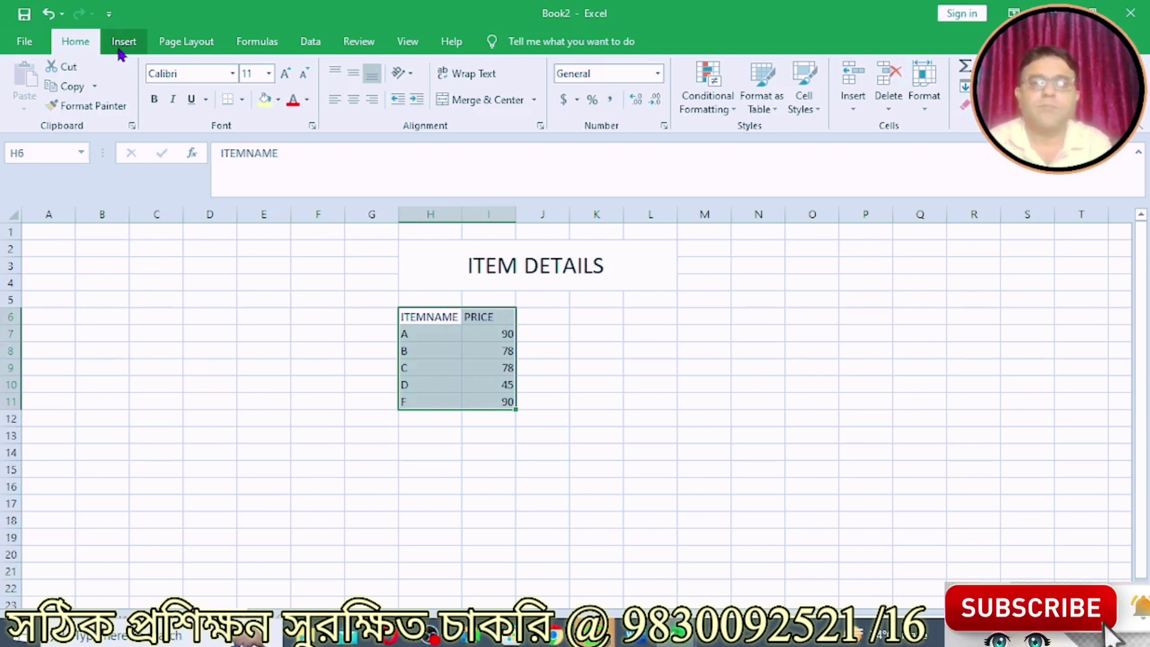
{"action": "left_click", "coordinate": [124, 42]}
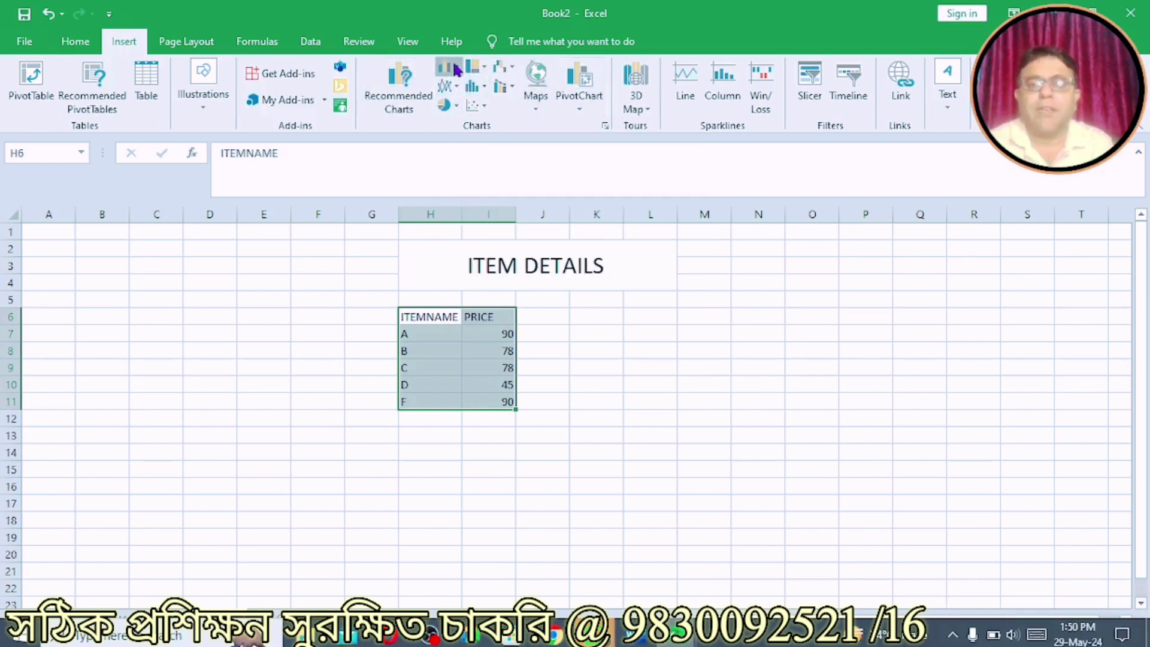
Insert a clustered column chart of the prices and position it right of the table
{"action": "left_click", "coordinate": [455, 70]}
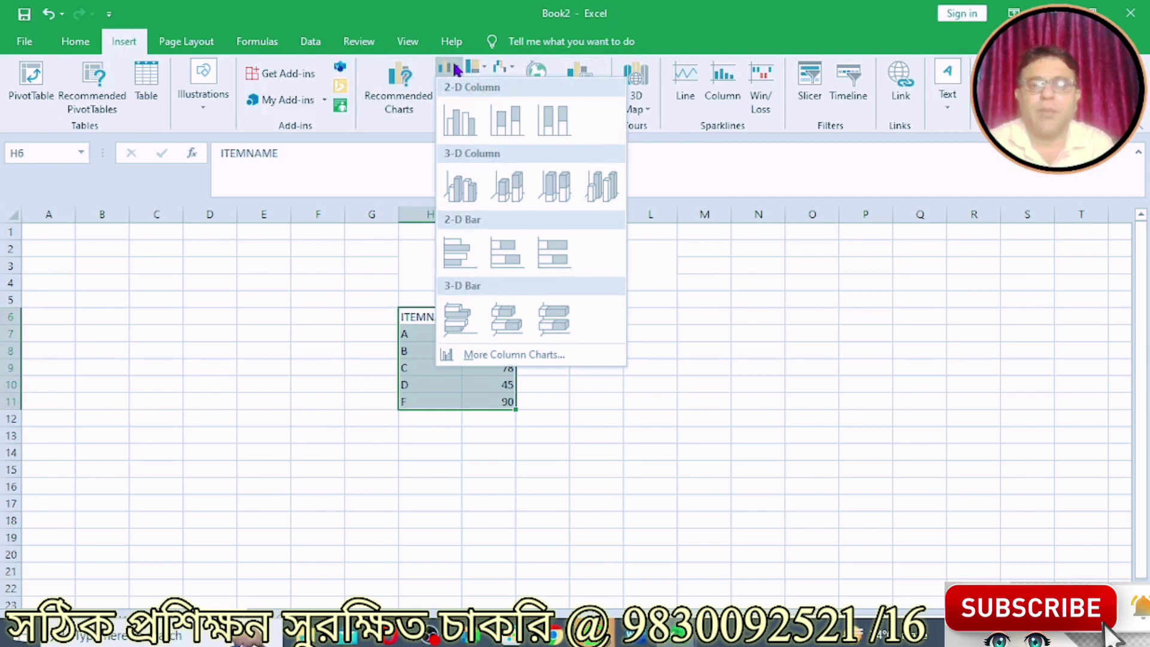
{"action": "left_click", "coordinate": [459, 125]}
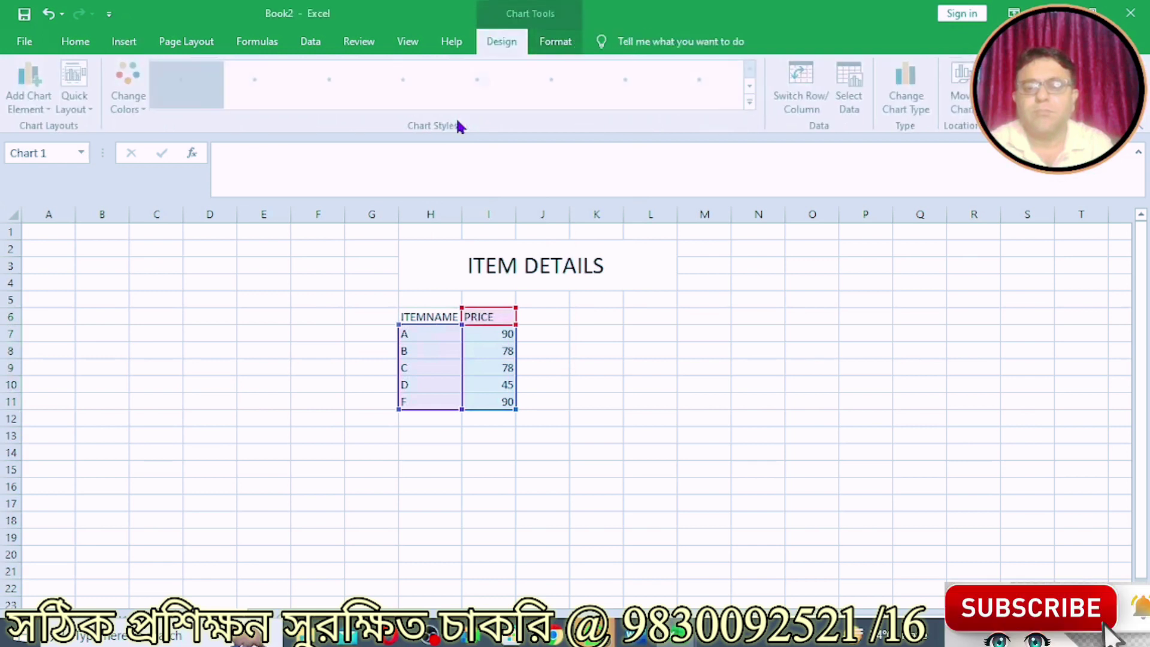
{"action": "mouse_move", "coordinate": [441, 319]}
{"action": "left_mouse_down"}
{"action": "mouse_move", "coordinate": [669, 284]}
{"action": "mouse_move", "coordinate": [621, 329]}
{"action": "left_mouse_up"}
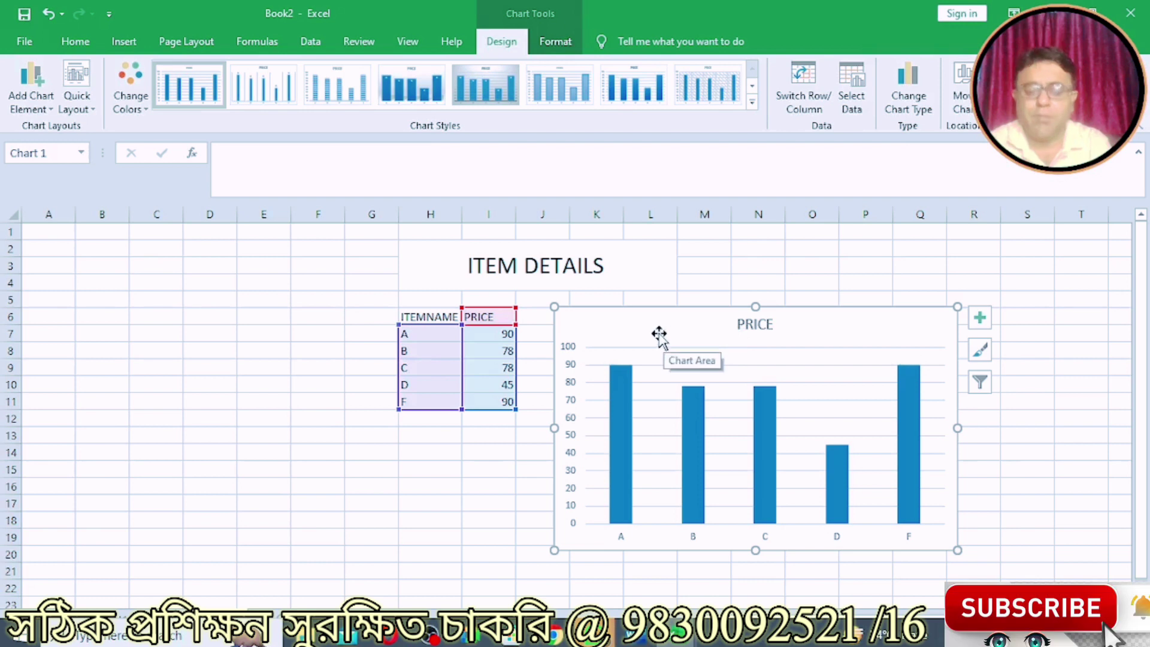
{"action": "left_click_drag", "start_coordinate": [658, 336], "coordinate": [727, 327]}
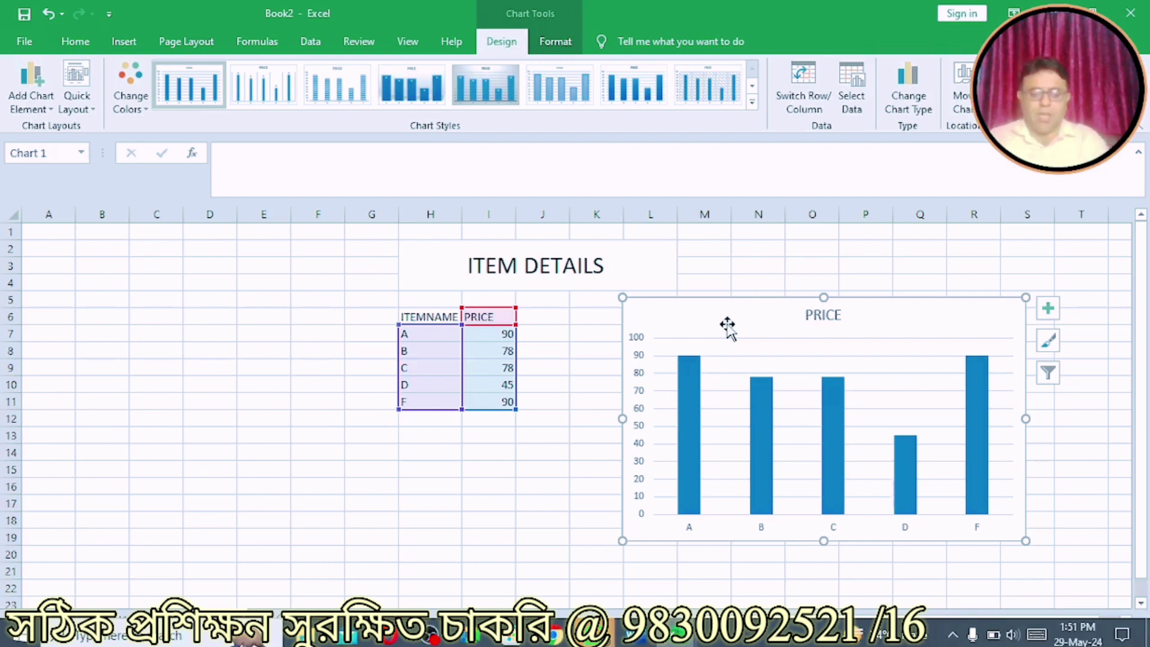
{"action": "left_click_drag", "start_coordinate": [693, 312], "coordinate": [654, 324]}
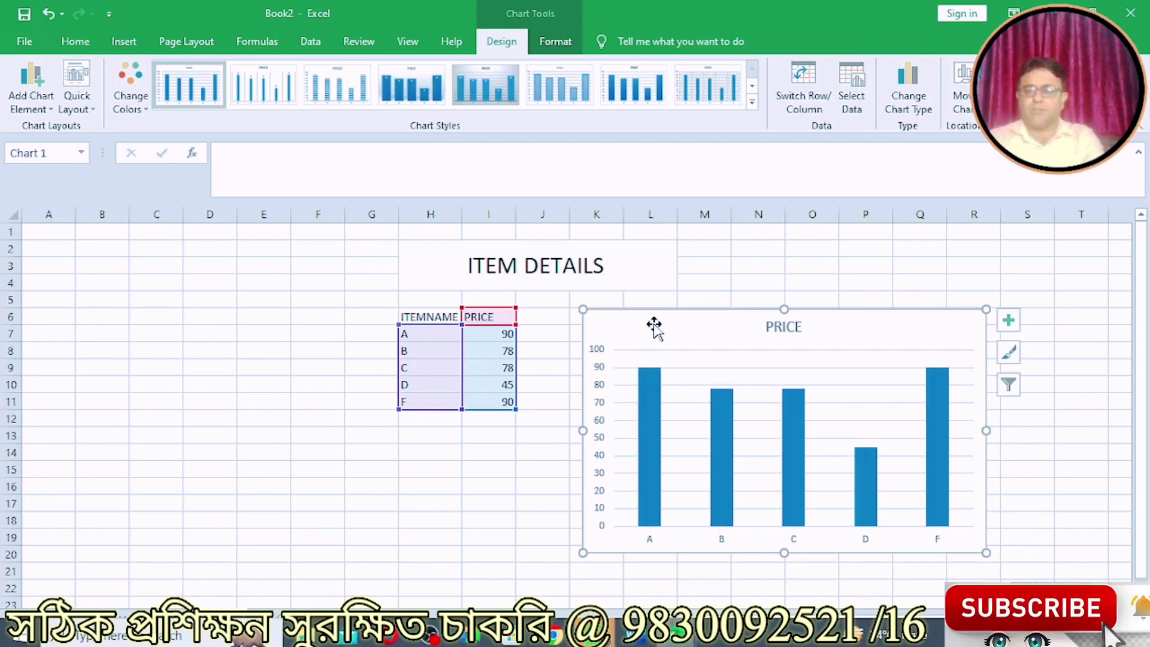
Select the PRICE column chart and bring up its Change Chart Type options
{"action": "left_click", "coordinate": [801, 262]}
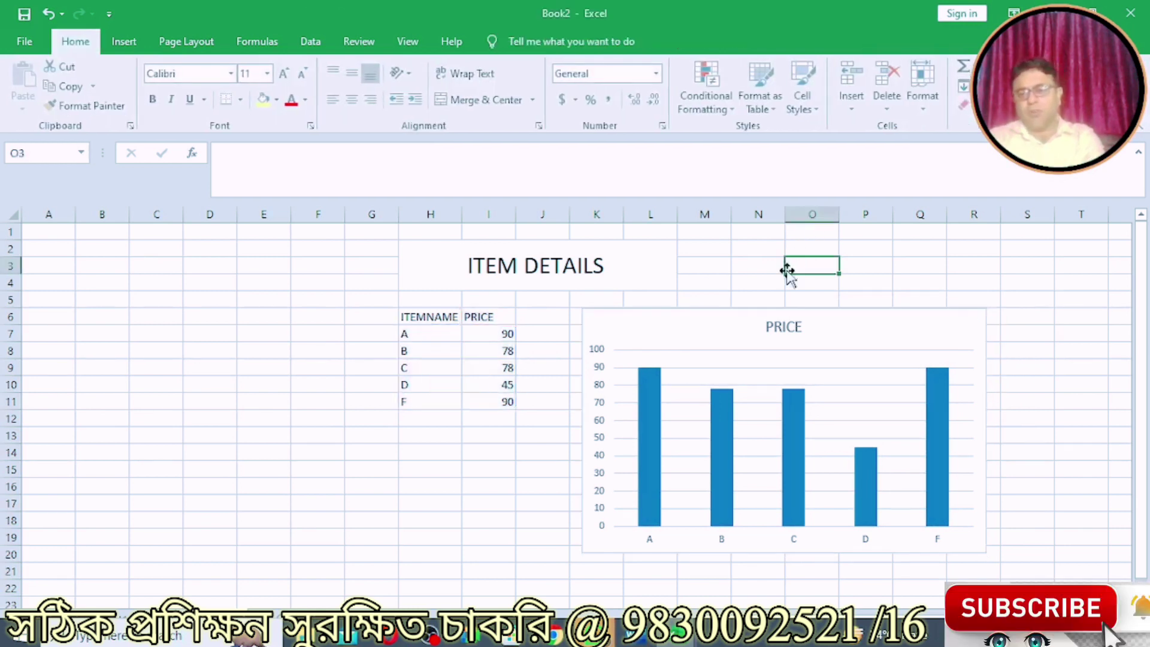
{"action": "left_click", "coordinate": [689, 331]}
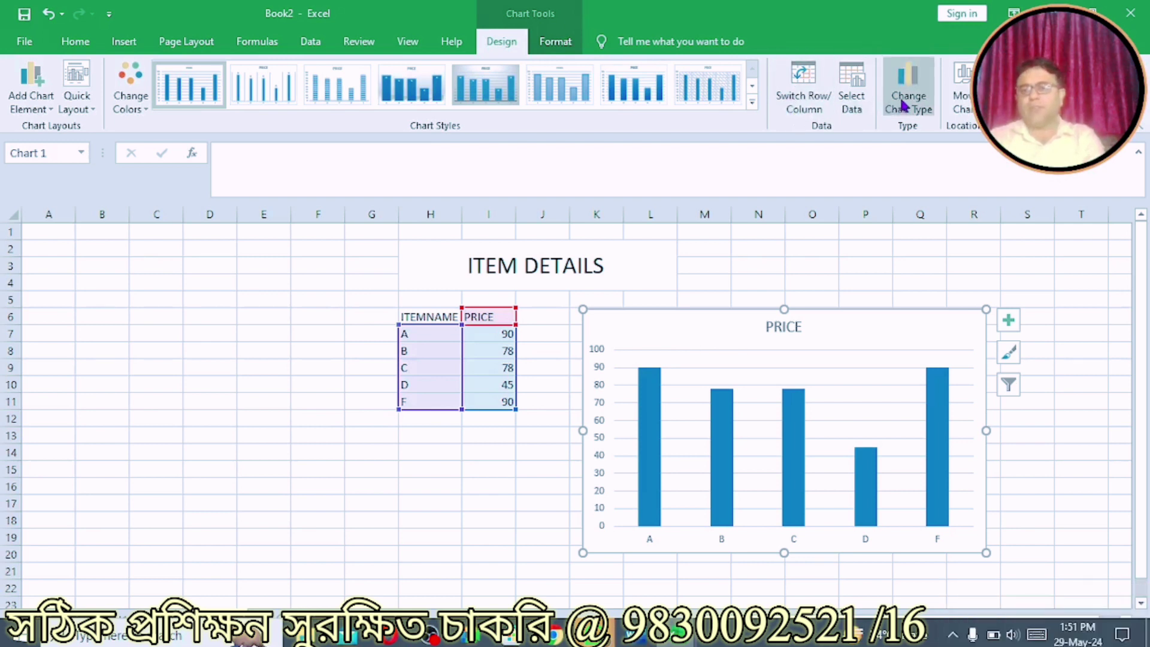
{"action": "left_click", "coordinate": [450, 492]}
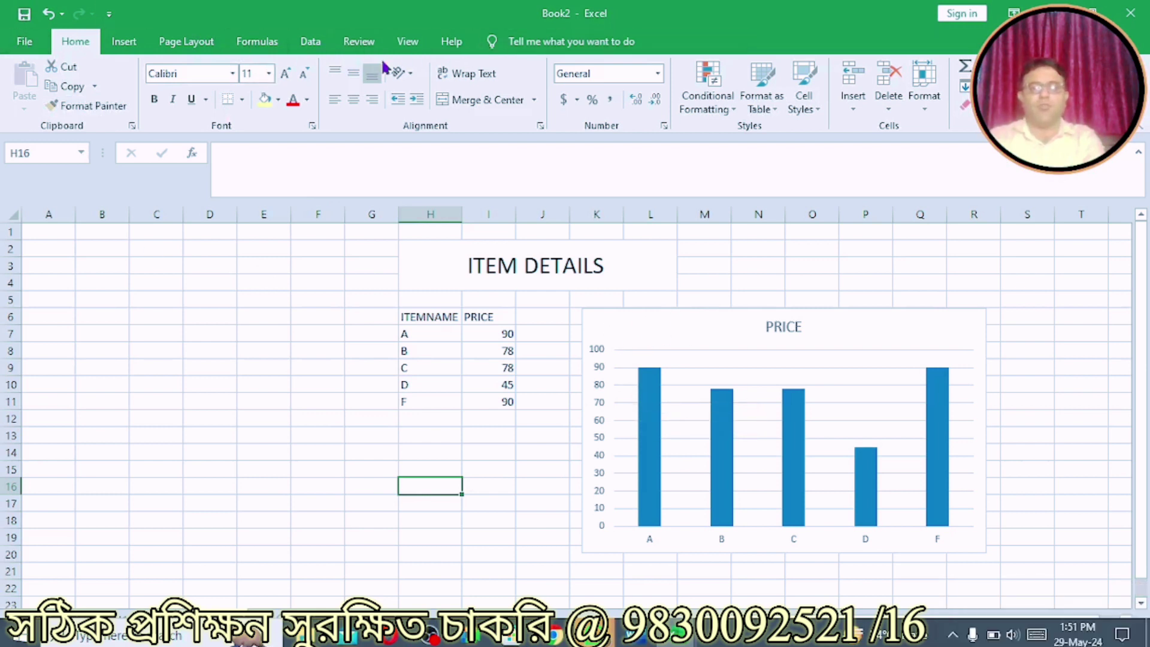
{"action": "left_click", "coordinate": [693, 333]}
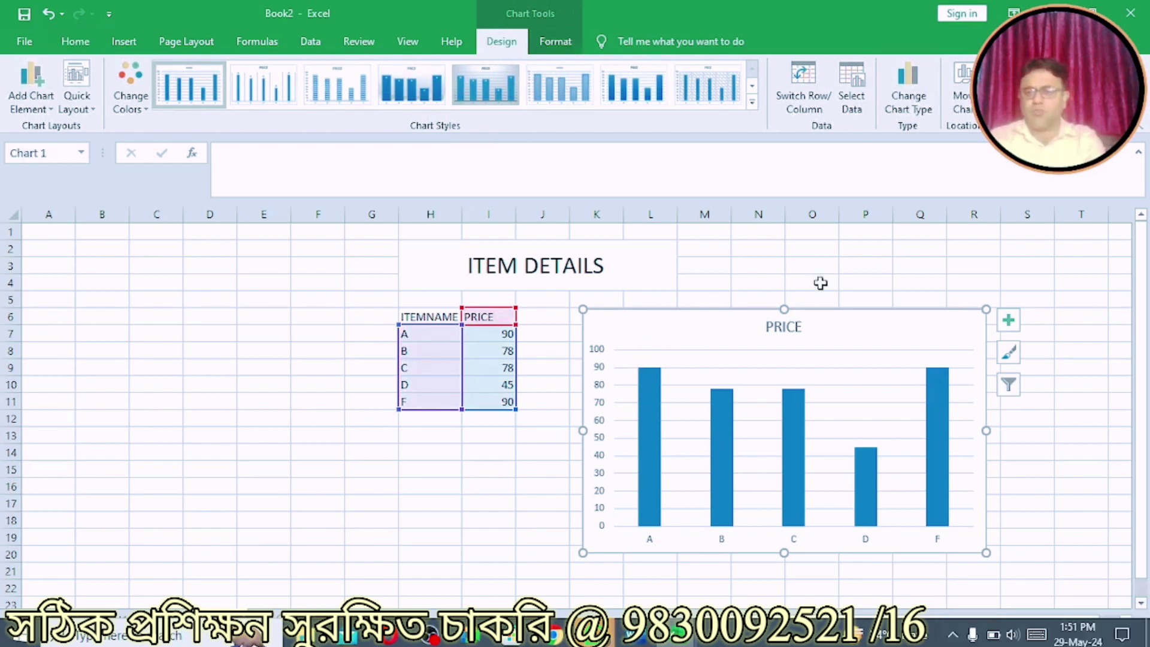
{"action": "left_click", "coordinate": [820, 264]}
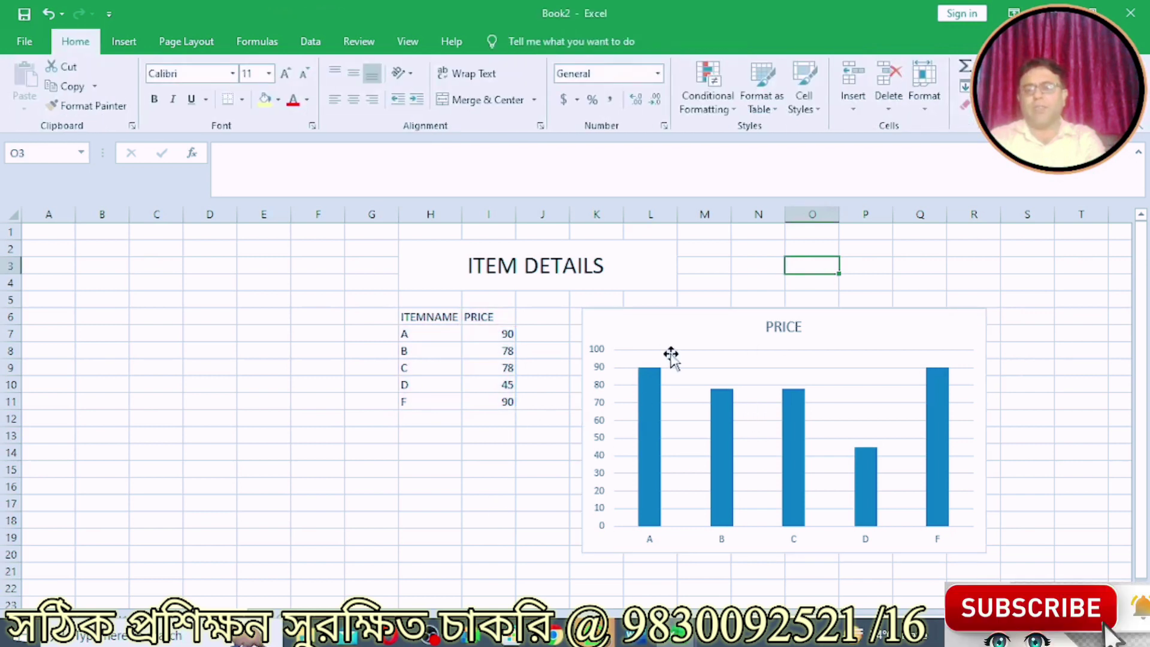
{"action": "left_click", "coordinate": [675, 333]}
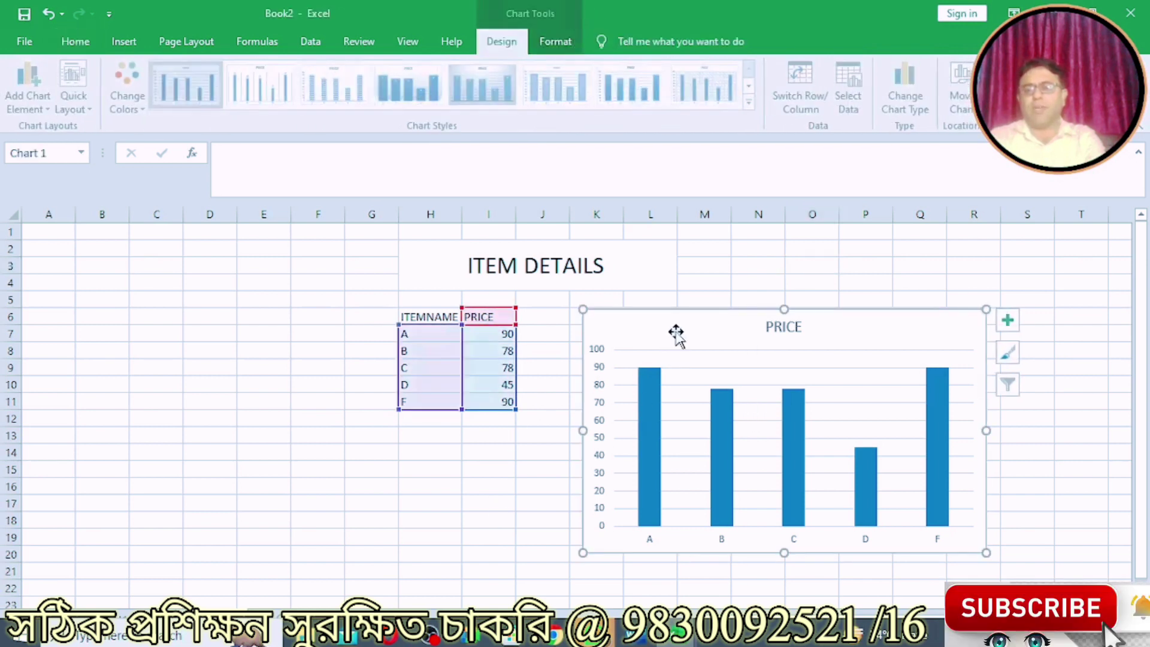
{"action": "left_click", "coordinate": [369, 523]}
{"action": "left_click", "coordinate": [714, 326]}
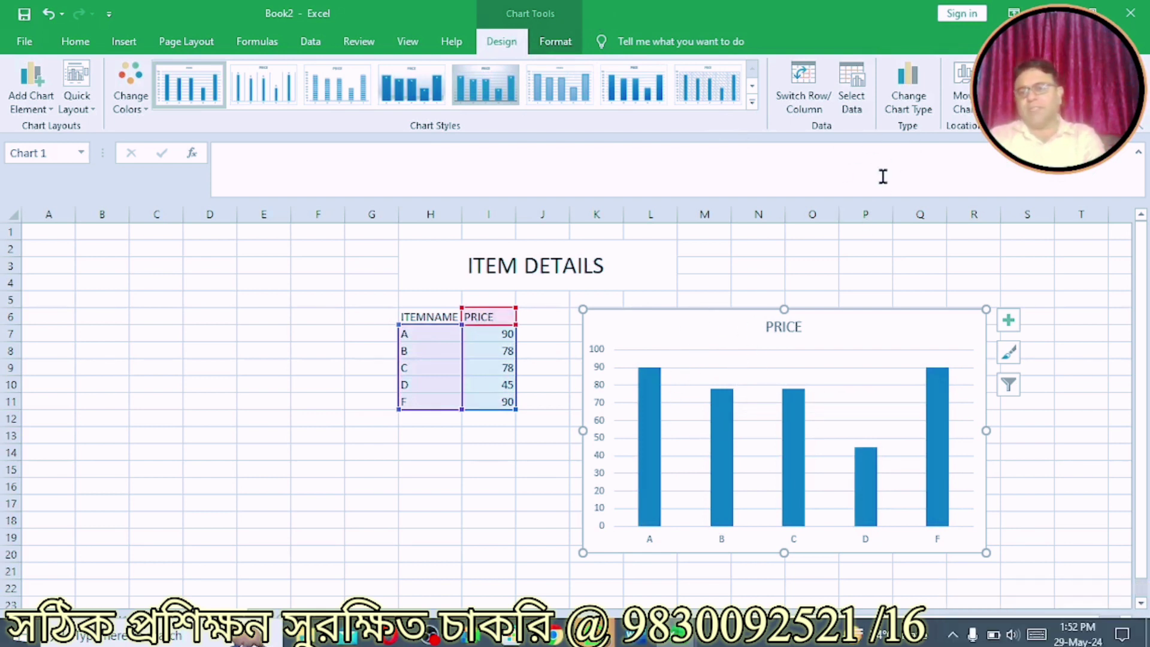
{"action": "left_click", "coordinate": [909, 100]}
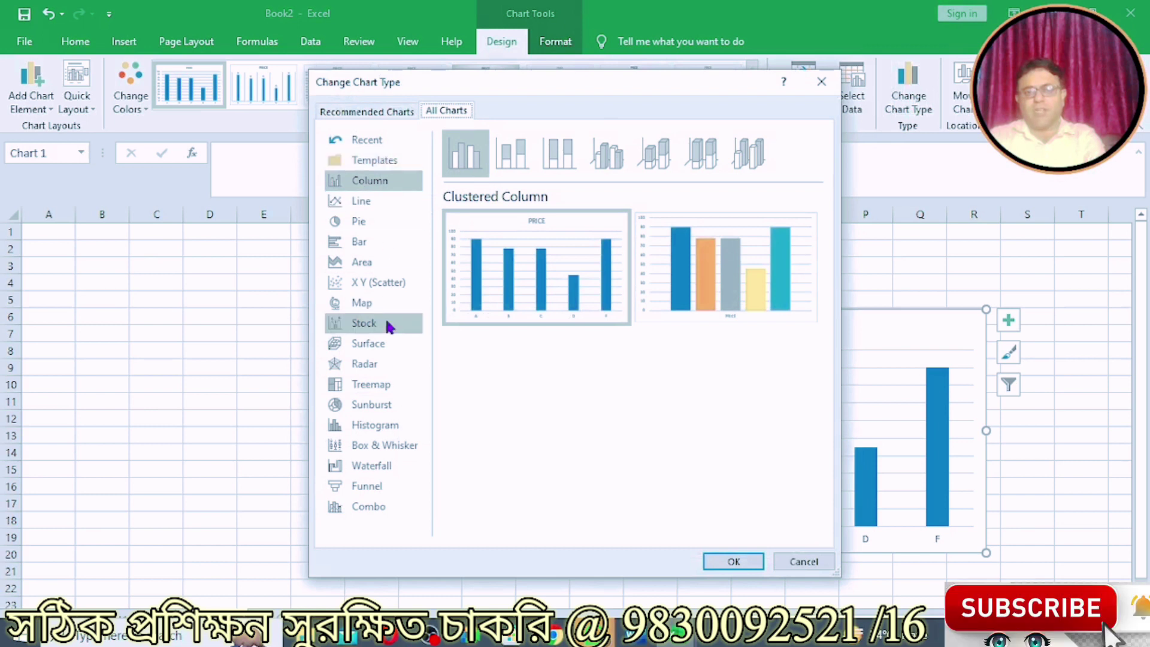
Try the PRICE chart as a line chart, then a pie, then a clustered bar chart
{"action": "left_click", "coordinate": [363, 203]}
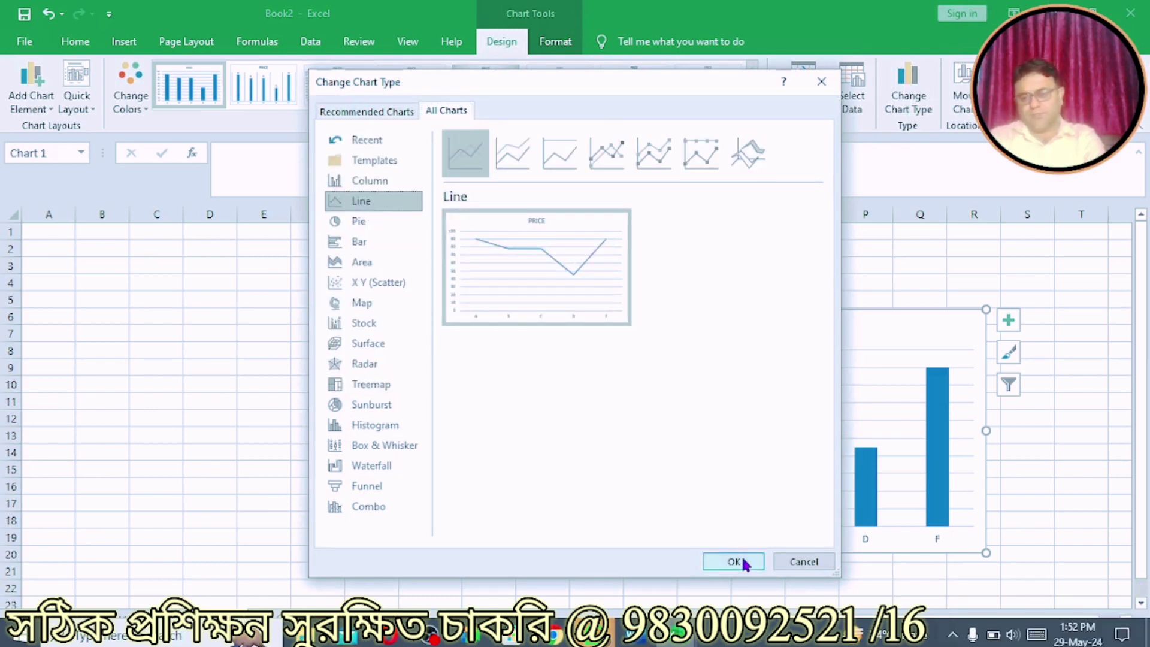
{"action": "left_click", "coordinate": [744, 562]}
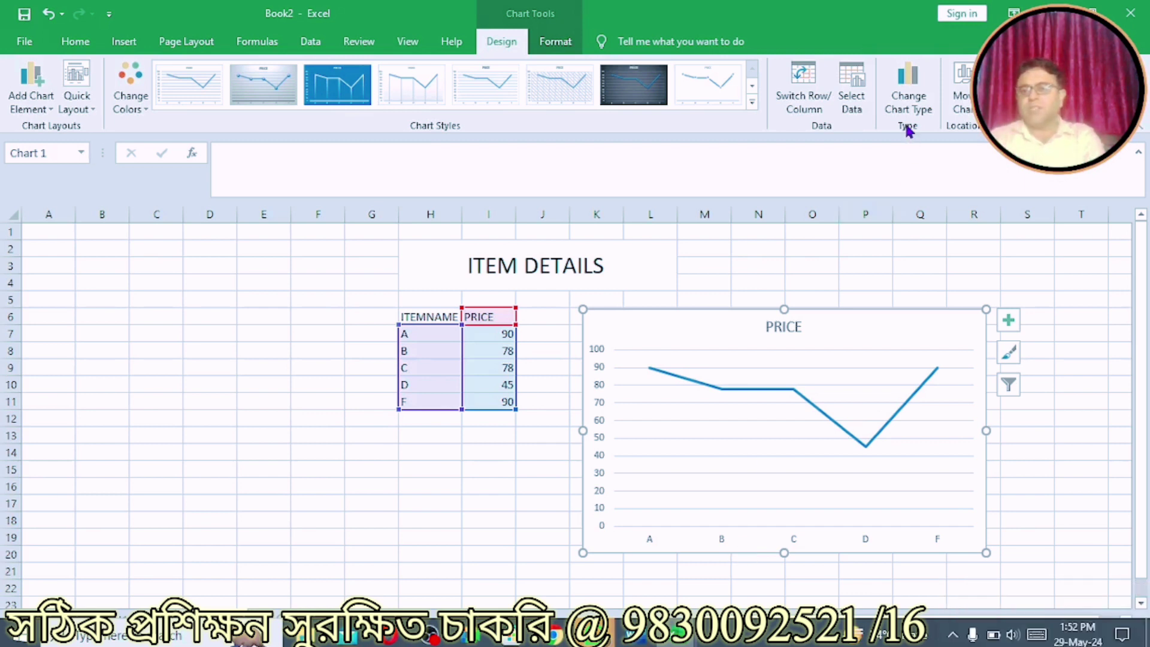
{"action": "left_click", "coordinate": [905, 99]}
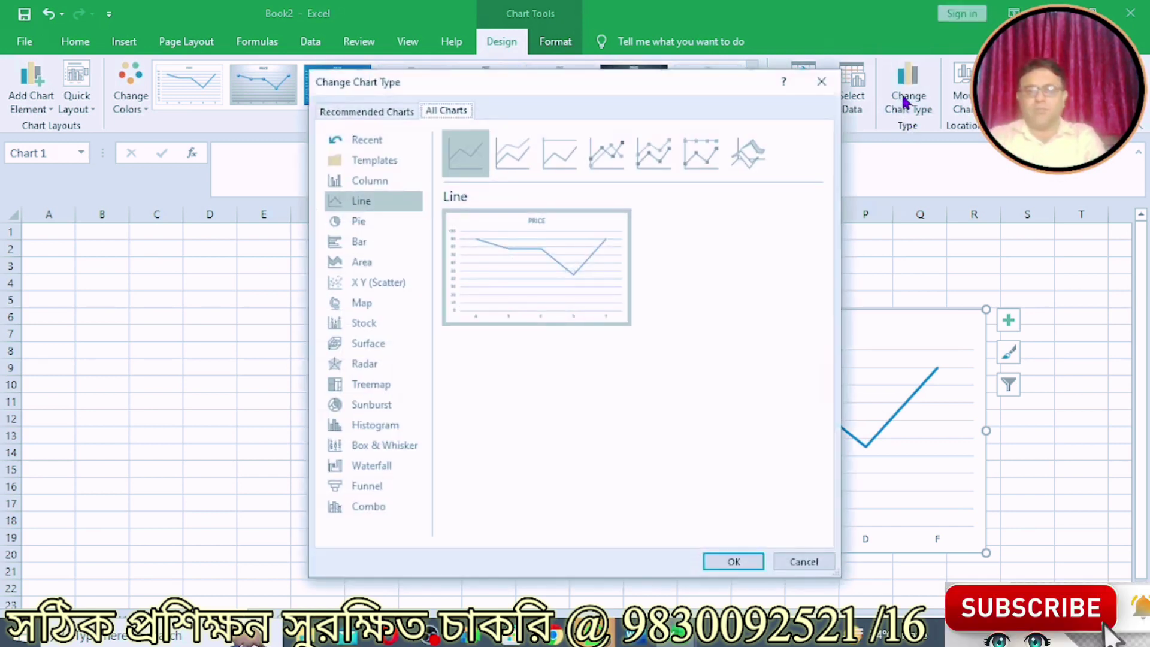
{"action": "left_click", "coordinate": [360, 222]}
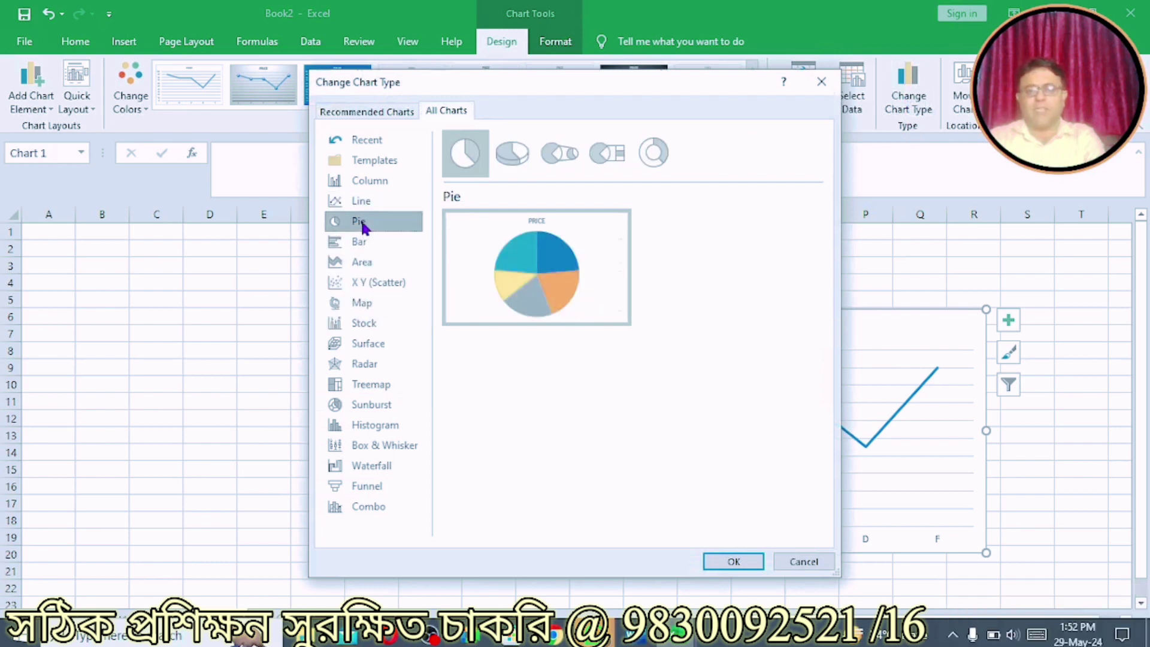
{"action": "left_click", "coordinate": [719, 561]}
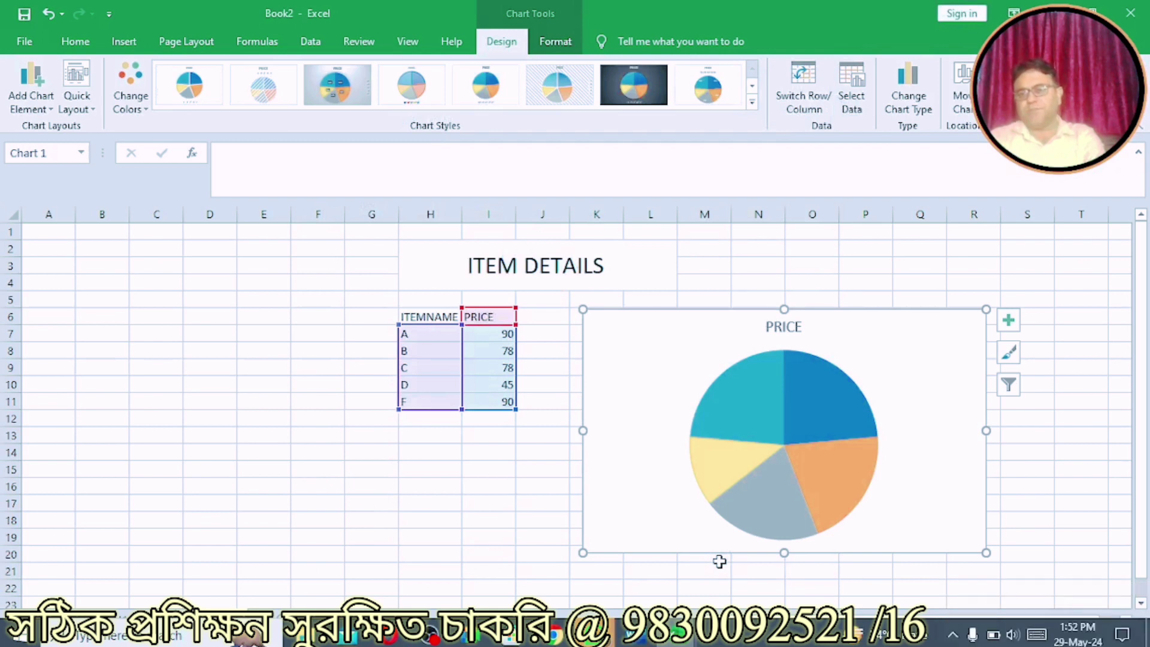
{"action": "left_click", "coordinate": [907, 100]}
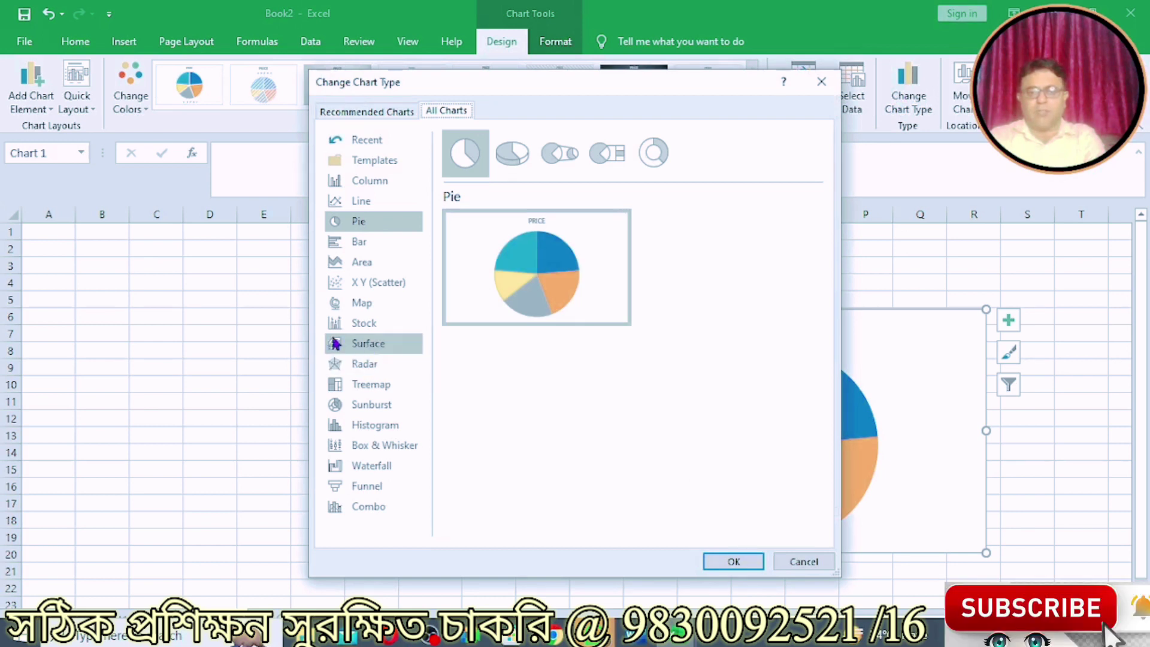
{"action": "left_click", "coordinate": [353, 246]}
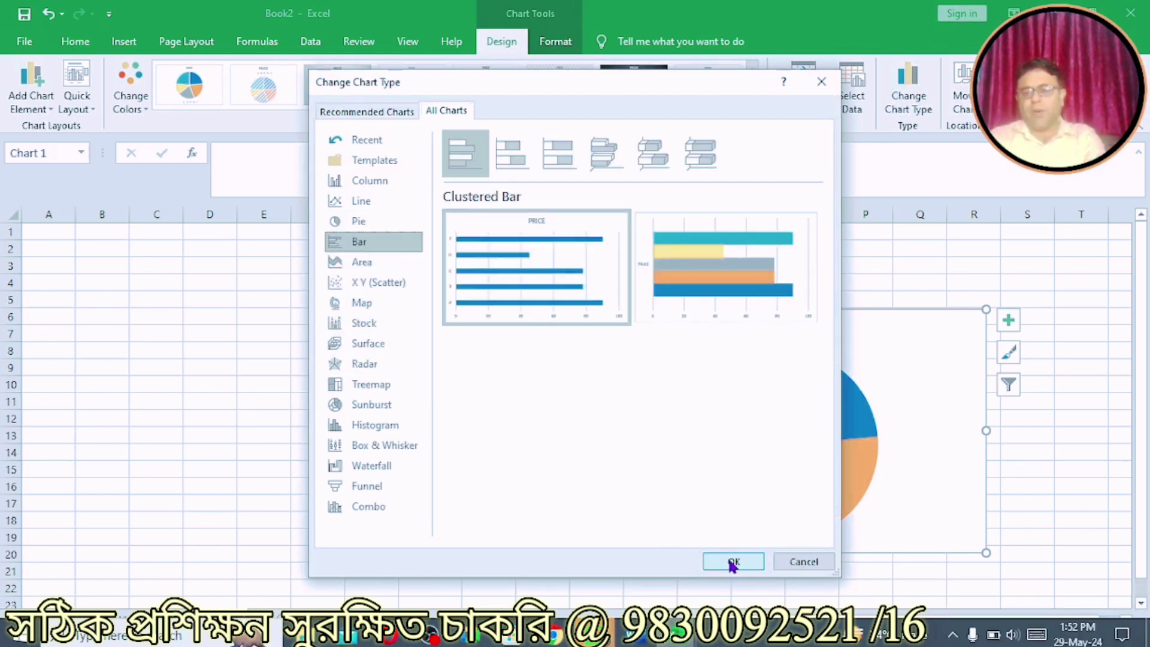
{"action": "left_click", "coordinate": [733, 563]}
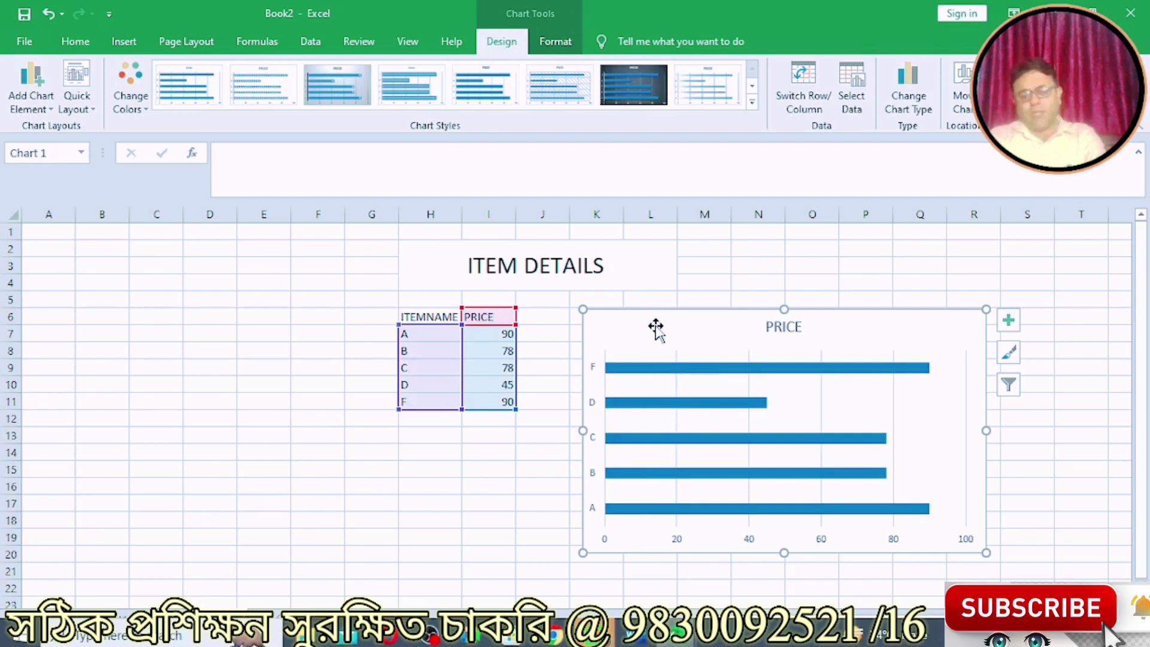
Nudge the chart slightly right and switch it back to Clustered Column
{"action": "left_click_drag", "start_coordinate": [657, 325], "coordinate": [667, 322]}
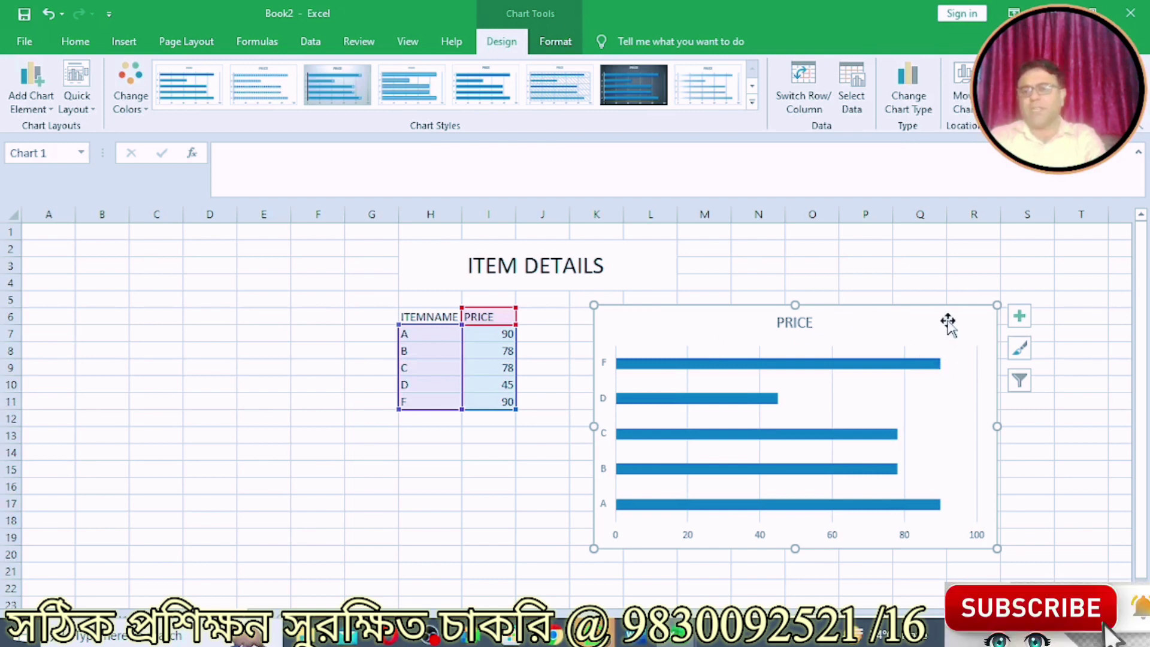
{"action": "left_click", "coordinate": [899, 106]}
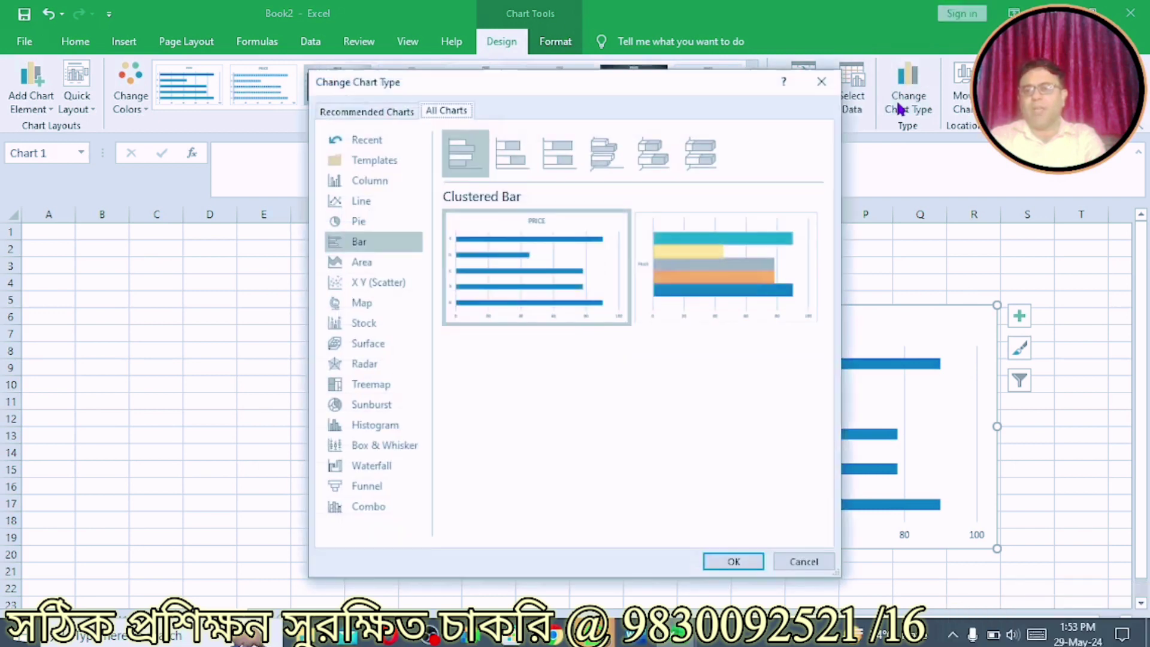
{"action": "left_click", "coordinate": [361, 182]}
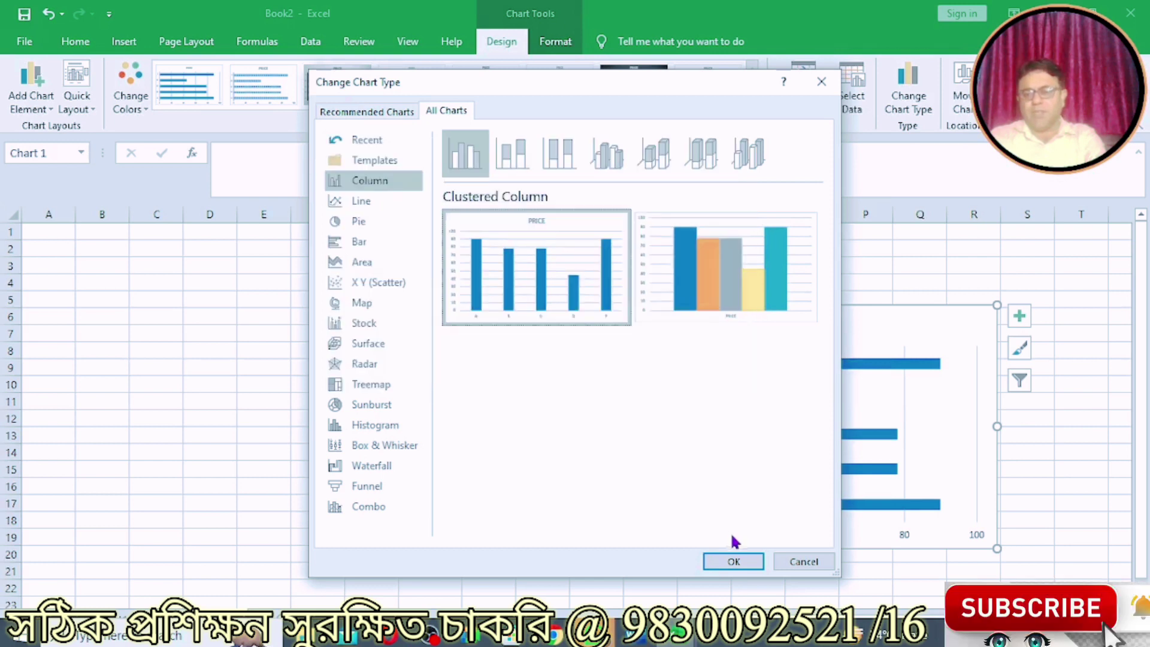
{"action": "left_click", "coordinate": [734, 562]}
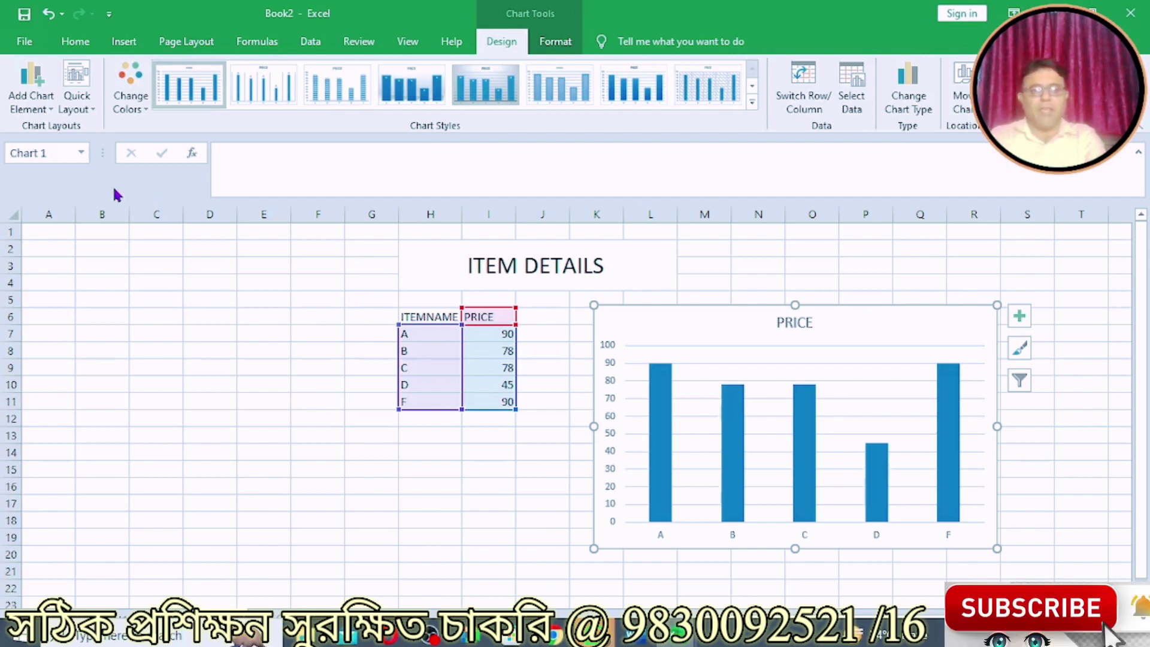
Place the chart title above the chart and retype it as 'PRICE DETAILS'
{"action": "left_click", "coordinate": [50, 113]}
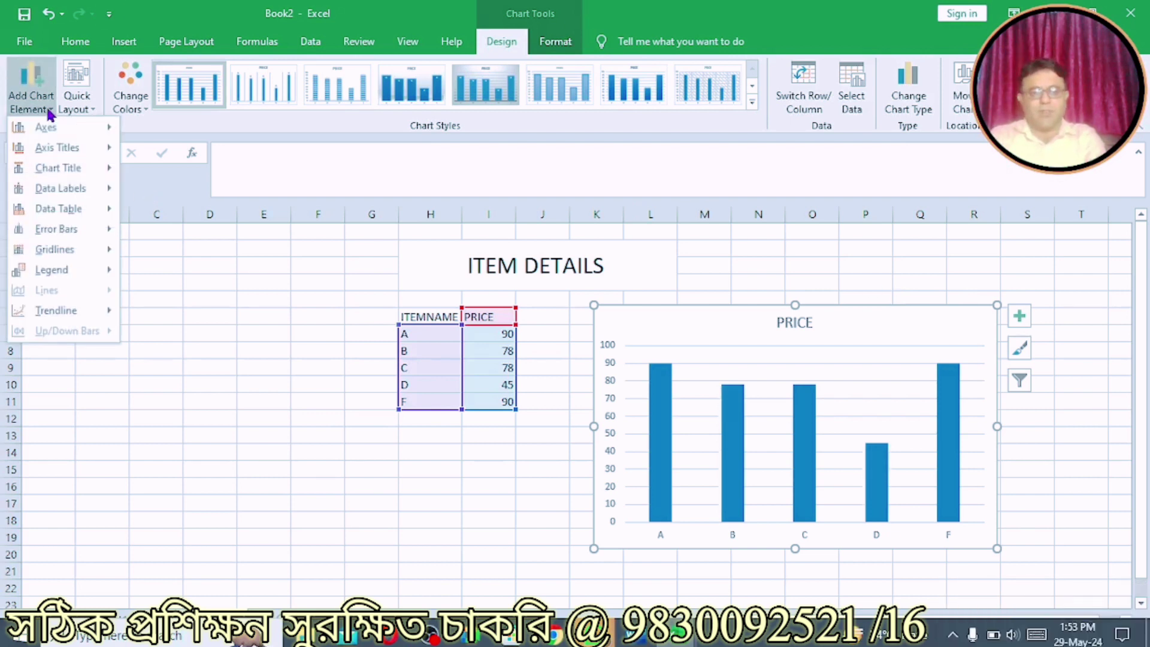
{"action": "mouse_move", "coordinate": [57, 167]}
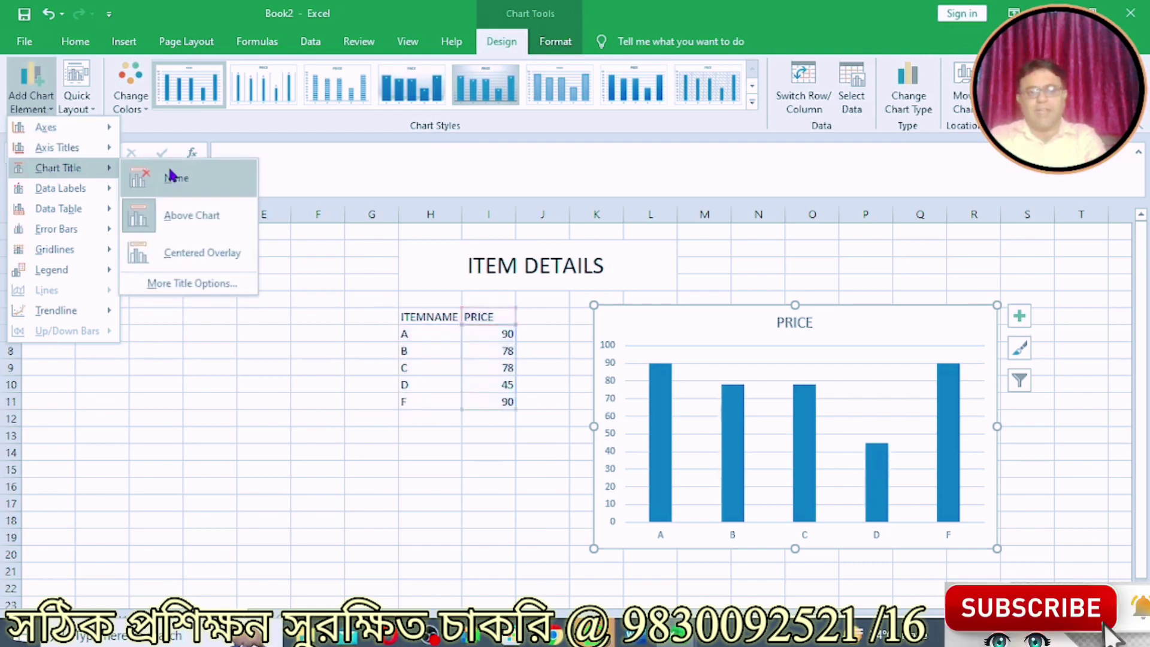
{"action": "left_click", "coordinate": [180, 214]}
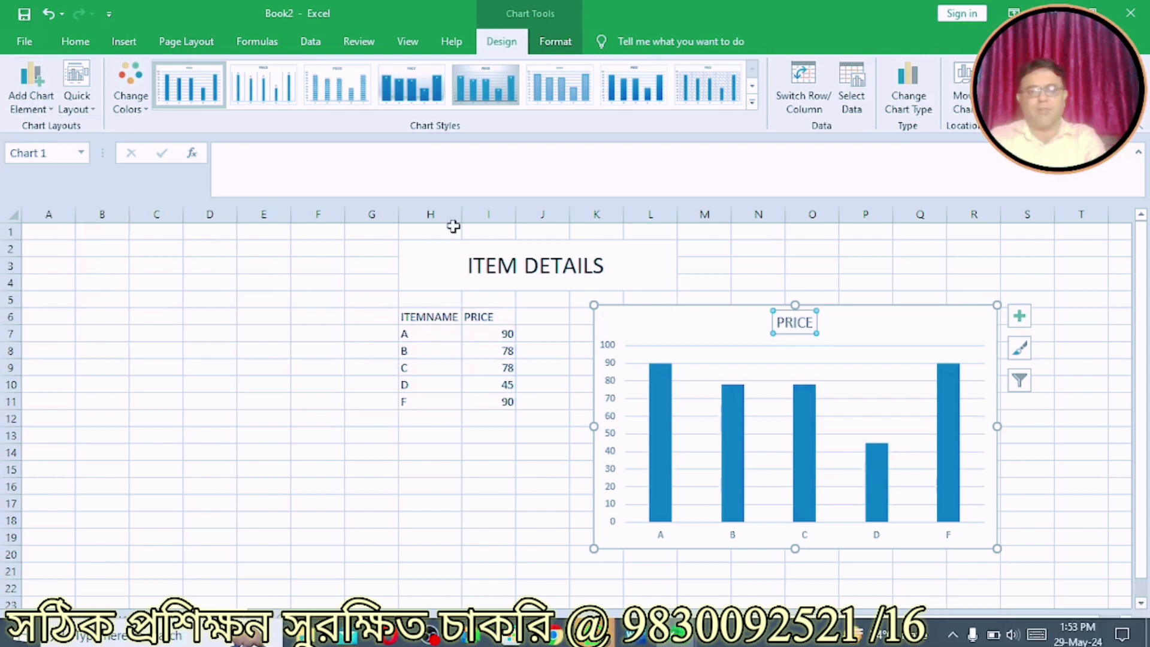
{"action": "left_click", "coordinate": [48, 112]}
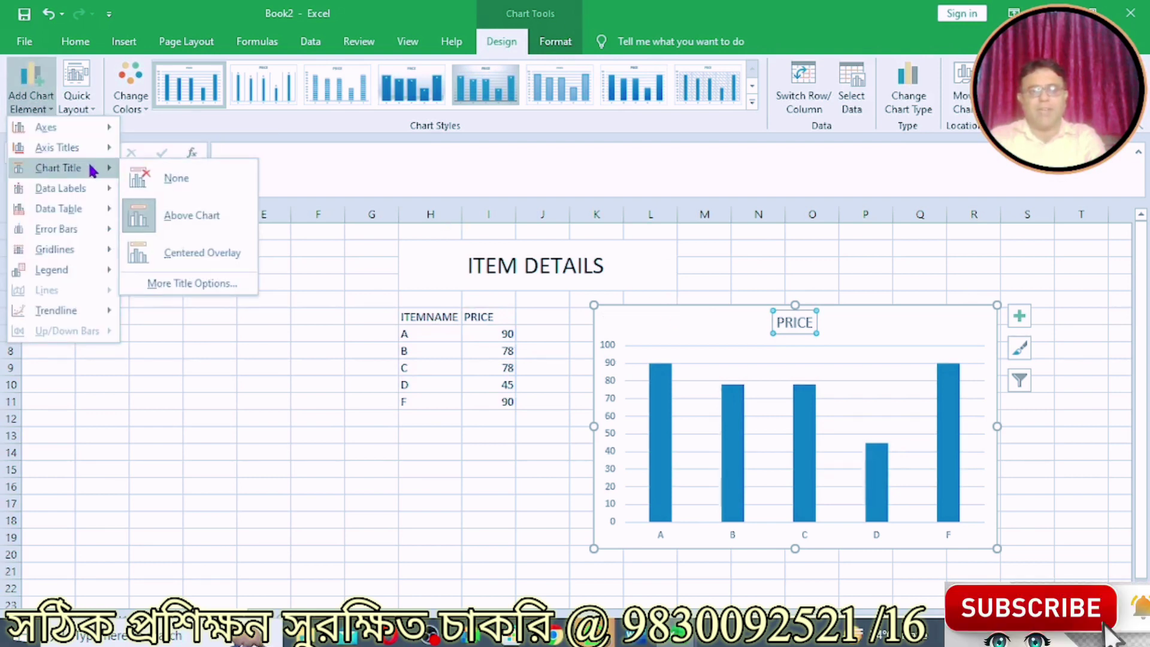
{"action": "mouse_move", "coordinate": [57, 168]}
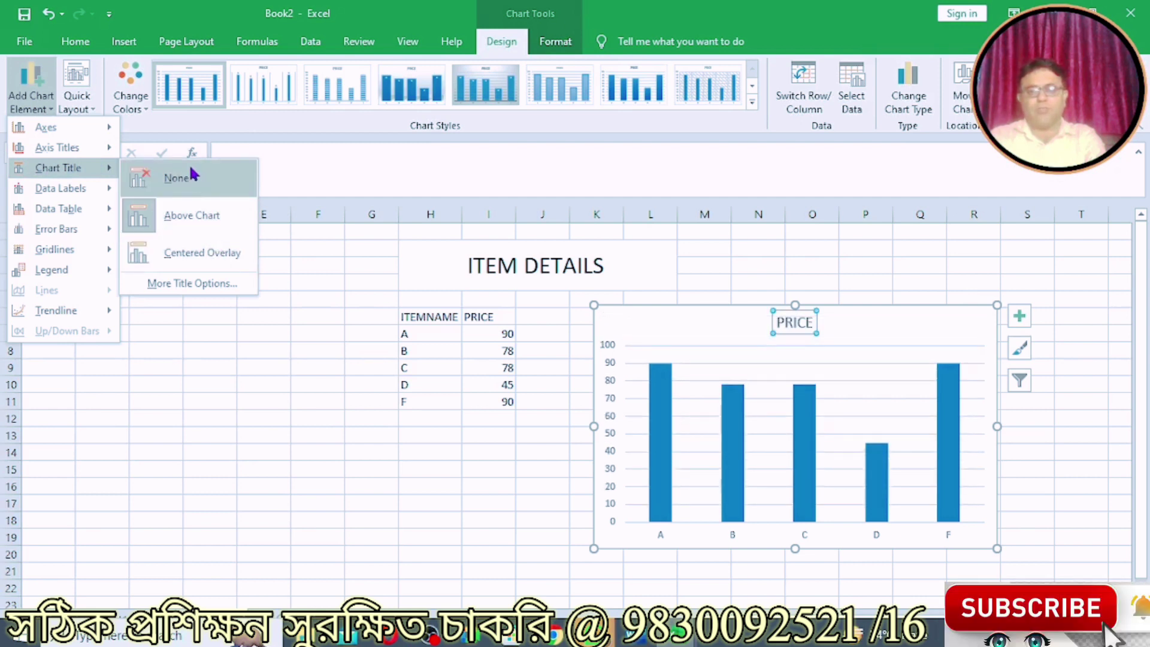
{"action": "left_click", "coordinate": [201, 219]}
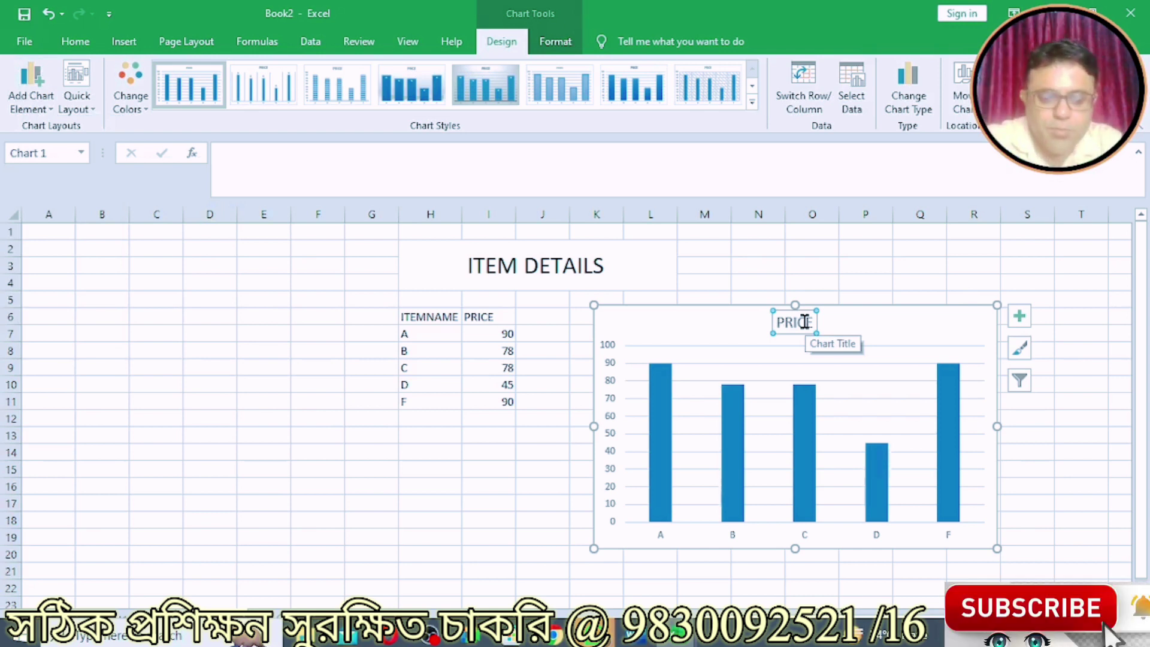
{"action": "type", "text": "P"}
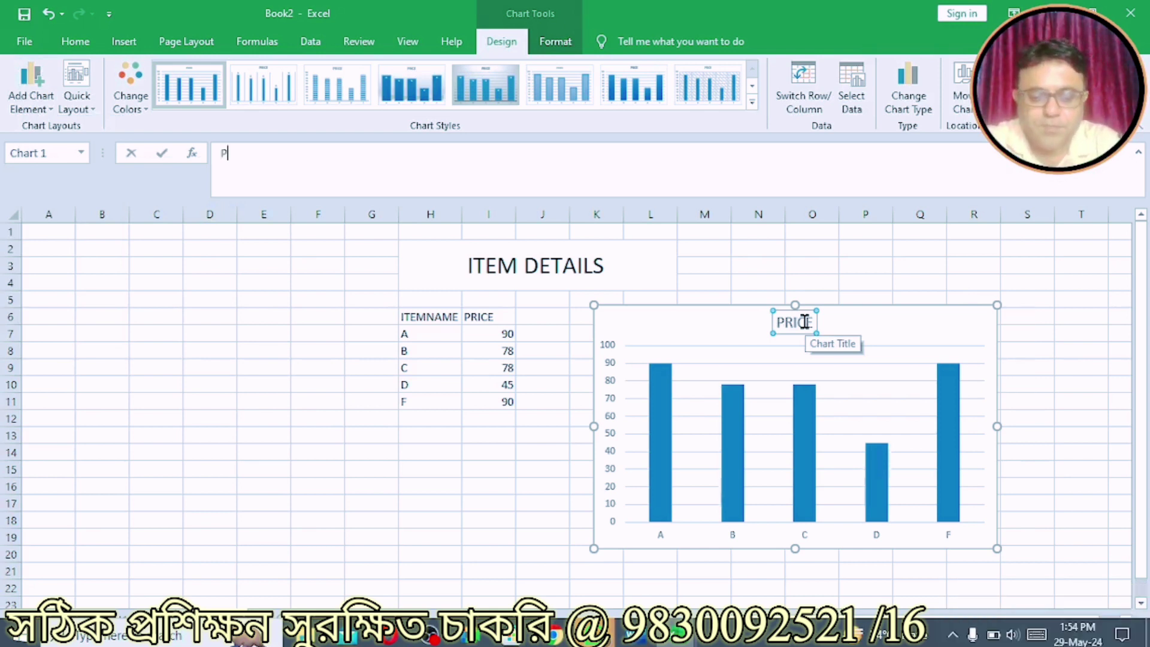
{"action": "type", "text": "RICE "}
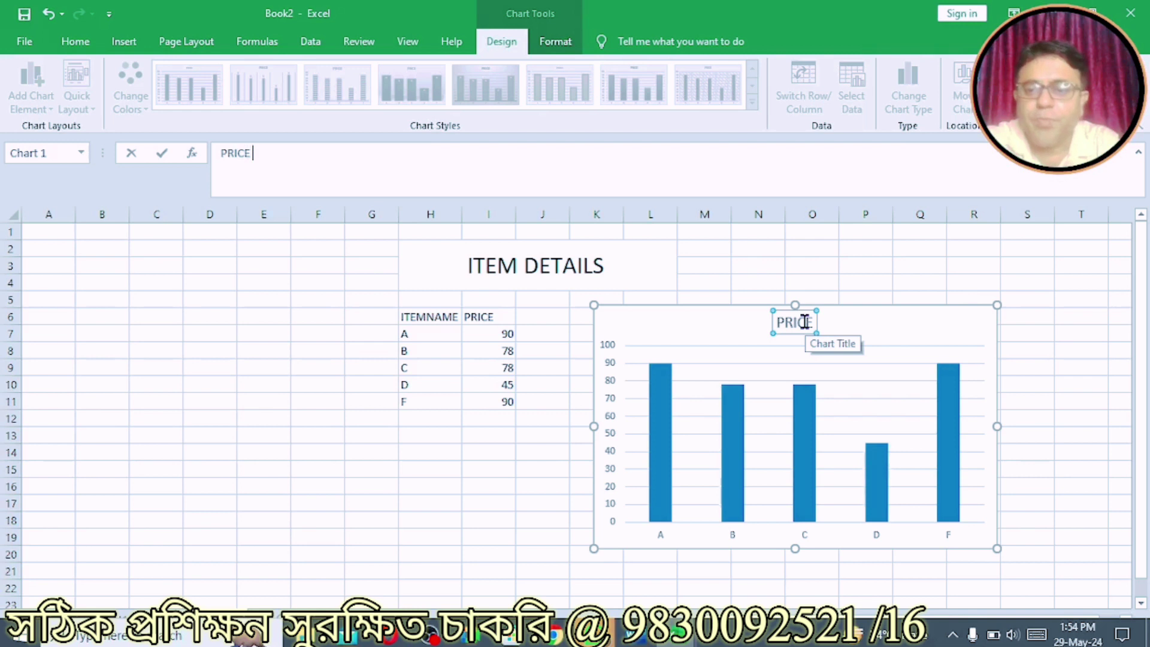
{"action": "type", "text": "DETA"}
{"action": "type", "text": "I"}
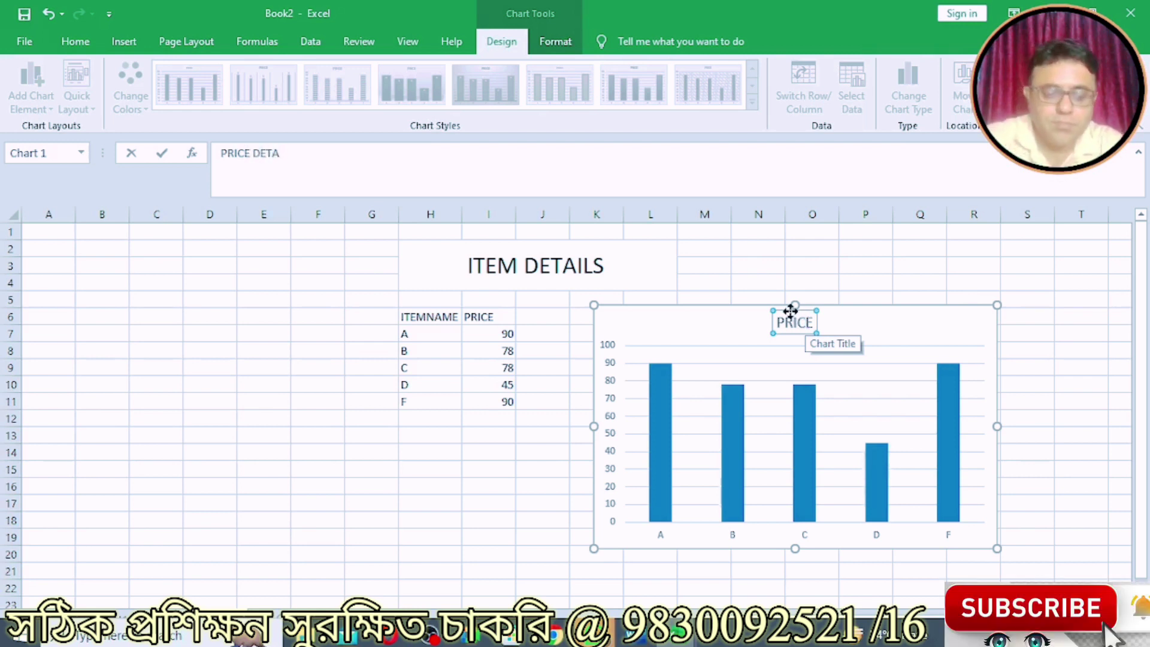
{"action": "type", "text": "LS"}
{"action": "key", "text": "Return"}
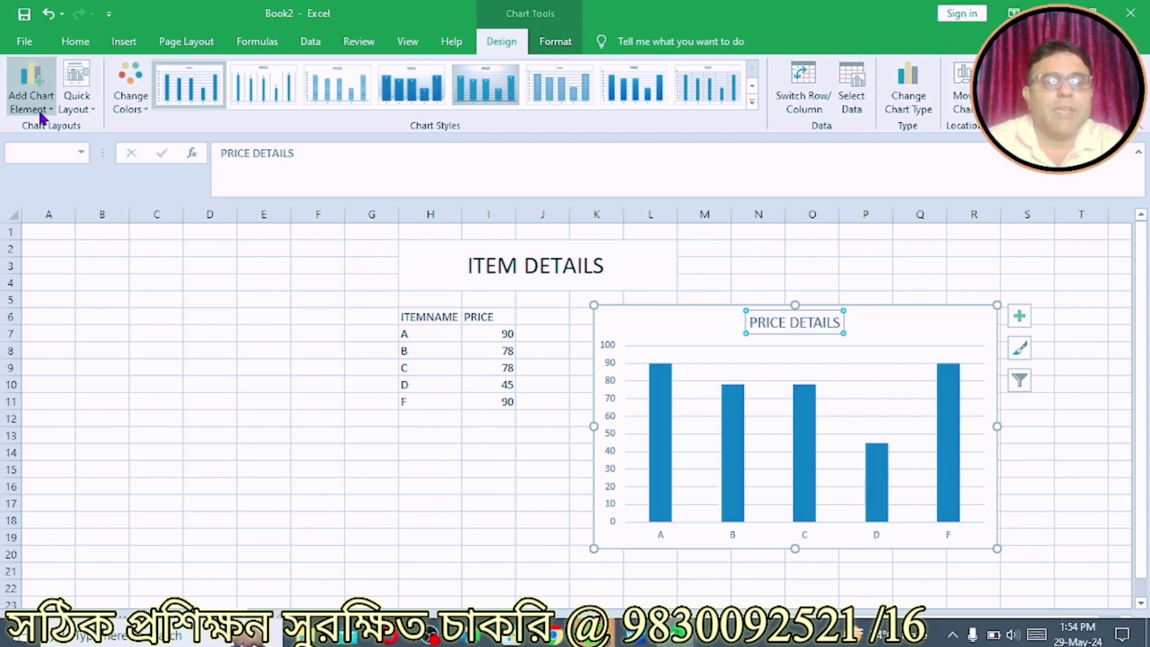
{"action": "left_click", "coordinate": [42, 117]}
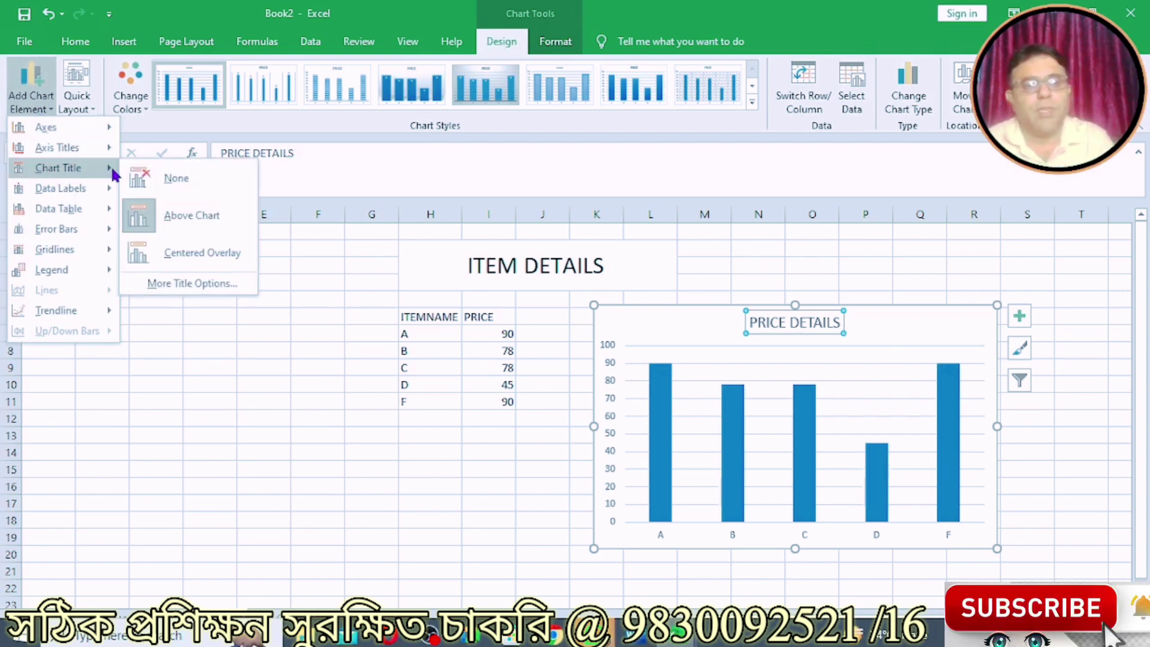
{"action": "mouse_move", "coordinate": [60, 188]}
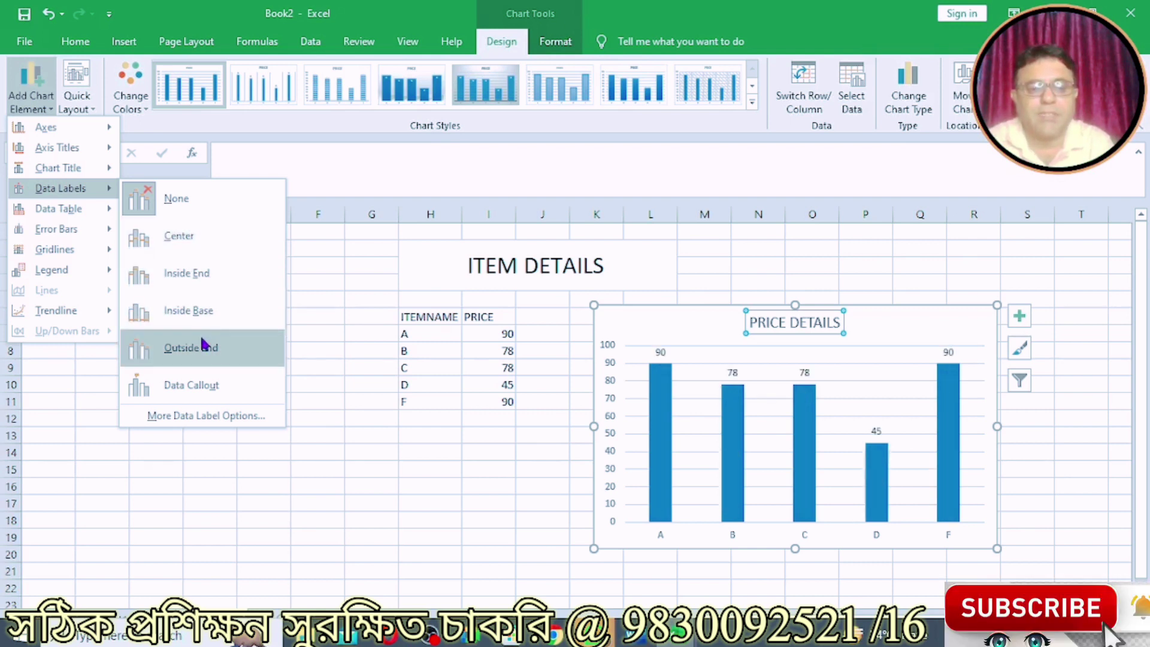
Label the bars with Data Callout labels like 'A, 90' and add a data table with legend keys
{"action": "left_click", "coordinate": [207, 390]}
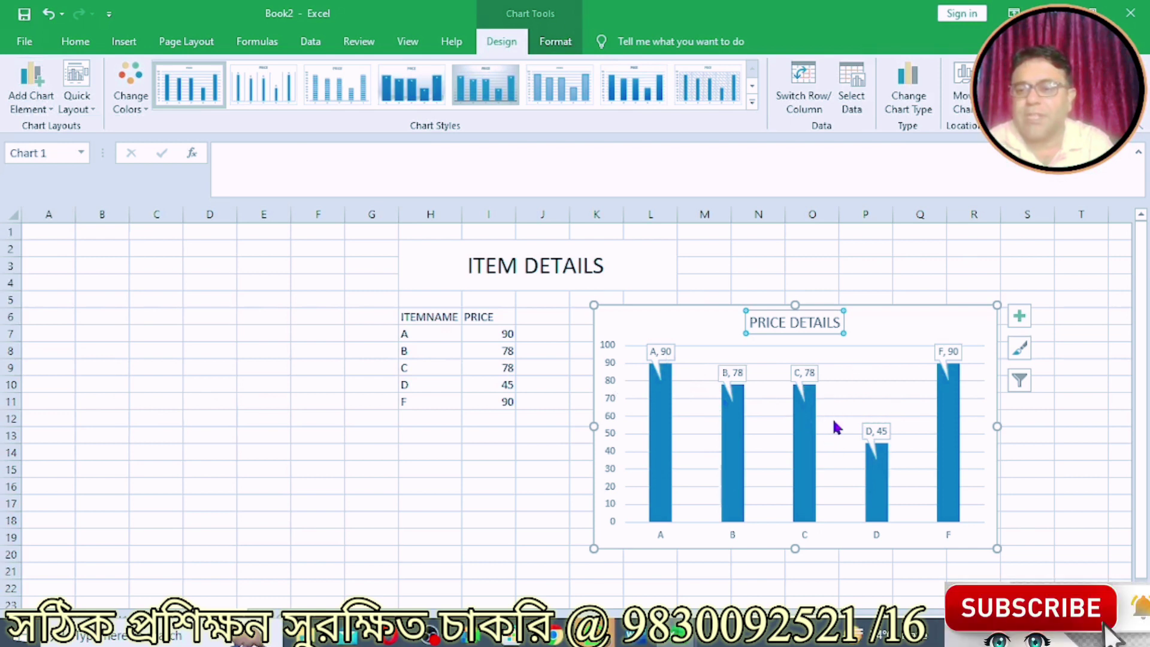
{"action": "left_click", "coordinate": [49, 113]}
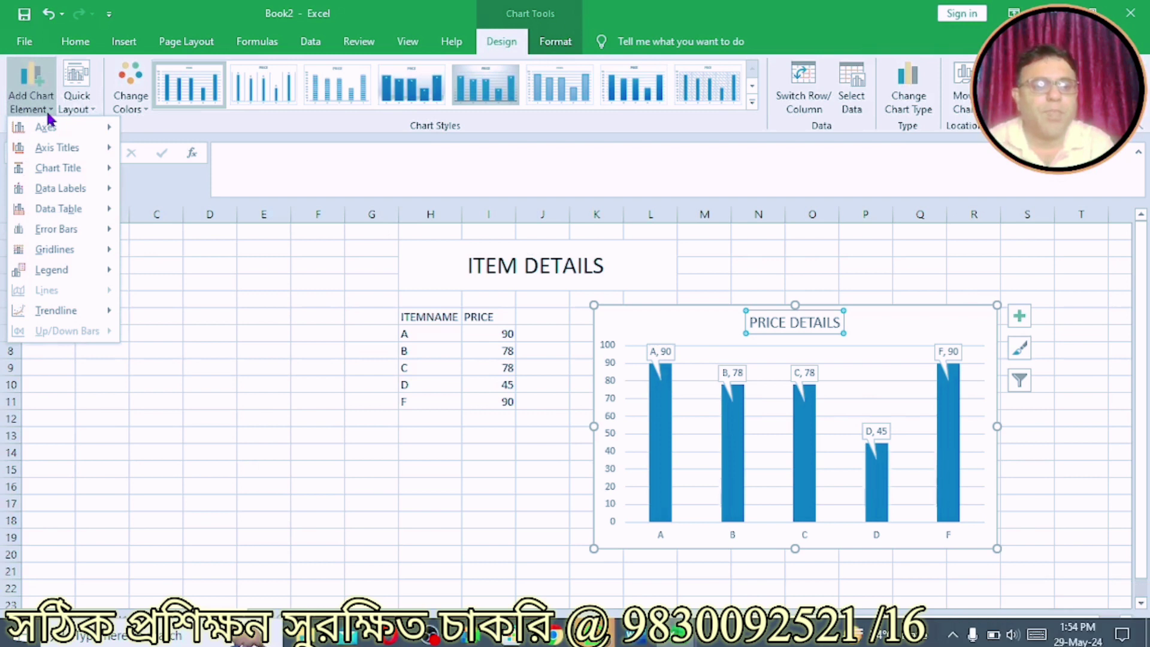
{"action": "mouse_move", "coordinate": [58, 209]}
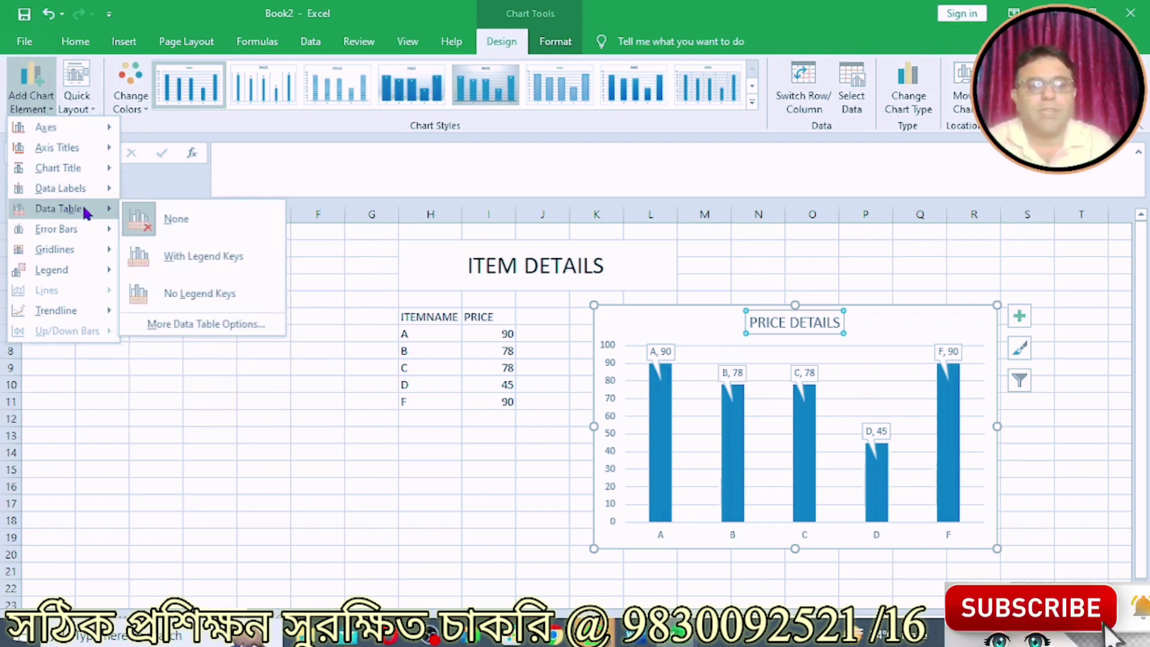
{"action": "left_click", "coordinate": [186, 259]}
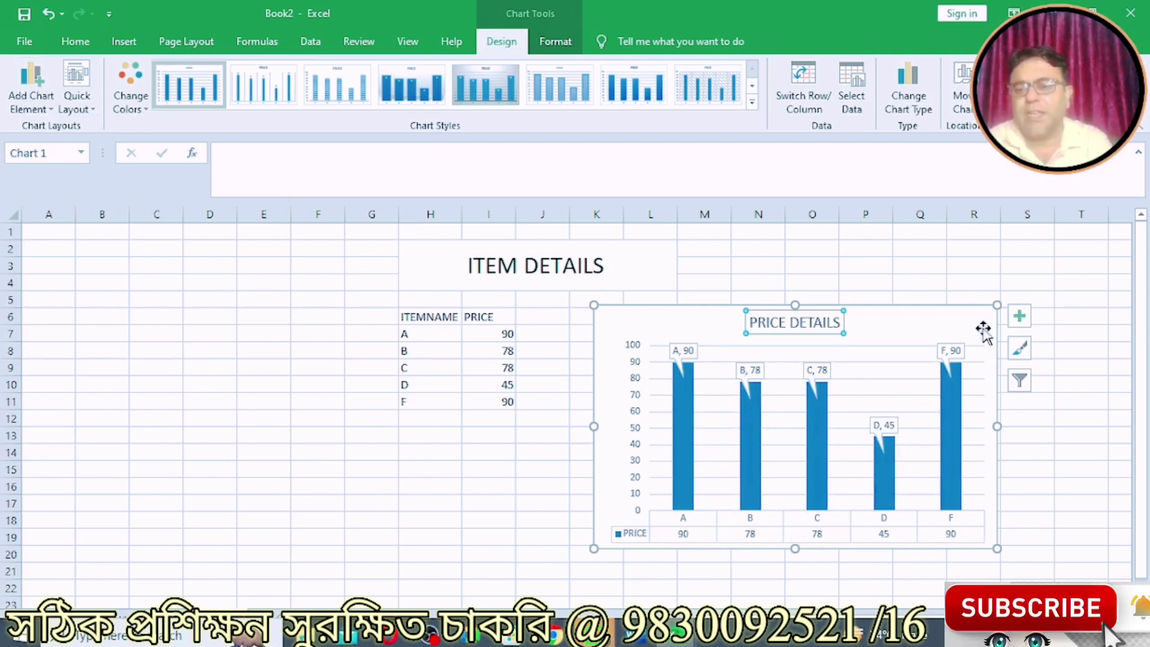
{"action": "left_click", "coordinate": [726, 254]}
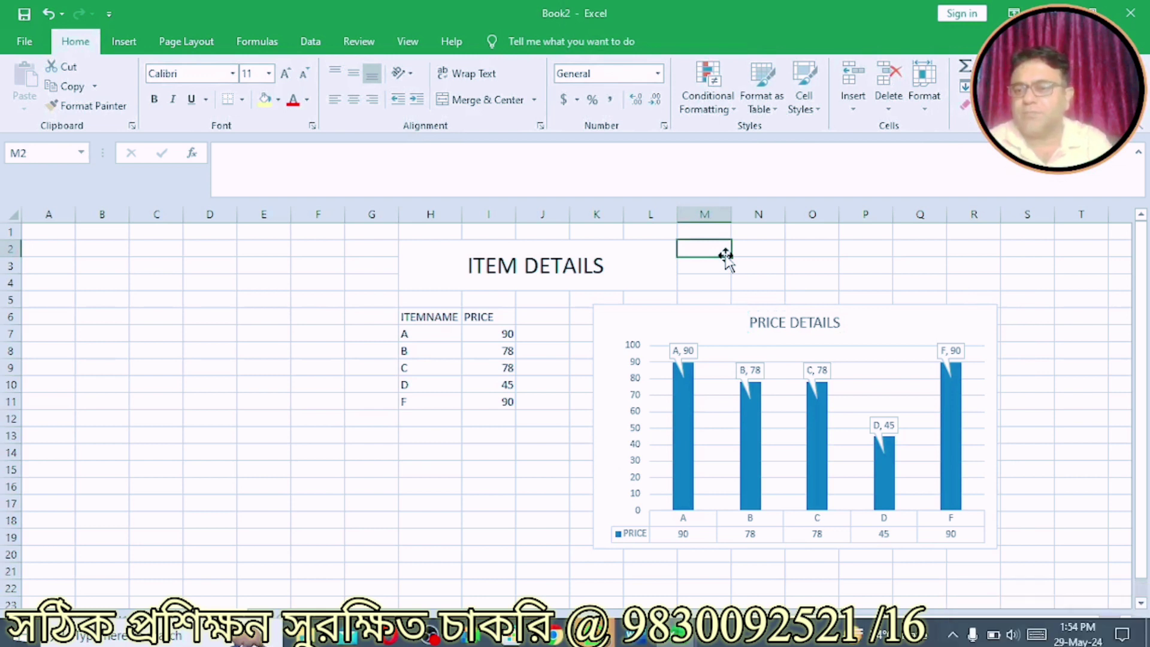
{"action": "left_click", "coordinate": [689, 323]}
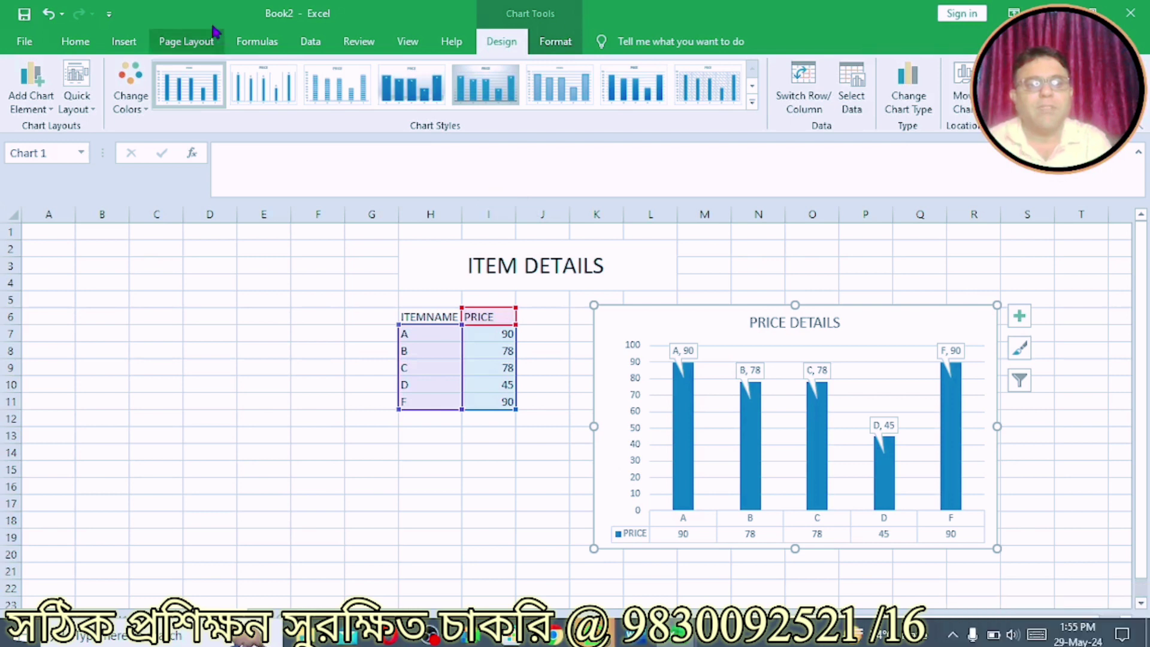
Position the PRICE legend at the Left of the PRICE DETAILS chart
{"action": "left_click", "coordinate": [52, 112]}
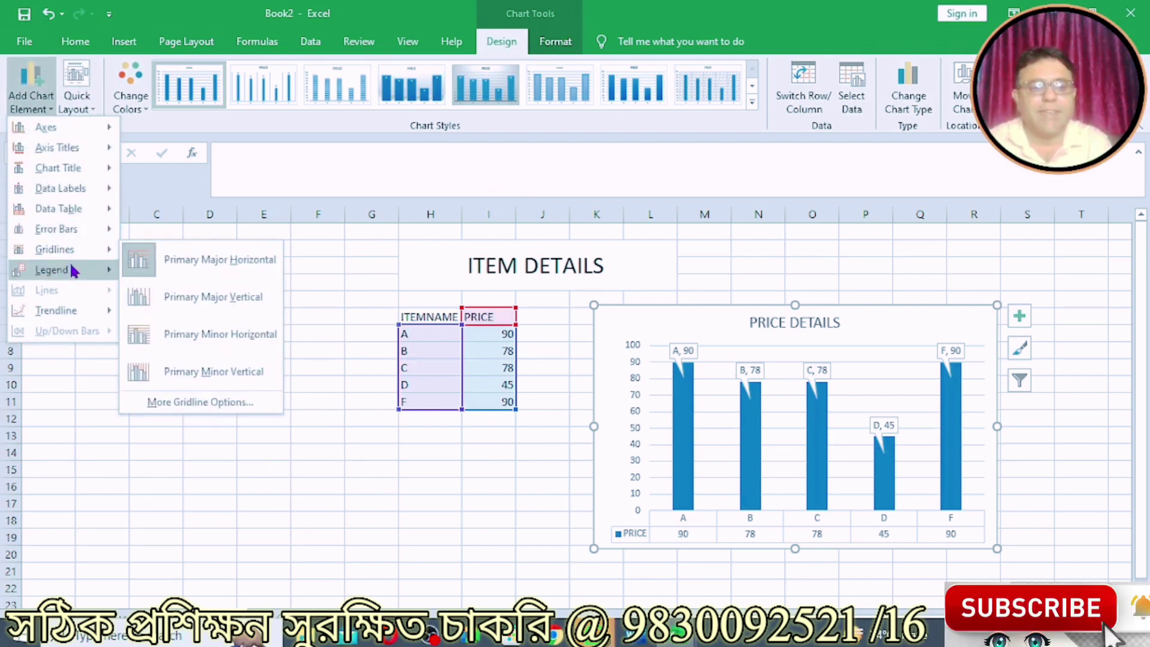
{"action": "mouse_move", "coordinate": [51, 269]}
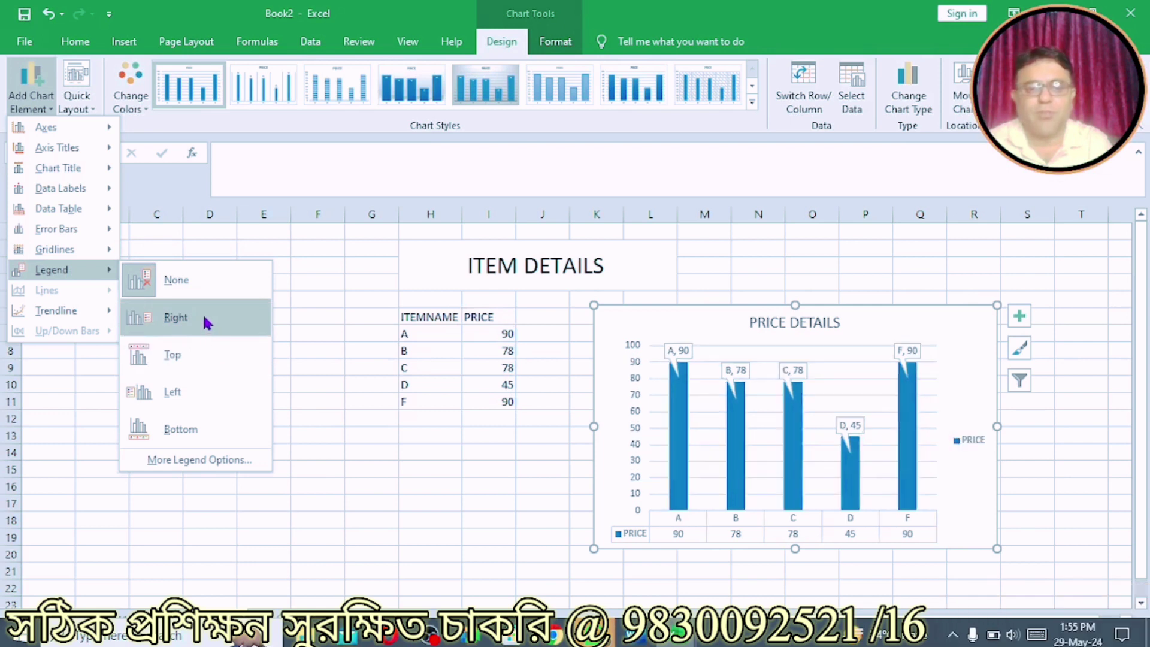
{"action": "left_click", "coordinate": [195, 399]}
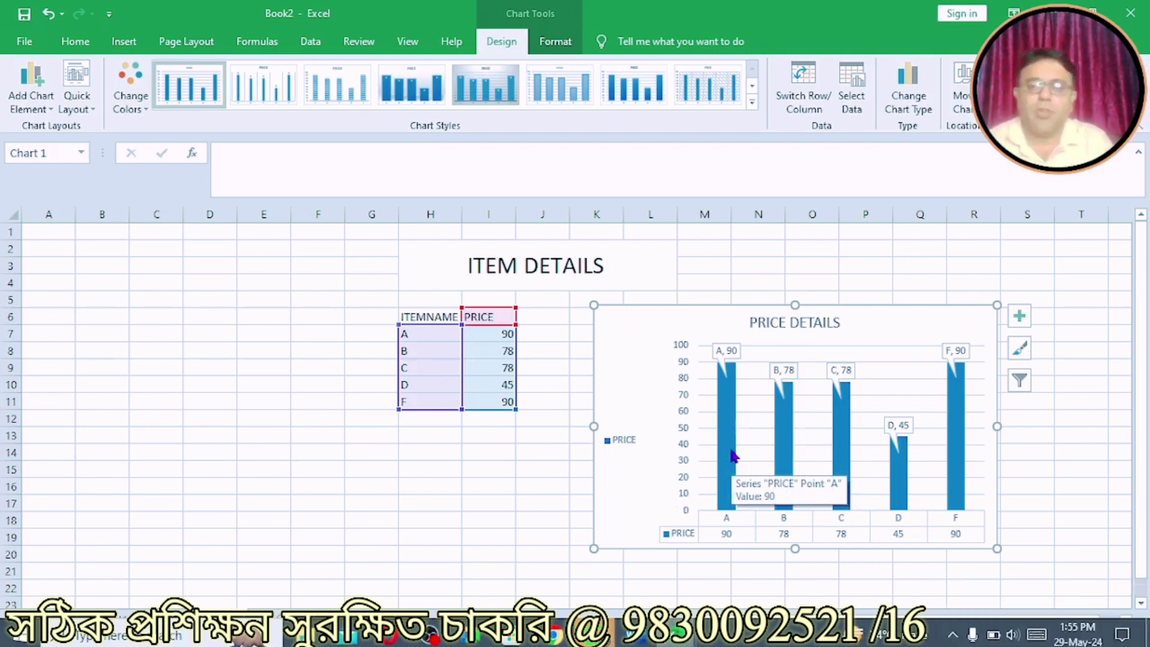
{"action": "left_click", "coordinate": [741, 268]}
Apply Chart Style 15, the light blue style with grey callout labels
{"action": "left_click", "coordinate": [664, 328]}
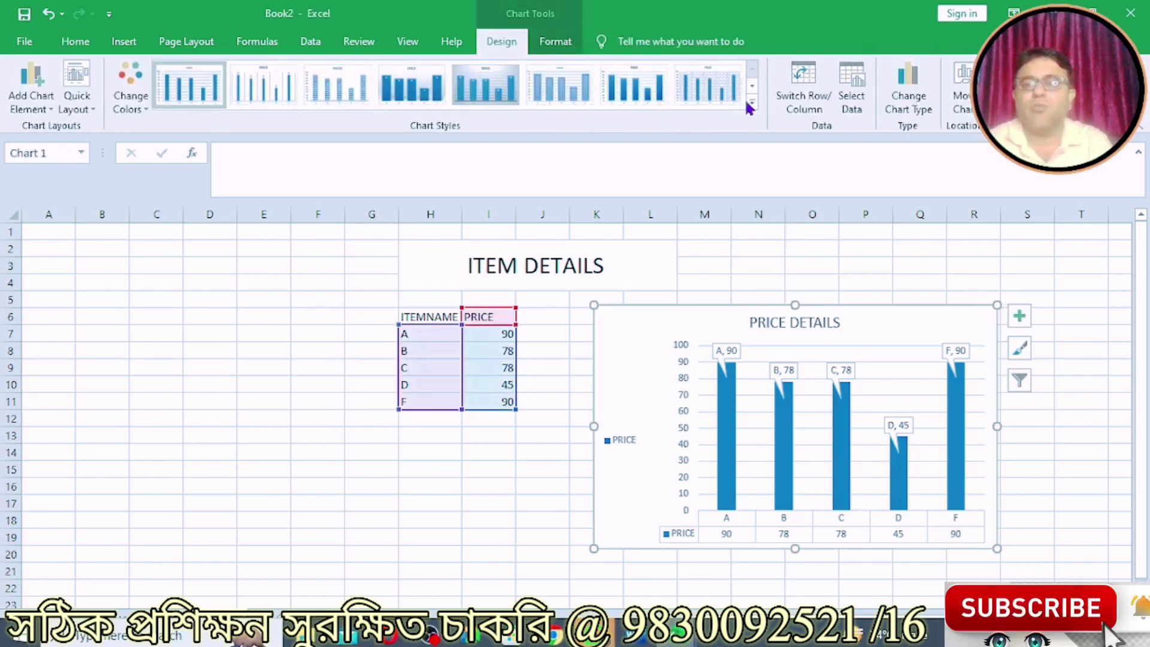
{"action": "left_click", "coordinate": [752, 106]}
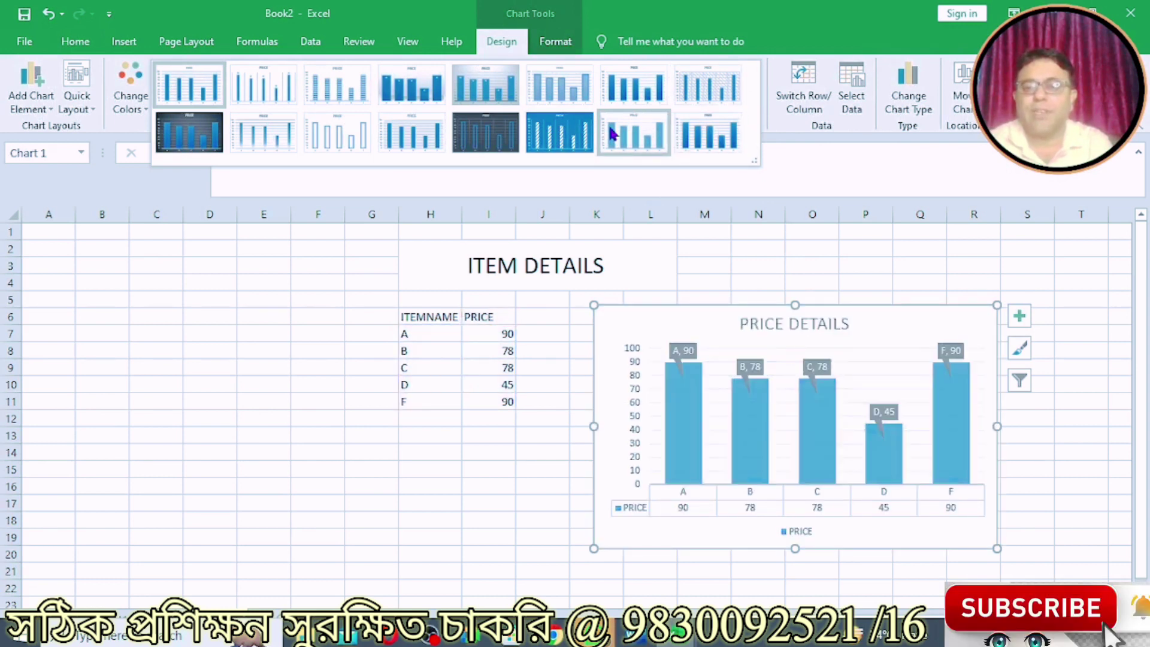
{"action": "left_click", "coordinate": [554, 133]}
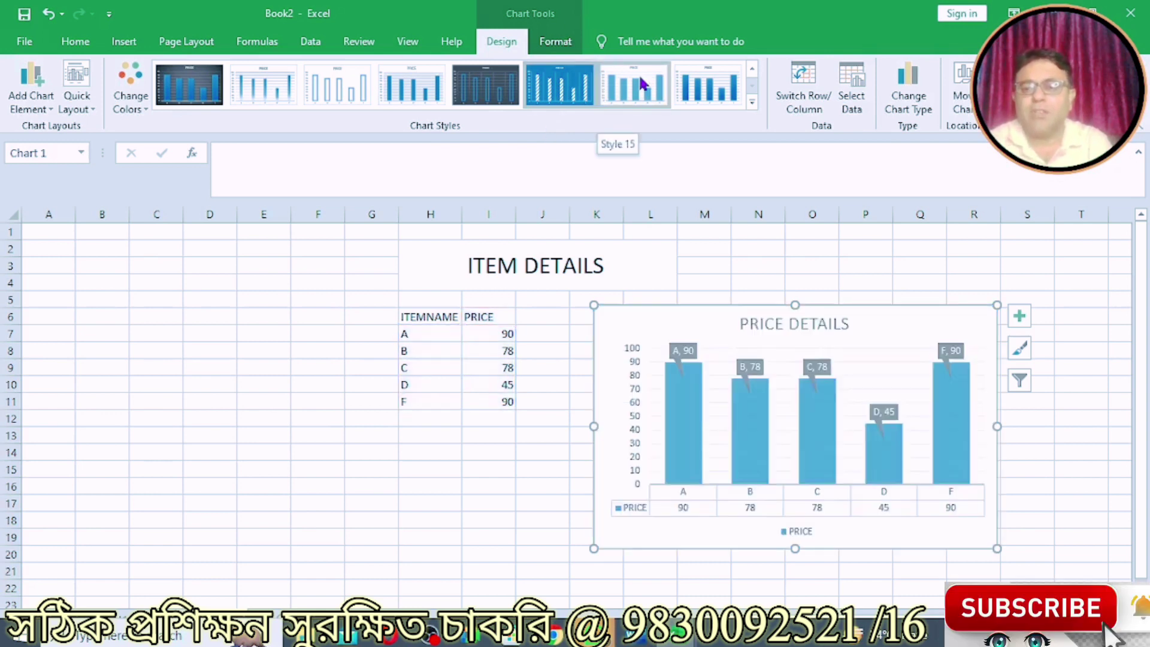
{"action": "left_click", "coordinate": [641, 82]}
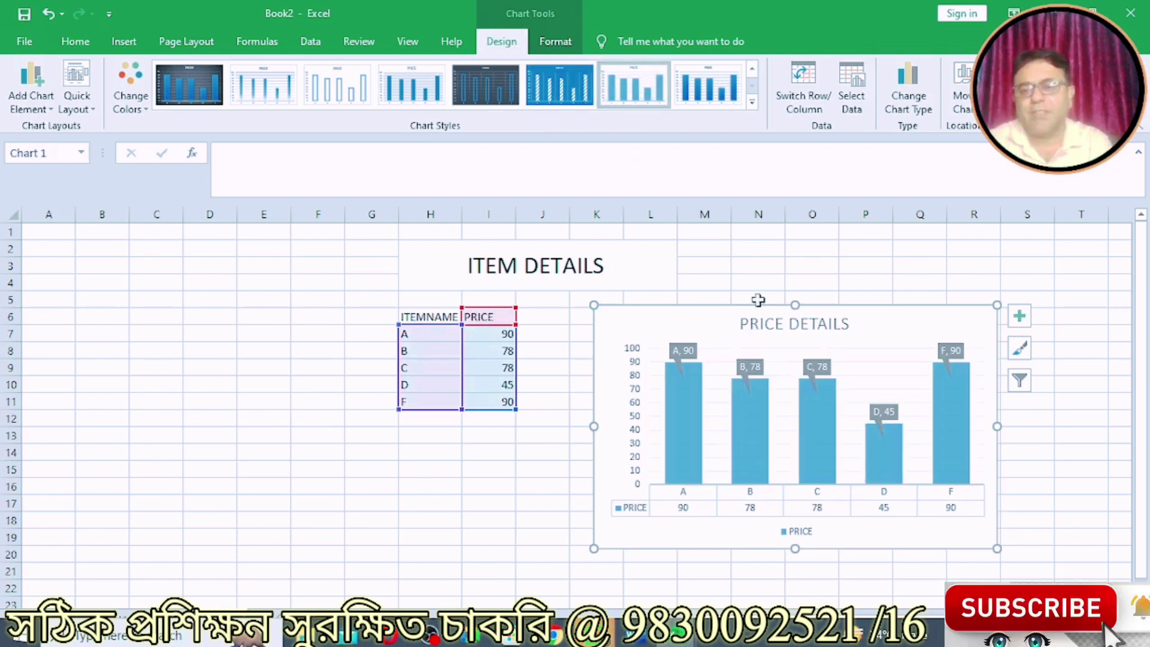
{"action": "left_click", "coordinate": [786, 247]}
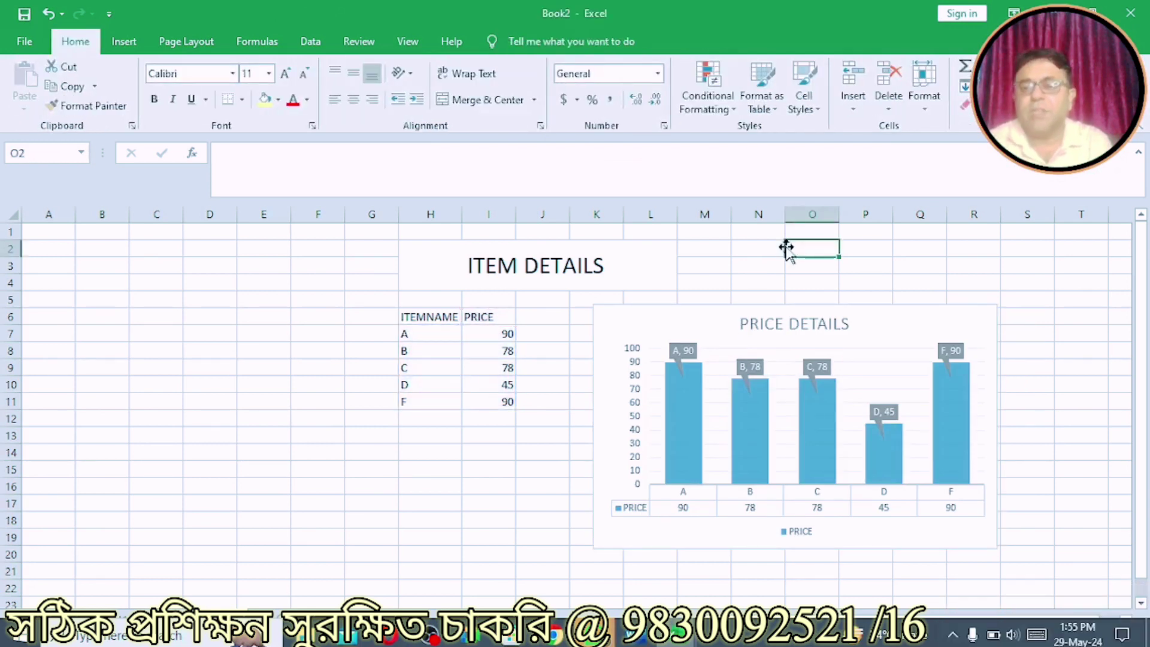
Enter item G with price 70 in row 12 below item F
{"action": "left_click", "coordinate": [686, 318]}
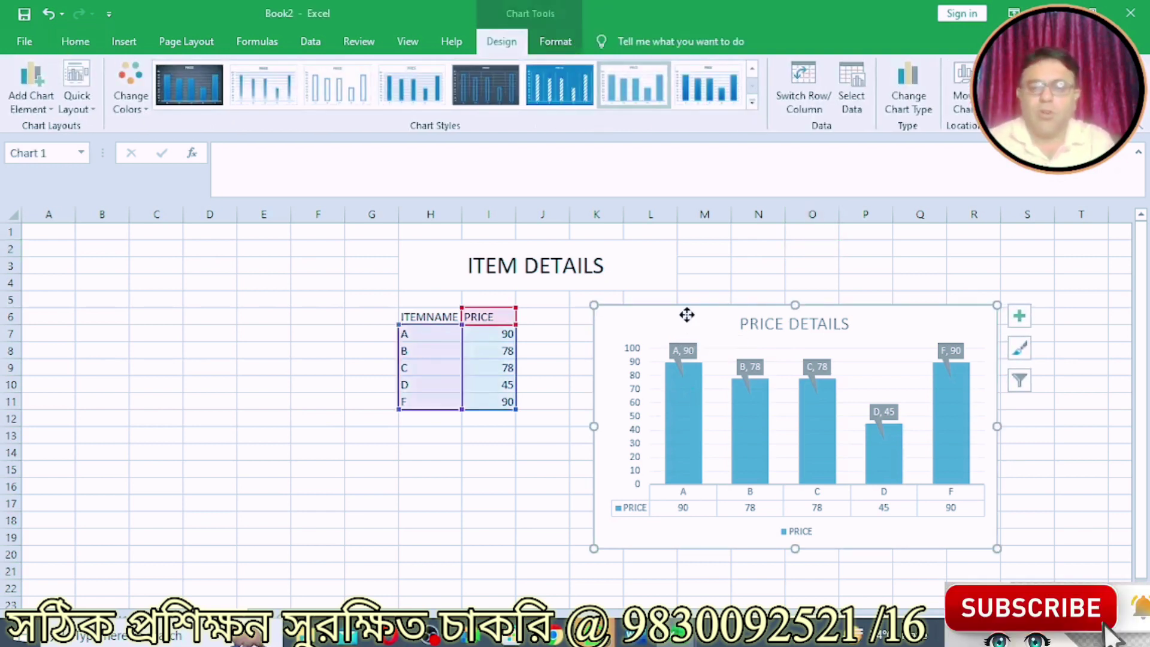
{"action": "left_click", "coordinate": [403, 447]}
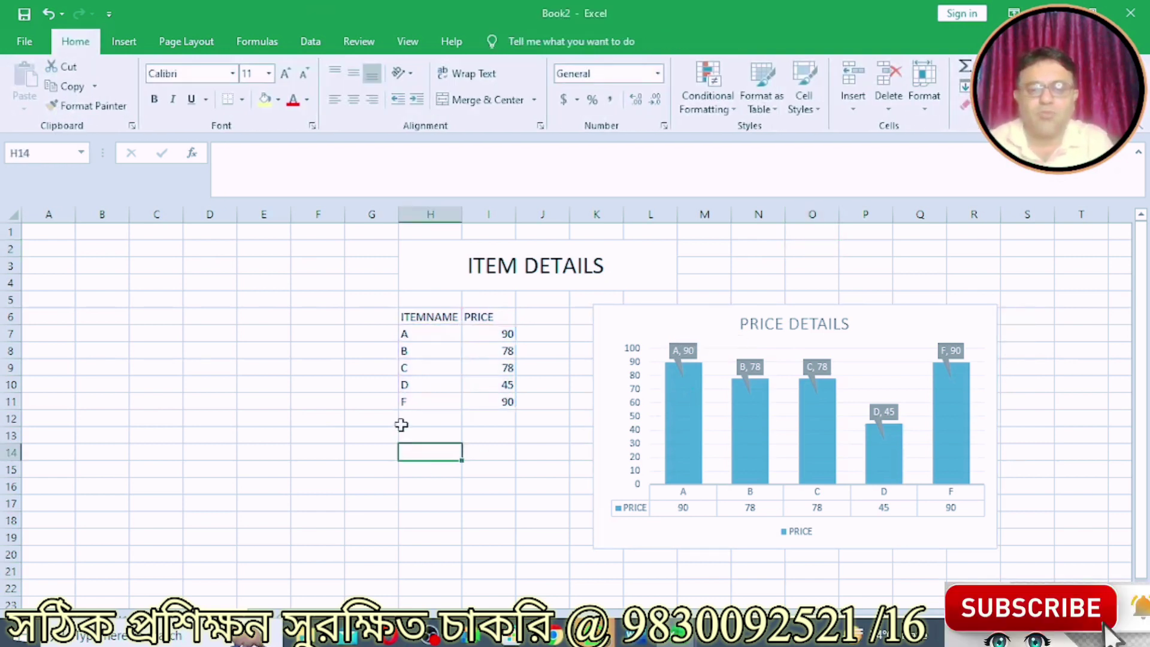
{"action": "left_click", "coordinate": [406, 418]}
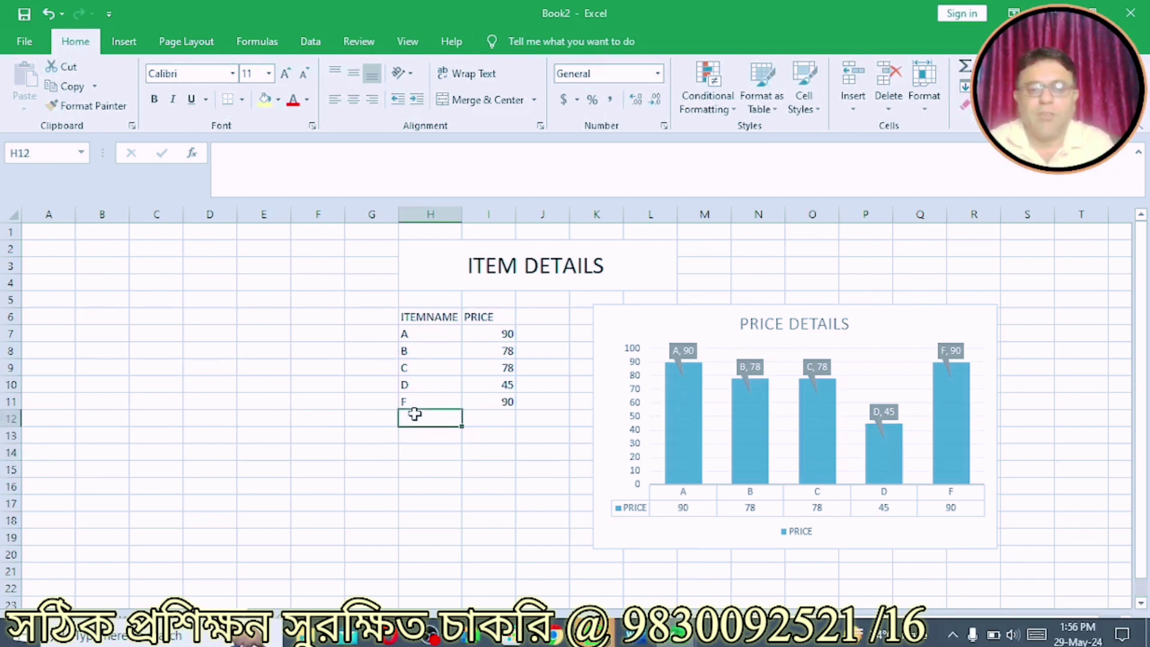
{"action": "type", "text": "G"}
{"action": "key", "text": "Tab"}
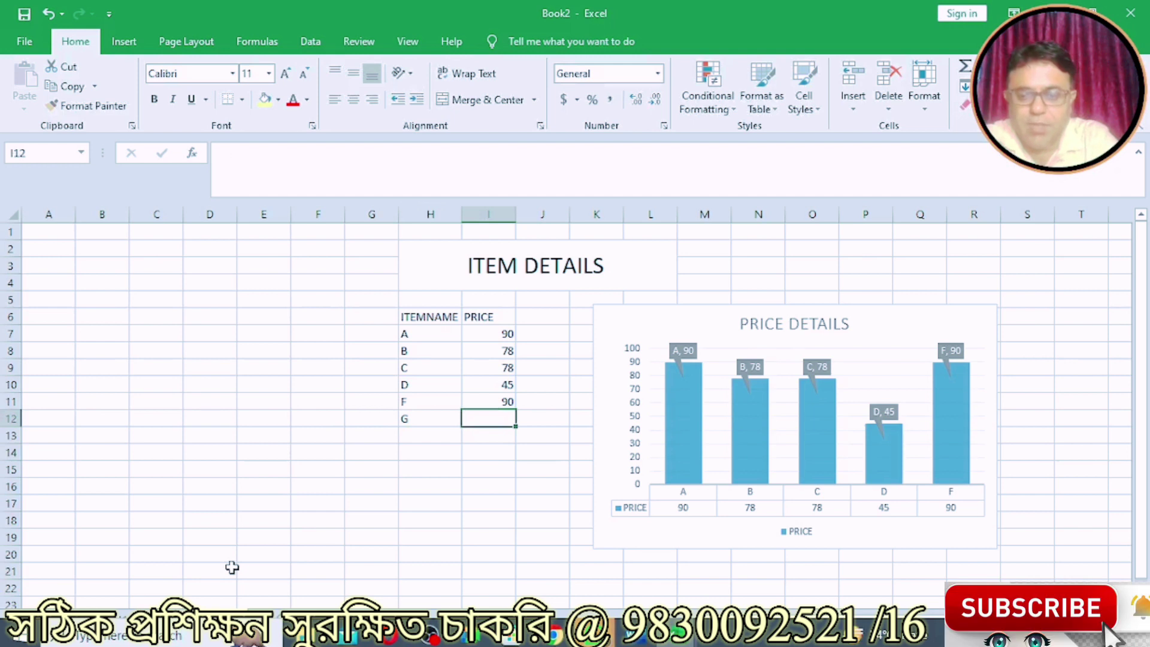
{"action": "type", "text": "70"}
{"action": "key", "text": "Return"}
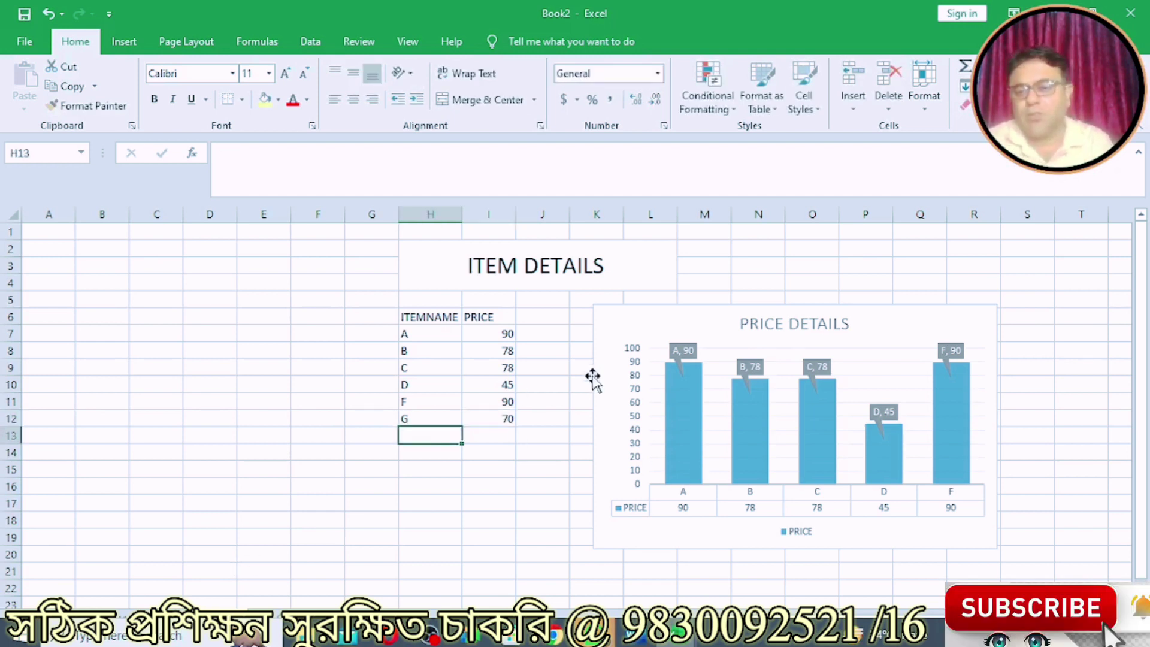
Select the PRICE DETAILS chart and bring up the Chart Tools Design commands
{"action": "left_click", "coordinate": [688, 333]}
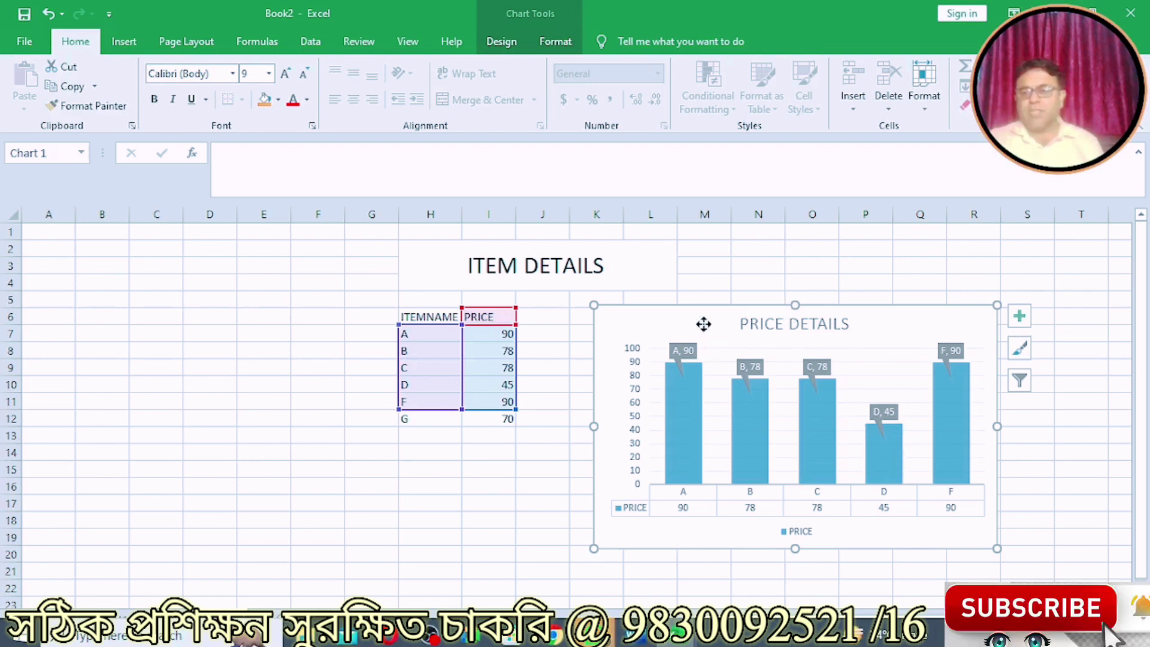
{"action": "left_click", "coordinate": [714, 250]}
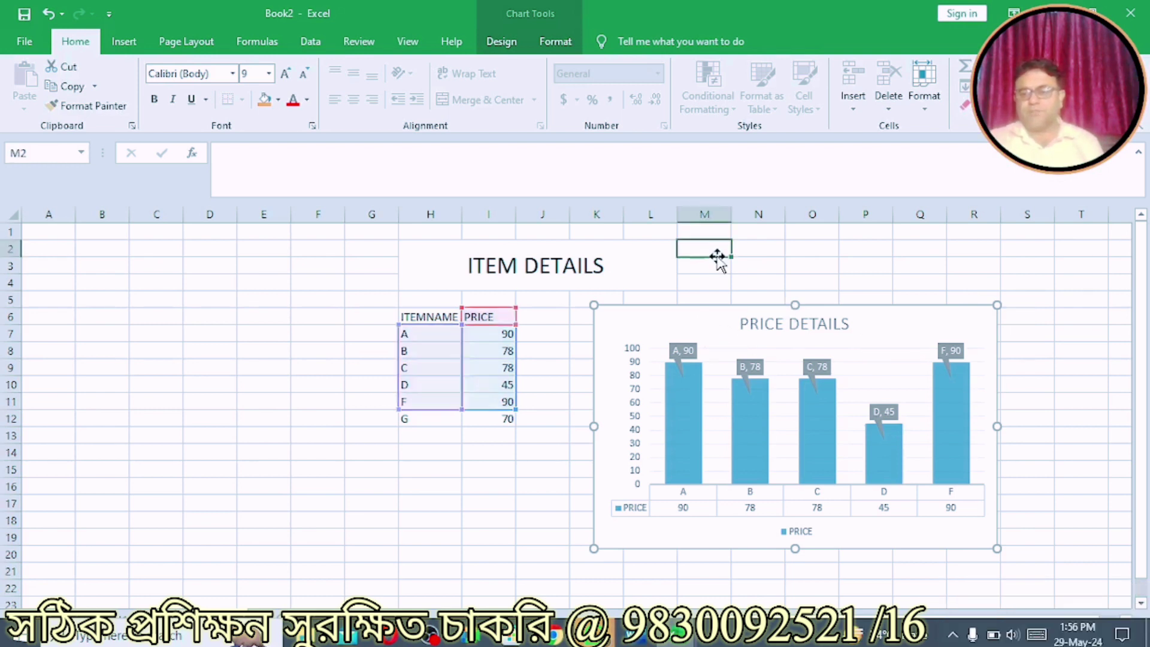
{"action": "left_click", "coordinate": [710, 324]}
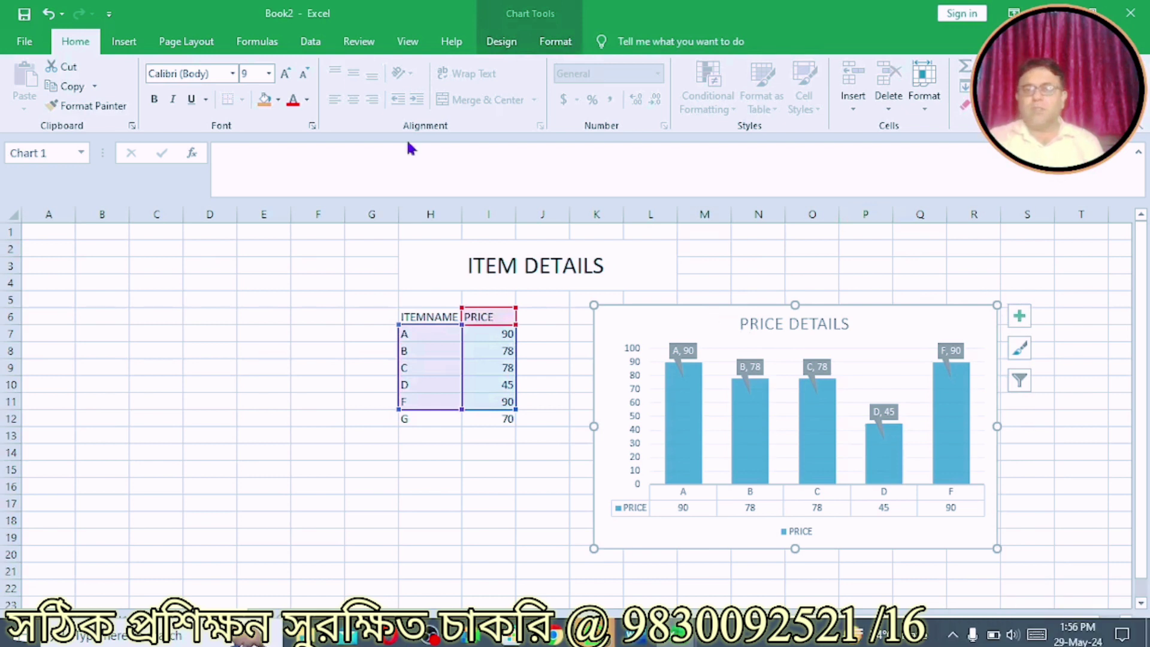
{"action": "left_click", "coordinate": [494, 46]}
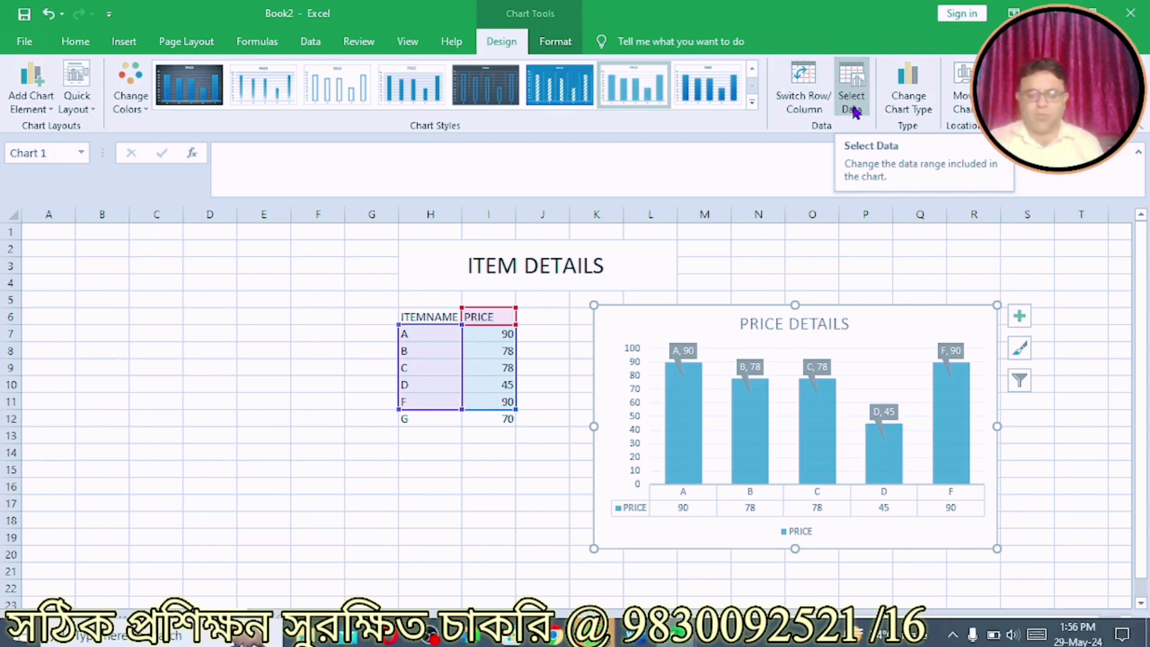
Replace the chart data range with H6:I12 in Select Data so item G is plotted
{"action": "left_click", "coordinate": [852, 102]}
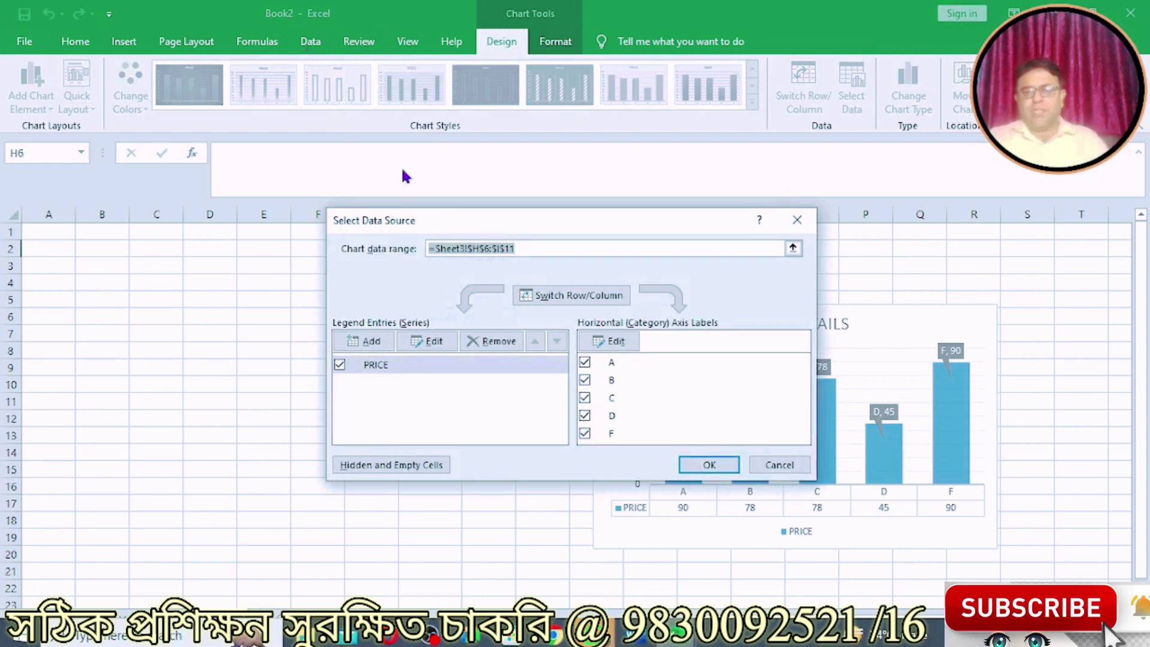
{"action": "left_click_drag", "start_coordinate": [434, 228], "coordinate": [723, 211]}
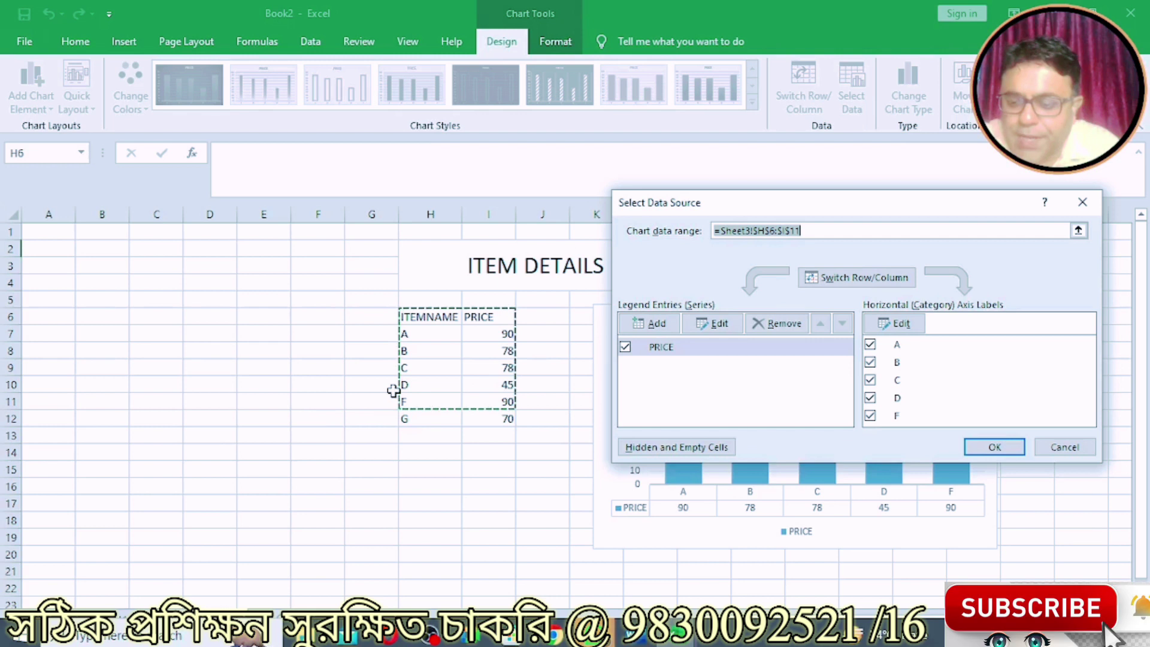
{"action": "key", "text": "BackSpace"}
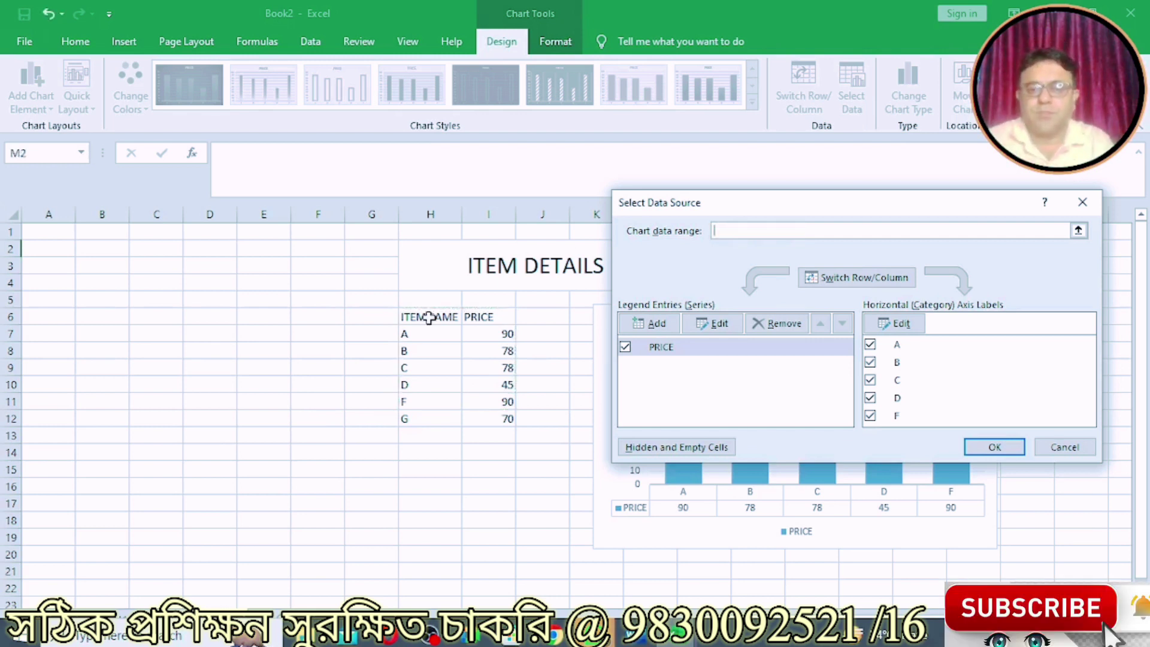
{"action": "left_click", "coordinate": [430, 317]}
{"action": "left_click_drag", "start_coordinate": [430, 317], "coordinate": [487, 413]}
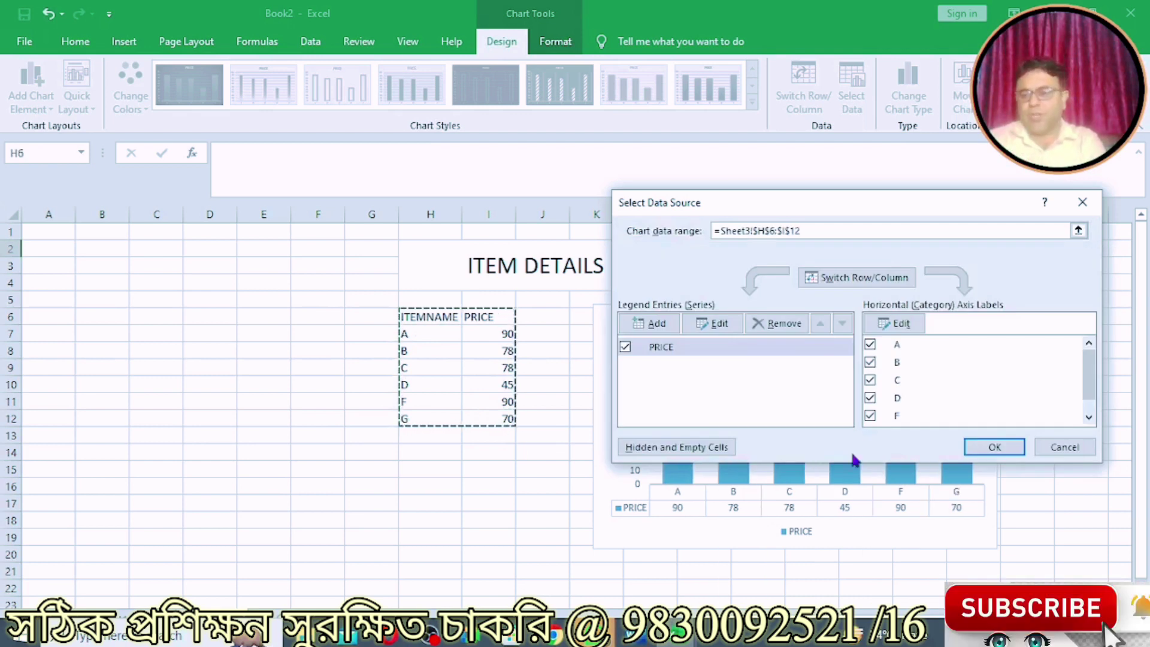
{"action": "left_click", "coordinate": [994, 448]}
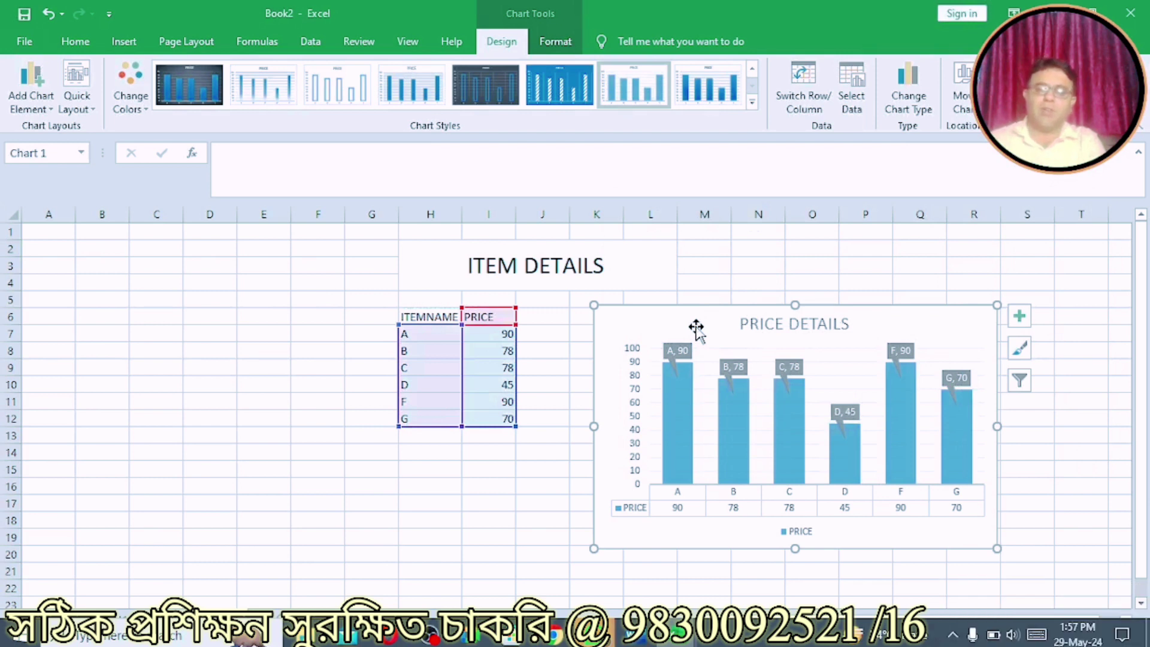
{"action": "left_click", "coordinate": [751, 269]}
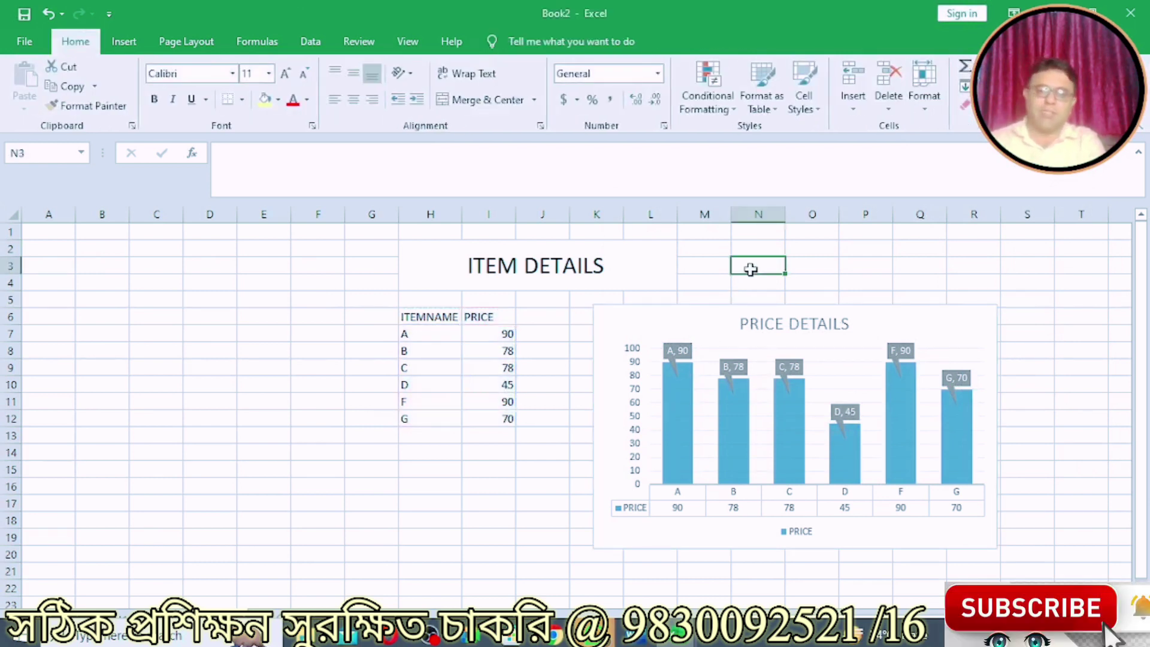
Enter item H with price 45 in row 13 below item G
{"action": "left_click", "coordinate": [693, 320]}
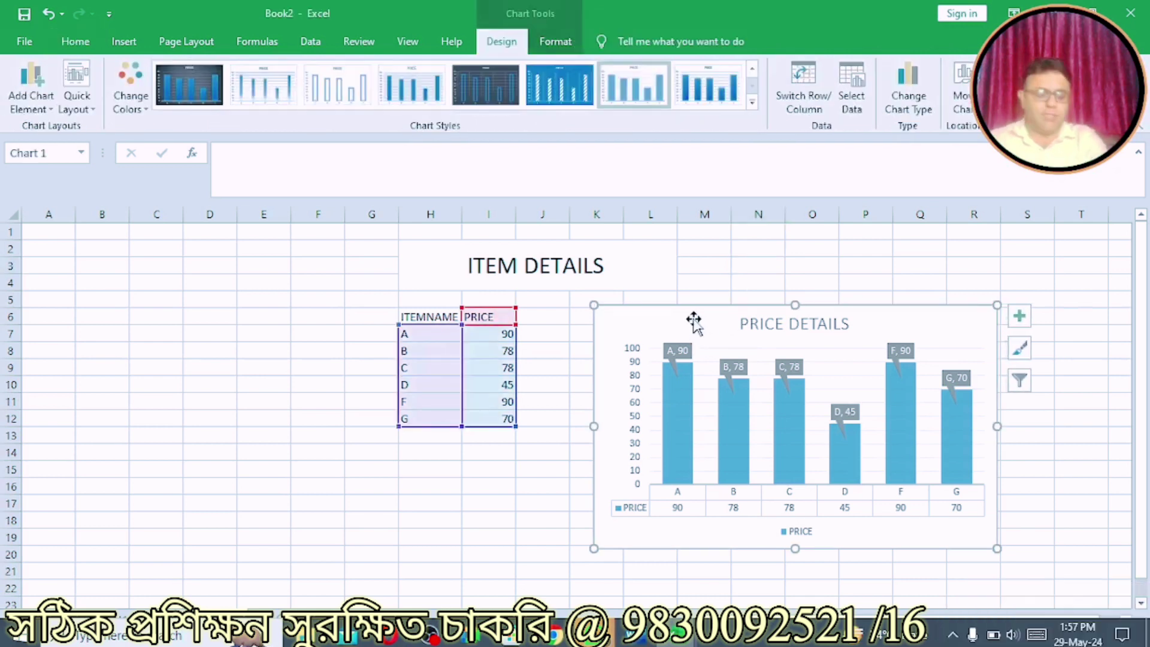
{"action": "left_click", "coordinate": [425, 438]}
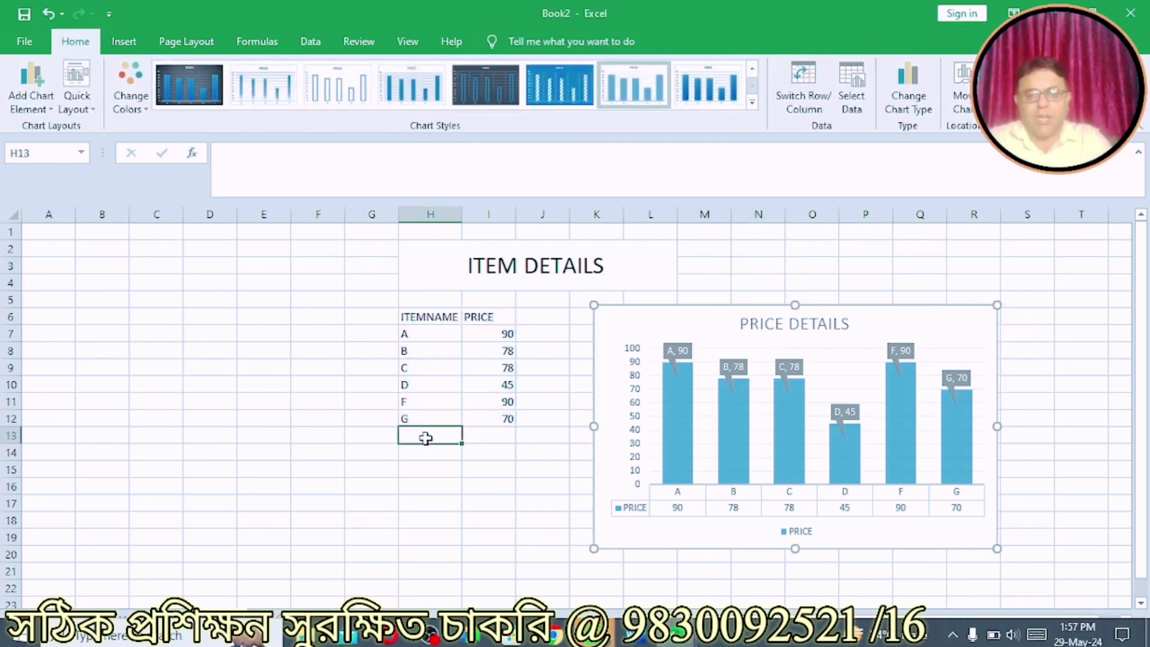
{"action": "type", "text": "H"}
{"action": "key", "text": "Tab"}
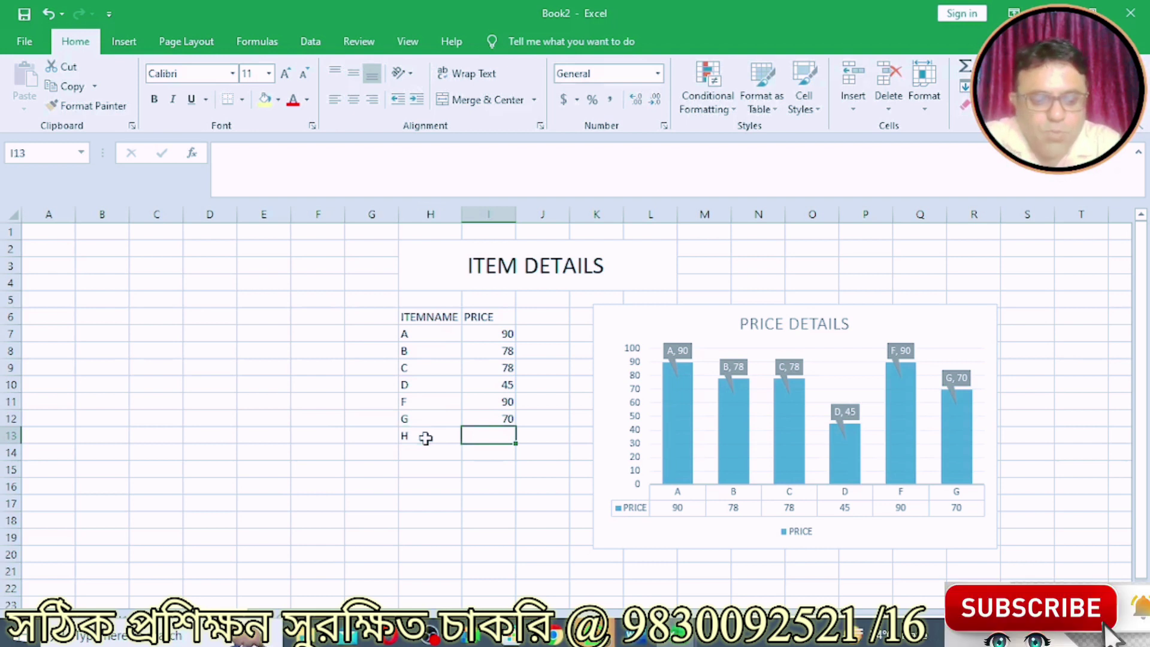
{"action": "type", "text": "45"}
{"action": "key", "text": "Tab"}
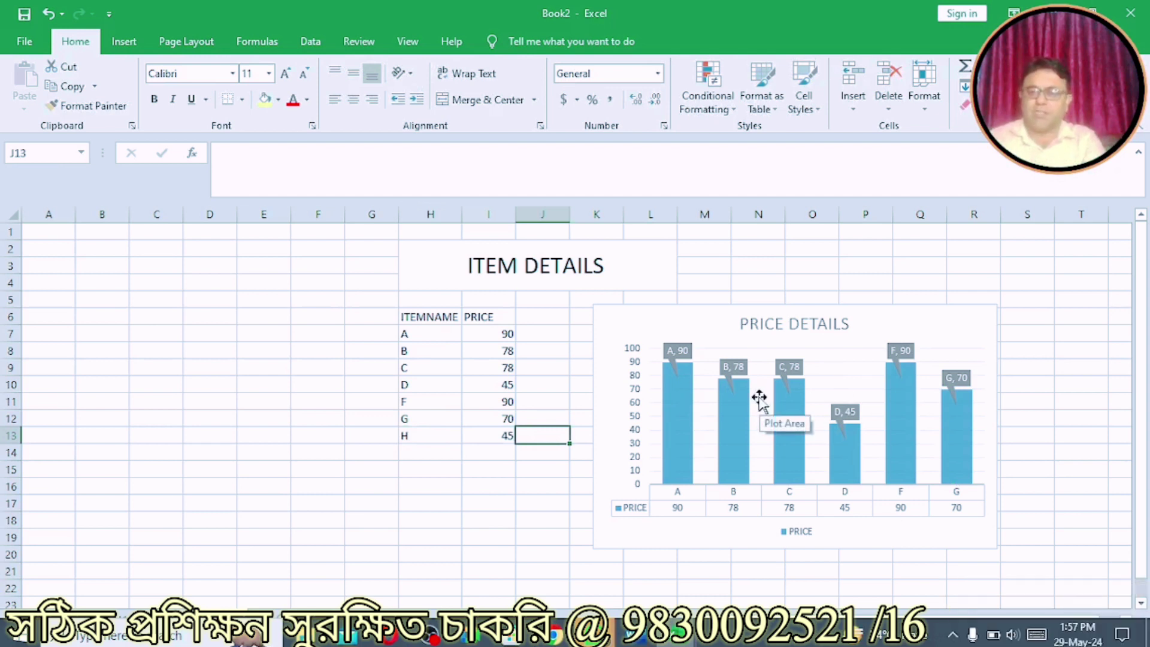
Extend the PRICE DETAILS chart data range to H6:I13 to include item H
{"action": "left_click", "coordinate": [682, 316]}
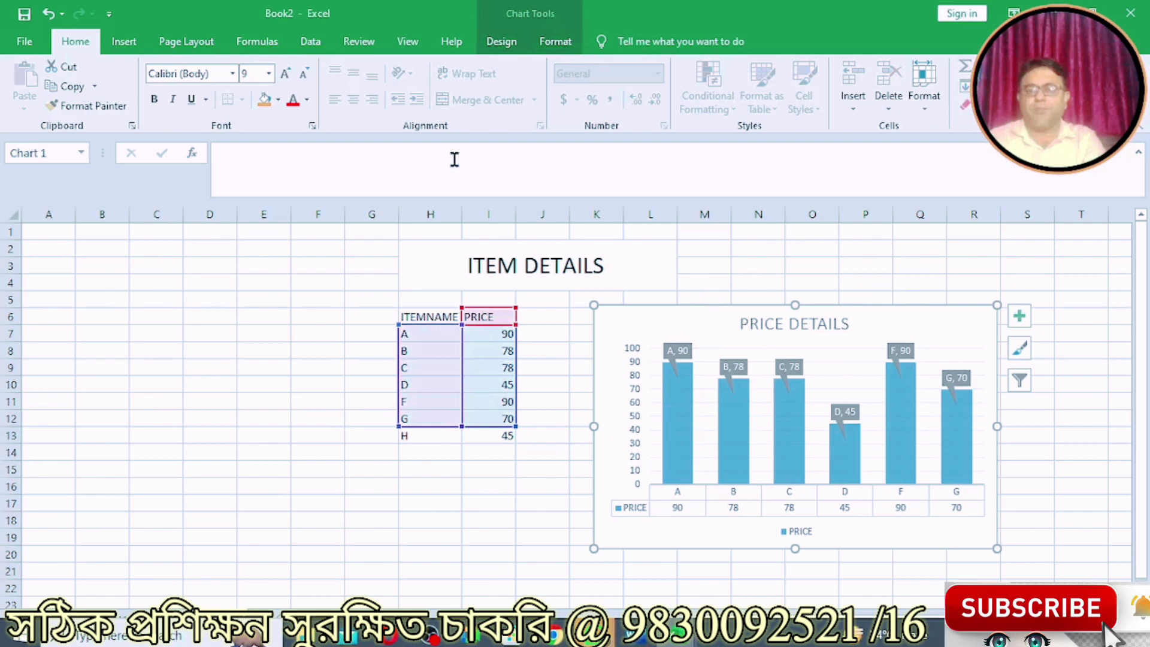
{"action": "left_click", "coordinate": [502, 43]}
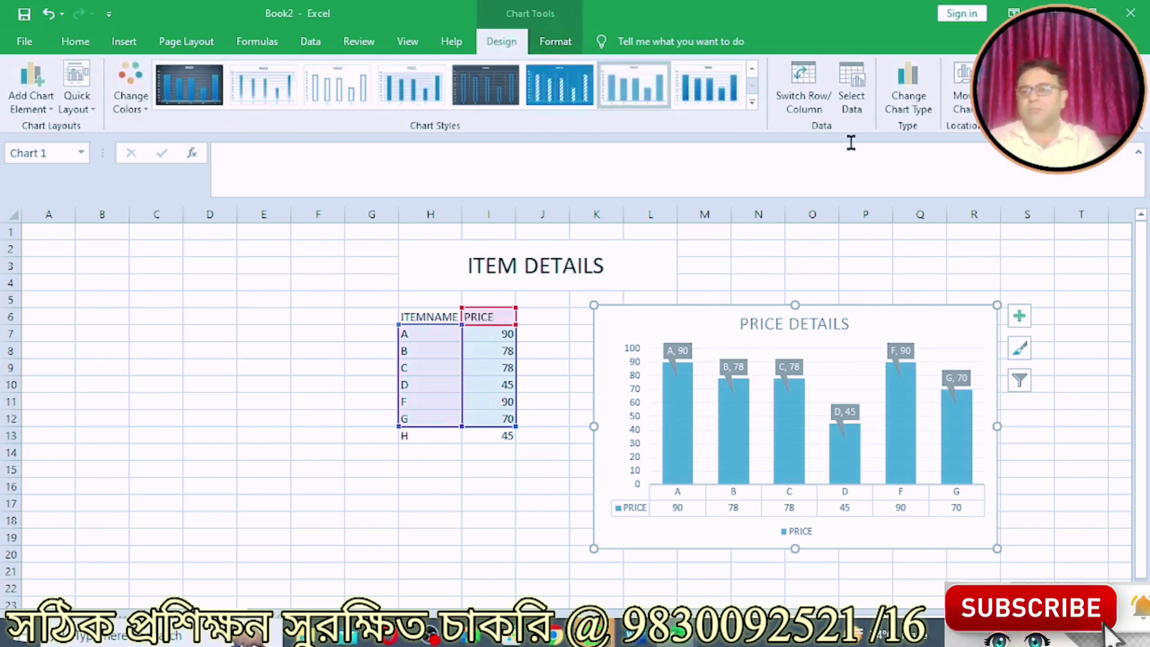
{"action": "left_click", "coordinate": [851, 108]}
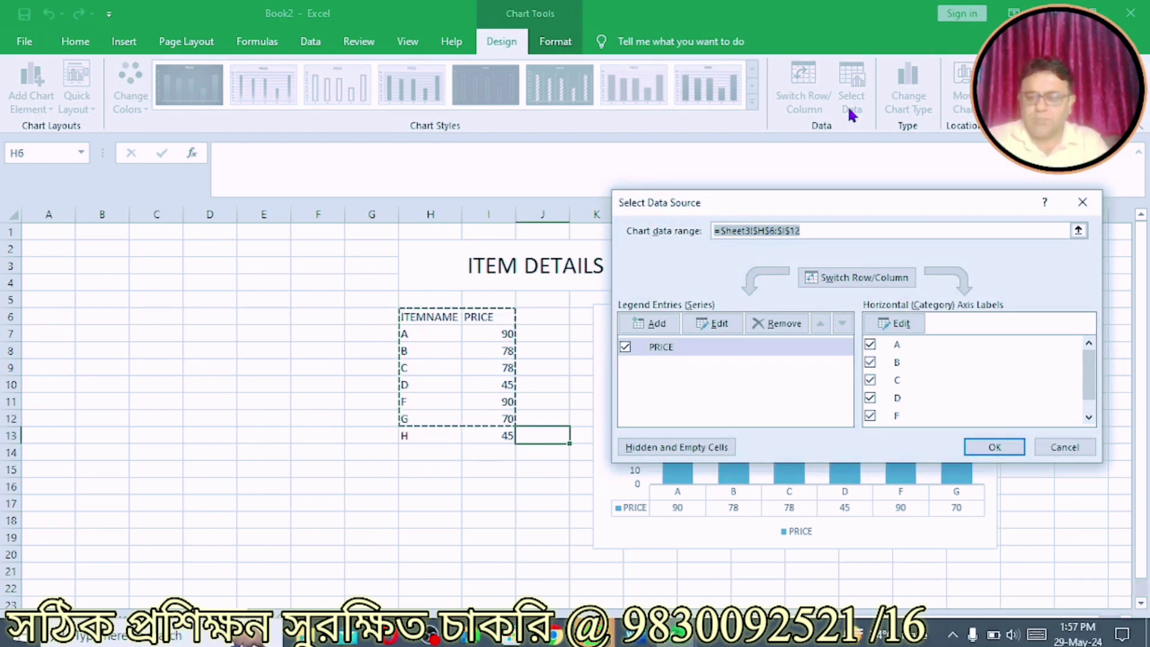
{"action": "key", "text": "Delete"}
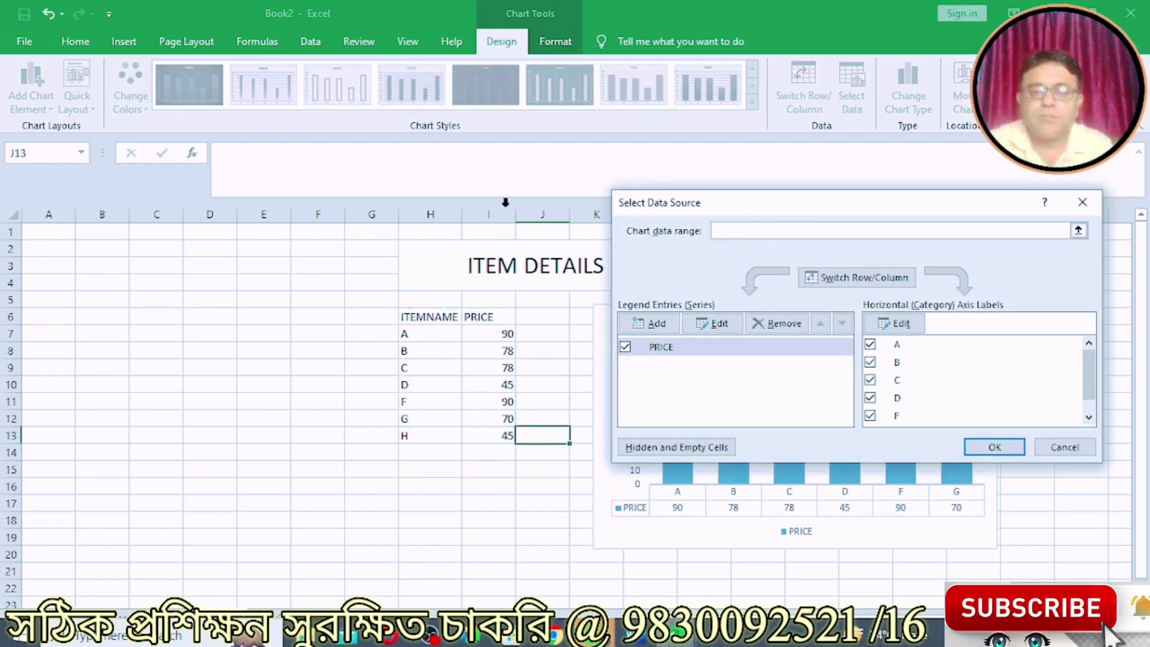
{"action": "mouse_move", "coordinate": [436, 316]}
{"action": "left_mouse_down"}
{"action": "mouse_move", "coordinate": [470, 372]}
{"action": "mouse_move", "coordinate": [475, 438]}
{"action": "left_mouse_up"}
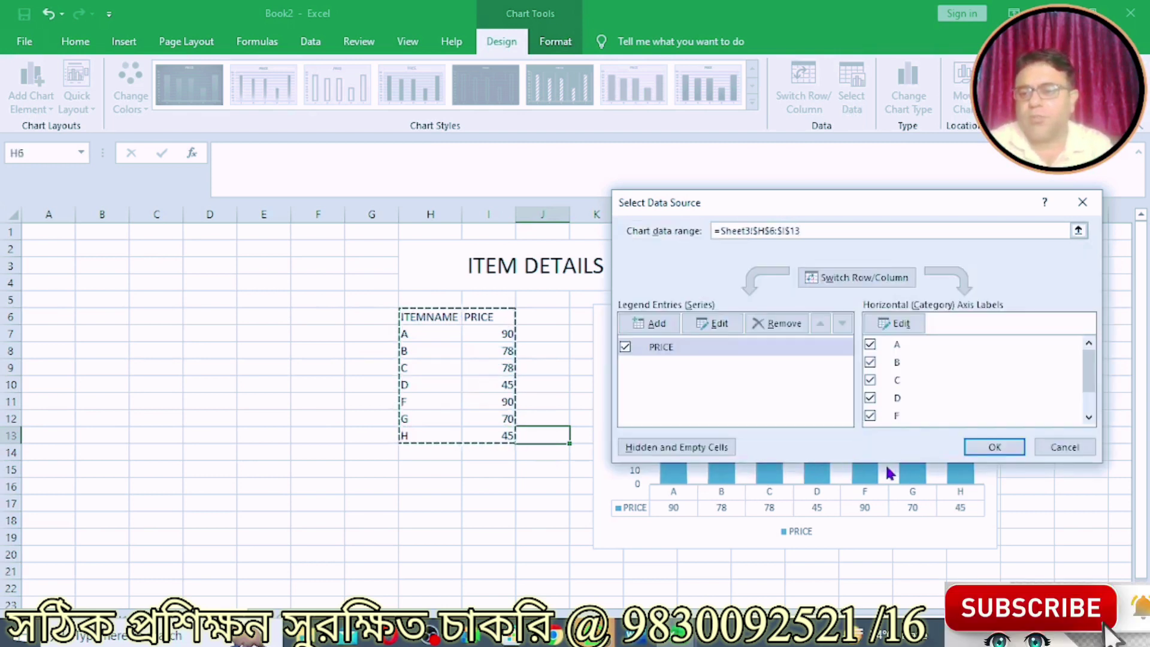
{"action": "left_click", "coordinate": [982, 451]}
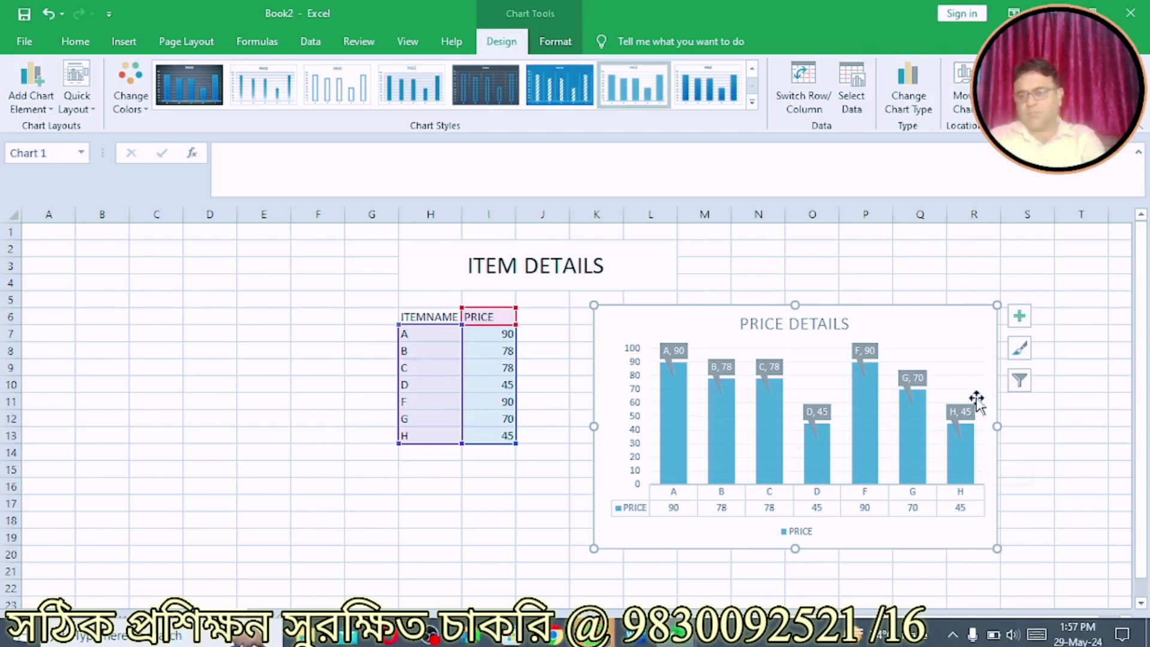
{"action": "left_click", "coordinate": [1056, 431]}
{"action": "left_click", "coordinate": [897, 323]}
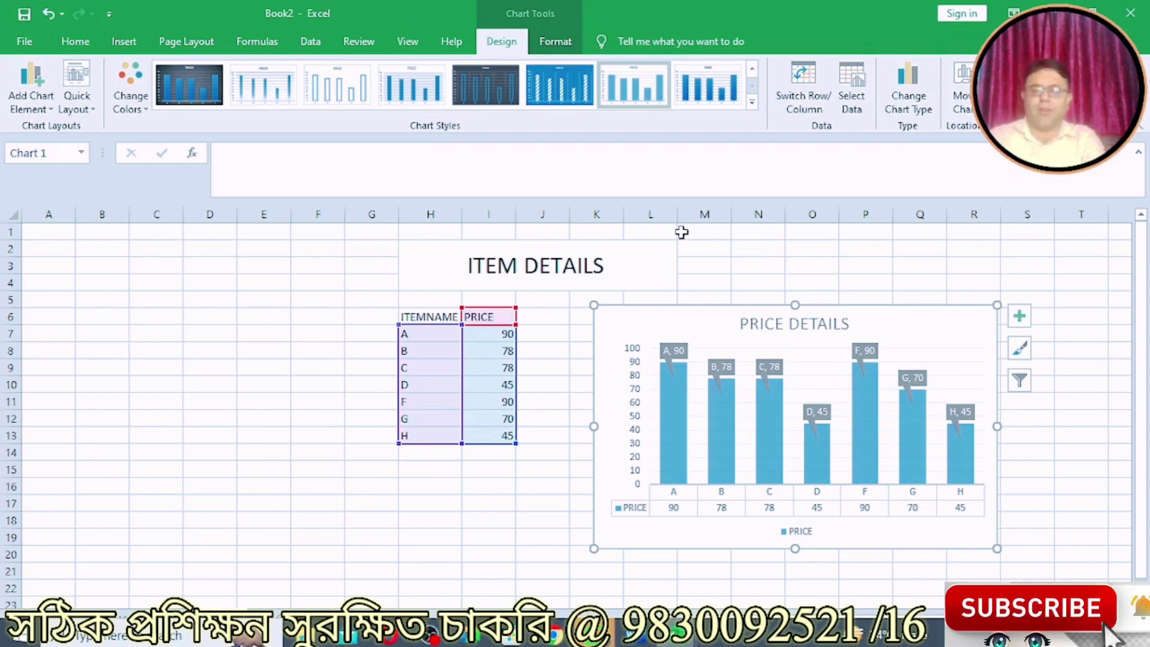
Delete item H and its price 45 from H13:I13, then reselect the chart
{"action": "left_click", "coordinate": [248, 377]}
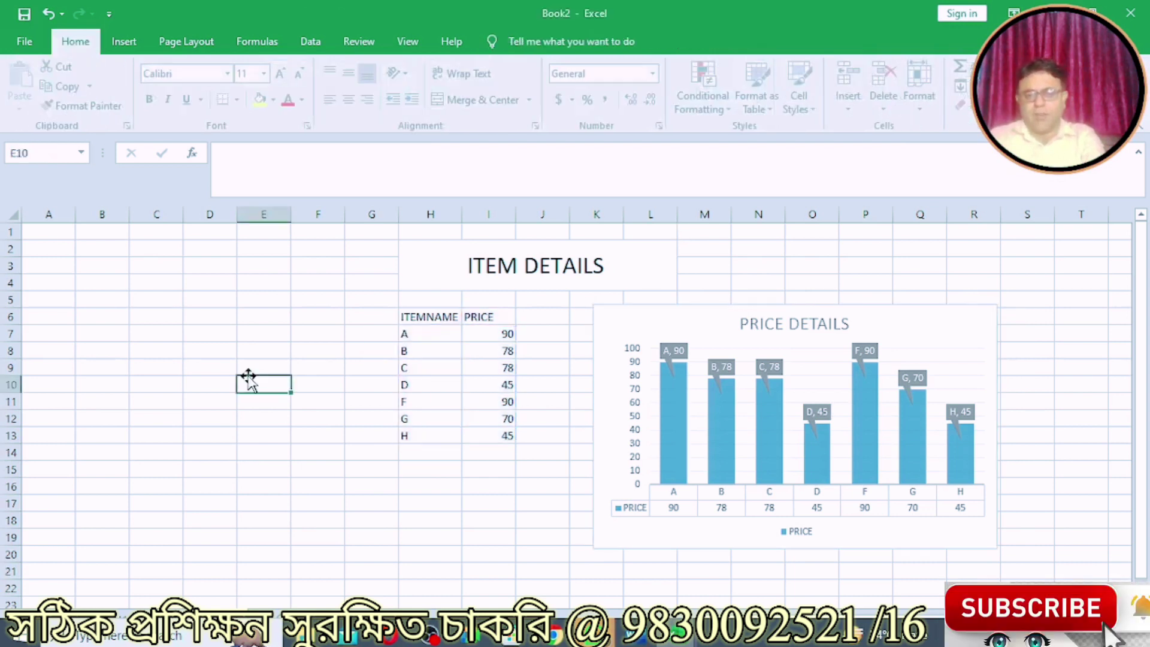
{"action": "left_click", "coordinate": [422, 432]}
{"action": "left_click_drag", "start_coordinate": [421, 432], "coordinate": [496, 436]}
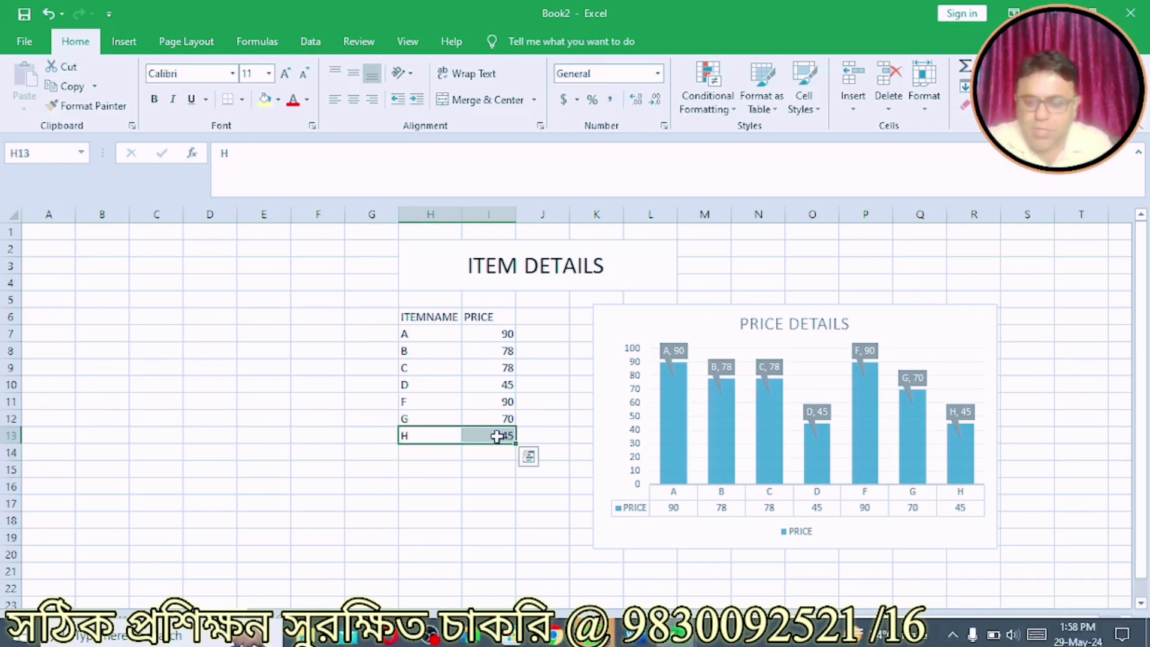
{"action": "key", "text": "Delete"}
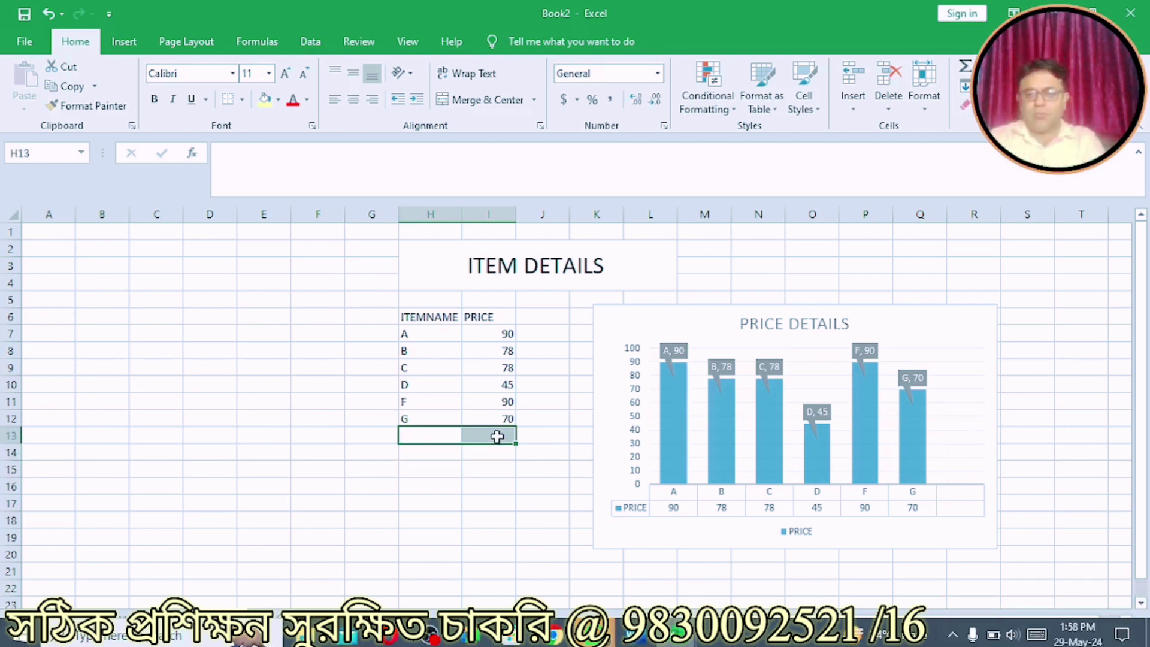
{"action": "left_click", "coordinate": [533, 530]}
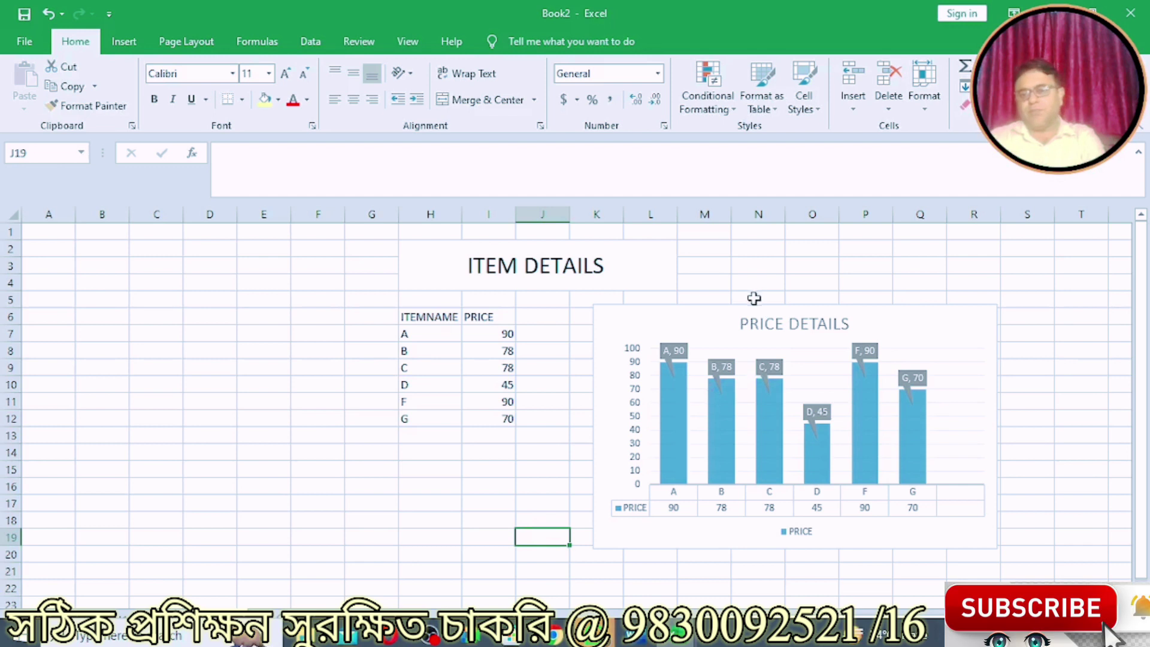
{"action": "left_click", "coordinate": [688, 317]}
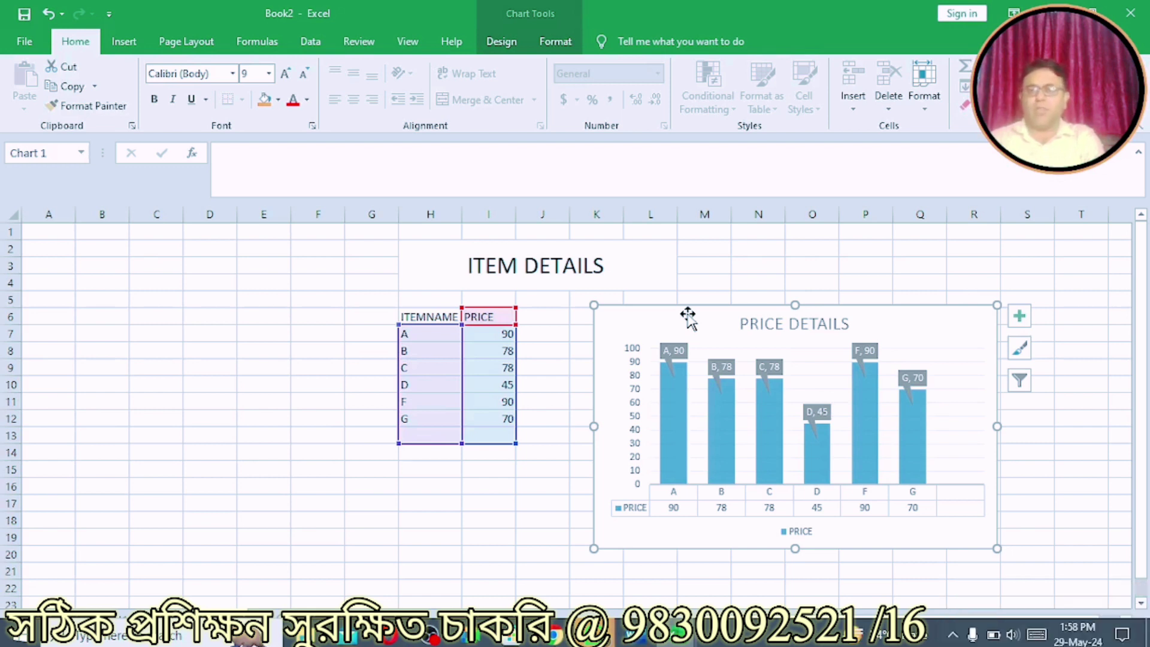
{"action": "left_click", "coordinate": [492, 58]}
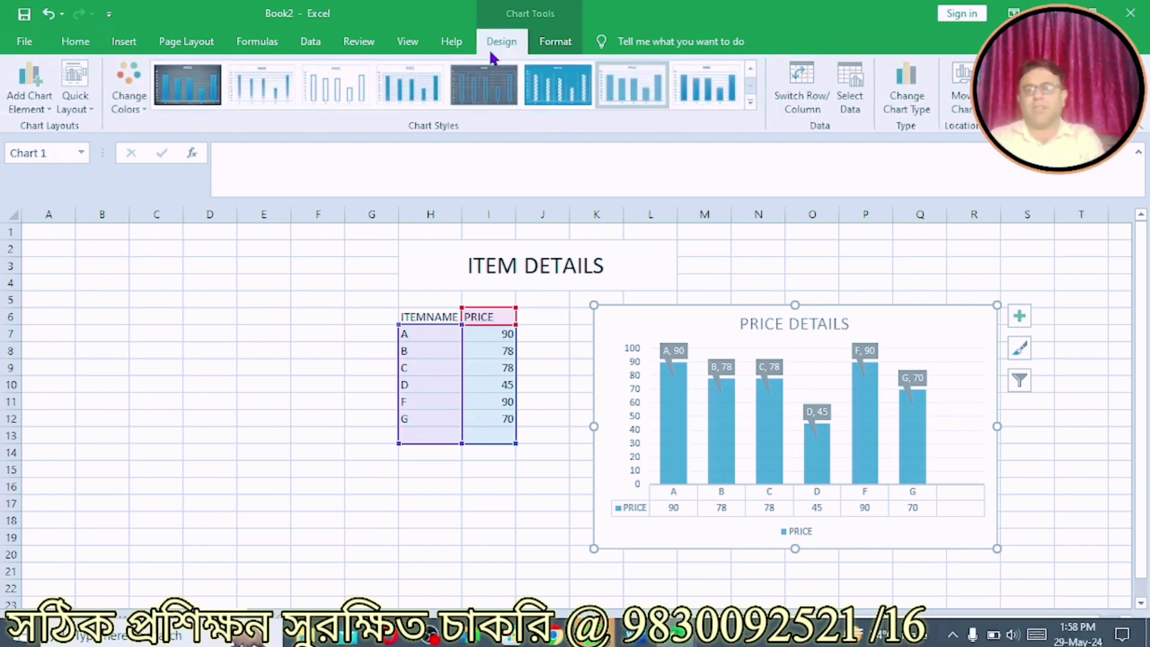
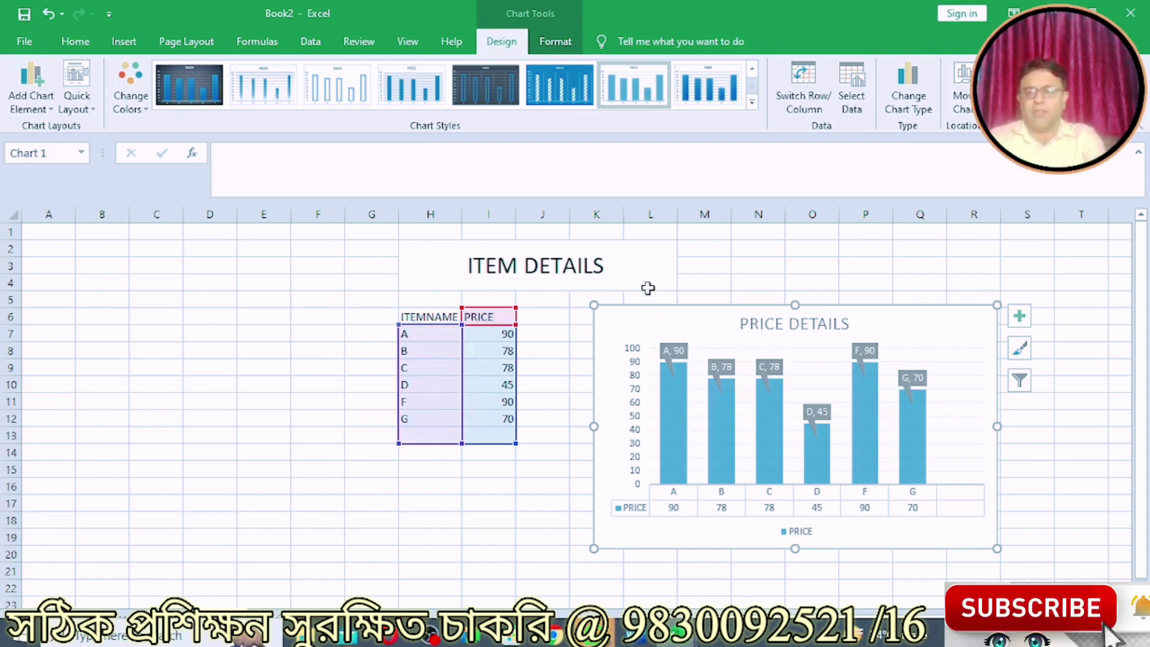
Move the reselected PRICE DETAILS chart to a new chart sheet named 'MY CHART'
{"action": "left_click", "coordinate": [772, 264]}
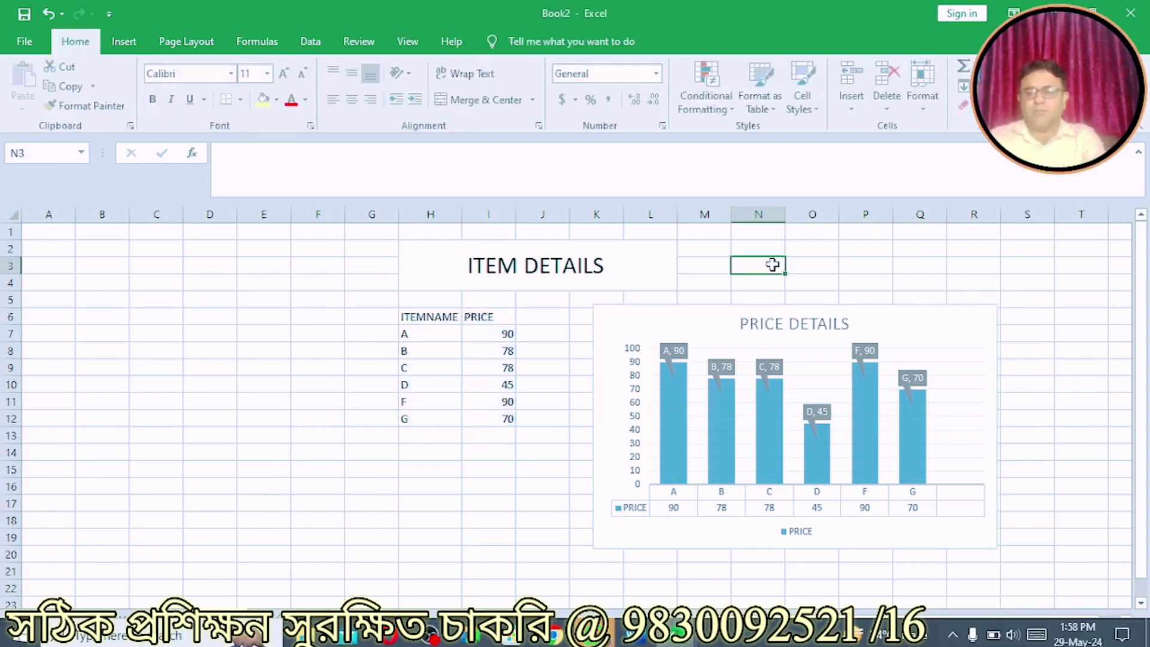
{"action": "left_click", "coordinate": [700, 322]}
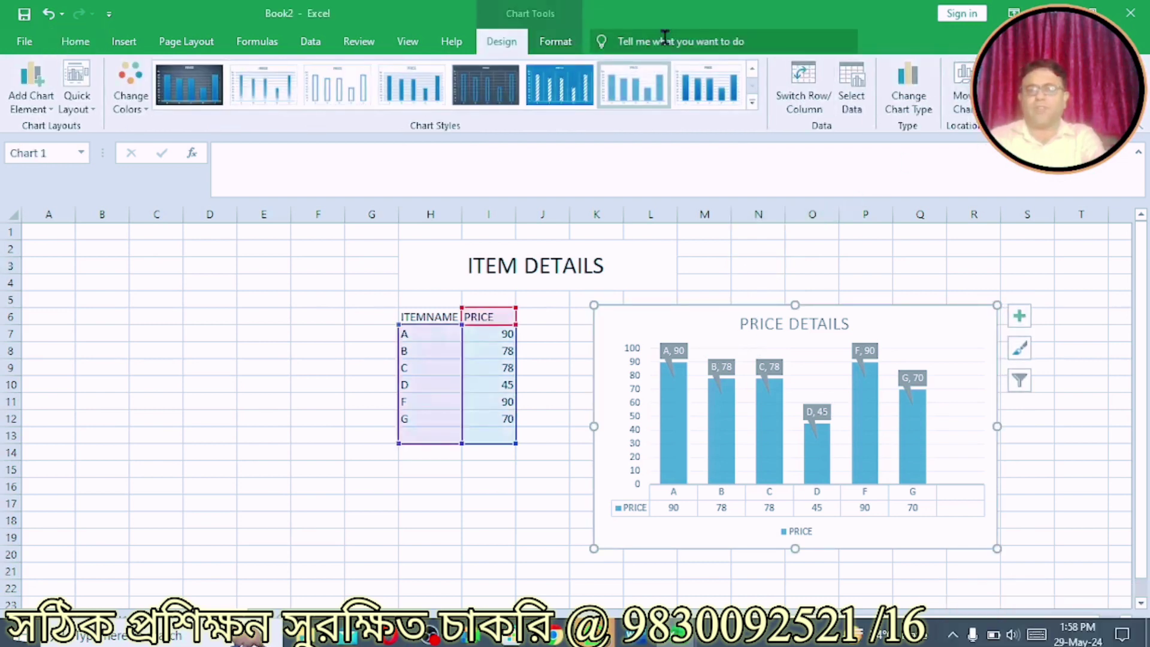
{"action": "left_click", "coordinate": [961, 90]}
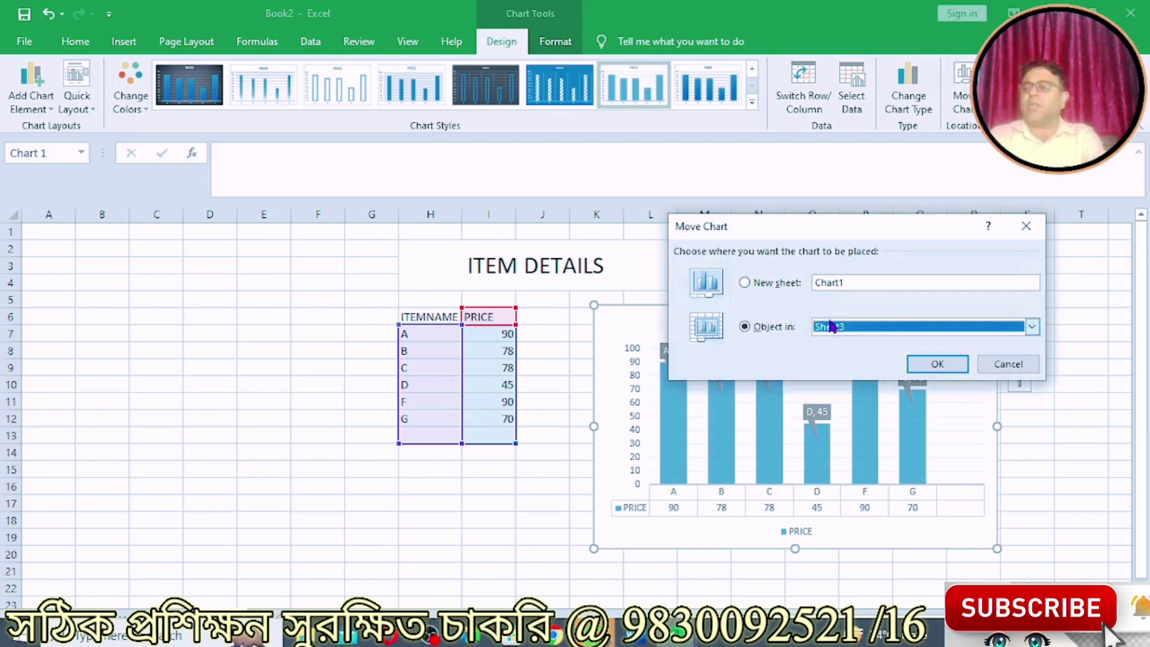
{"action": "left_click", "coordinate": [744, 283]}
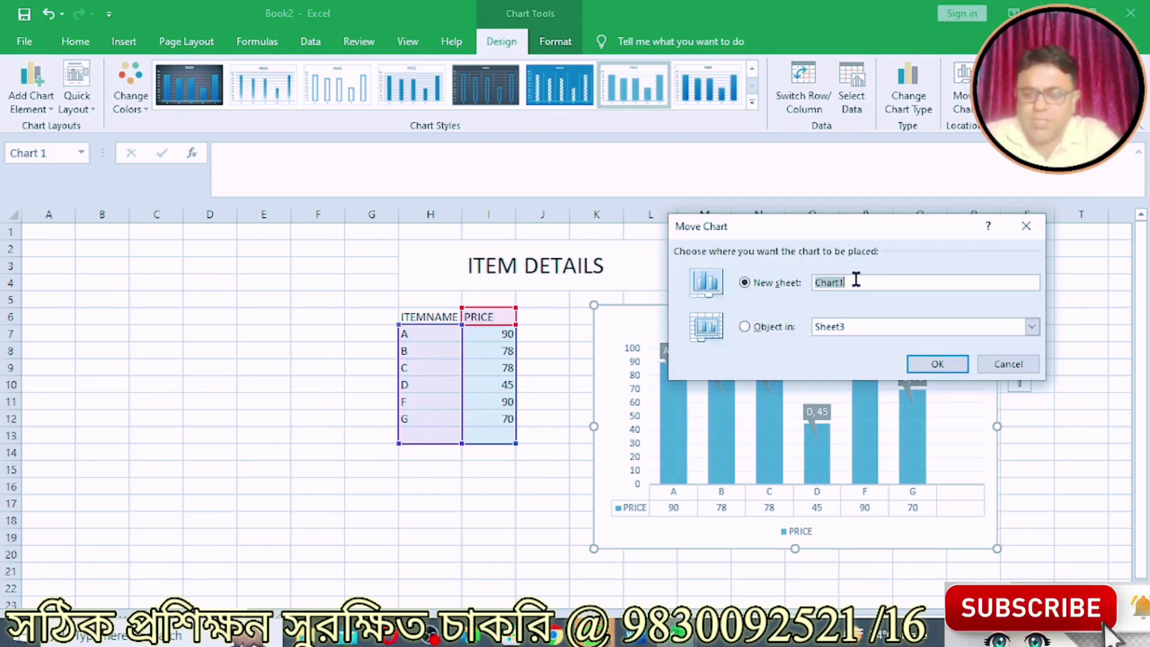
{"action": "key", "text": "BackSpace"}
{"action": "type", "text": "MY"}
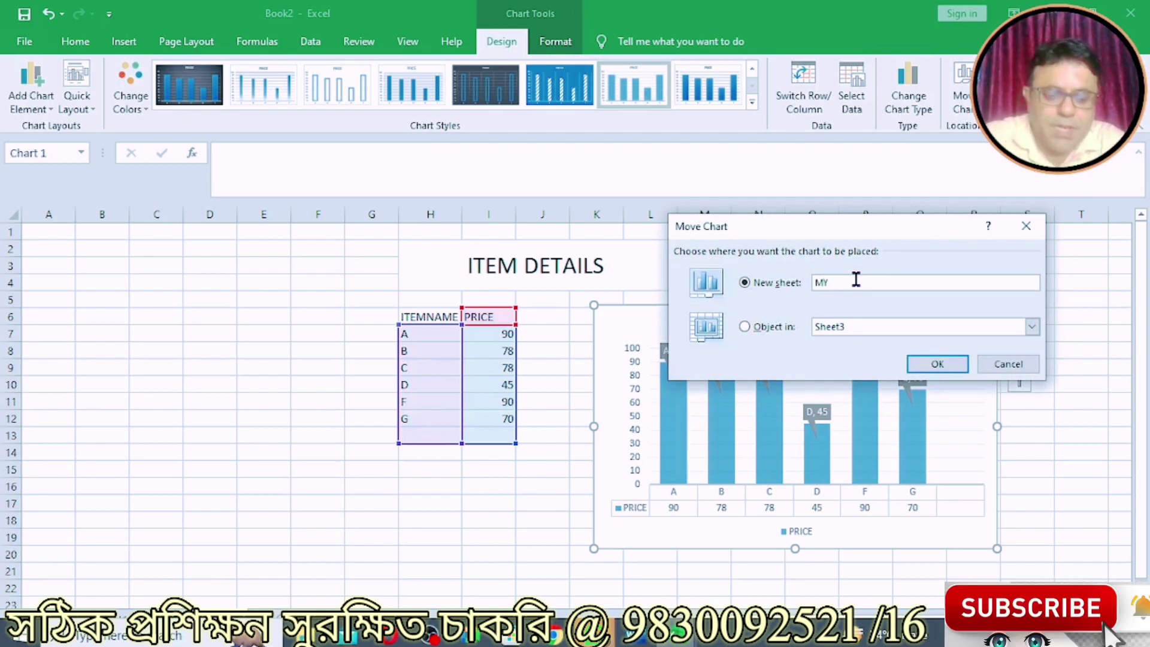
{"action": "type", "text": " C"}
{"action": "type", "text": "HA"}
{"action": "type", "text": "RT"}
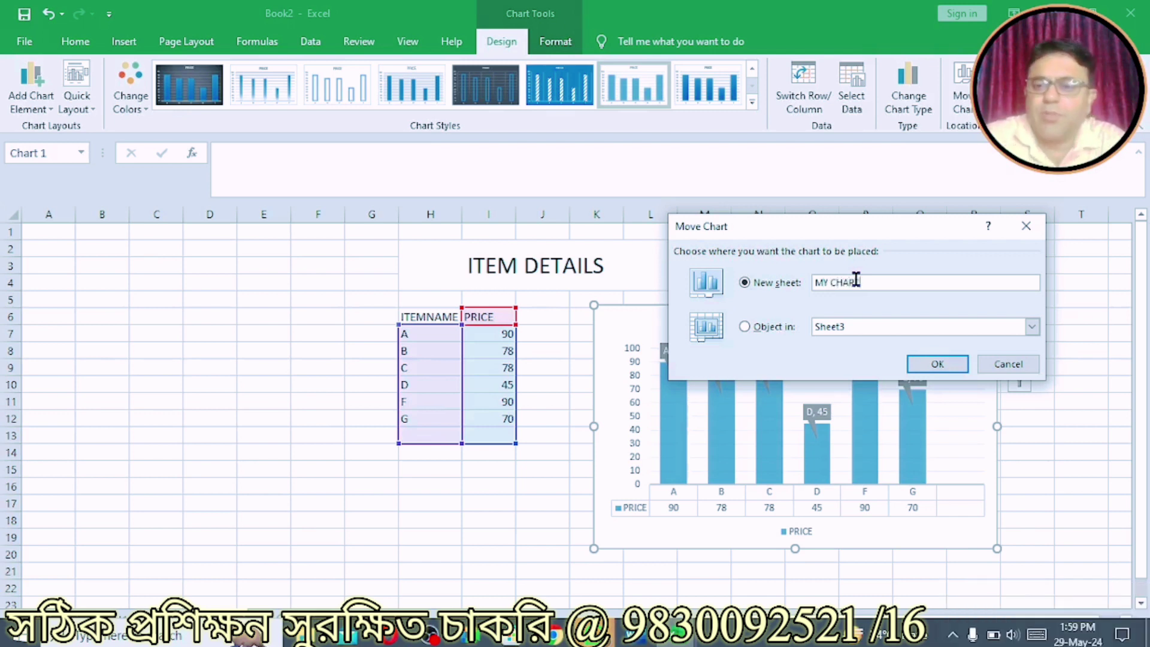
{"action": "left_click", "coordinate": [923, 370]}
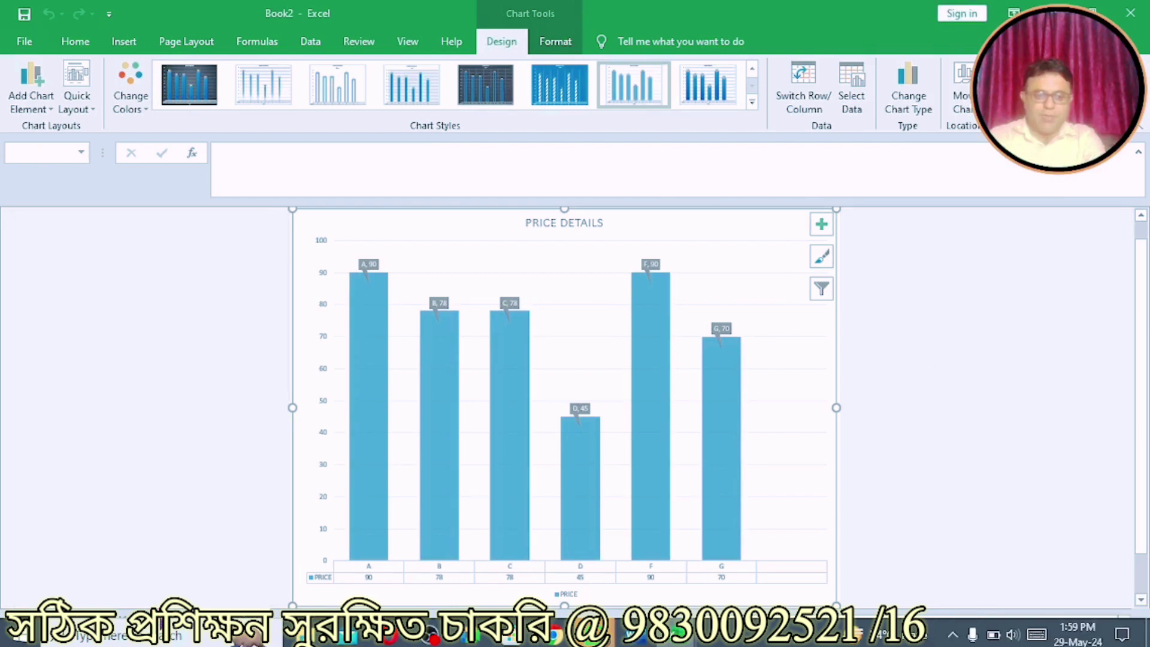
From the MY CHART sheet, move the PRICE DETAILS chart back into Sheet1 as an embedded object
{"action": "key", "text": "ctrl+Page_Down"}
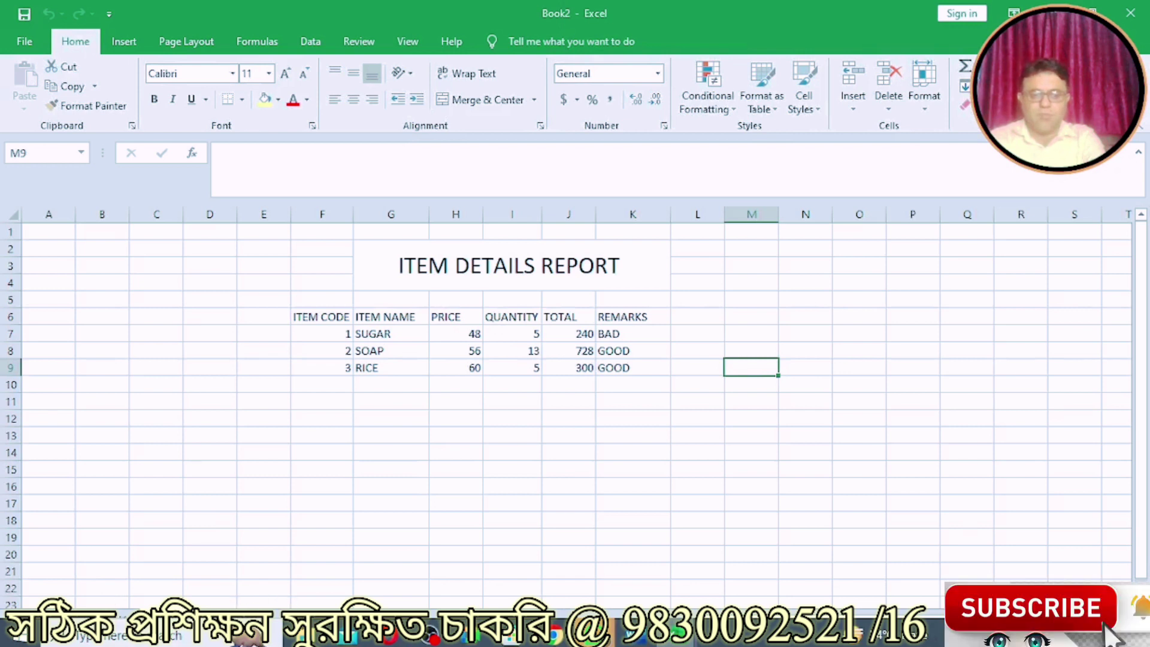
{"action": "key", "text": "ctrl+Page_Down"}
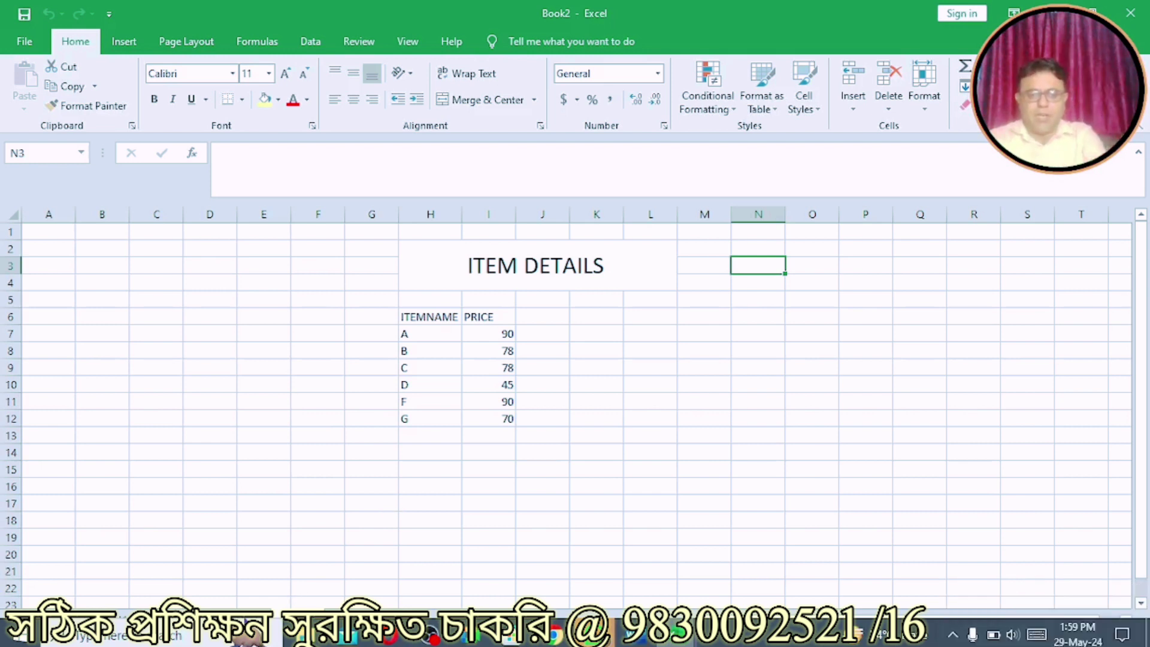
{"action": "key", "text": "ctrl+Page_Down"}
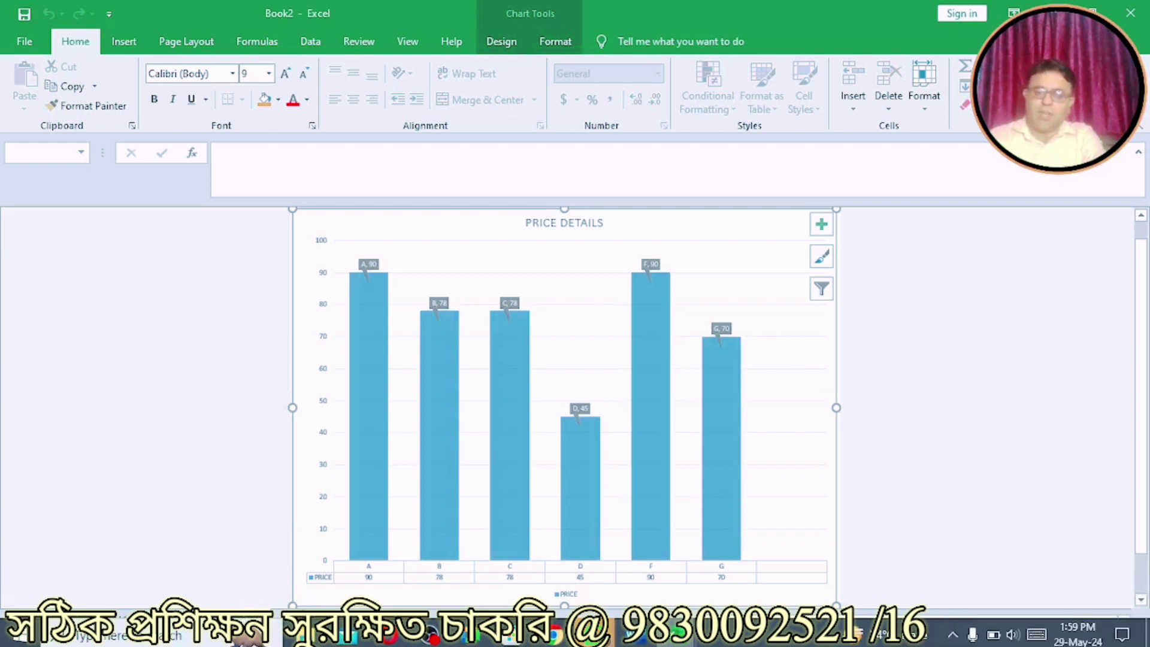
{"action": "key", "text": "ctrl+Page_Up"}
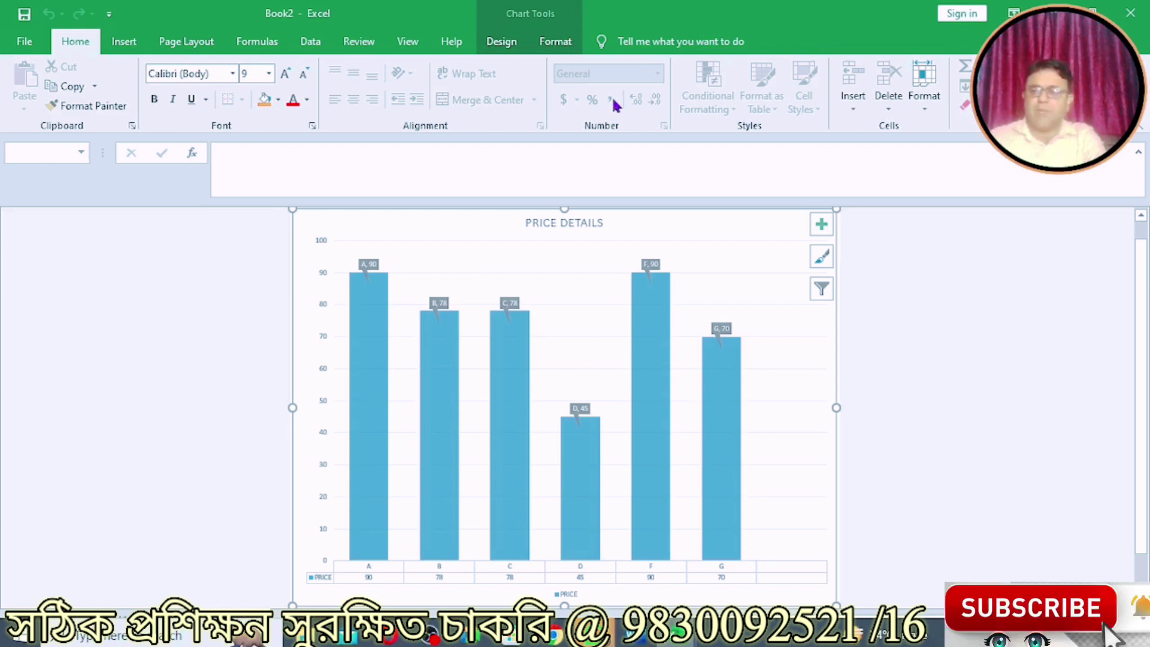
{"action": "left_click", "coordinate": [584, 267]}
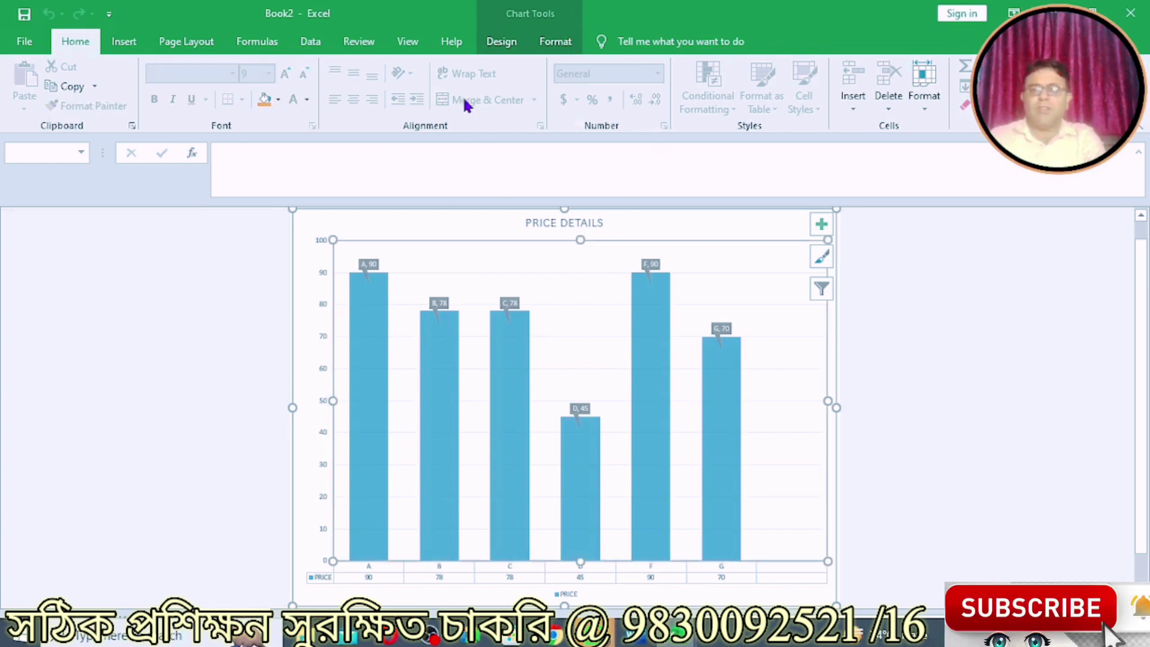
{"action": "left_click", "coordinate": [487, 43]}
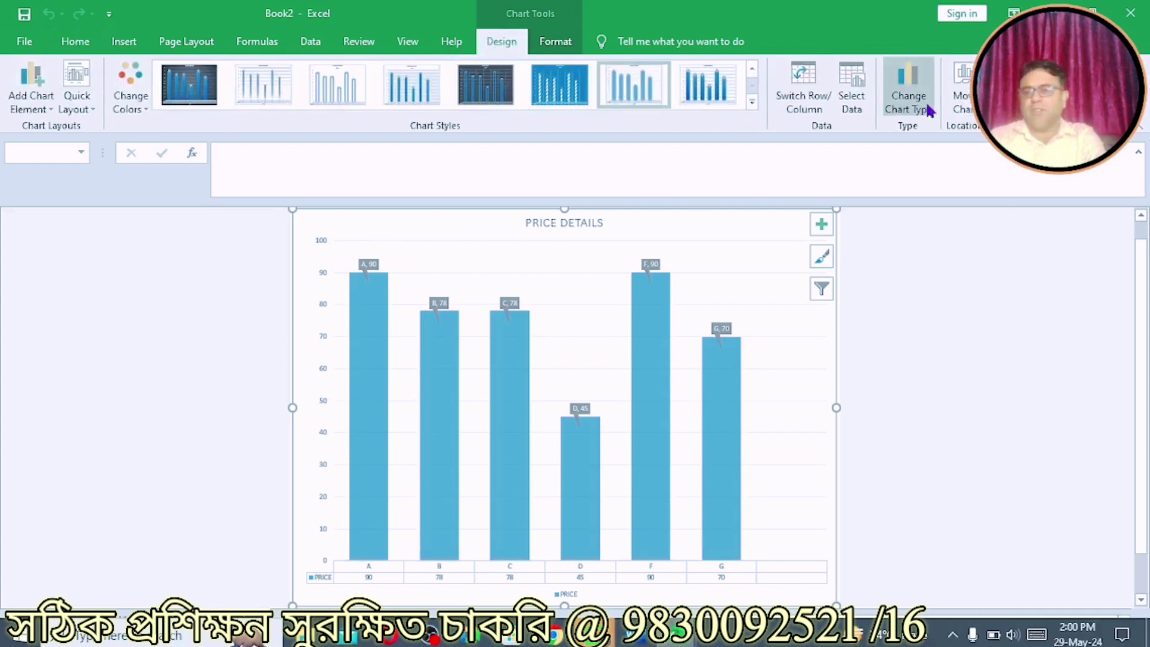
{"action": "left_click", "coordinate": [963, 90]}
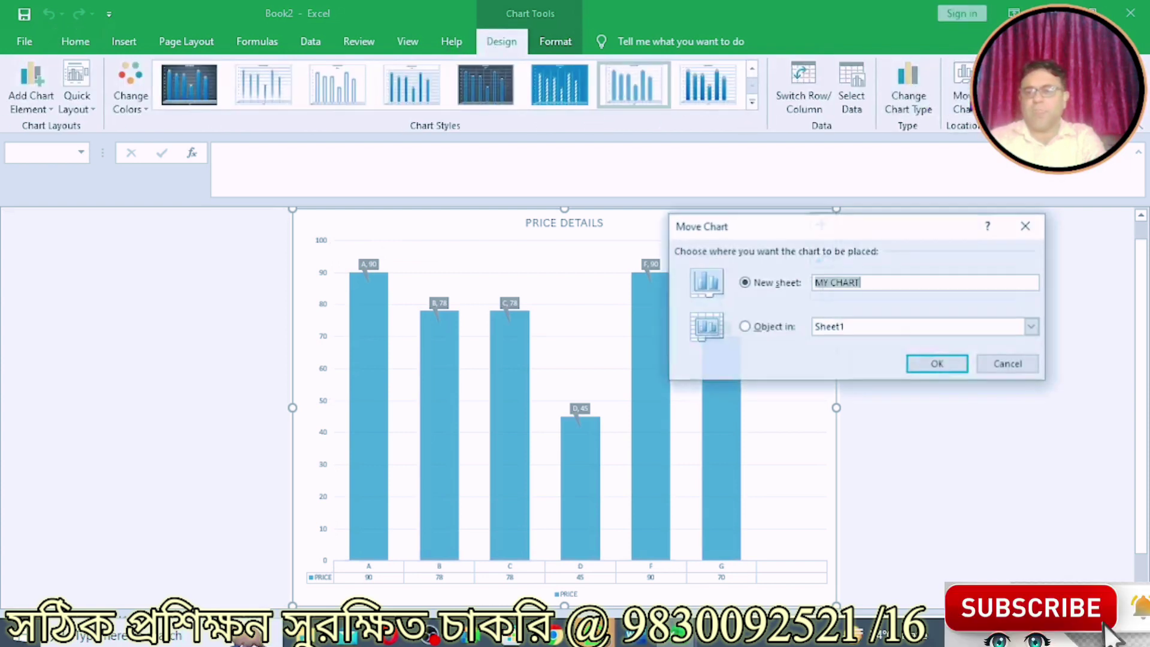
{"action": "left_click", "coordinate": [744, 327]}
{"action": "left_click", "coordinate": [912, 359]}
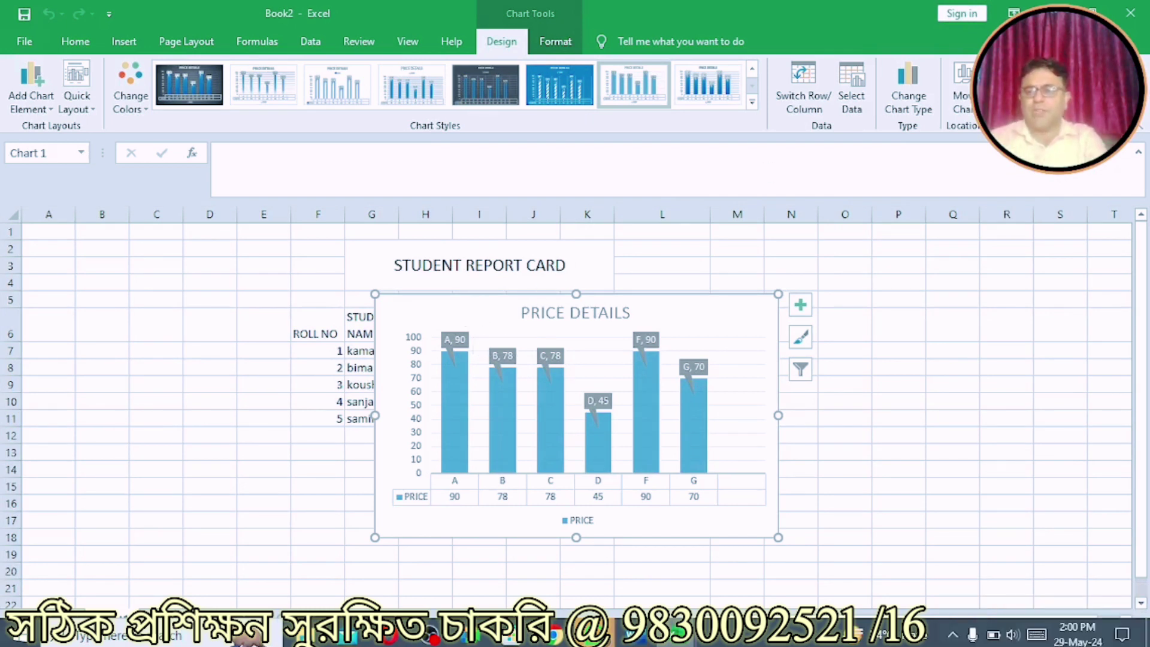
Move the PRICE DETAILS chart onto a new chart sheet, Chart2
{"action": "left_click", "coordinate": [962, 96]}
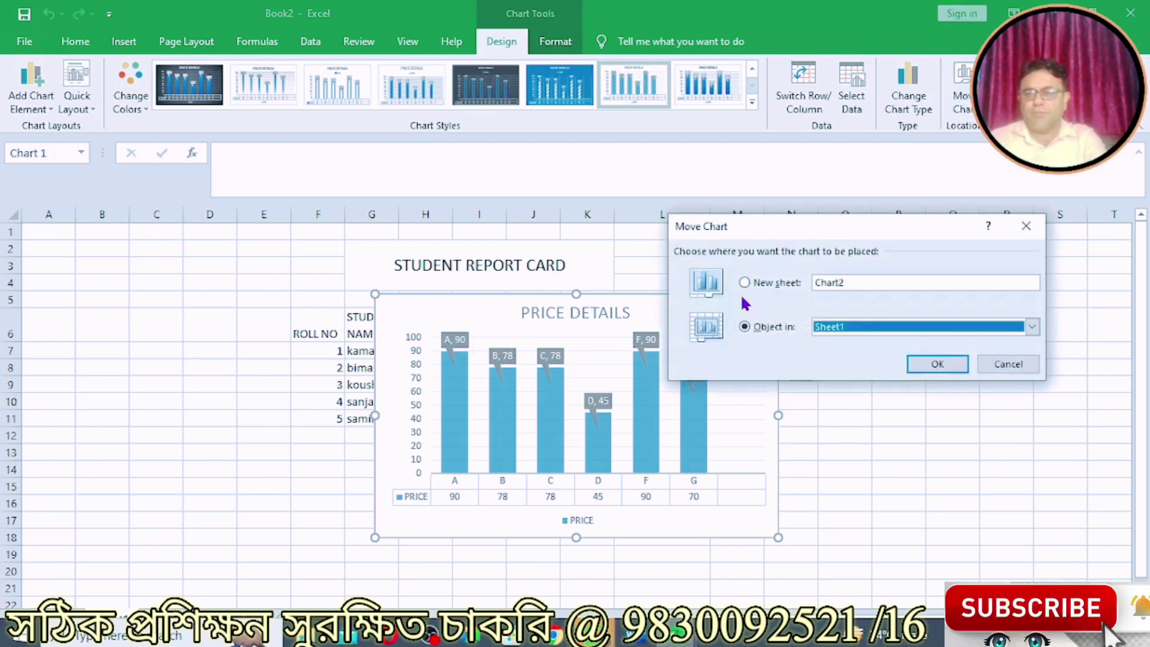
{"action": "left_click", "coordinate": [744, 283]}
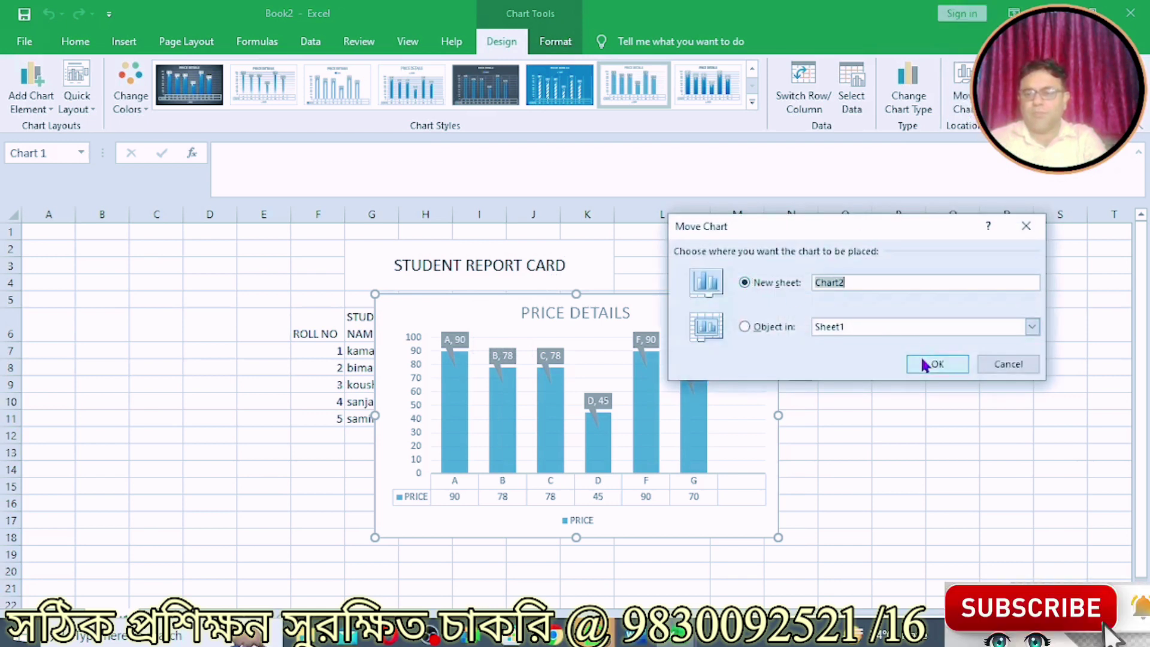
{"action": "left_click", "coordinate": [922, 356]}
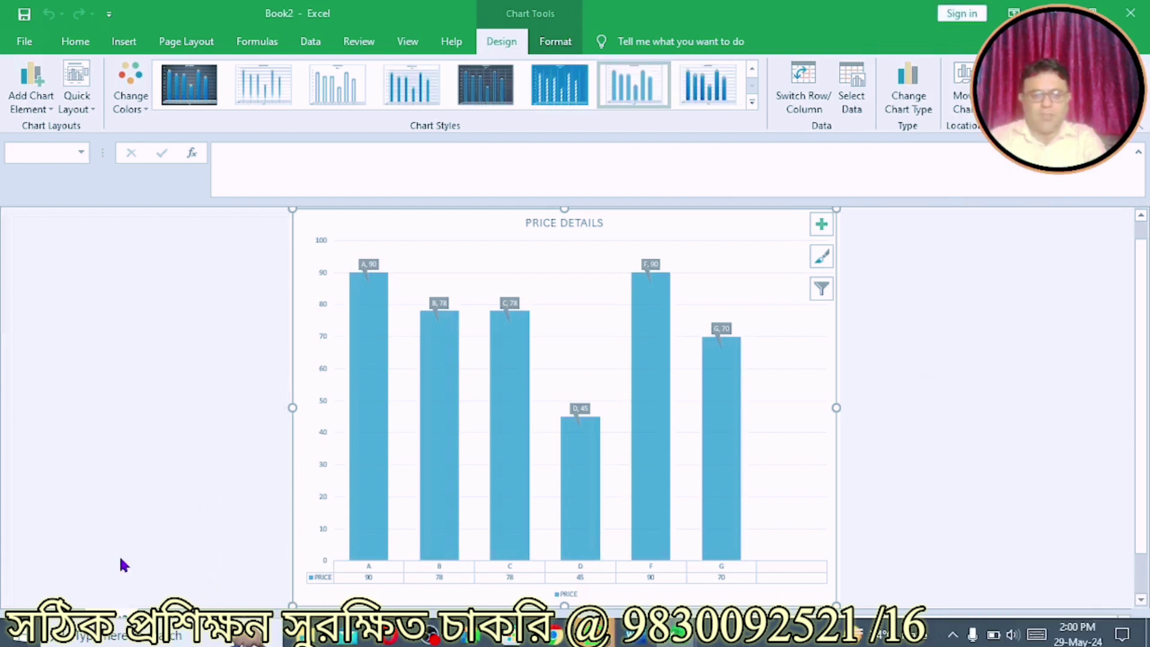
Delete the chart sheet holding the PRICE DETAILS chart
{"action": "right_click", "coordinate": [116, 622]}
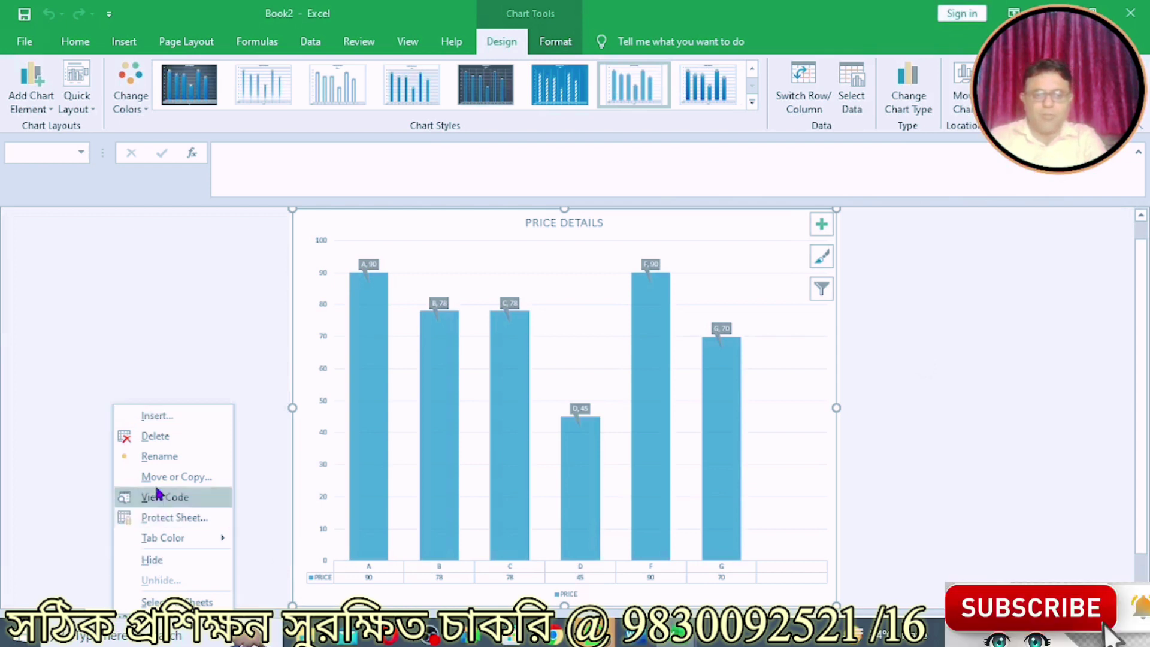
{"action": "left_click", "coordinate": [157, 437]}
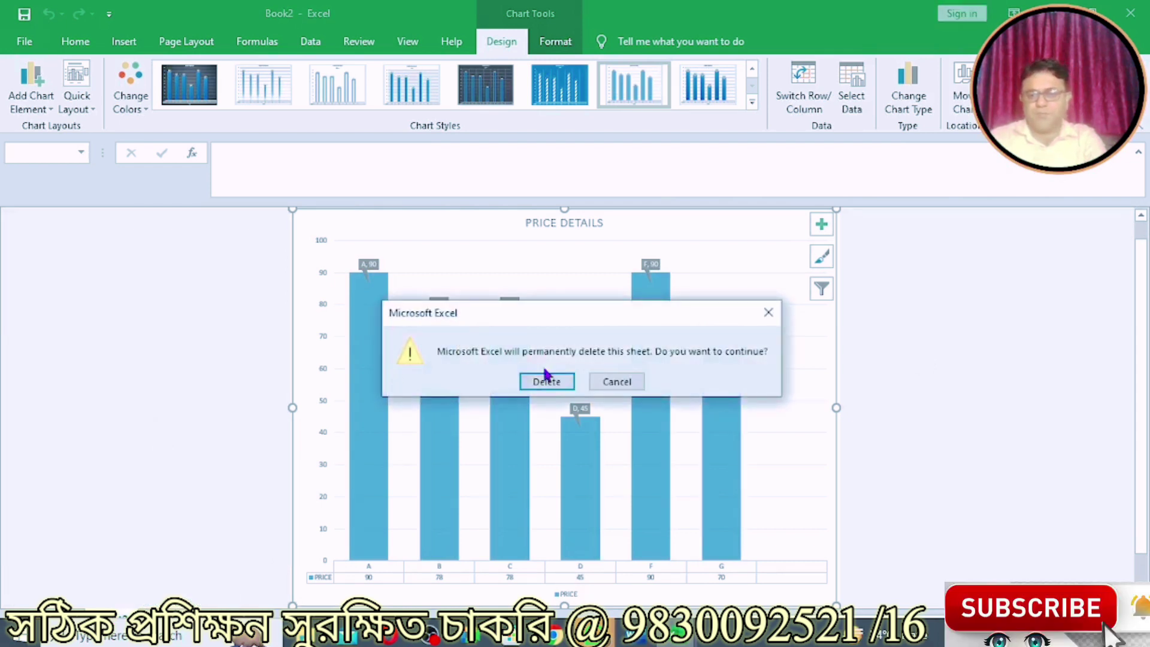
{"action": "left_click", "coordinate": [545, 377]}
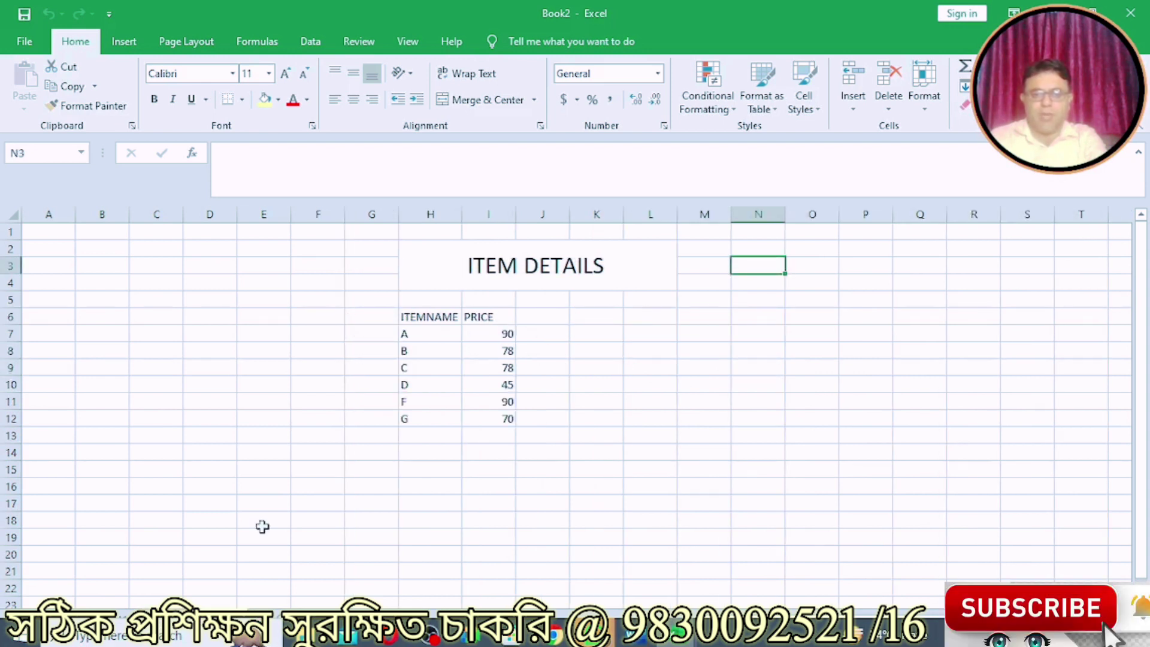
Insert a 2-D clustered column chart of ITEMNAME and PRICE (H6:I12) beside the table
{"action": "left_click", "coordinate": [466, 467]}
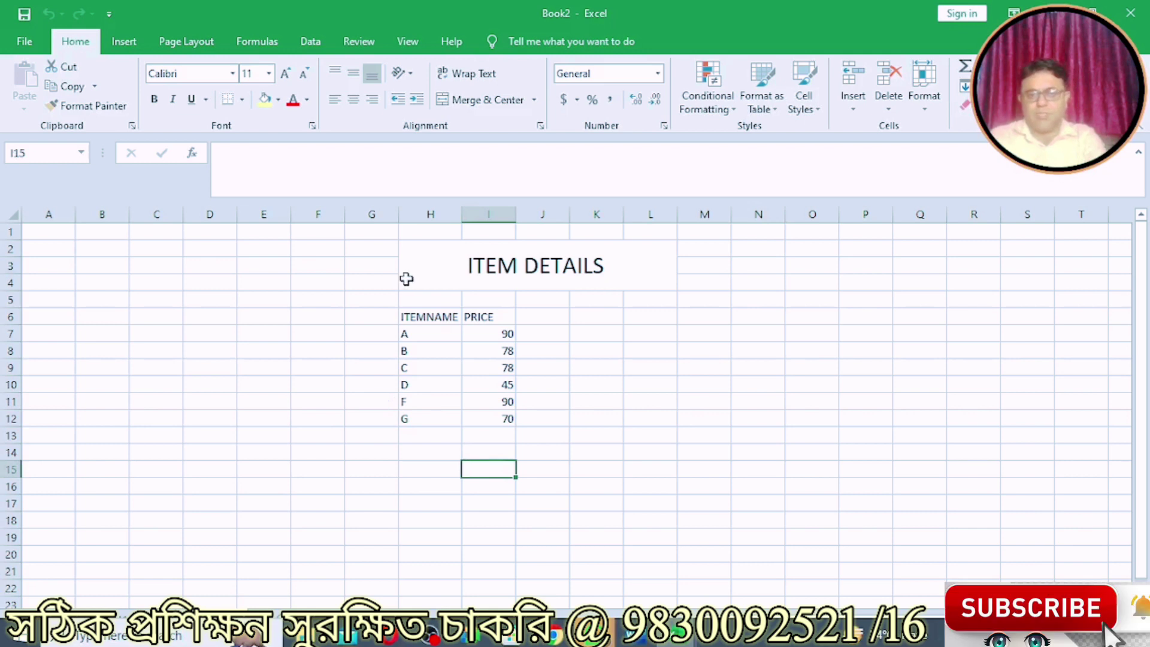
{"action": "mouse_move", "coordinate": [422, 318]}
{"action": "left_mouse_down"}
{"action": "mouse_move", "coordinate": [471, 420]}
{"action": "mouse_move", "coordinate": [484, 419]}
{"action": "left_mouse_up"}
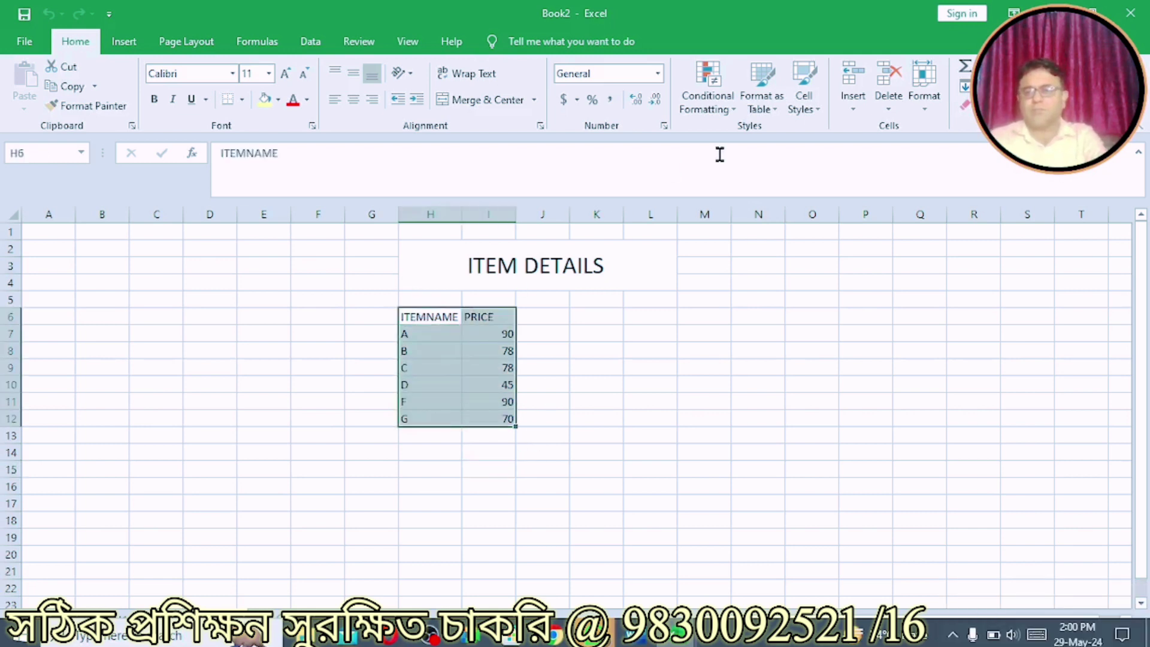
{"action": "left_click", "coordinate": [126, 42]}
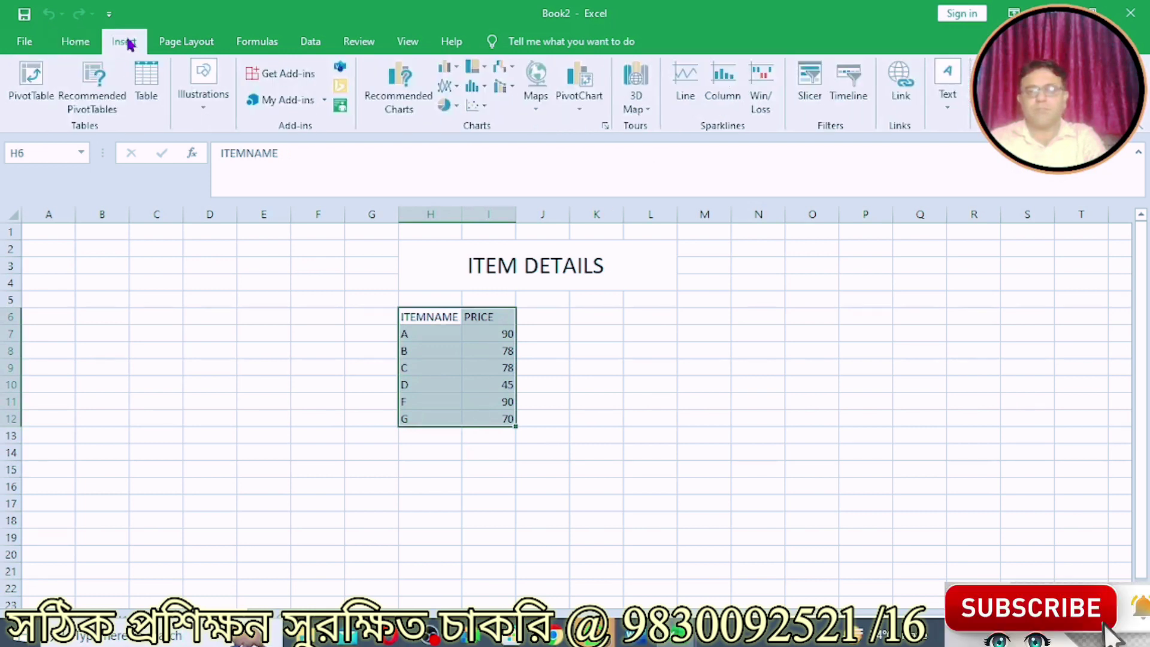
{"action": "left_click", "coordinate": [449, 69]}
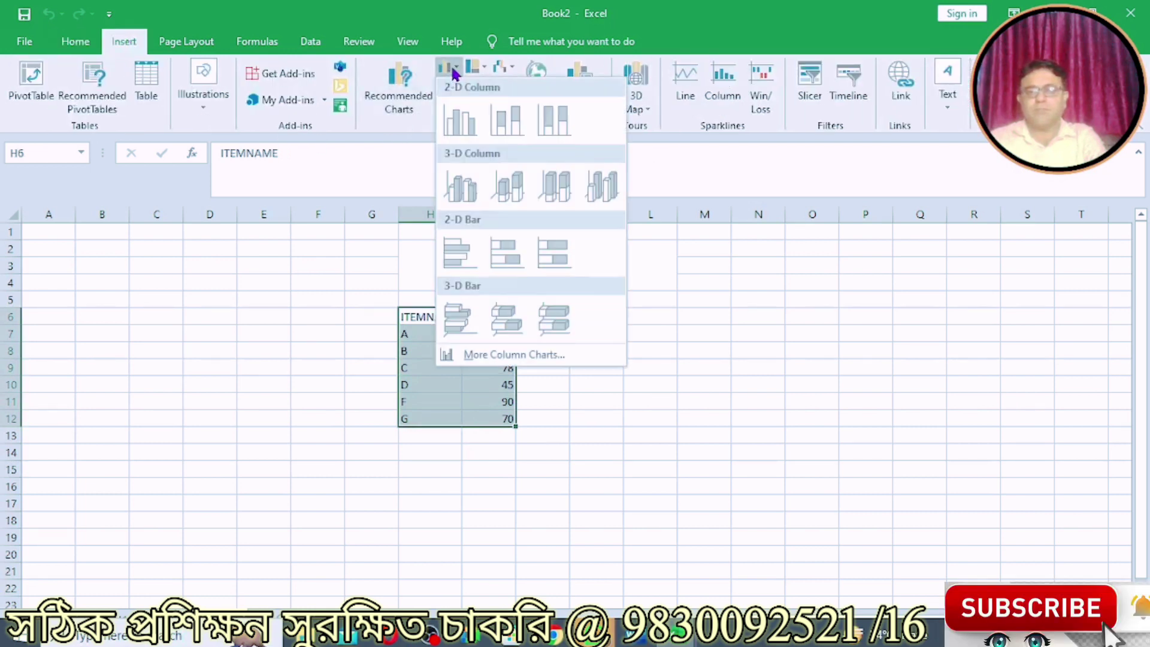
{"action": "left_click", "coordinate": [452, 117]}
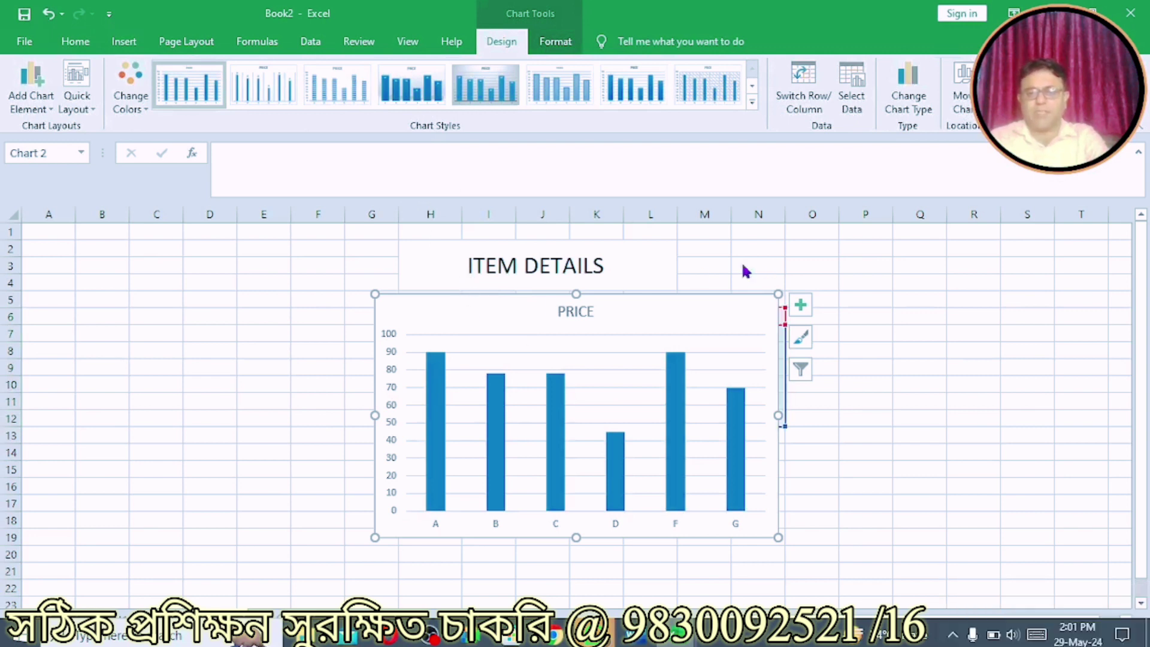
{"action": "left_click_drag", "start_coordinate": [497, 310], "coordinate": [671, 332]}
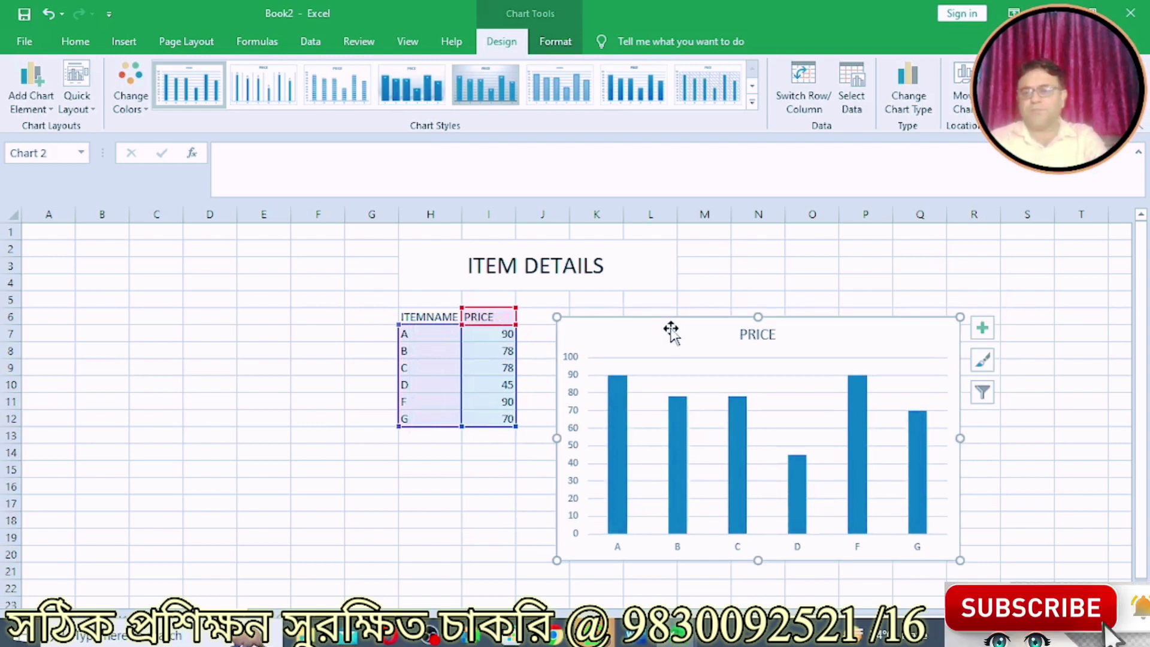
Move the new PRICE chart to its own chart sheet, Chart3
{"action": "left_click", "coordinate": [963, 99]}
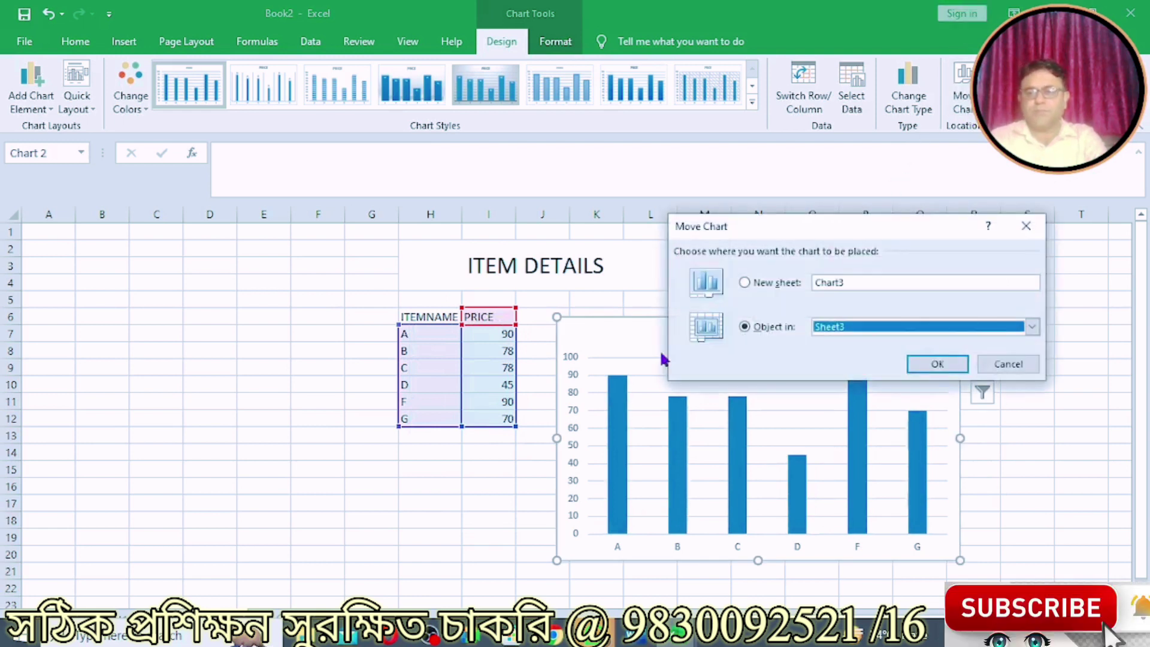
{"action": "left_click", "coordinate": [744, 282]}
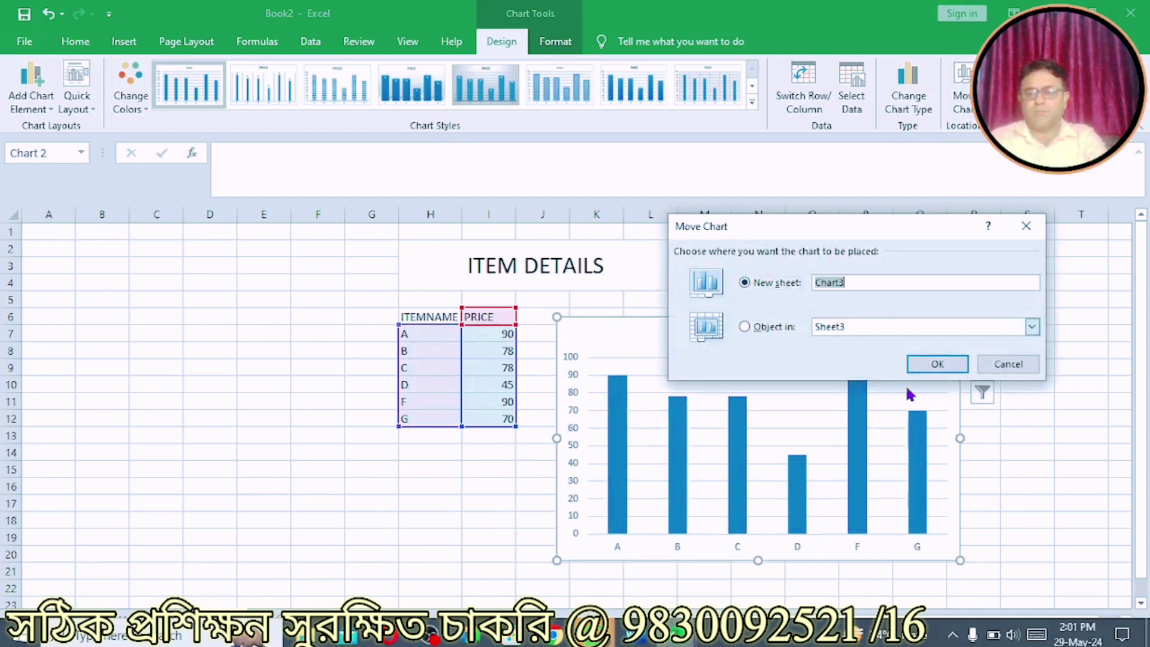
{"action": "left_click", "coordinate": [932, 364]}
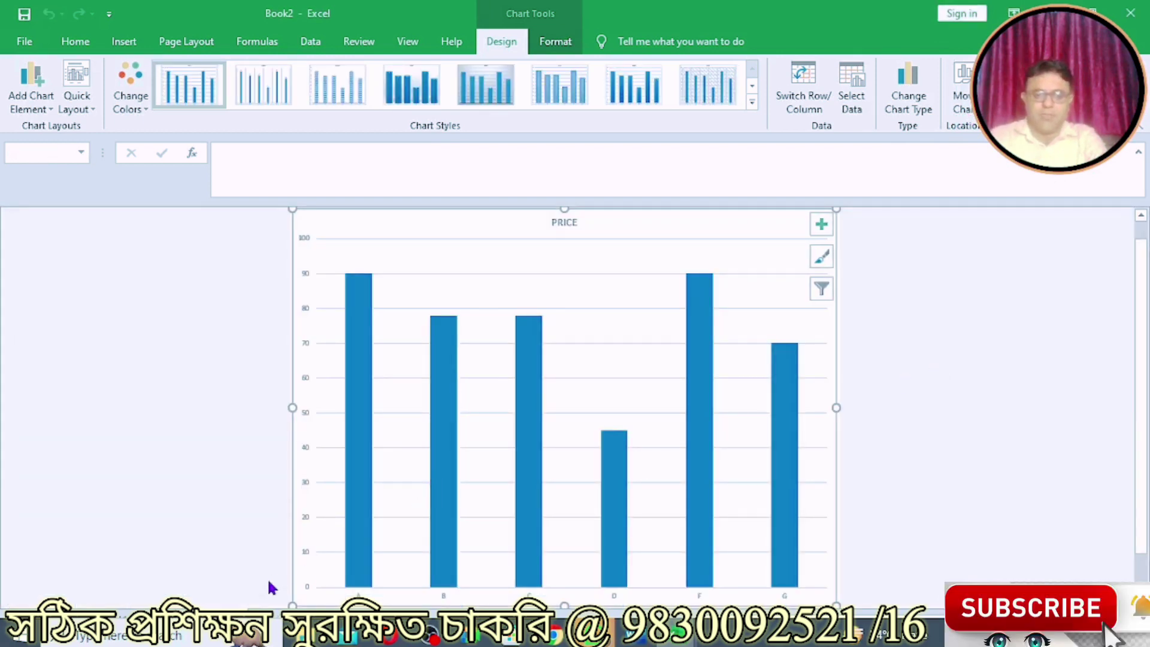
Create a price chart sheet with F11, then add item H priced 60 in row 13
{"action": "left_click", "coordinate": [267, 606]}
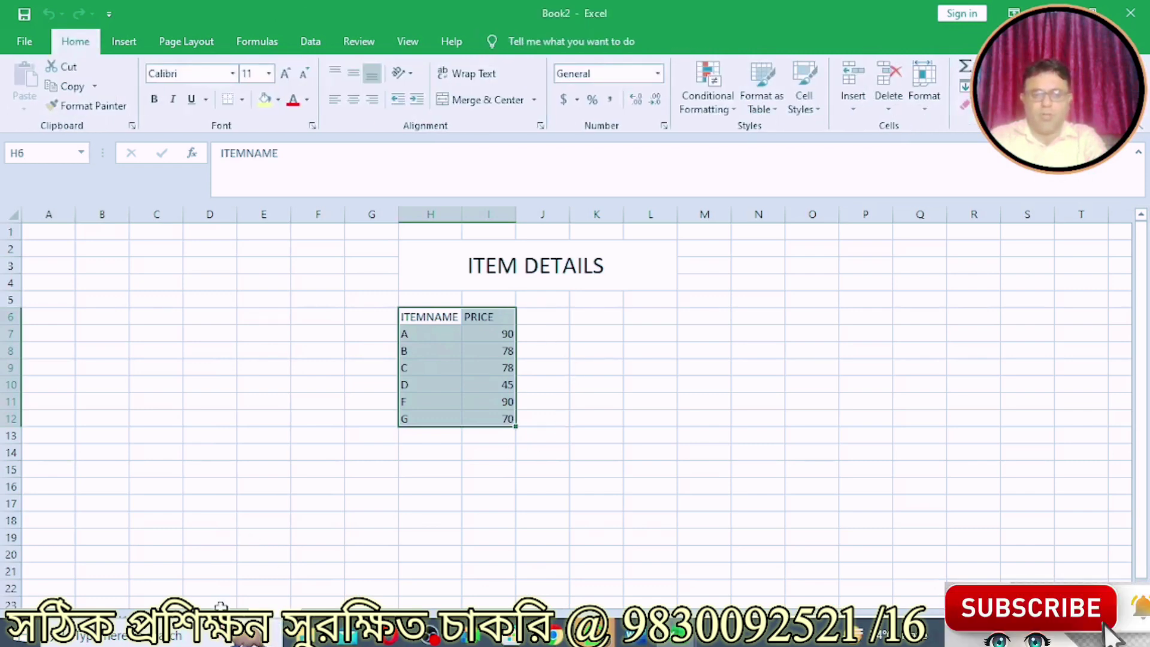
{"action": "key", "text": "F11"}
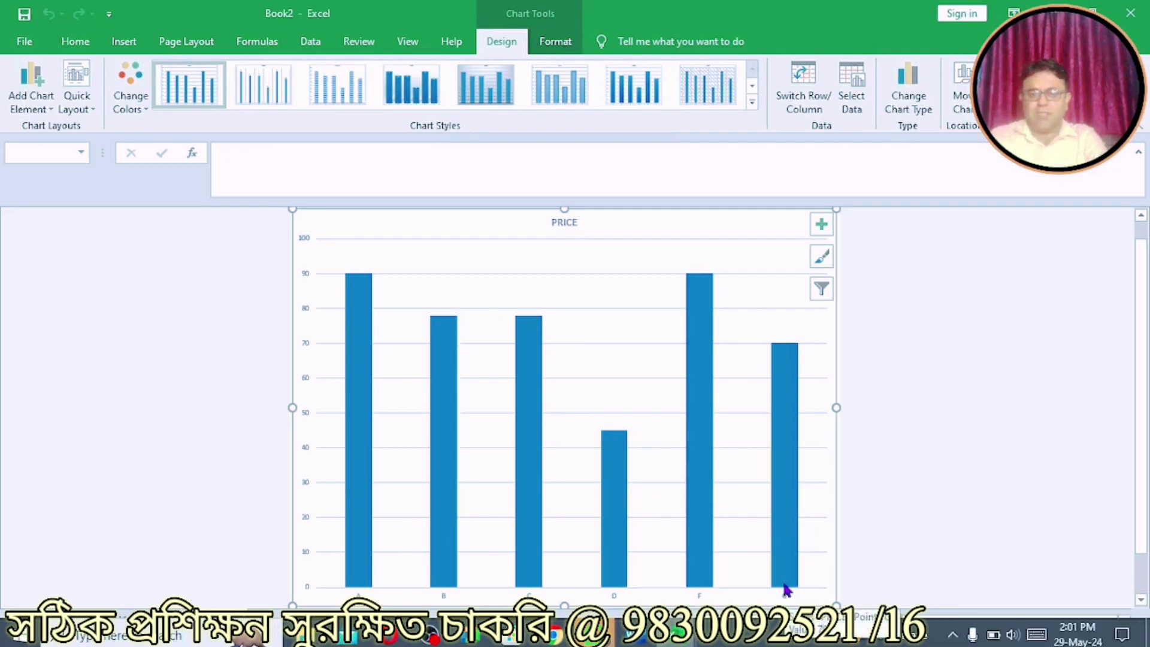
{"action": "left_click", "coordinate": [272, 623]}
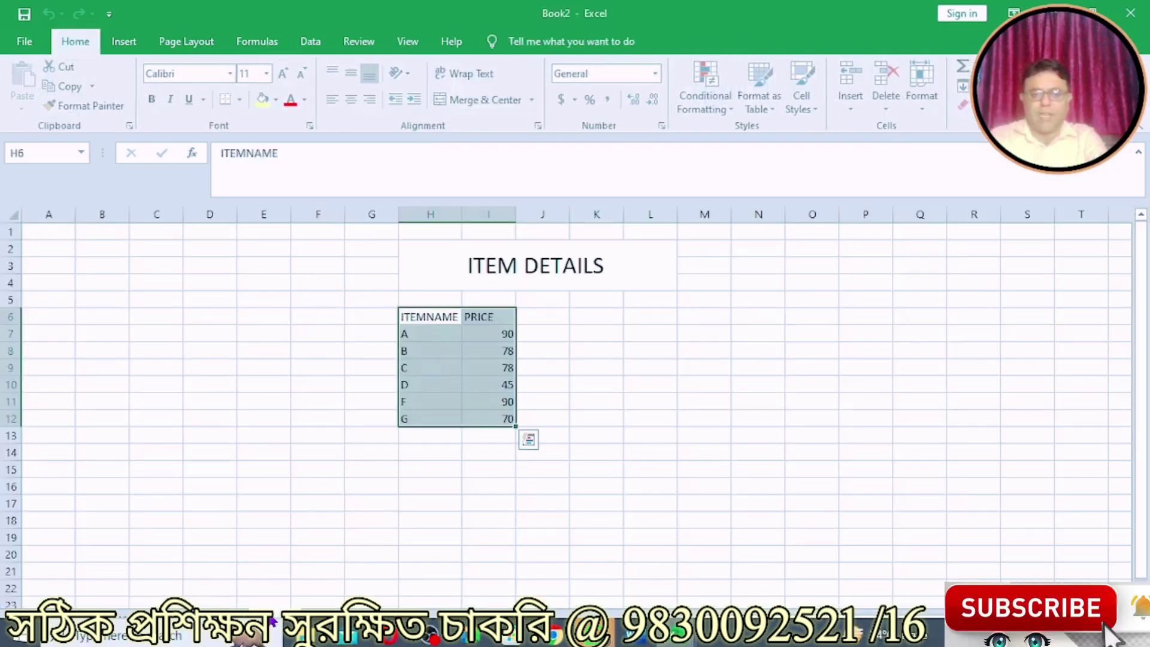
{"action": "left_click", "coordinate": [416, 439]}
{"action": "type", "text": "H"}
{"action": "key", "text": "Tab"}
{"action": "type", "text": "60"}
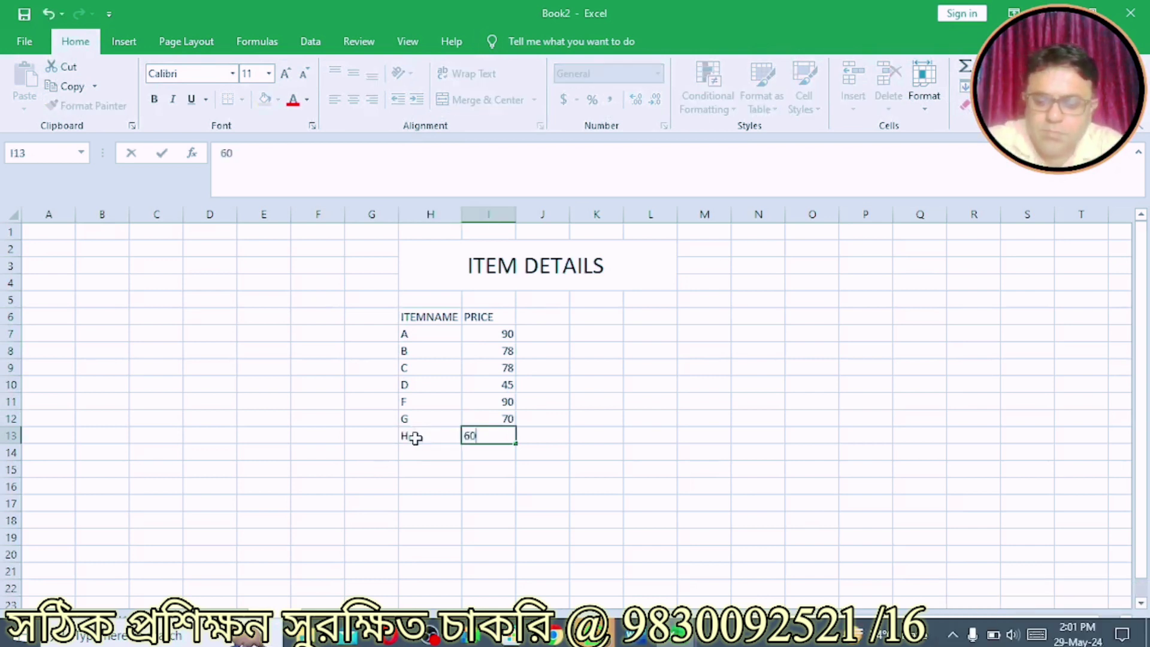
{"action": "key", "text": "Return"}
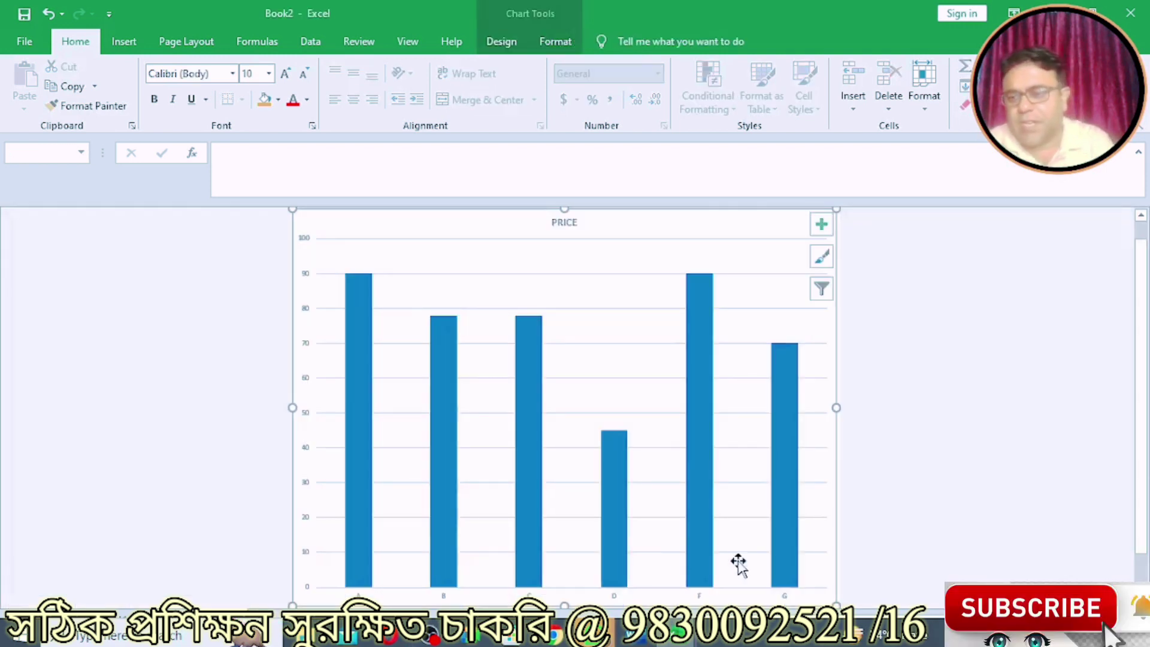
{"action": "scroll", "coordinate": [1144, 401], "scroll_direction": "down", "scroll_amount": 1}
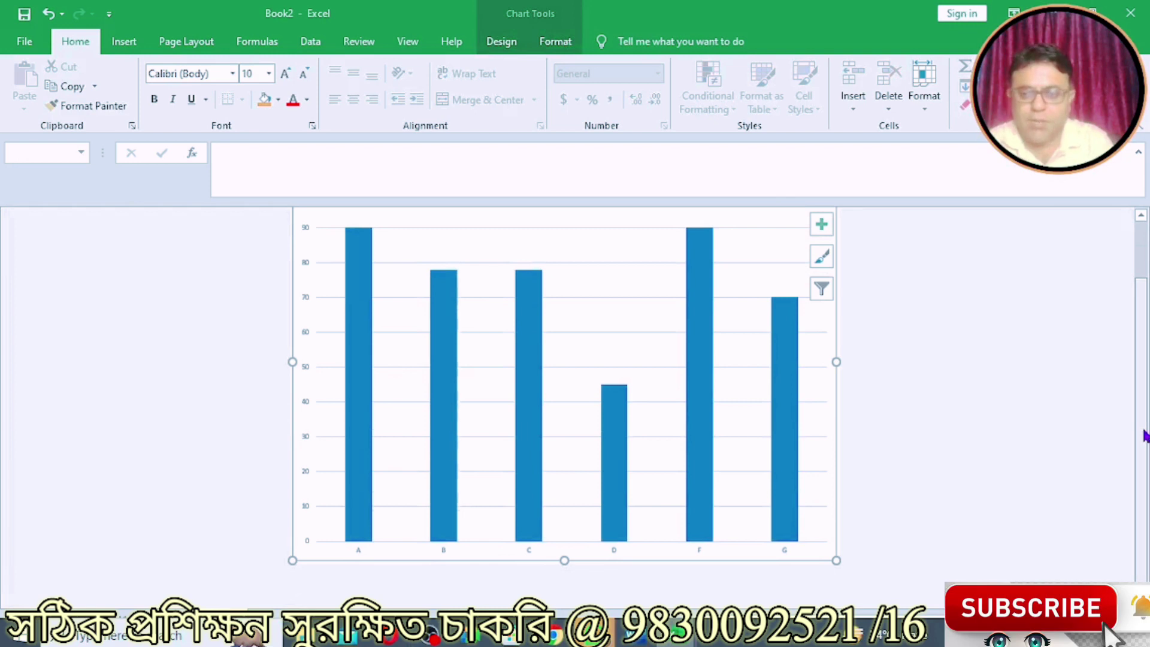
{"action": "scroll", "coordinate": [1144, 414], "scroll_direction": "up", "scroll_amount": 1}
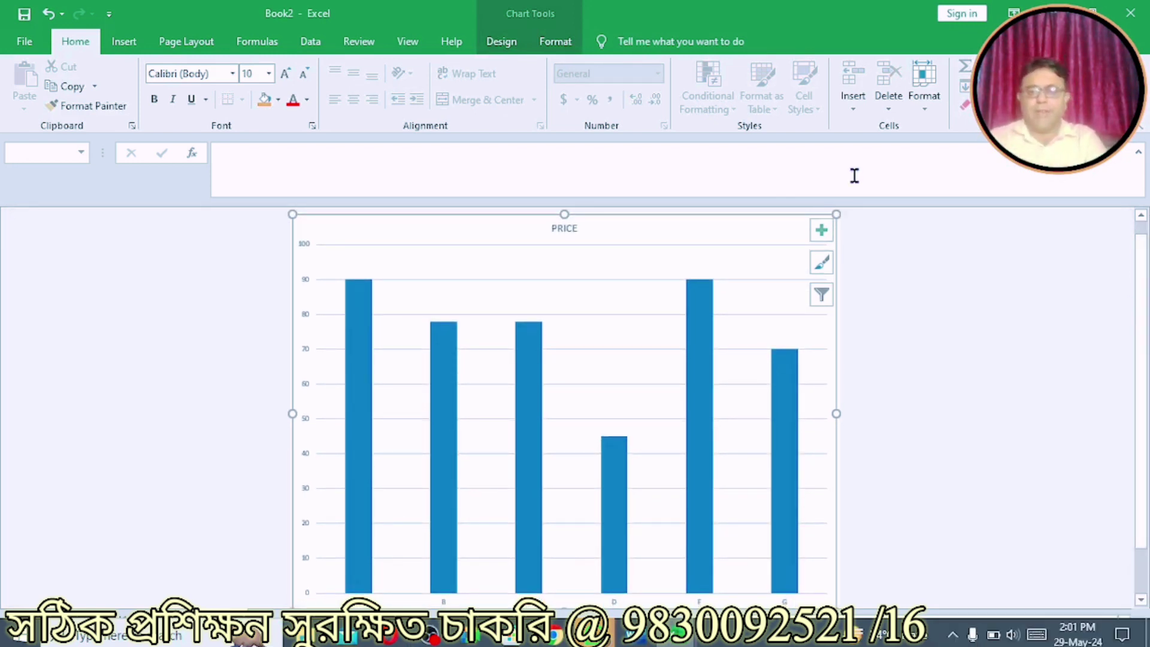
{"action": "left_click", "coordinate": [933, 282]}
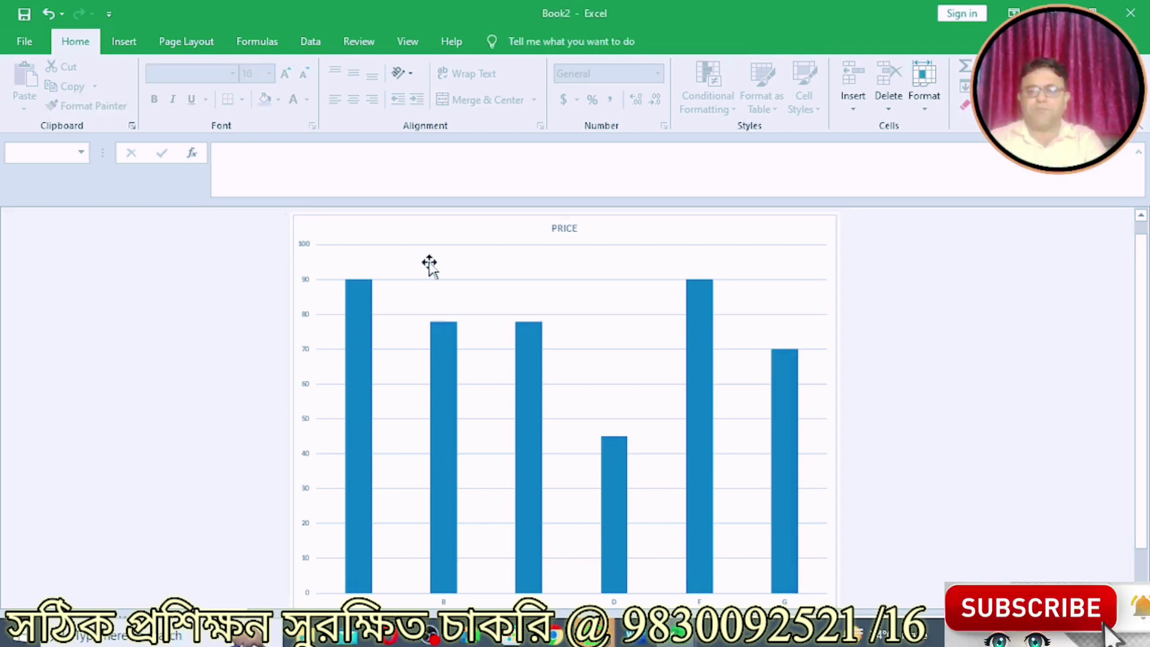
Change the PRICE chart's data range to H6:I13 so item H at 60 is plotted
{"action": "left_click", "coordinate": [450, 226]}
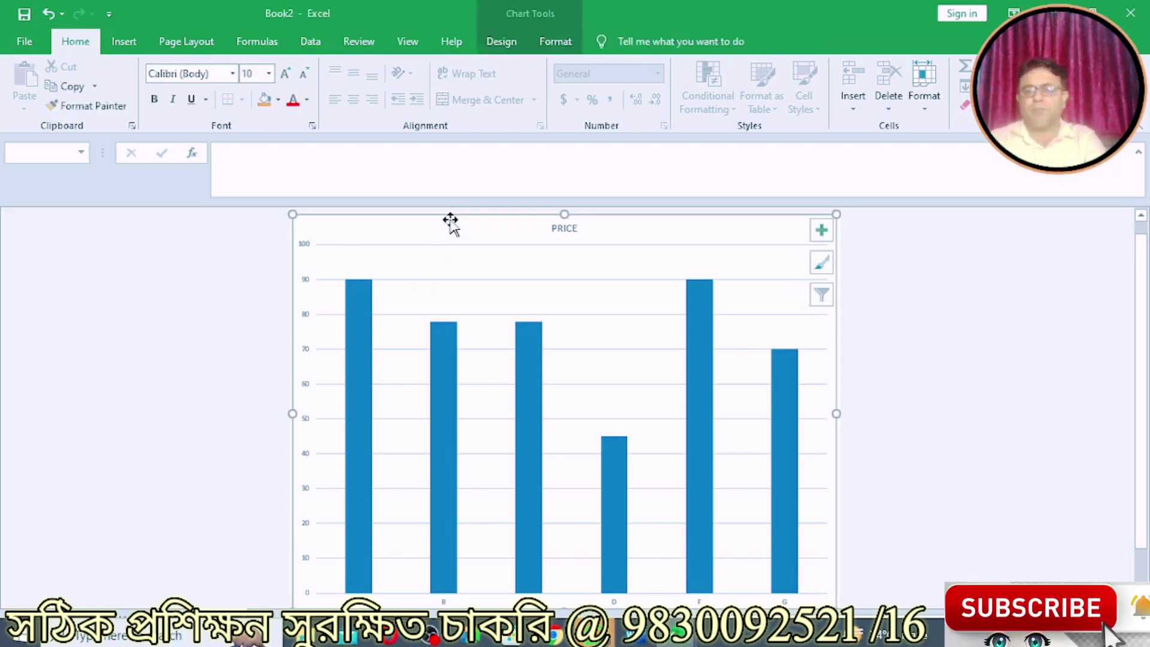
{"action": "left_click", "coordinate": [501, 43]}
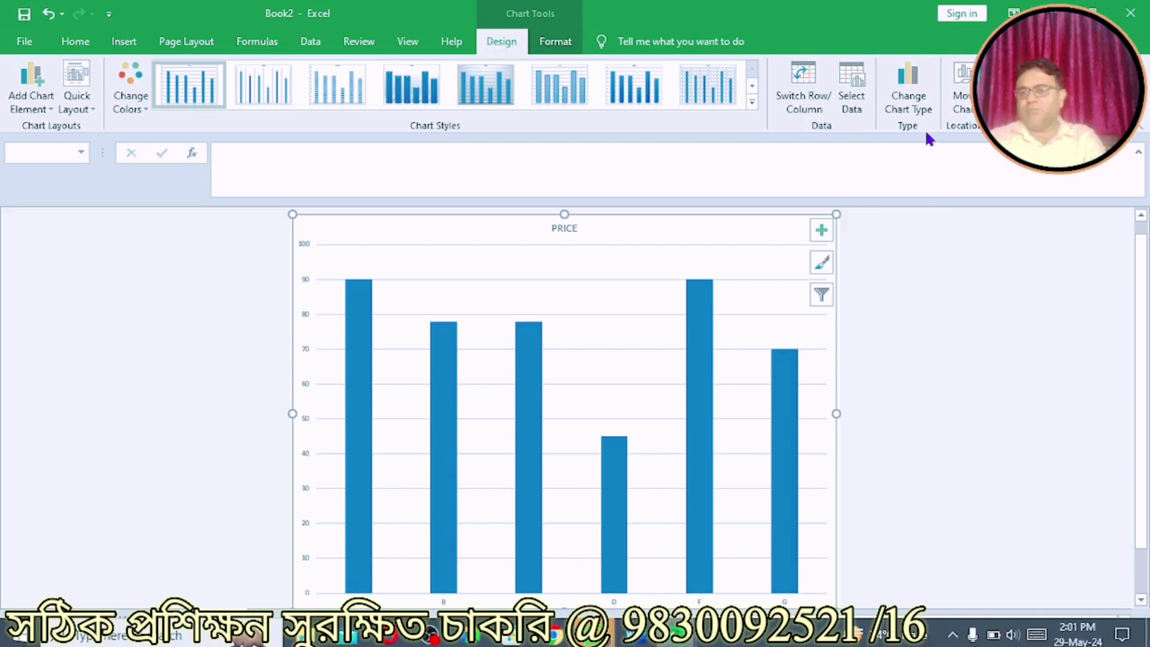
{"action": "left_click", "coordinate": [851, 105]}
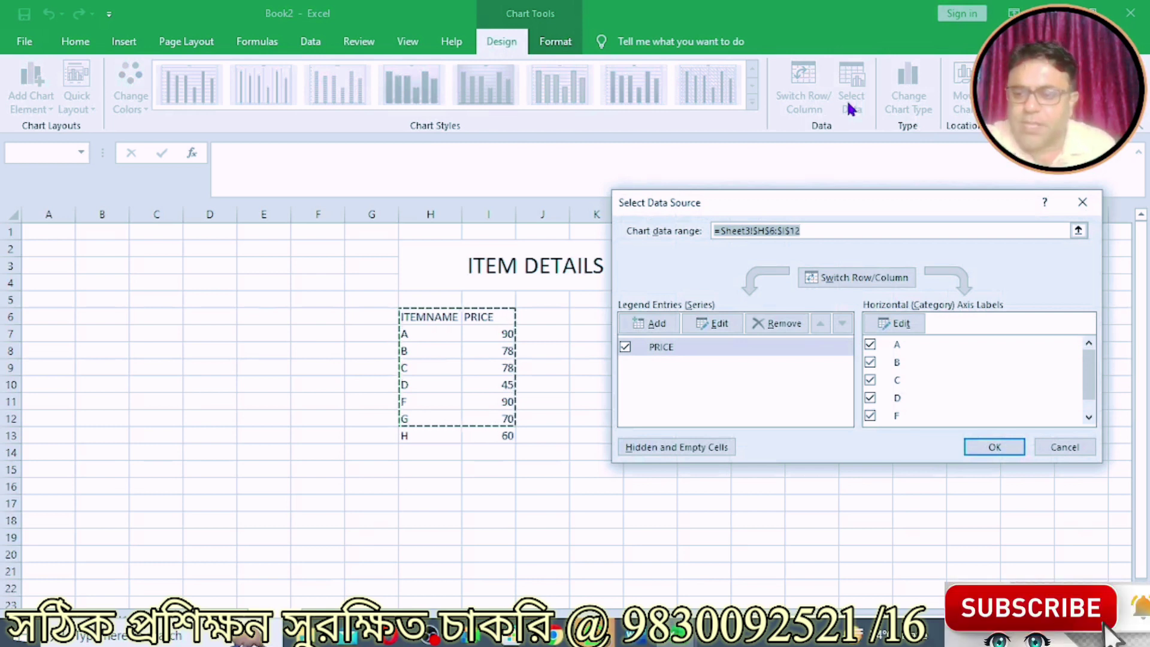
{"action": "key", "text": "BackSpace"}
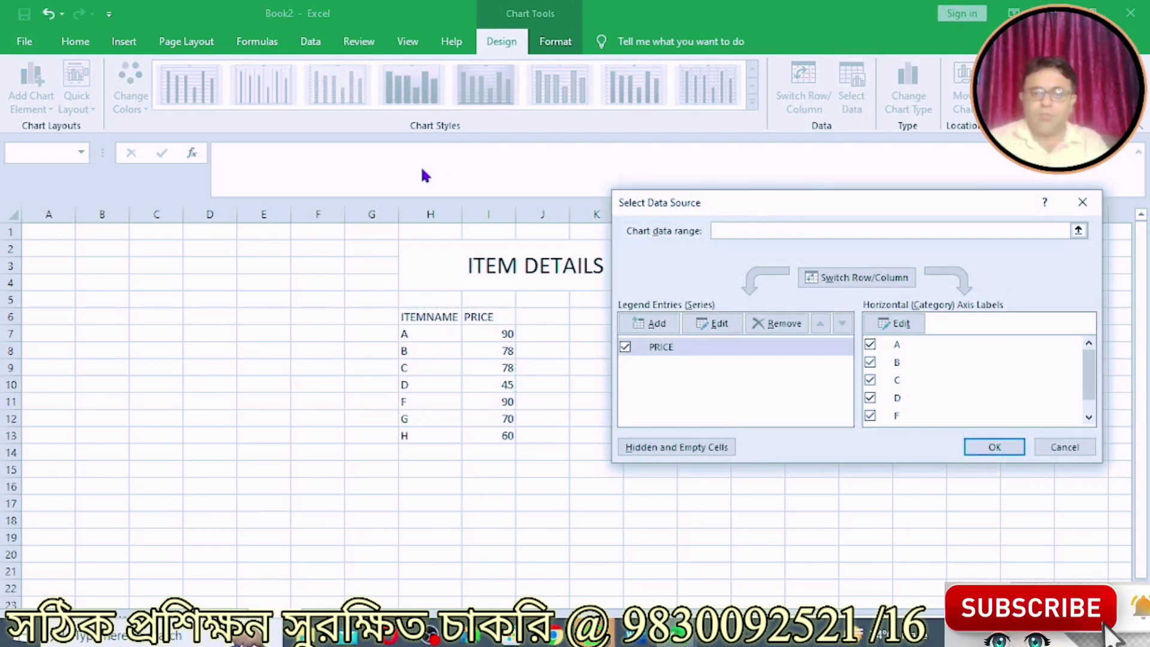
{"action": "left_click_drag", "start_coordinate": [439, 319], "coordinate": [493, 439]}
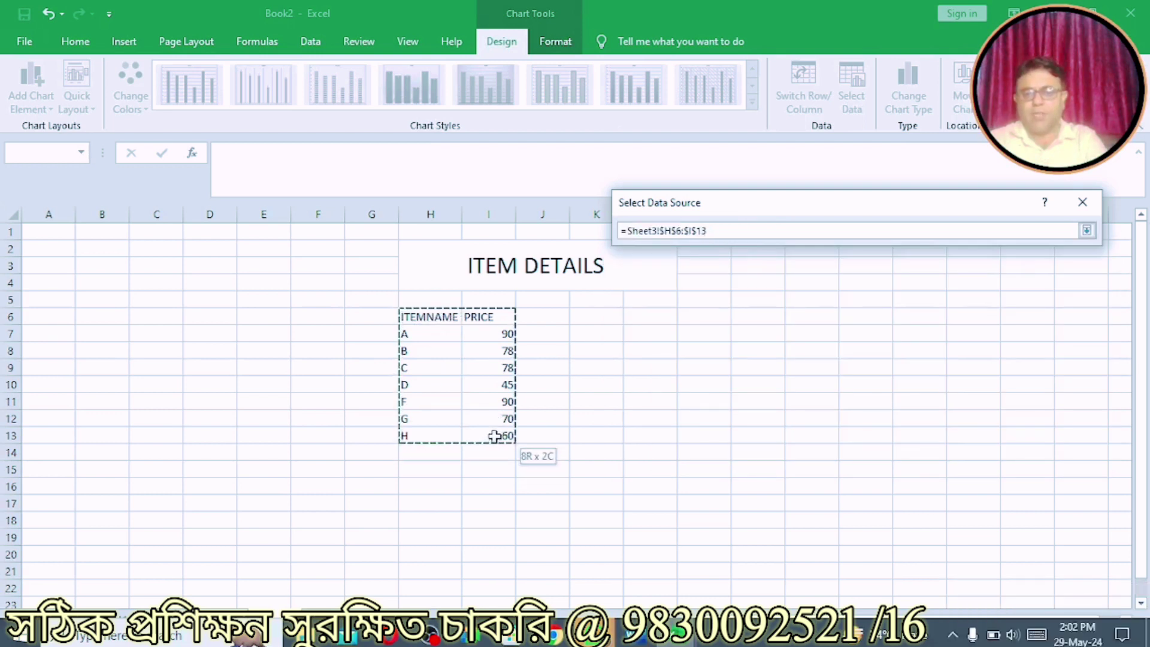
{"action": "left_click", "coordinate": [996, 447]}
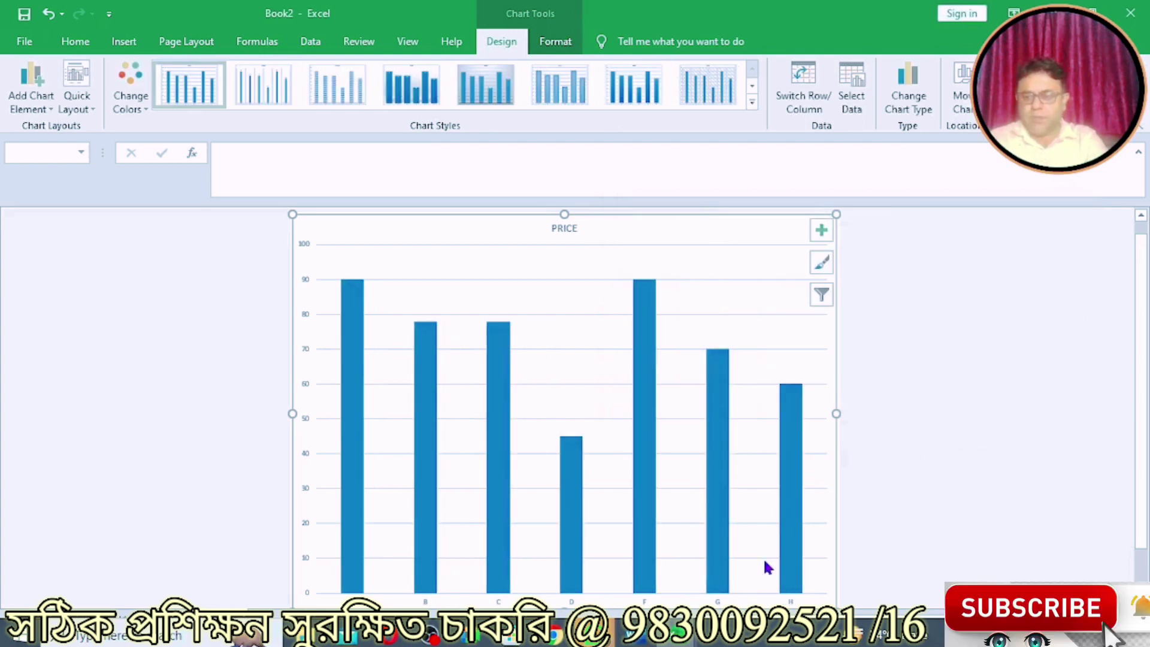
{"action": "mouse_move", "coordinate": [791, 467]}
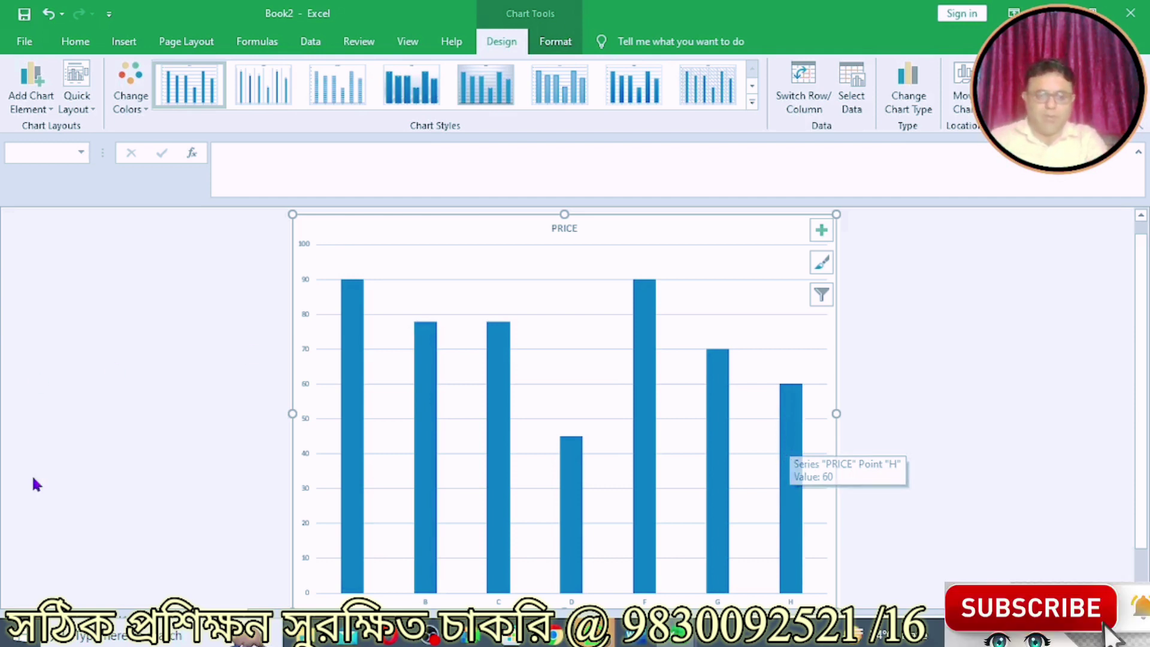
Clear item H and its price from cells H13:I13
{"action": "key", "text": "Delete"}
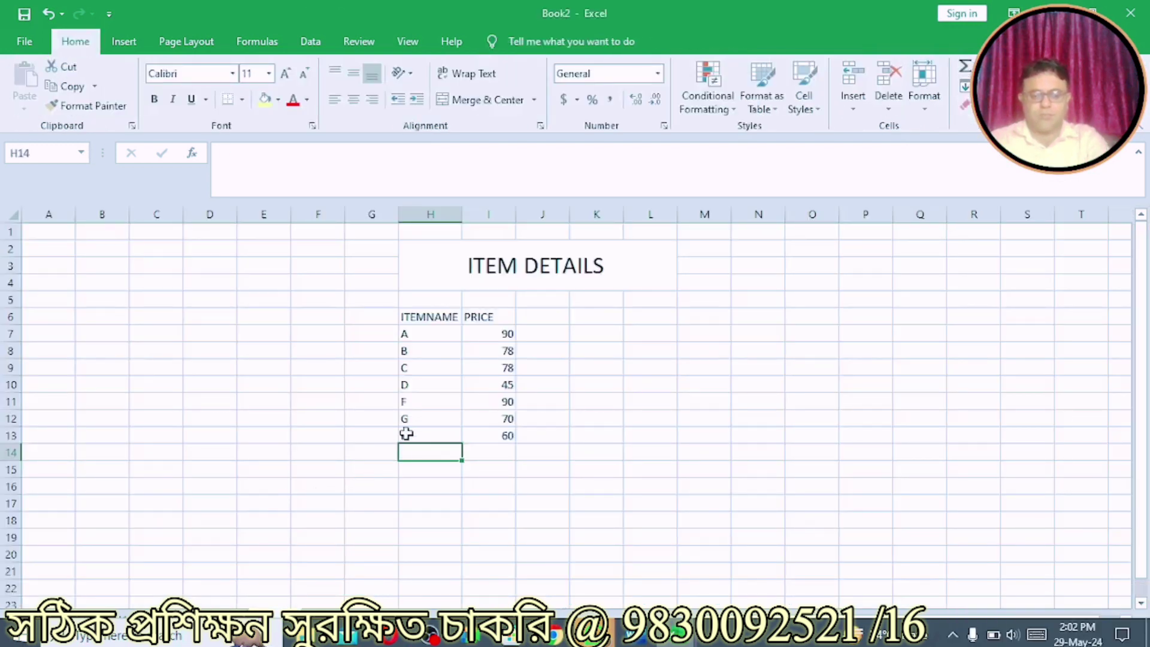
{"action": "left_click_drag", "start_coordinate": [407, 432], "coordinate": [499, 434]}
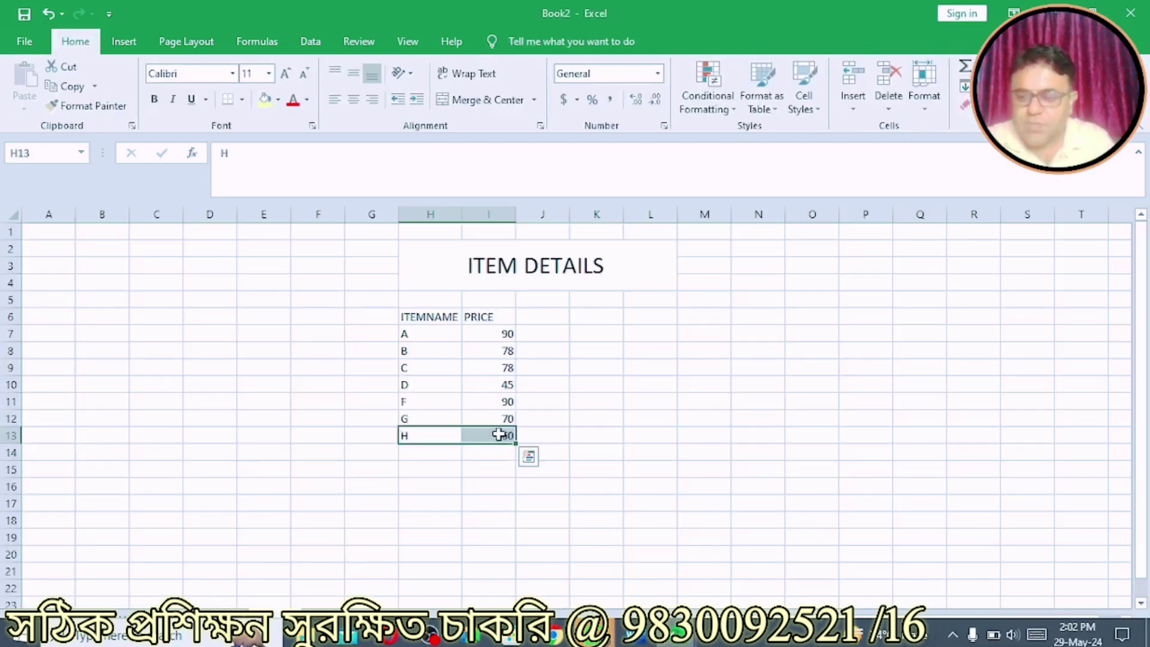
{"action": "key", "text": "Delete"}
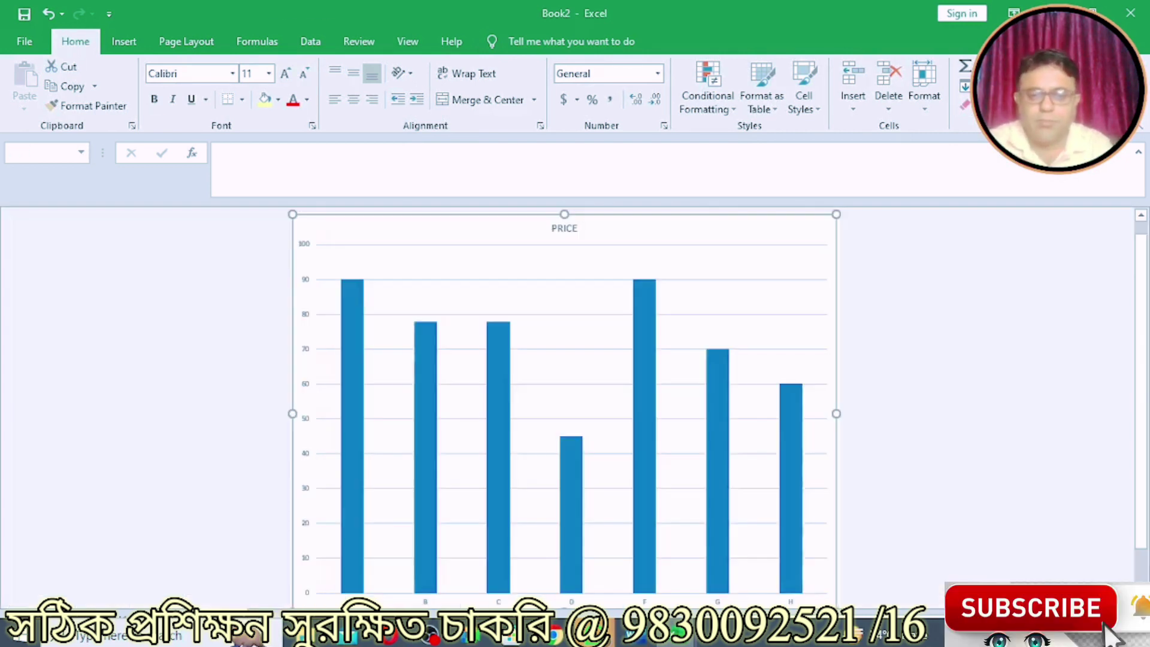
{"action": "left_click", "coordinate": [695, 585]}
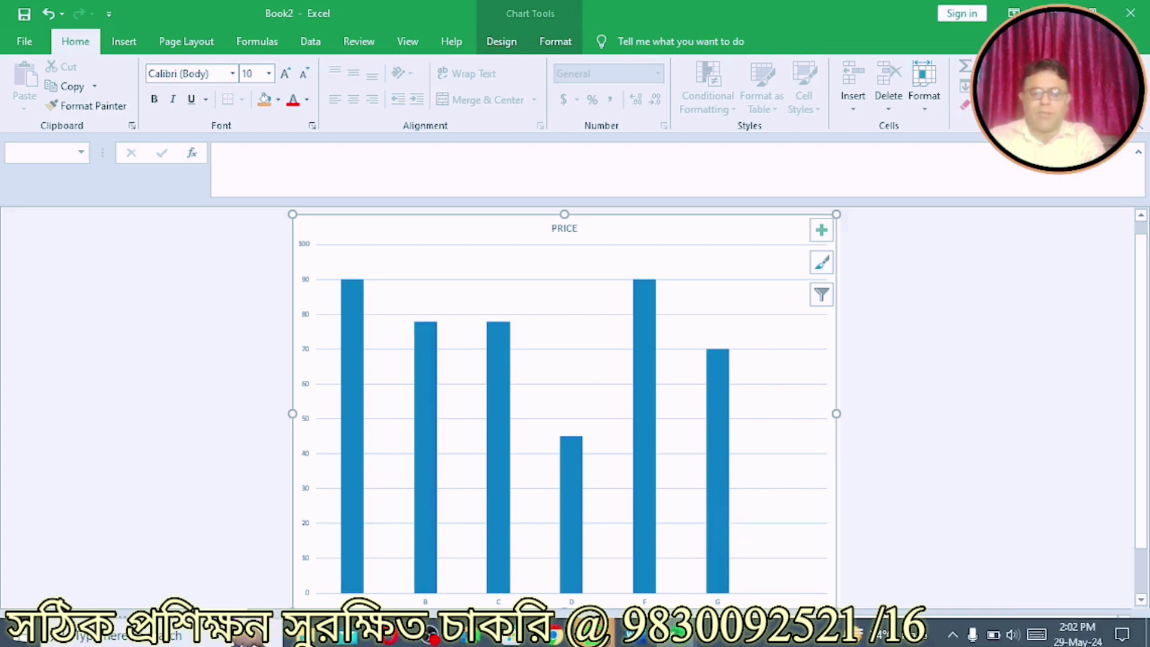
Delete the PRICE chart sheet
{"action": "right_click", "coordinate": [234, 612]}
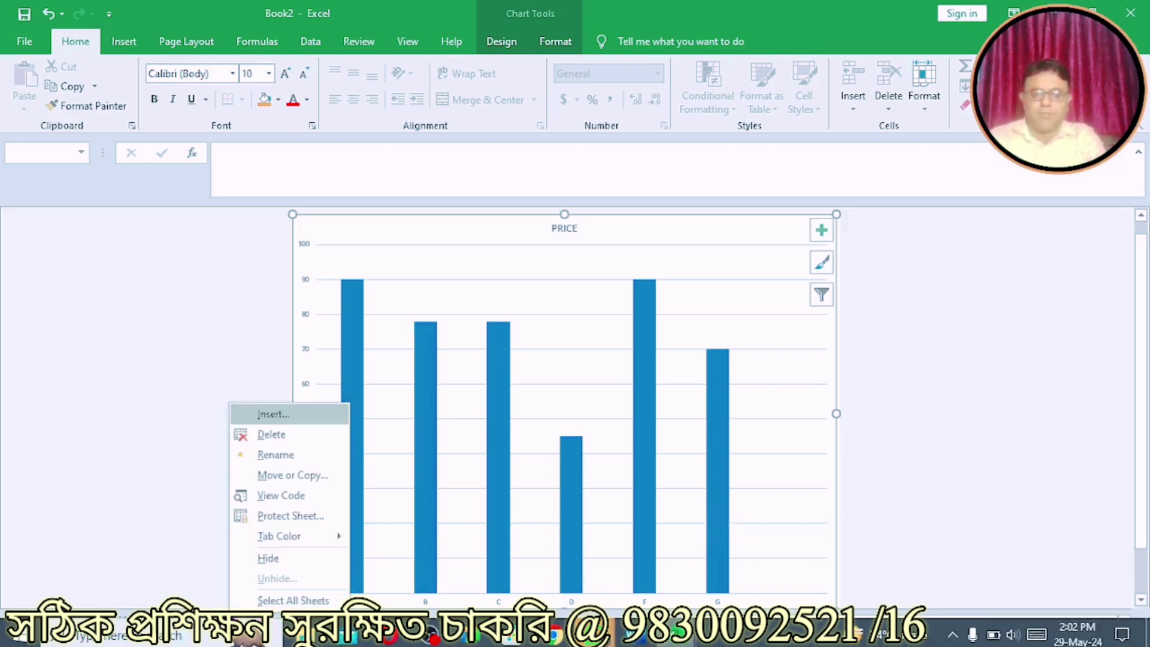
{"action": "left_click", "coordinate": [266, 434]}
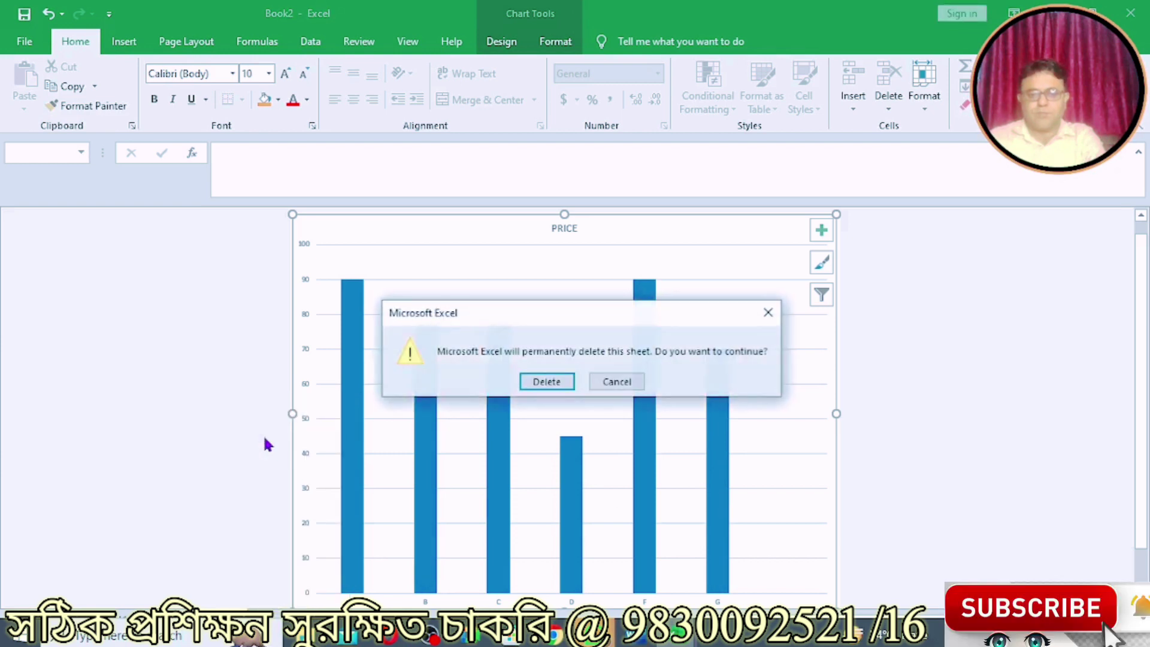
{"action": "left_click", "coordinate": [554, 381]}
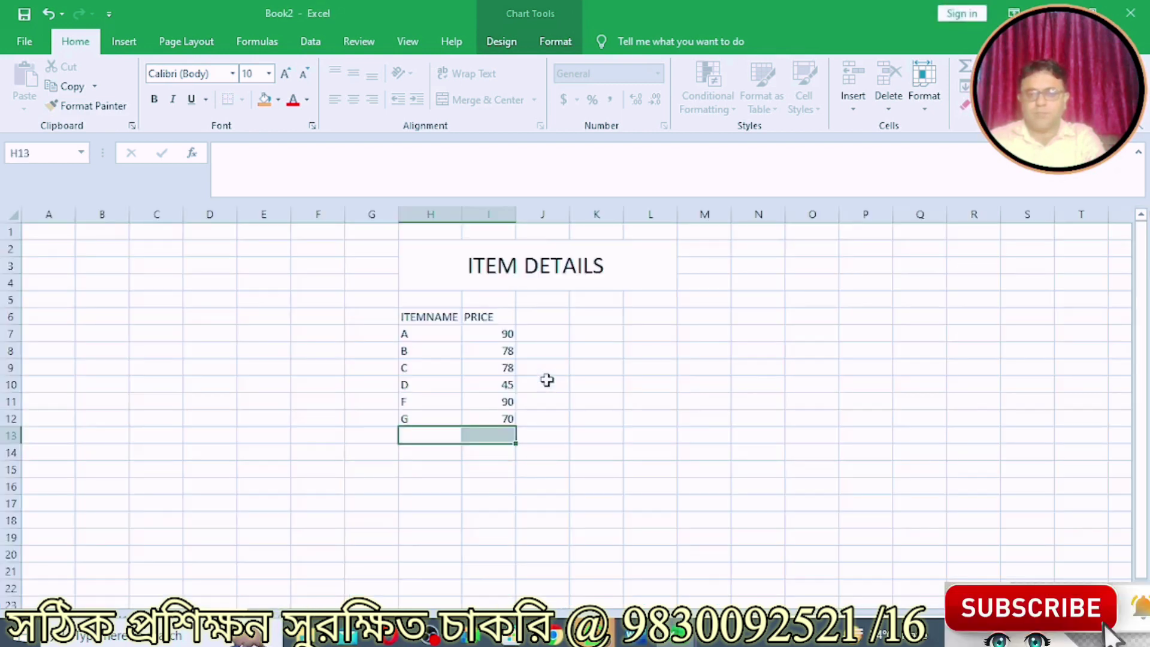
Rename the I6 header to 'PRICE IN 2023' and autofit column I
{"action": "double_click", "coordinate": [502, 316]}
{"action": "type", "text": "IN 2022"}
{"action": "key", "text": "BackSpace"}
{"action": "type", "text": "3"}
{"action": "key", "text": "Return"}
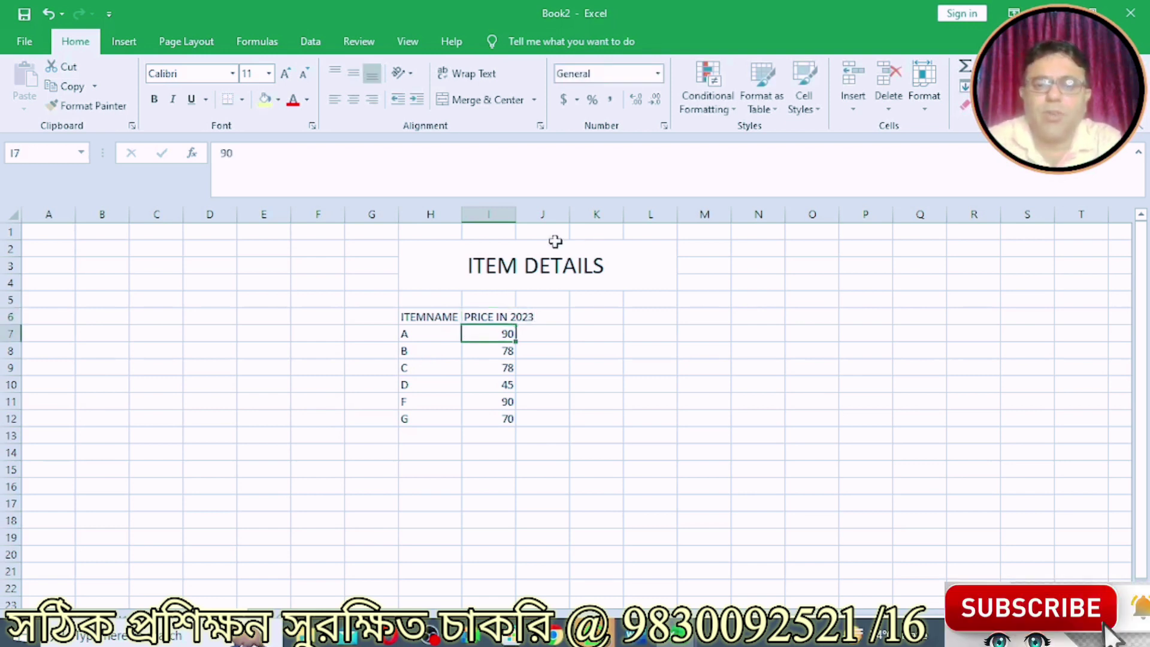
{"action": "double_click", "coordinate": [516, 216]}
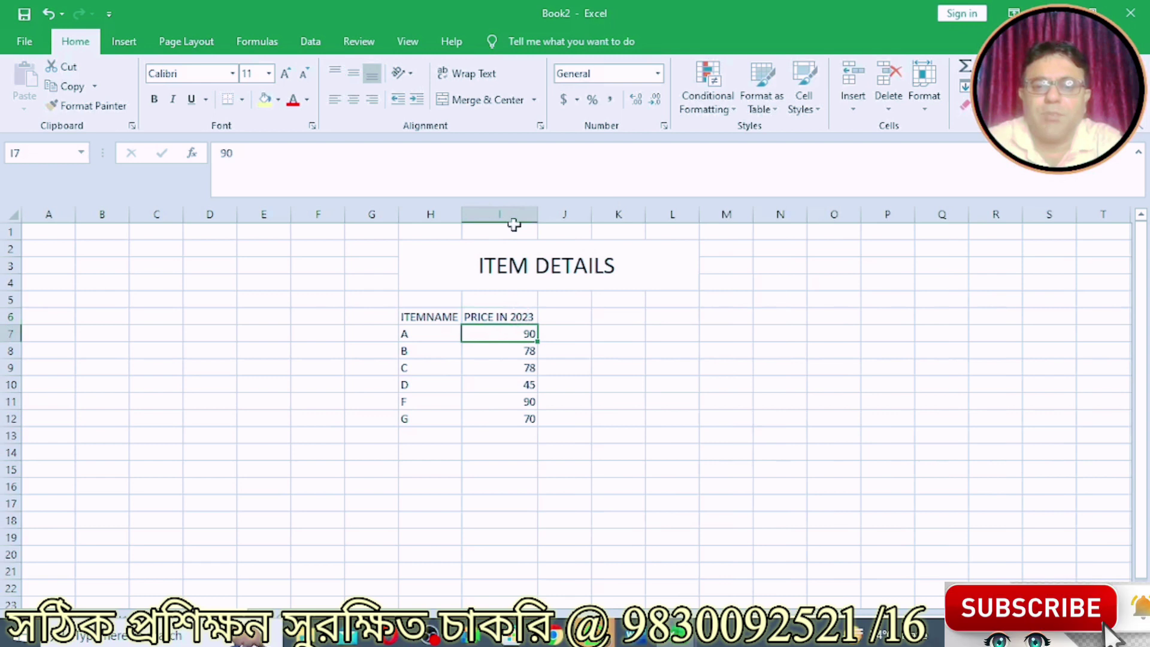
Add a 'PRICE IN 2024' header in J6 with prices 87, 67, 45 and 4 for items A–D
{"action": "left_click", "coordinate": [583, 321]}
{"action": "type", "text": "PRICE IN 202"}
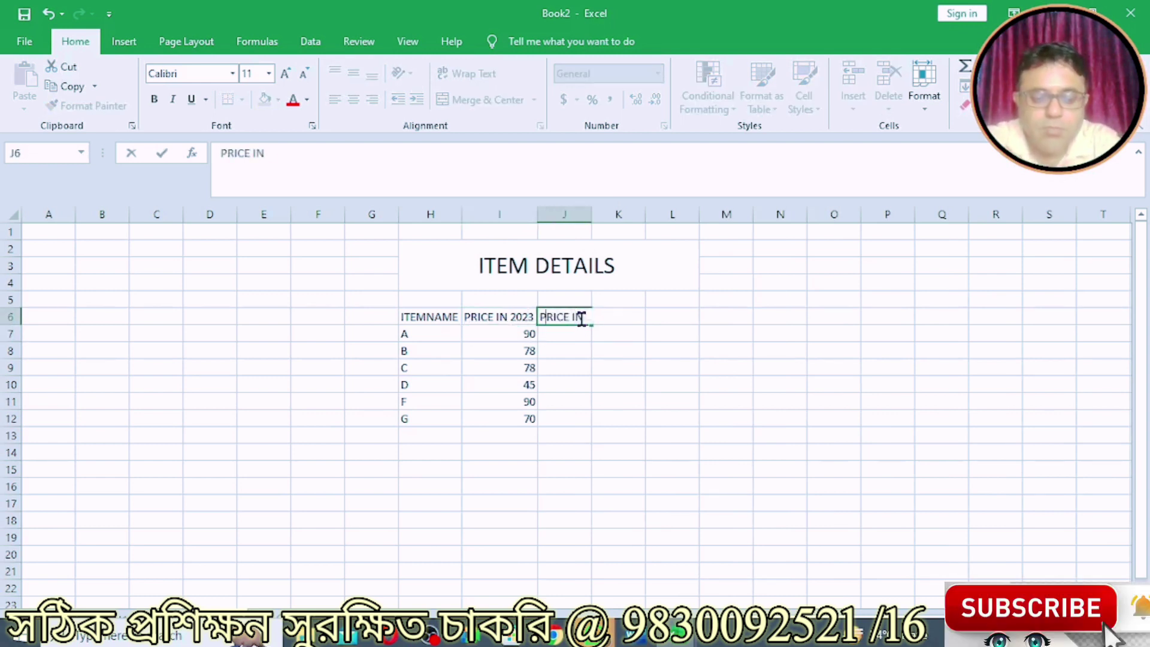
{"action": "type", "text": "4"}
{"action": "key", "text": "Return"}
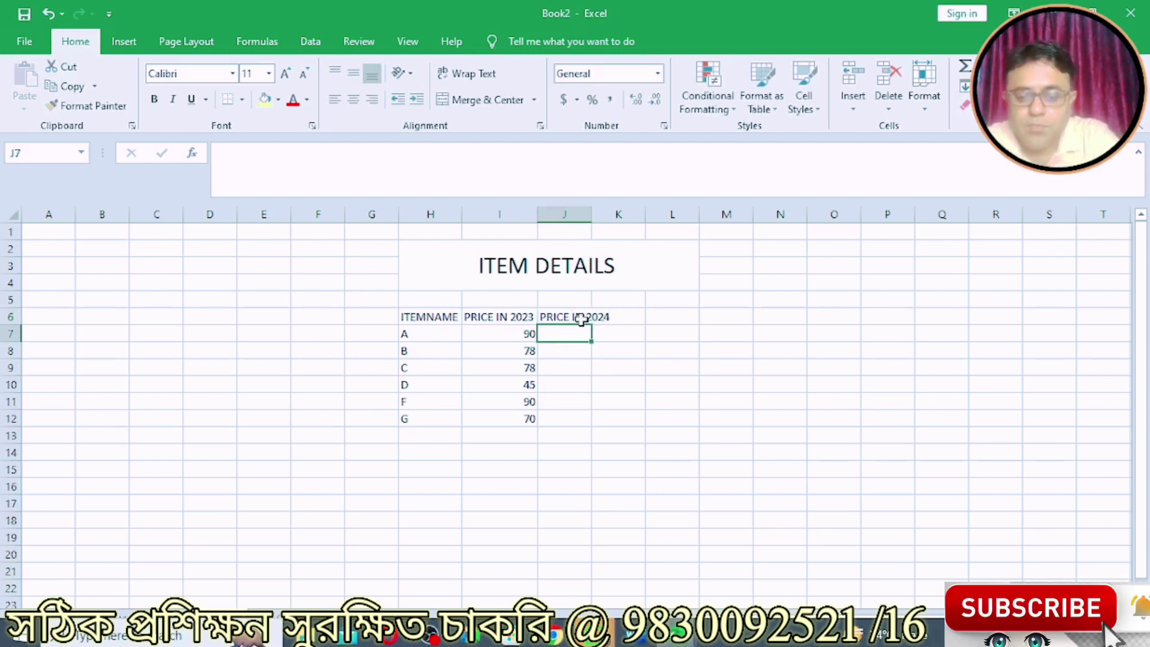
{"action": "type", "text": "87"}
{"action": "key", "text": "Return"}
{"action": "type", "text": "67"}
{"action": "key", "text": "Return"}
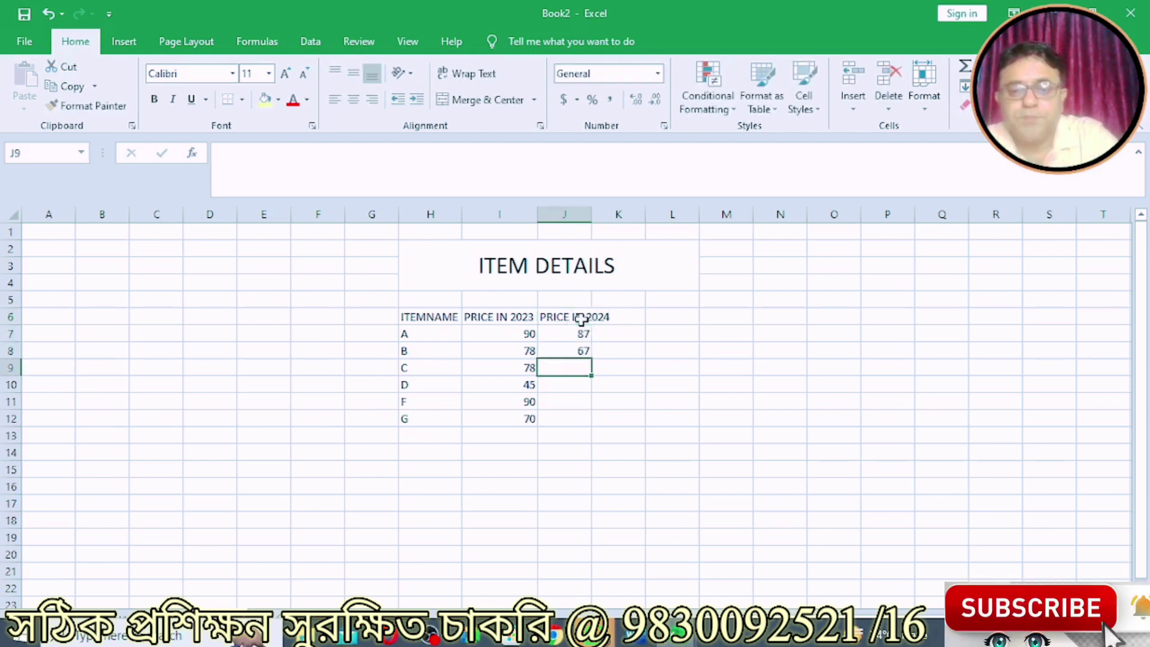
{"action": "type", "text": "45"}
{"action": "key", "text": "Return"}
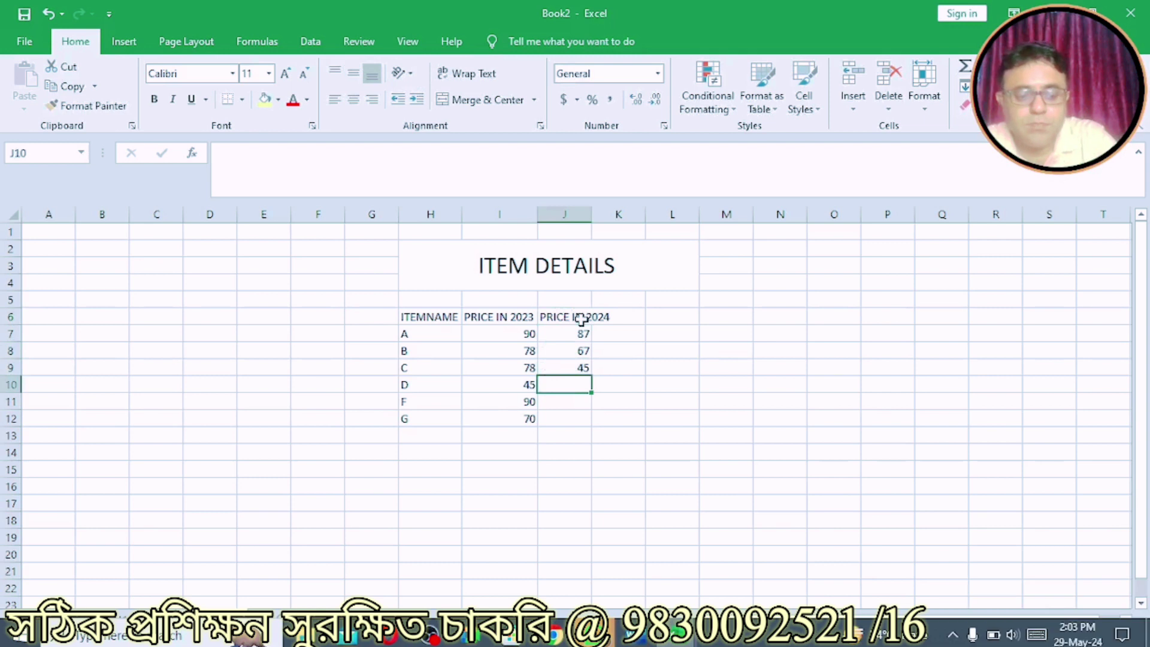
{"action": "type", "text": "4"}
{"action": "key", "text": "Return"}
Enter 2024 prices of 98 for F and 120 for G, then autofit column J
{"action": "type", "text": "909"}
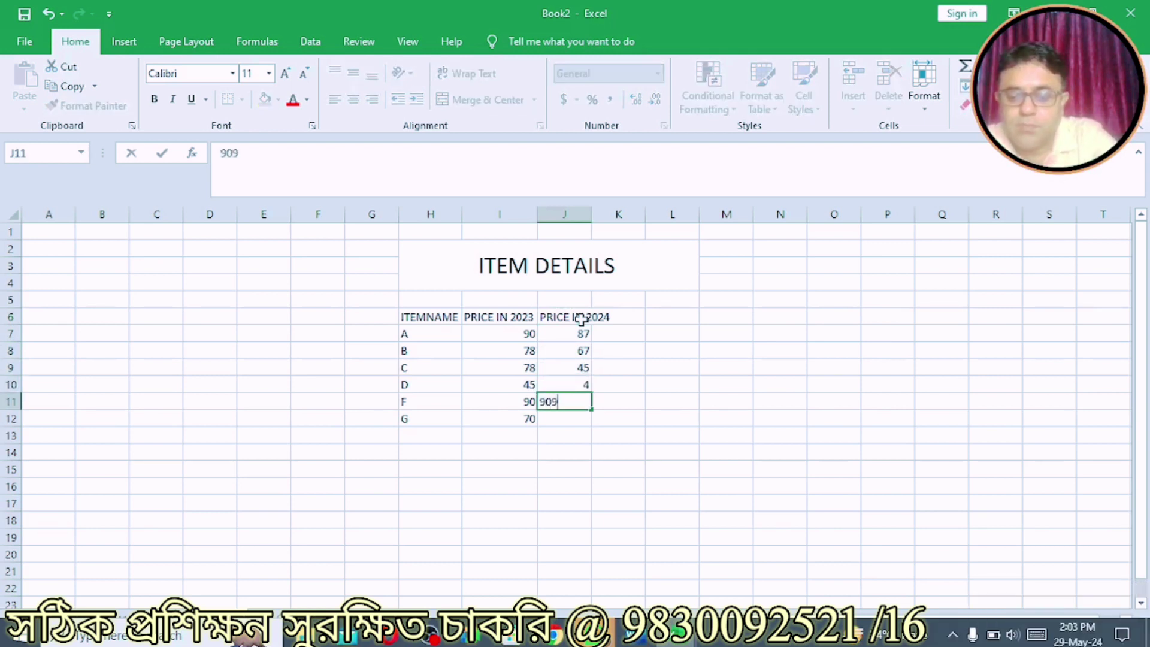
{"action": "key", "text": "Return"}
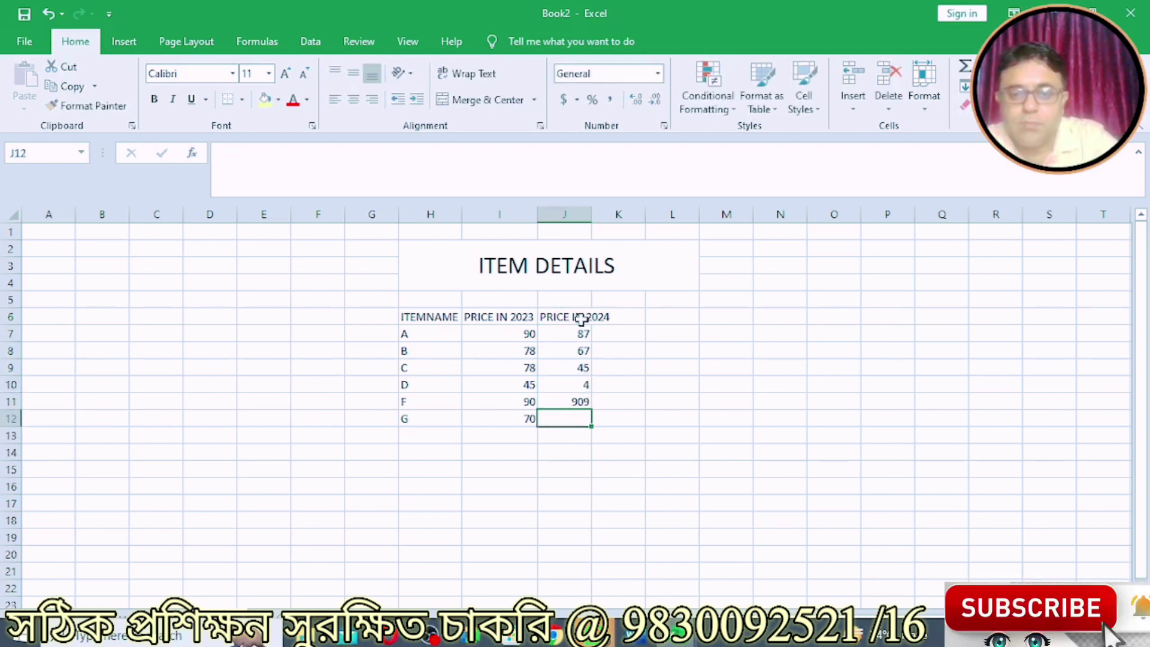
{"action": "key", "text": "Up"}
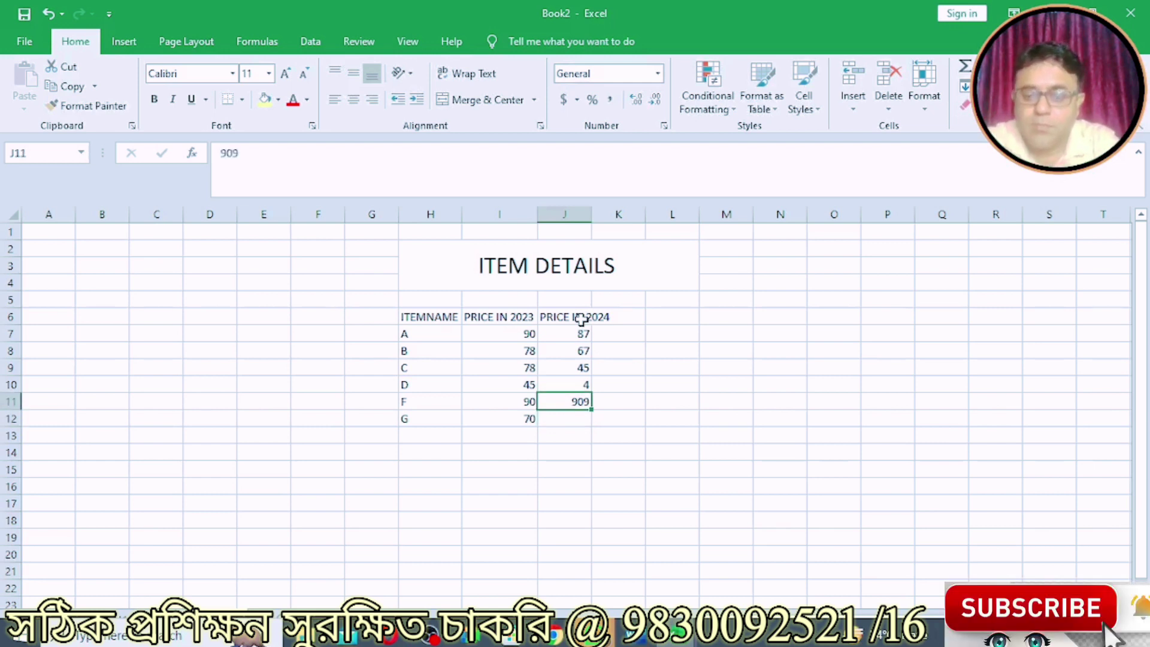
{"action": "key", "text": "Delete"}
{"action": "type", "text": "90"}
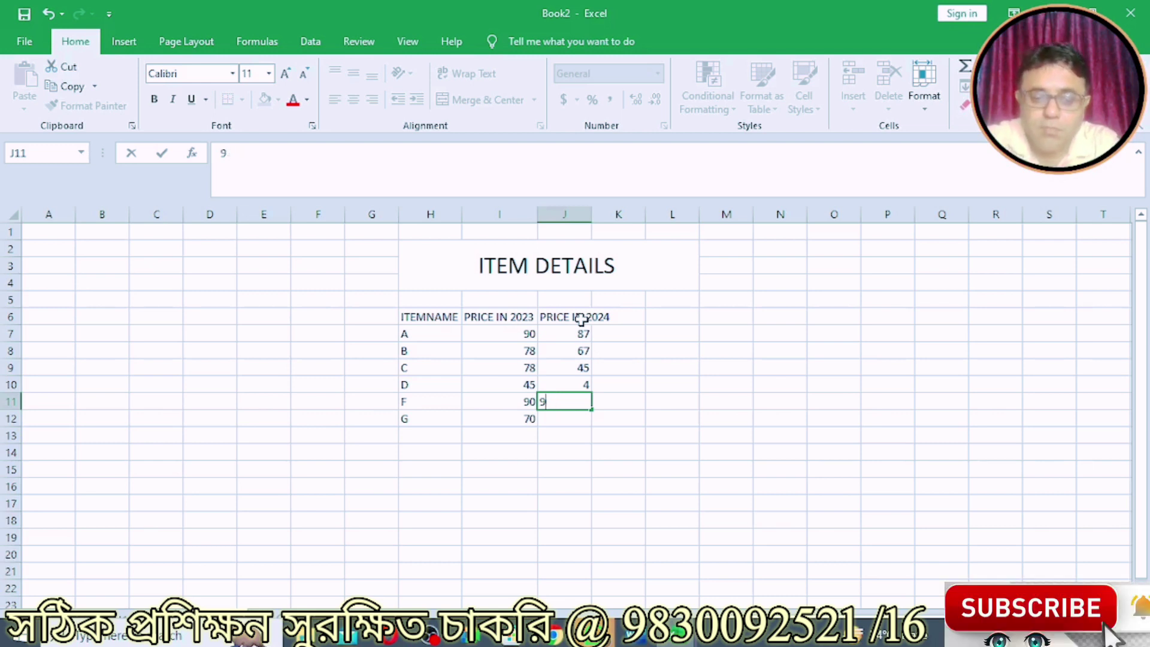
{"action": "type", "text": "8"}
{"action": "key", "text": "Return"}
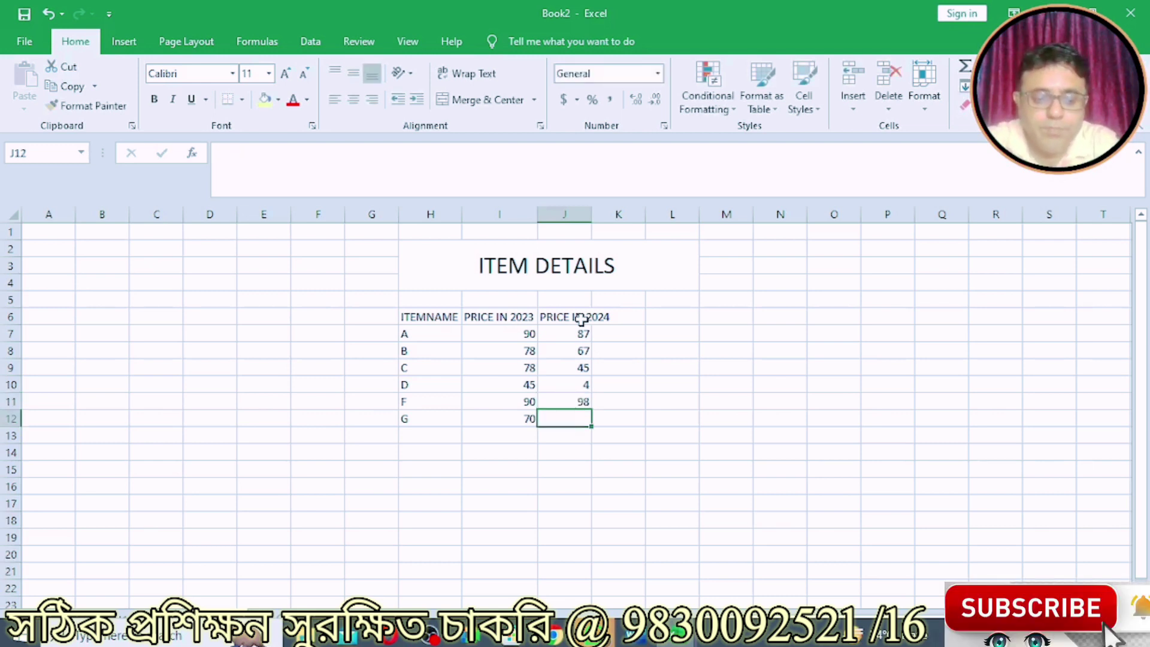
{"action": "type", "text": "120"}
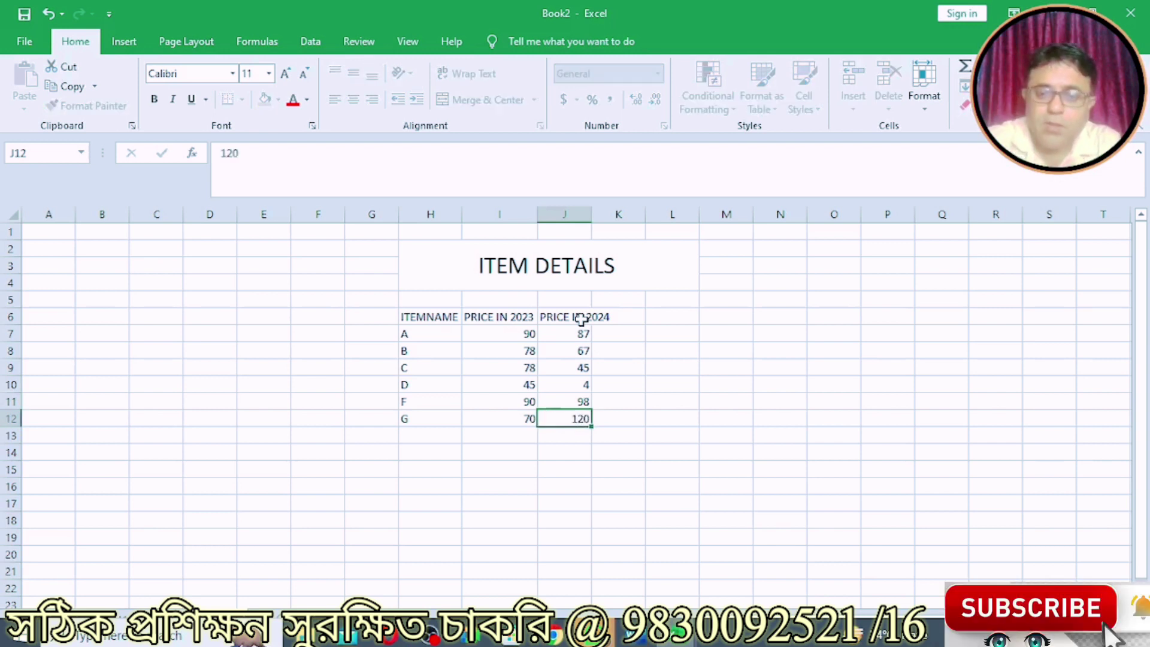
{"action": "key", "text": "Return"}
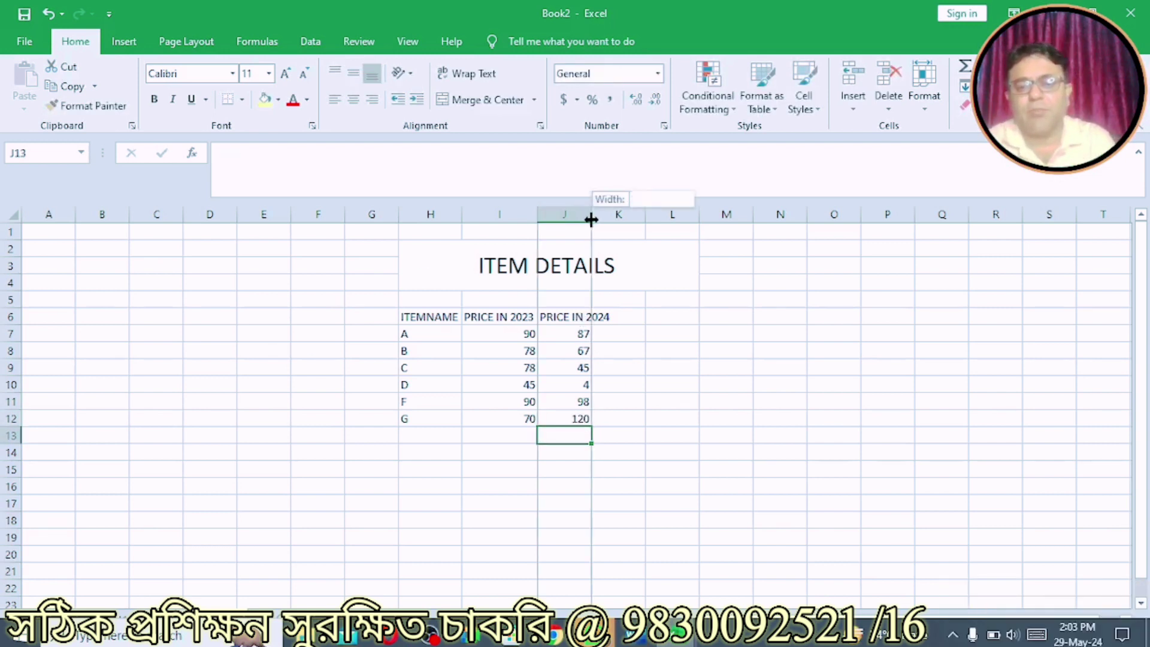
{"action": "double_click", "coordinate": [591, 214]}
Insert a clustered column chart of H6:J12 and drag it to the right of the table
{"action": "left_click_drag", "start_coordinate": [431, 315], "coordinate": [549, 424]}
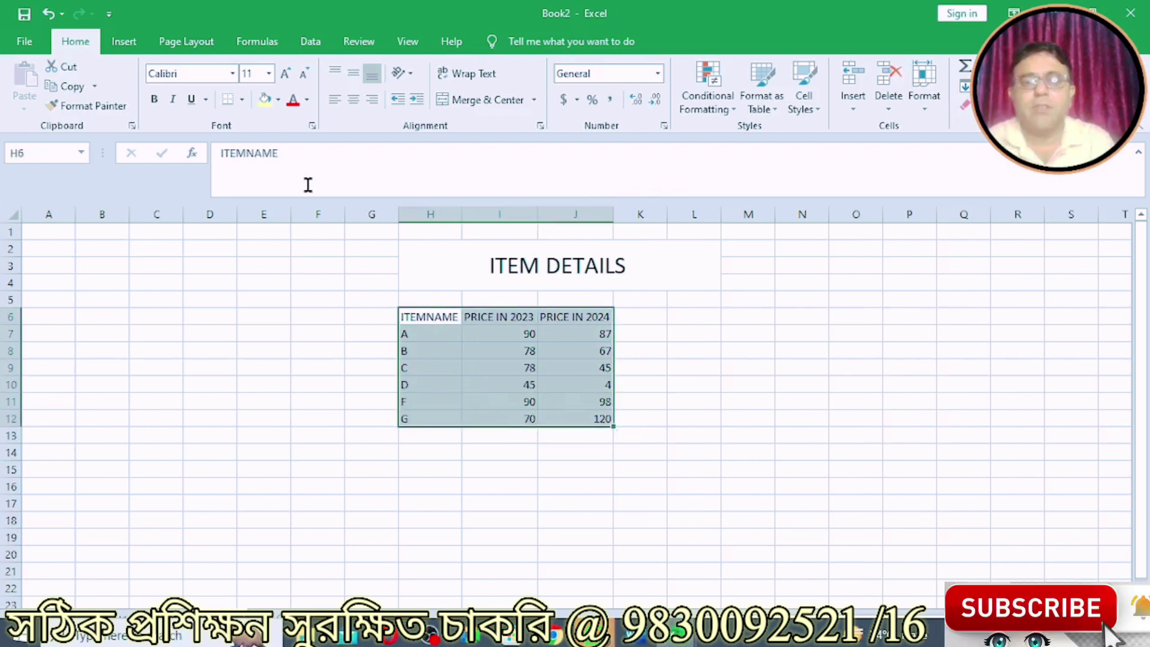
{"action": "left_click", "coordinate": [124, 41]}
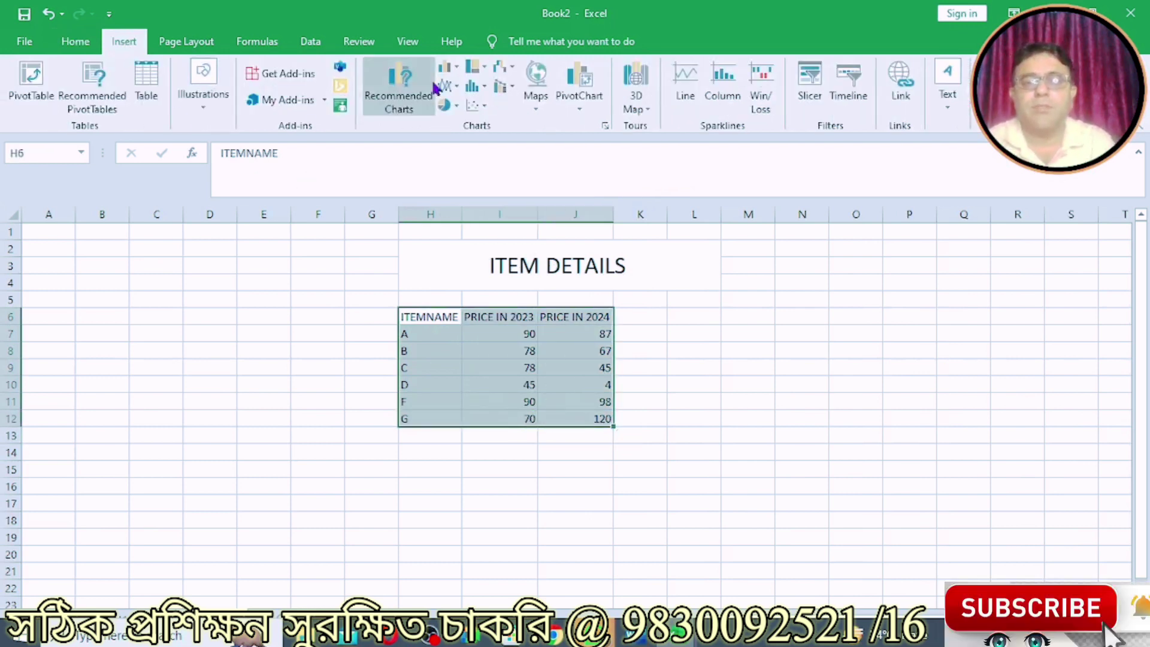
{"action": "left_click", "coordinate": [460, 66]}
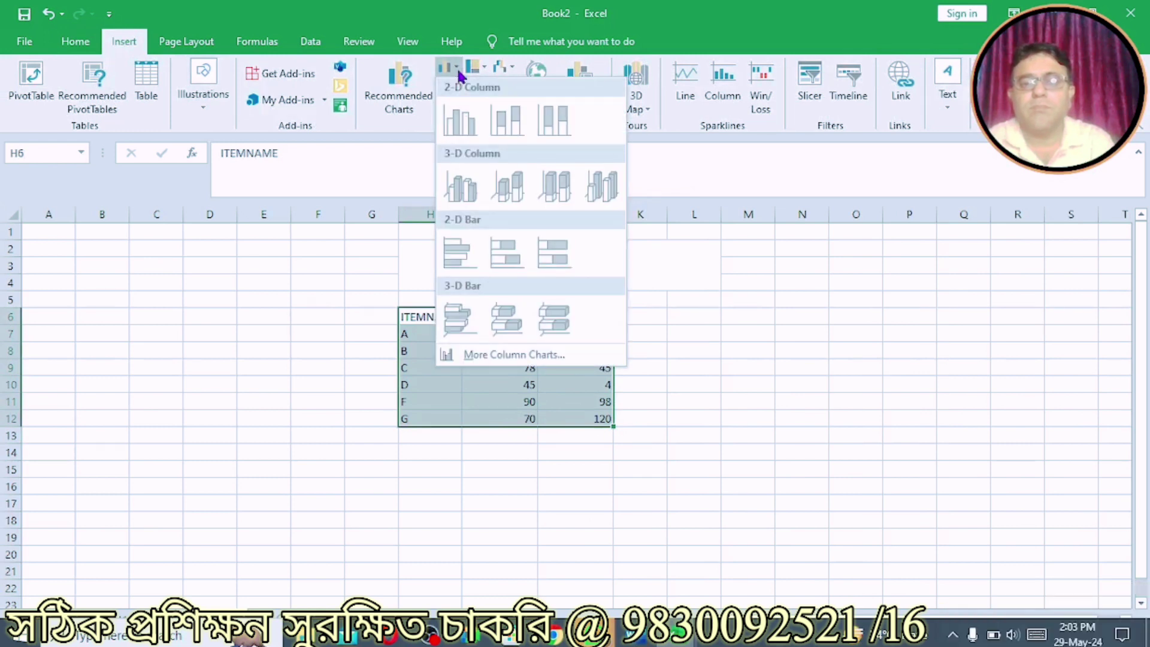
{"action": "left_click", "coordinate": [457, 118]}
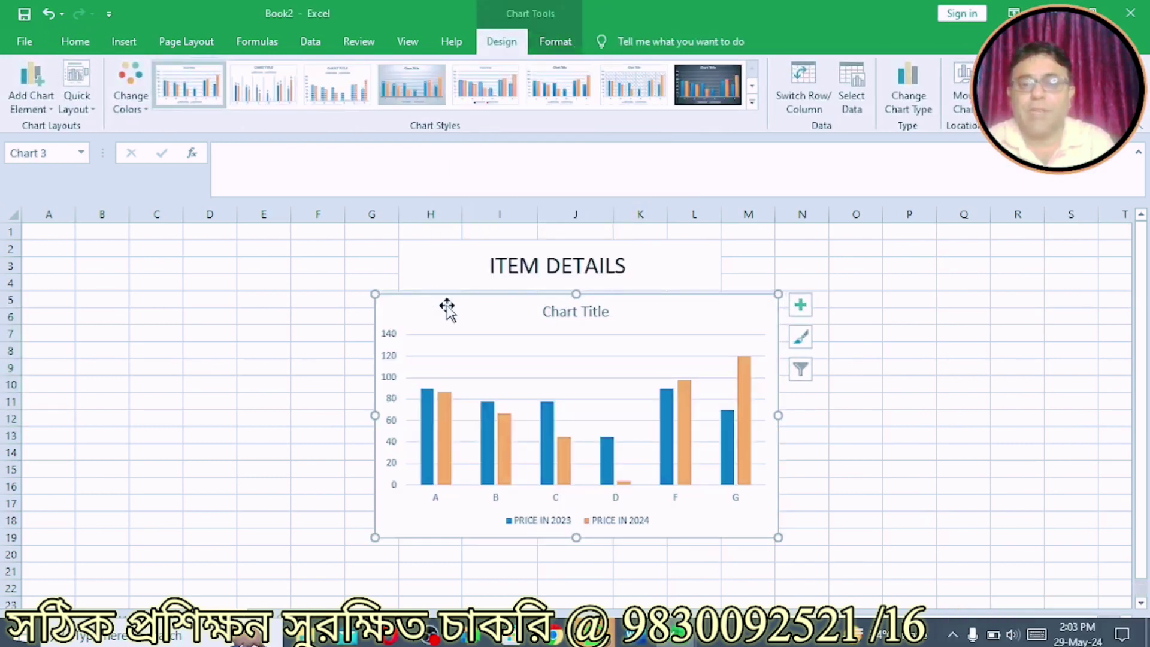
{"action": "left_click_drag", "start_coordinate": [447, 306], "coordinate": [713, 279]}
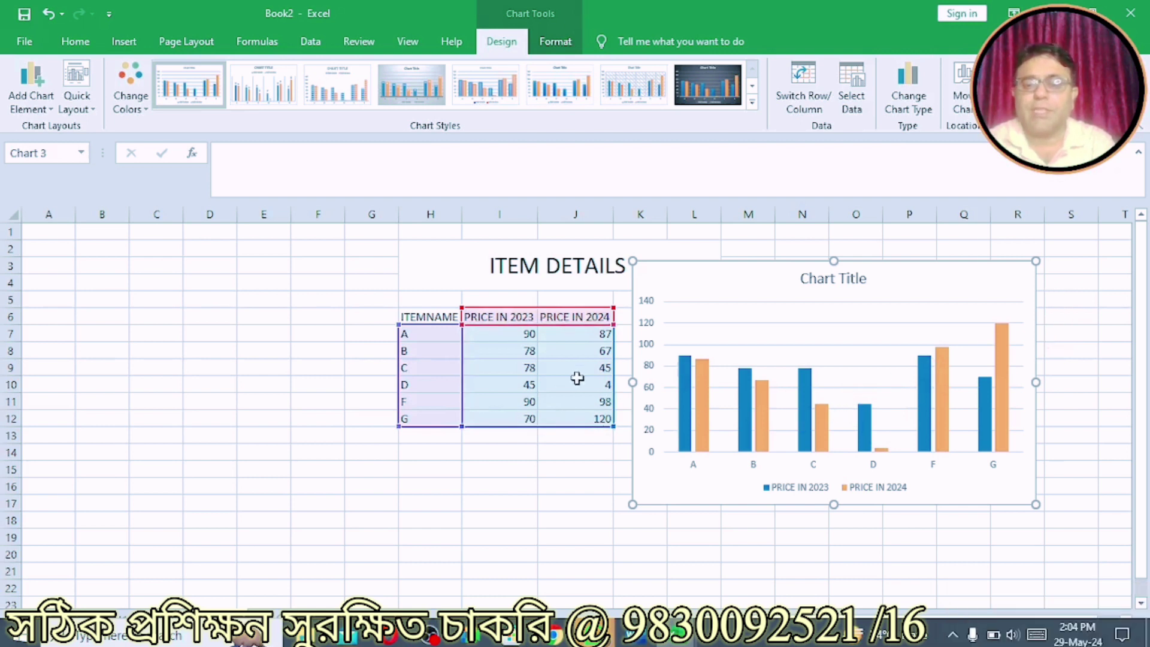
Enter 40 as item D's PRICE IN 2024 in J10, then select the chart
{"action": "left_click", "coordinate": [570, 379]}
{"action": "type", "text": "40"}
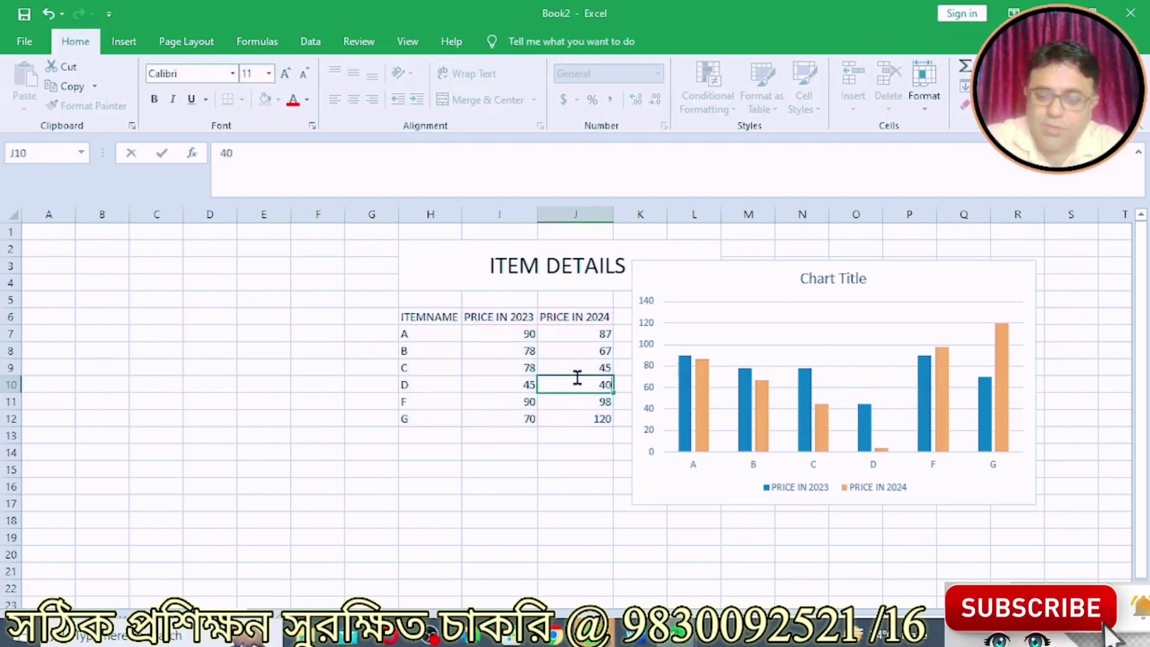
{"action": "key", "text": "Return"}
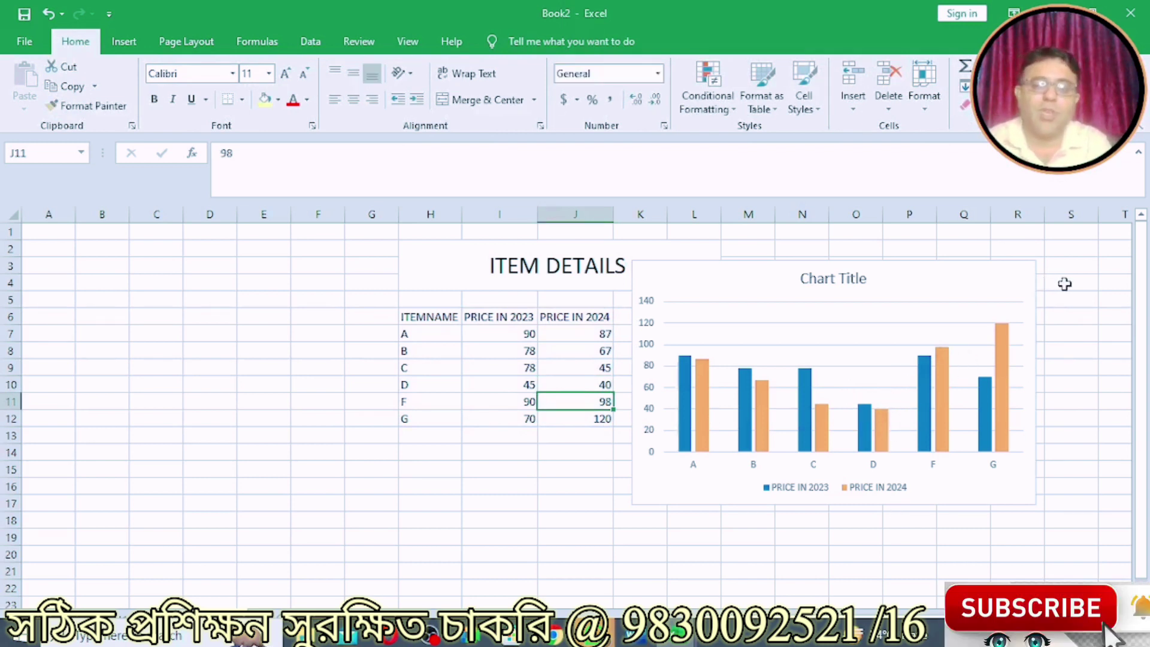
{"action": "left_click", "coordinate": [726, 285]}
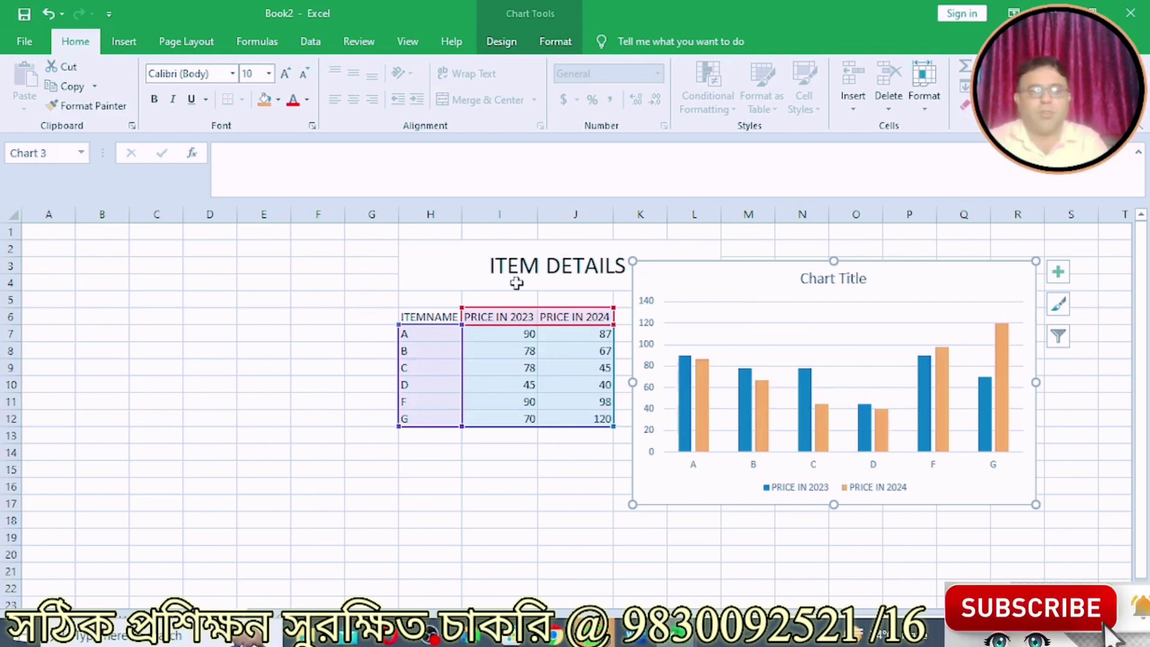
Add data callout labels showing item and price, like "G, 120", to every chart bar
{"action": "left_click", "coordinate": [489, 43]}
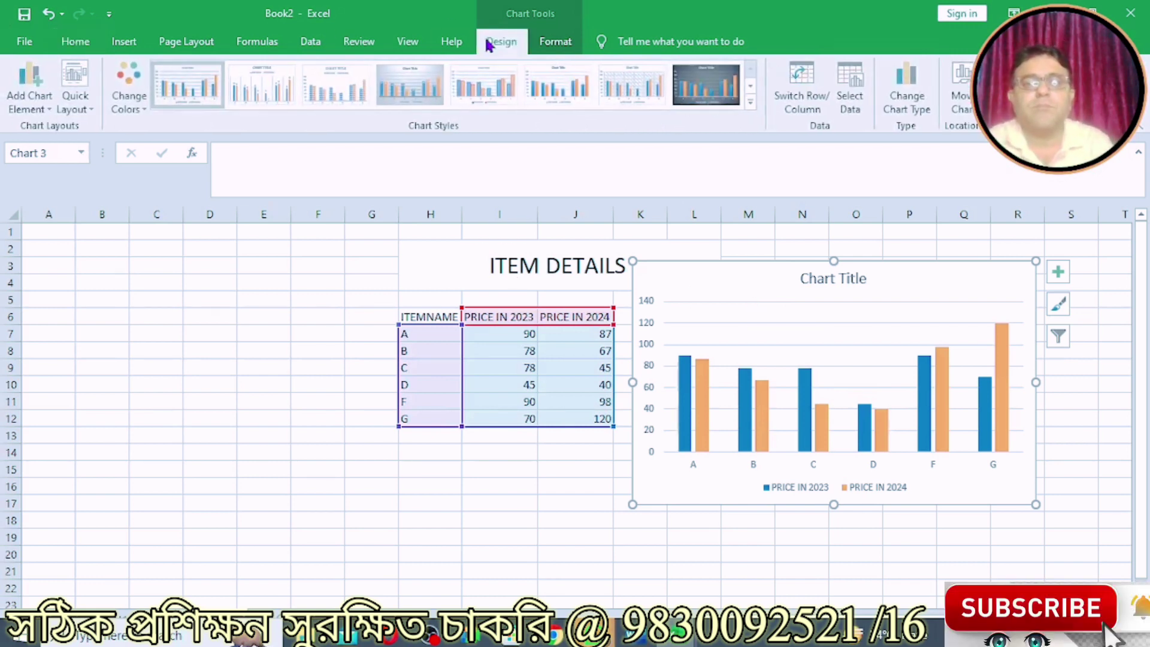
{"action": "left_click", "coordinate": [45, 109]}
{"action": "mouse_move", "coordinate": [57, 168]}
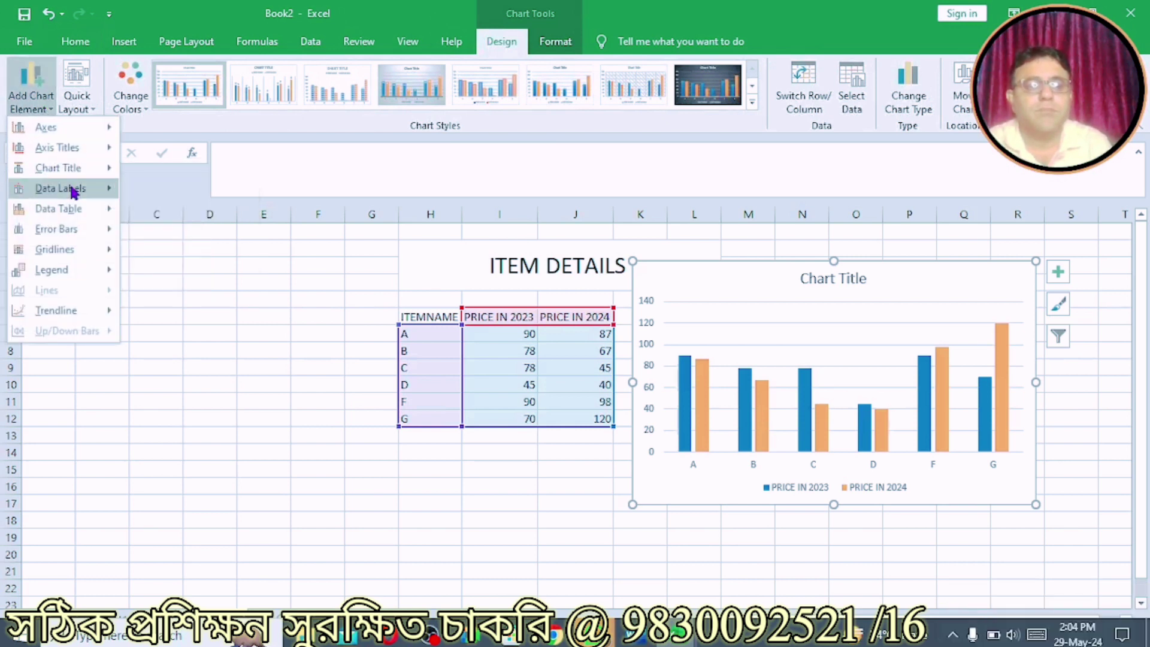
{"action": "mouse_move", "coordinate": [60, 188]}
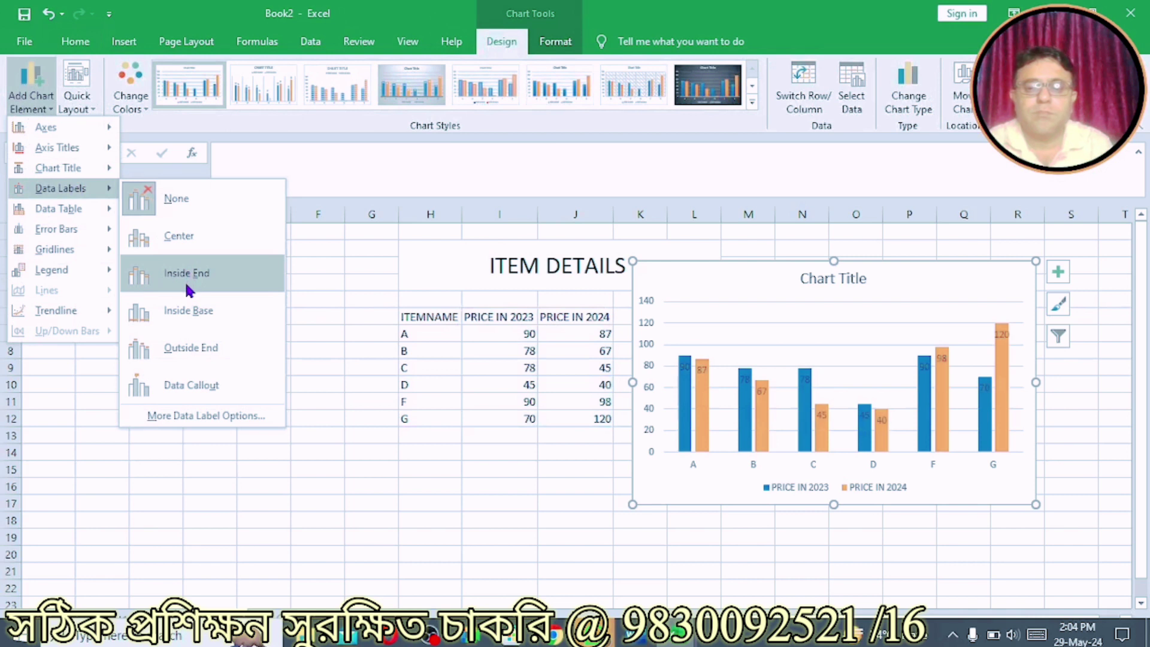
{"action": "left_click", "coordinate": [200, 386]}
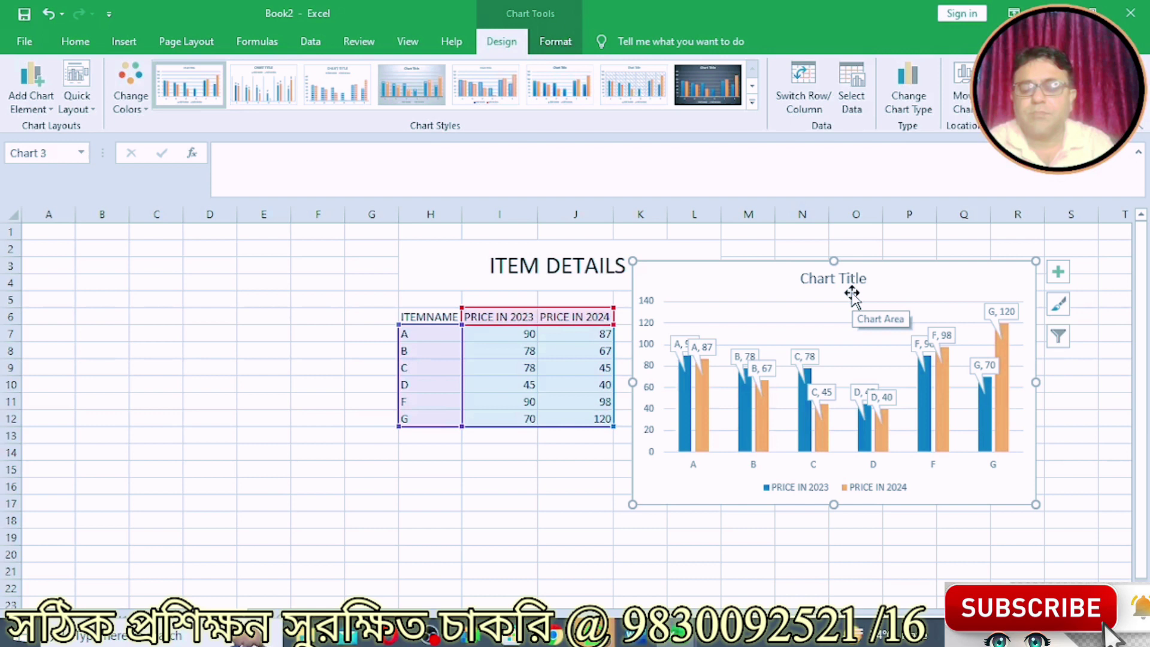
{"action": "left_click", "coordinate": [427, 485]}
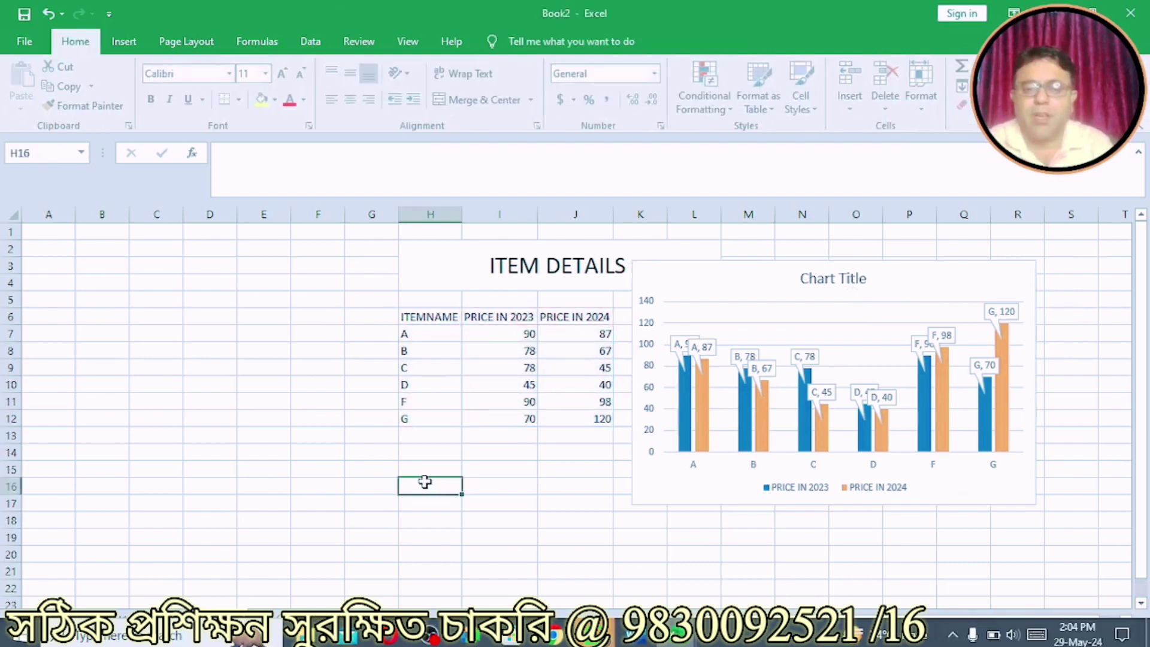
Enter item L priced 50 and 30 in row 13, then shift the chart further right and up
{"action": "left_click", "coordinate": [414, 434]}
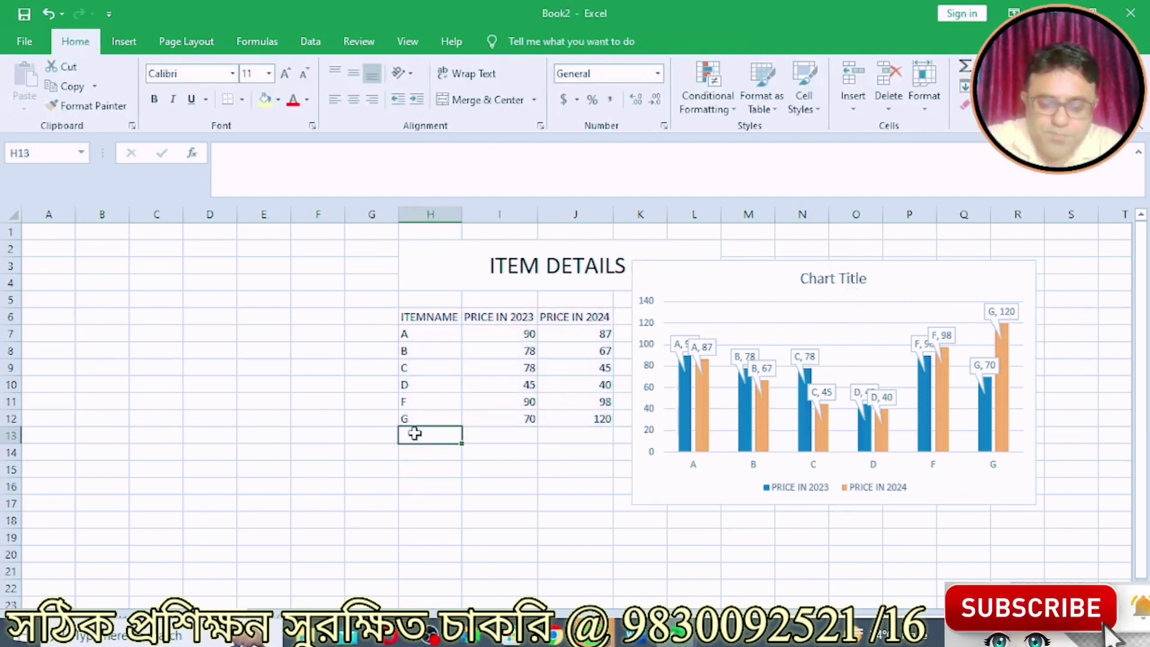
{"action": "type", "text": "L"}
{"action": "key", "text": "Tab"}
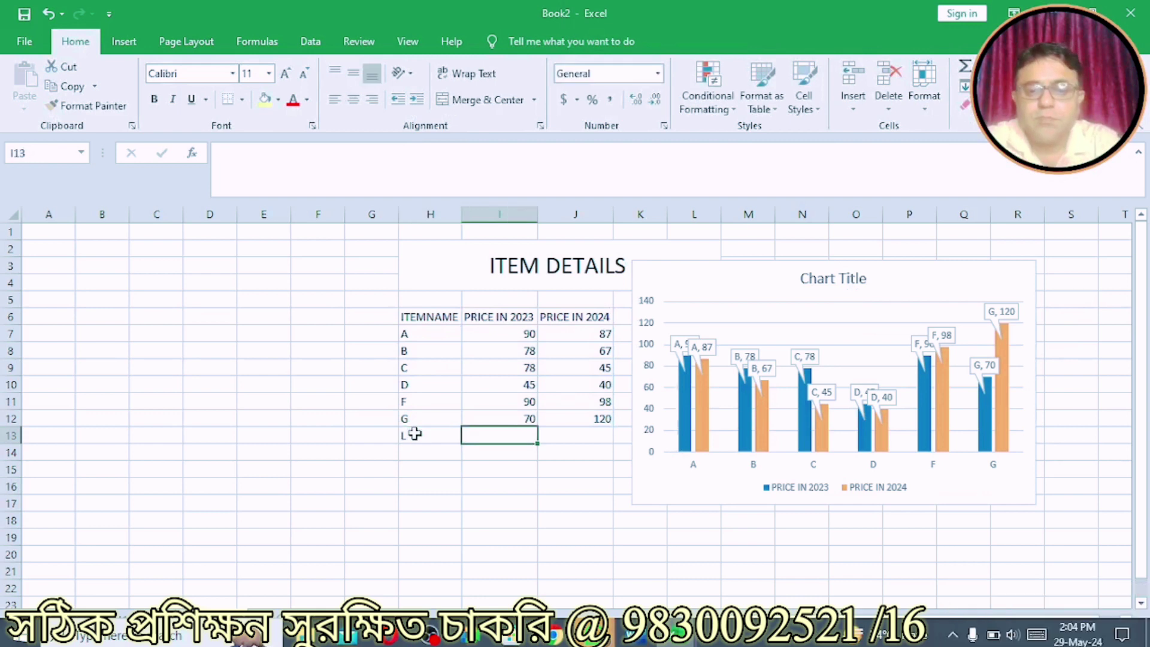
{"action": "type", "text": "50"}
{"action": "key", "text": "Tab"}
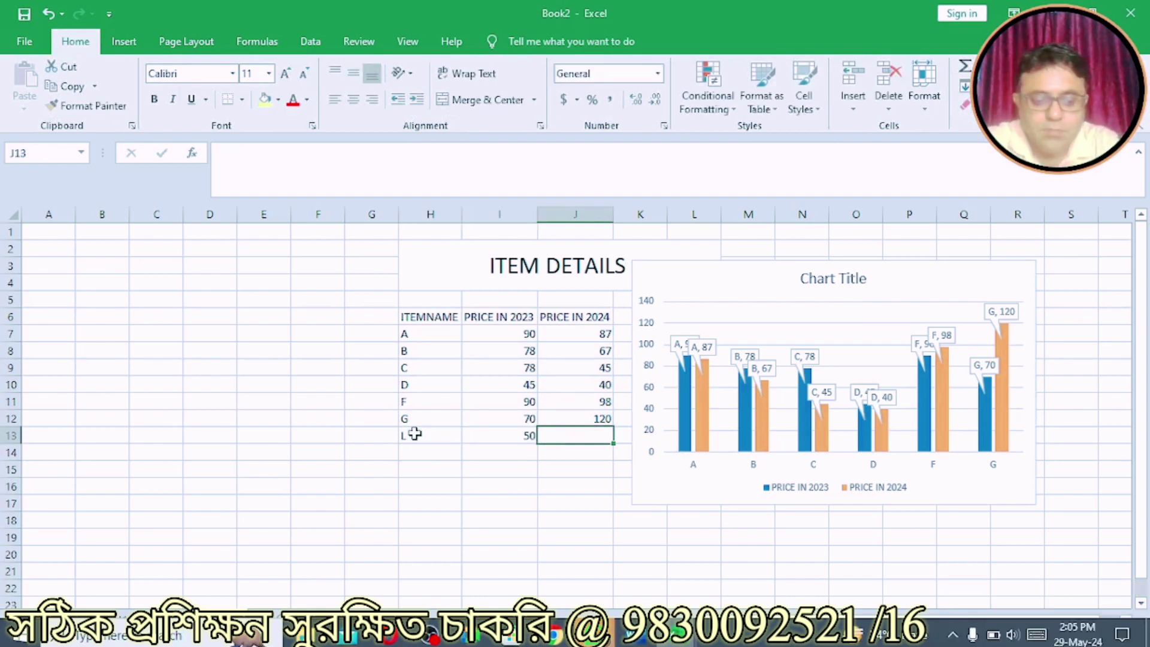
{"action": "type", "text": "30"}
{"action": "key", "text": "Tab"}
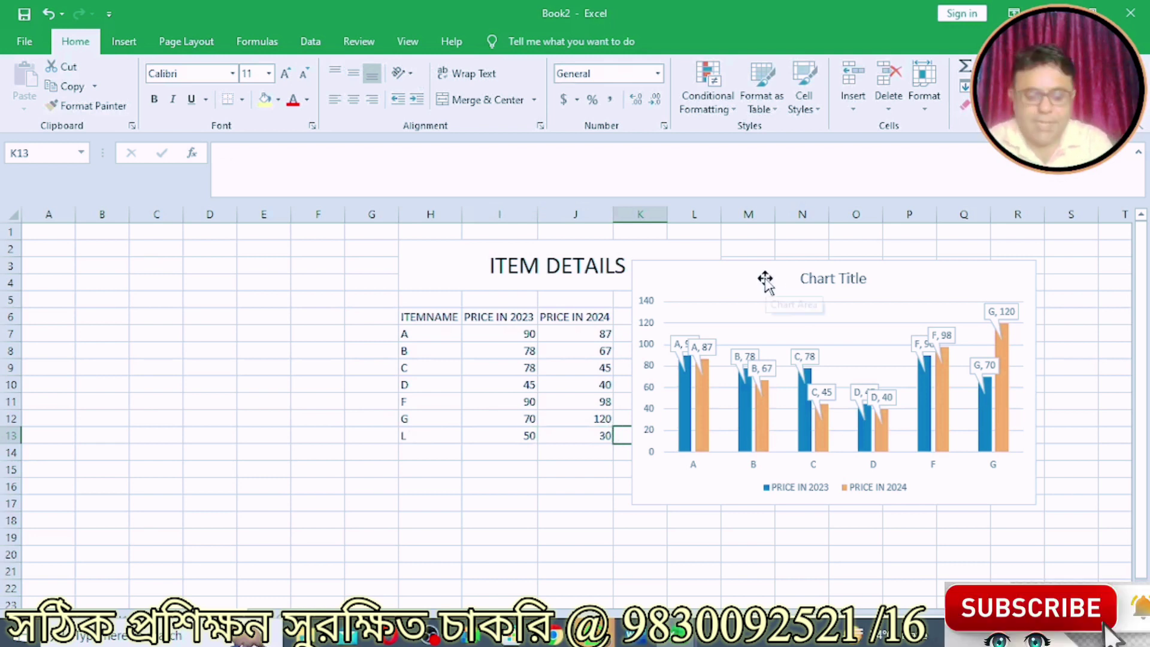
{"action": "left_click_drag", "start_coordinate": [769, 276], "coordinate": [839, 265]}
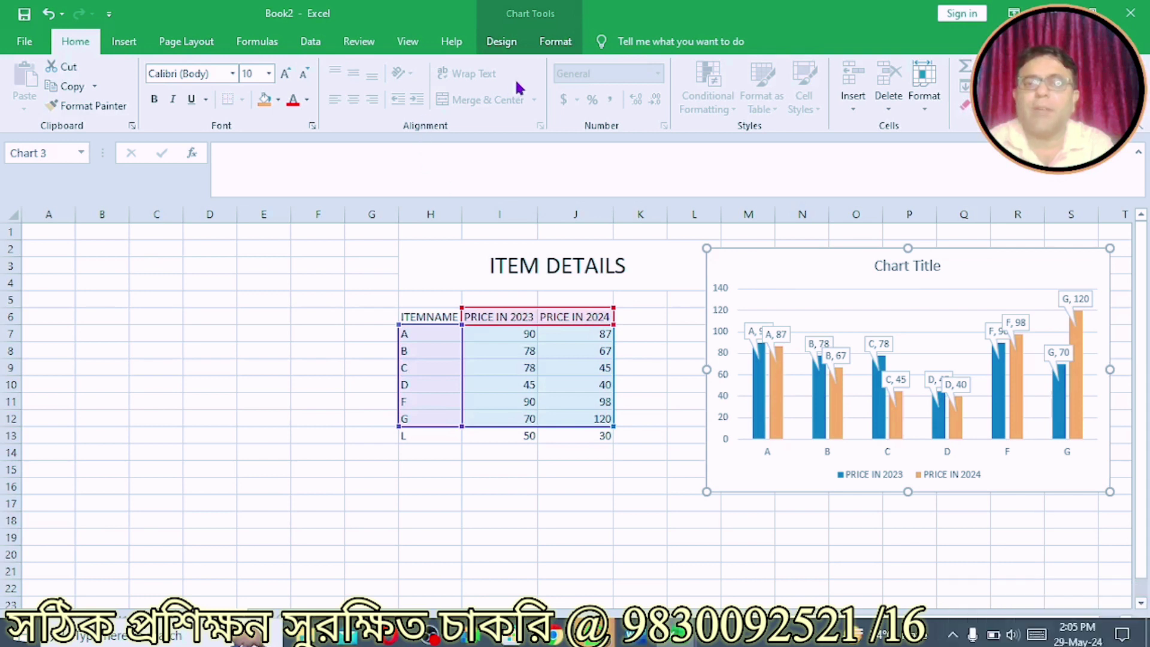
Replace the chart's data range with H6:J13 so it covers the new item L row
{"action": "left_click", "coordinate": [505, 43]}
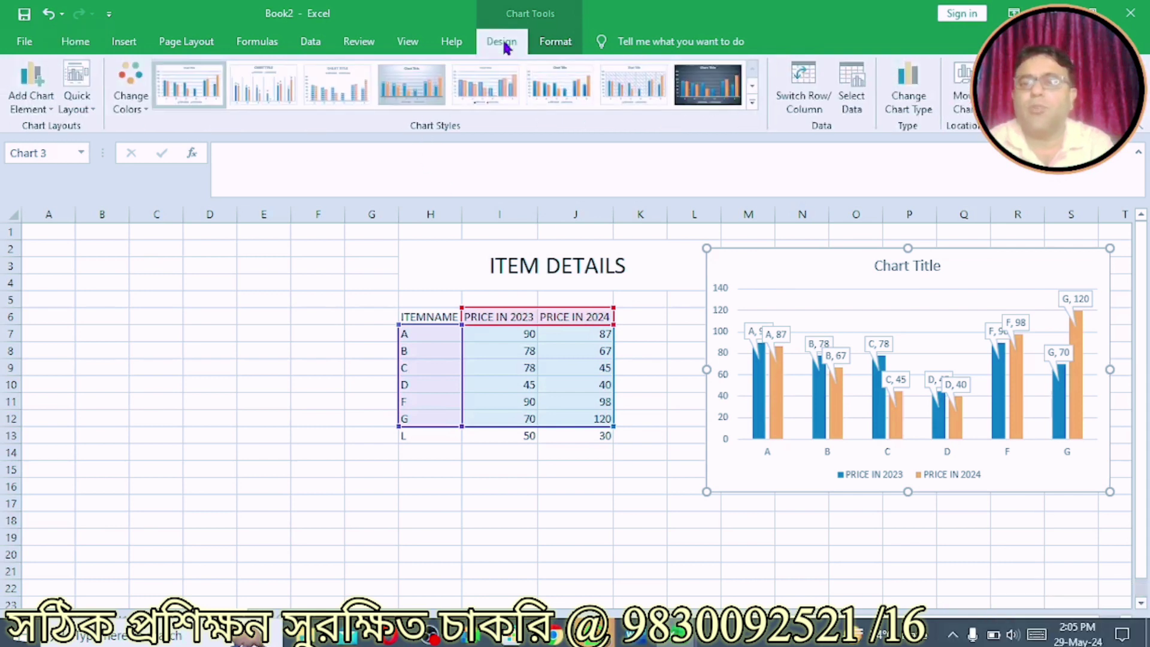
{"action": "left_click", "coordinate": [857, 107]}
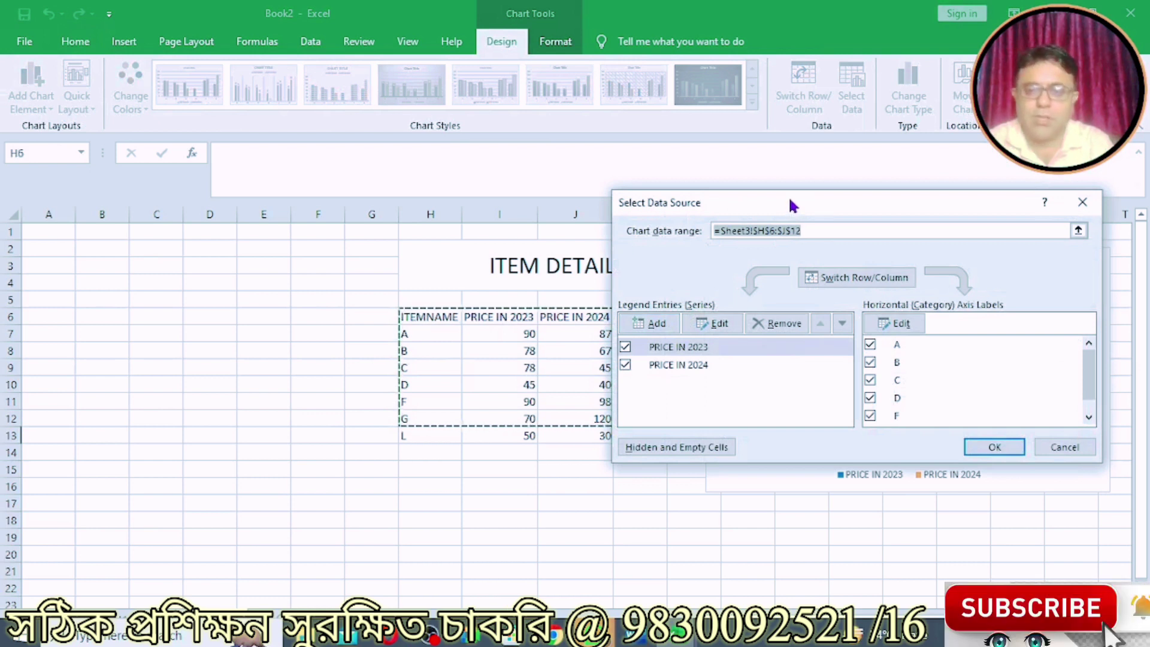
{"action": "left_click_drag", "start_coordinate": [791, 204], "coordinate": [968, 188]}
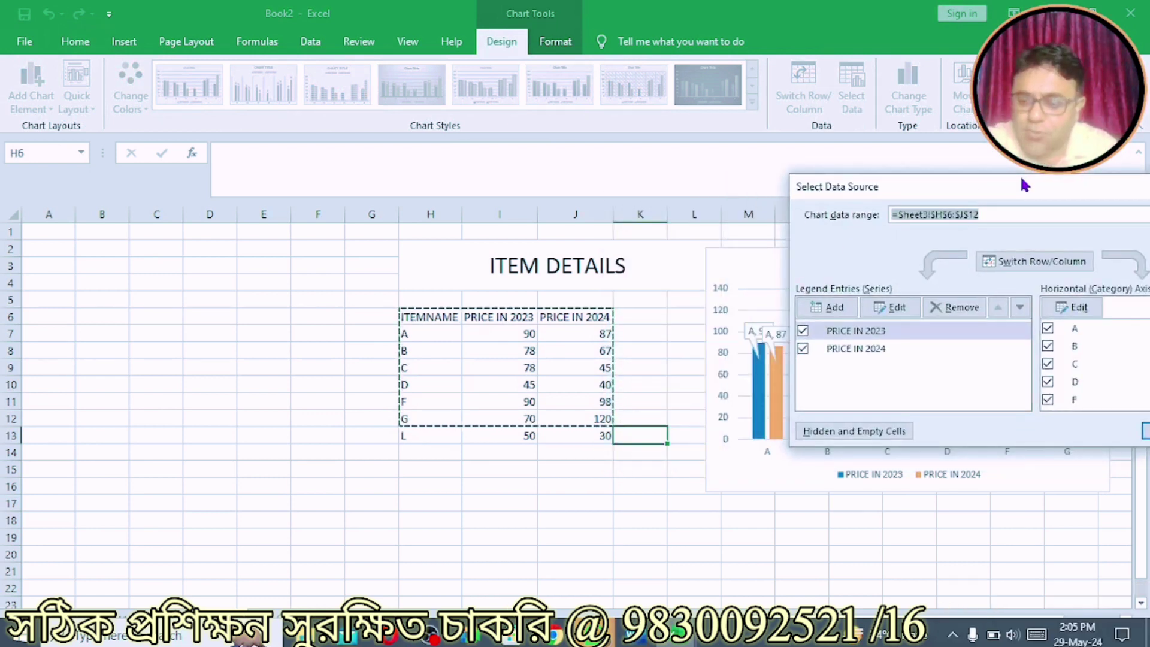
{"action": "key", "text": "Delete"}
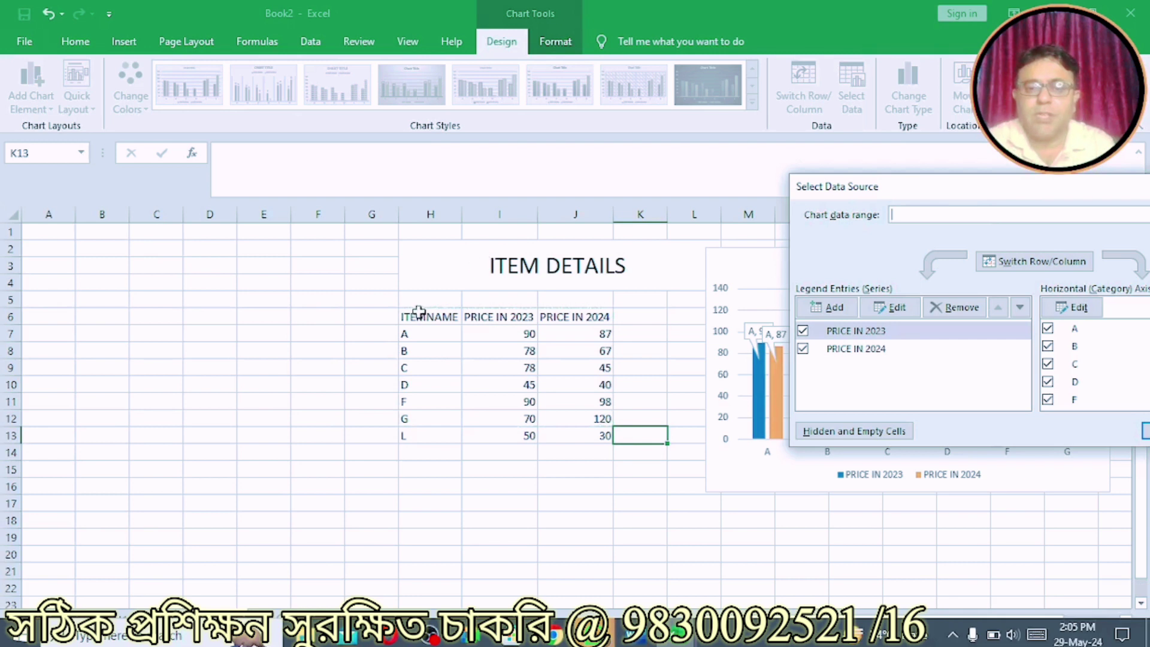
{"action": "mouse_move", "coordinate": [418, 316]}
{"action": "left_mouse_down"}
{"action": "mouse_move", "coordinate": [495, 408]}
{"action": "mouse_move", "coordinate": [572, 431]}
{"action": "left_mouse_up"}
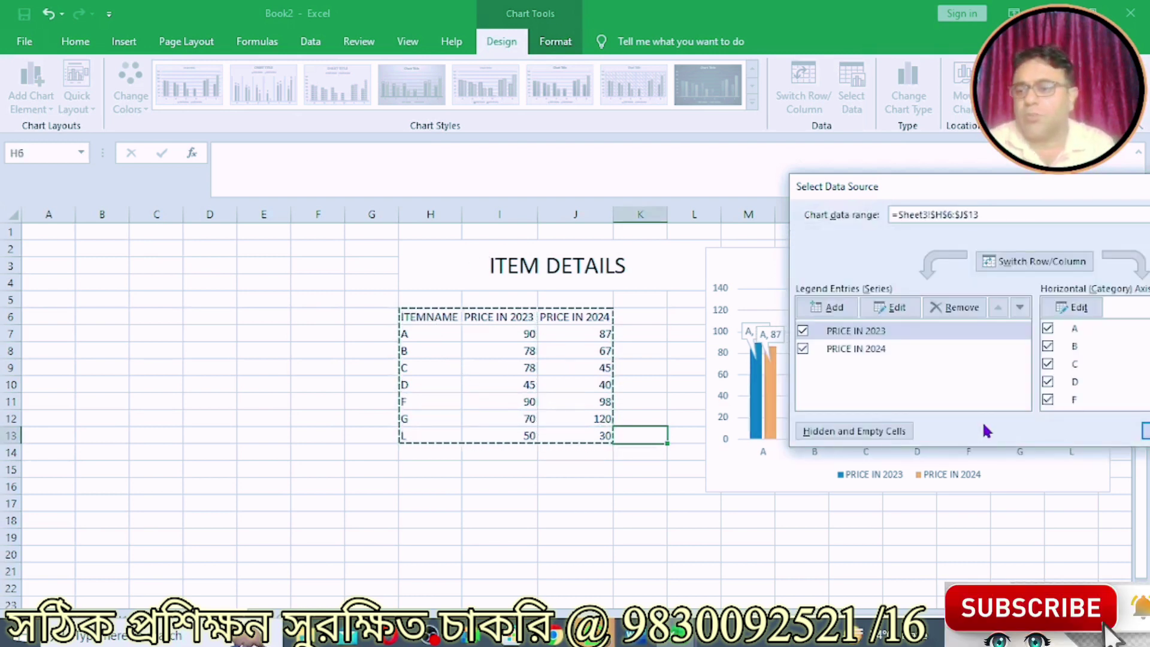
{"action": "left_click_drag", "start_coordinate": [1012, 181], "coordinate": [817, 201]}
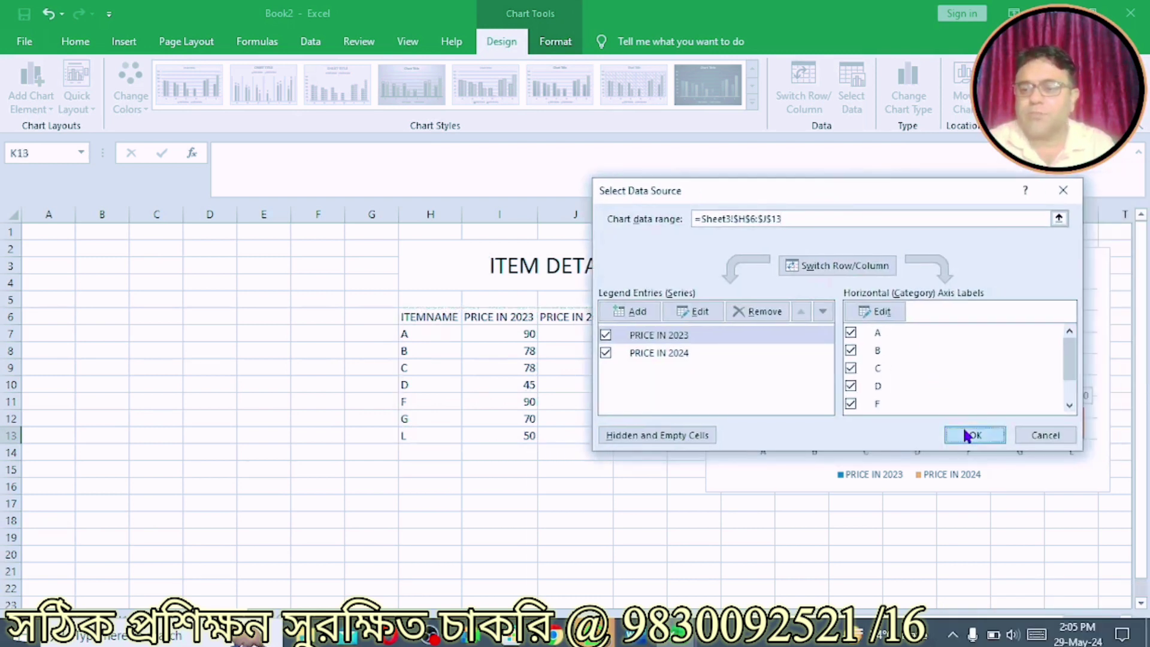
{"action": "left_click", "coordinate": [967, 436]}
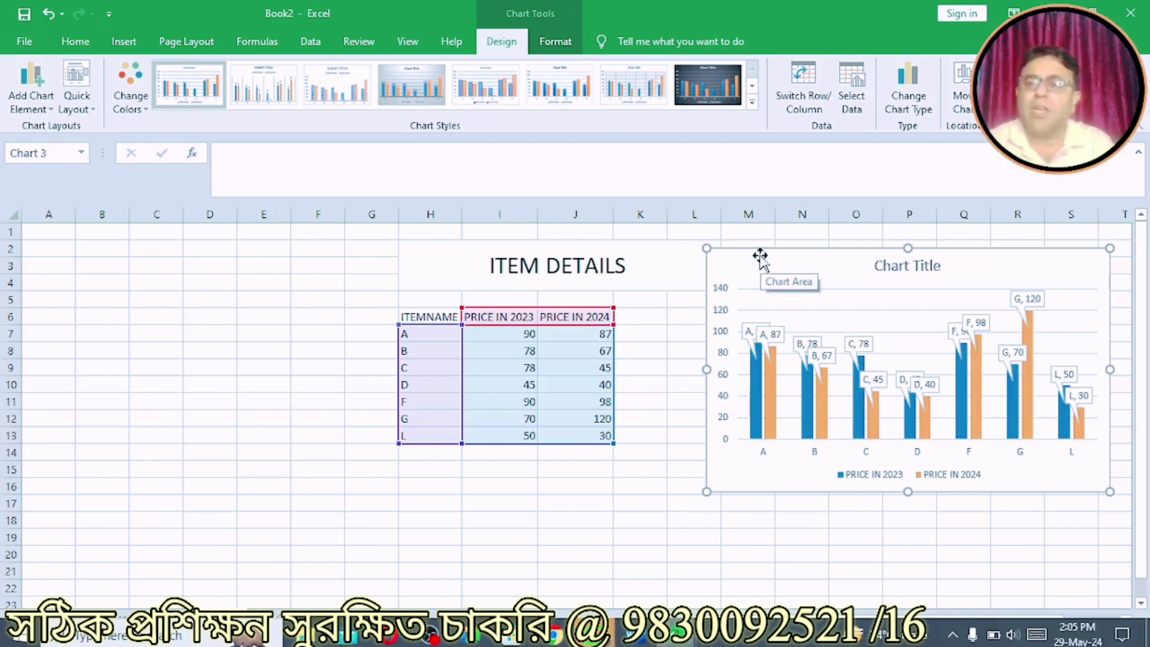
Relocate the price comparison chart to a new chart sheet named Chart4
{"action": "left_click", "coordinate": [962, 118]}
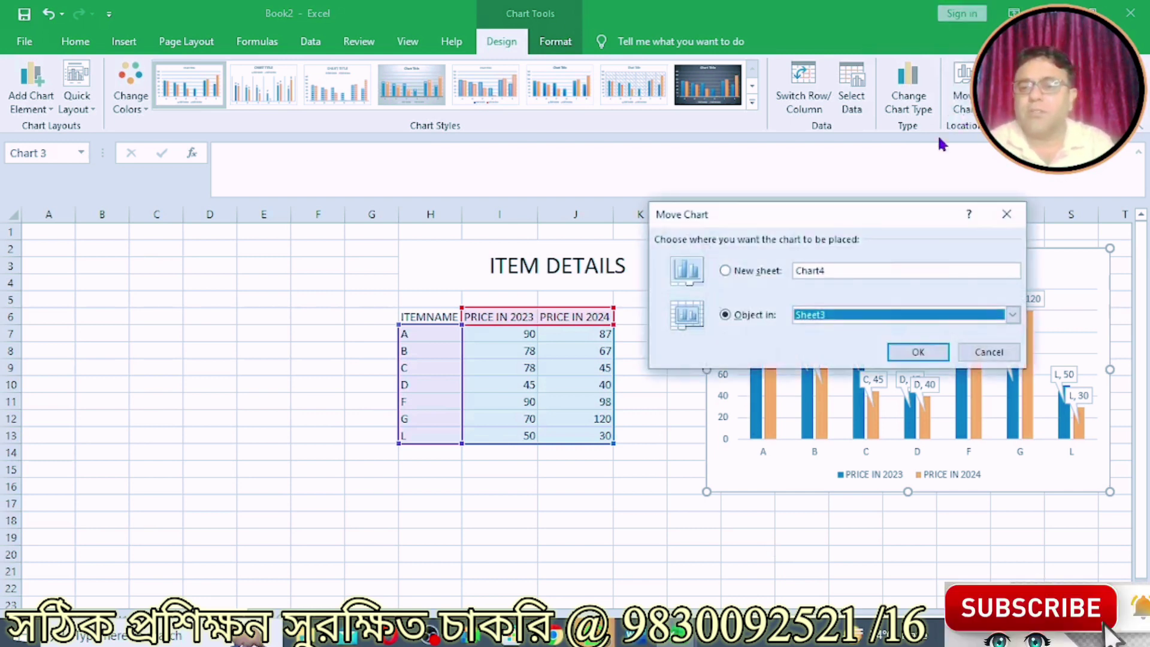
{"action": "left_click", "coordinate": [726, 271]}
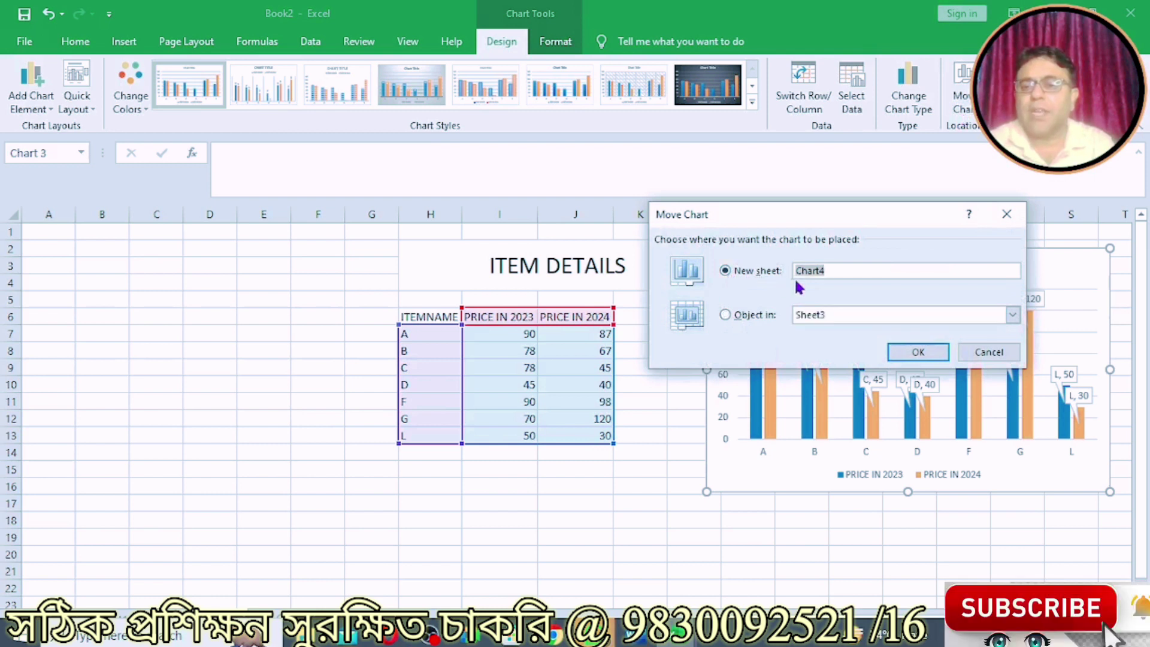
{"action": "left_click", "coordinate": [902, 350]}
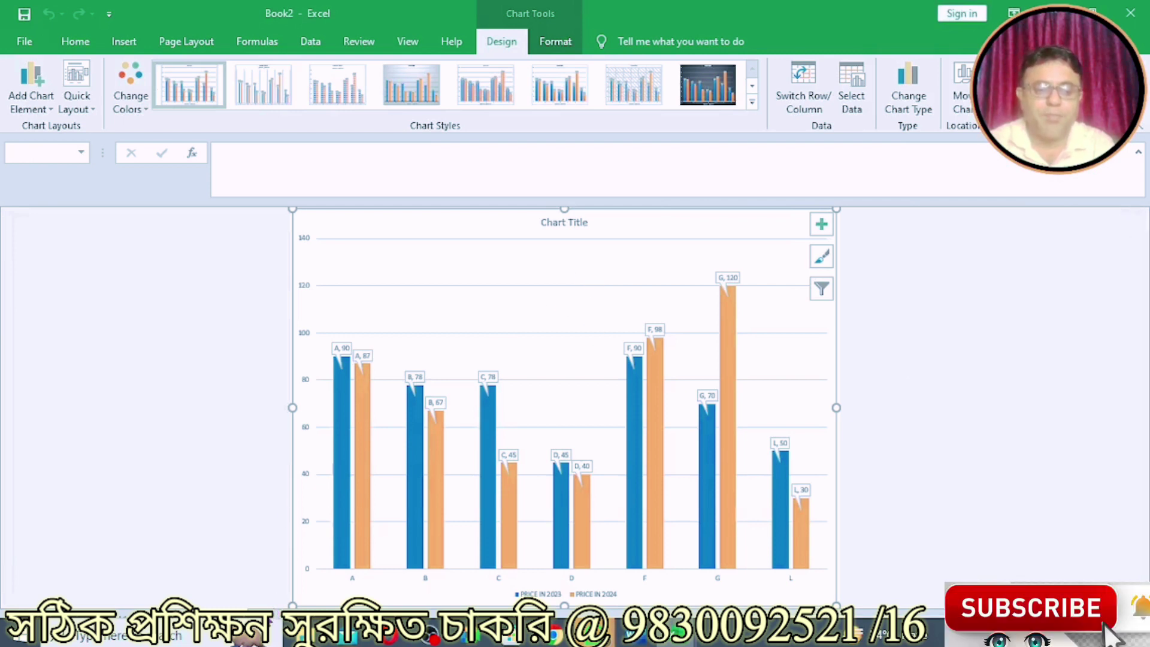
{"action": "left_click", "coordinate": [272, 617]}
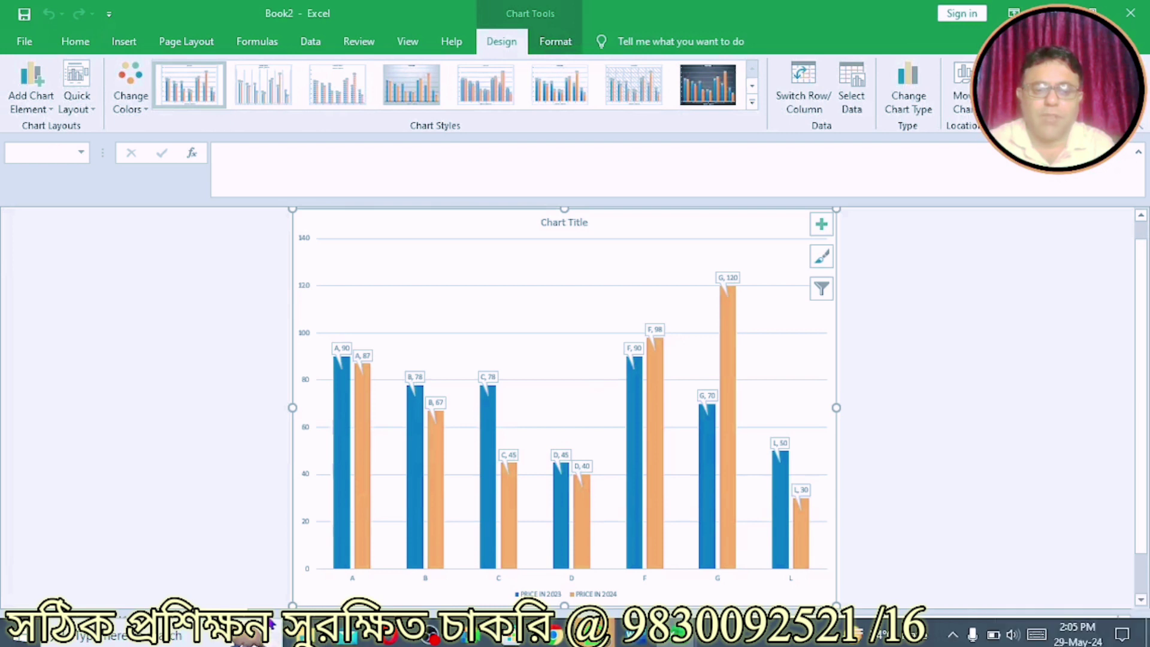
Enter item O priced 80 and 70 in row 14, then create a chart sheet with F11
{"action": "left_click", "coordinate": [271, 620]}
{"action": "left_click", "coordinate": [418, 447]}
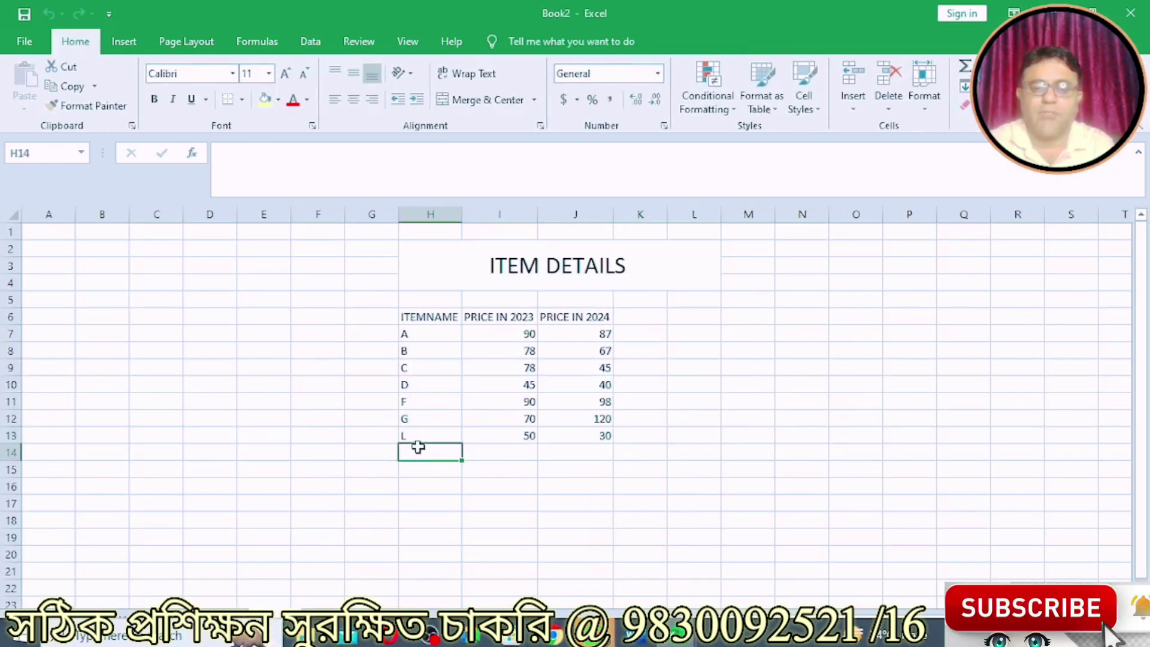
{"action": "type", "text": "O"}
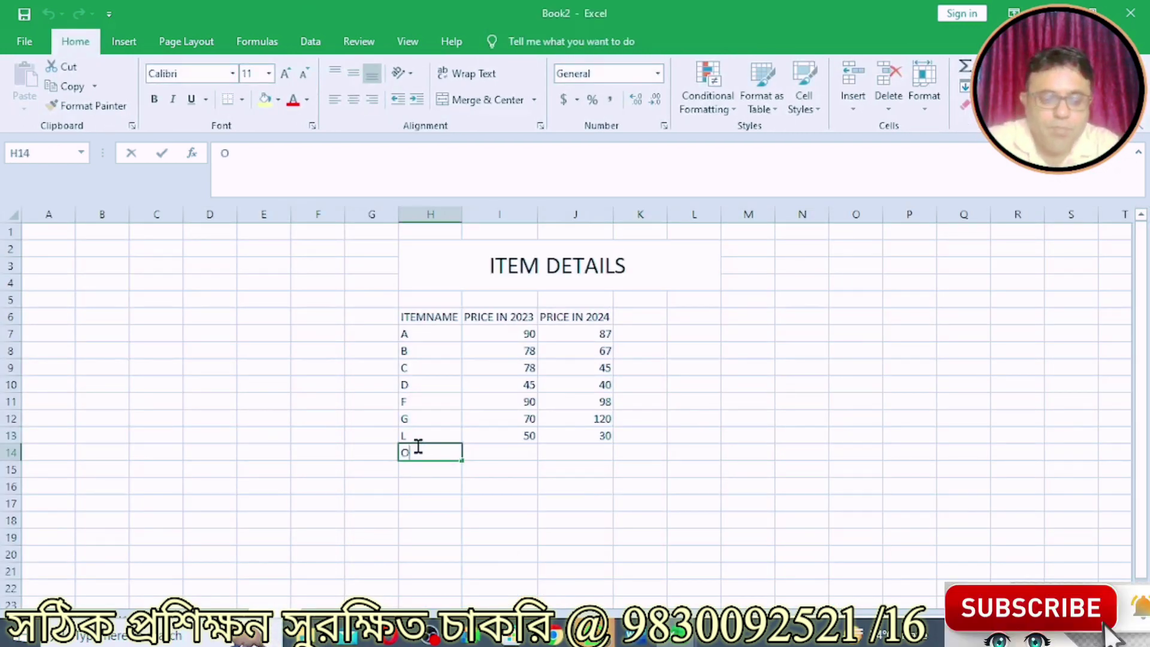
{"action": "key", "text": "Tab"}
{"action": "type", "text": "80"}
{"action": "key", "text": "Tab"}
{"action": "type", "text": "70"}
{"action": "key", "text": "Tab"}
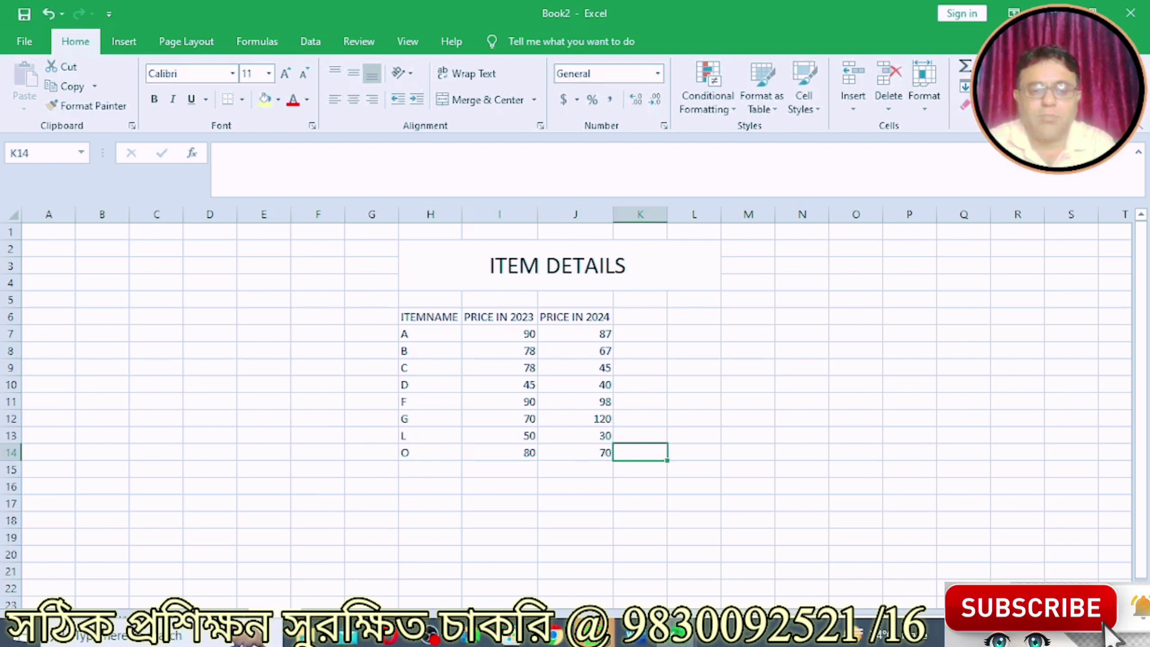
{"action": "key", "text": "F11"}
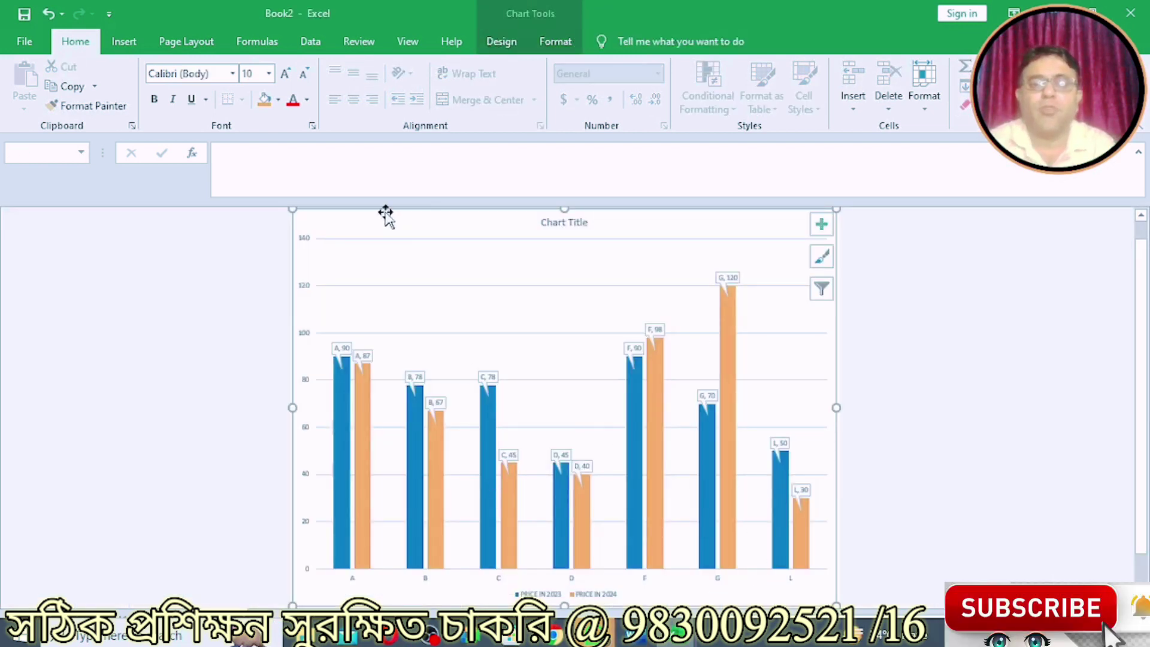
Widen the chart's data range to H6:J14 so item O's bars at 80 and 70 appear
{"action": "left_click", "coordinate": [484, 46]}
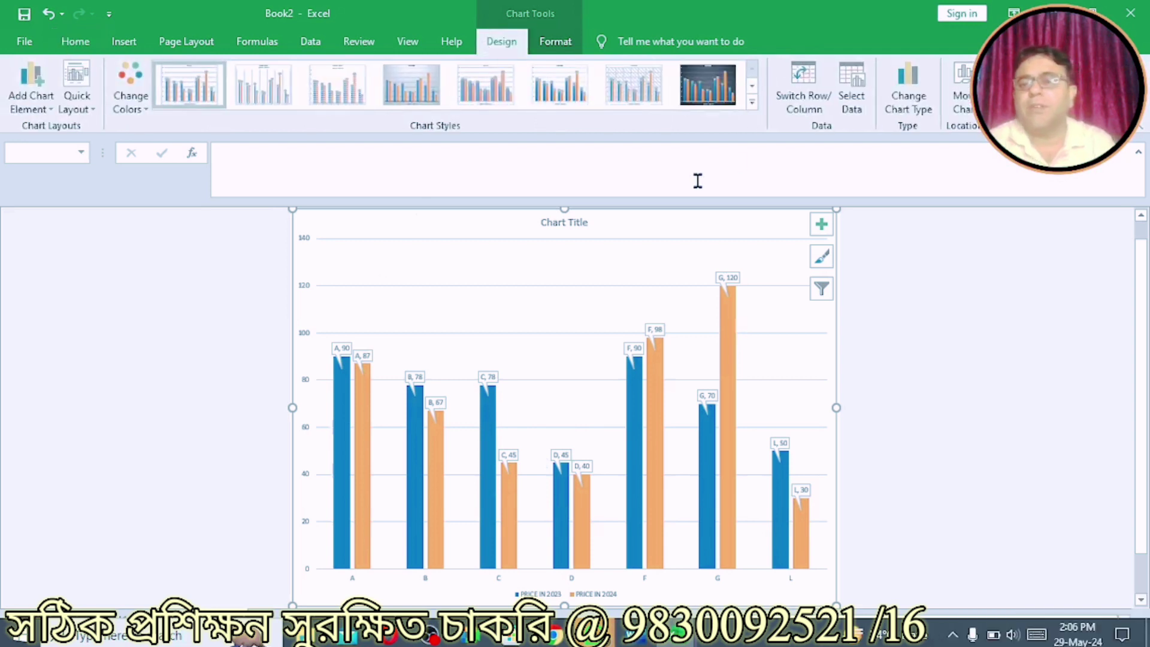
{"action": "left_click", "coordinate": [844, 109]}
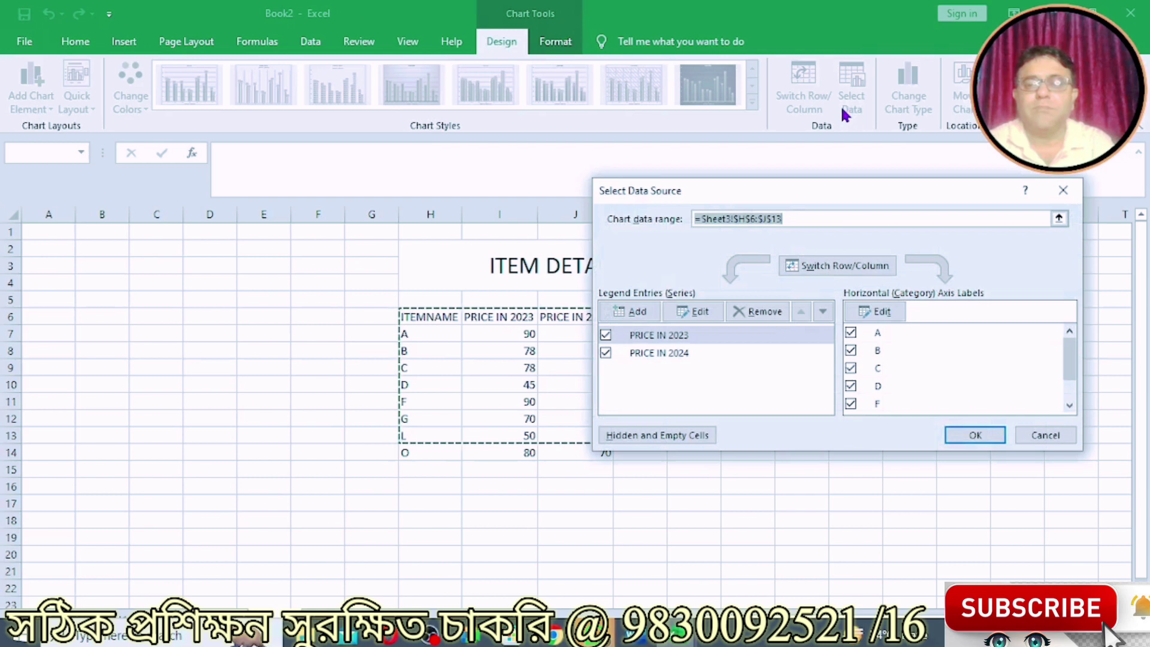
{"action": "key", "text": "Delete"}
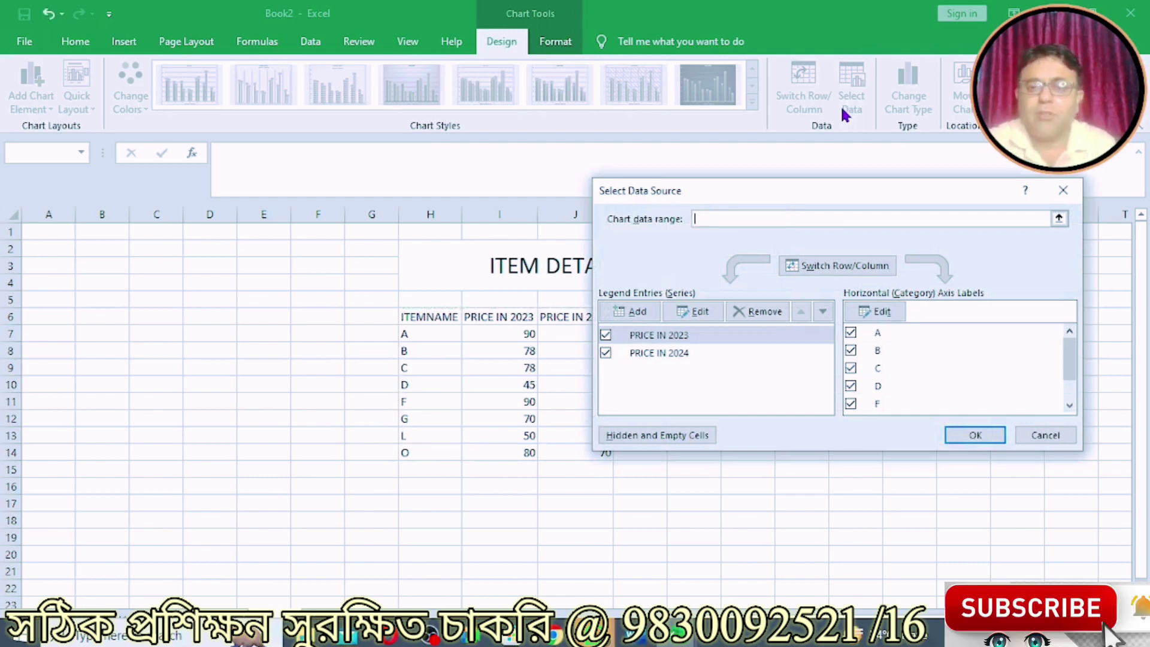
{"action": "mouse_move", "coordinate": [424, 322]}
{"action": "left_mouse_down"}
{"action": "mouse_move", "coordinate": [545, 435]}
{"action": "mouse_move", "coordinate": [547, 453]}
{"action": "left_mouse_up"}
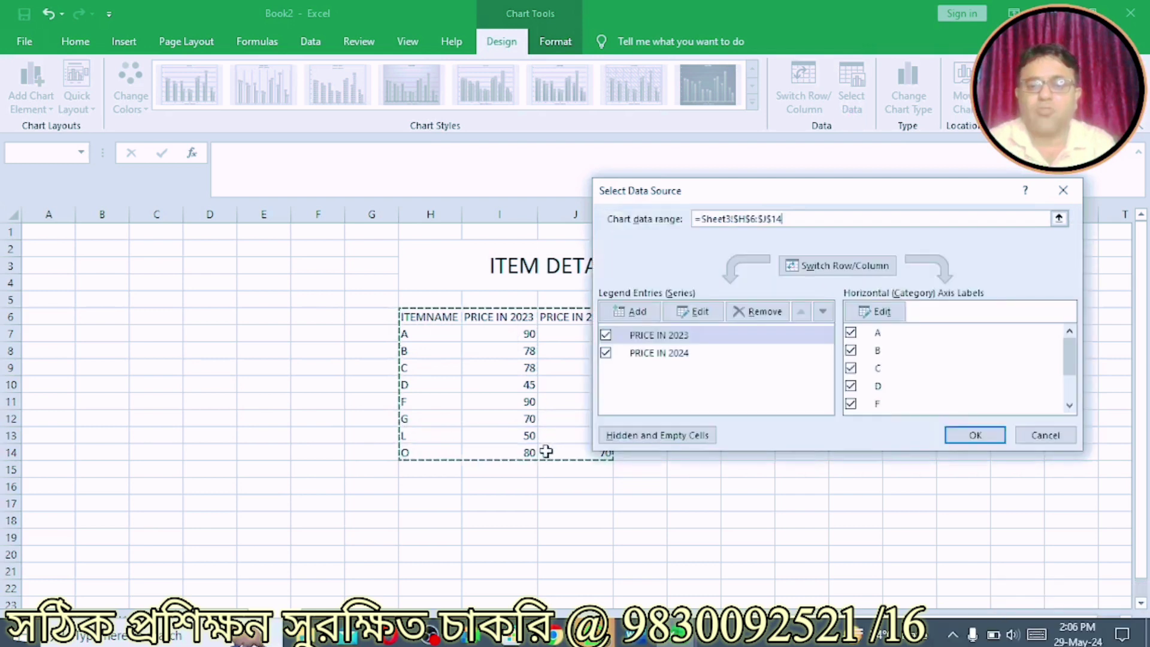
{"action": "left_click", "coordinate": [958, 436]}
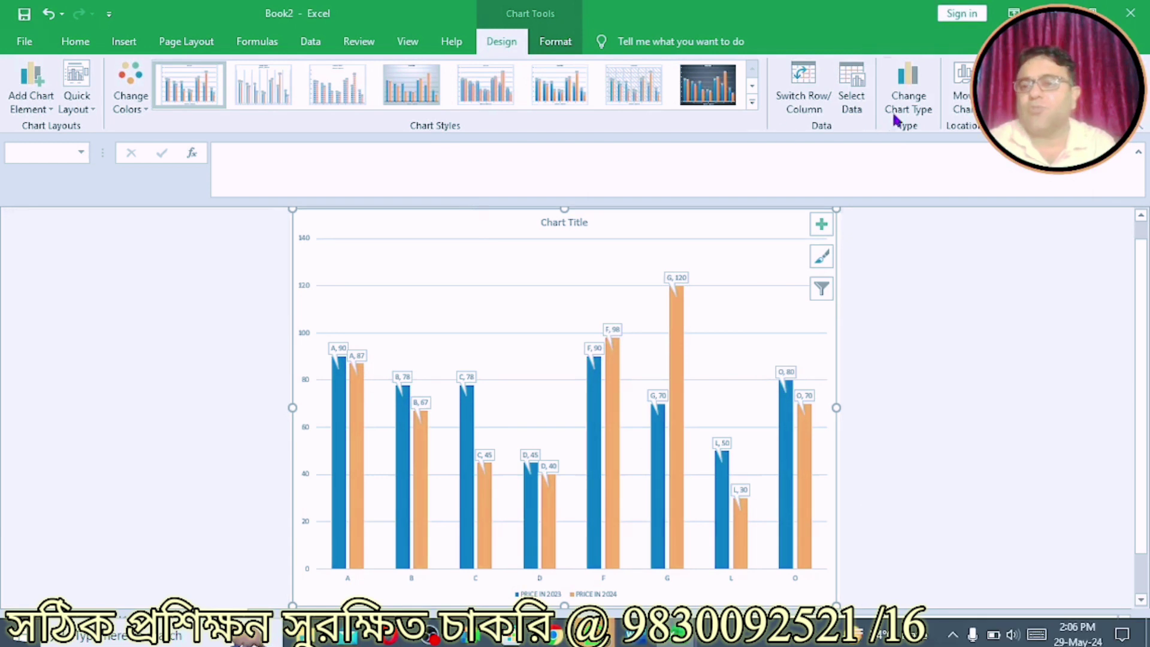
{"action": "left_click", "coordinate": [907, 103]}
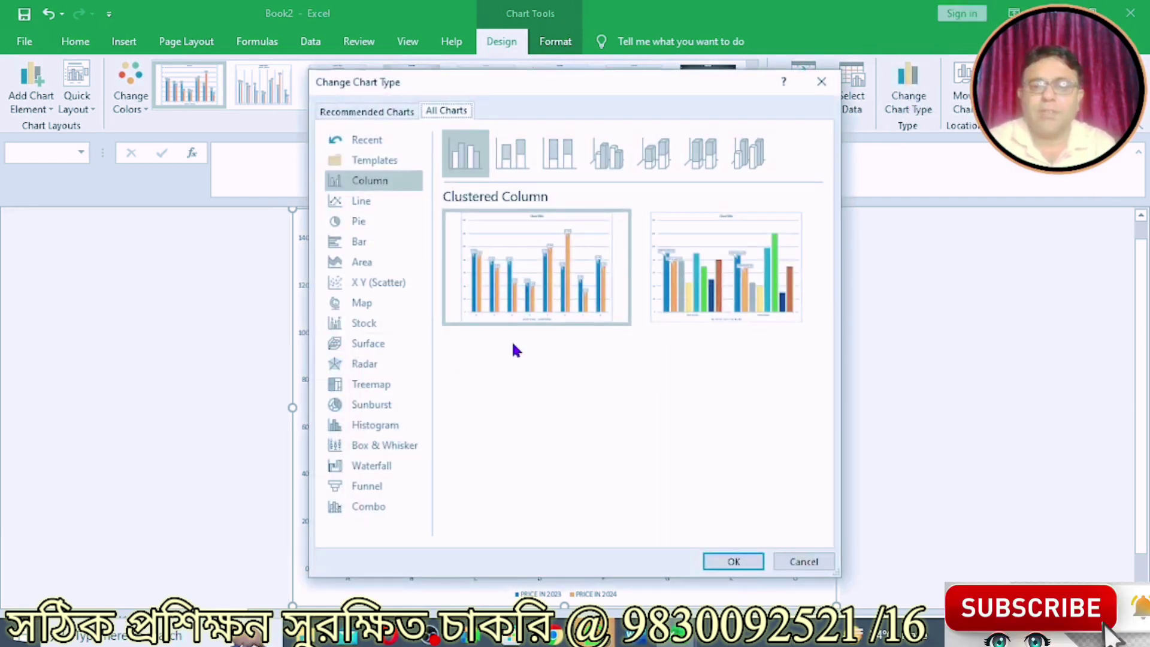
{"action": "left_click", "coordinate": [366, 204]}
{"action": "mouse_move", "coordinate": [536, 267]}
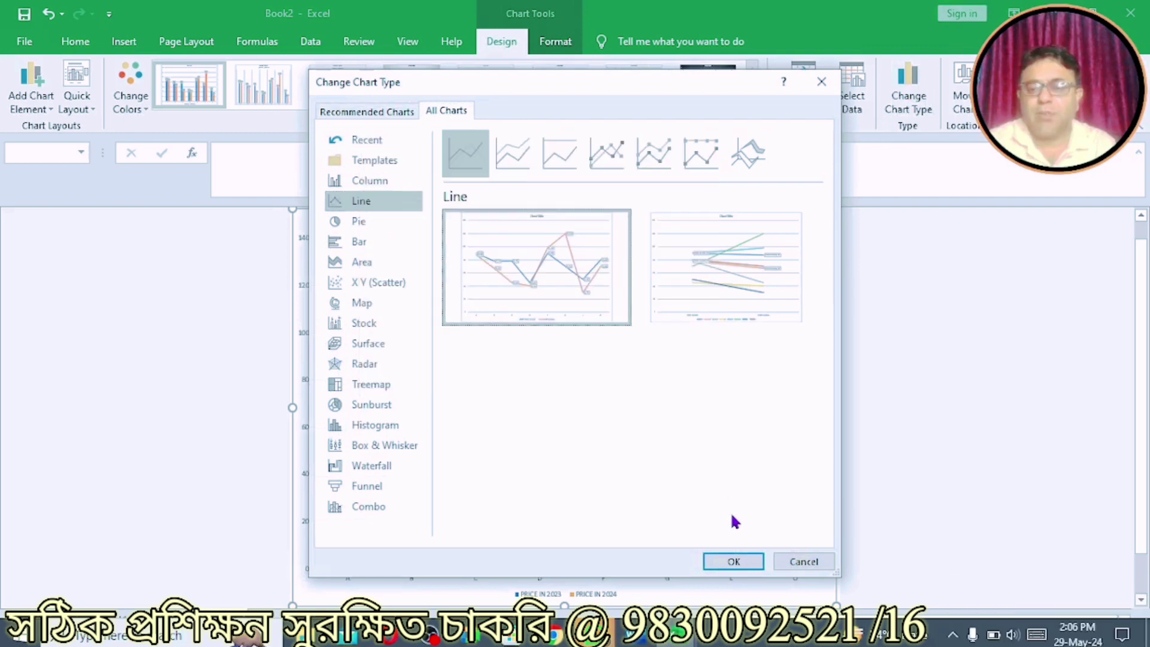
{"action": "left_click", "coordinate": [732, 564]}
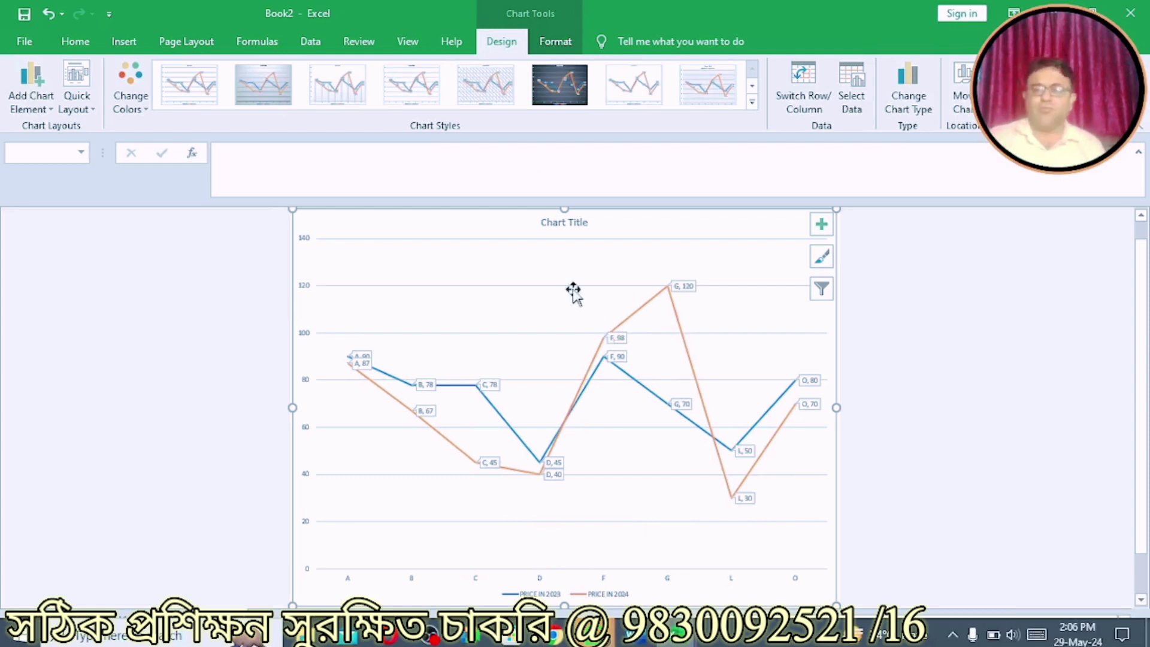
{"action": "left_click", "coordinate": [903, 107]}
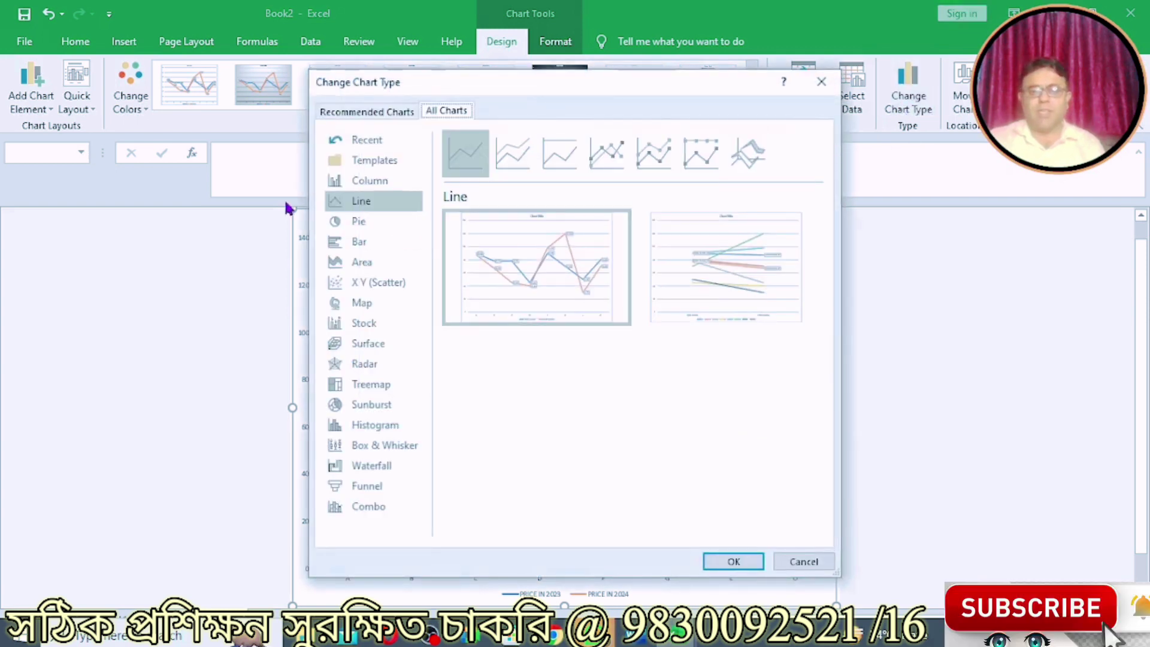
{"action": "left_click", "coordinate": [368, 183]}
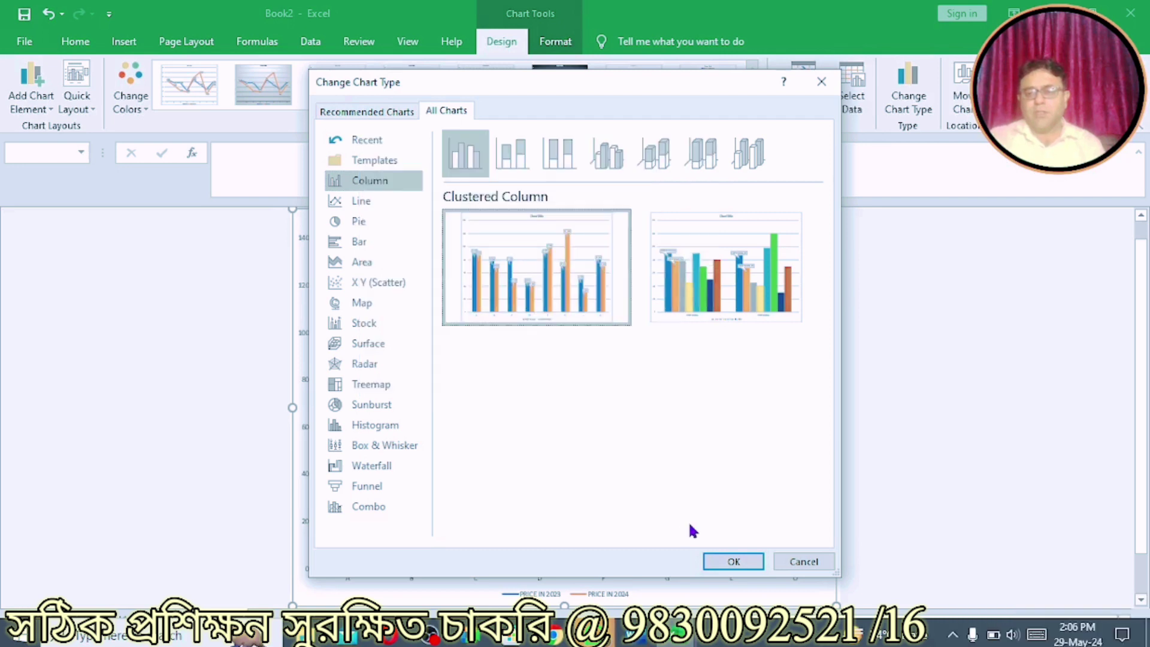
{"action": "left_click", "coordinate": [728, 561]}
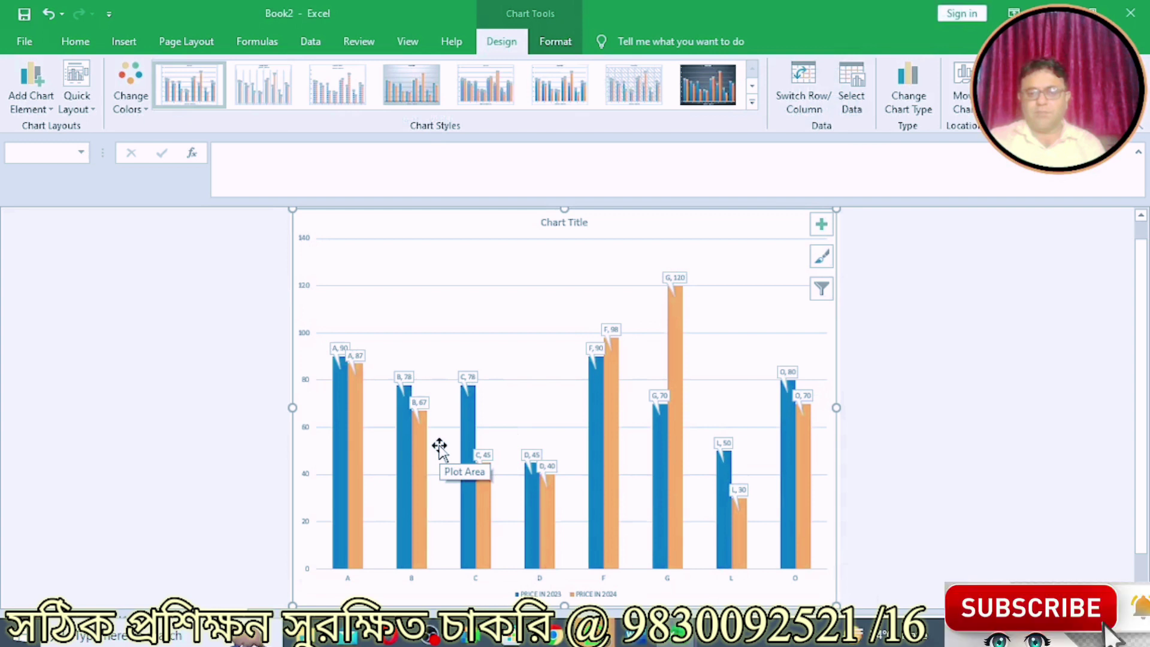
Add a linear trendline based on the PRICE IN 2023 series
{"action": "left_click", "coordinate": [45, 111]}
{"action": "mouse_move", "coordinate": [56, 310]}
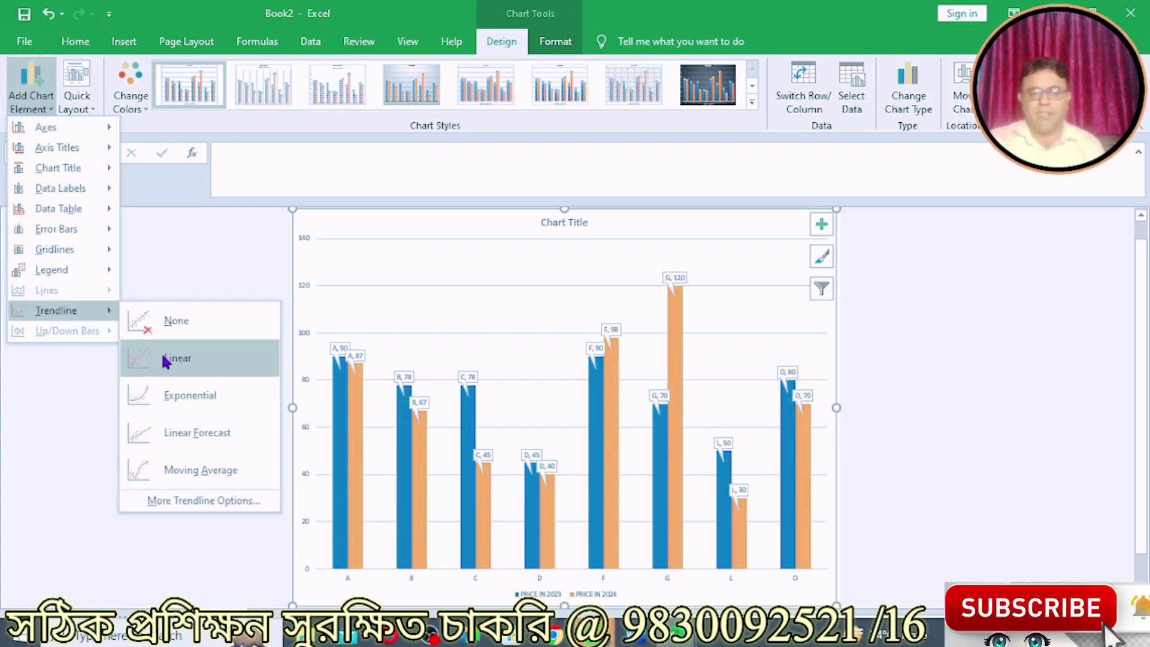
{"action": "left_click", "coordinate": [166, 359]}
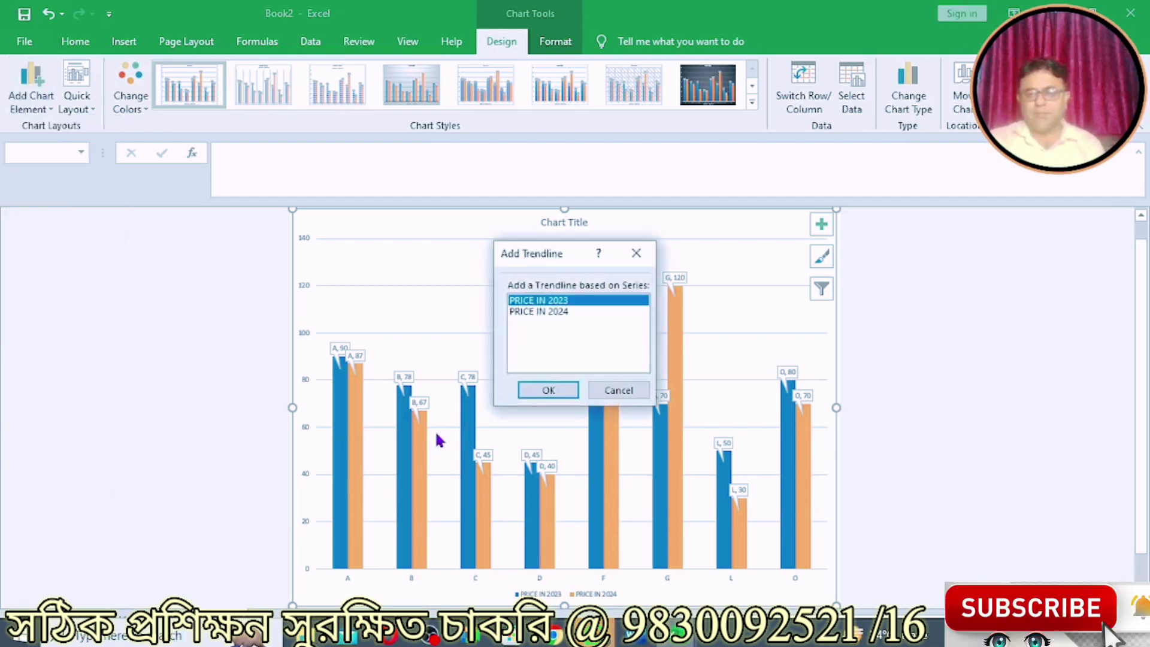
{"action": "left_click", "coordinate": [532, 390]}
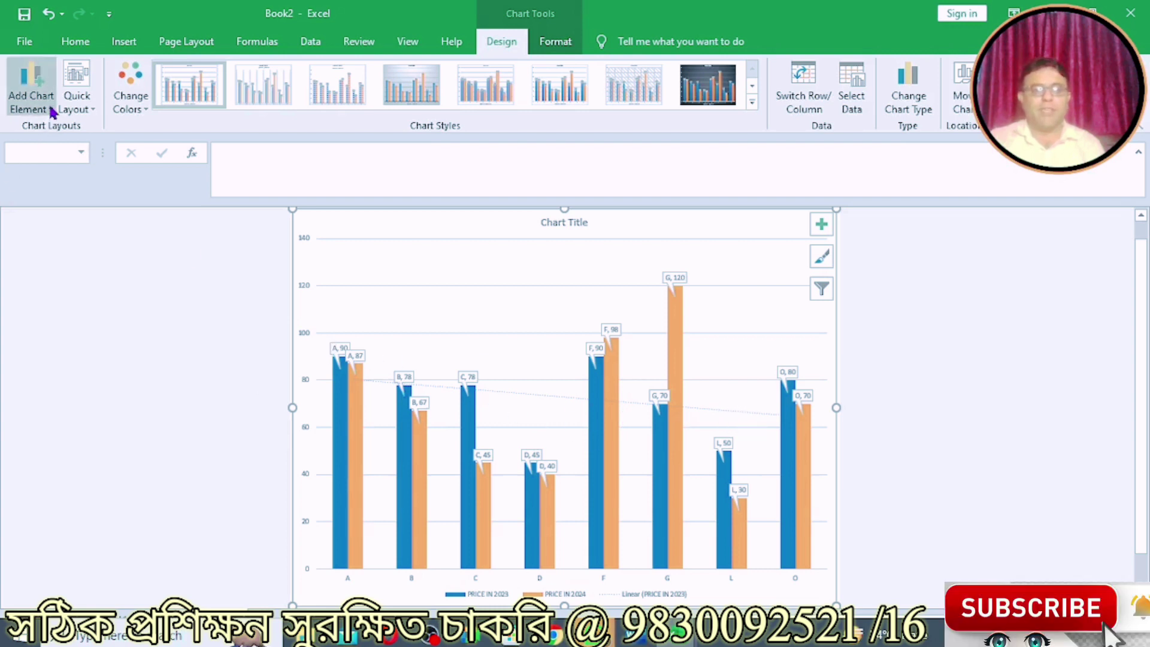
{"action": "left_click", "coordinate": [52, 111]}
{"action": "mouse_move", "coordinate": [55, 310]}
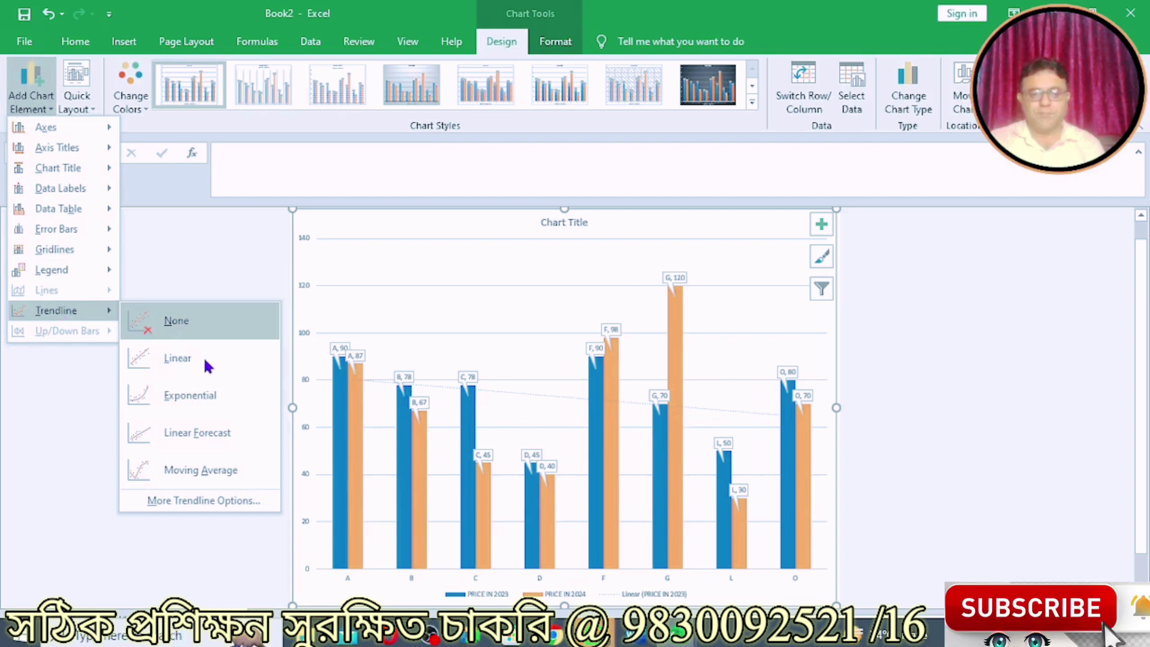
Add a linear forecast trendline for the PRICE IN 2024 series
{"action": "left_click", "coordinate": [200, 439]}
{"action": "left_click", "coordinate": [542, 311]}
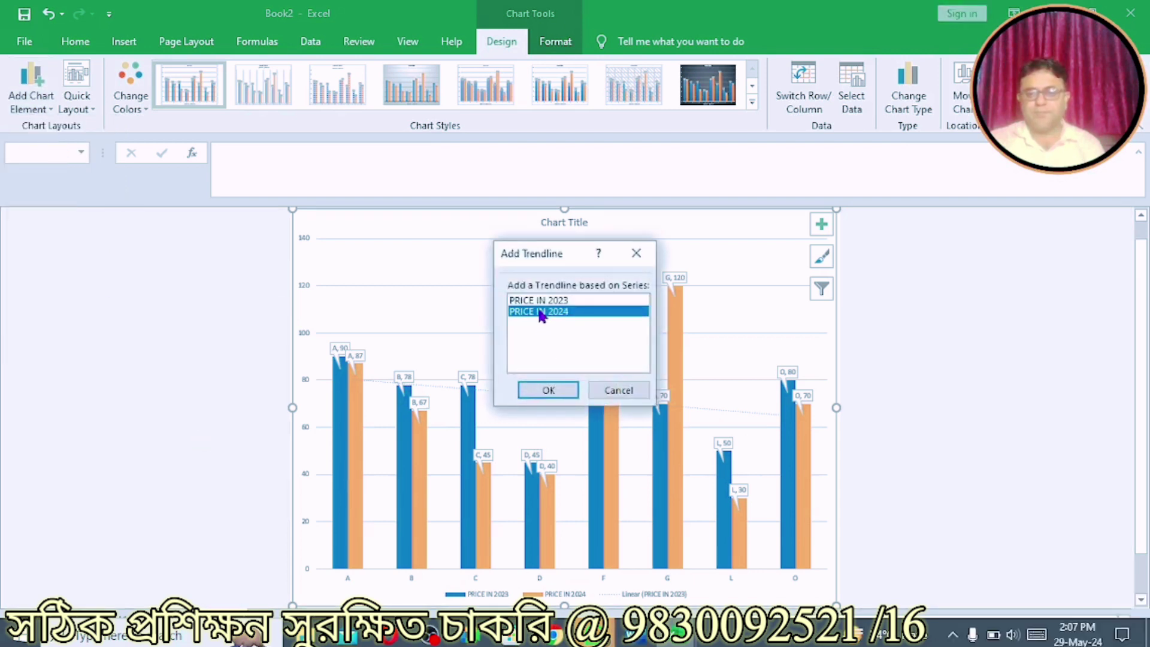
{"action": "left_click", "coordinate": [546, 389]}
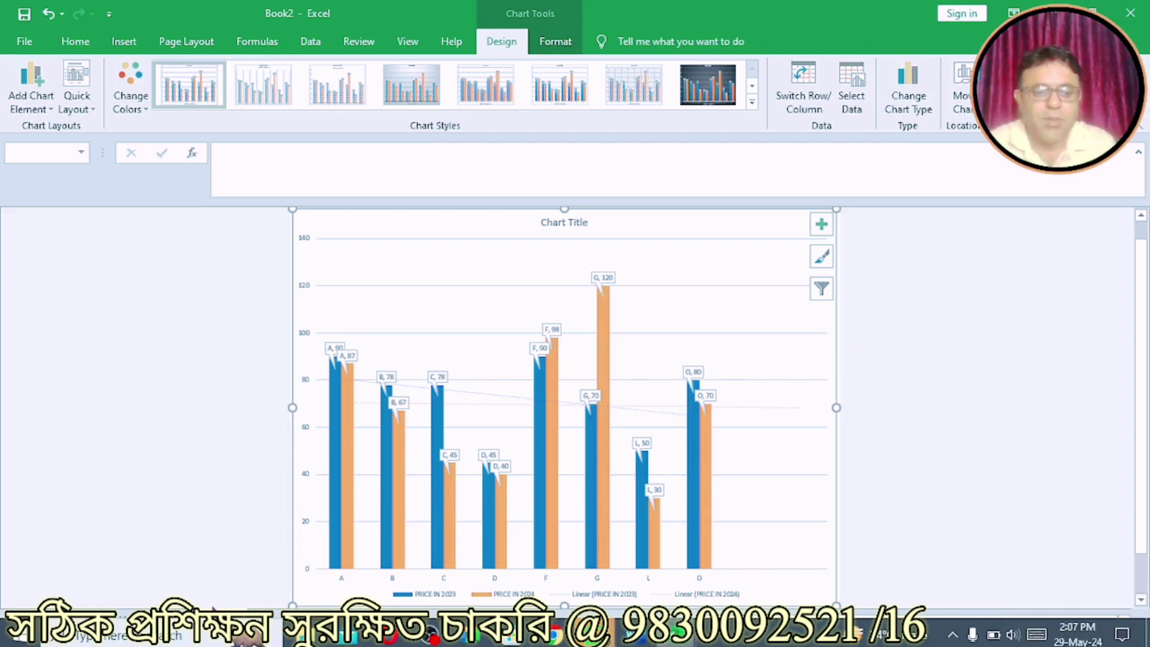
Permanently delete the chart sheet, returning to the ITEM DETAILS worksheet
{"action": "right_click", "coordinate": [216, 628]}
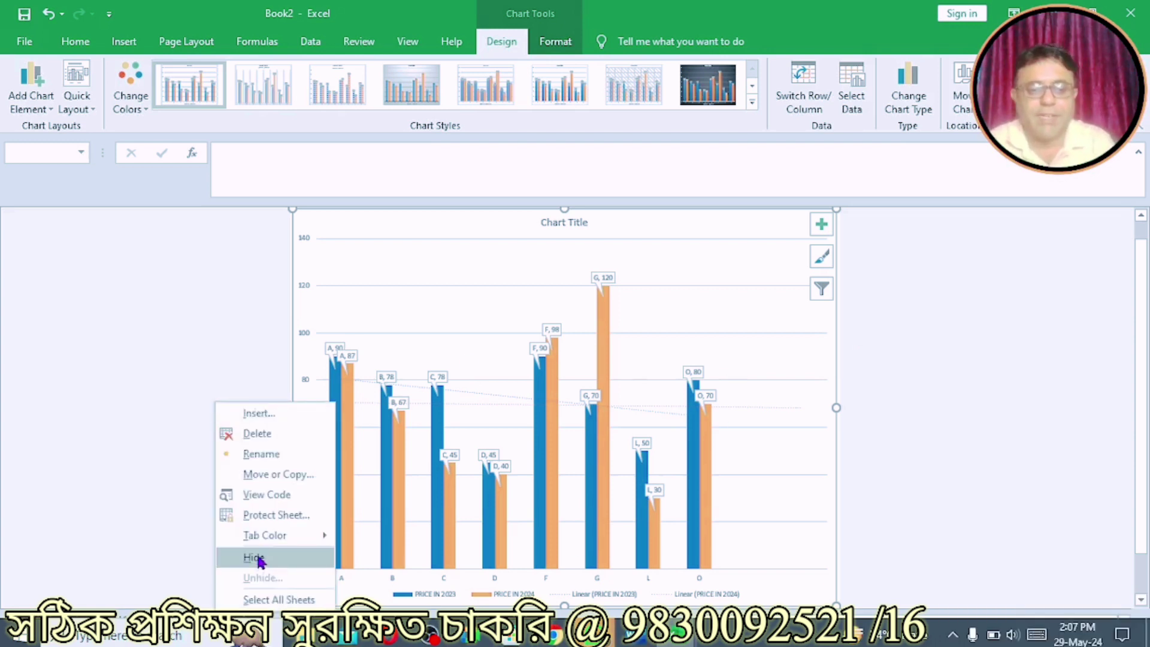
{"action": "left_click", "coordinate": [269, 432]}
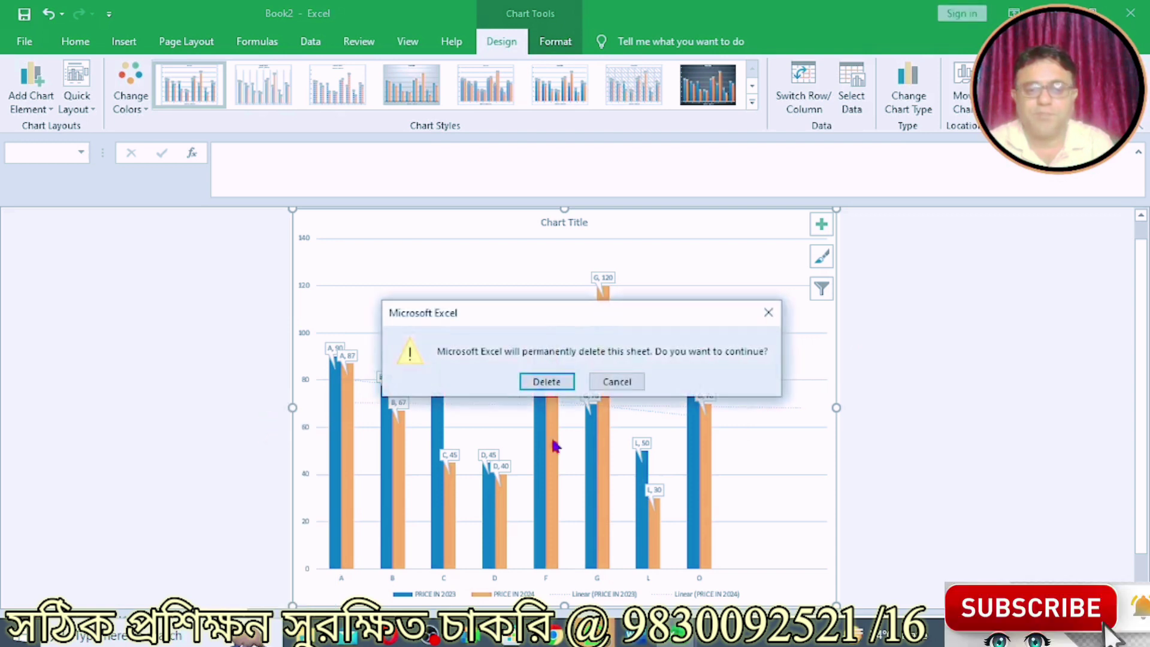
{"action": "left_click", "coordinate": [546, 381]}
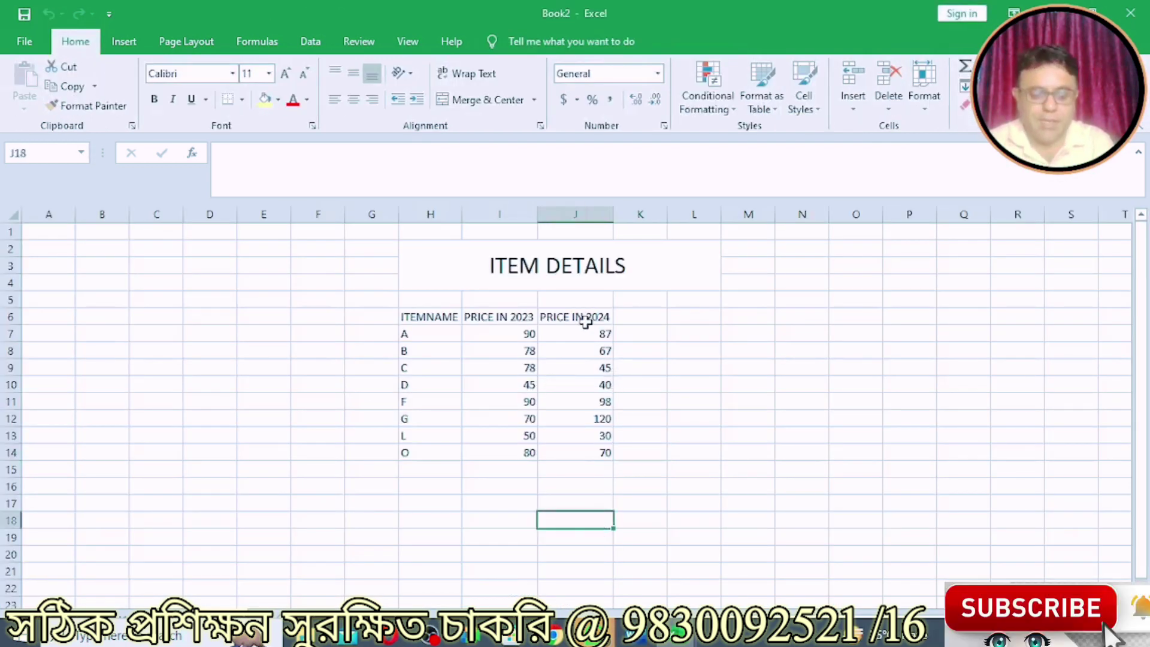
Clear the original PRICE IN 2024 values in column J6:J14
{"action": "left_click_drag", "start_coordinate": [585, 322], "coordinate": [588, 450]}
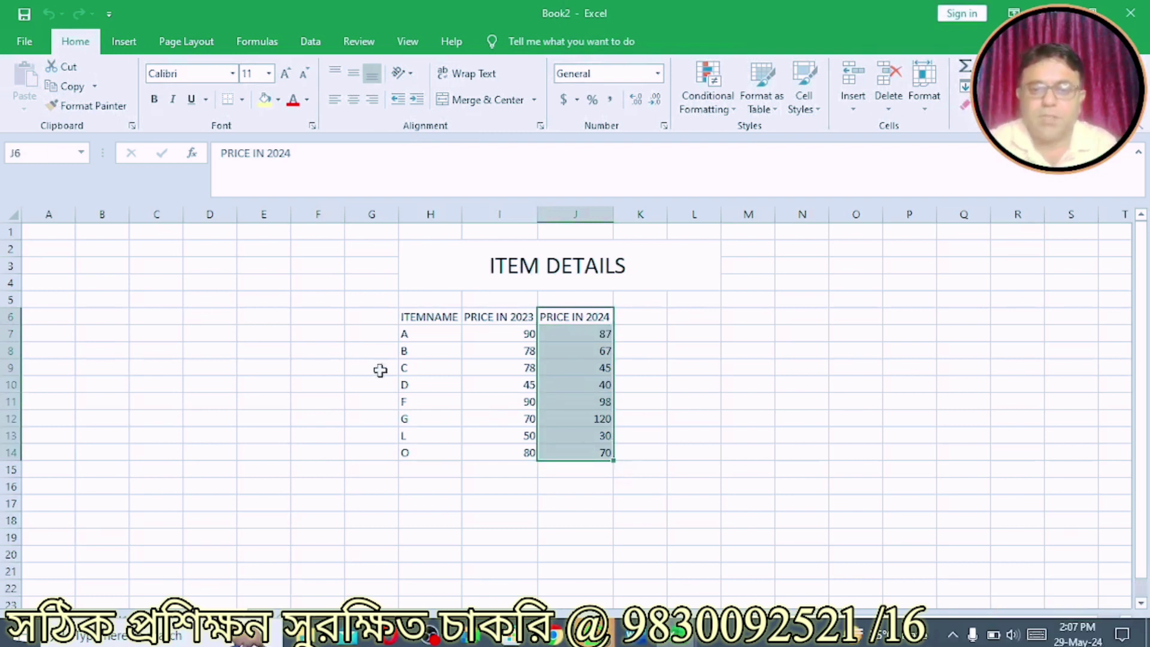
{"action": "left_click_drag", "start_coordinate": [488, 321], "coordinate": [506, 446]}
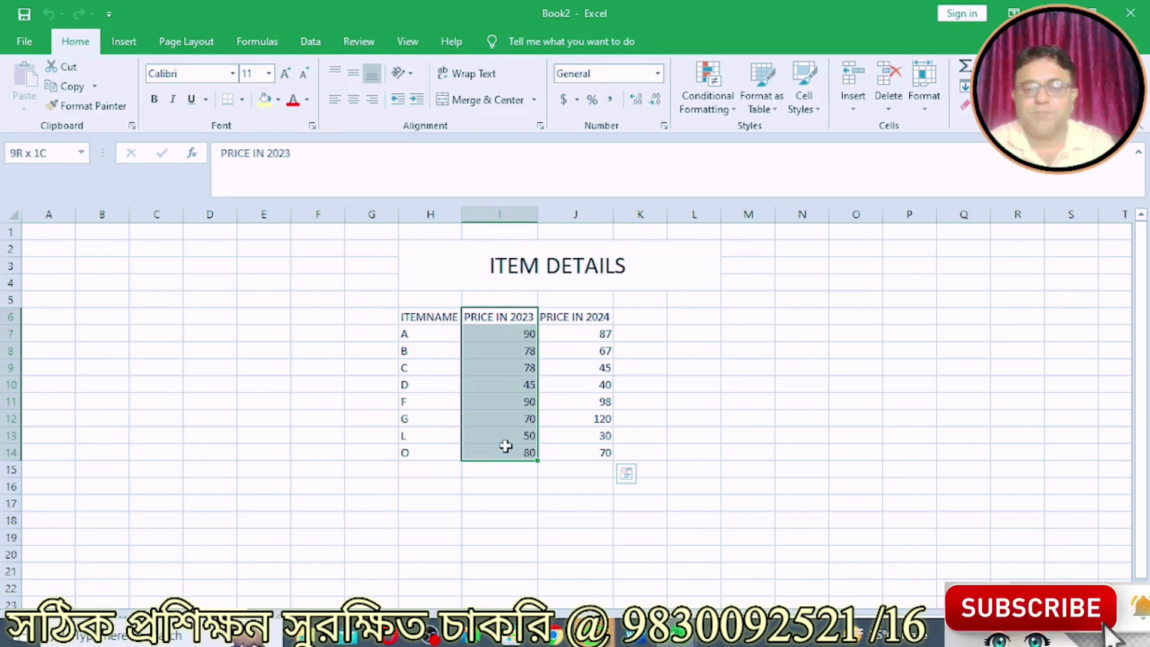
{"action": "left_click_drag", "start_coordinate": [569, 316], "coordinate": [581, 453]}
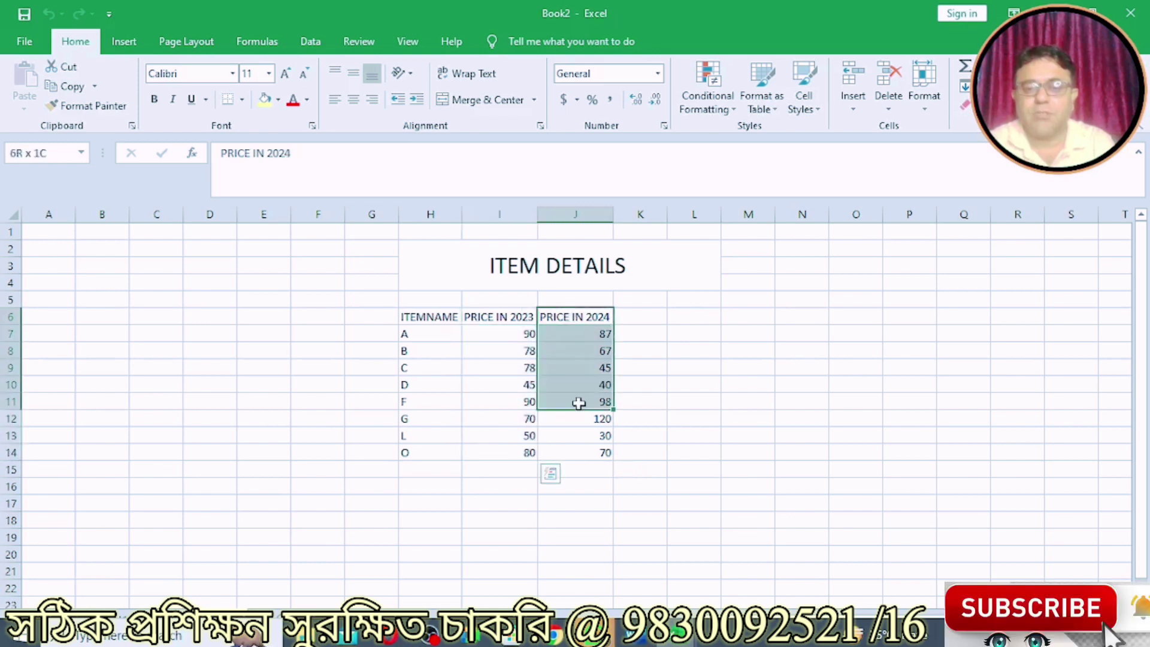
{"action": "key", "text": "Delete"}
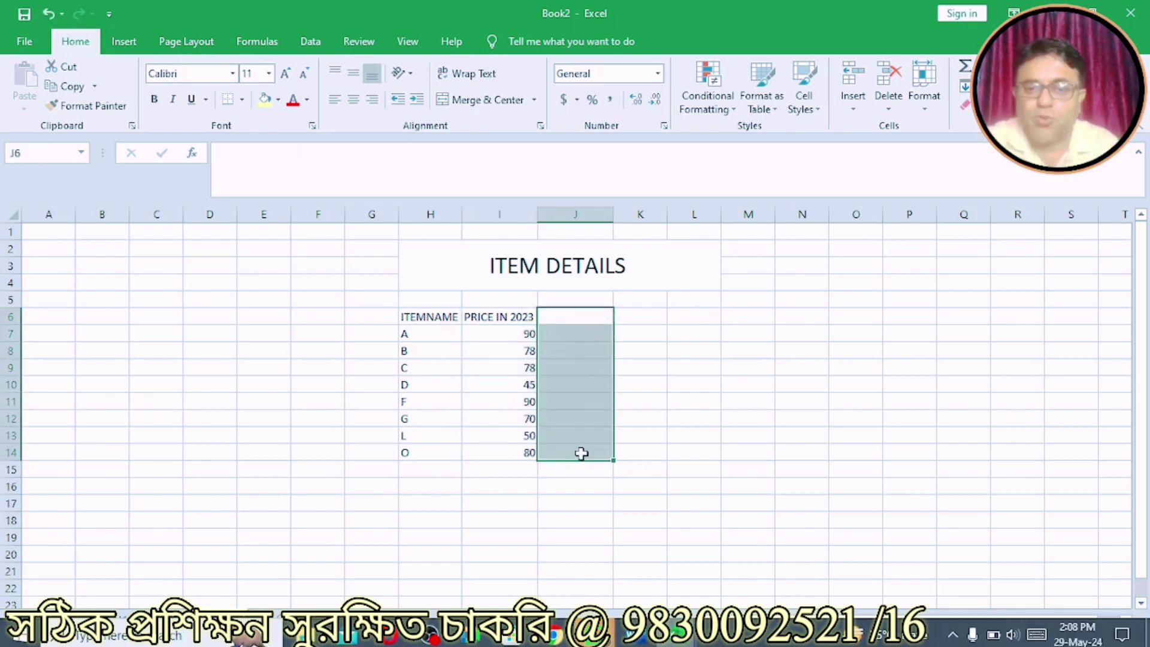
Change column I's heading to PRICE IN 2024 and select the table H6:I14
{"action": "key", "text": "ctrl+z"}
{"action": "key", "text": "ctrl+z"}
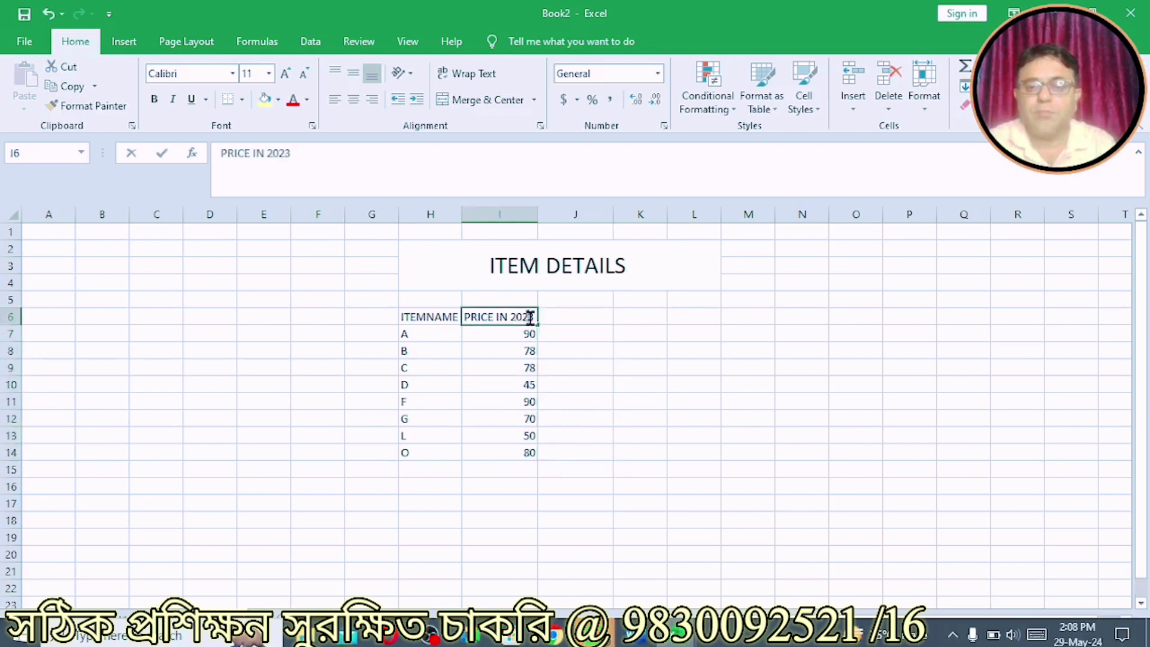
{"action": "key", "text": "BackSpace"}
{"action": "type", "text": "4"}
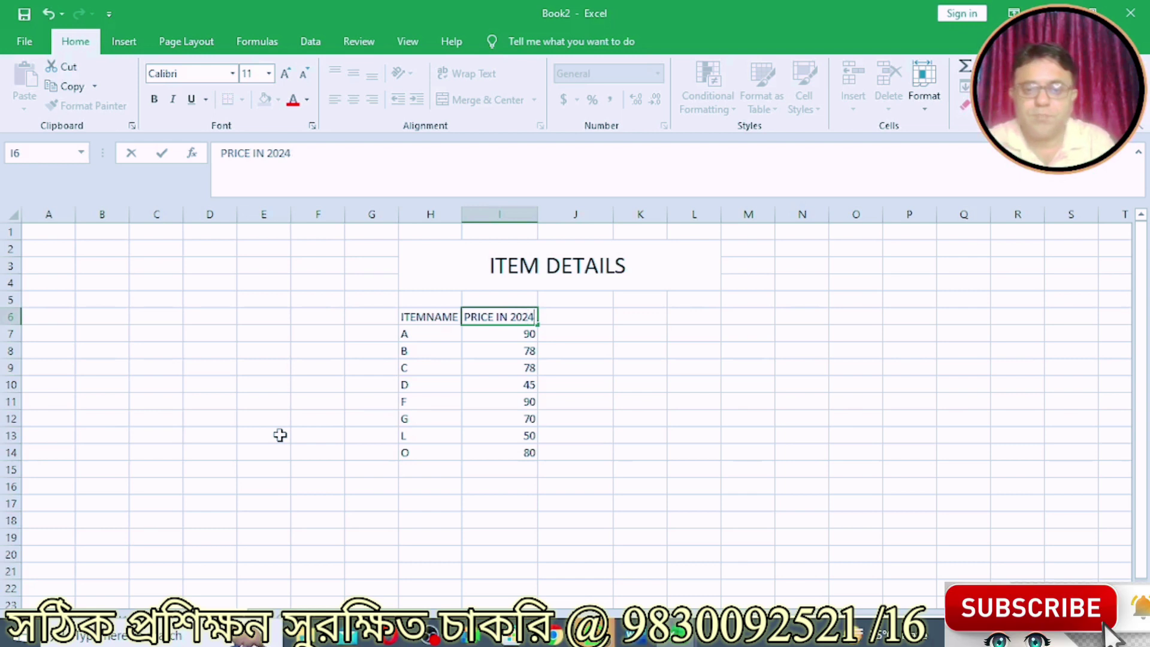
{"action": "left_click", "coordinate": [572, 499]}
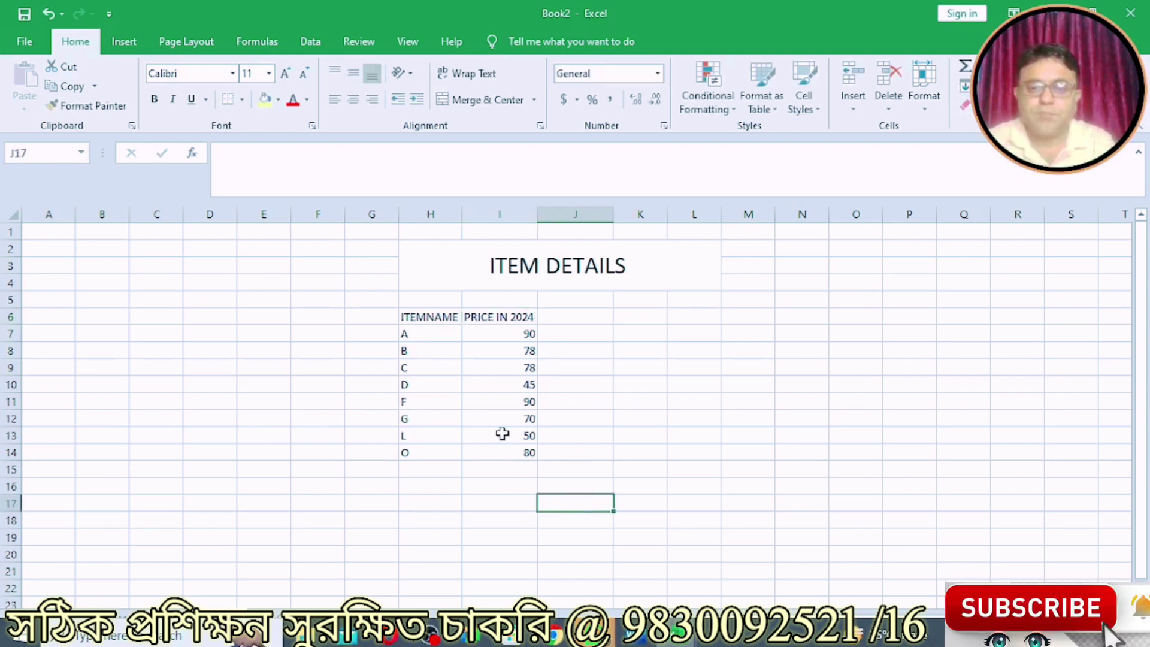
{"action": "left_click", "coordinate": [507, 337]}
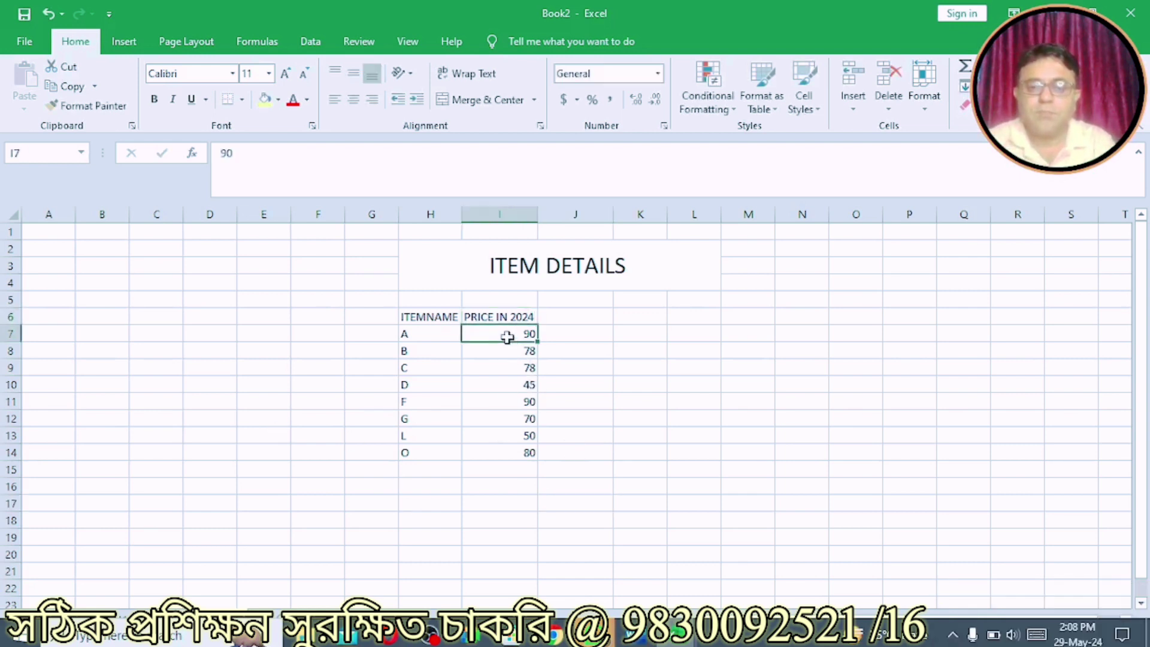
{"action": "left_click_drag", "start_coordinate": [422, 315], "coordinate": [474, 446]}
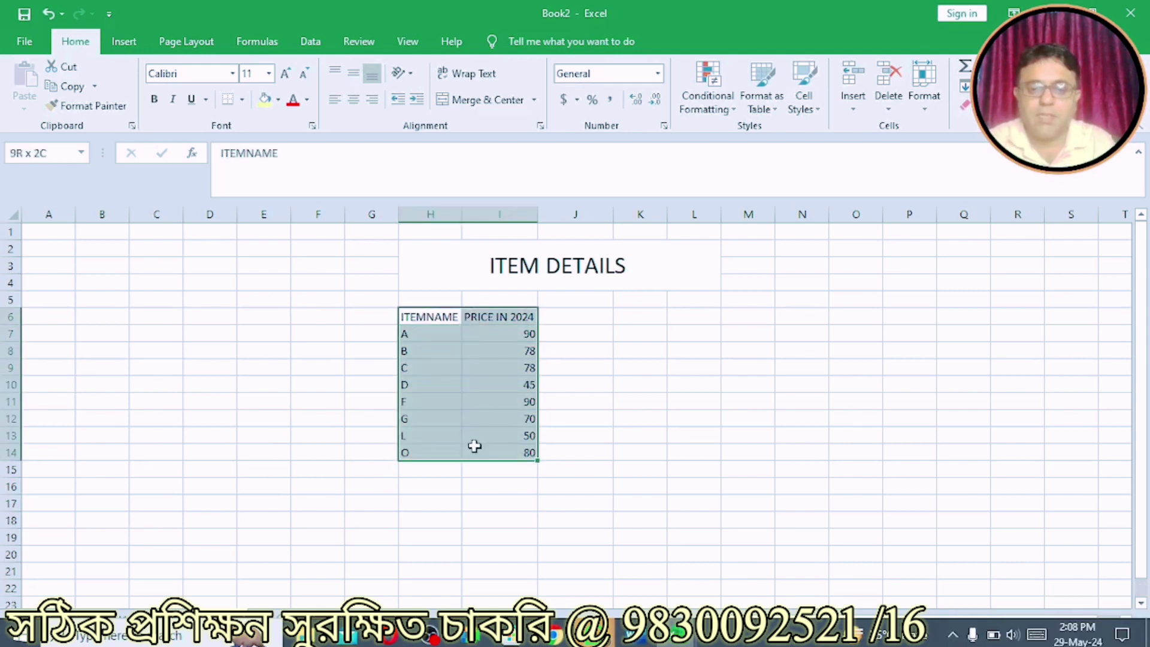
Insert a clustered column chart of PRICE IN 2024 for items A–O and place it right of the table
{"action": "left_click", "coordinate": [134, 48]}
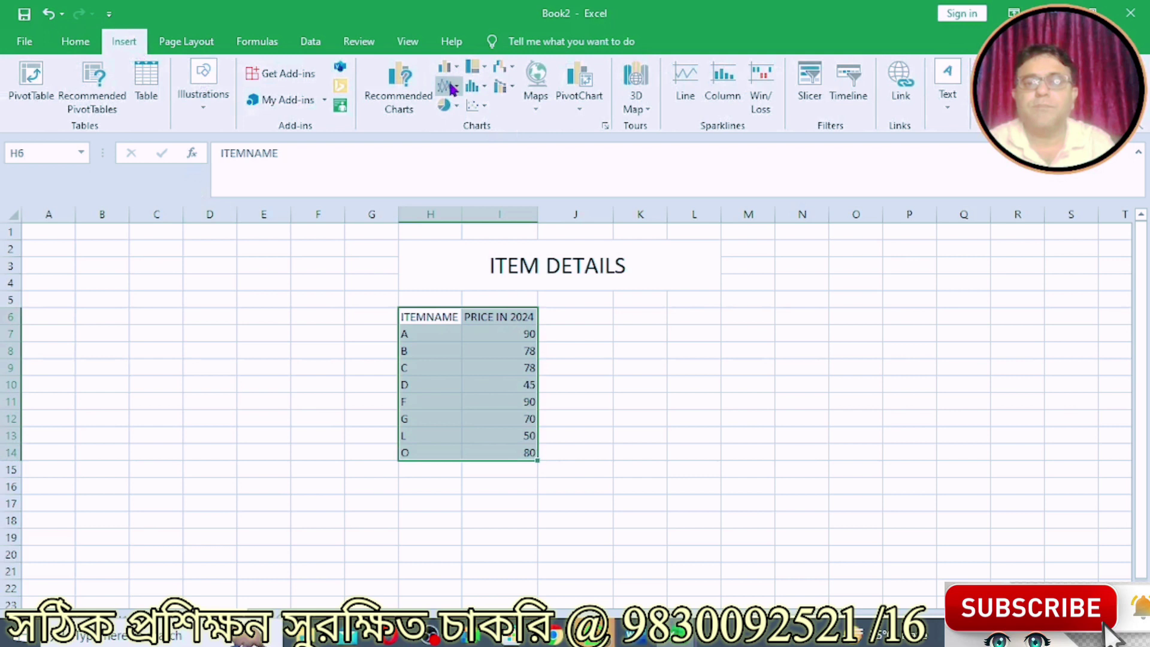
{"action": "left_click", "coordinate": [449, 69]}
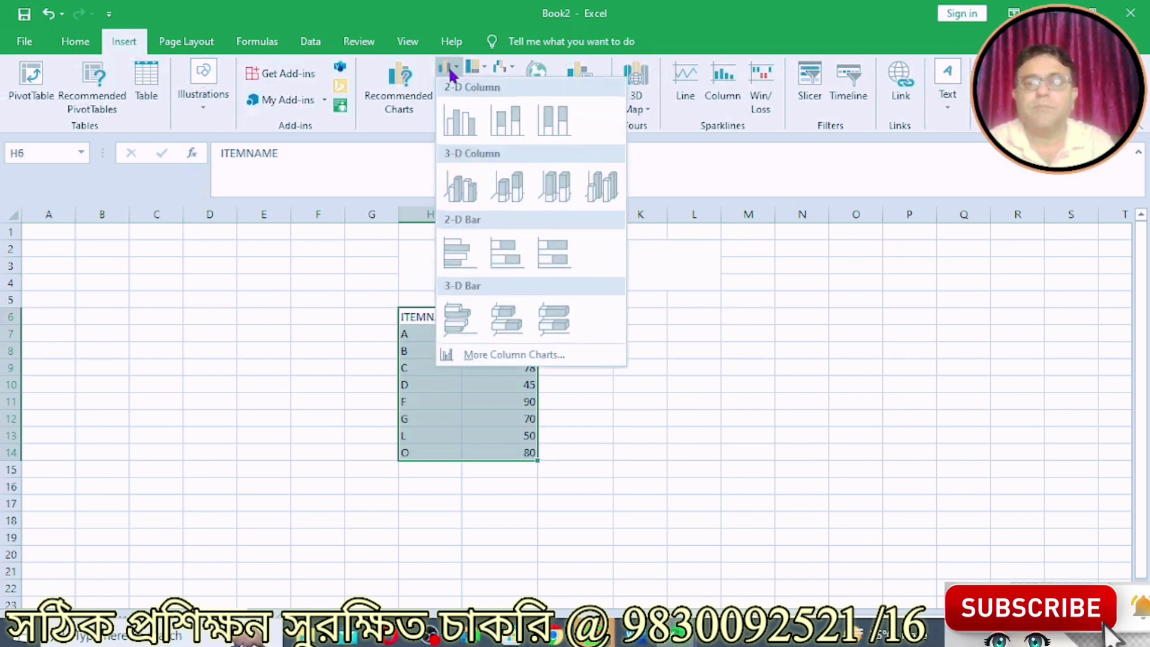
{"action": "left_click", "coordinate": [453, 115]}
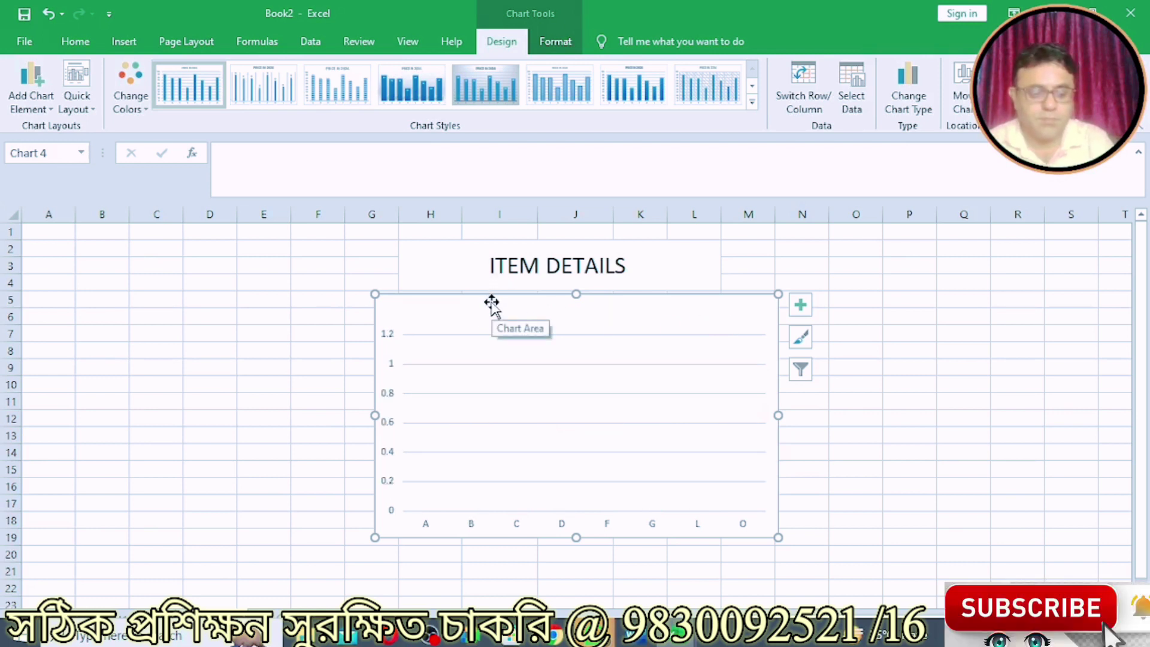
{"action": "key", "text": "ctrl+z"}
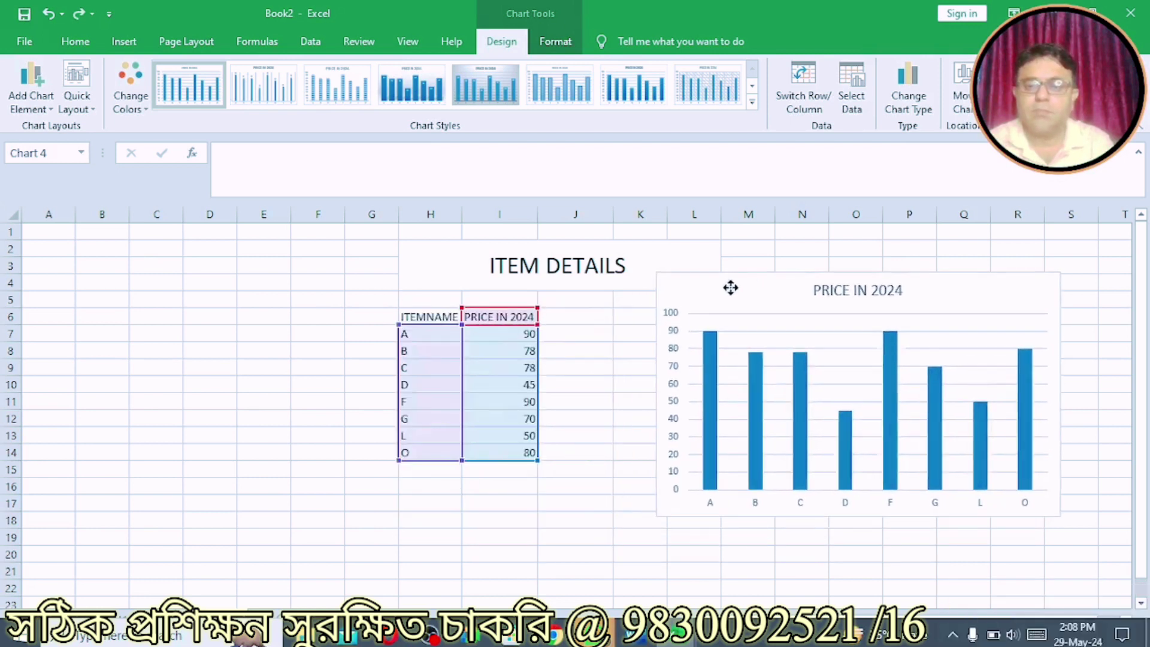
{"action": "left_click_drag", "start_coordinate": [464, 301], "coordinate": [686, 328]}
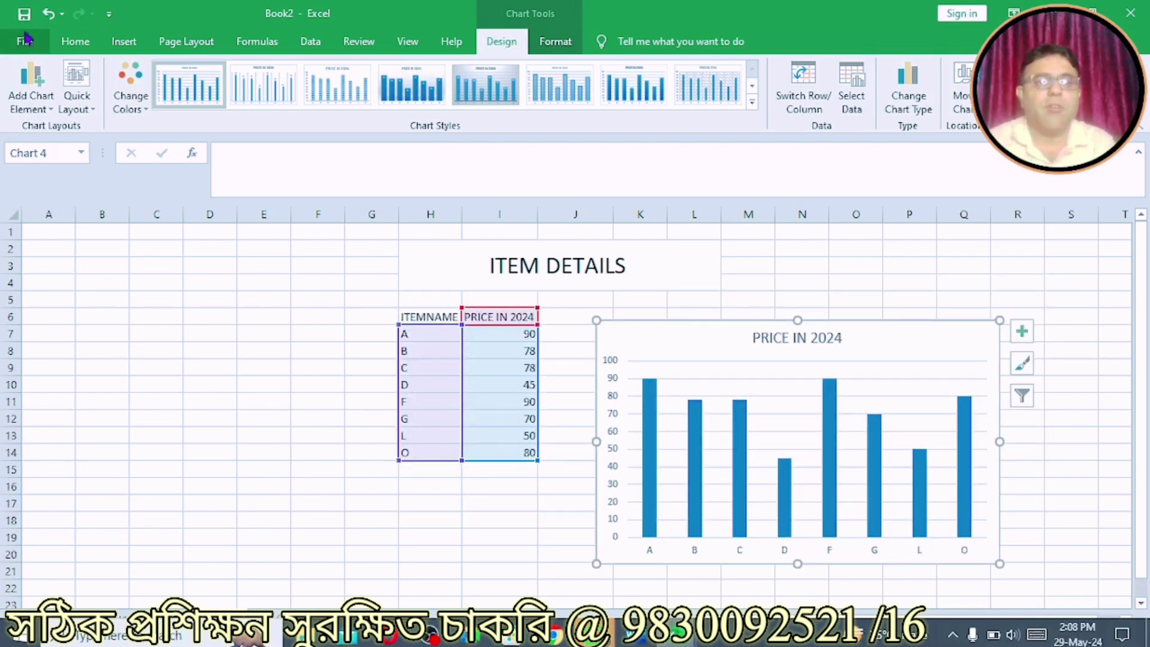
Add a dotted linear trendline across the PRICE IN 2024 column chart
{"action": "left_click", "coordinate": [31, 99]}
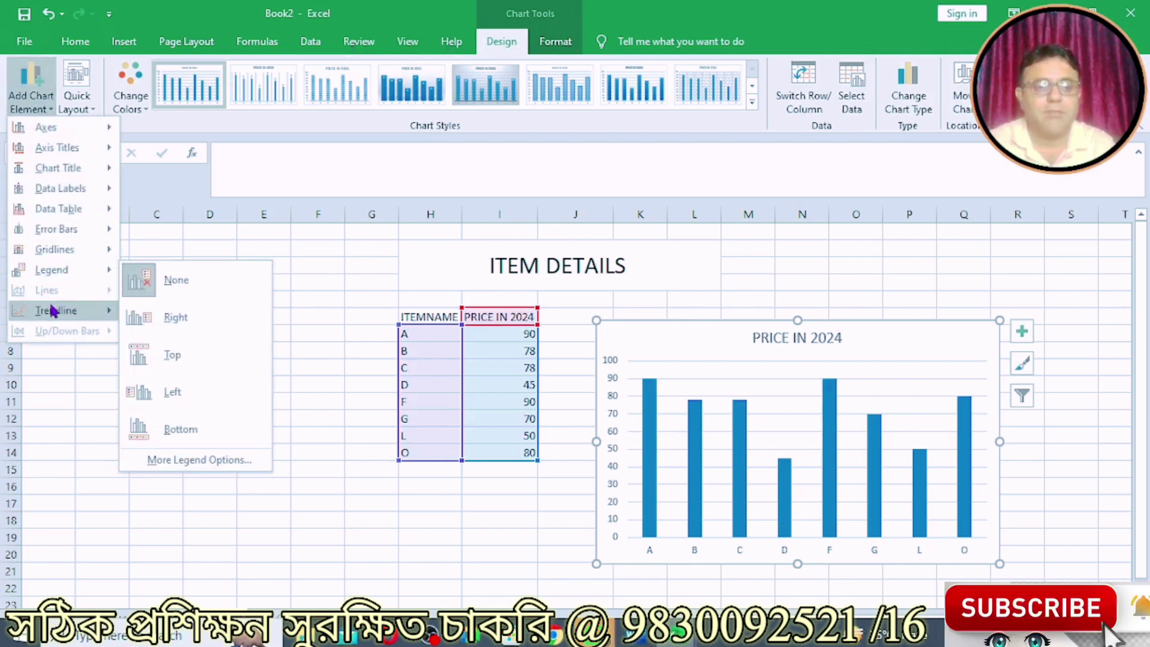
{"action": "left_click", "coordinate": [177, 357]}
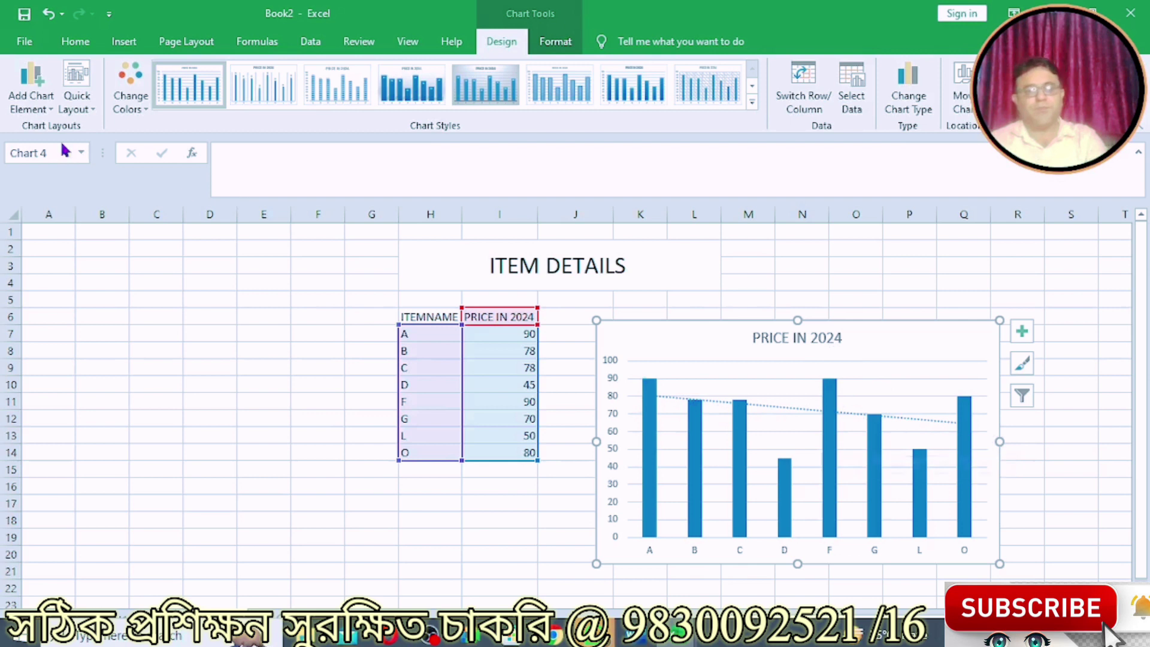
{"action": "left_click", "coordinate": [27, 108]}
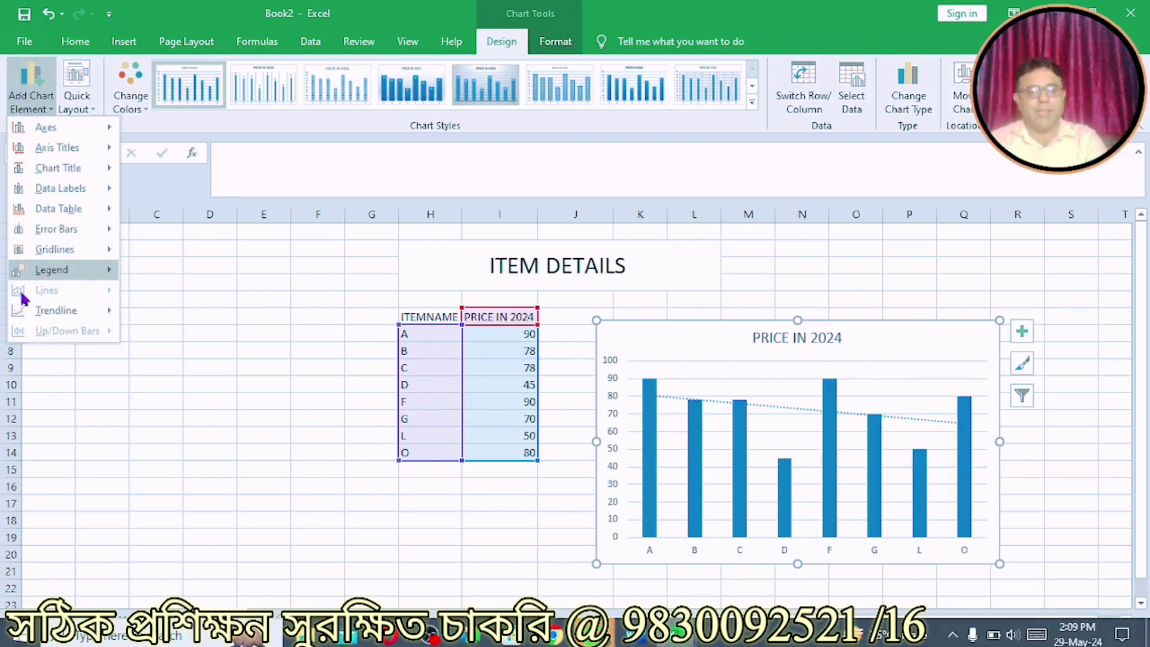
{"action": "mouse_move", "coordinate": [55, 311]}
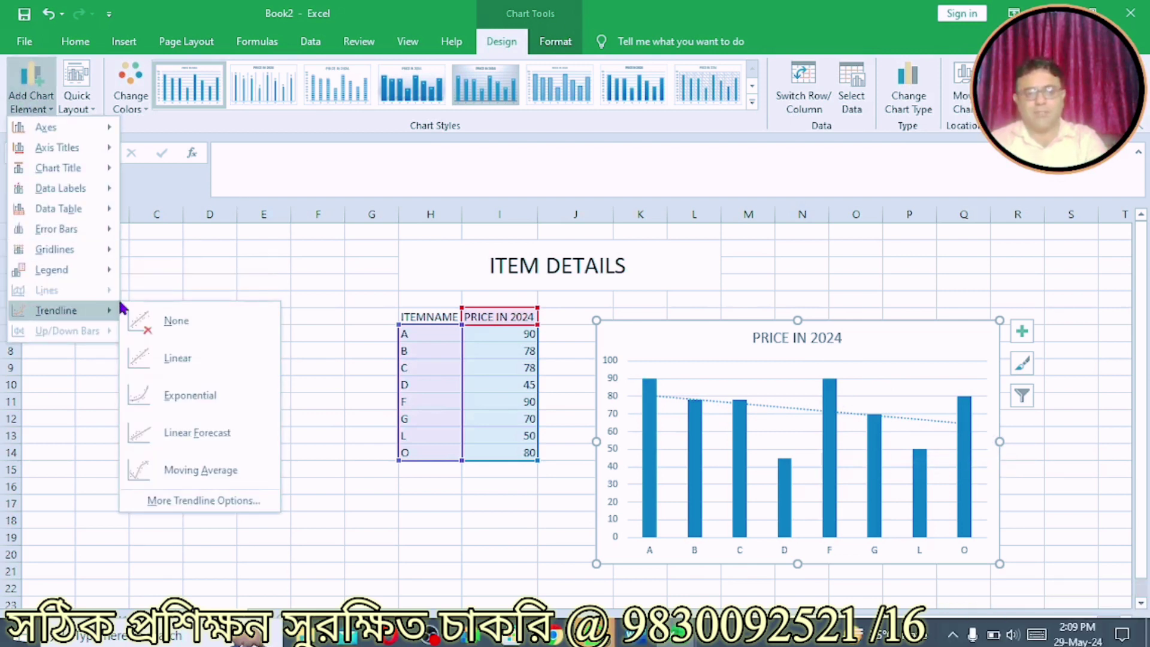
{"action": "left_click", "coordinate": [195, 366]}
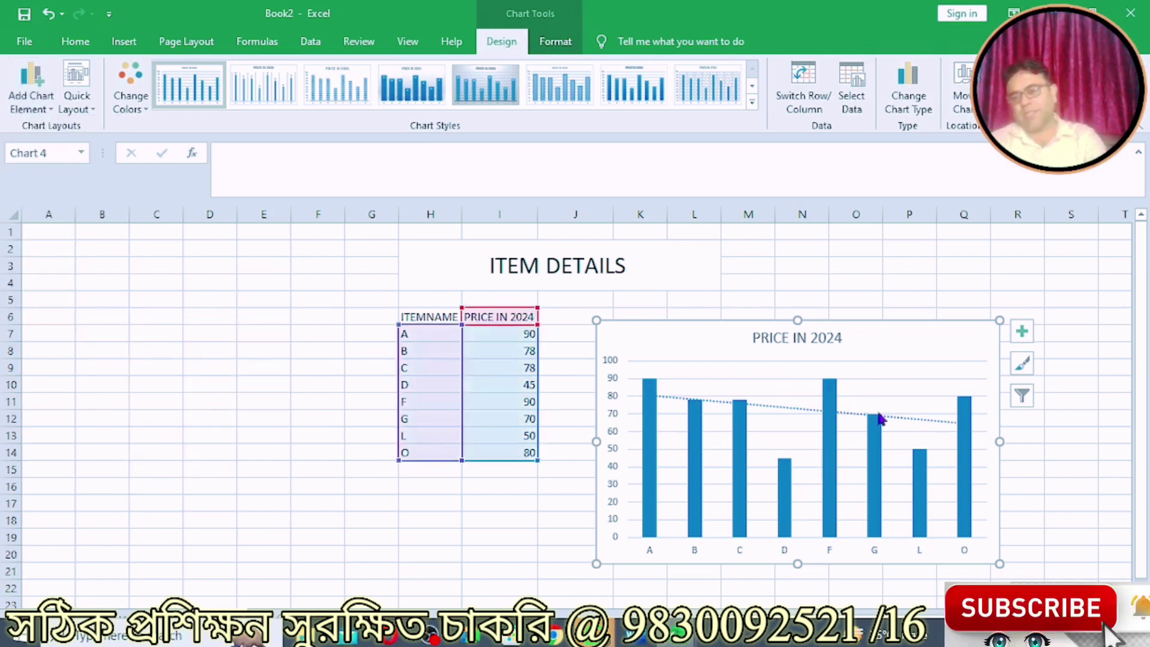
Browse the chart element list, including Legend, without adding anything
{"action": "left_click", "coordinate": [50, 113]}
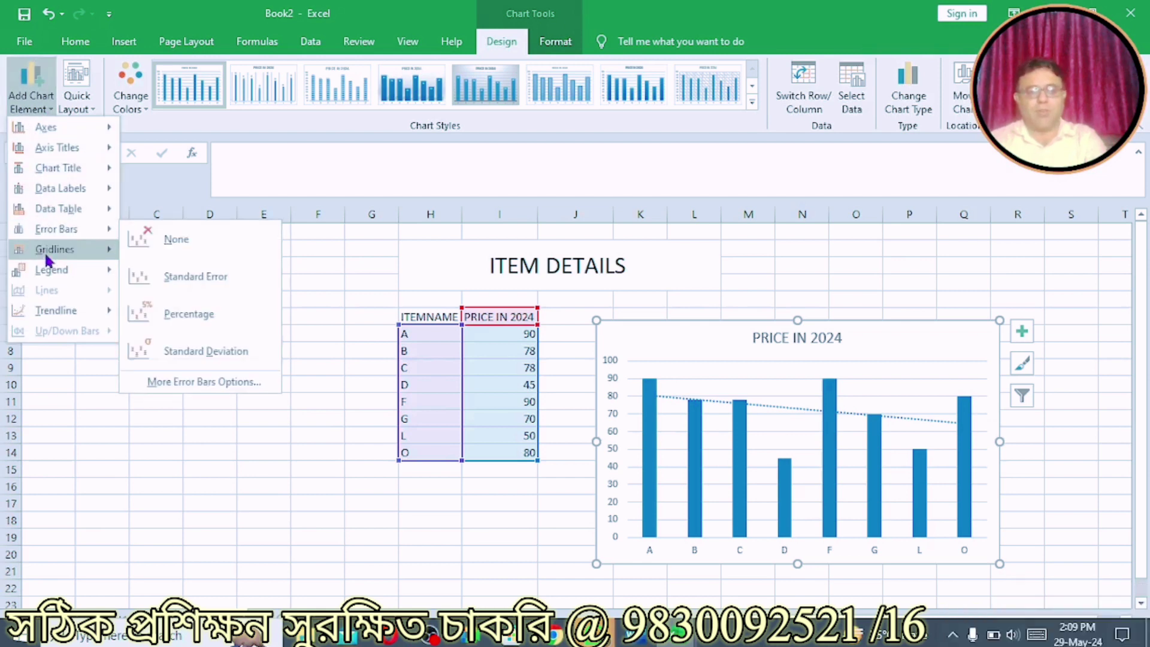
{"action": "mouse_move", "coordinate": [51, 270]}
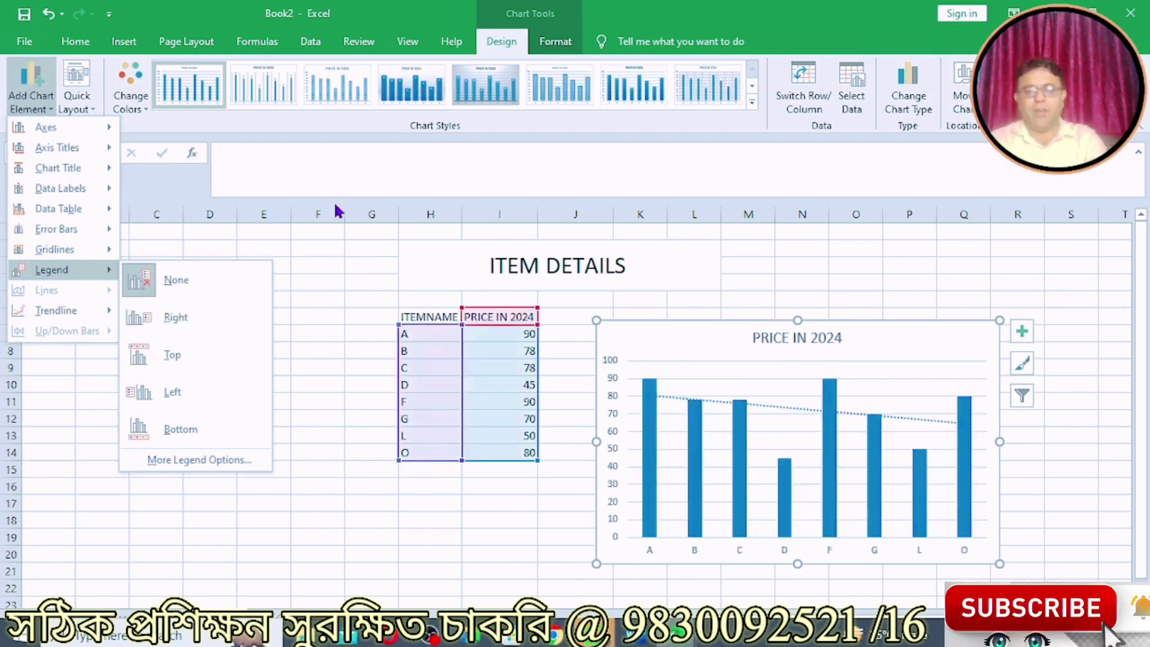
{"action": "left_click", "coordinate": [321, 243]}
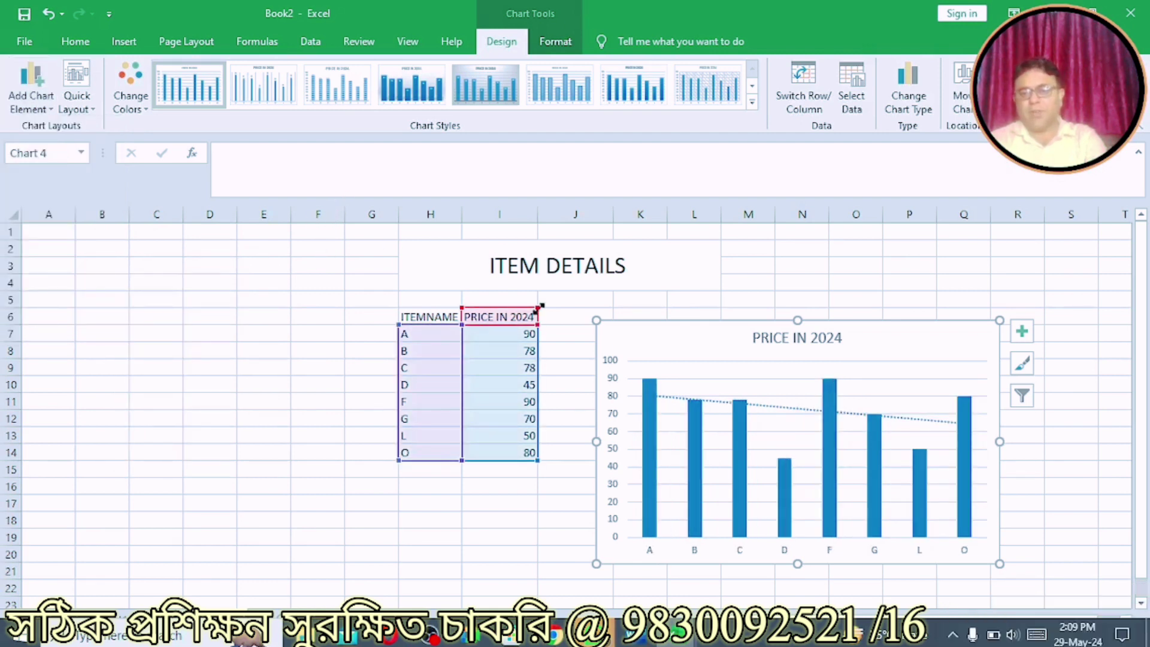
{"action": "left_click", "coordinate": [51, 115]}
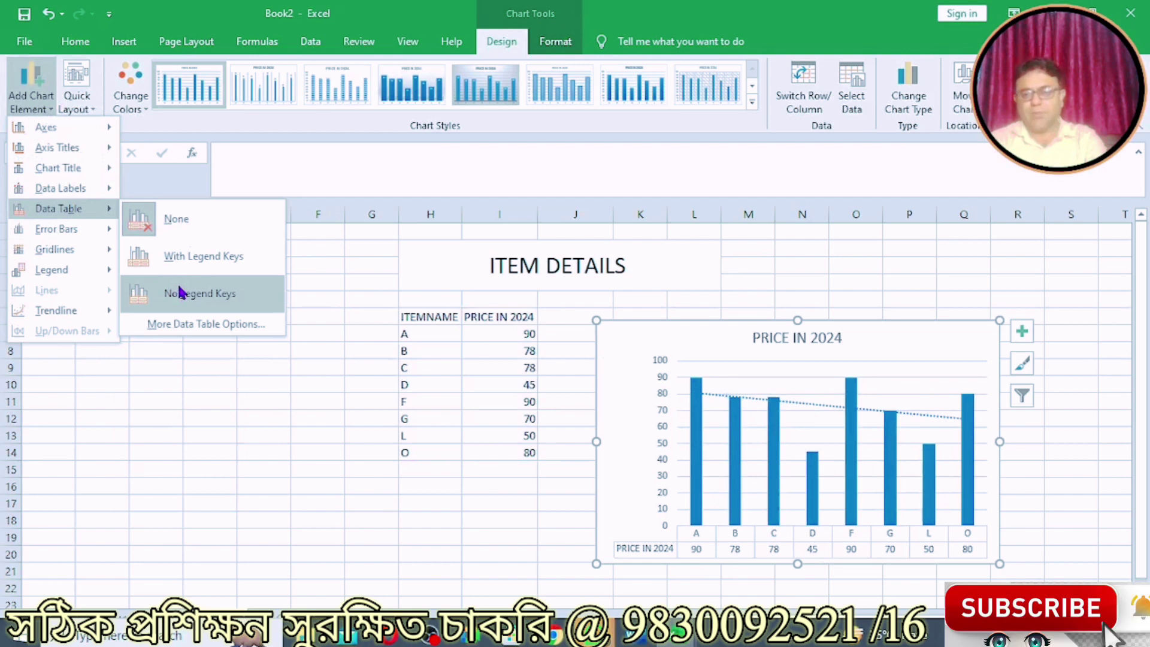
Add a price data table with no legend keys, then delete the PRICE IN 2024 chart
{"action": "left_click", "coordinate": [180, 292]}
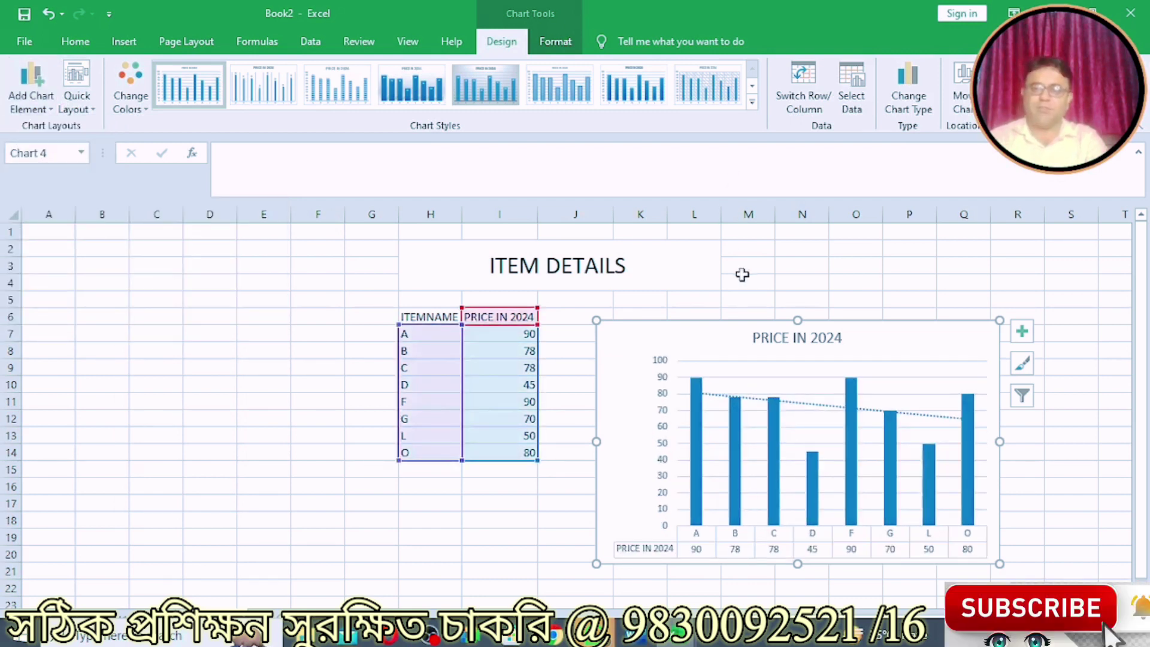
{"action": "left_click", "coordinate": [782, 270]}
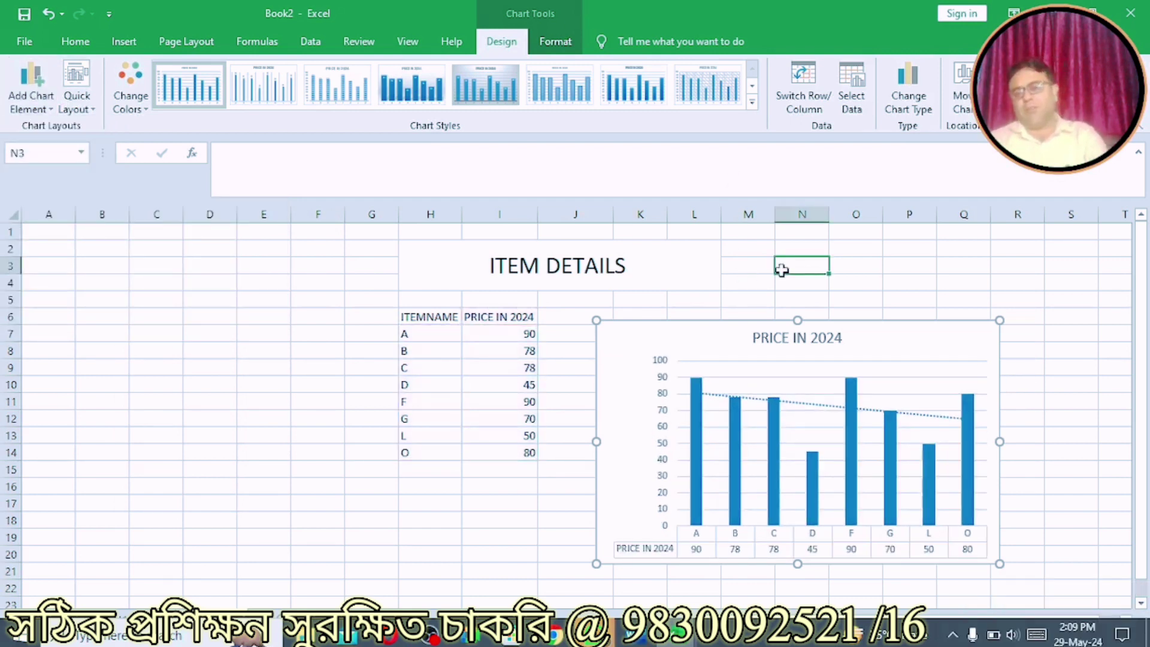
{"action": "left_click", "coordinate": [681, 329]}
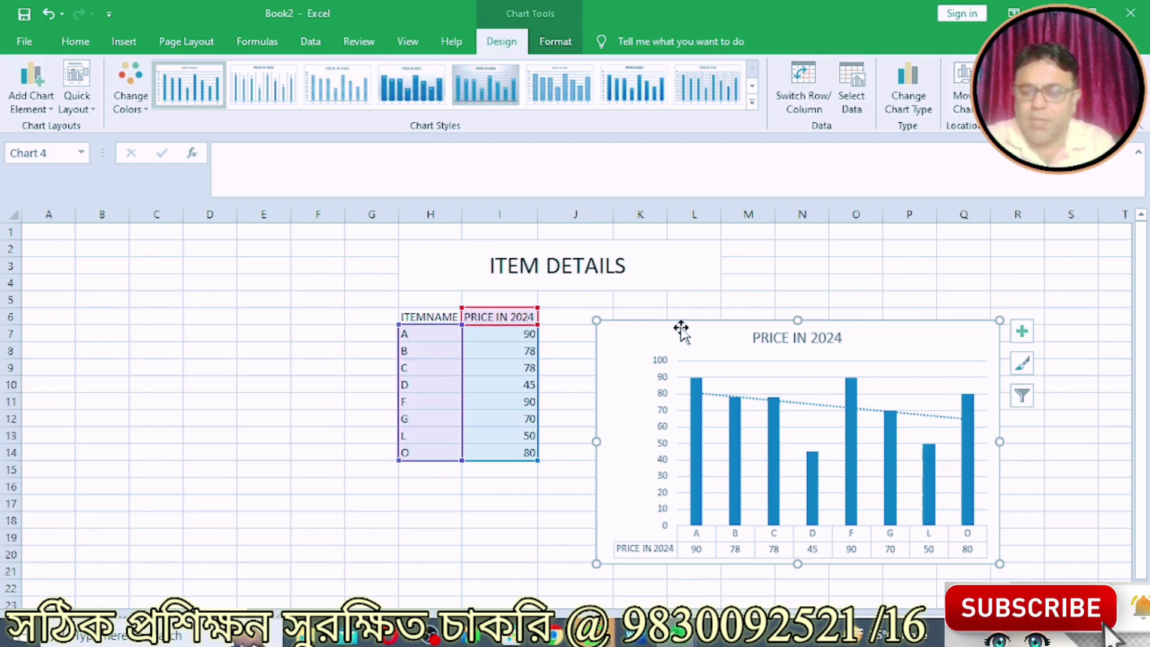
{"action": "key", "text": "Escape"}
{"action": "key", "text": "Delete"}
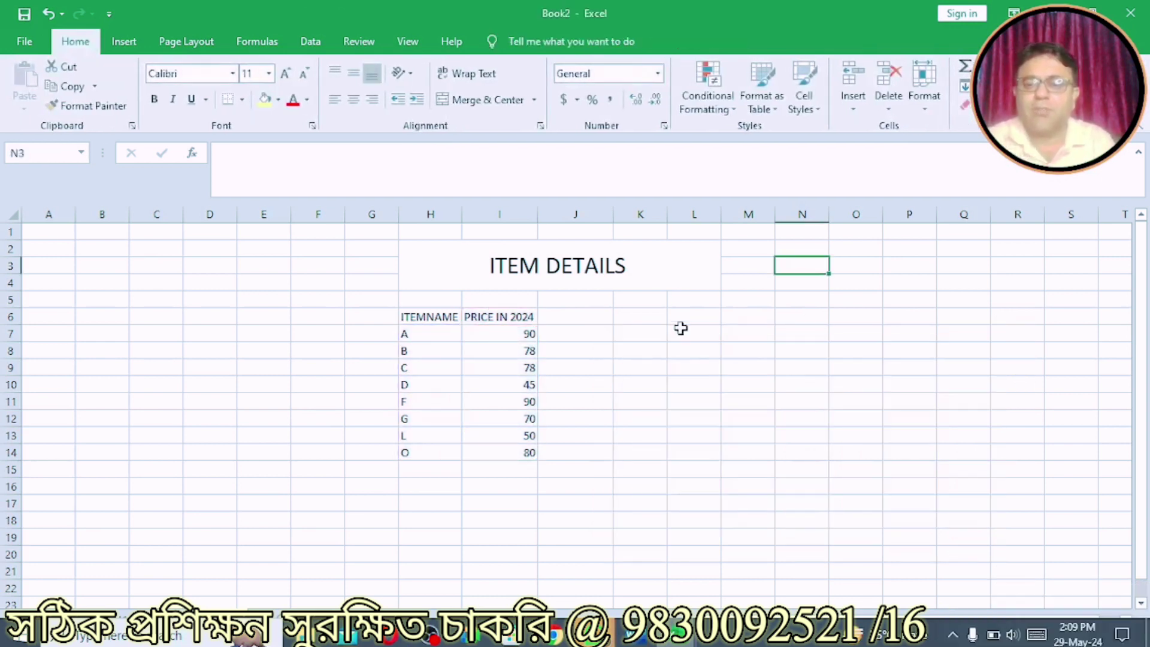
{"action": "left_click", "coordinate": [630, 424]}
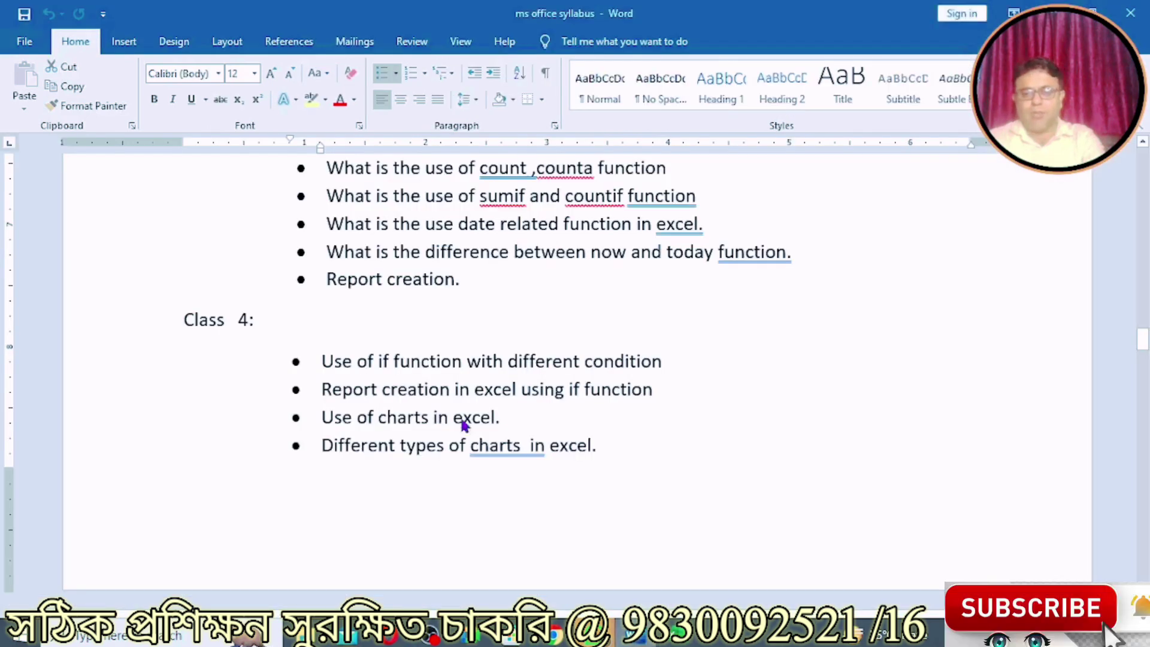
{"action": "left_click_drag", "start_coordinate": [463, 417], "coordinate": [458, 459]}
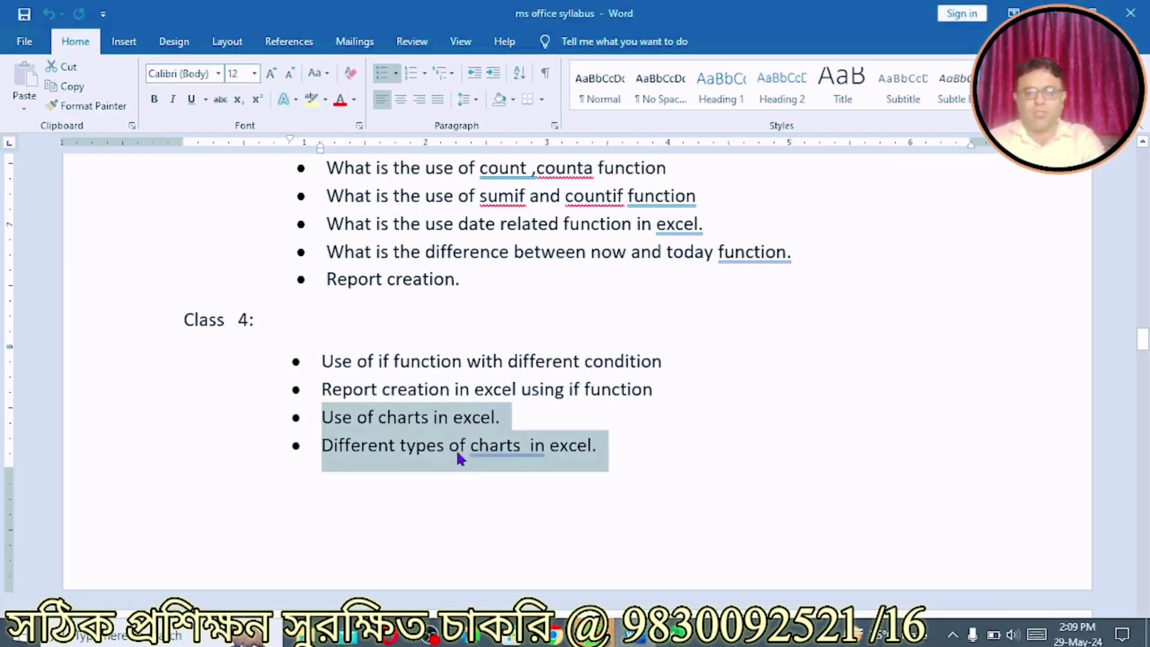
{"action": "left_click", "coordinate": [585, 499]}
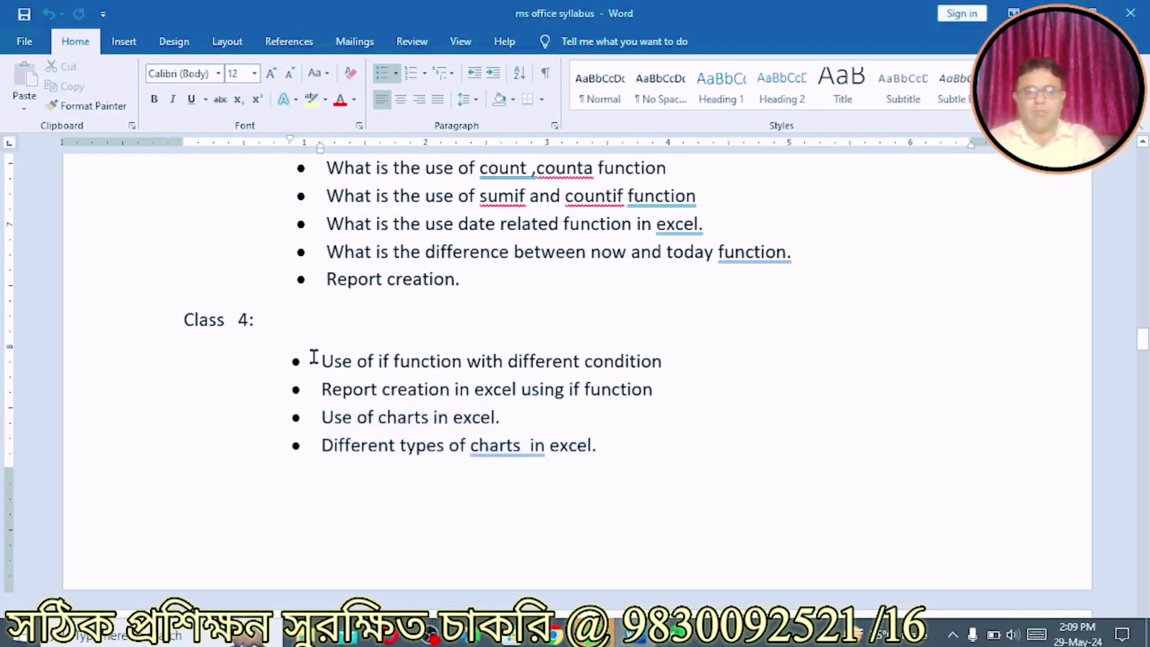
{"action": "left_click_drag", "start_coordinate": [314, 357], "coordinate": [727, 367]}
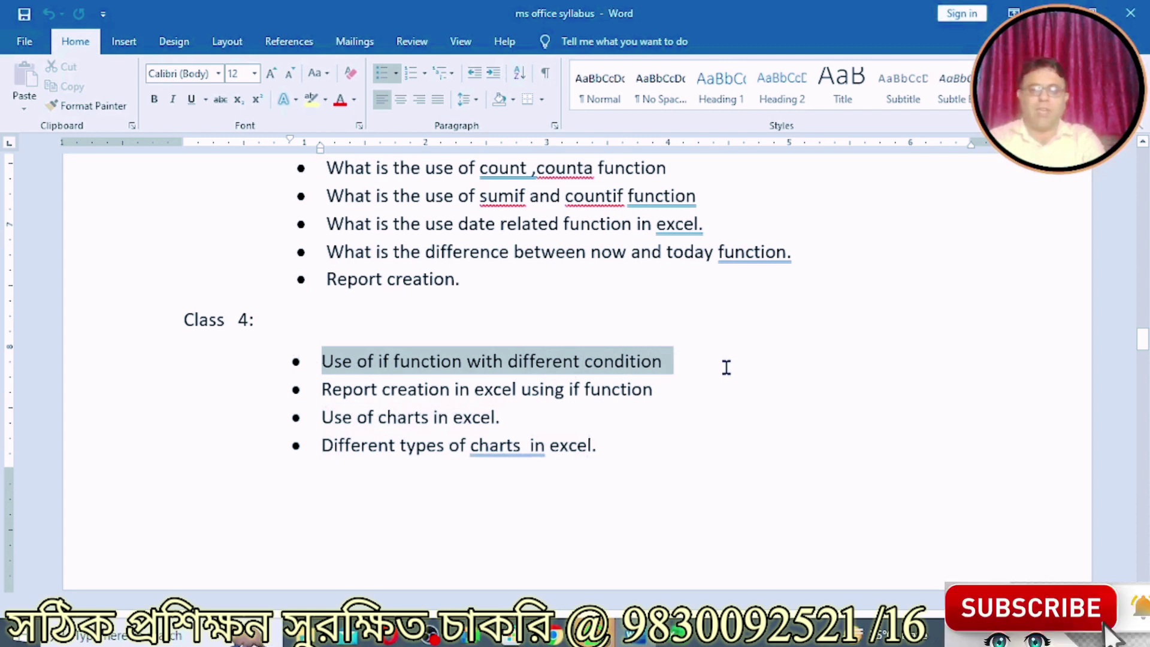
{"action": "mouse_move", "coordinate": [671, 384]}
{"action": "left_mouse_down"}
{"action": "mouse_move", "coordinate": [290, 362]}
{"action": "mouse_move", "coordinate": [323, 419]}
{"action": "mouse_move", "coordinate": [450, 426]}
{"action": "left_mouse_up"}
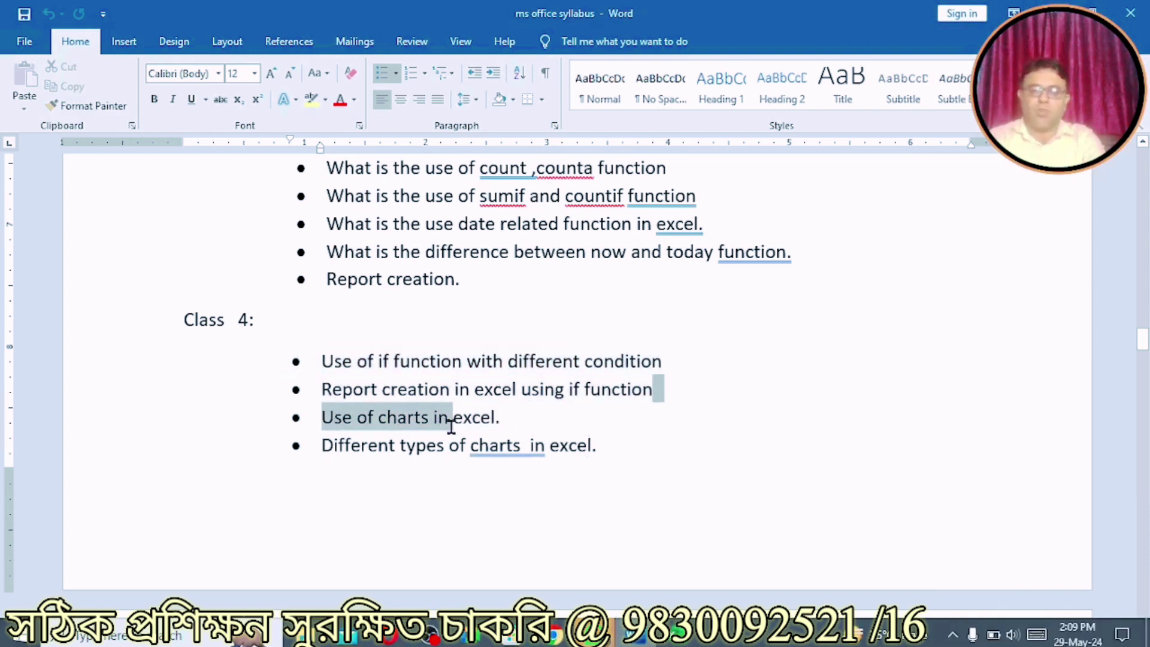
{"action": "left_click", "coordinate": [446, 502]}
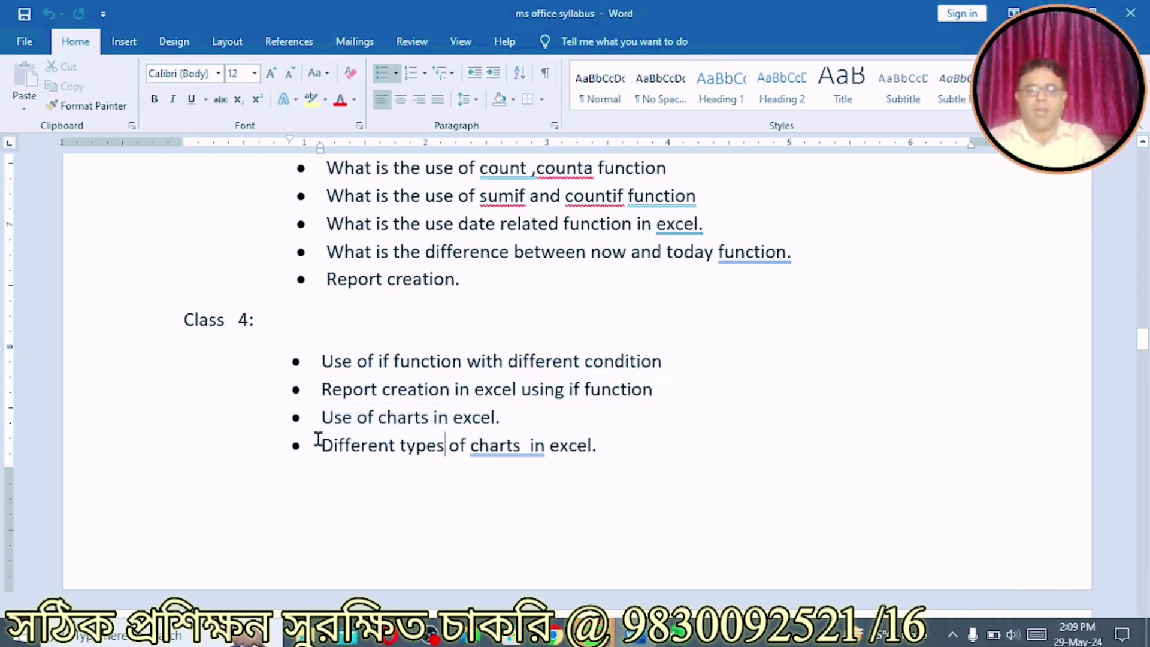
{"action": "left_click_drag", "start_coordinate": [326, 443], "coordinate": [619, 450]}
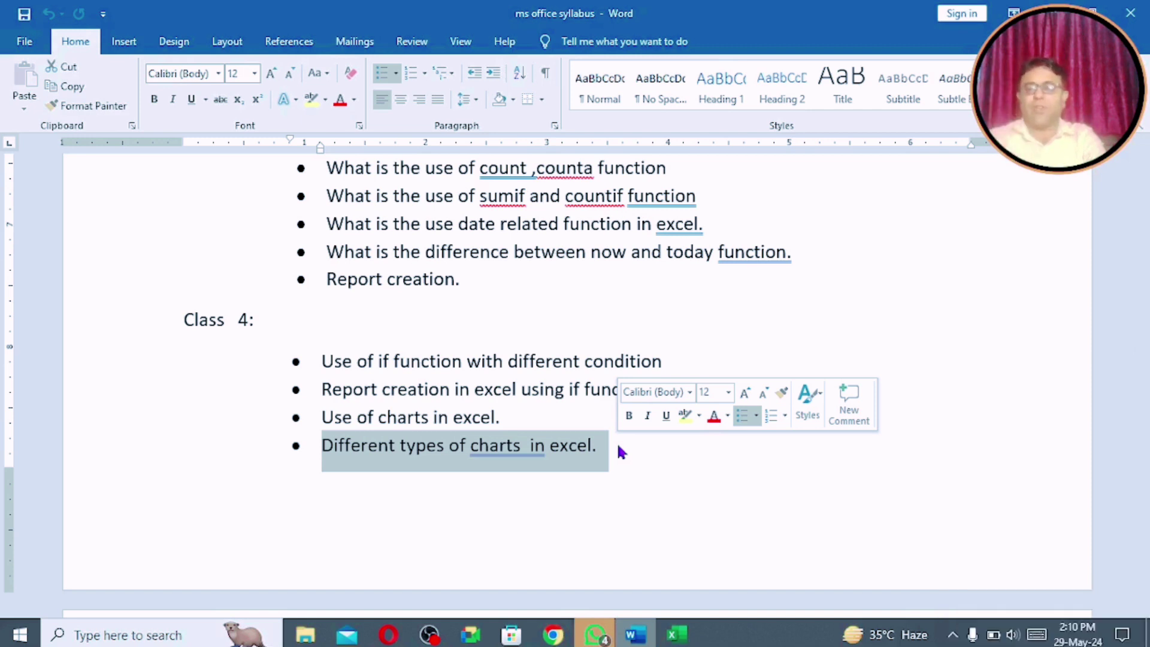
{"action": "left_click", "coordinate": [472, 328]}
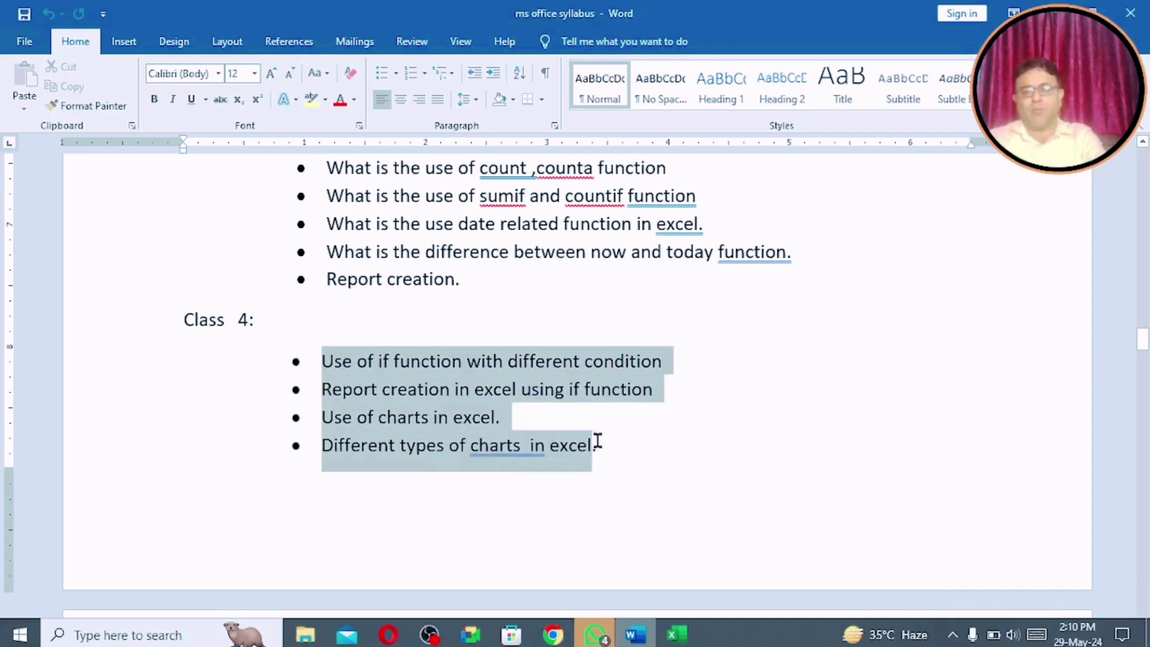
{"action": "left_click_drag", "start_coordinate": [303, 358], "coordinate": [630, 439]}
{"action": "left_click", "coordinate": [582, 418]}
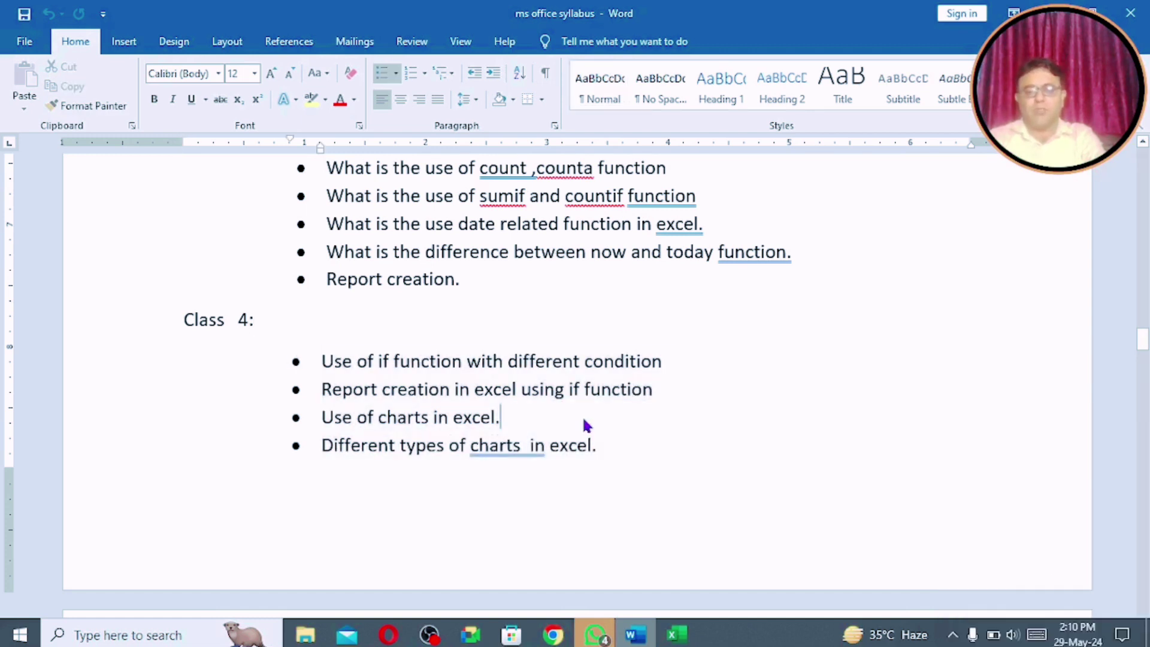